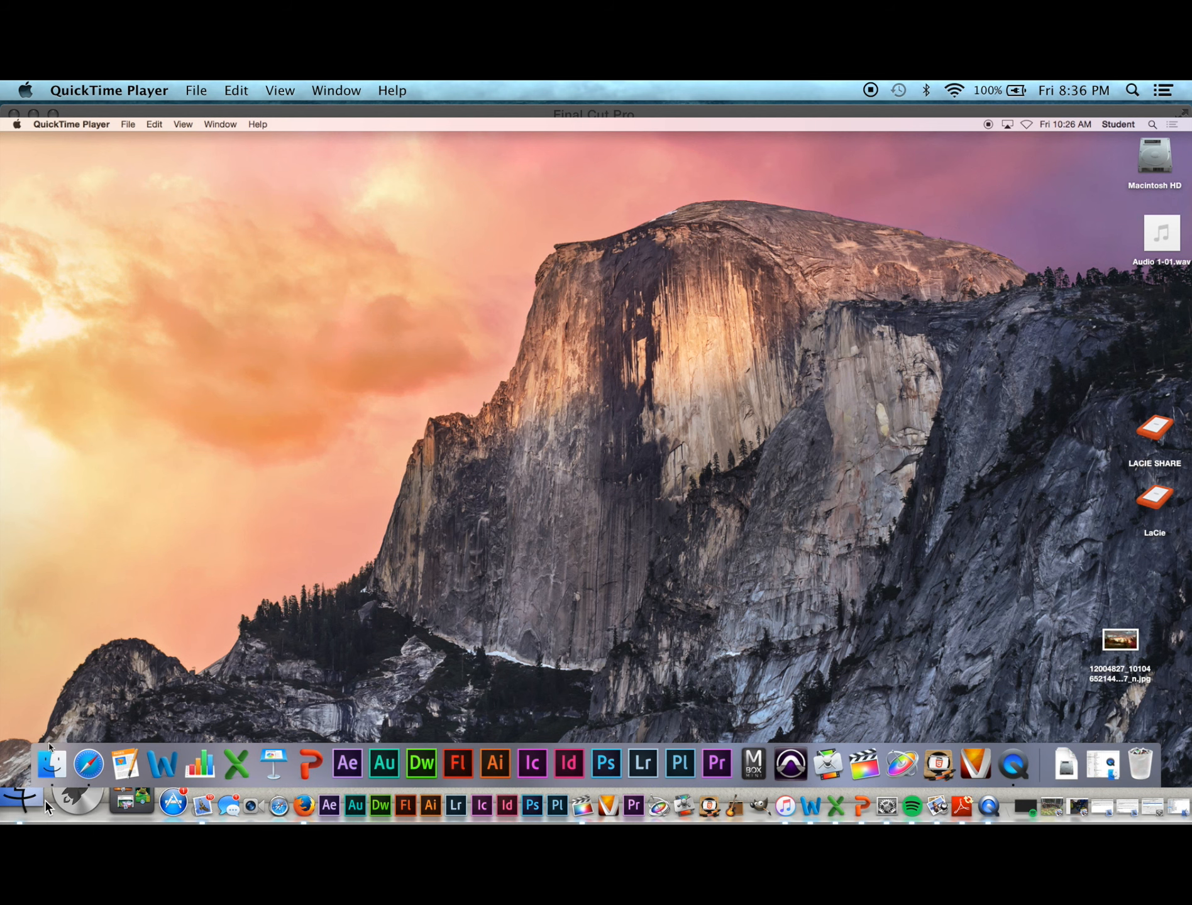
Step: Open Finder, minimize its window, and bring up Connect to Server for afp://capsnas
{"action": "left_click", "coordinate": [51, 768]}
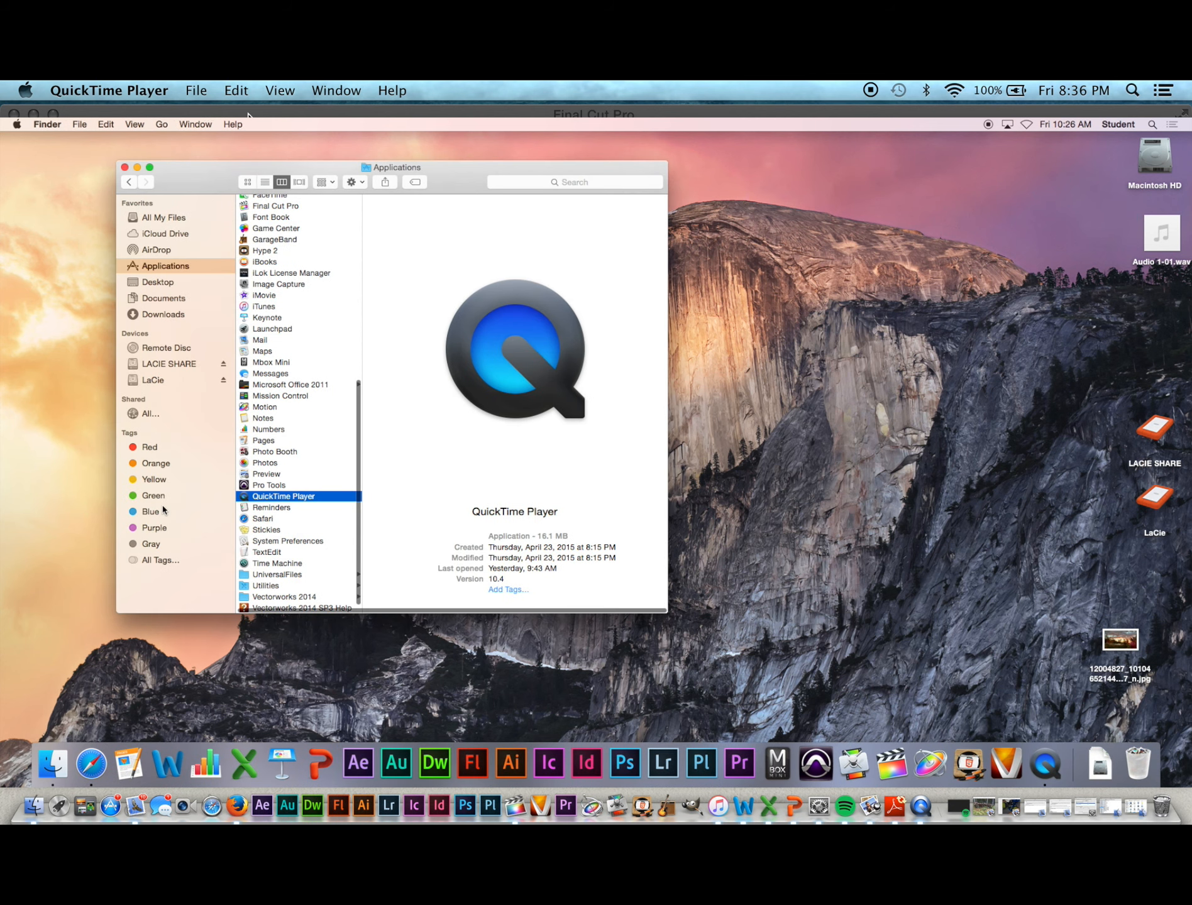
{"action": "left_click", "coordinate": [137, 168]}
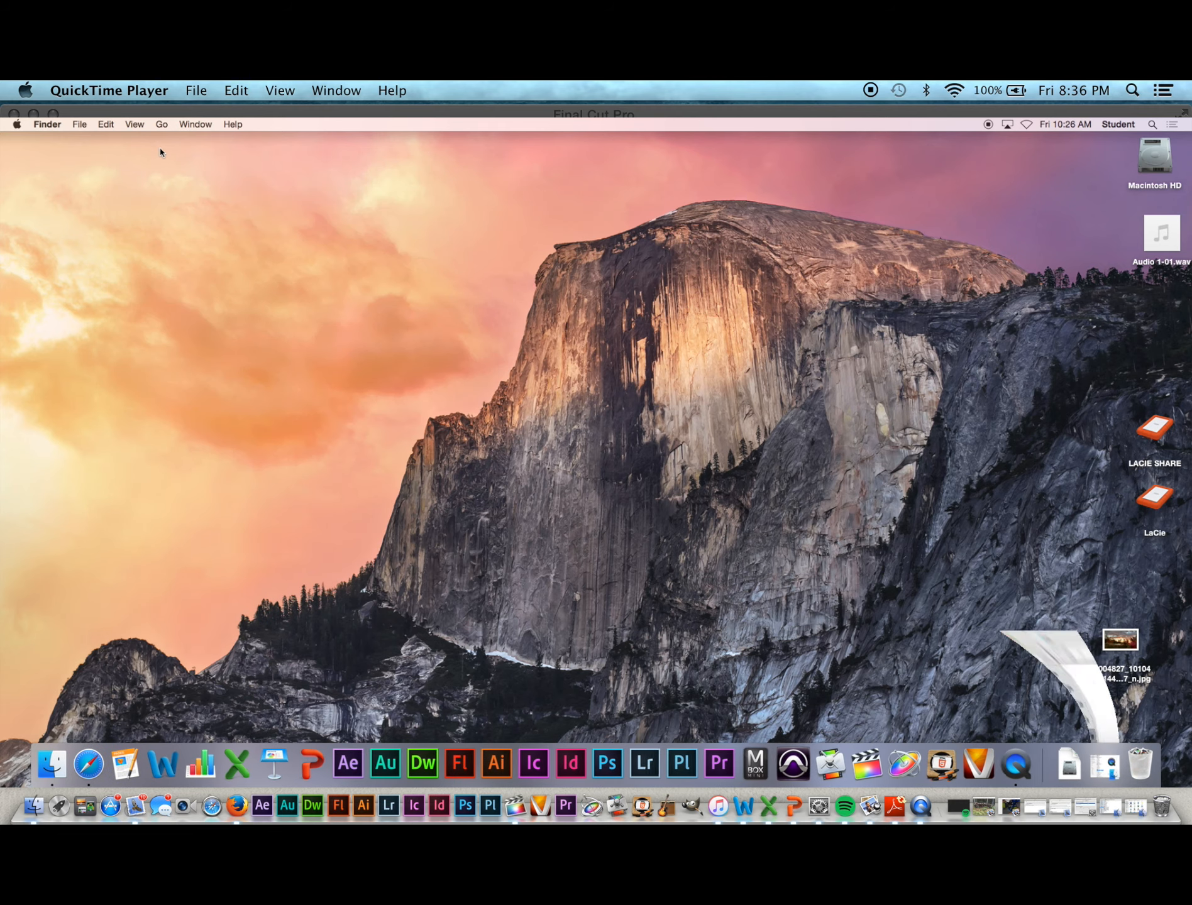
{"action": "left_click", "coordinate": [161, 124]}
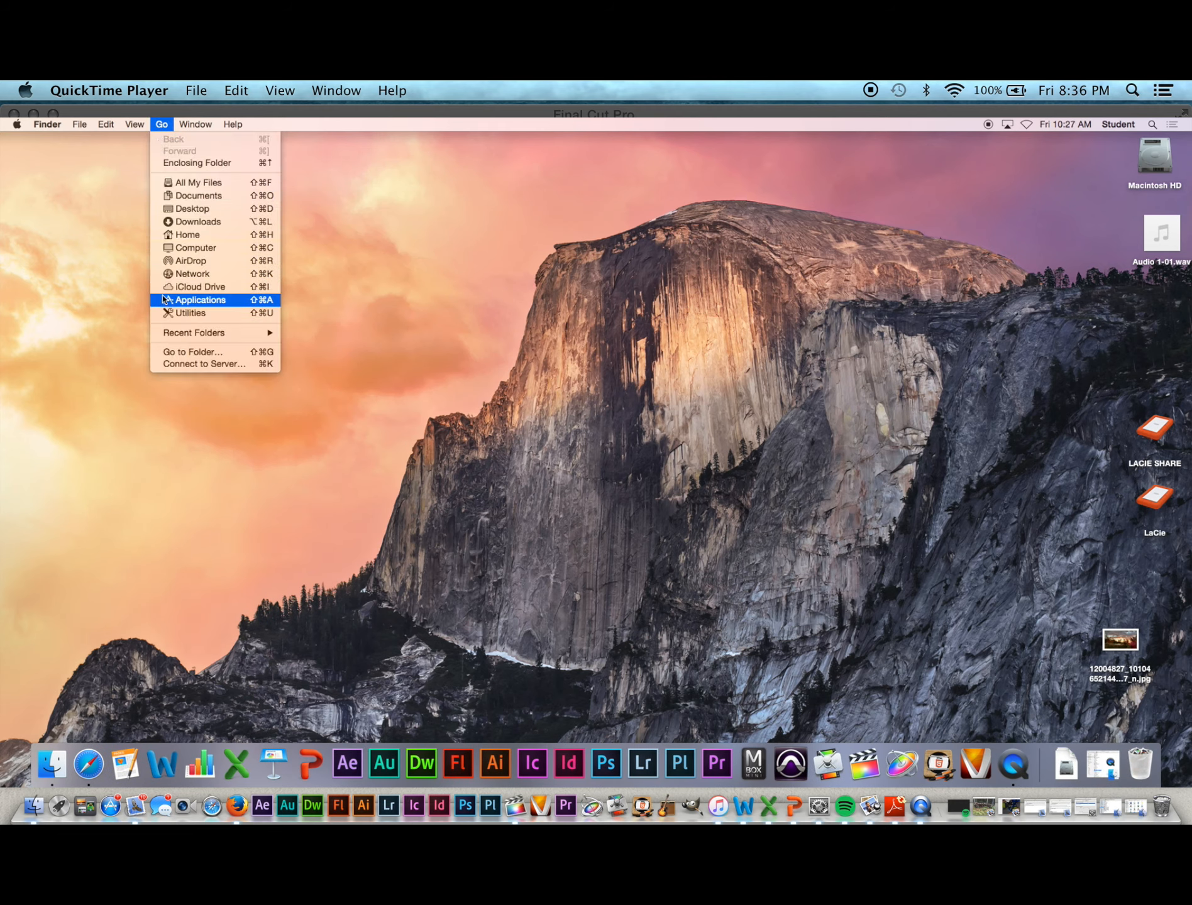
{"action": "left_click", "coordinate": [175, 368]}
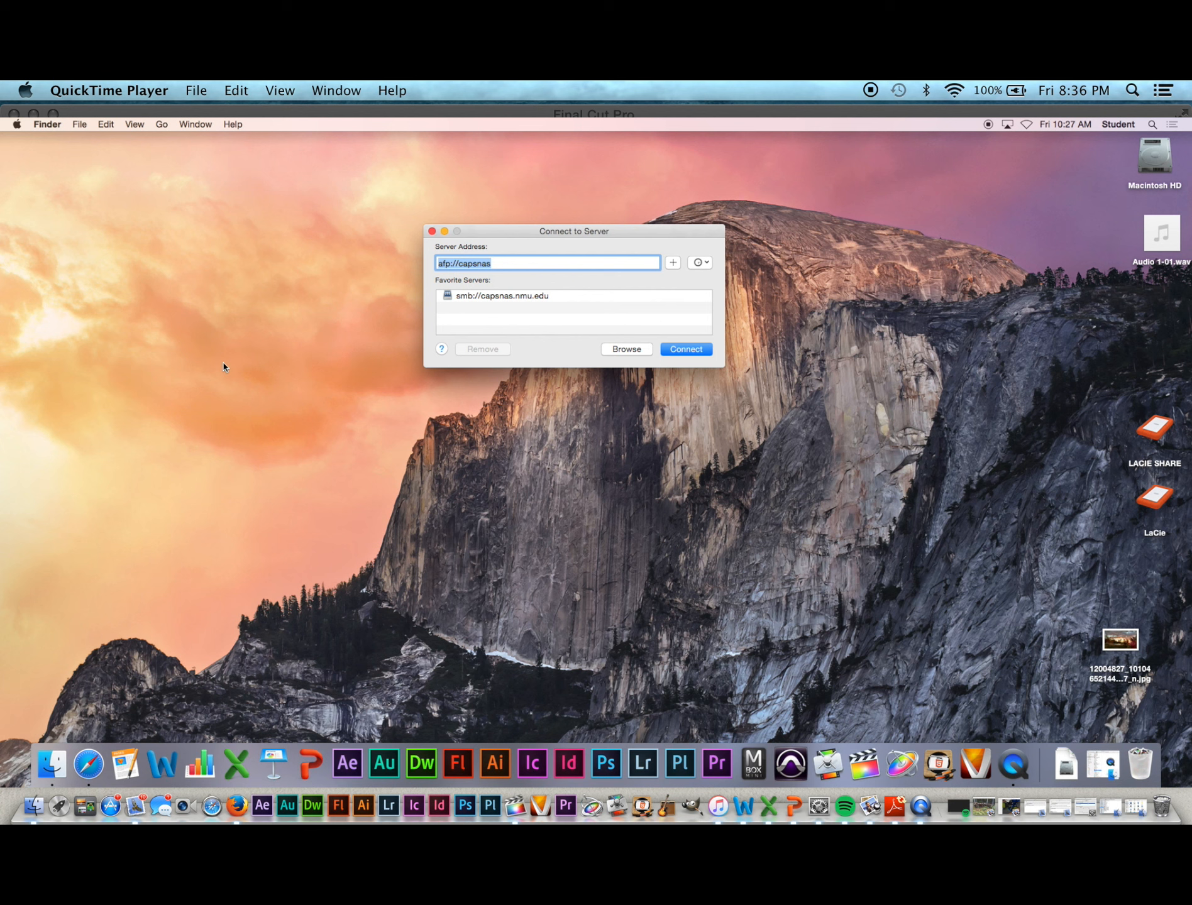
Step: Log in to capsnas with the registered user name and password, then mount the BC200 volume
{"action": "key", "text": "Return"}
{"action": "type", "text": "•"}
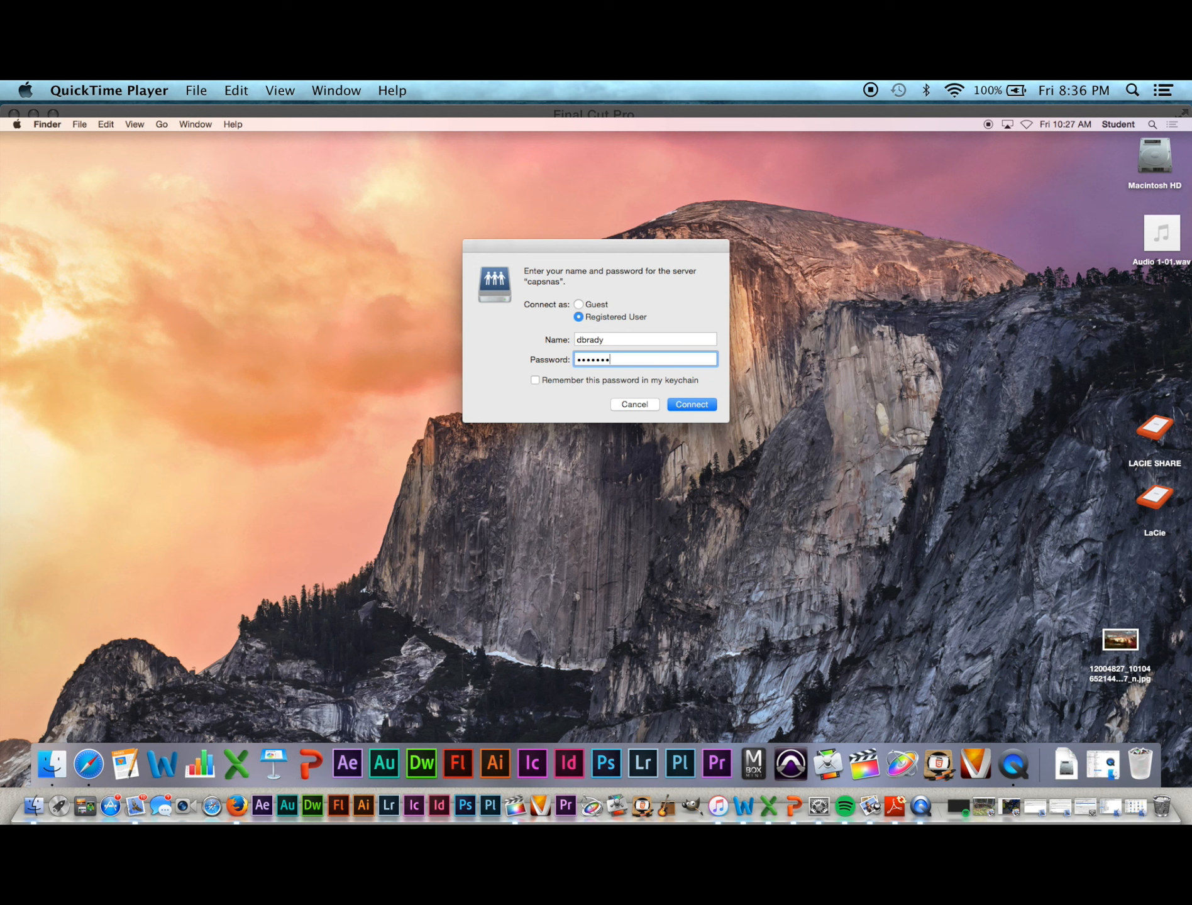
{"action": "left_click", "coordinate": [679, 404]}
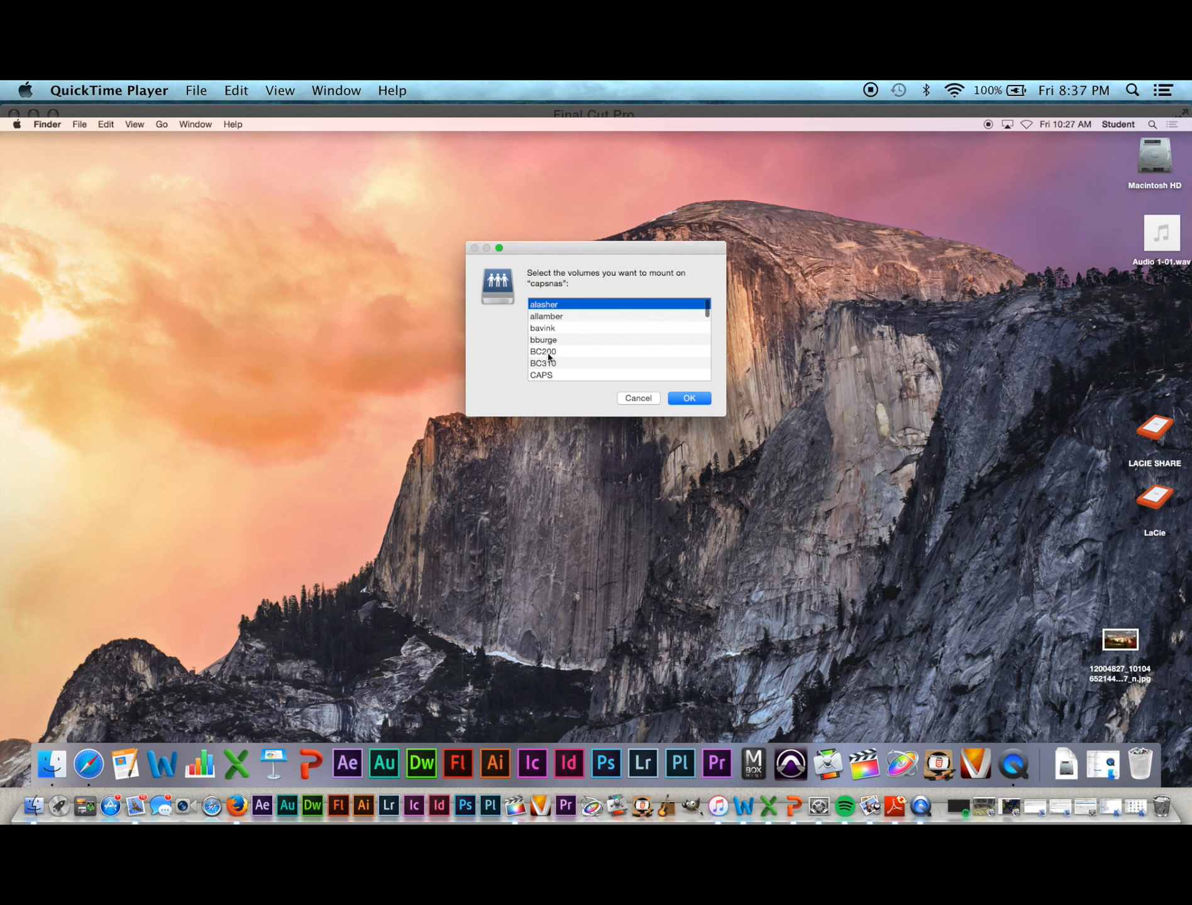
{"action": "double_click", "coordinate": [546, 354]}
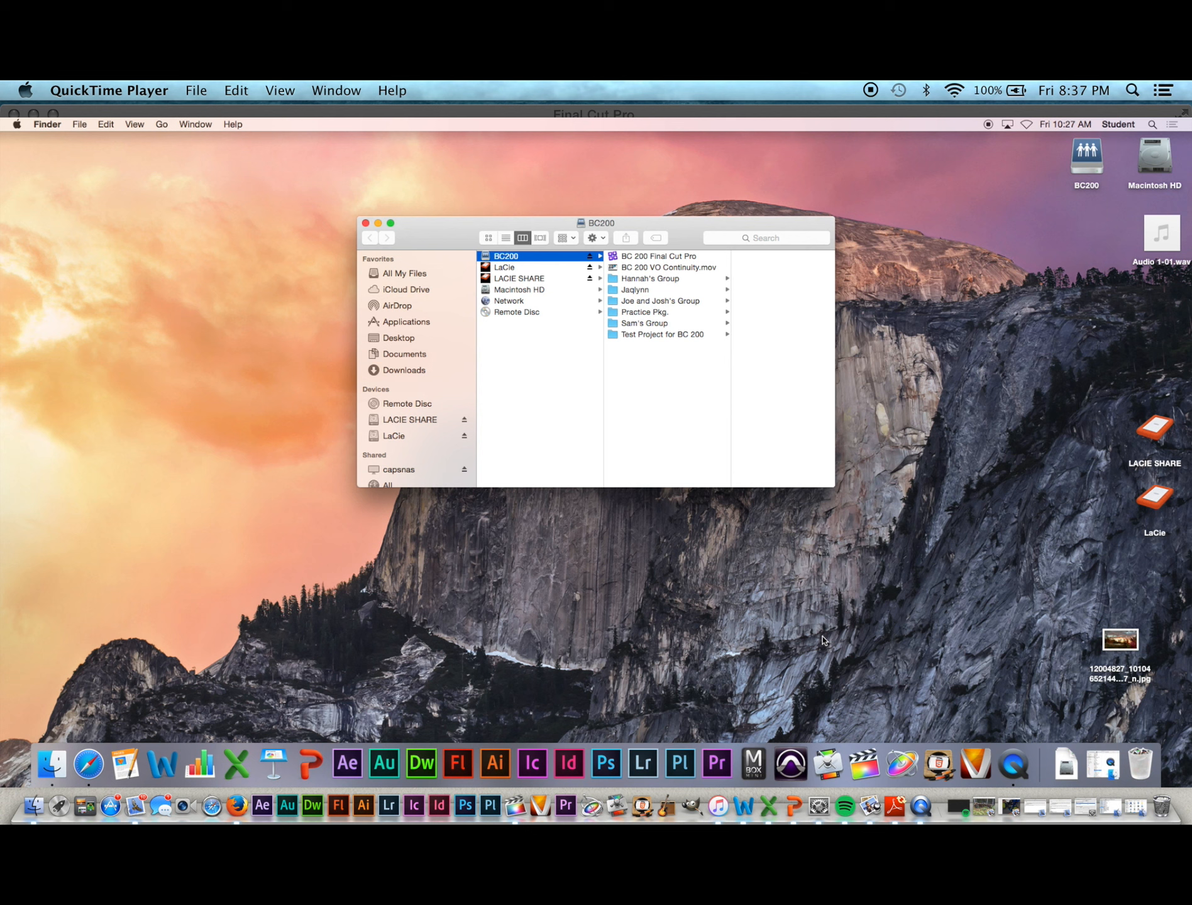
Step: Browse BC200 in column view down to Practice Pkg. > b-roll
{"action": "left_click", "coordinate": [600, 312]}
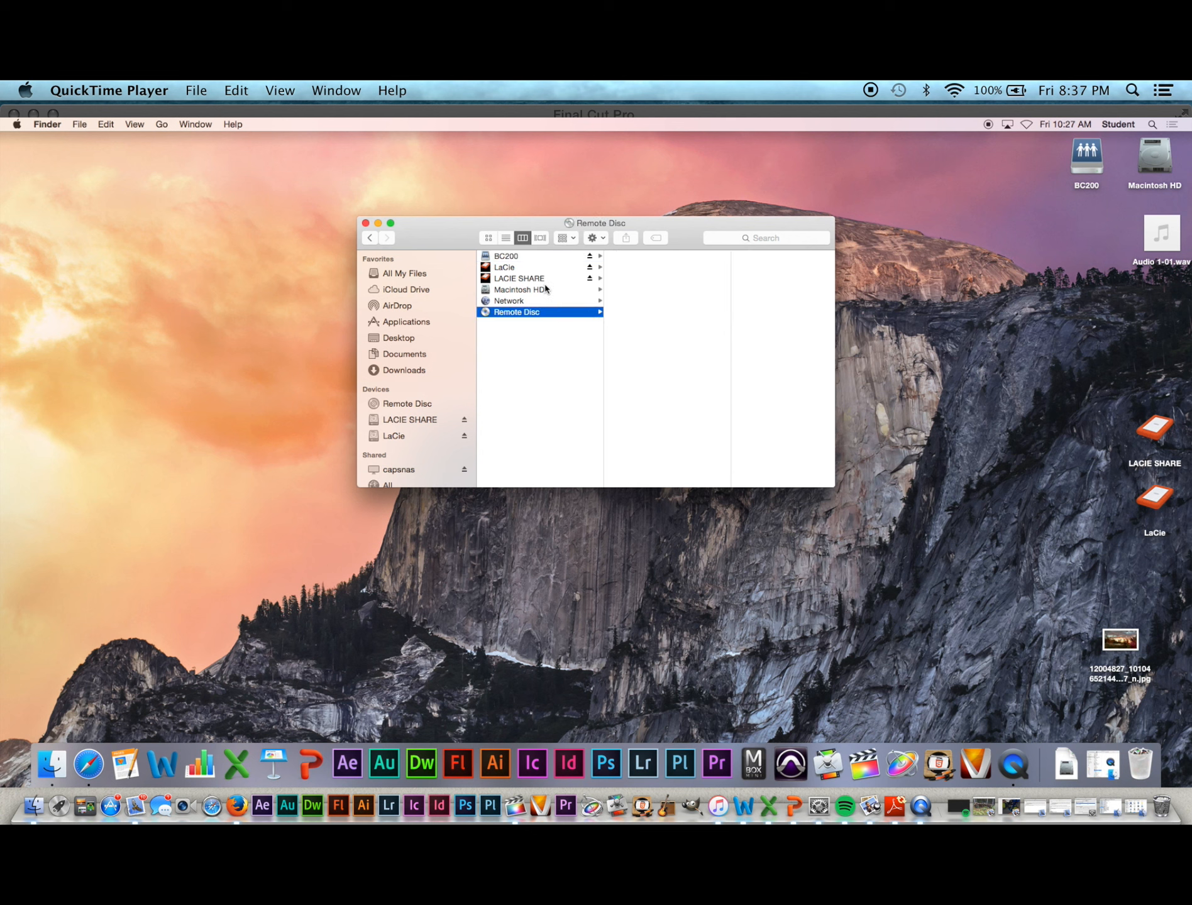
{"action": "left_click", "coordinate": [510, 256]}
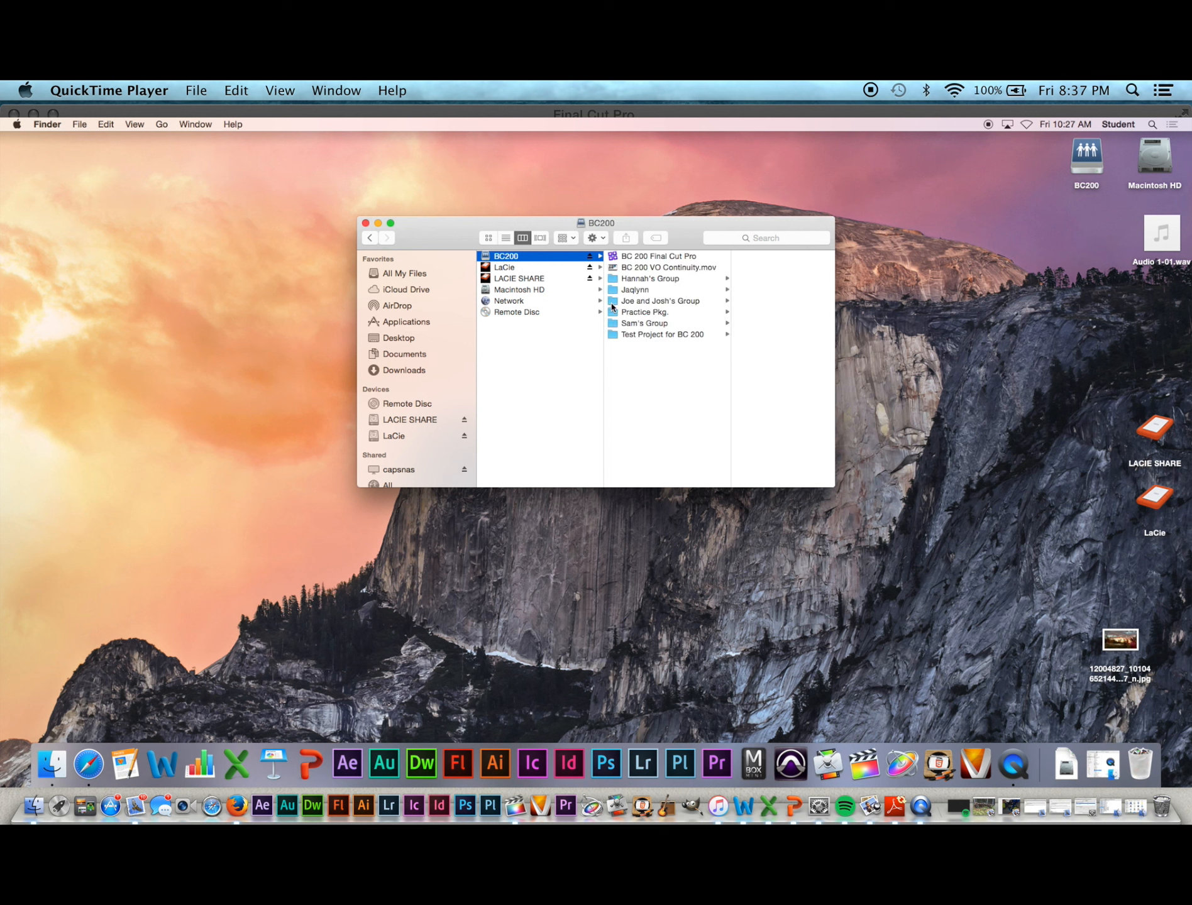
{"action": "left_click", "coordinate": [631, 313]}
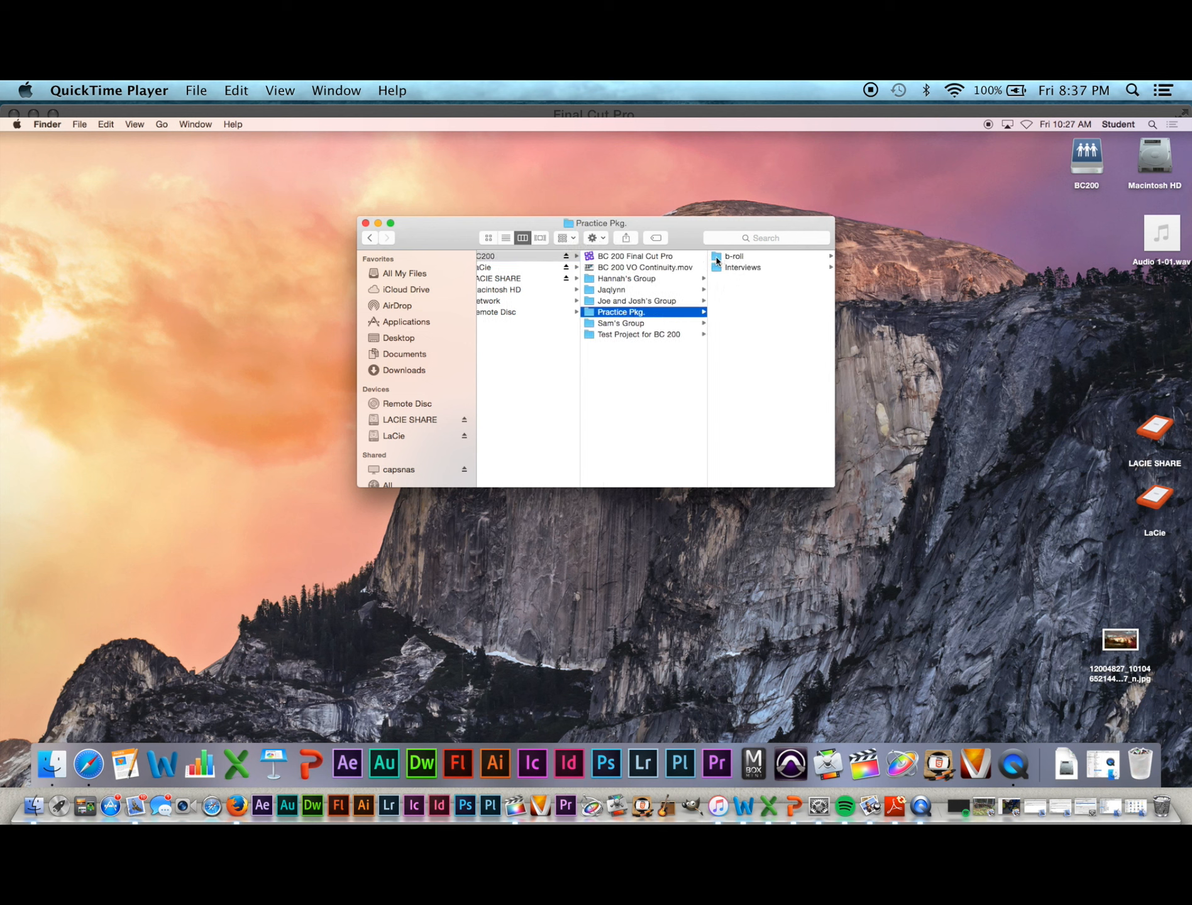
{"action": "left_click", "coordinate": [717, 258]}
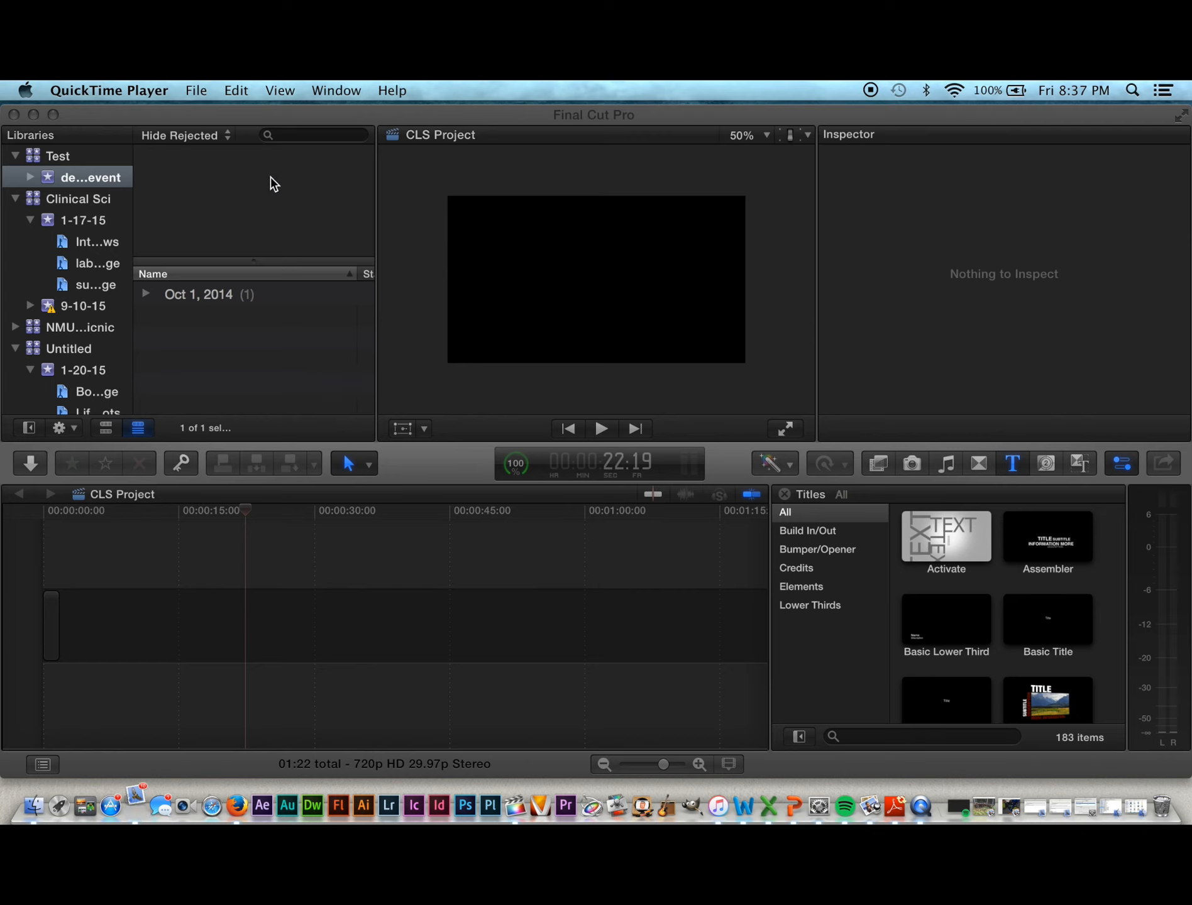
Step: Create a new library named 'Dwight's Stuff' saved on the LaCie drive
{"action": "left_click", "coordinate": [166, 112]}
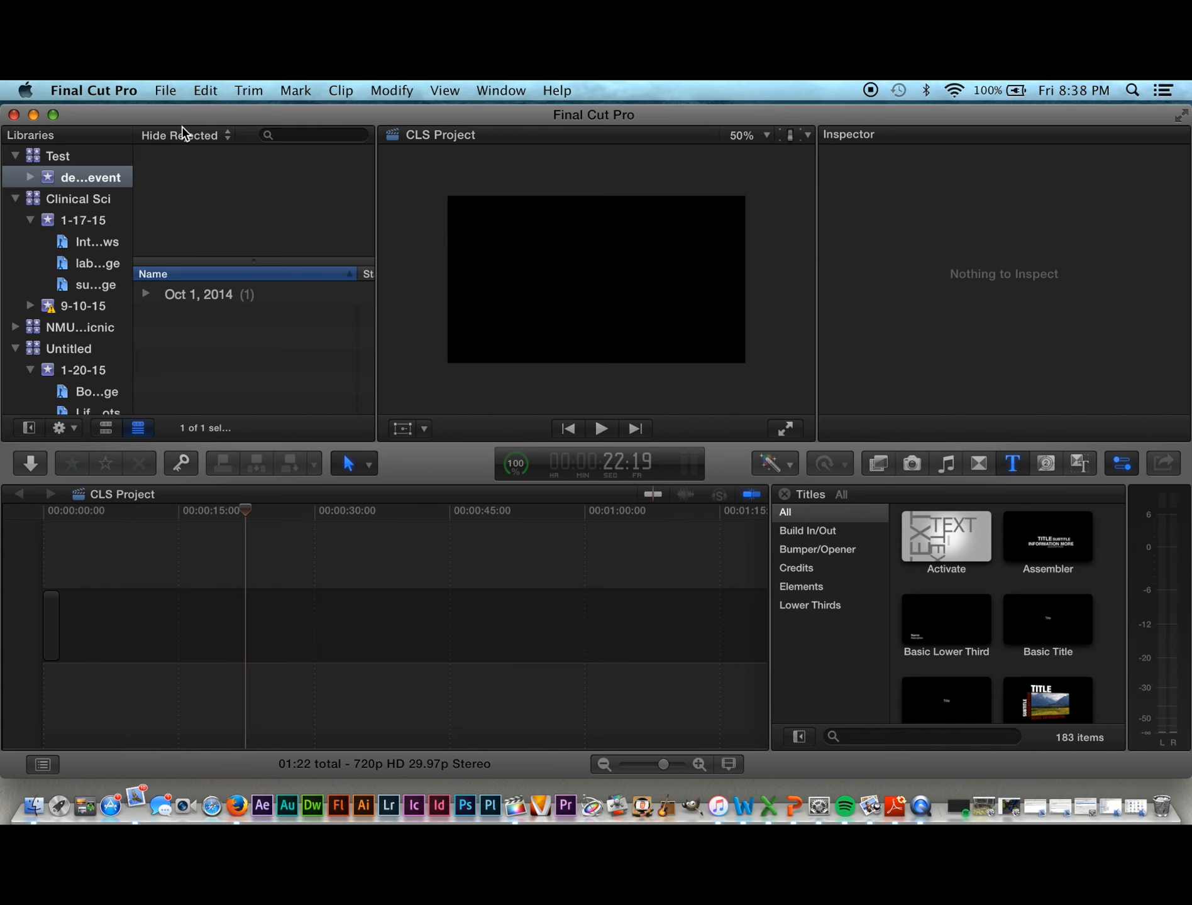
{"action": "left_click", "coordinate": [166, 91]}
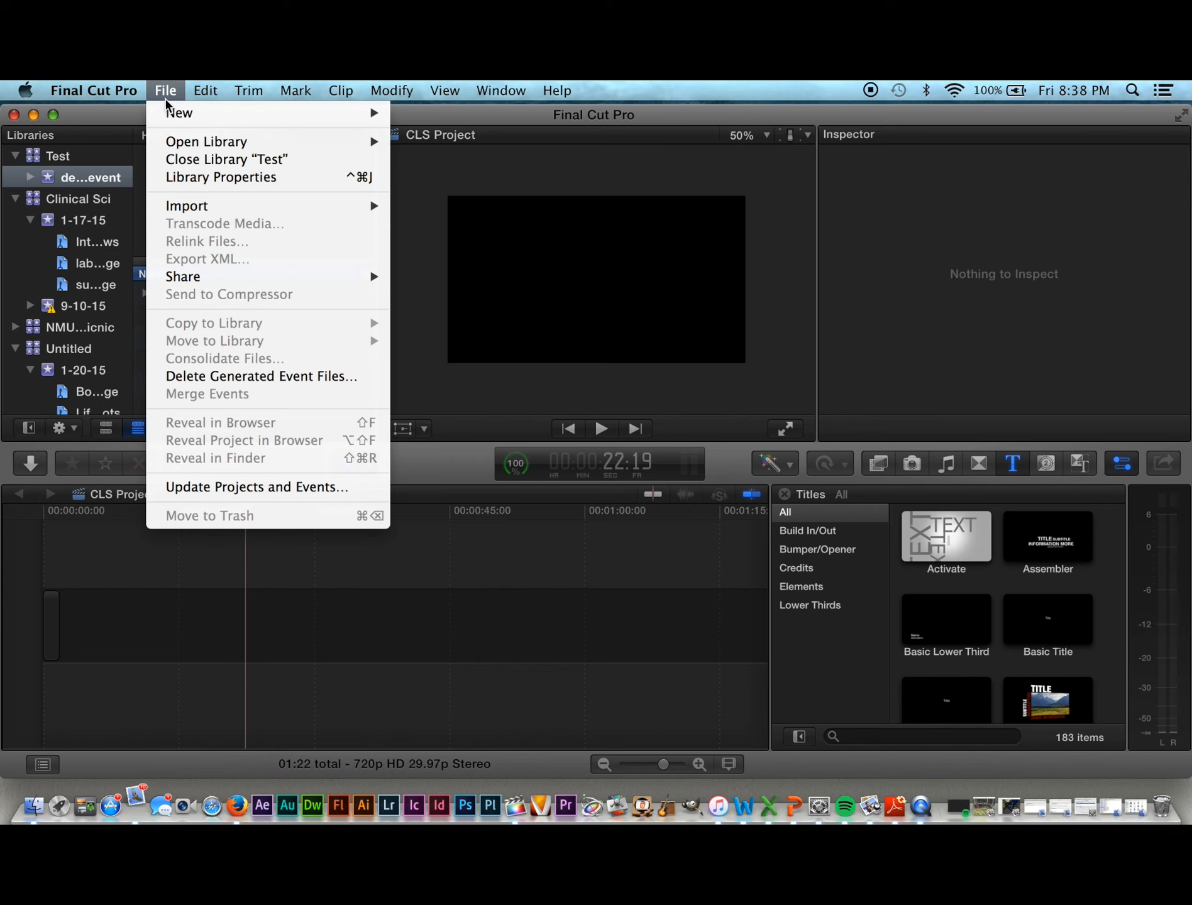
{"action": "mouse_move", "coordinate": [171, 113]}
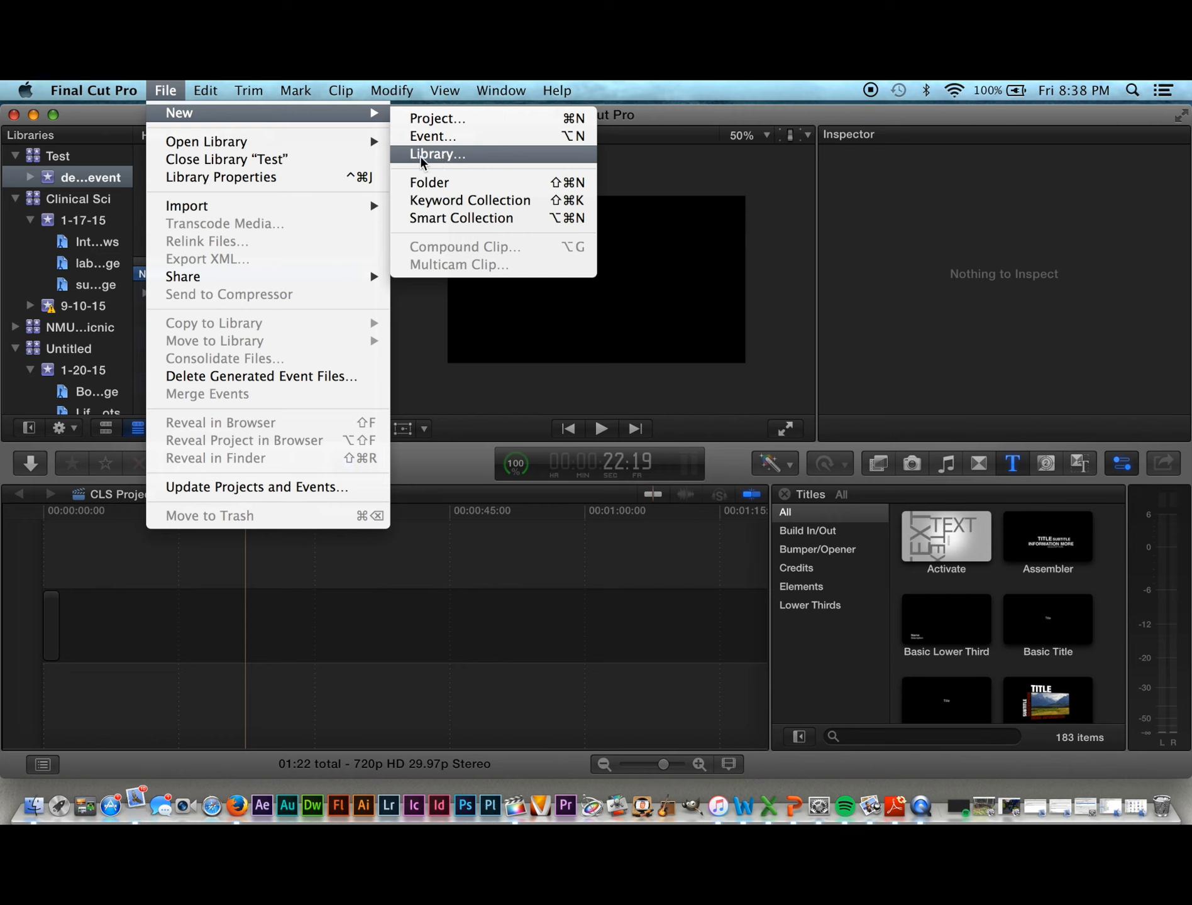
{"action": "left_click", "coordinate": [437, 154]}
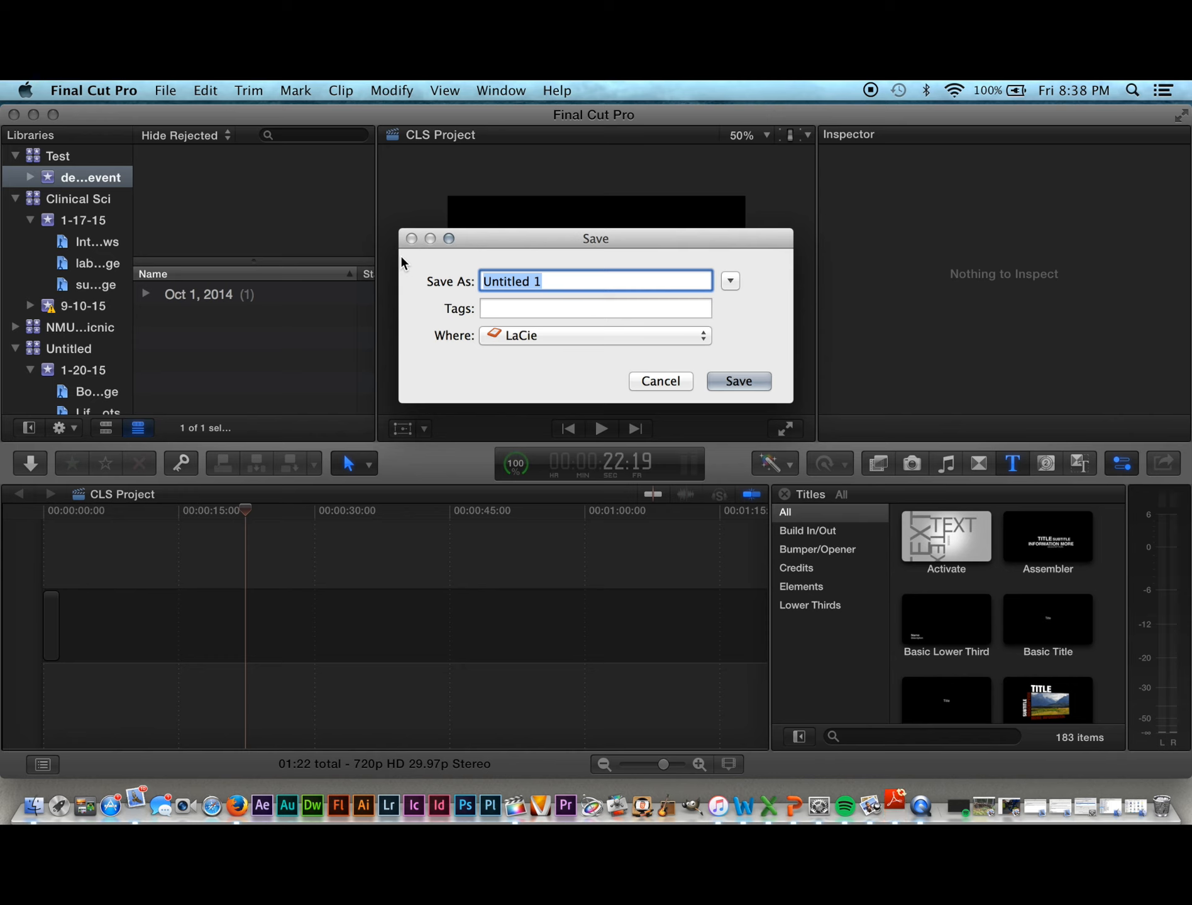
{"action": "type", "text": "Dwi"}
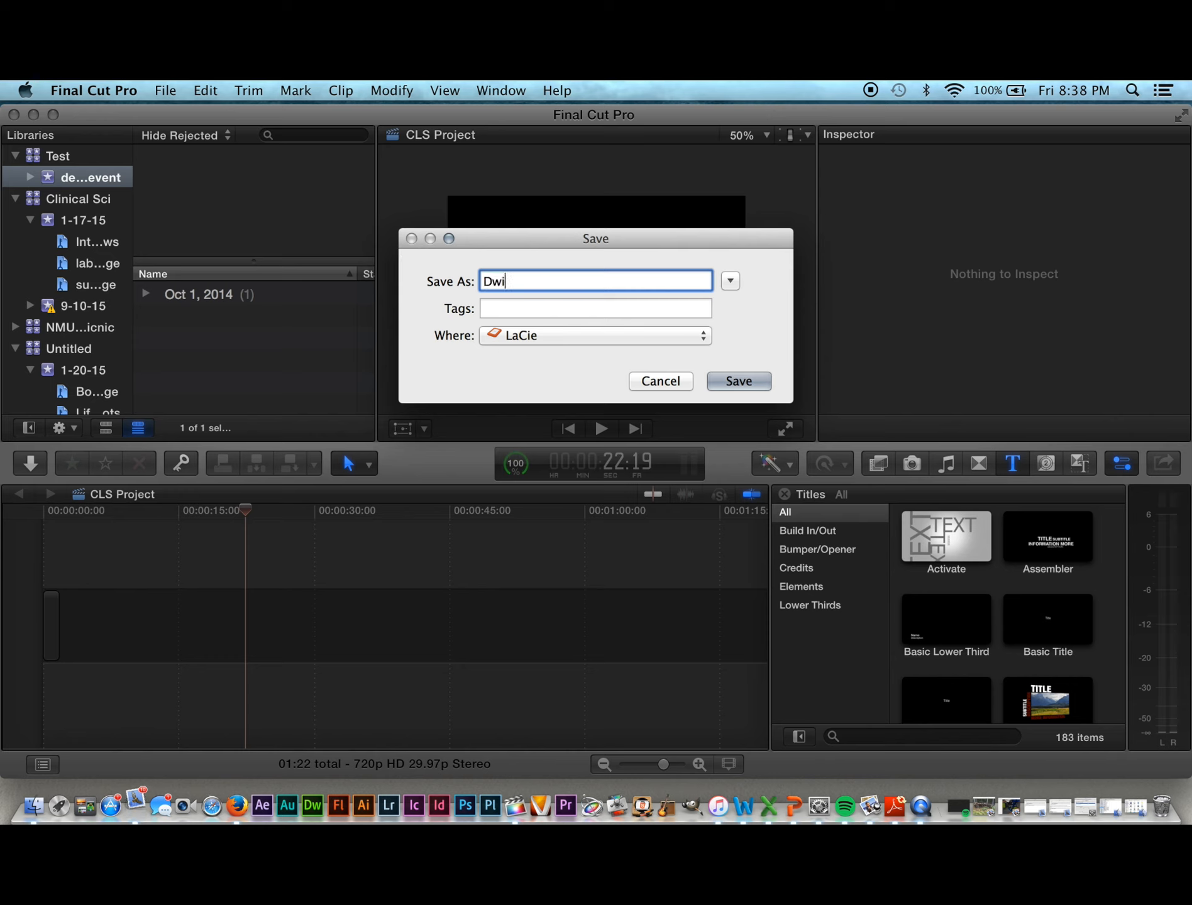
{"action": "type", "text": "ght's Stuff"}
{"action": "left_click", "coordinate": [740, 381]}
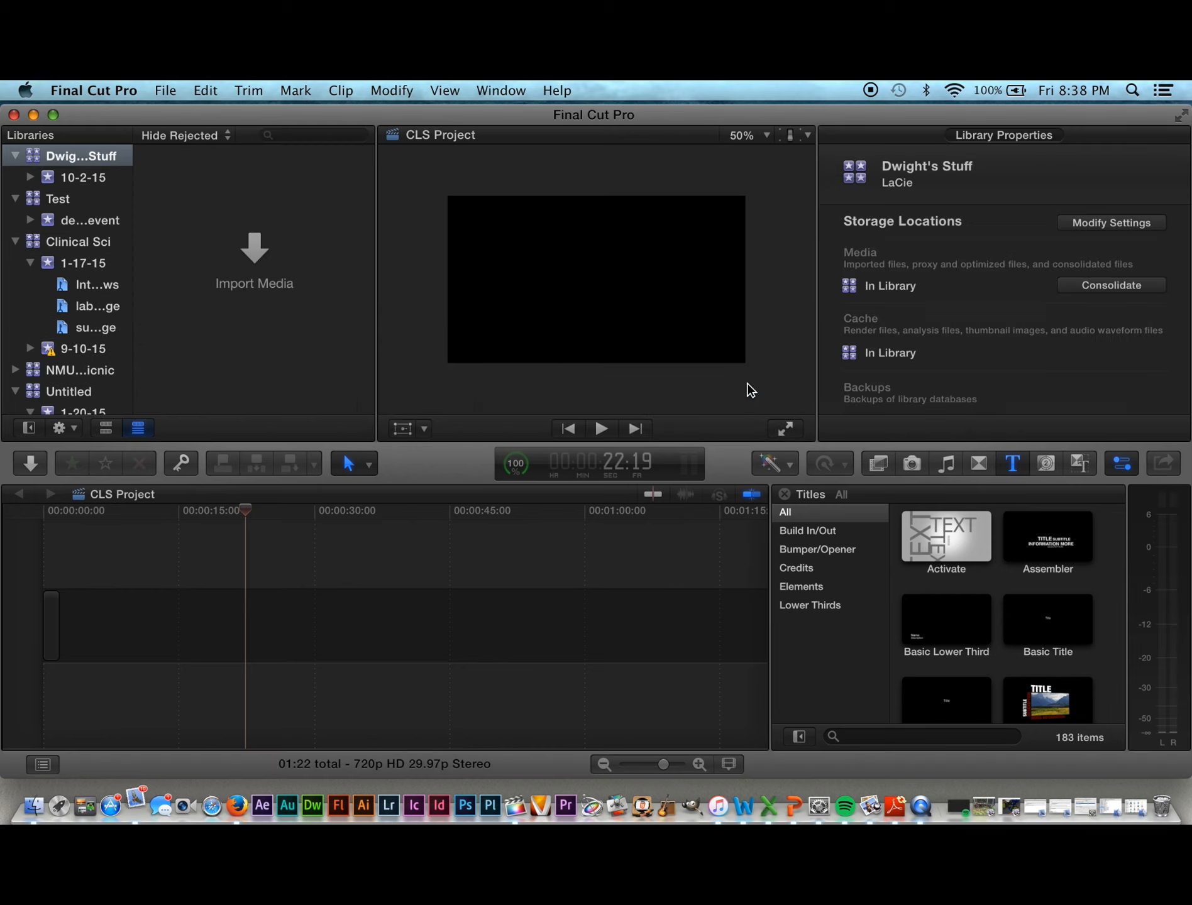
Step: Create an empty project named 'Package Tutorial' in the 10-2-15 event
{"action": "left_click", "coordinate": [166, 90]}
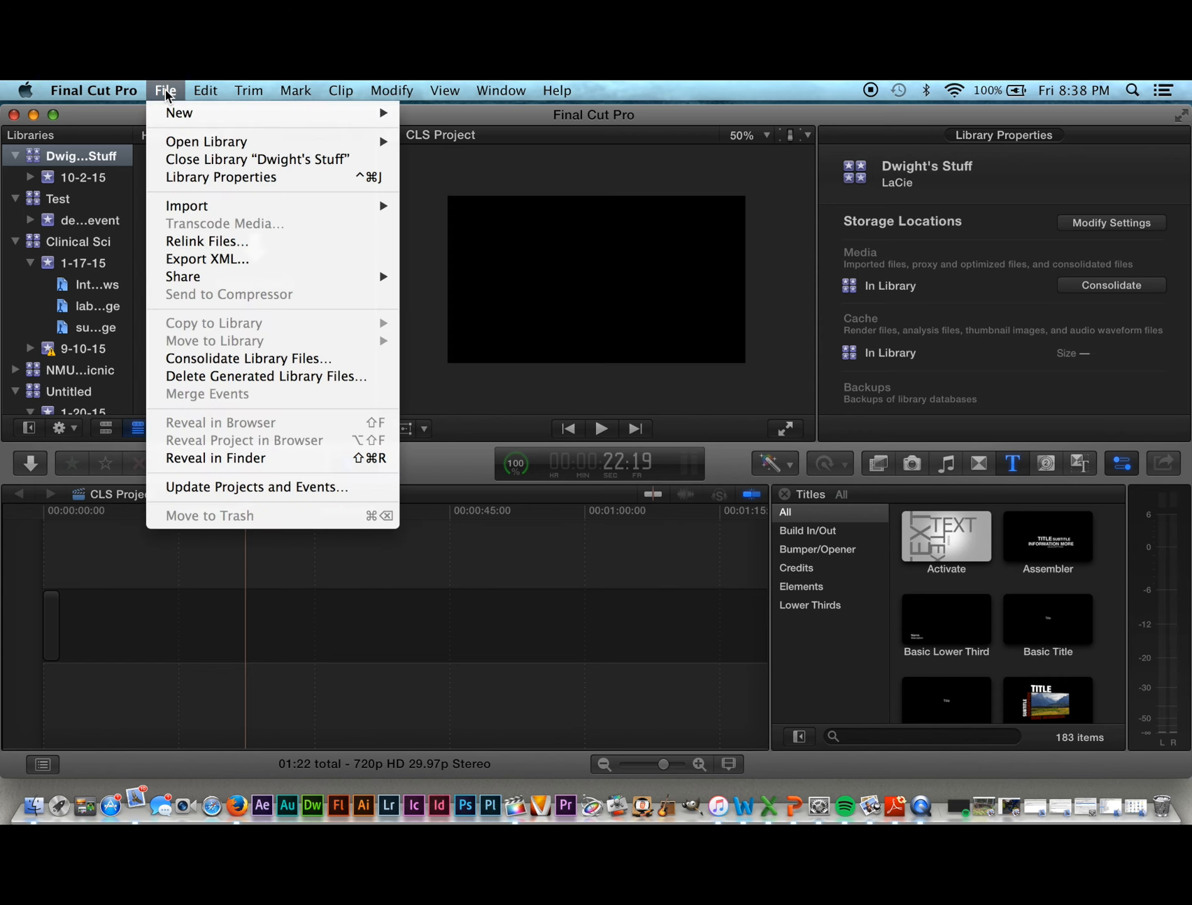
{"action": "mouse_move", "coordinate": [170, 115]}
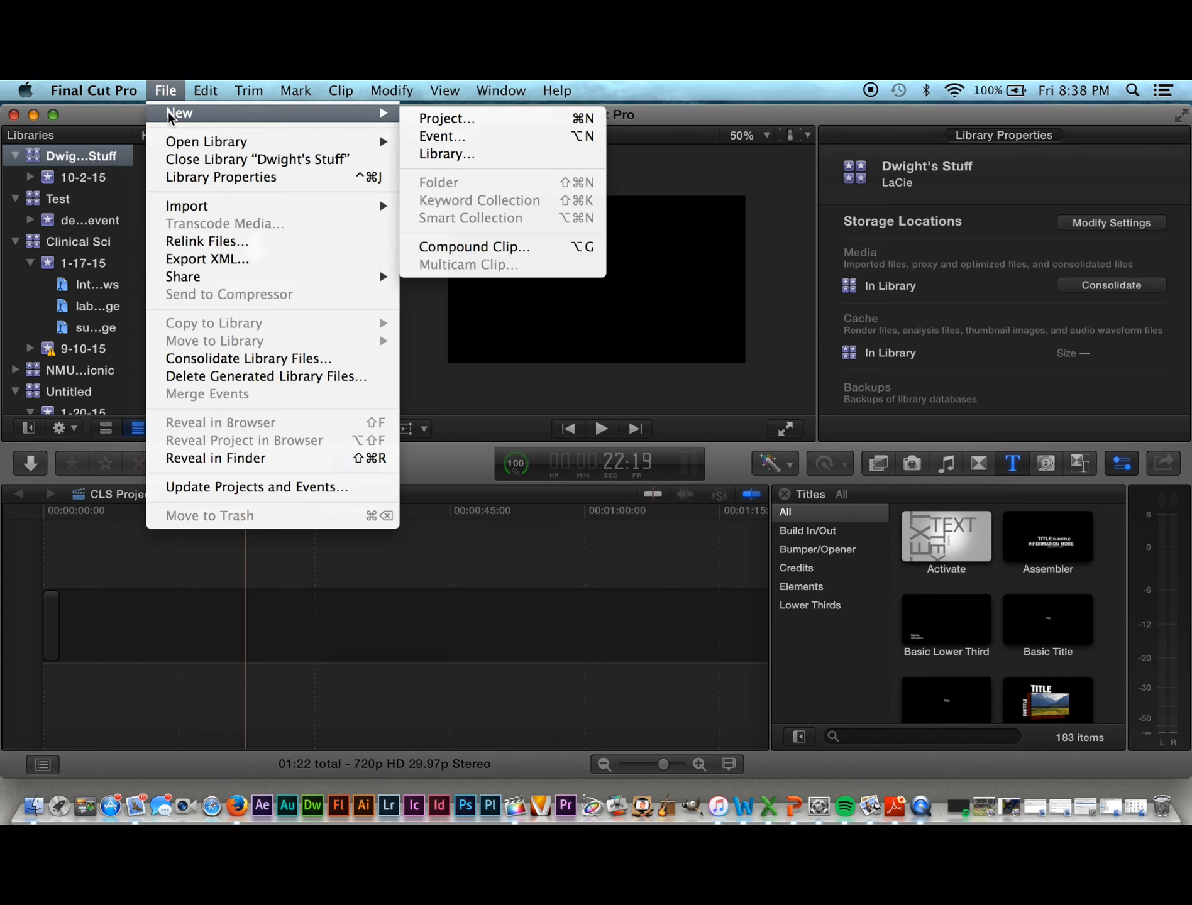
{"action": "left_click", "coordinate": [431, 118]}
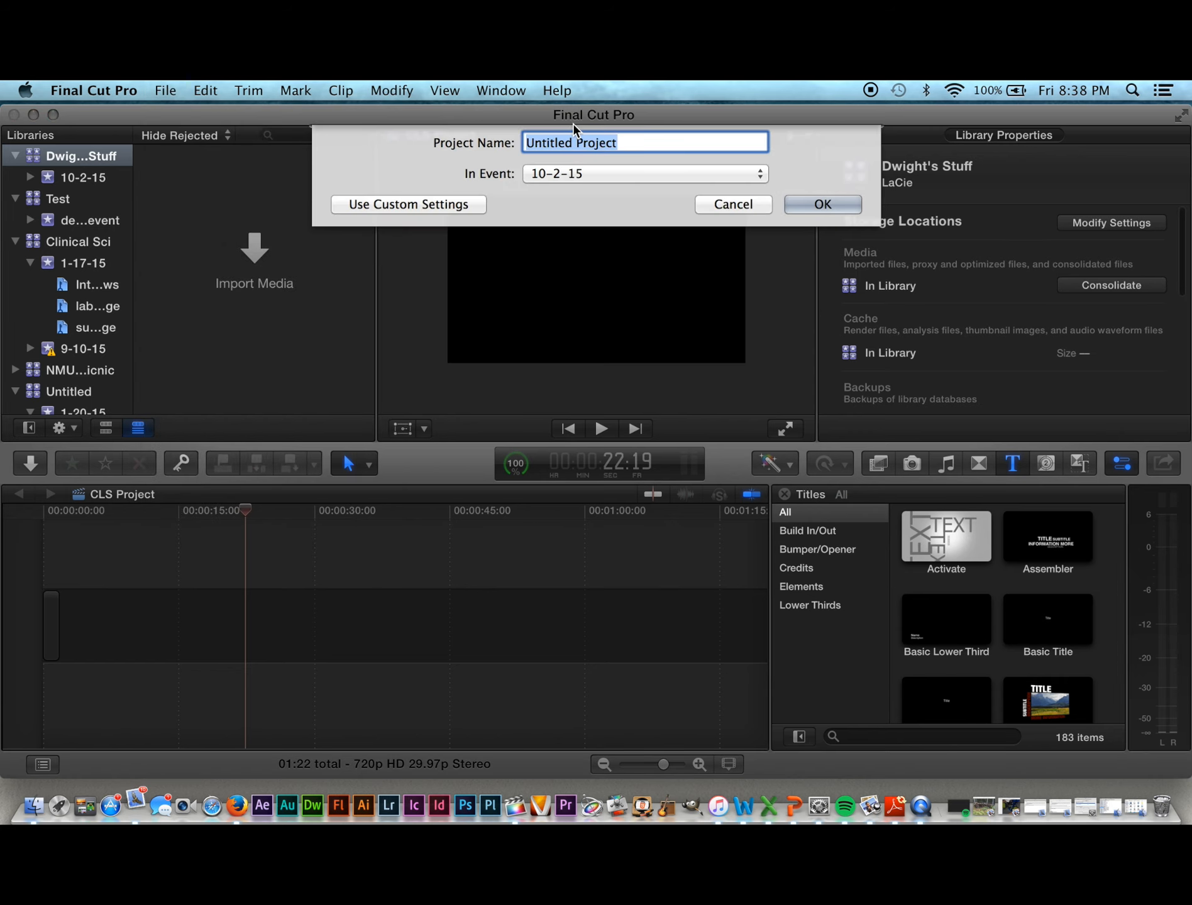
{"action": "type", "text": "P"}
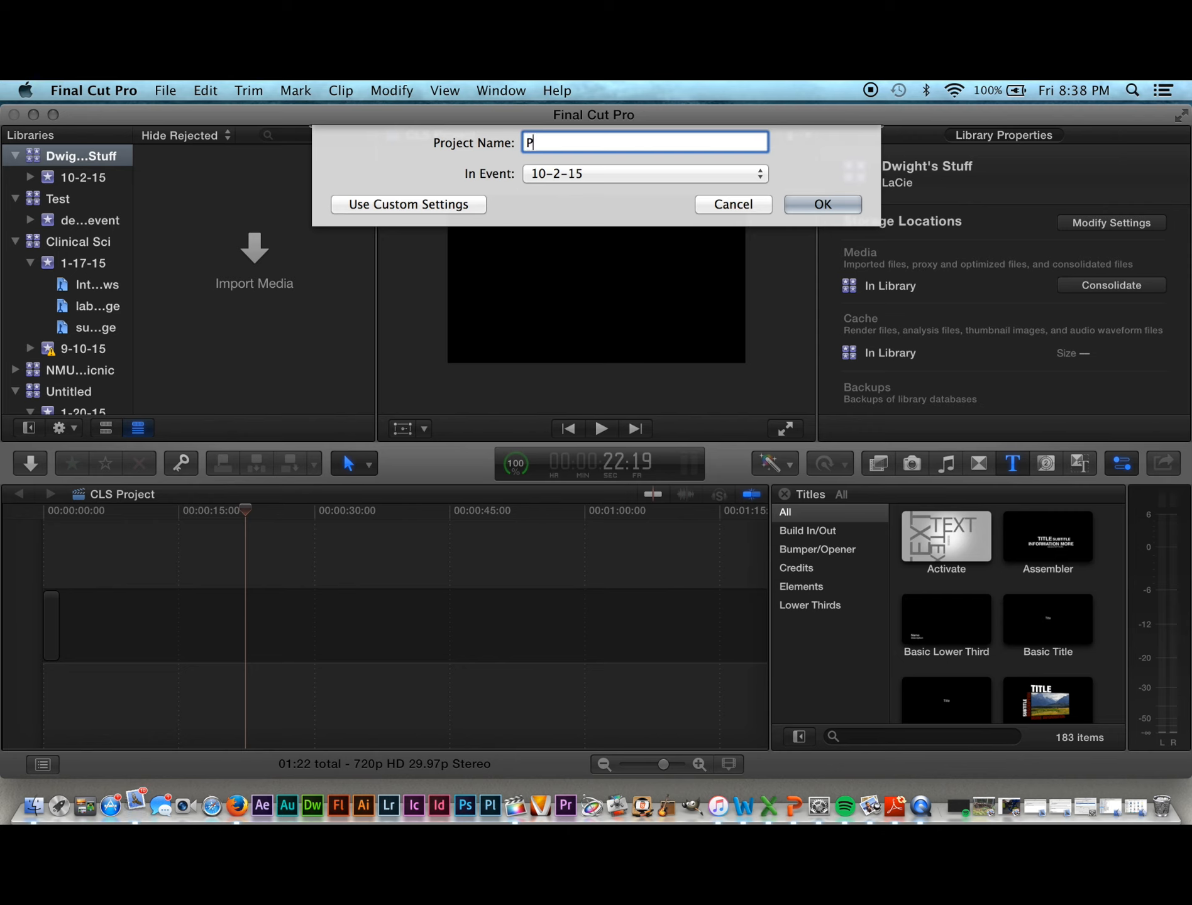
{"action": "type", "text": "ackage Tutorial"}
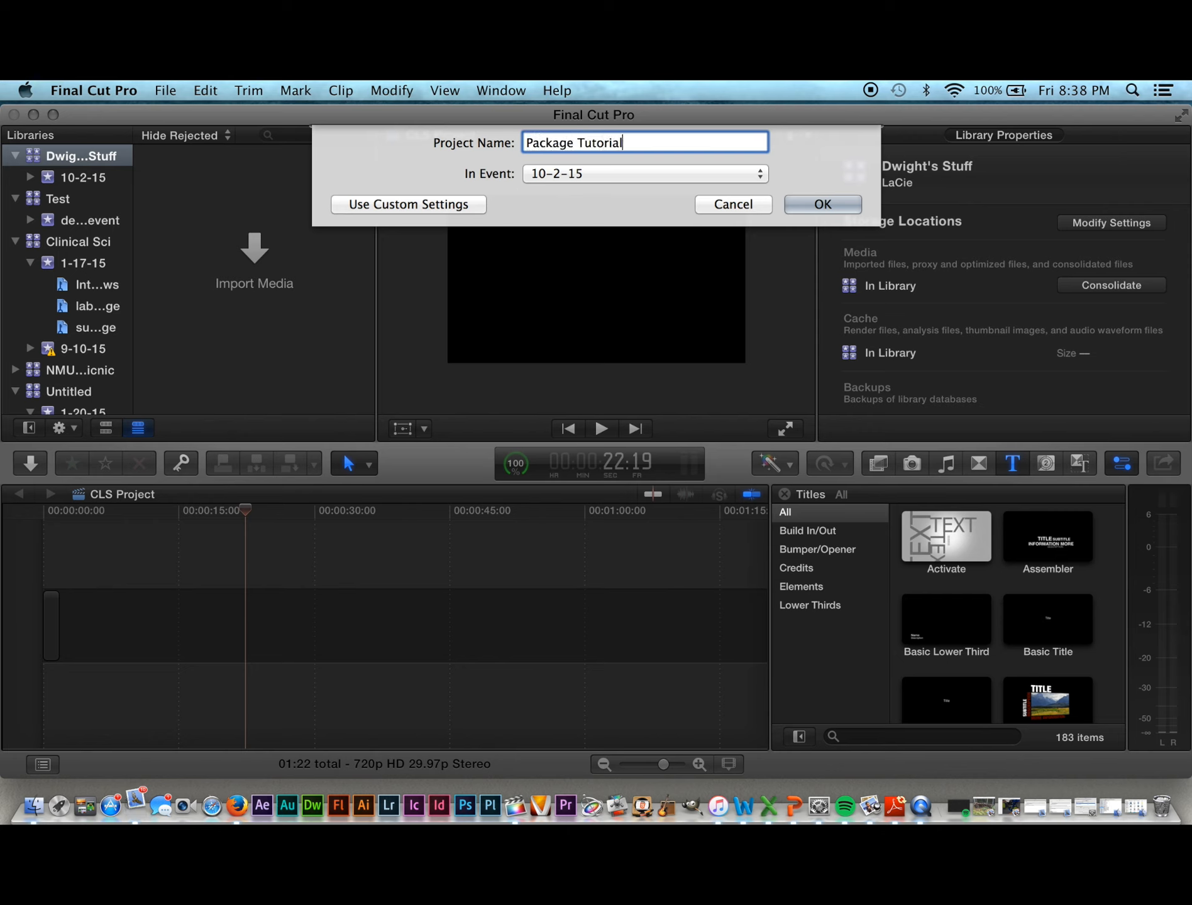
{"action": "left_click", "coordinate": [822, 218]}
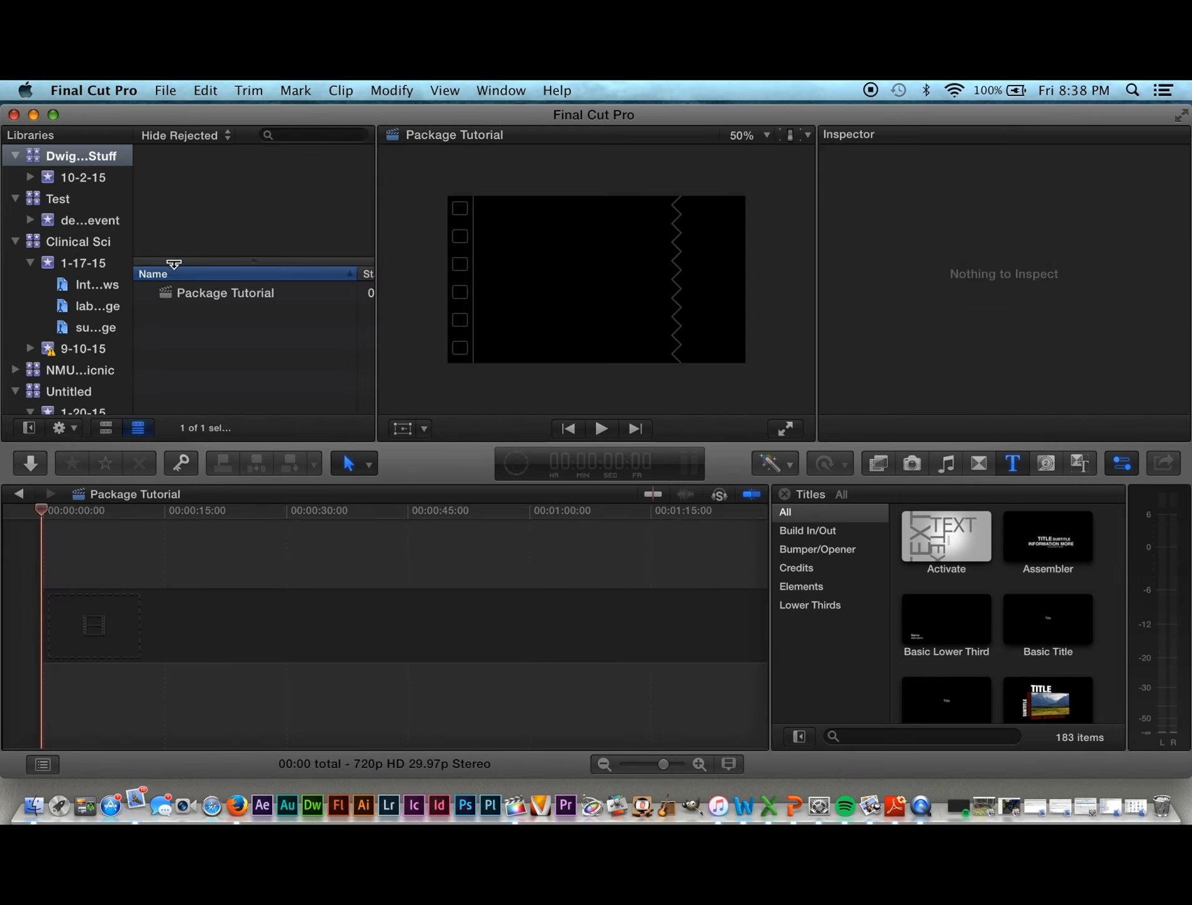
{"action": "left_click", "coordinate": [166, 90]}
Step: Open Media Import, keep LaCie as the location, and browse the LACIE SHARE folders
{"action": "mouse_move", "coordinate": [181, 210]}
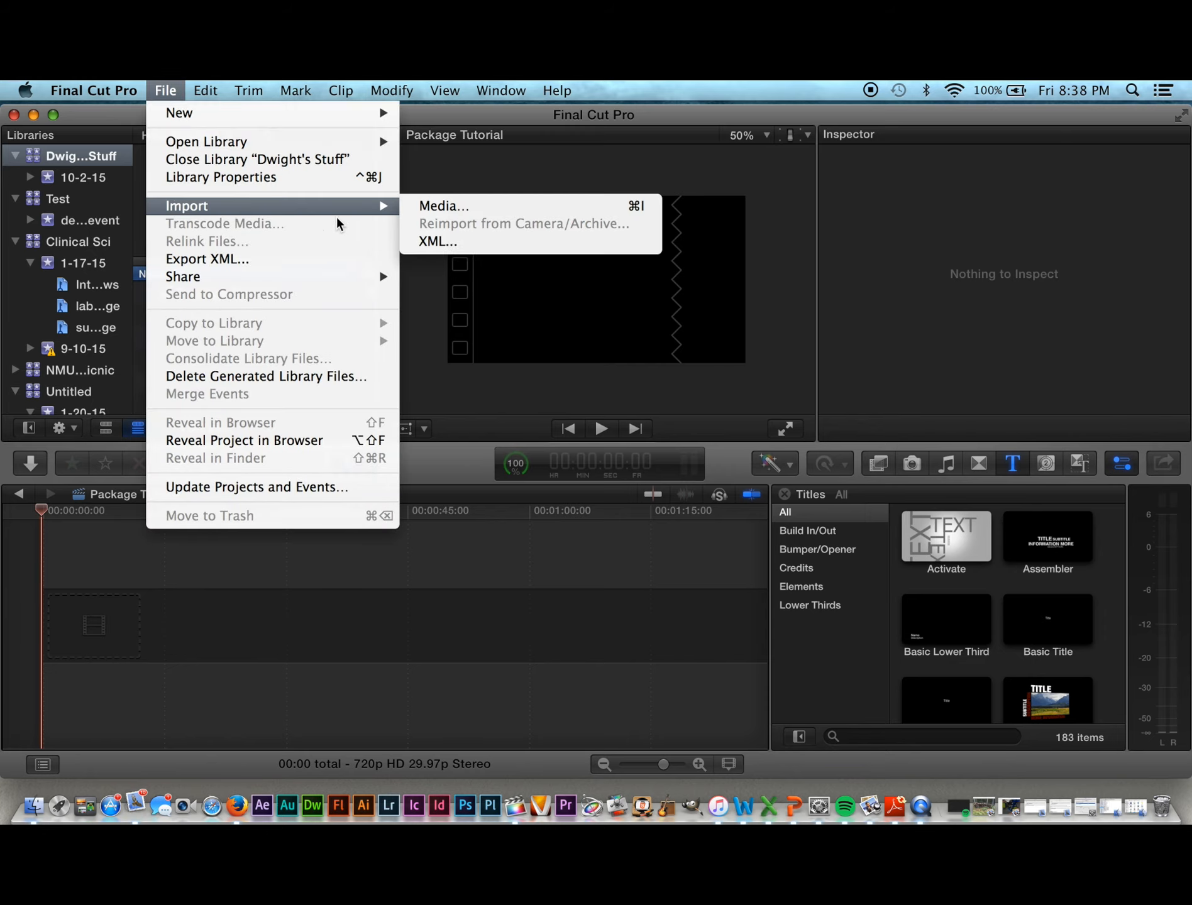
{"action": "left_click", "coordinate": [447, 210]}
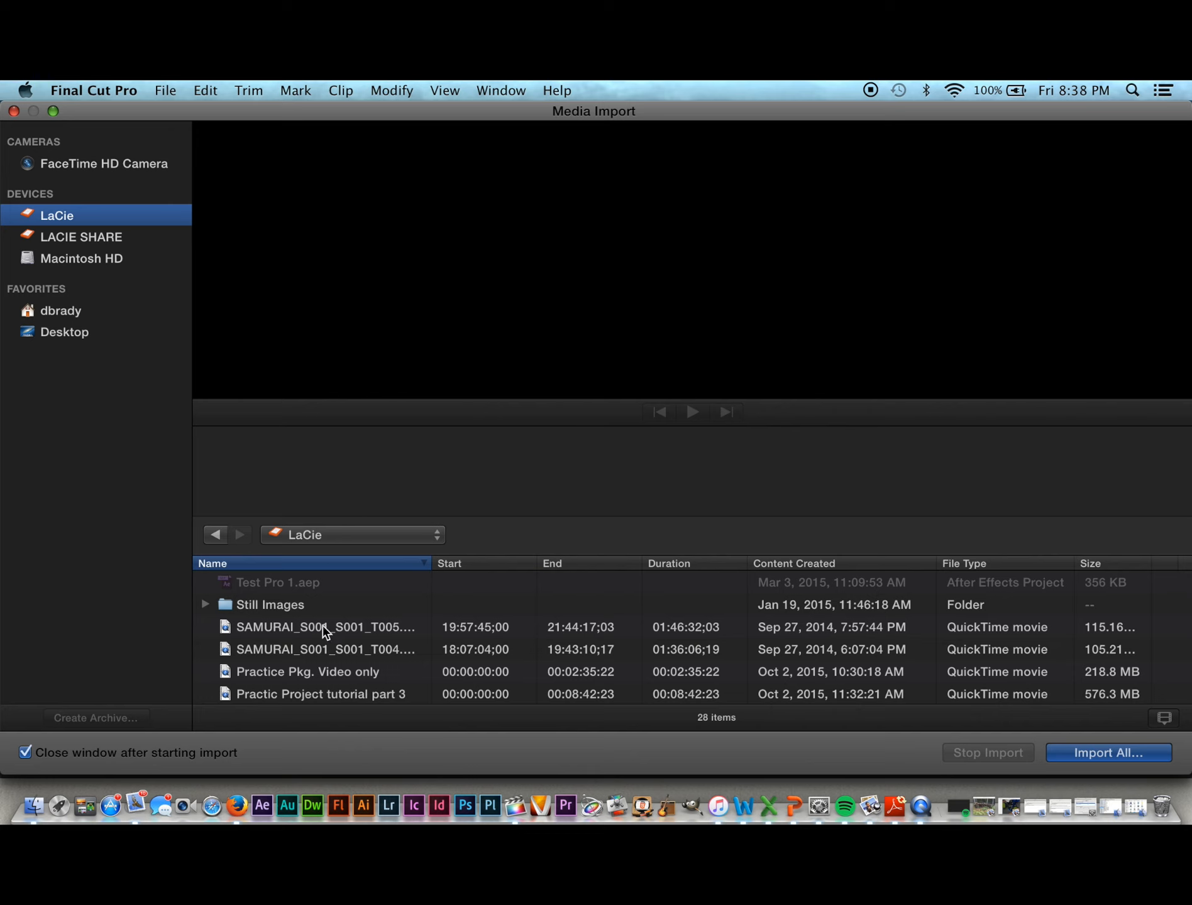
{"action": "left_click", "coordinate": [439, 535]}
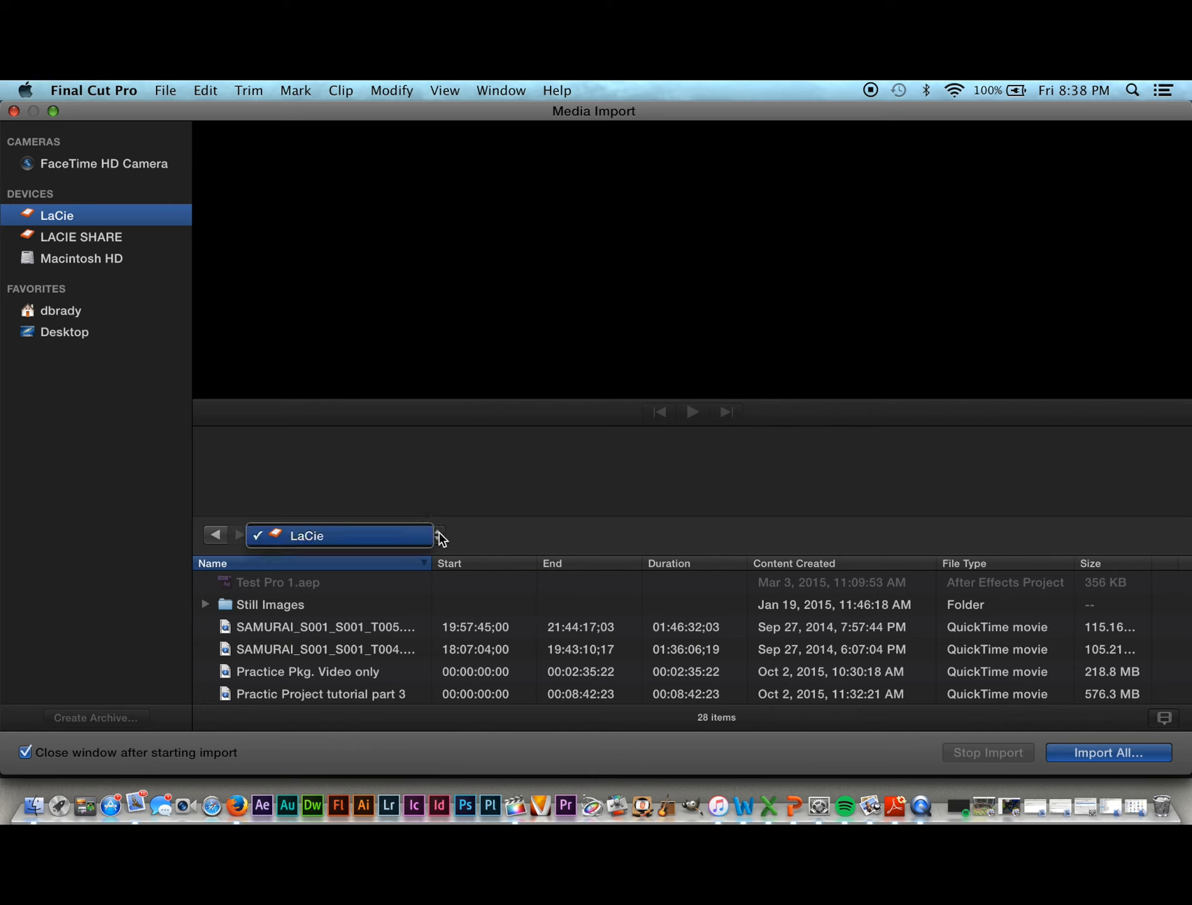
{"action": "left_click", "coordinate": [439, 539]}
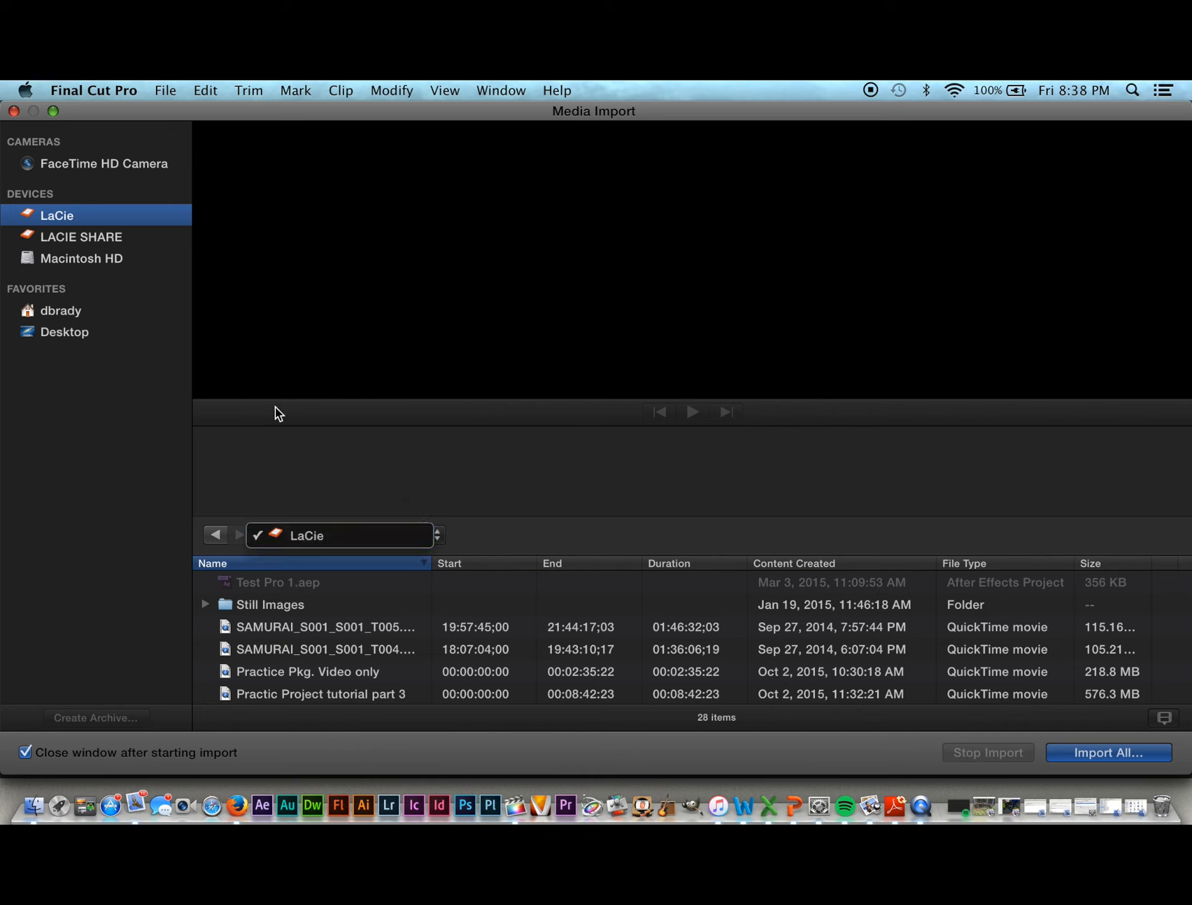
{"action": "left_click", "coordinate": [81, 238]}
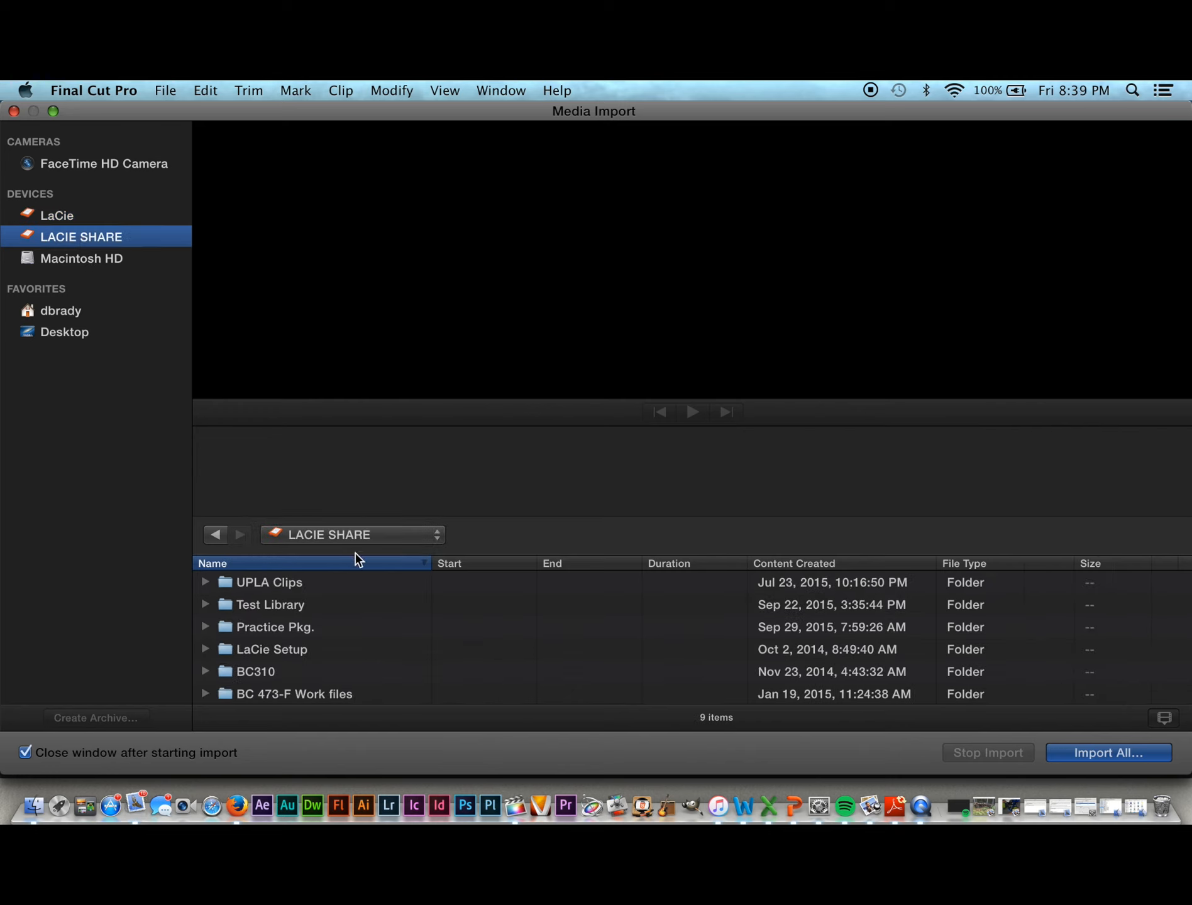
{"action": "scroll", "coordinate": [350, 638], "scroll_direction": "down", "scroll_amount": 1}
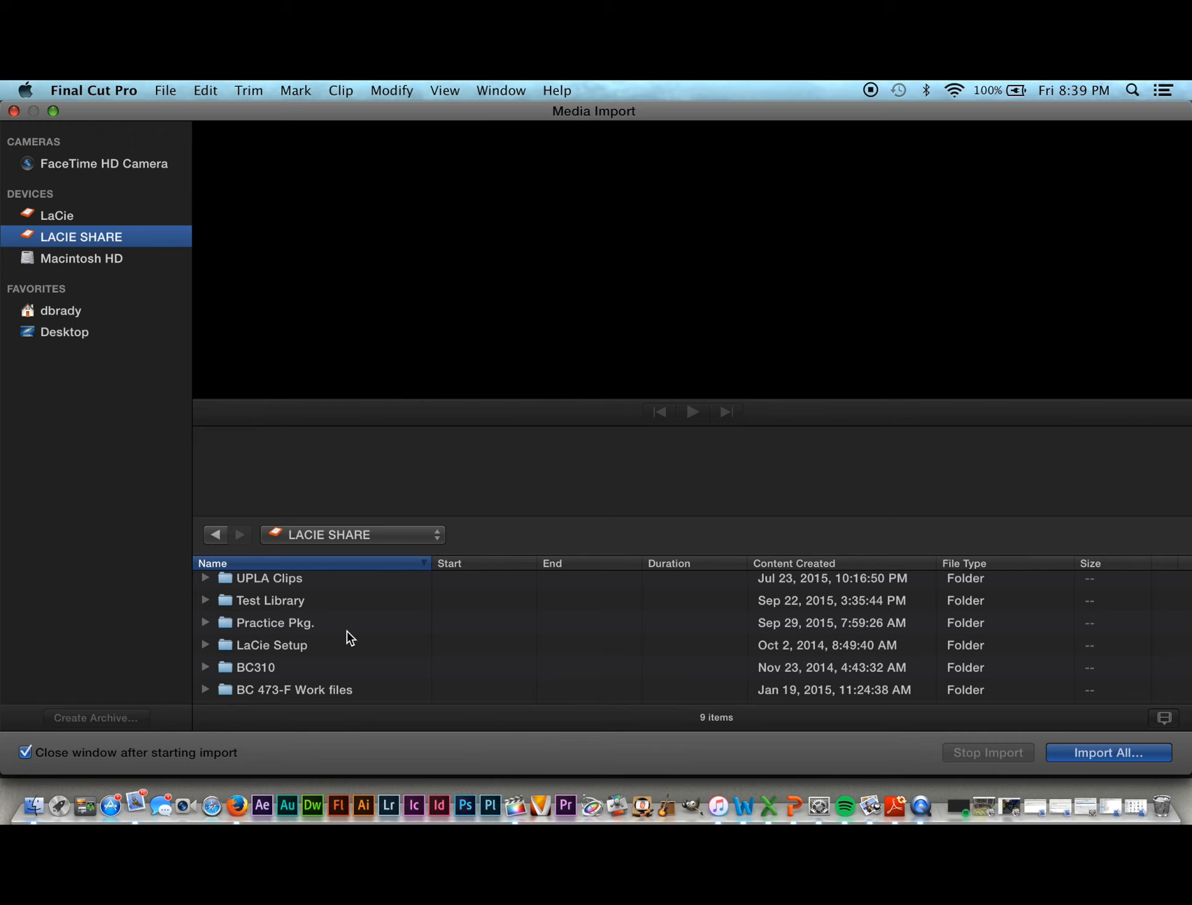
{"action": "scroll", "coordinate": [350, 639], "scroll_direction": "down", "scroll_amount": 2}
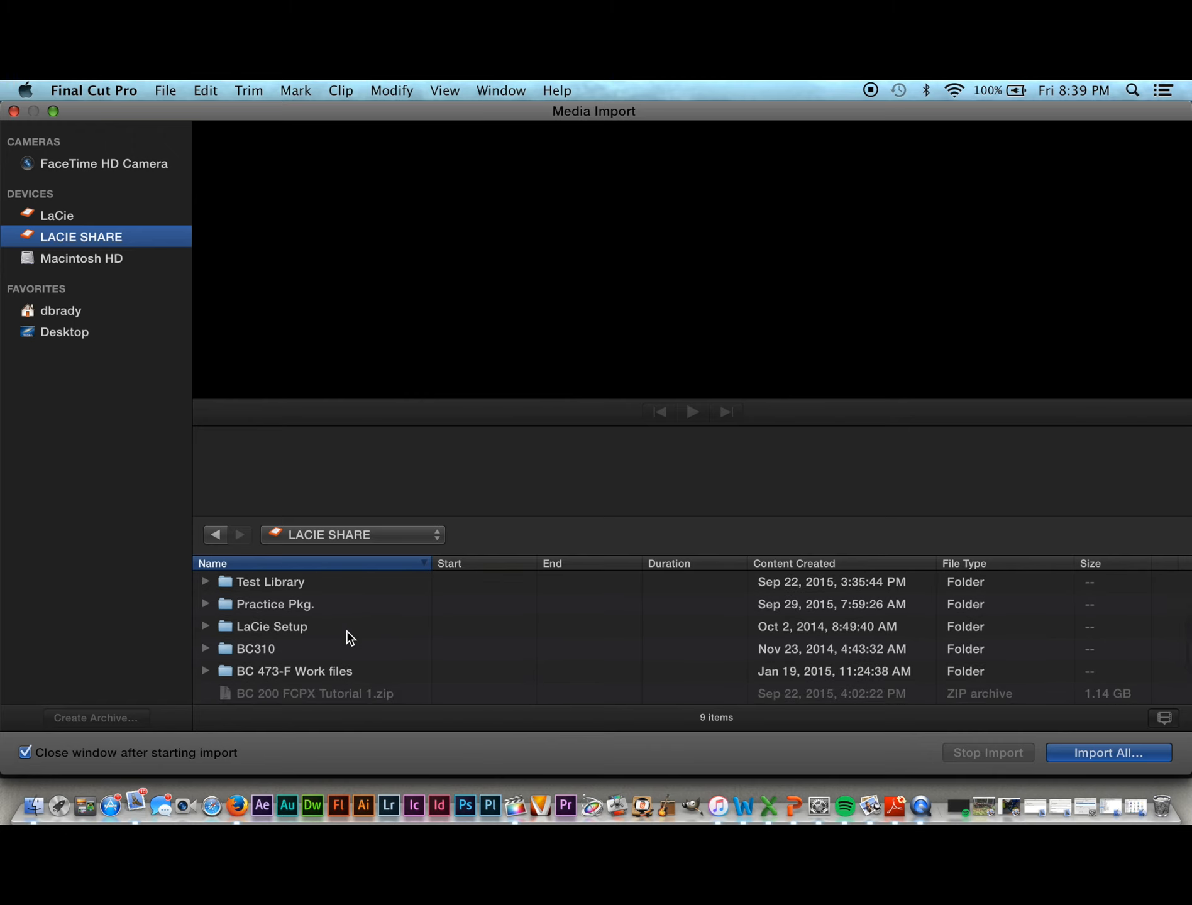
{"action": "scroll", "coordinate": [350, 638], "scroll_direction": "up", "scroll_amount": 2}
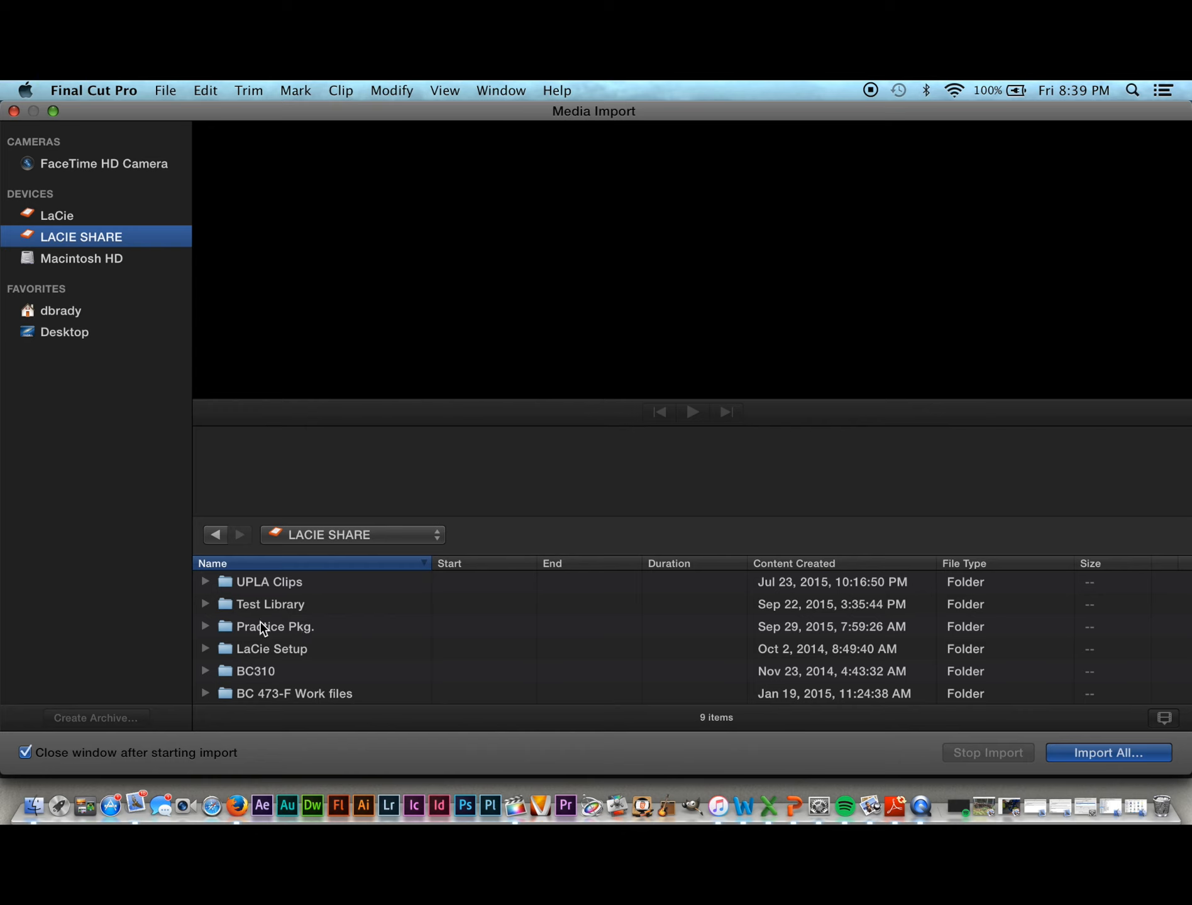
Step: Select the b-roll and Interviews folders inside Practice Pkg. and import them
{"action": "left_click", "coordinate": [205, 627]}
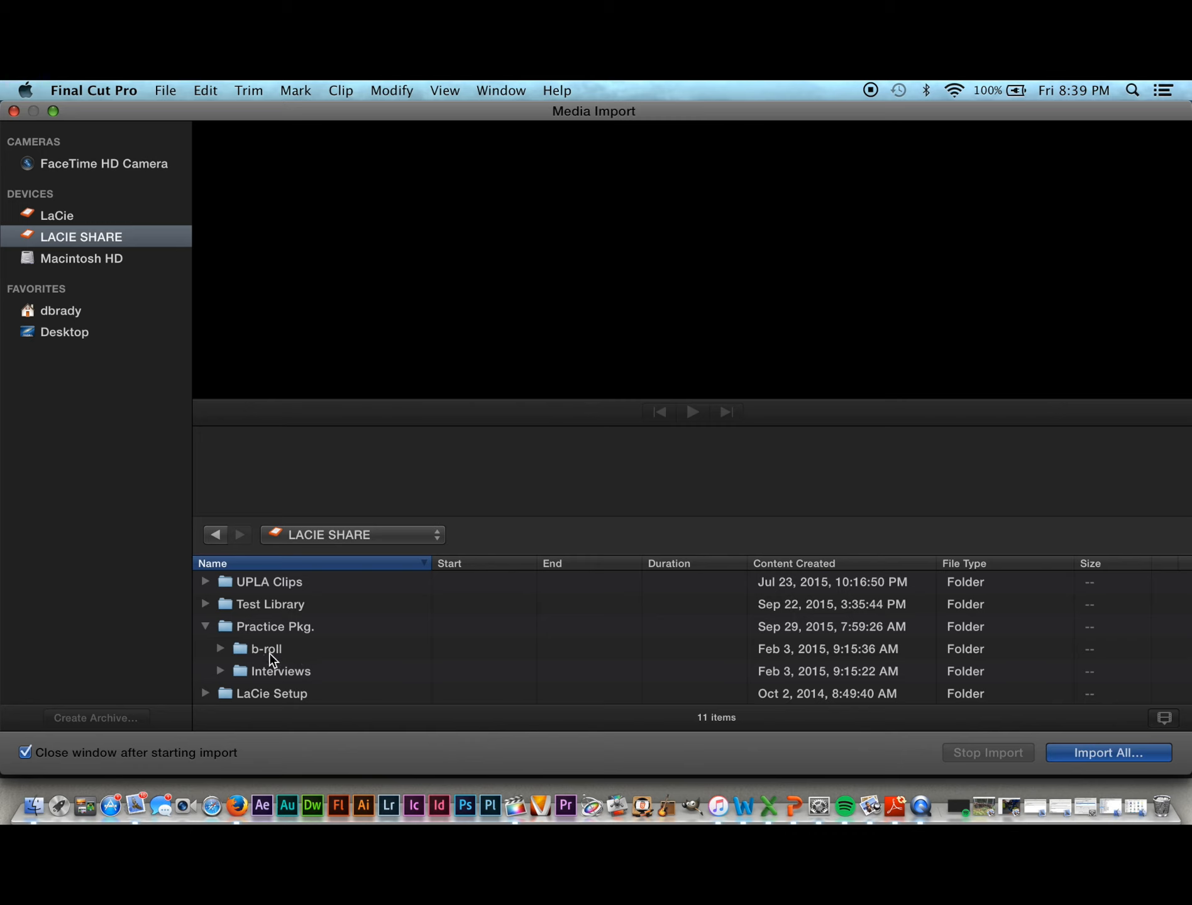
{"action": "left_click", "coordinate": [269, 650]}
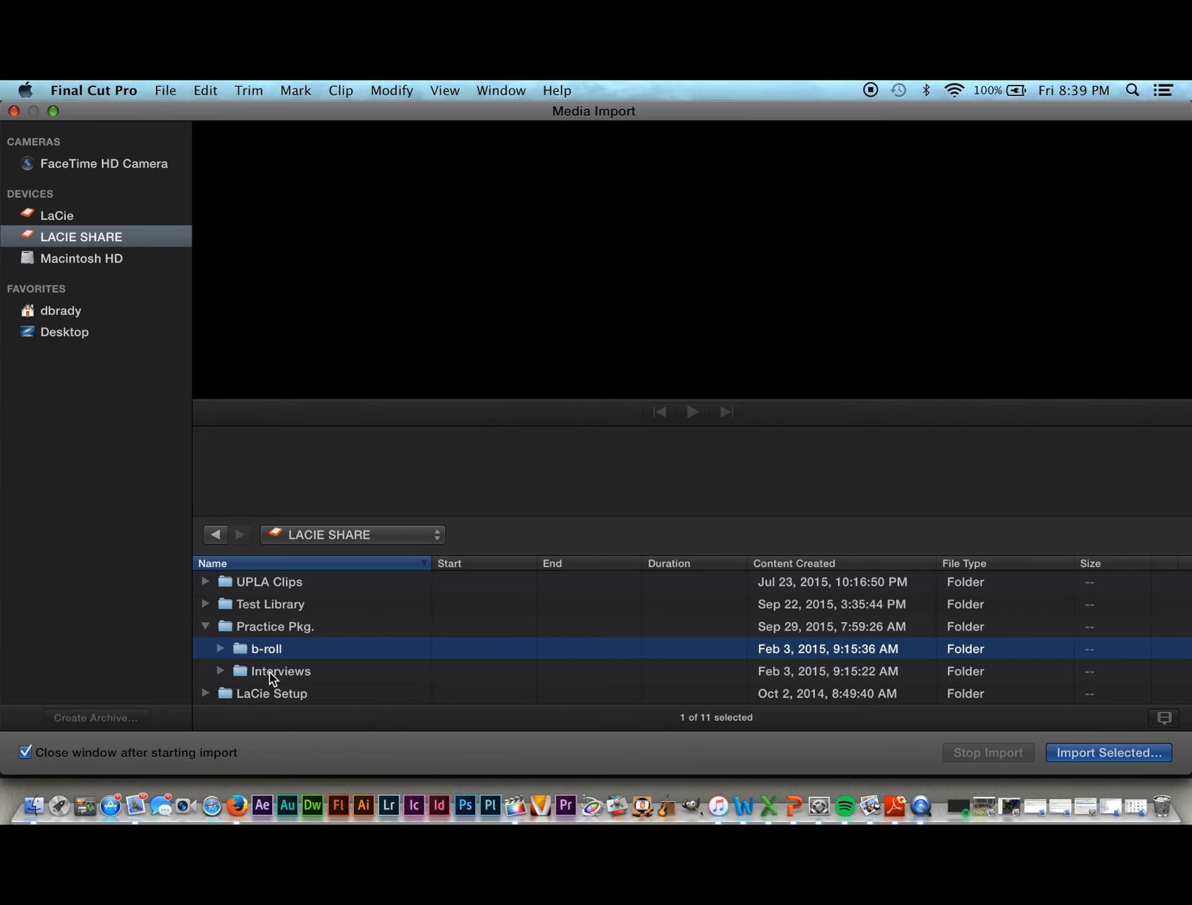
{"action": "left_click", "coordinate": [269, 670], "text": "super"}
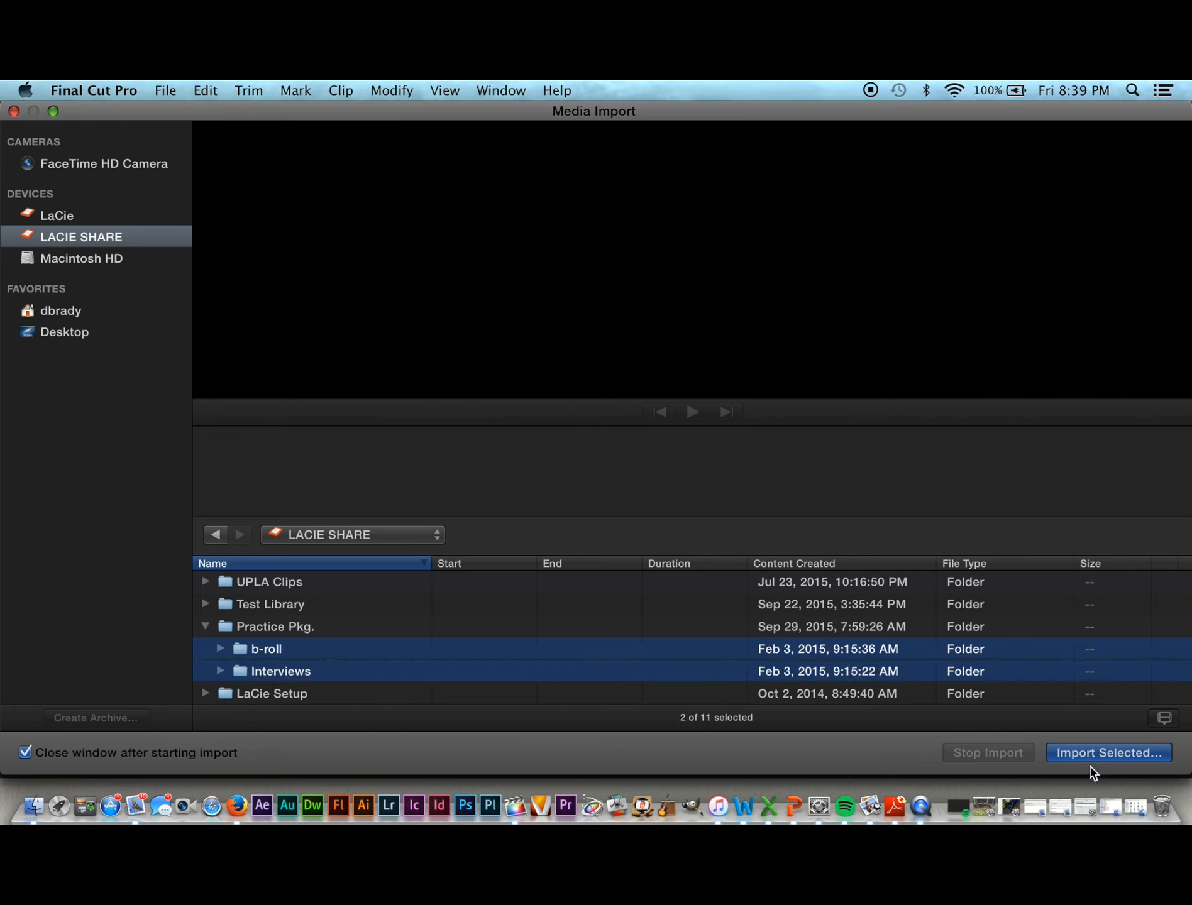
{"action": "left_click", "coordinate": [1078, 759]}
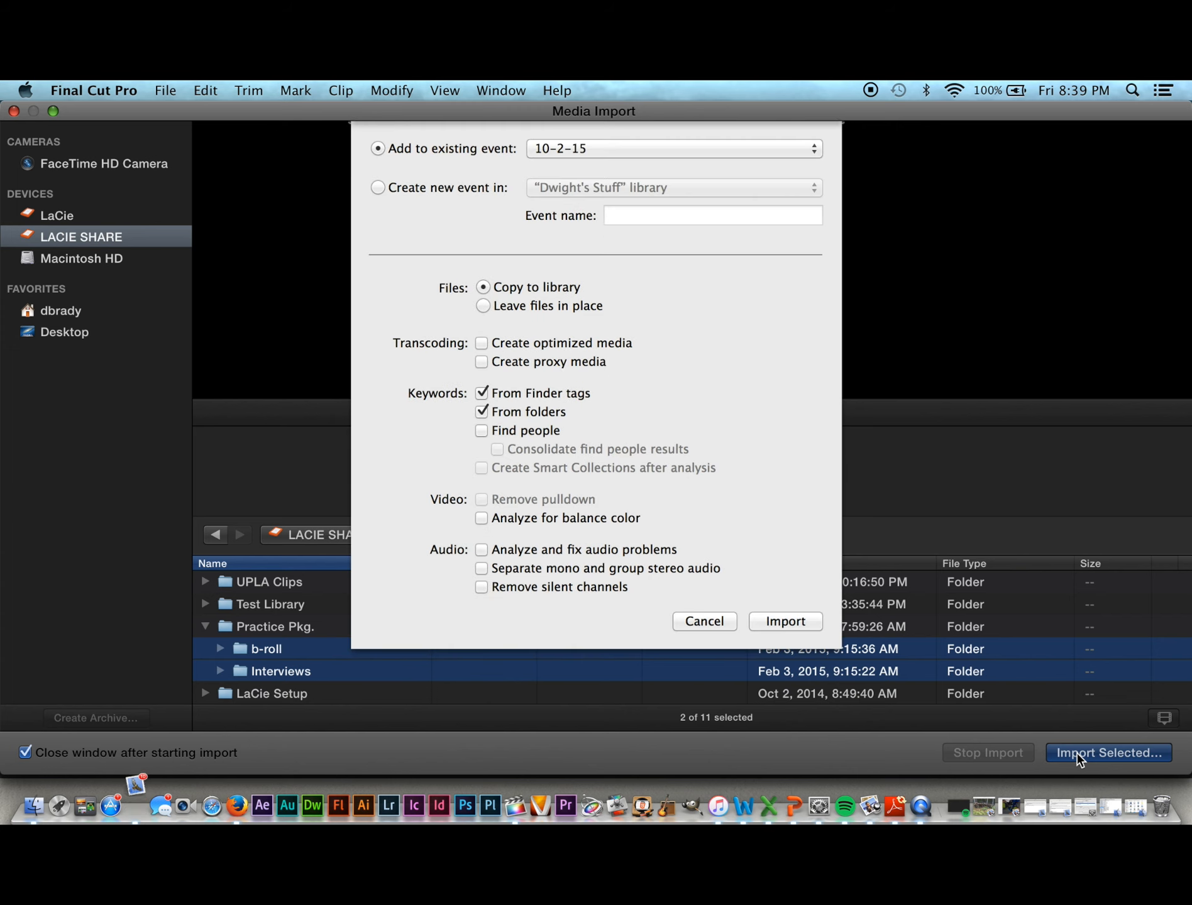
Step: Import the b-roll and Interviews folders into the existing 10-2-15 event
{"action": "left_click", "coordinate": [777, 623]}
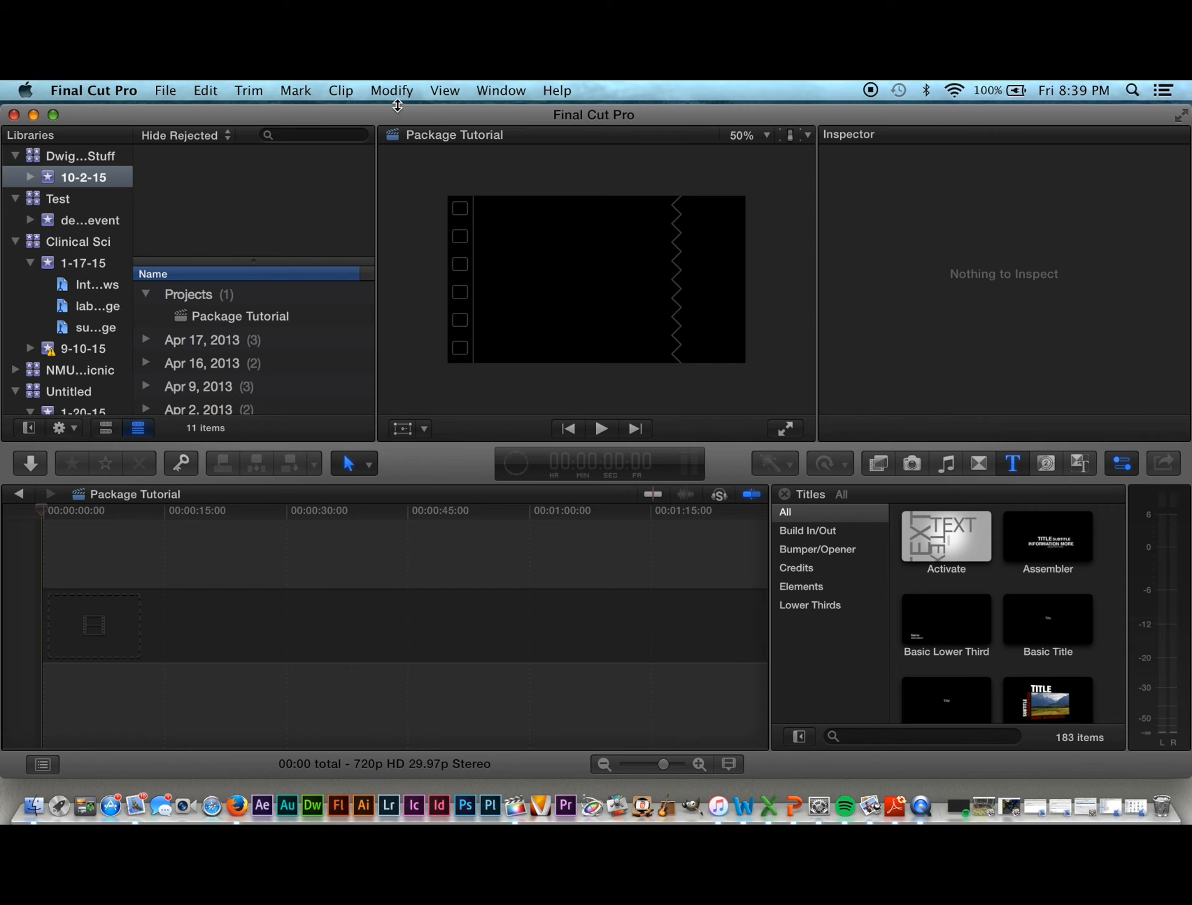
Step: Show the browser's 11 clips as filmstrips and scroll through them
{"action": "left_click", "coordinate": [444, 91]}
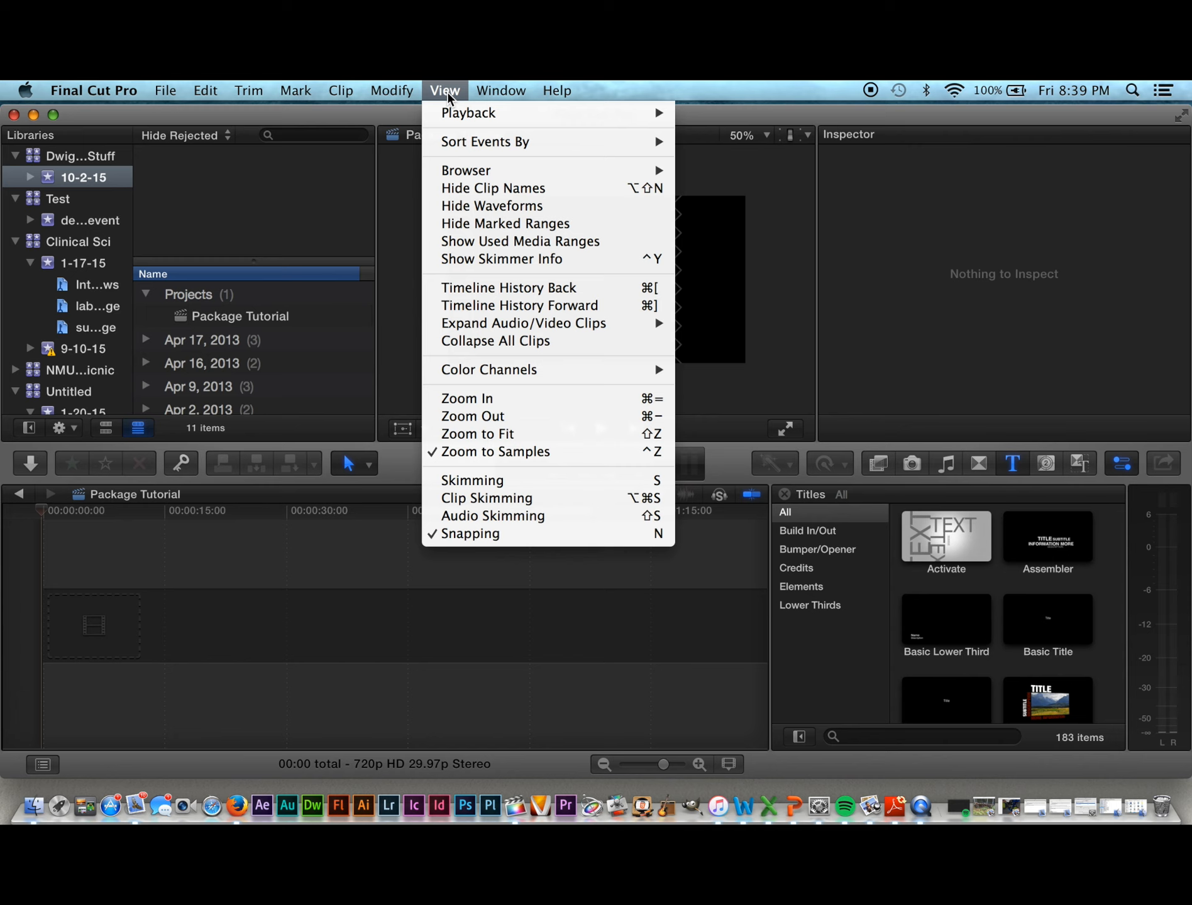
{"action": "mouse_move", "coordinate": [454, 172]}
{"action": "left_click", "coordinate": [726, 171]}
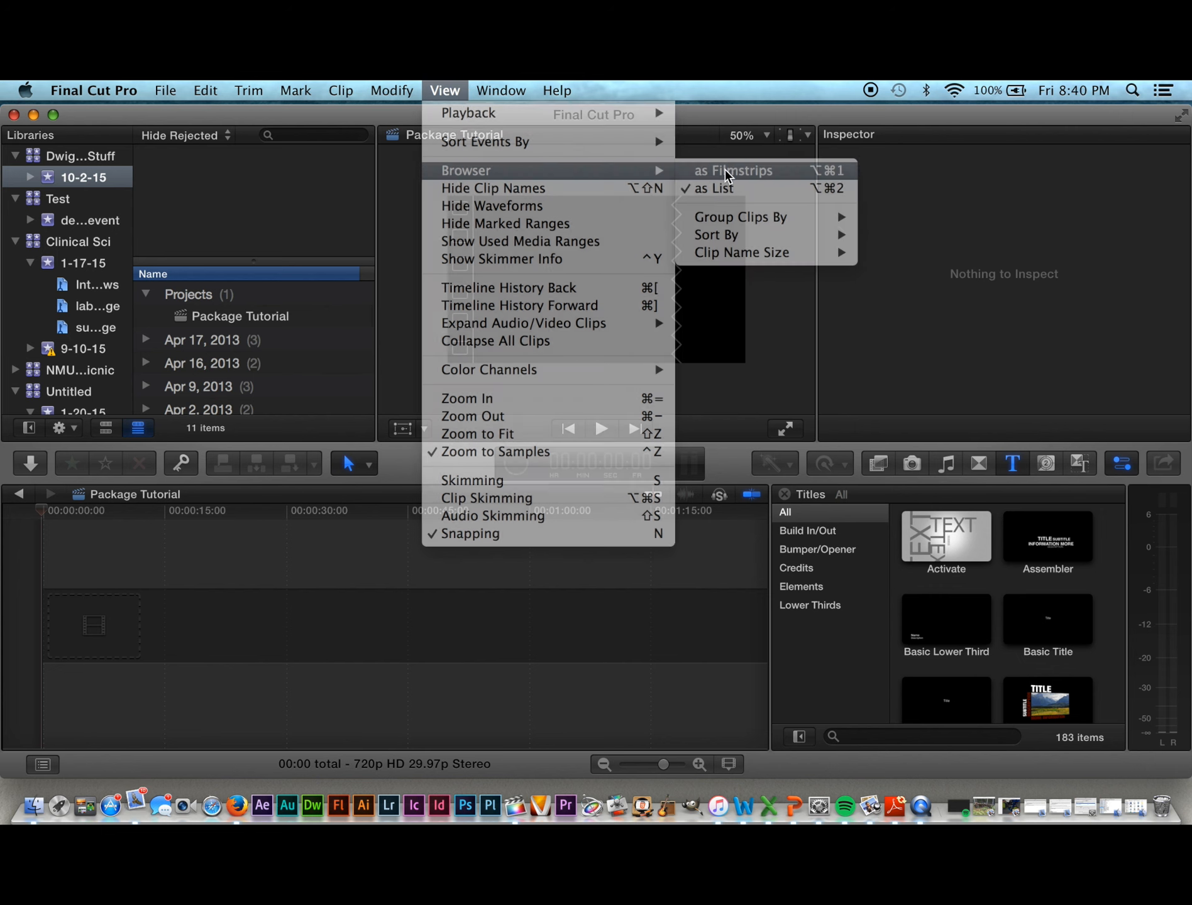
{"action": "scroll", "coordinate": [305, 267], "scroll_direction": "down", "scroll_amount": 10}
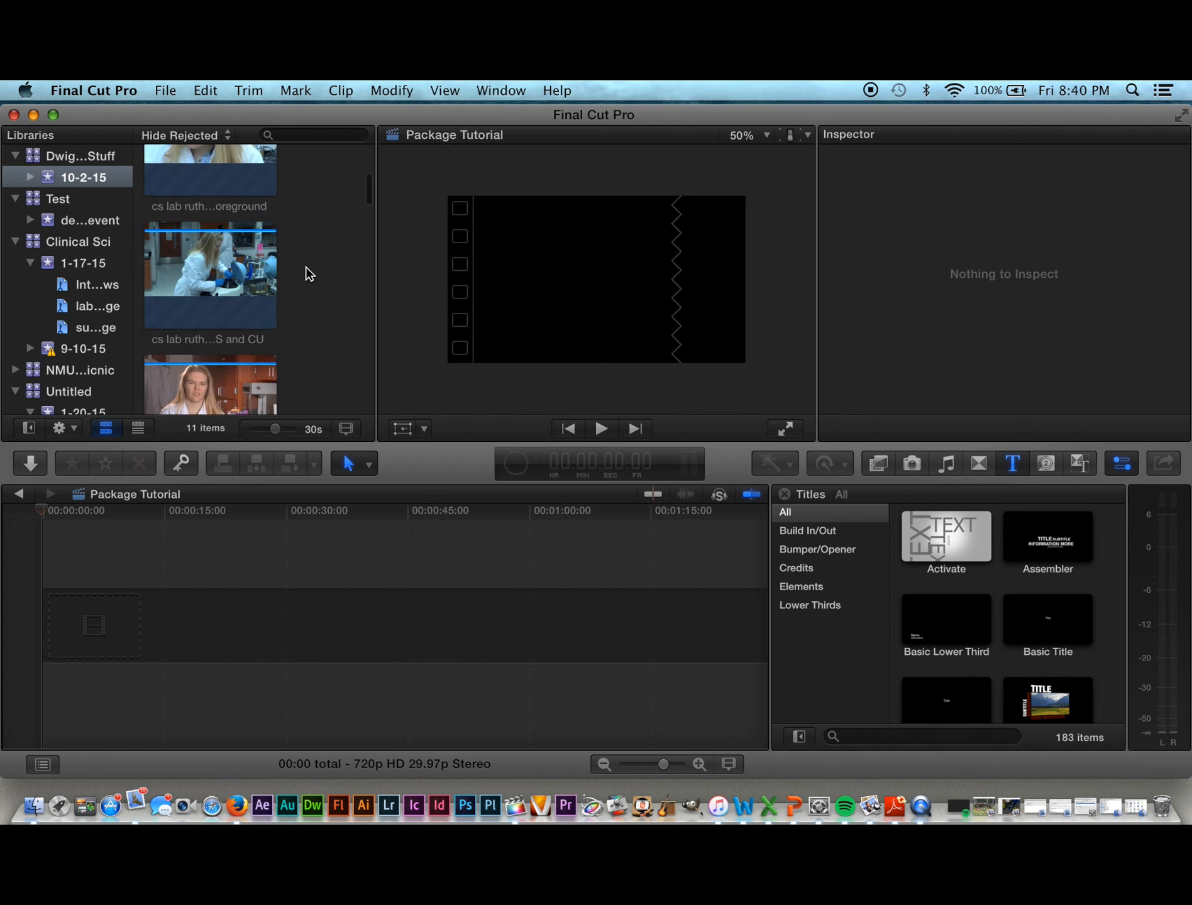
{"action": "scroll", "coordinate": [305, 266], "scroll_direction": "down", "scroll_amount": 10}
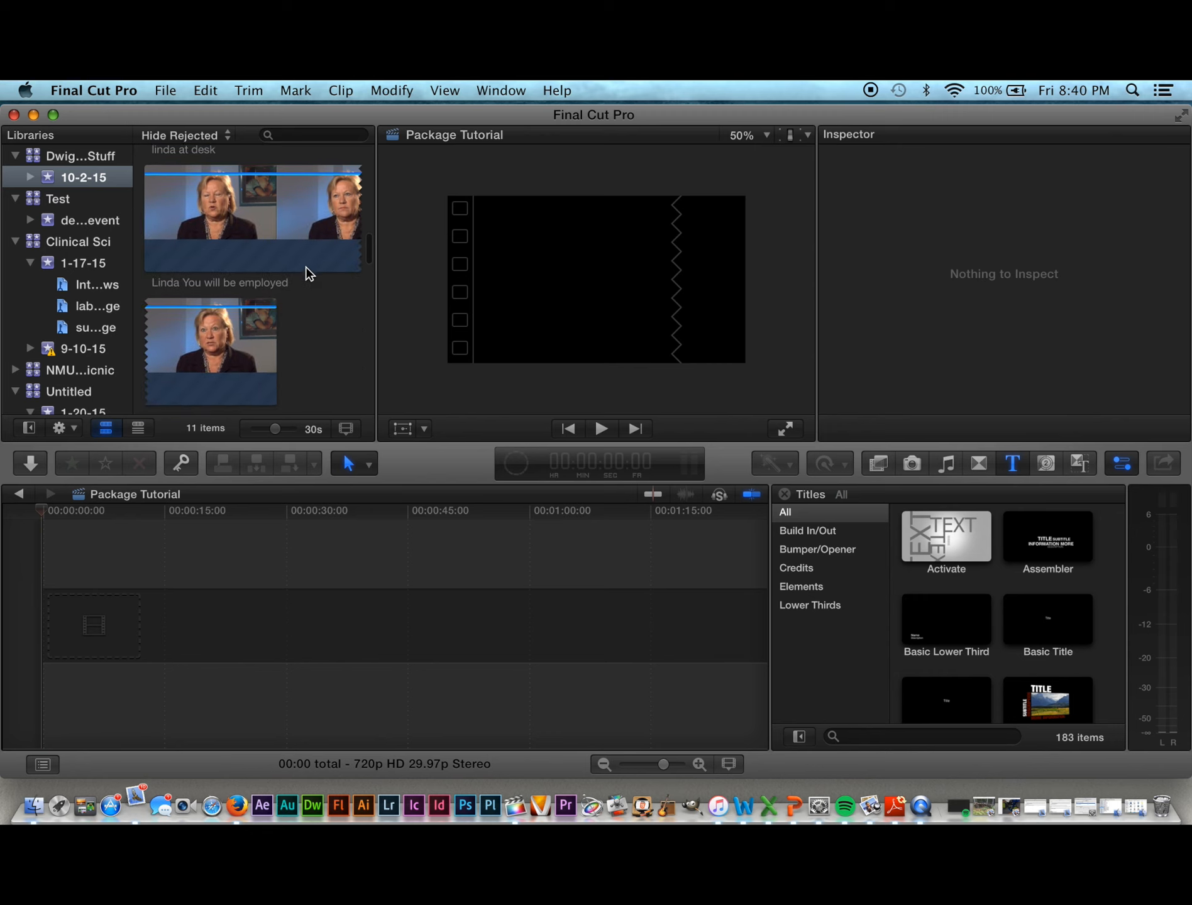
{"action": "scroll", "coordinate": [306, 273], "scroll_direction": "down", "scroll_amount": 10}
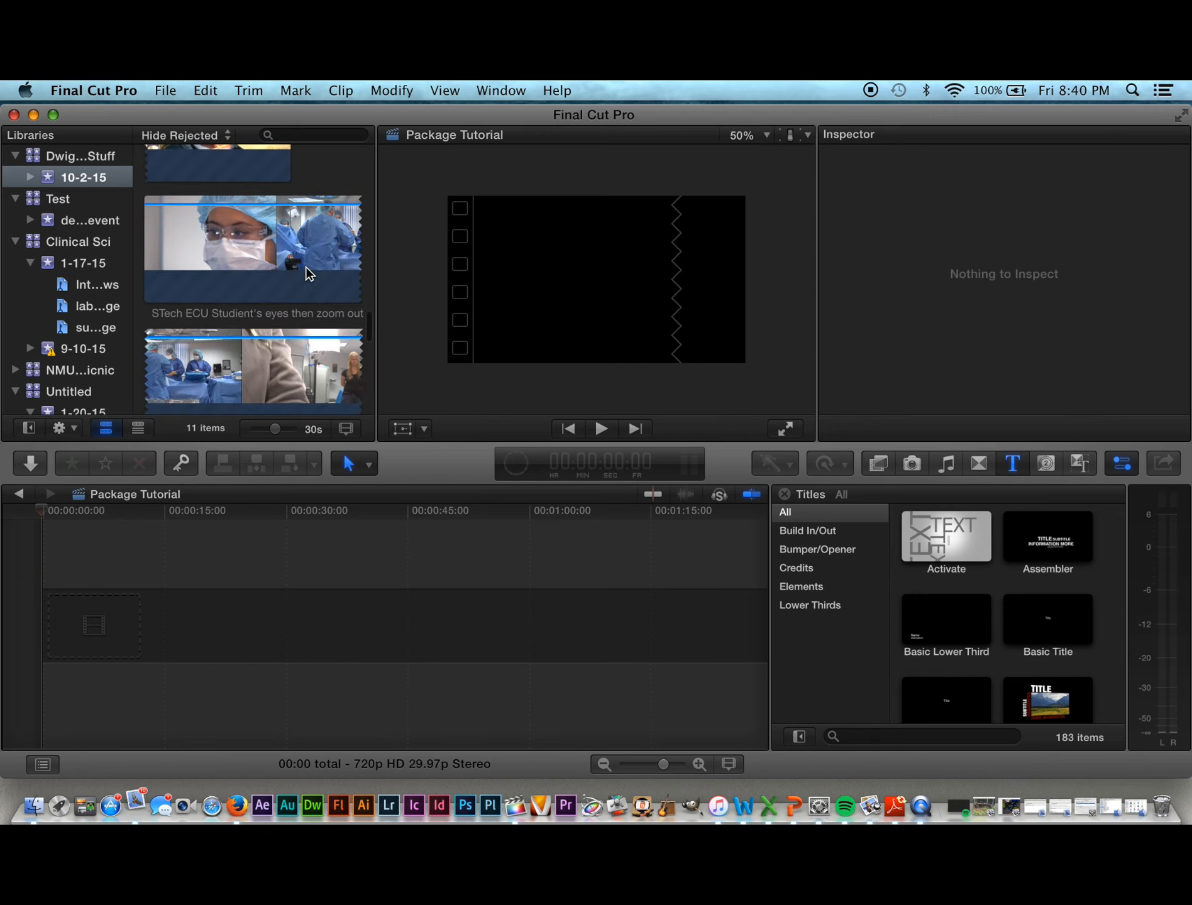
{"action": "scroll", "coordinate": [308, 273], "scroll_direction": "down", "scroll_amount": 10}
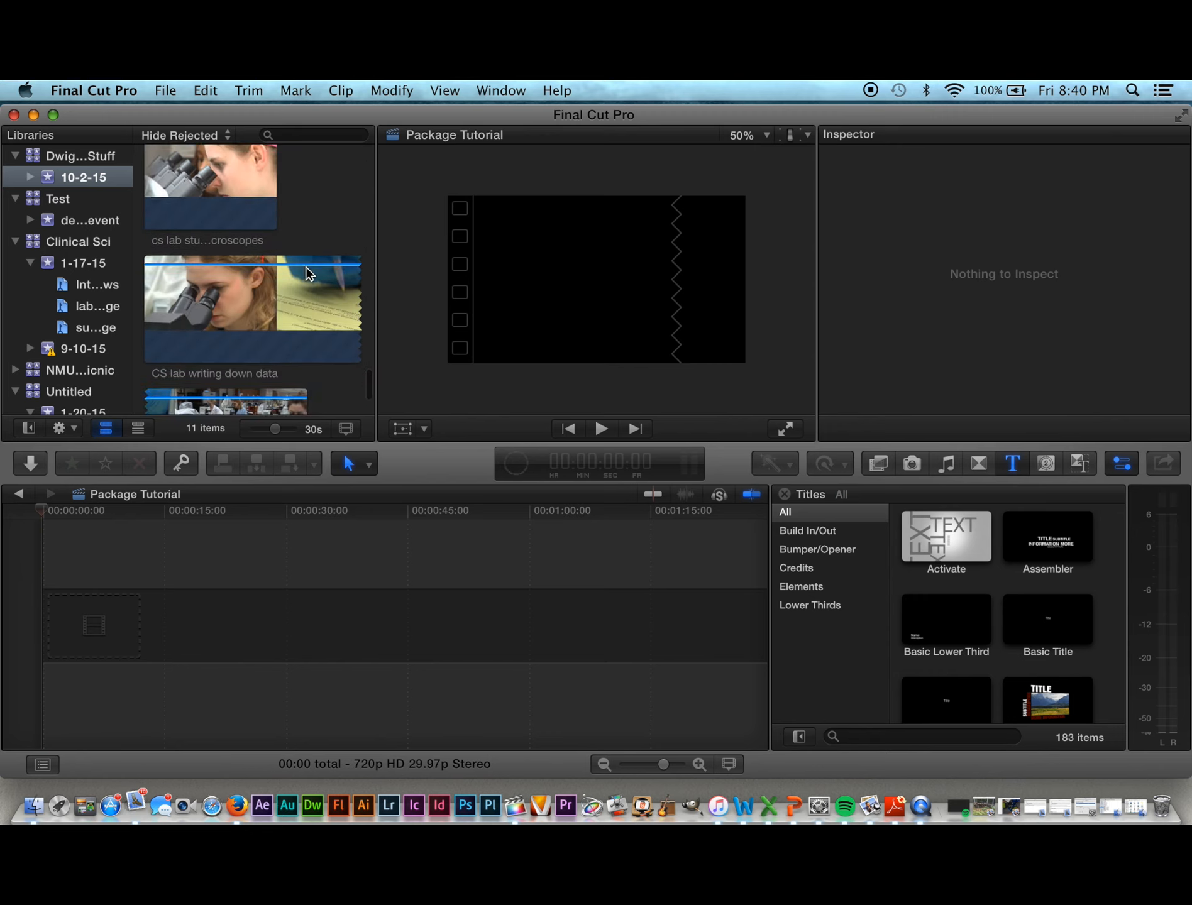
{"action": "scroll", "coordinate": [307, 273], "scroll_direction": "up", "scroll_amount": 15}
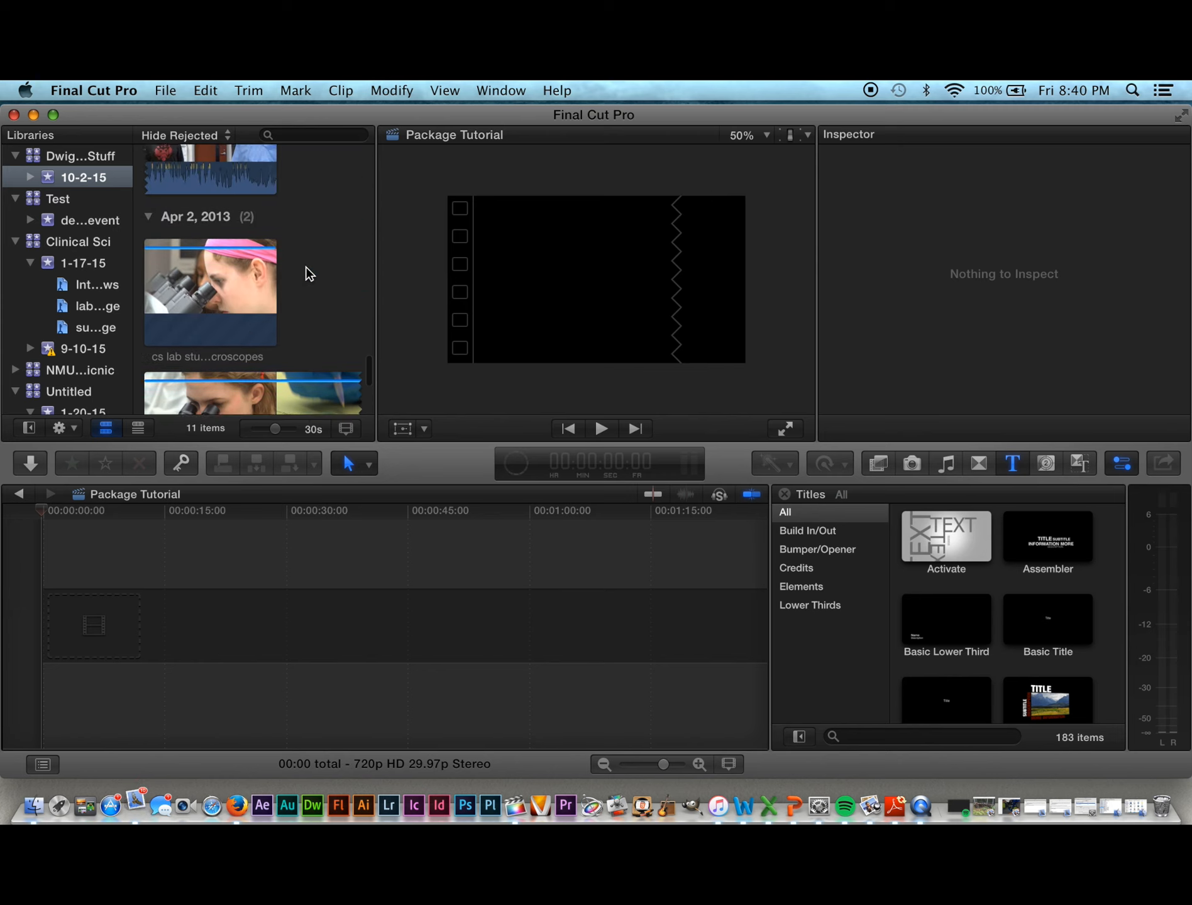
{"action": "scroll", "coordinate": [305, 273], "scroll_direction": "up", "scroll_amount": 15}
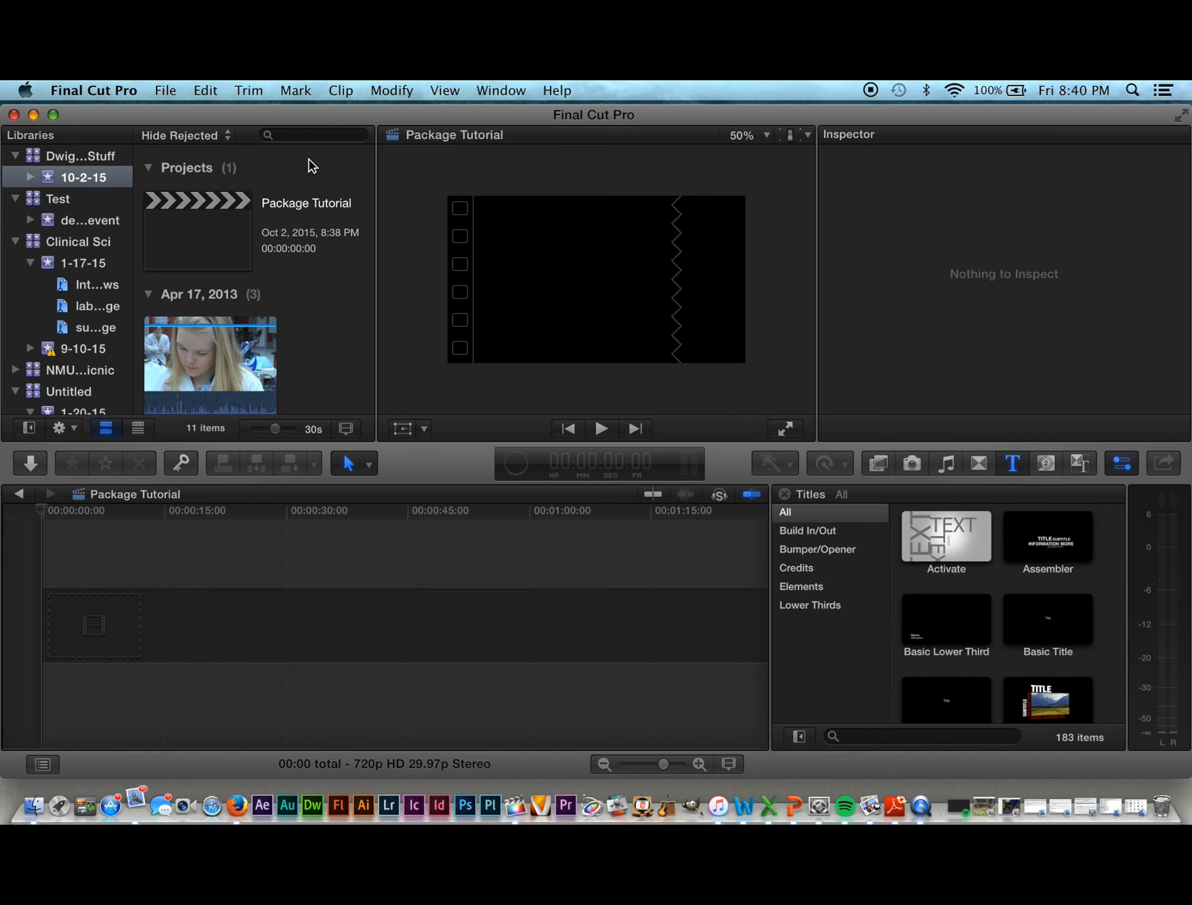
Step: Return the browser to list view and expand the Apr 17, 2013 clip group
{"action": "left_click", "coordinate": [444, 92]}
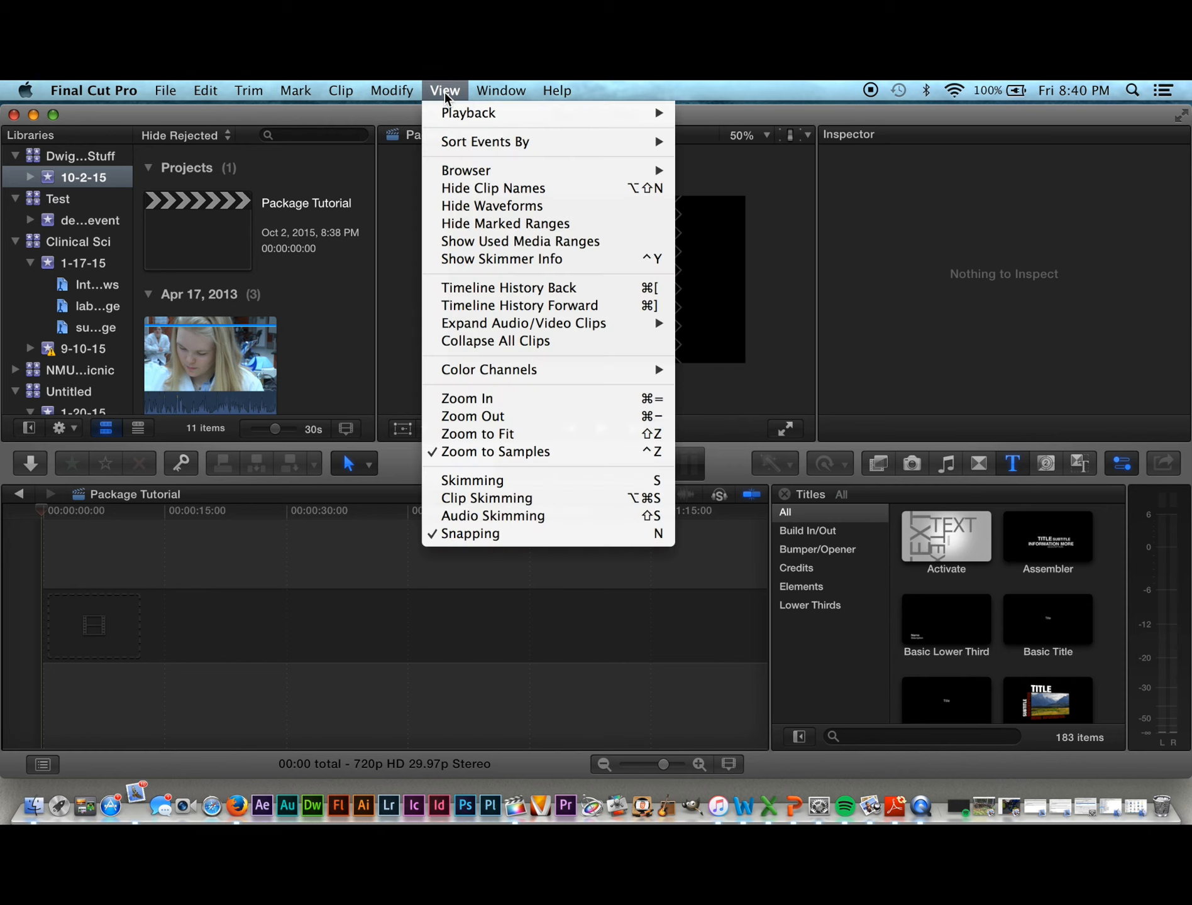
{"action": "mouse_move", "coordinate": [597, 171]}
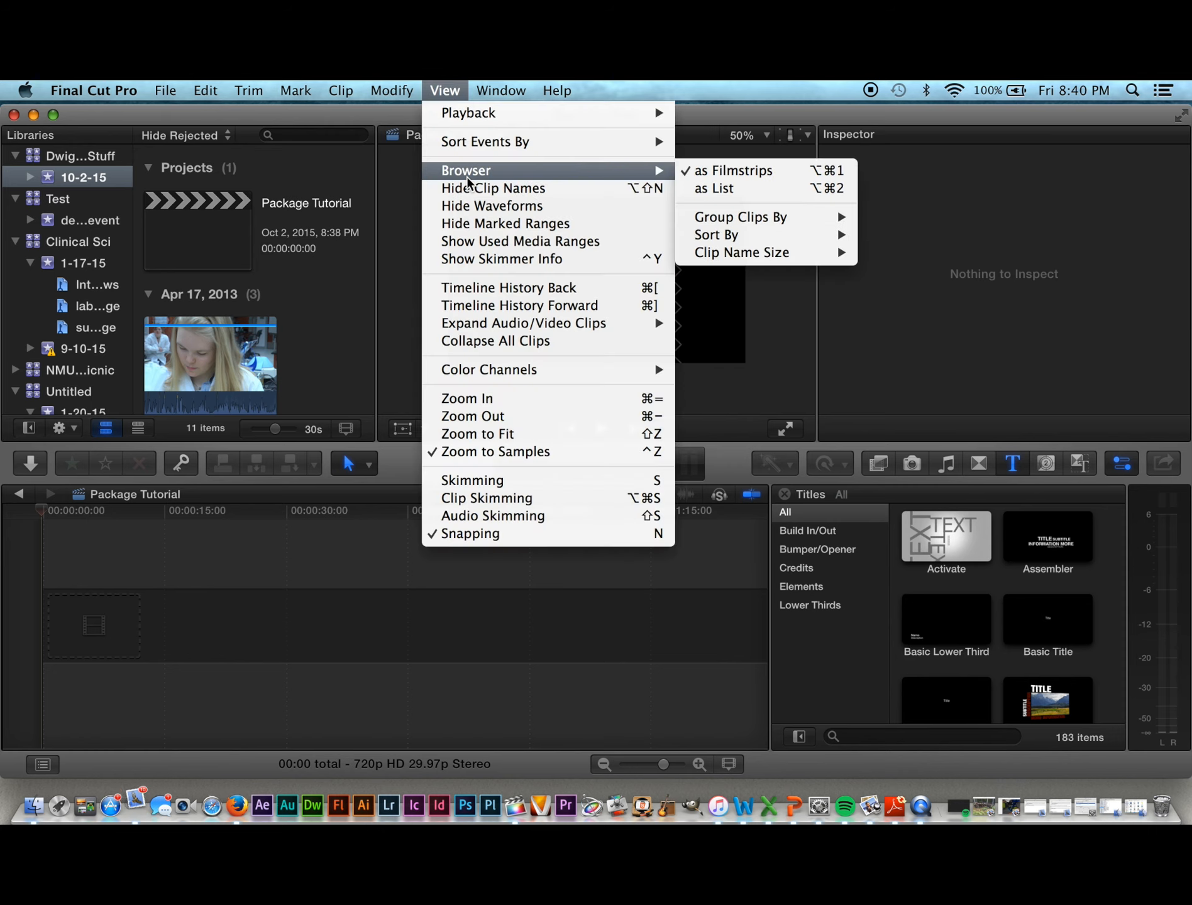
{"action": "left_click", "coordinate": [712, 189]}
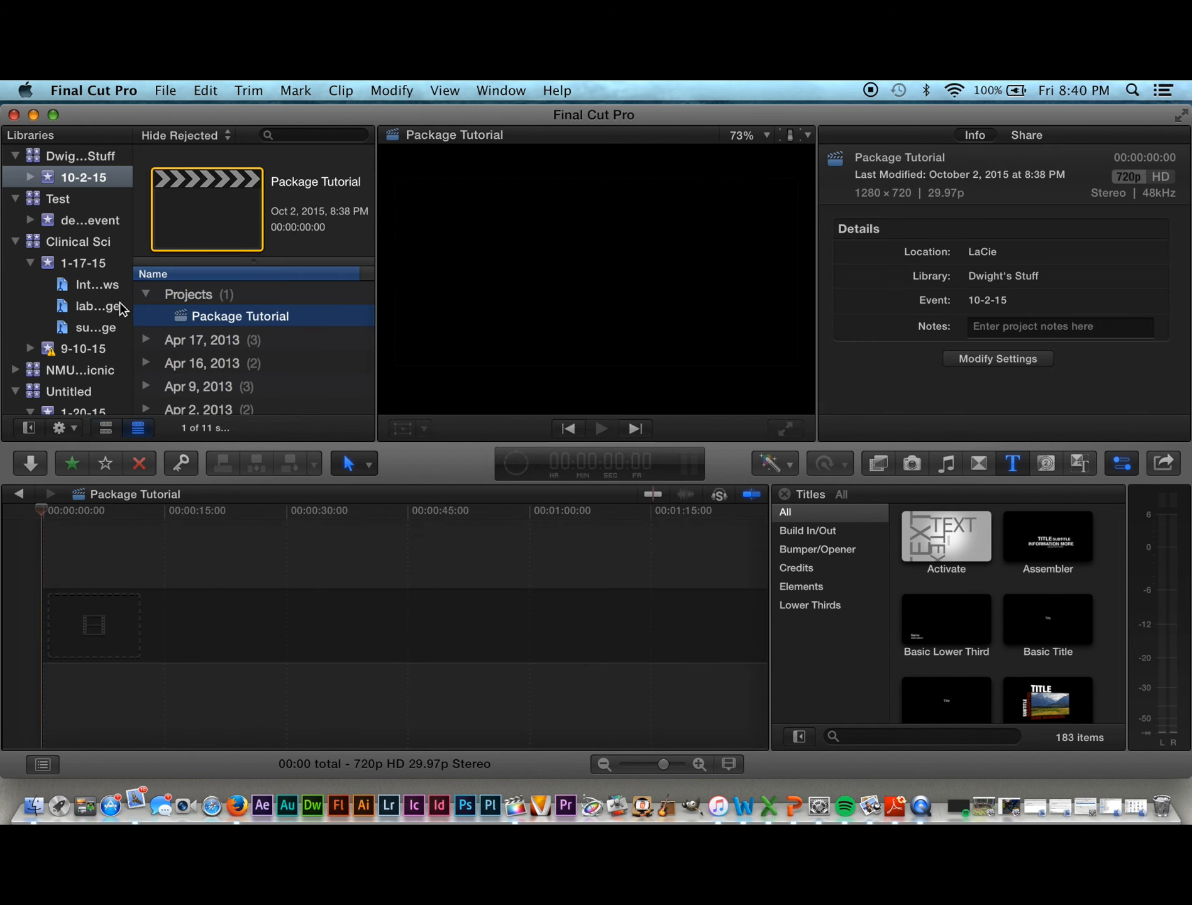
{"action": "left_click", "coordinate": [145, 339]}
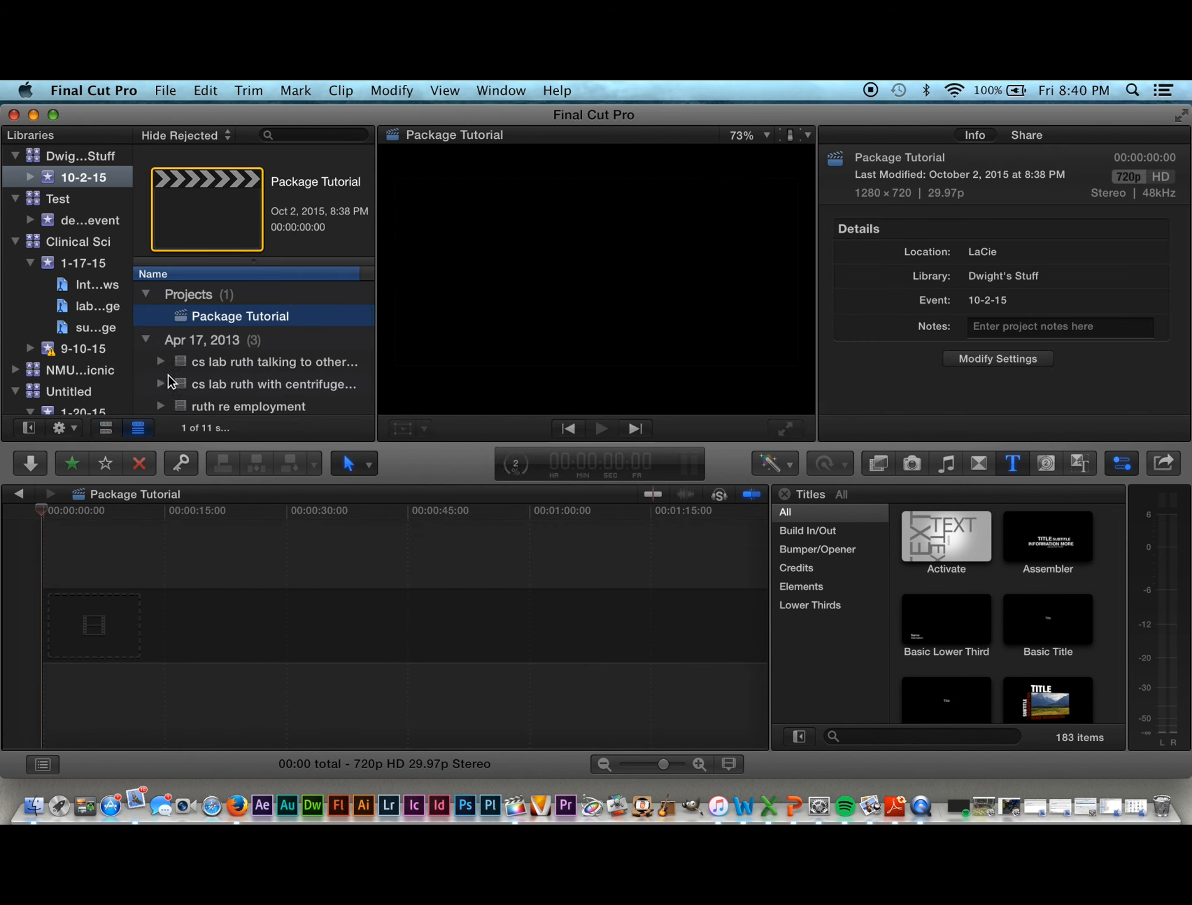
{"action": "scroll", "coordinate": [176, 384], "scroll_direction": "down", "scroll_amount": 1}
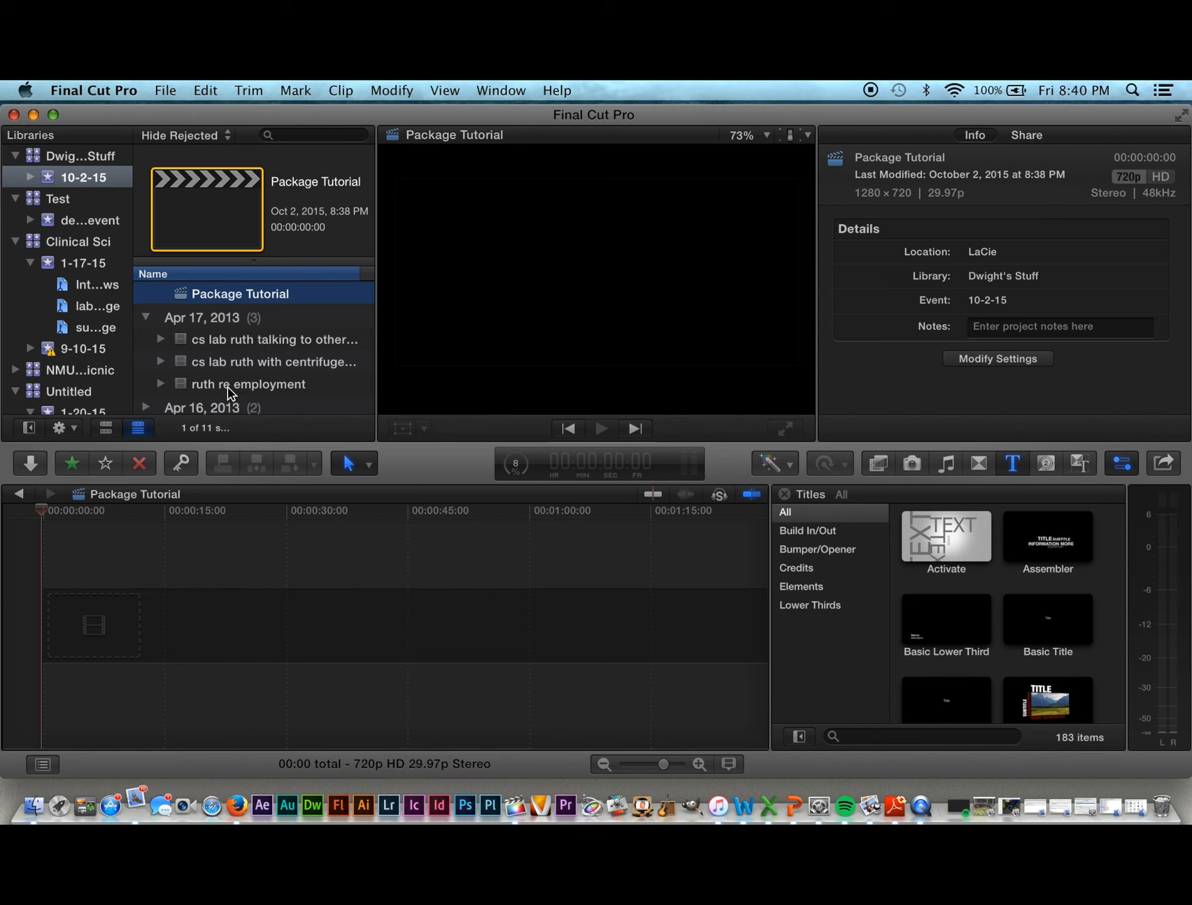
{"action": "scroll", "coordinate": [227, 387], "scroll_direction": "down", "scroll_amount": 2}
{"action": "scroll", "coordinate": [227, 386], "scroll_direction": "down", "scroll_amount": 1}
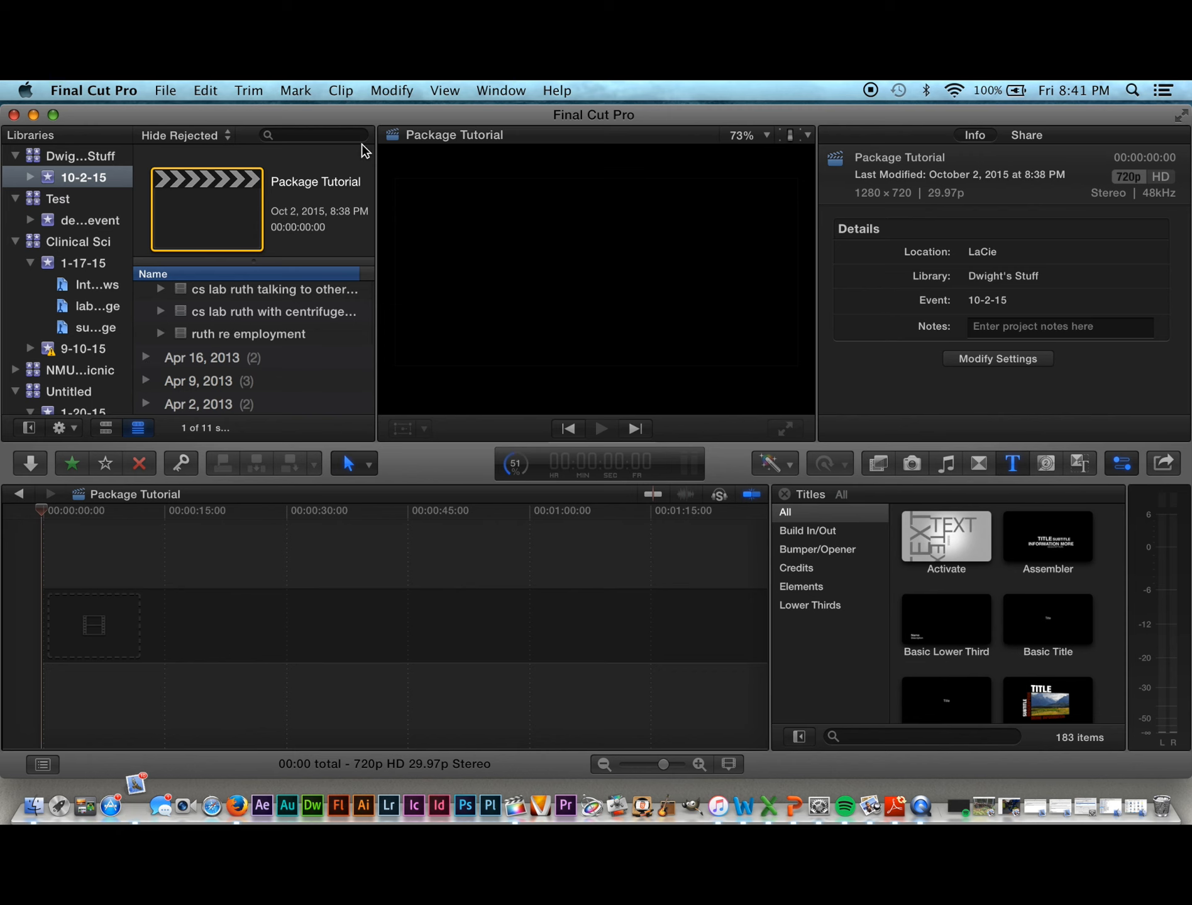
Step: Open the Window menu to reach the voiceover recording command
{"action": "left_click", "coordinate": [500, 91]}
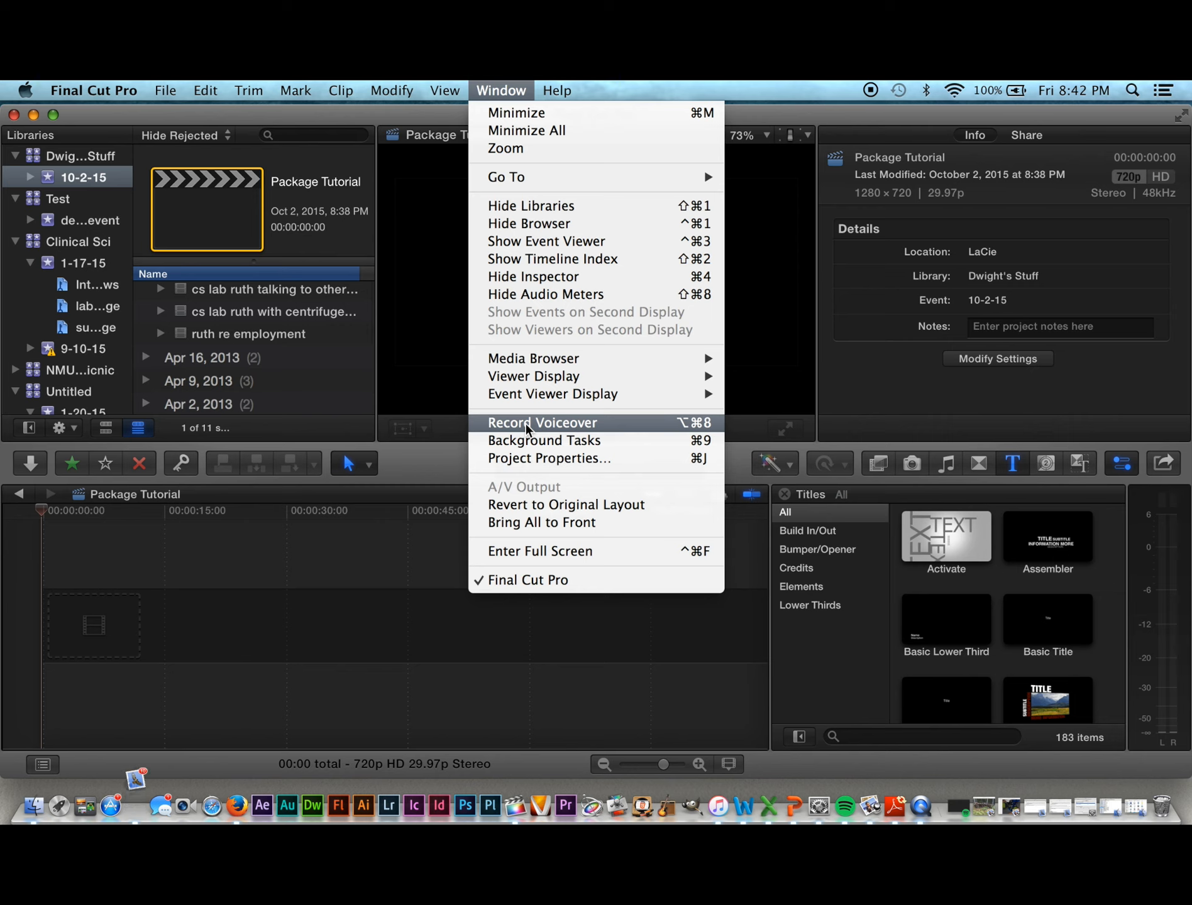
Step: Open the Record Voiceover panel and start recording the Untitled-1 voiceover into Package Tutorial
{"action": "left_click", "coordinate": [527, 426]}
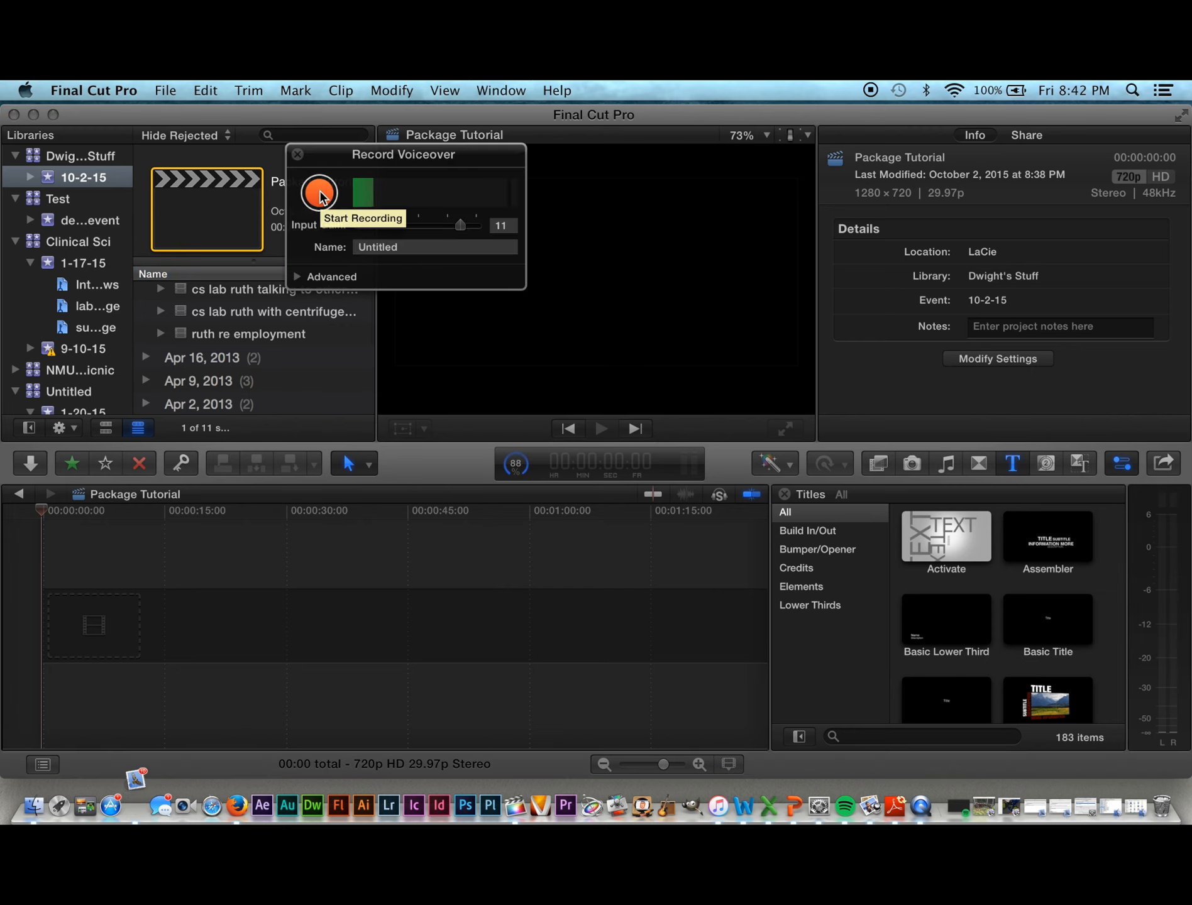
{"action": "left_click", "coordinate": [320, 195]}
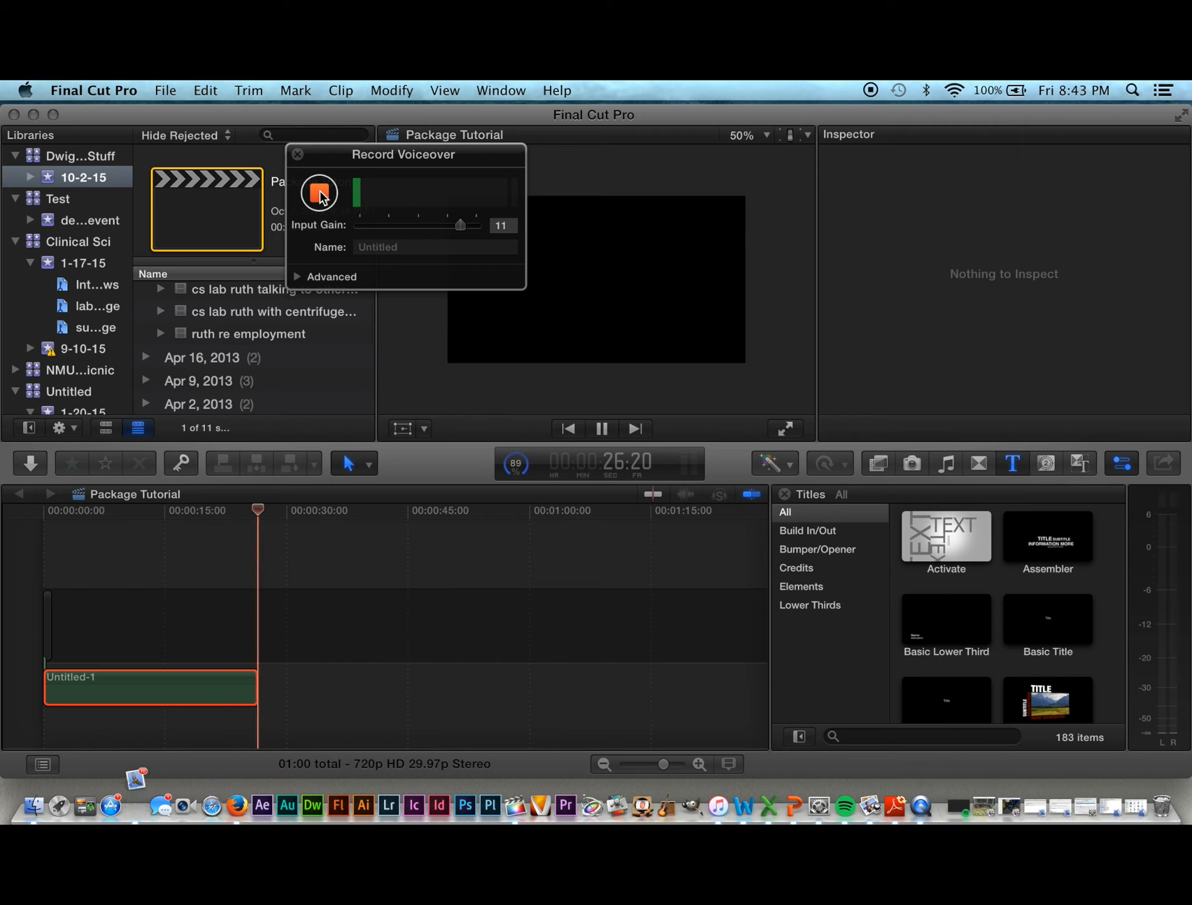
Step: Stop recording to keep the 27-second Untitled-1 voiceover, then play it back and stop
{"action": "left_click", "coordinate": [320, 195]}
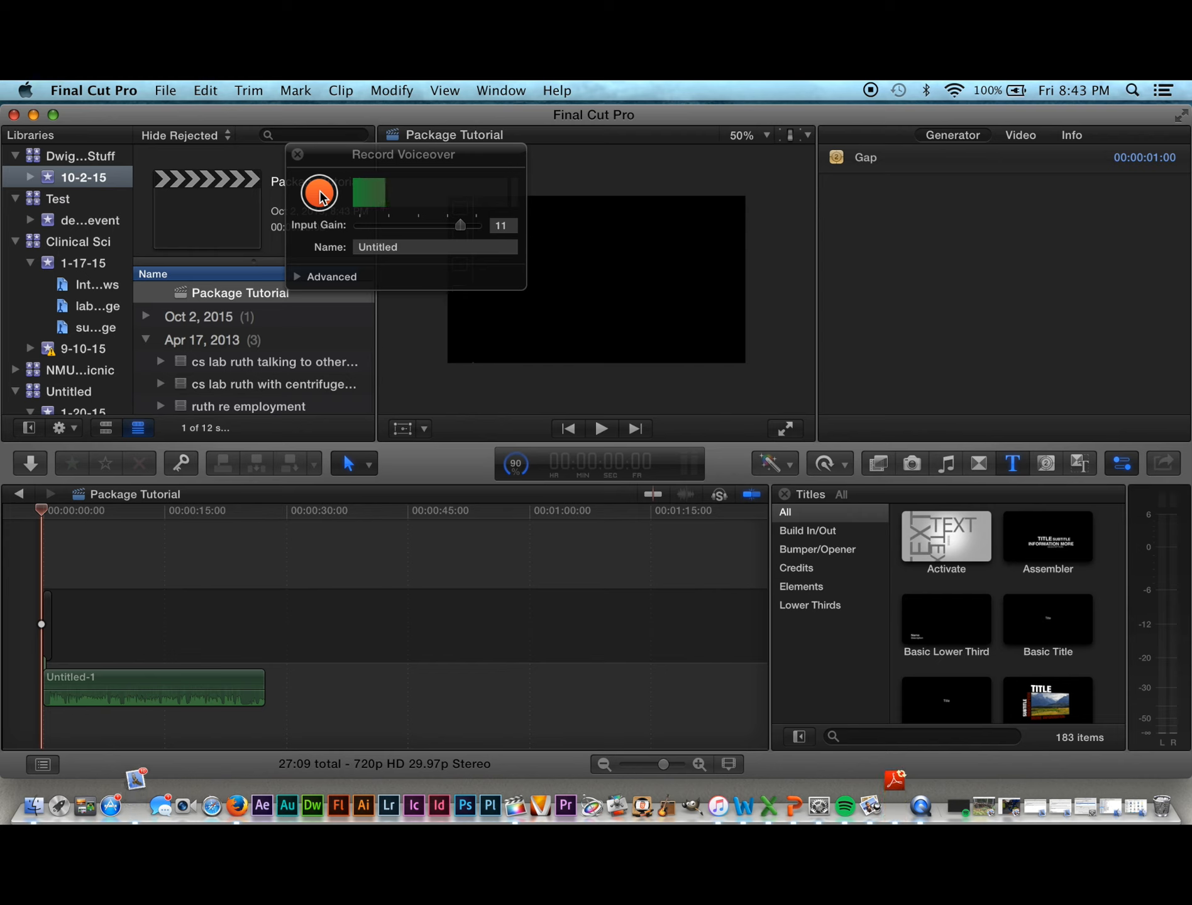
{"action": "key", "text": "space"}
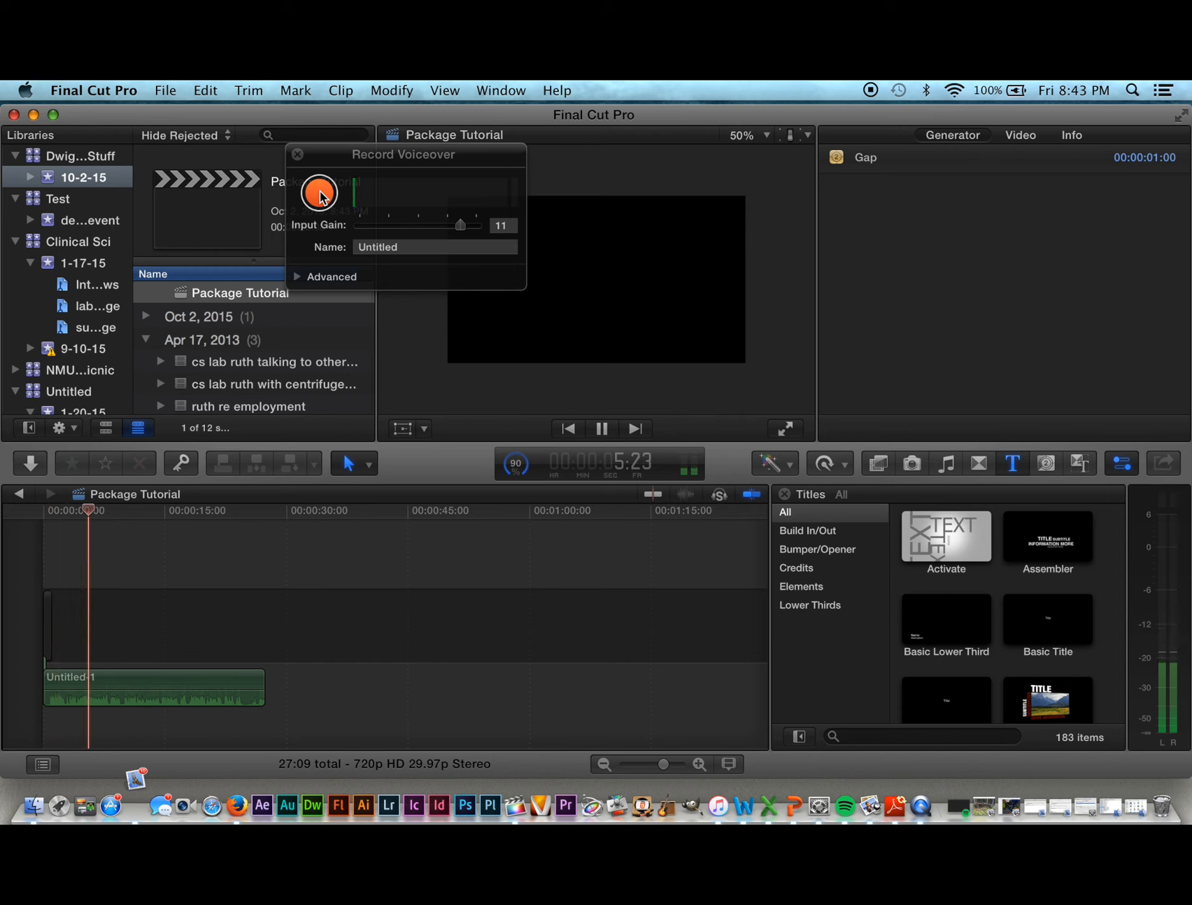
{"action": "left_click", "coordinate": [316, 190]}
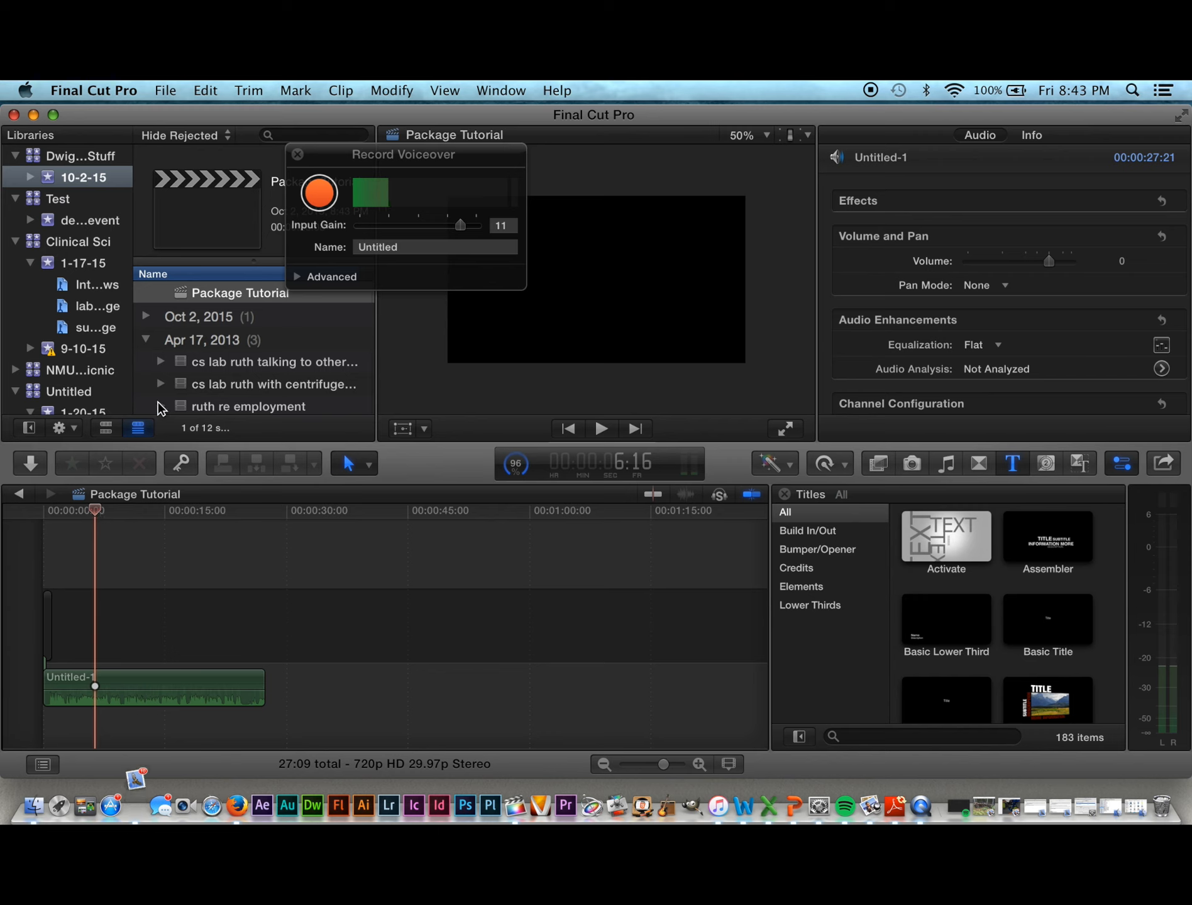
Step: Collapse the Apr 17, 2013 group, expand Apr 16, 2013, and load the Linda You will be employed interview
{"action": "scroll", "coordinate": [161, 409], "scroll_direction": "down", "scroll_amount": 3}
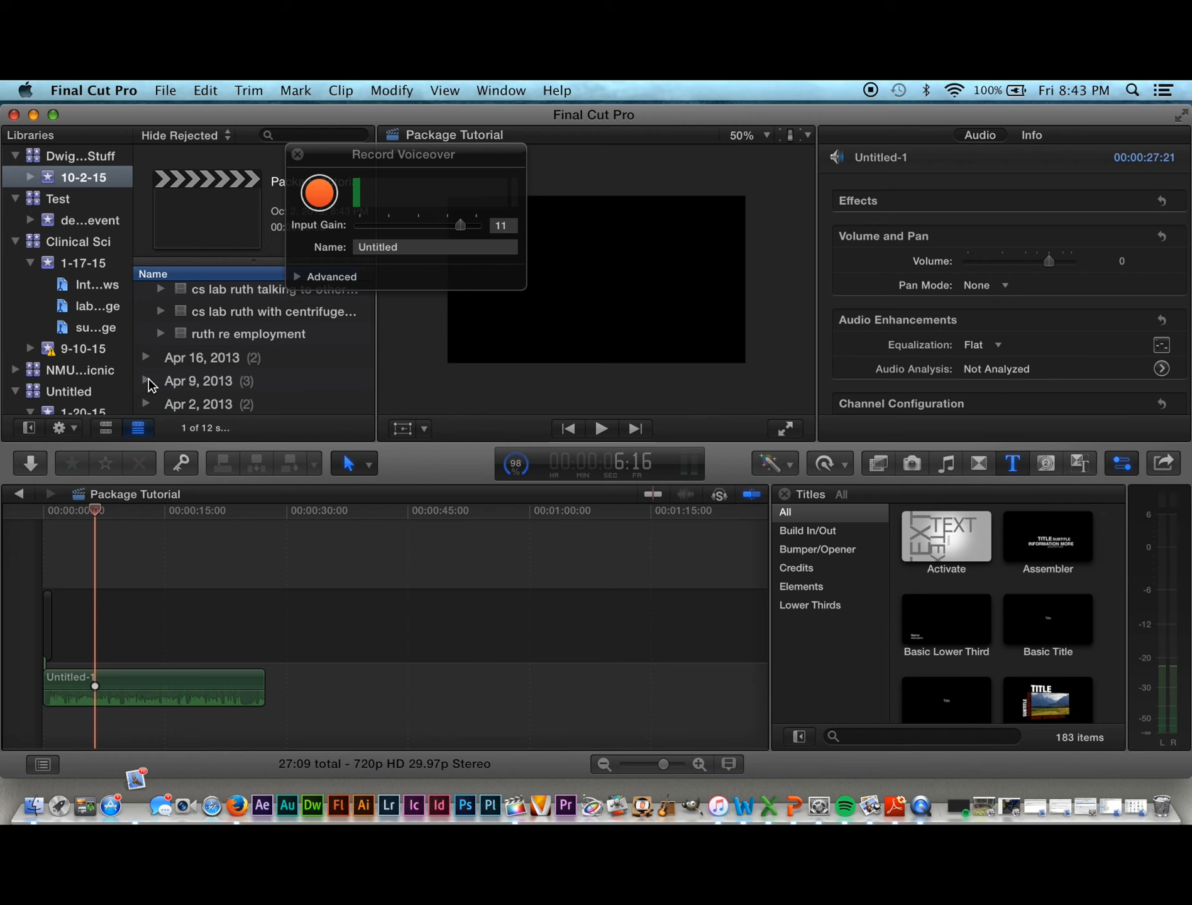
{"action": "scroll", "coordinate": [169, 354], "scroll_direction": "up", "scroll_amount": 2}
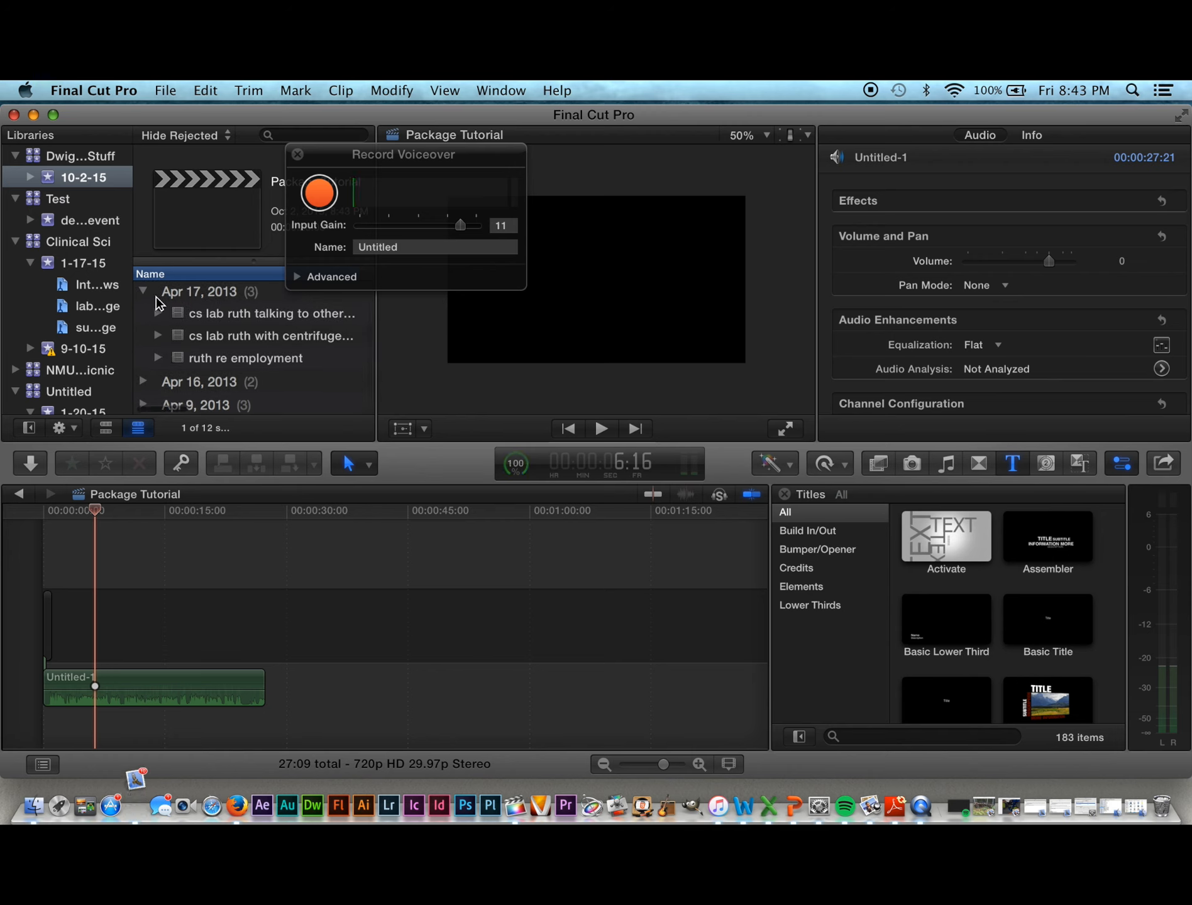
{"action": "left_click", "coordinate": [145, 292]}
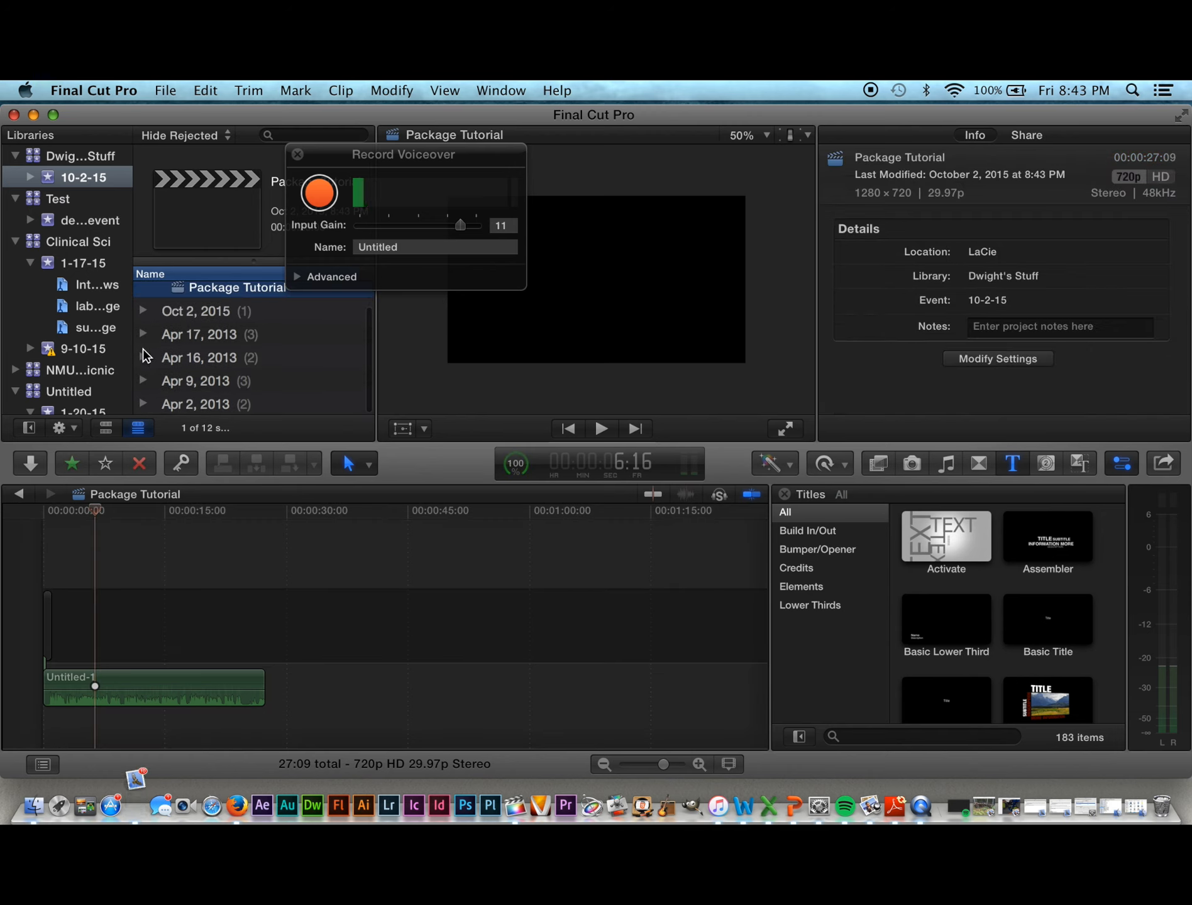
{"action": "left_click", "coordinate": [144, 358]}
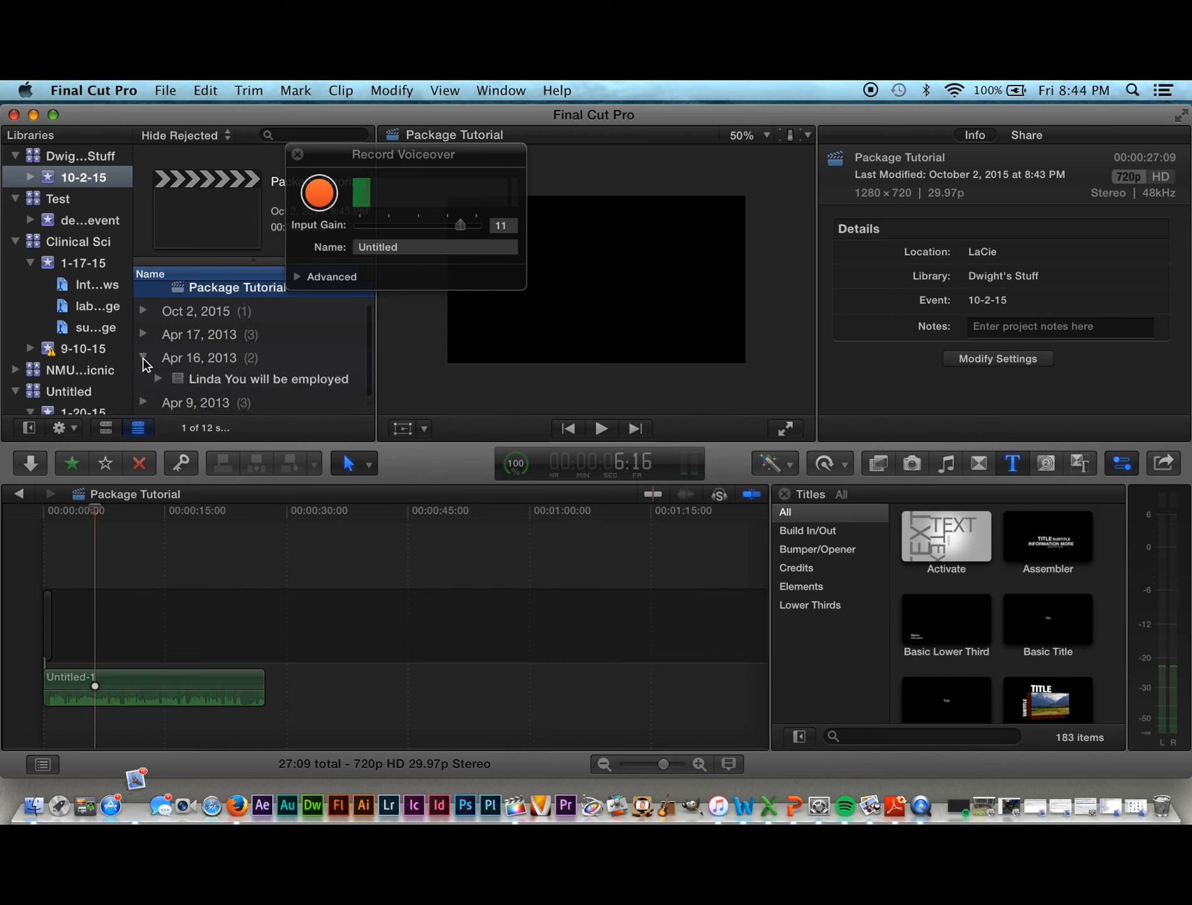
{"action": "scroll", "coordinate": [188, 387], "scroll_direction": "down", "scroll_amount": 1}
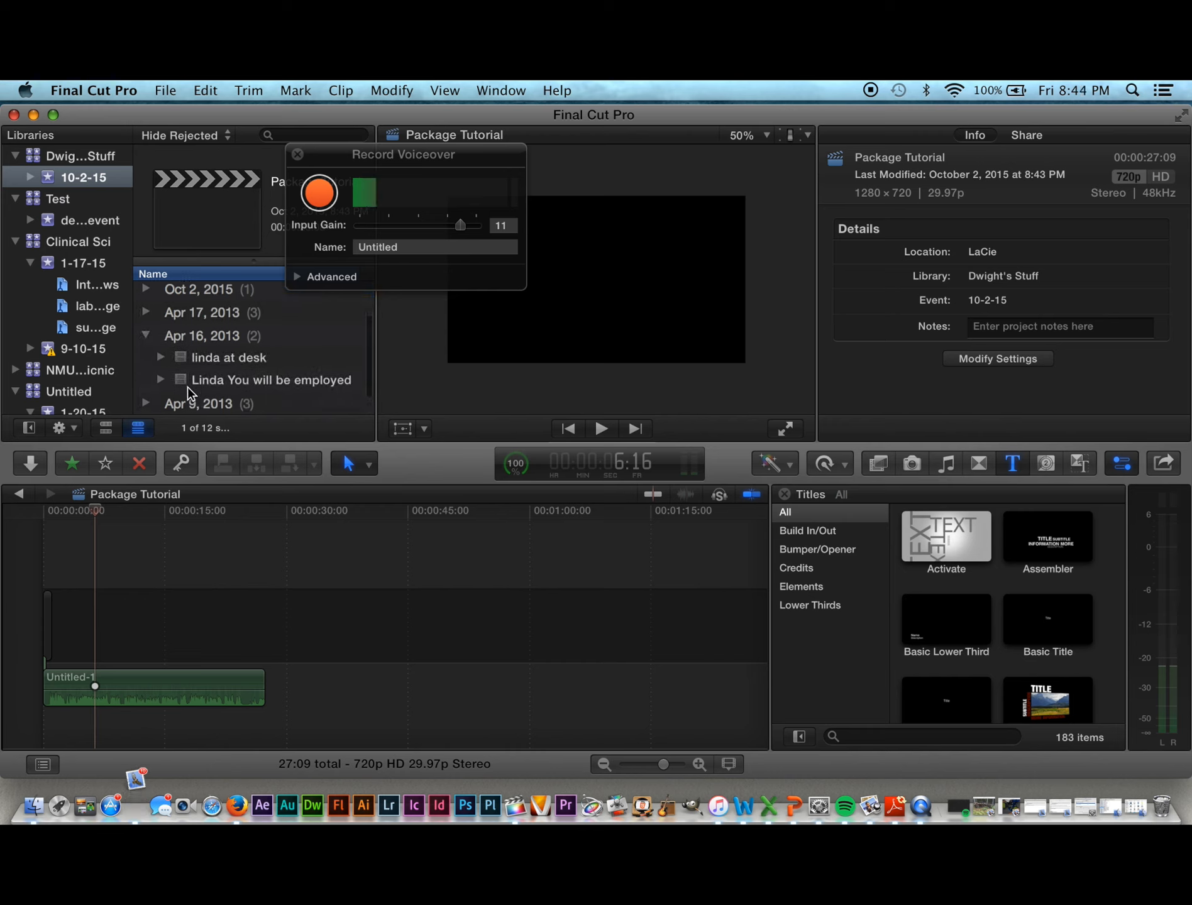
{"action": "scroll", "coordinate": [187, 387], "scroll_direction": "down", "scroll_amount": 1}
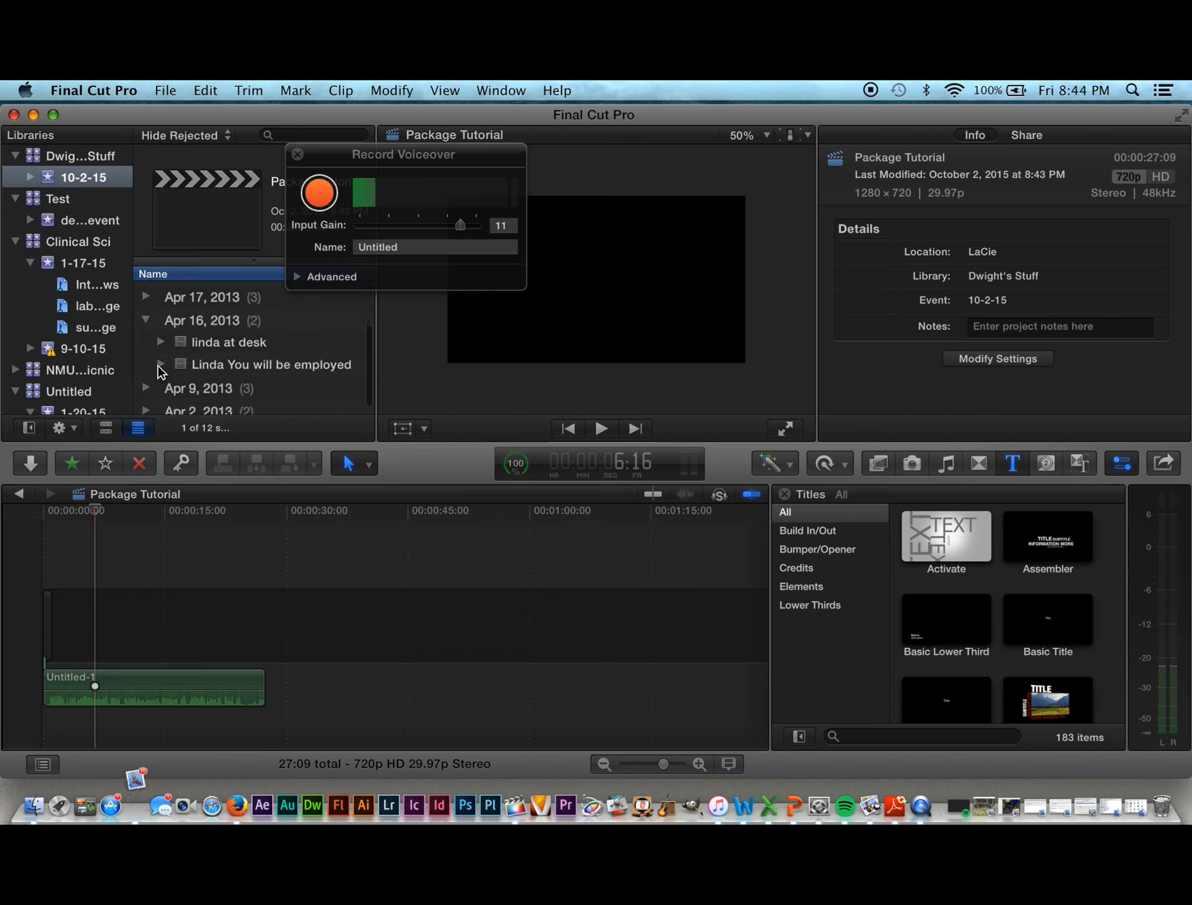
{"action": "left_click", "coordinate": [161, 365]}
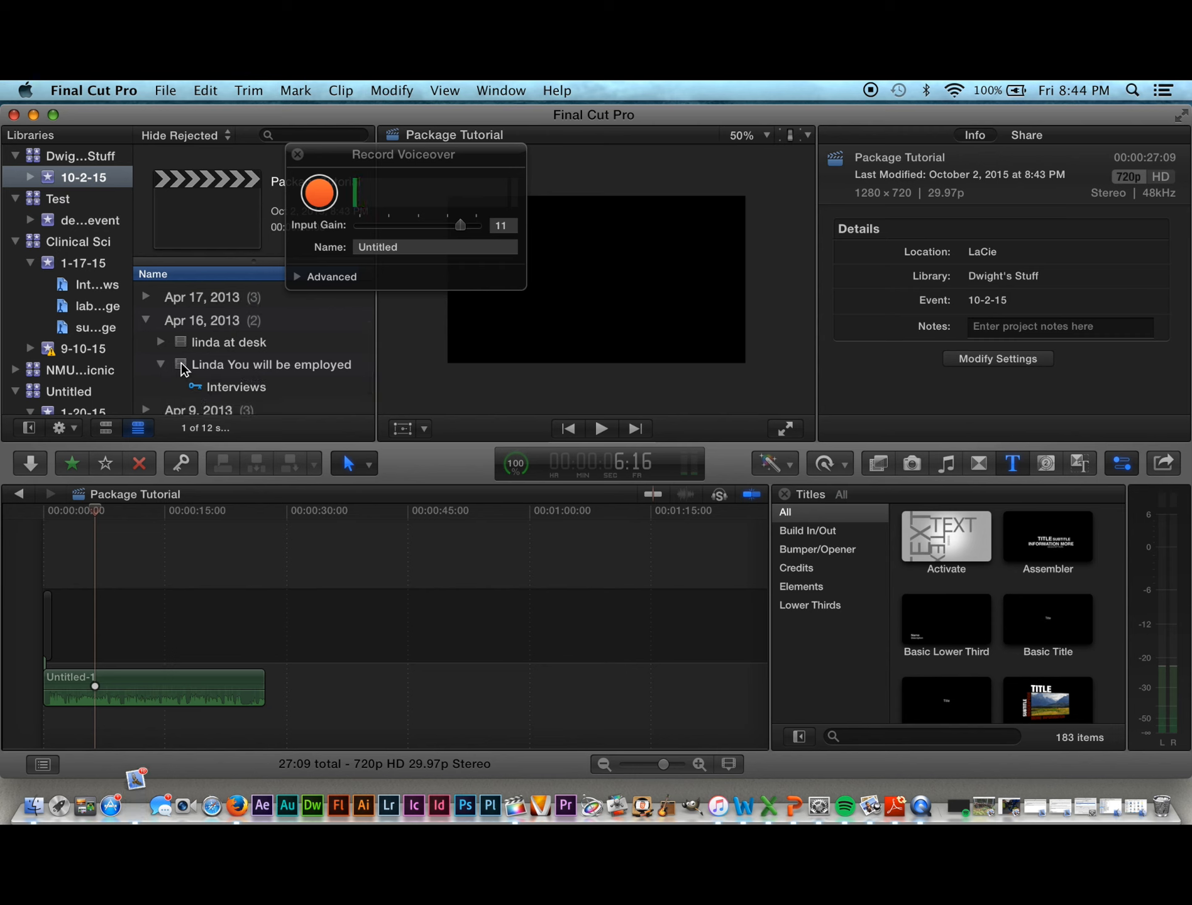
{"action": "left_click", "coordinate": [212, 367]}
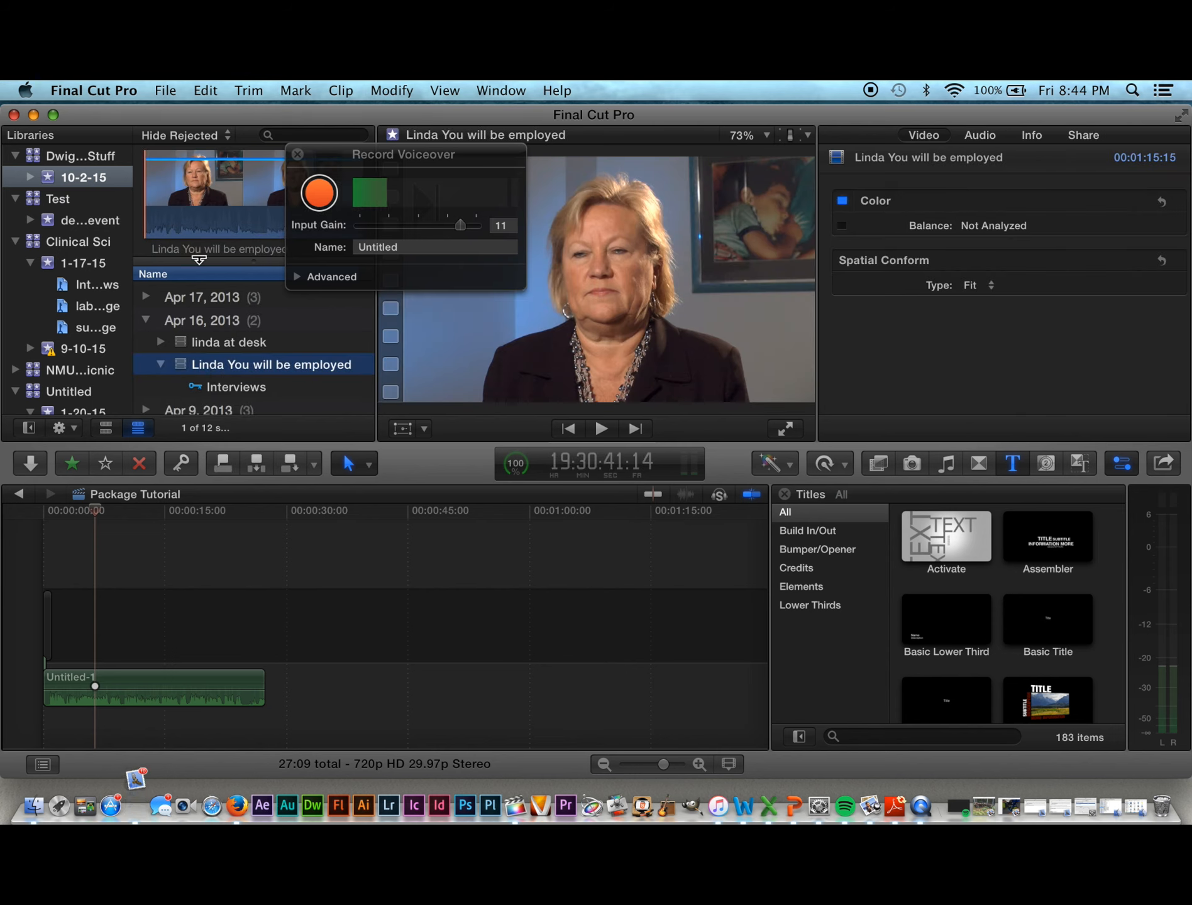
Step: Close the voiceover recorder and play the Linda You will be employed interview in the viewer
{"action": "left_click", "coordinate": [298, 154]}
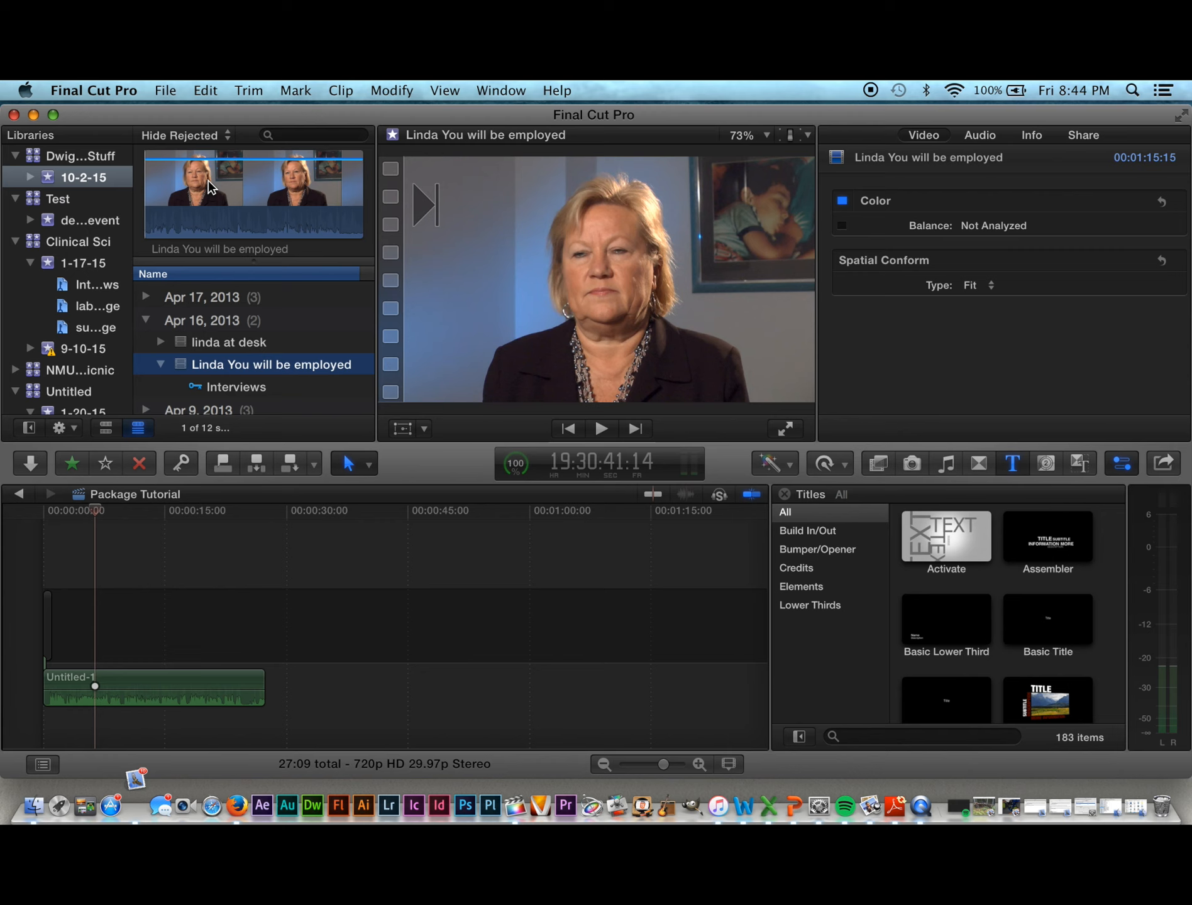
{"action": "key", "text": "space"}
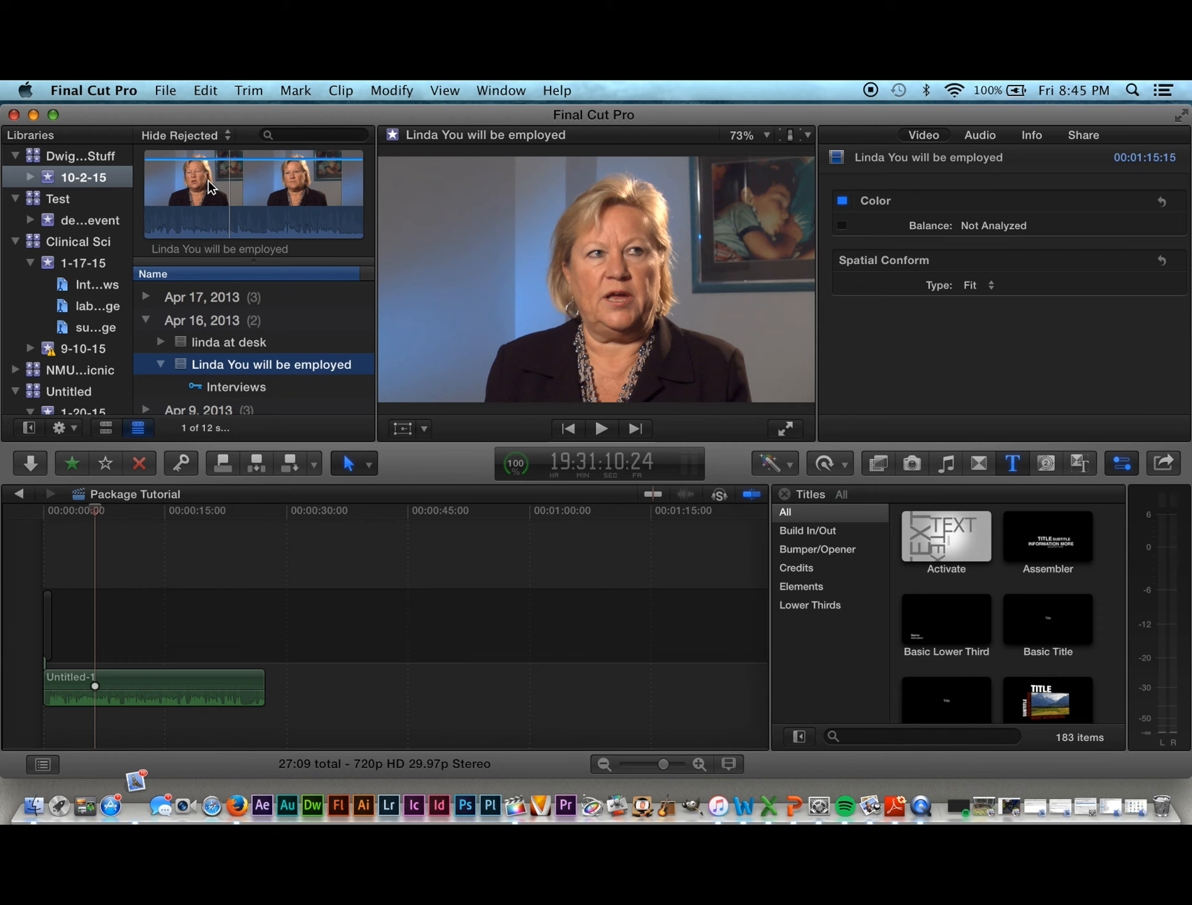
Step: Play through the interview with louder system volume to find where the sound bite begins
{"action": "key", "text": "space"}
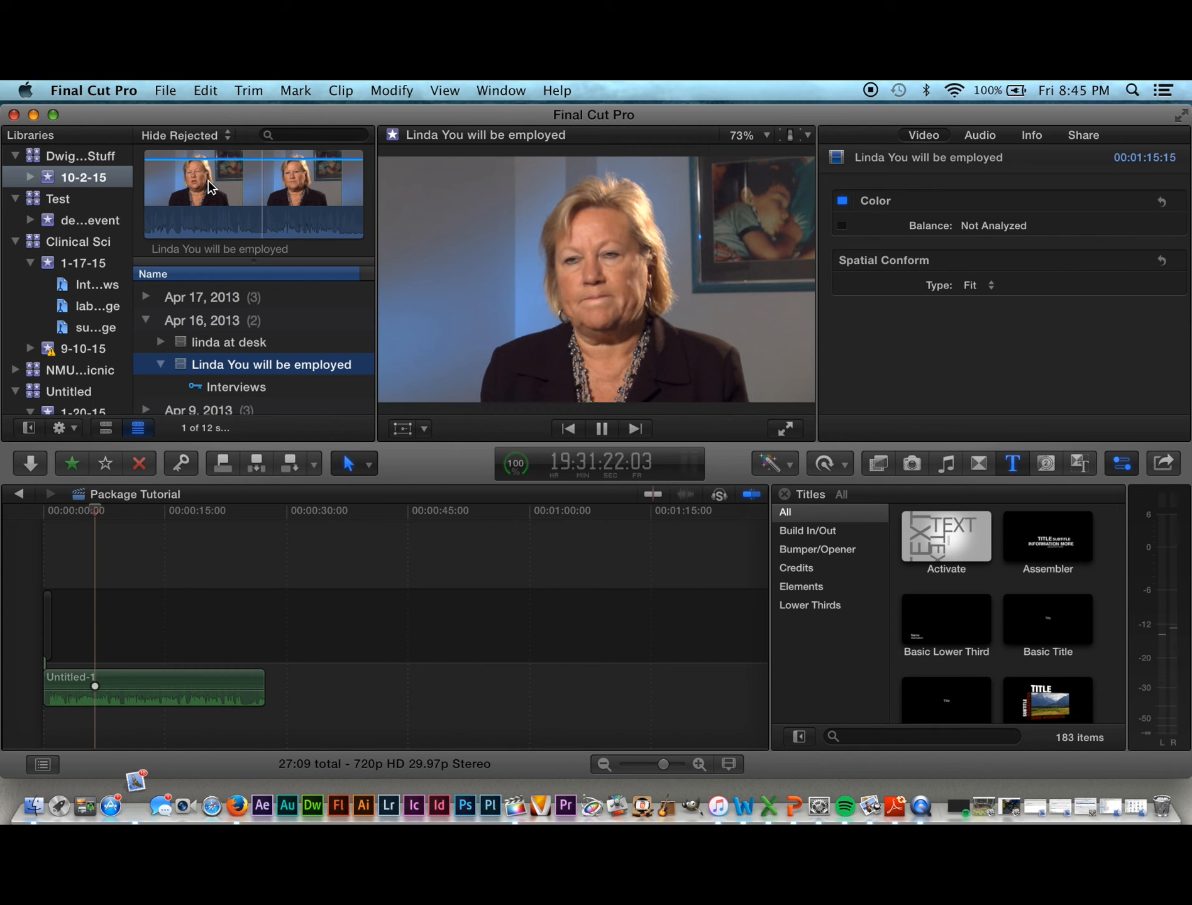
{"action": "key", "text": "space"}
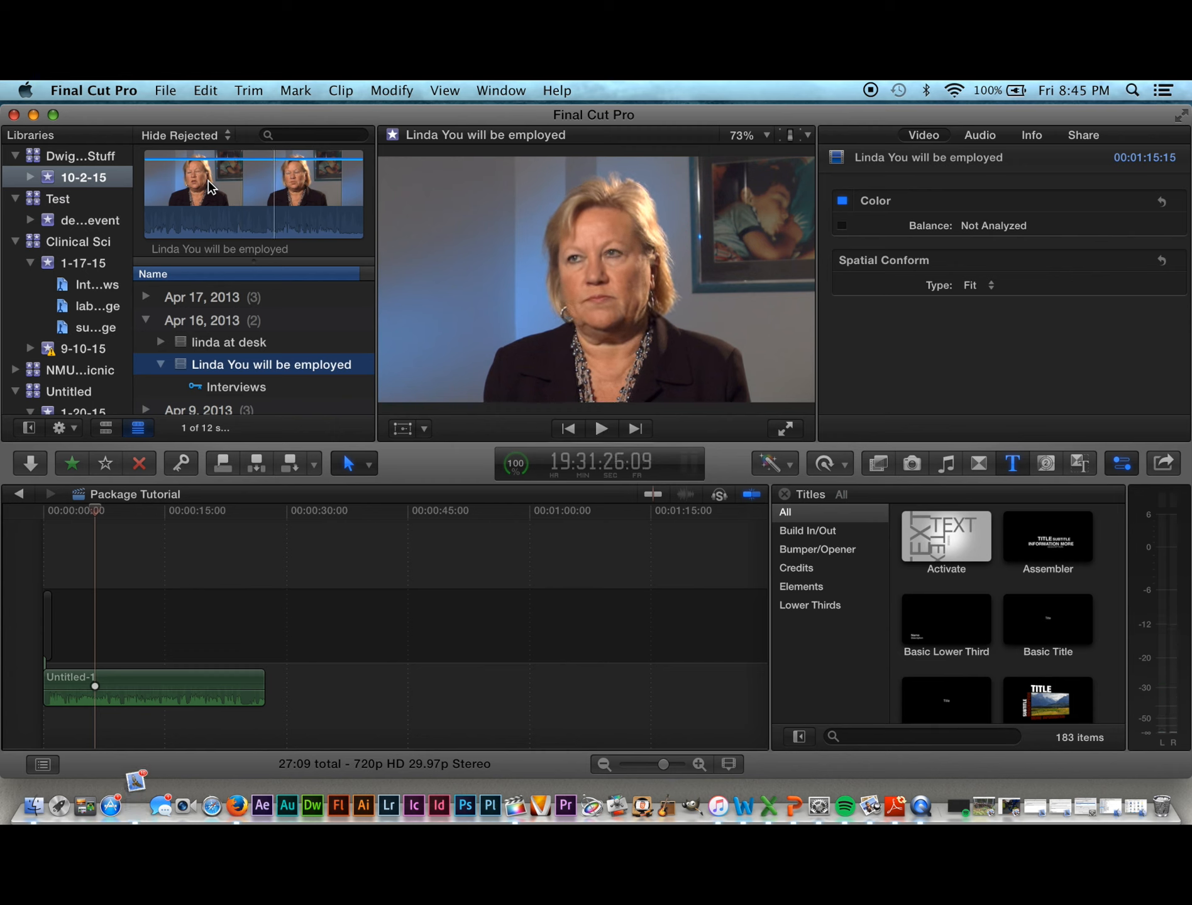
{"action": "key", "text": "F12"}
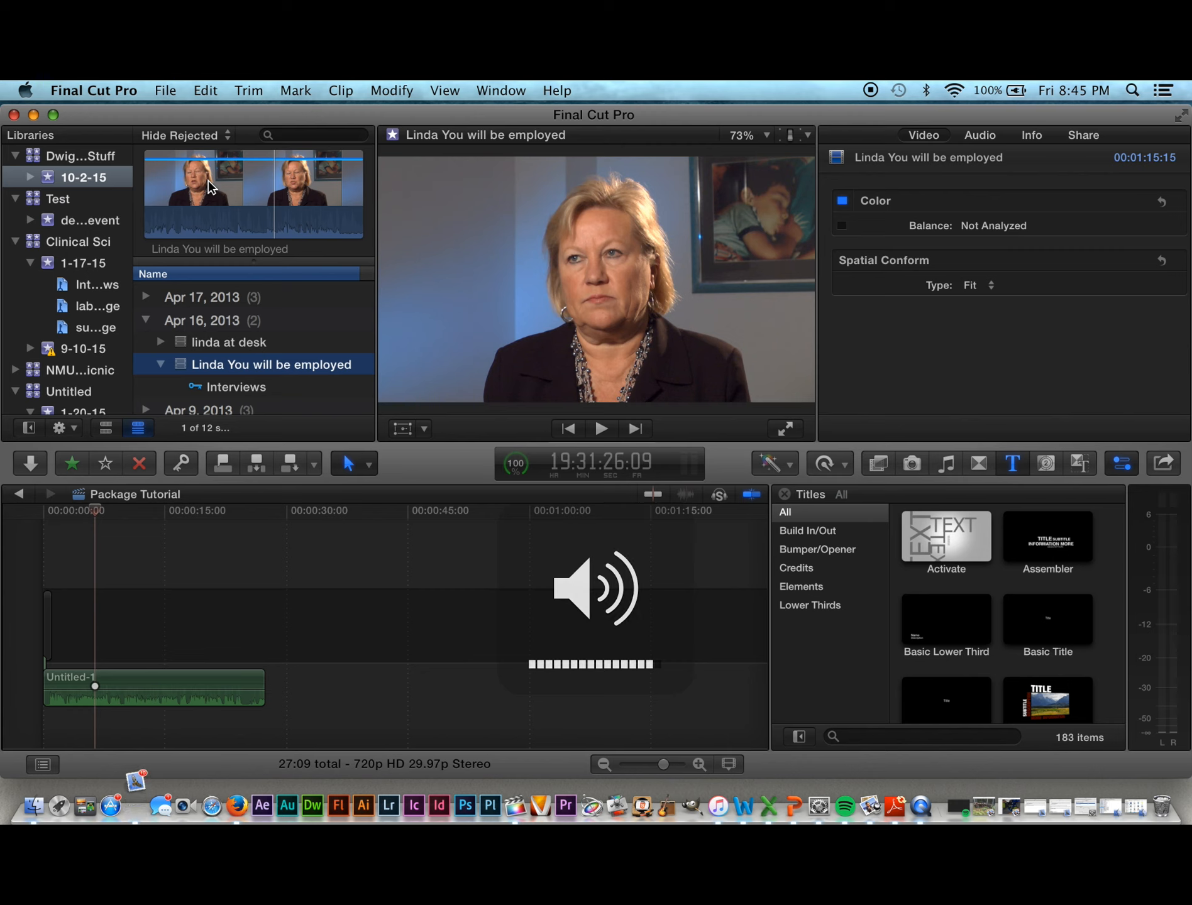
{"action": "key", "text": "space"}
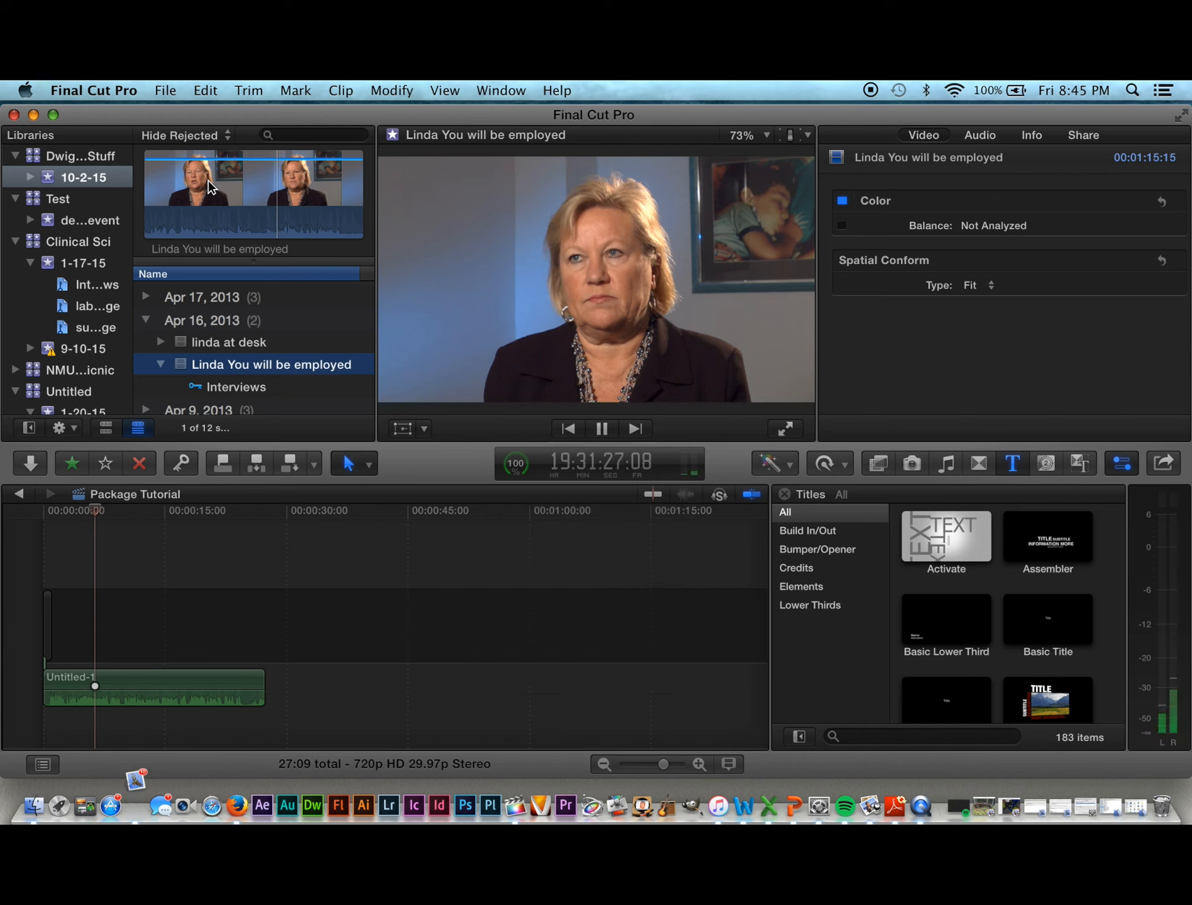
{"action": "key", "text": "space"}
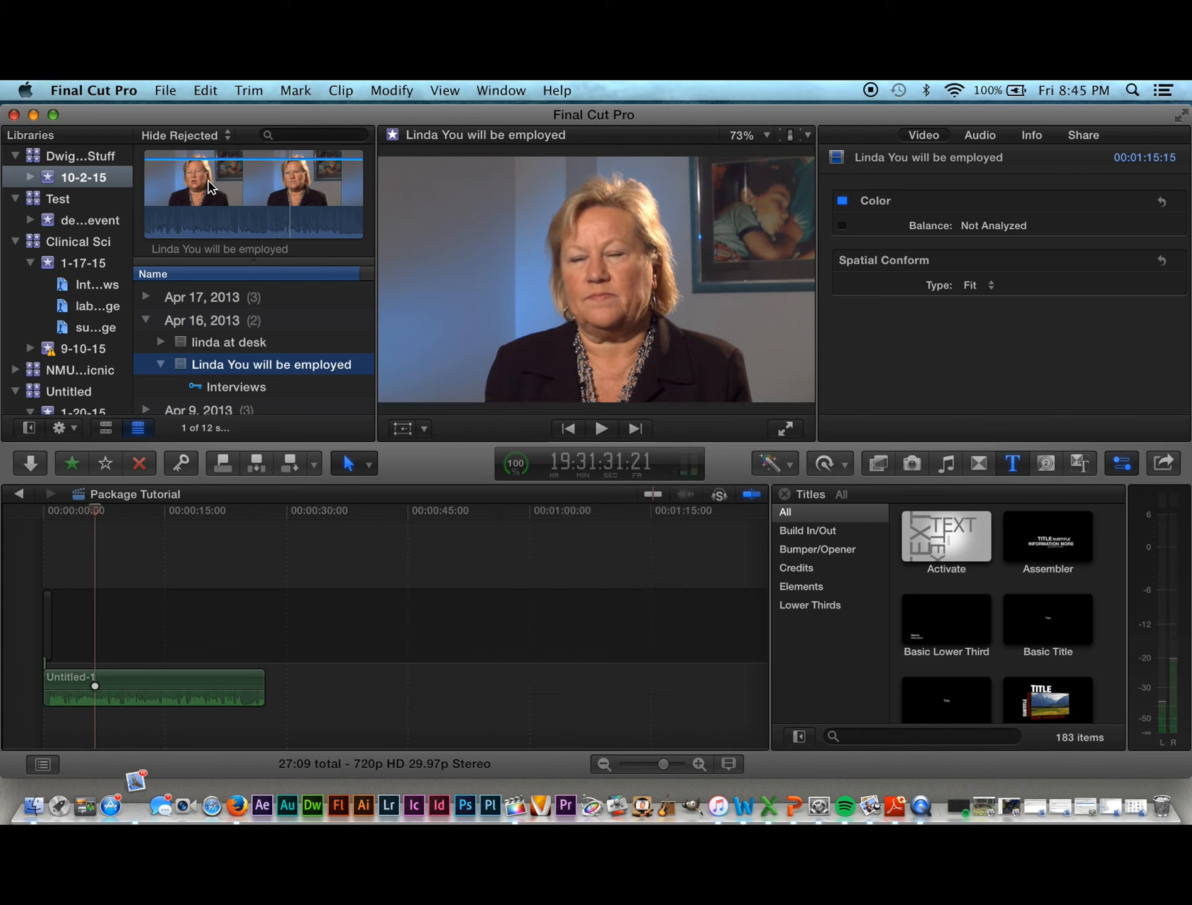
{"action": "key", "text": "space"}
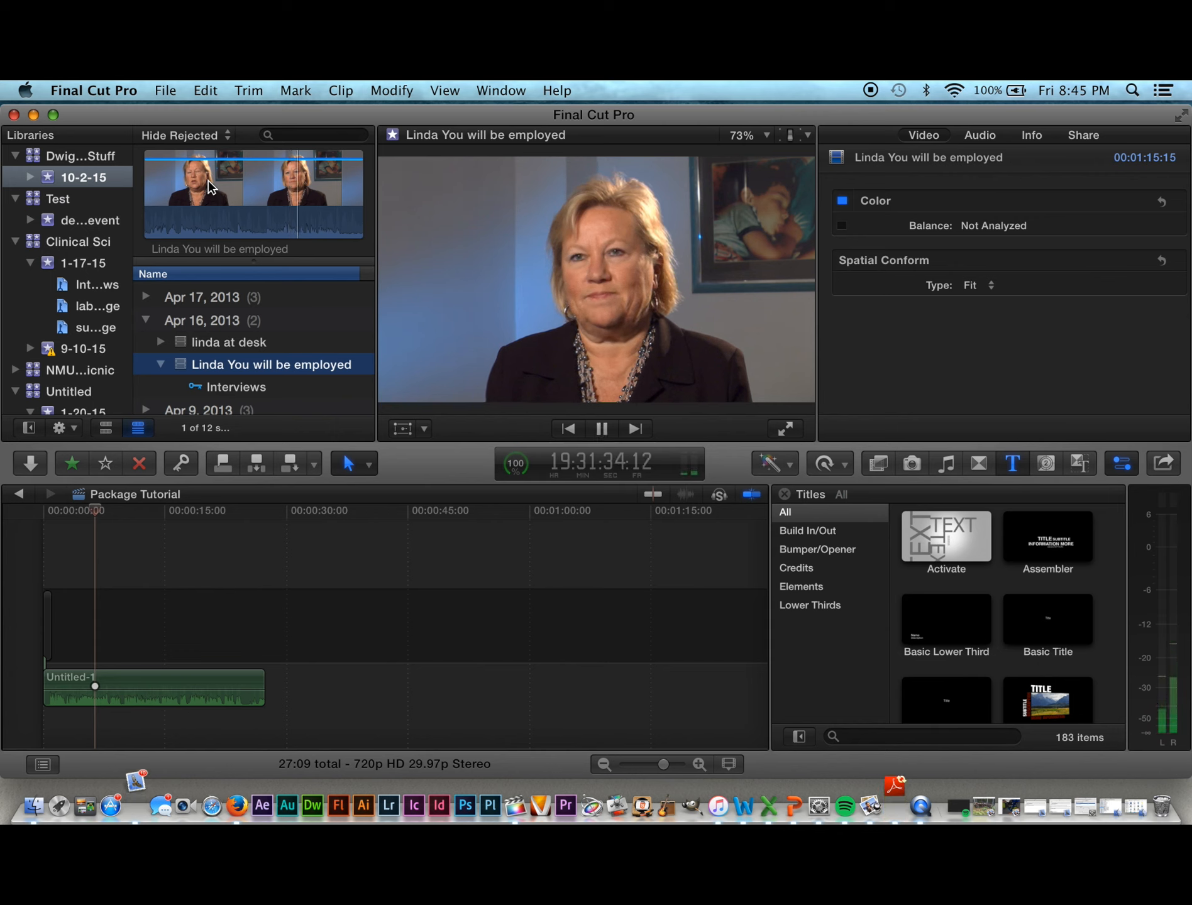
{"action": "key", "text": "space"}
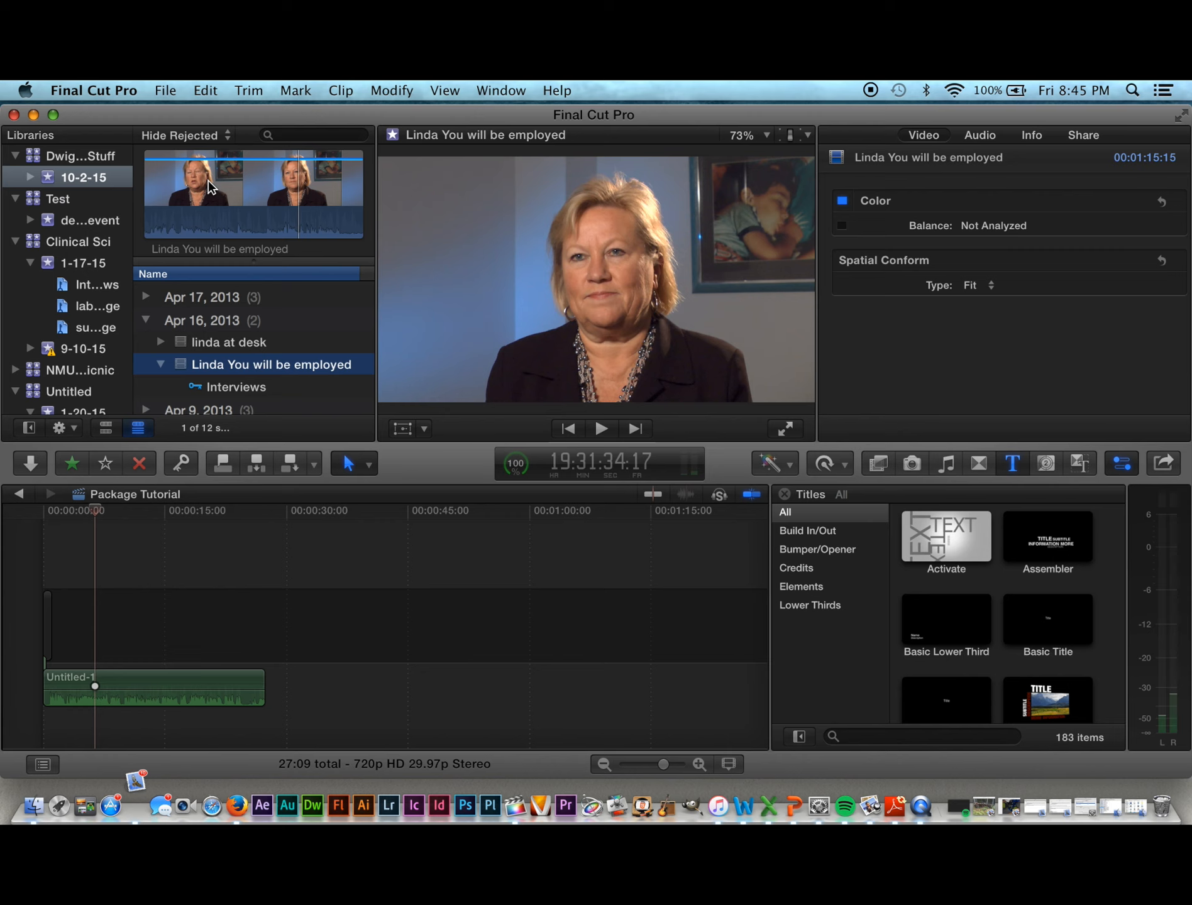
Step: Mark the sound bite with In and Out points and connect it above Untitled-1
{"action": "key", "text": "i"}
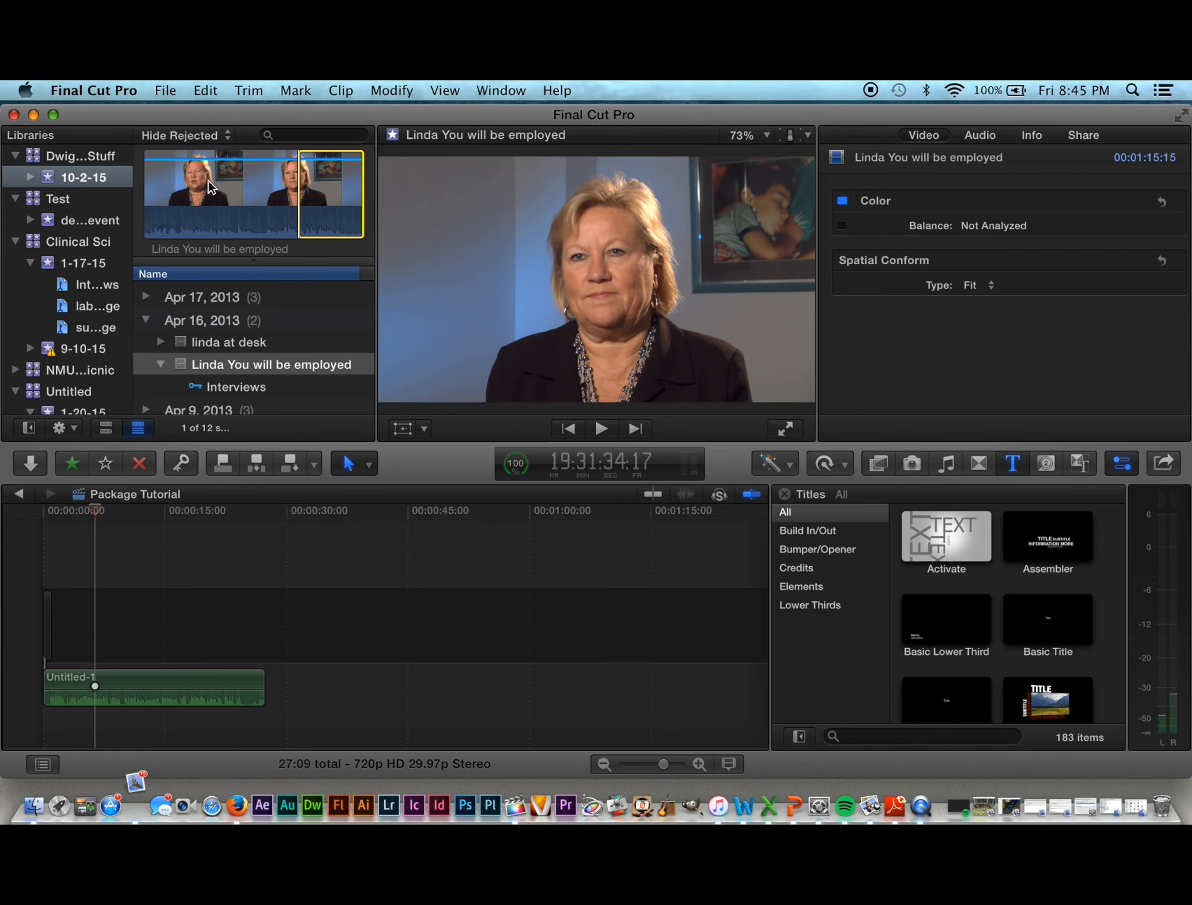
{"action": "key", "text": "space"}
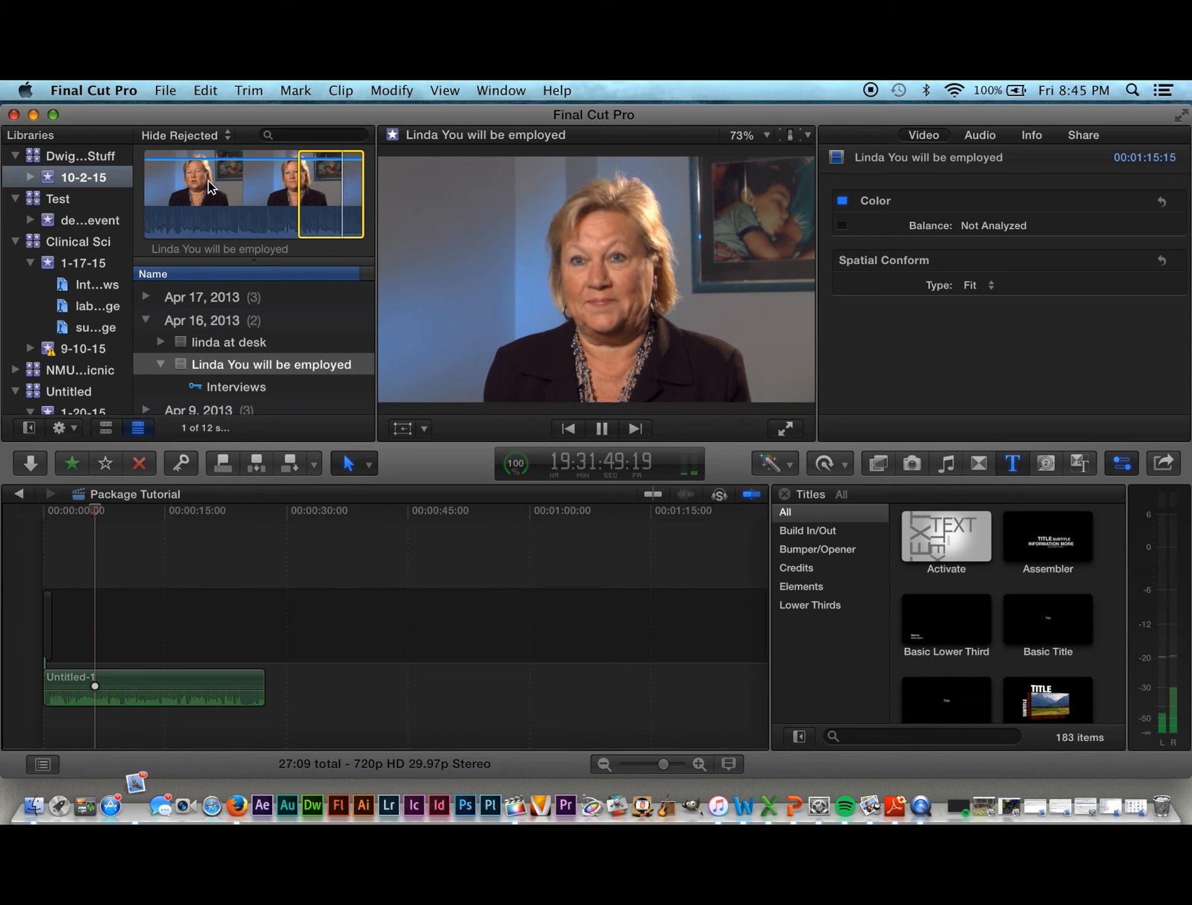
{"action": "key", "text": "o"}
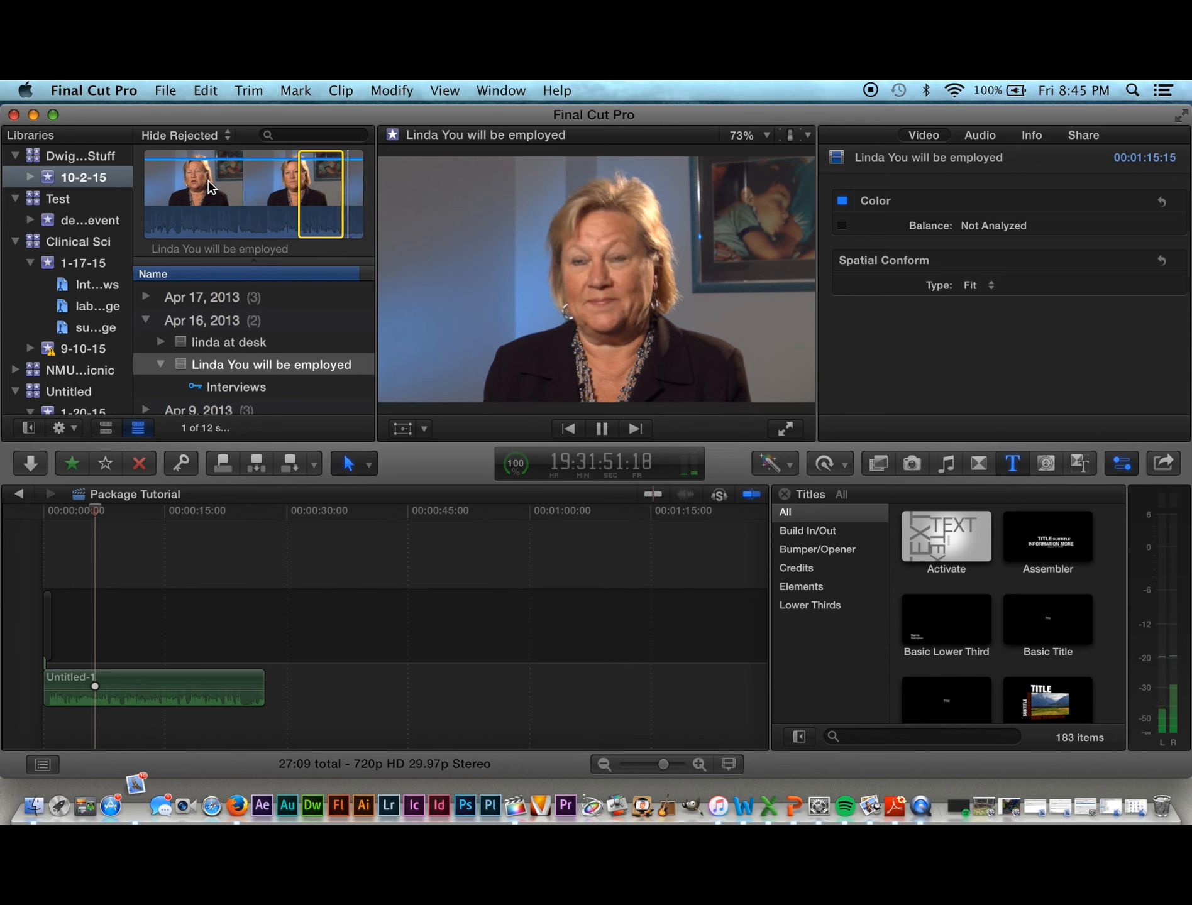
{"action": "key", "text": "space"}
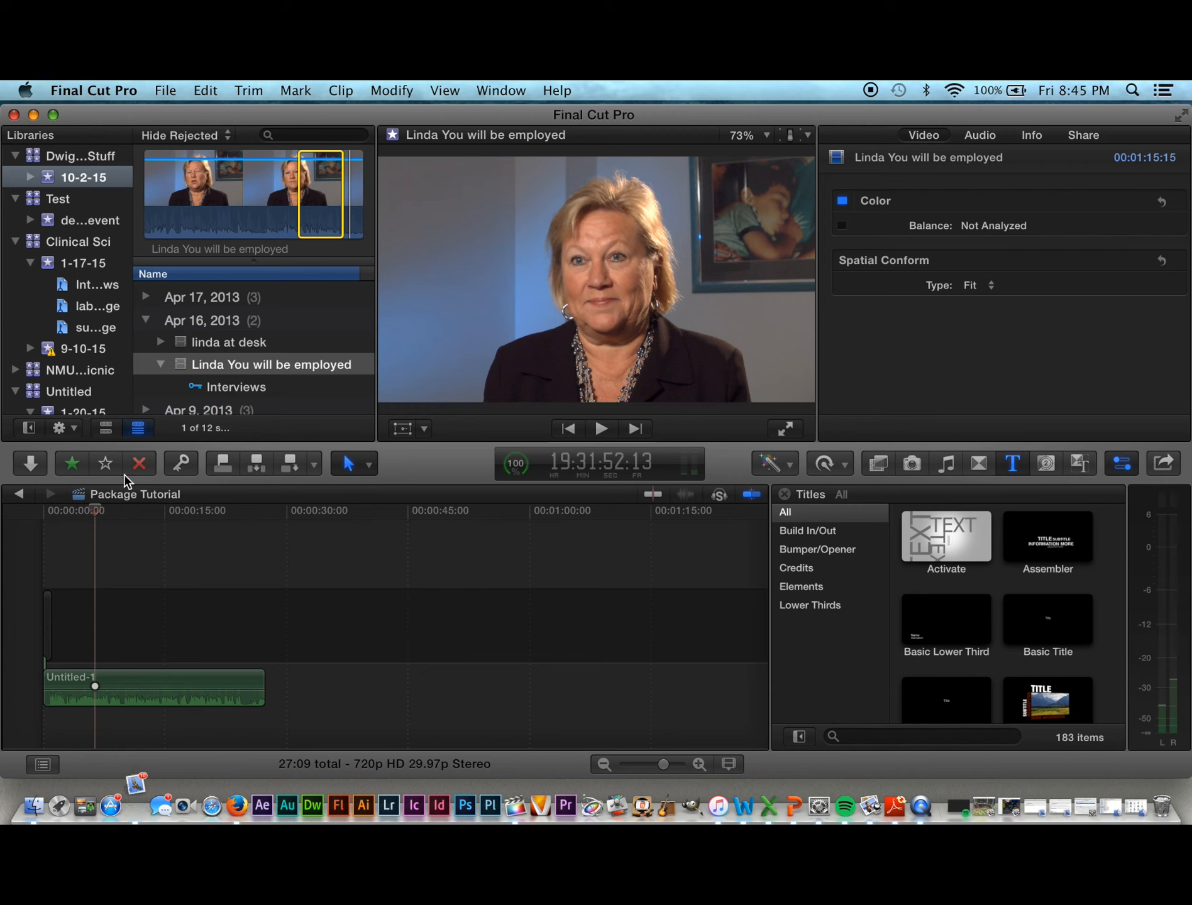
{"action": "key", "text": "q"}
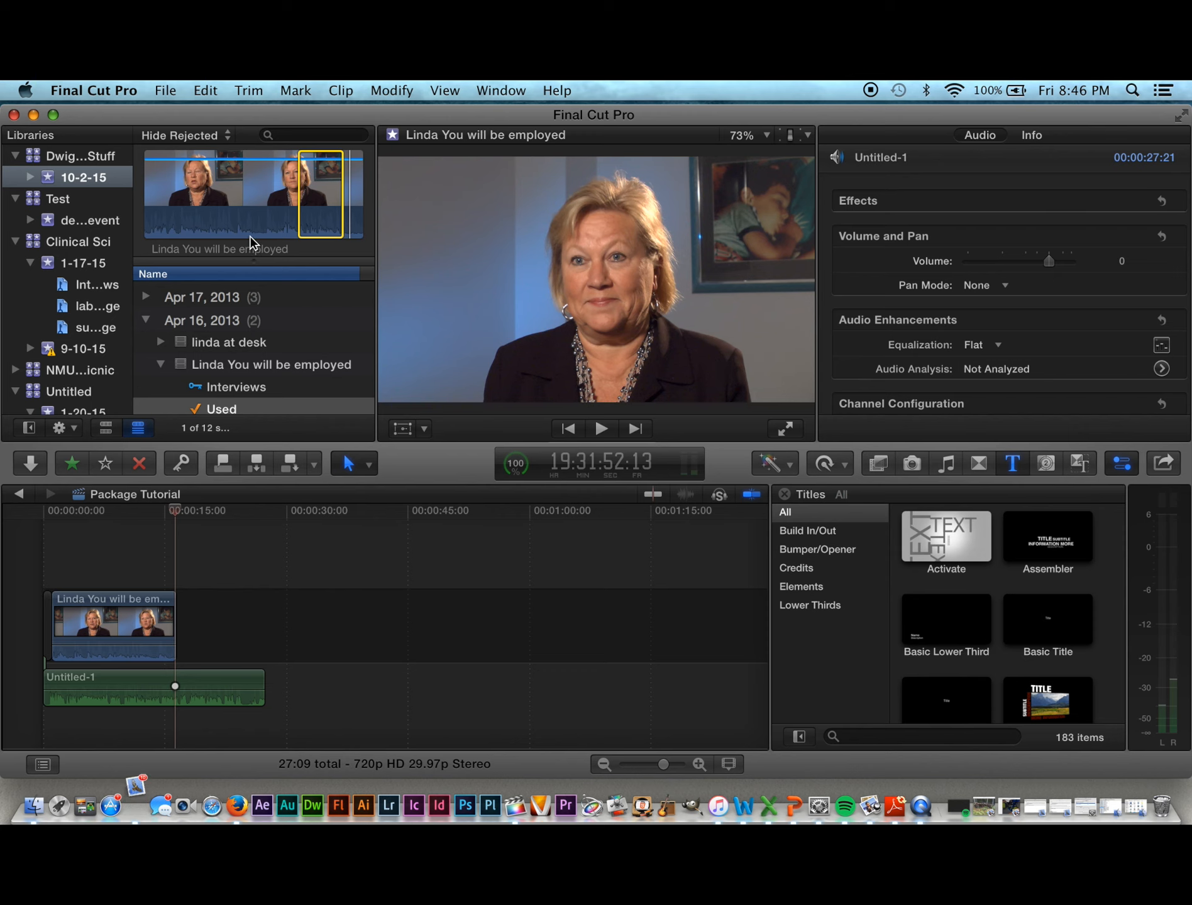
Step: Record a voiceover take from Window > Record Voiceover, then delete the unwanted Untitled-2 clip
{"action": "left_click", "coordinate": [488, 91]}
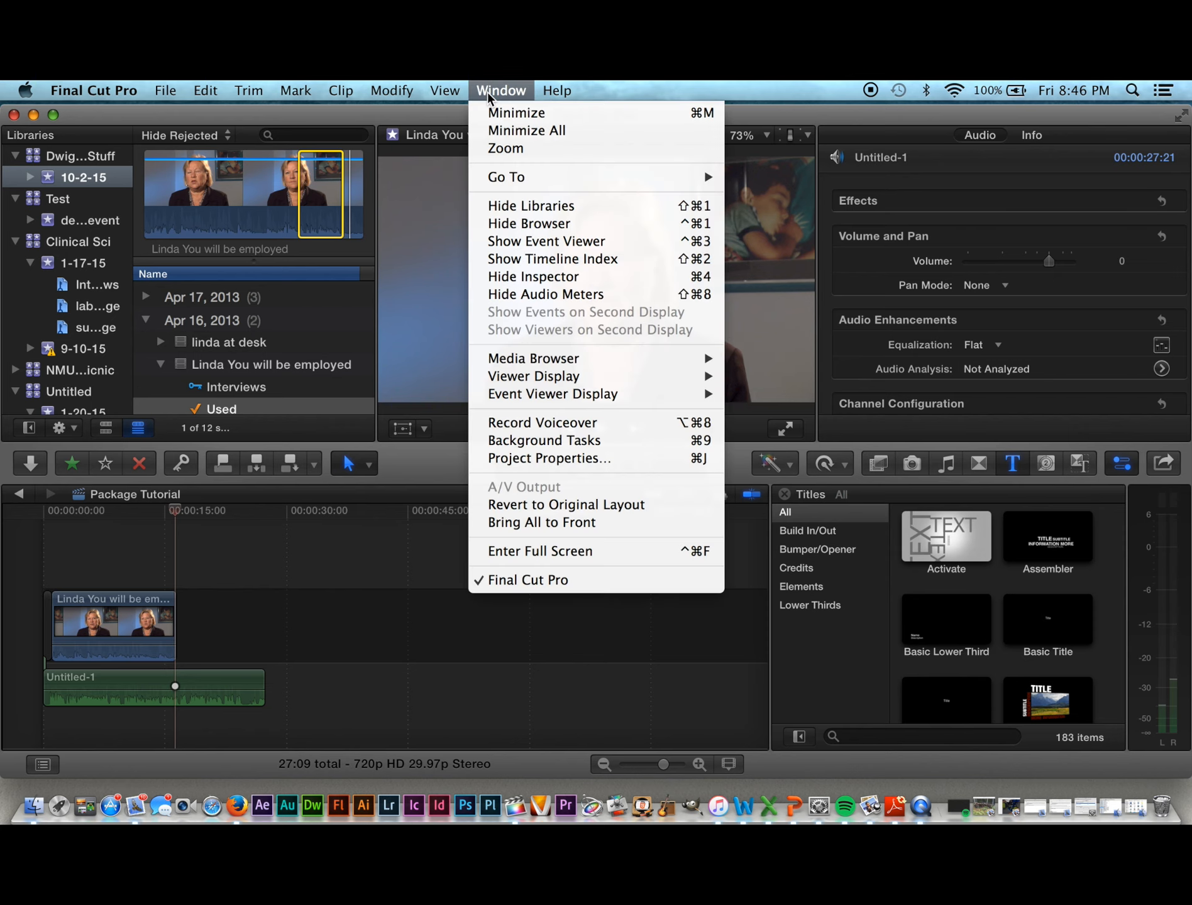
{"action": "left_click", "coordinate": [507, 422]}
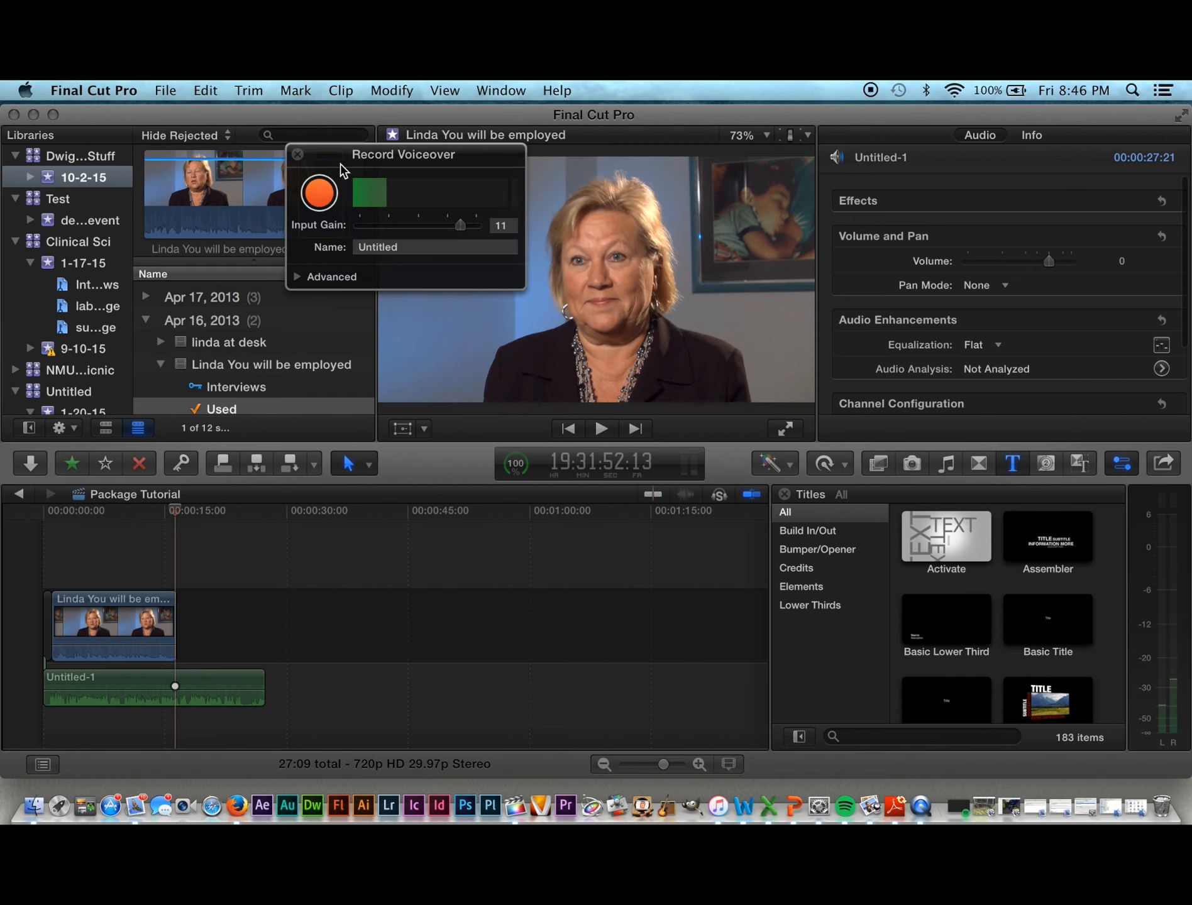
{"action": "left_click", "coordinate": [320, 194]}
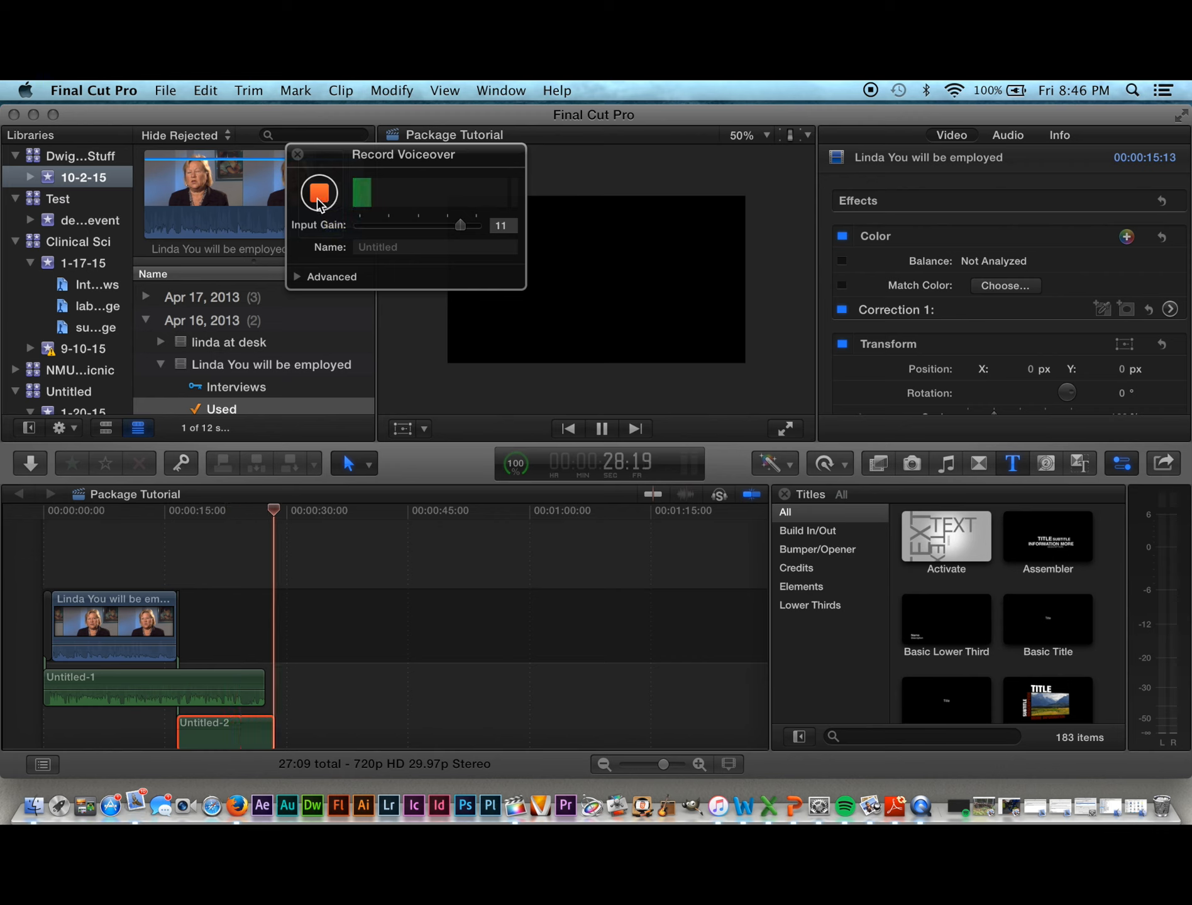
{"action": "left_click", "coordinate": [319, 200]}
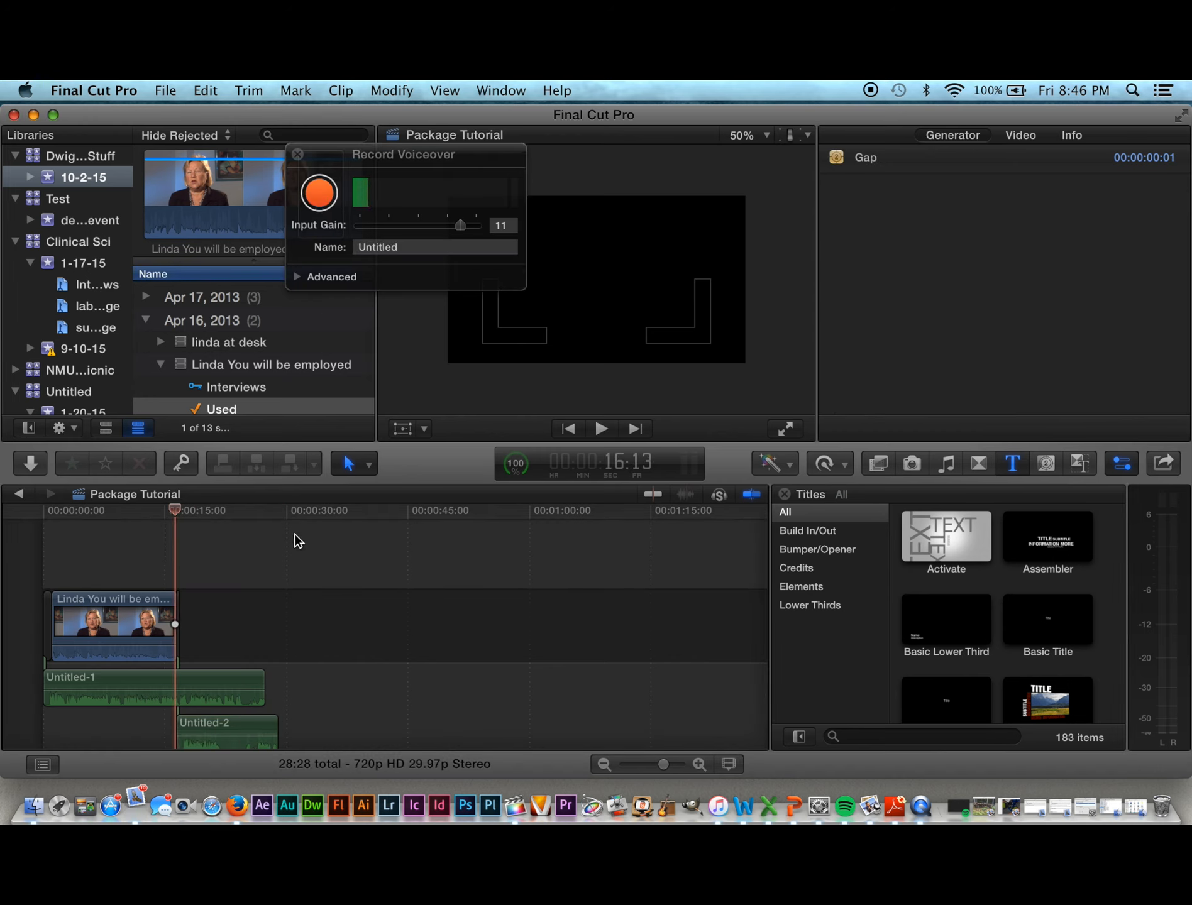
{"action": "left_click", "coordinate": [237, 726]}
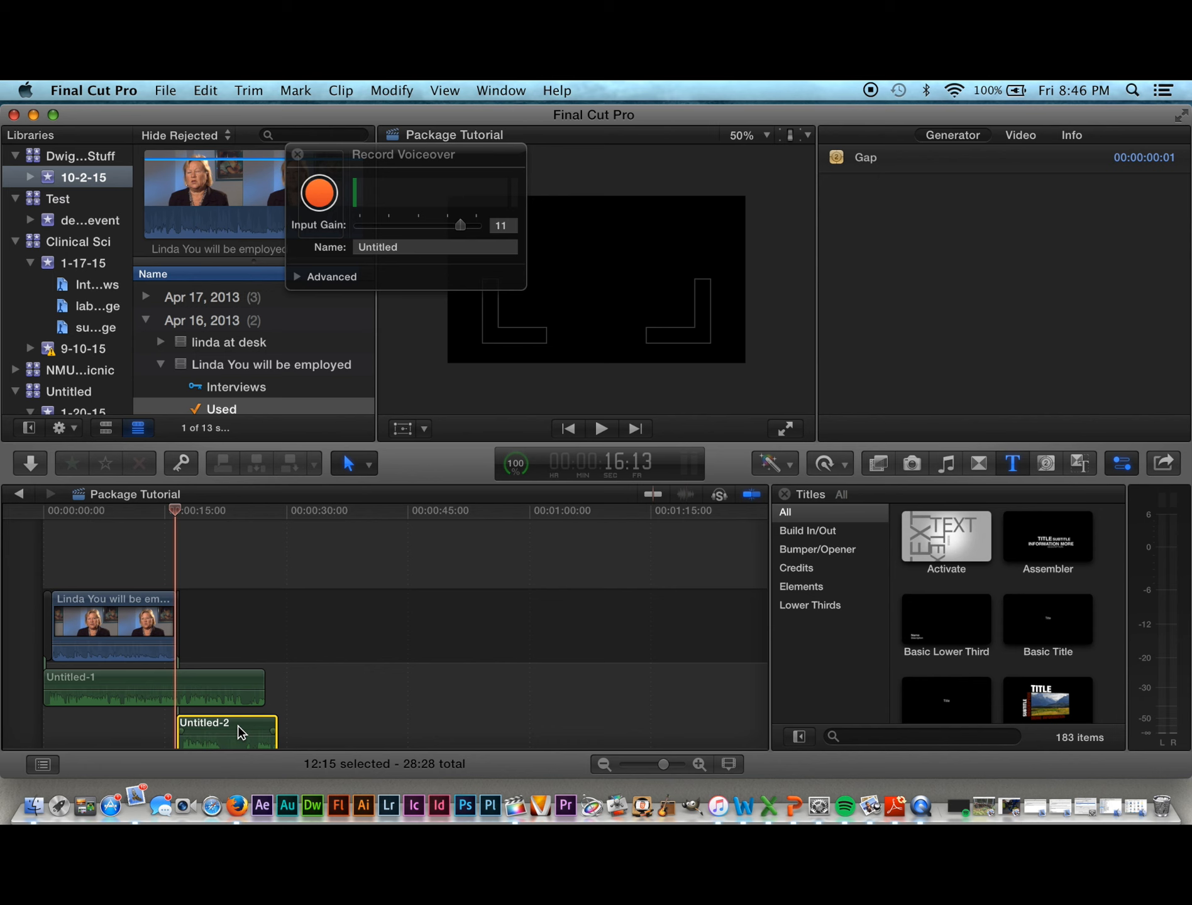
{"action": "key", "text": "Delete"}
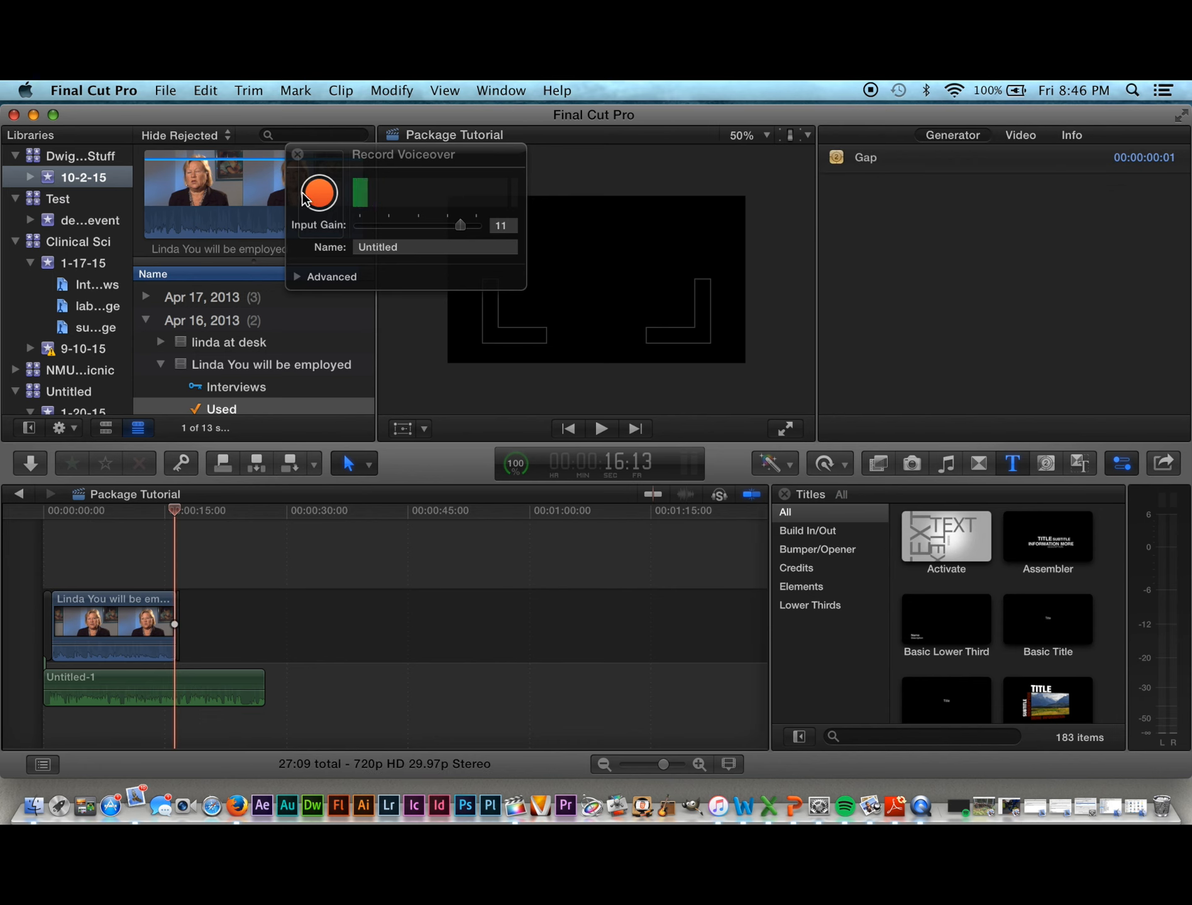
Step: Record further voiceover takes until the Untitled-4 take is kept after the interview
{"action": "left_click", "coordinate": [318, 200]}
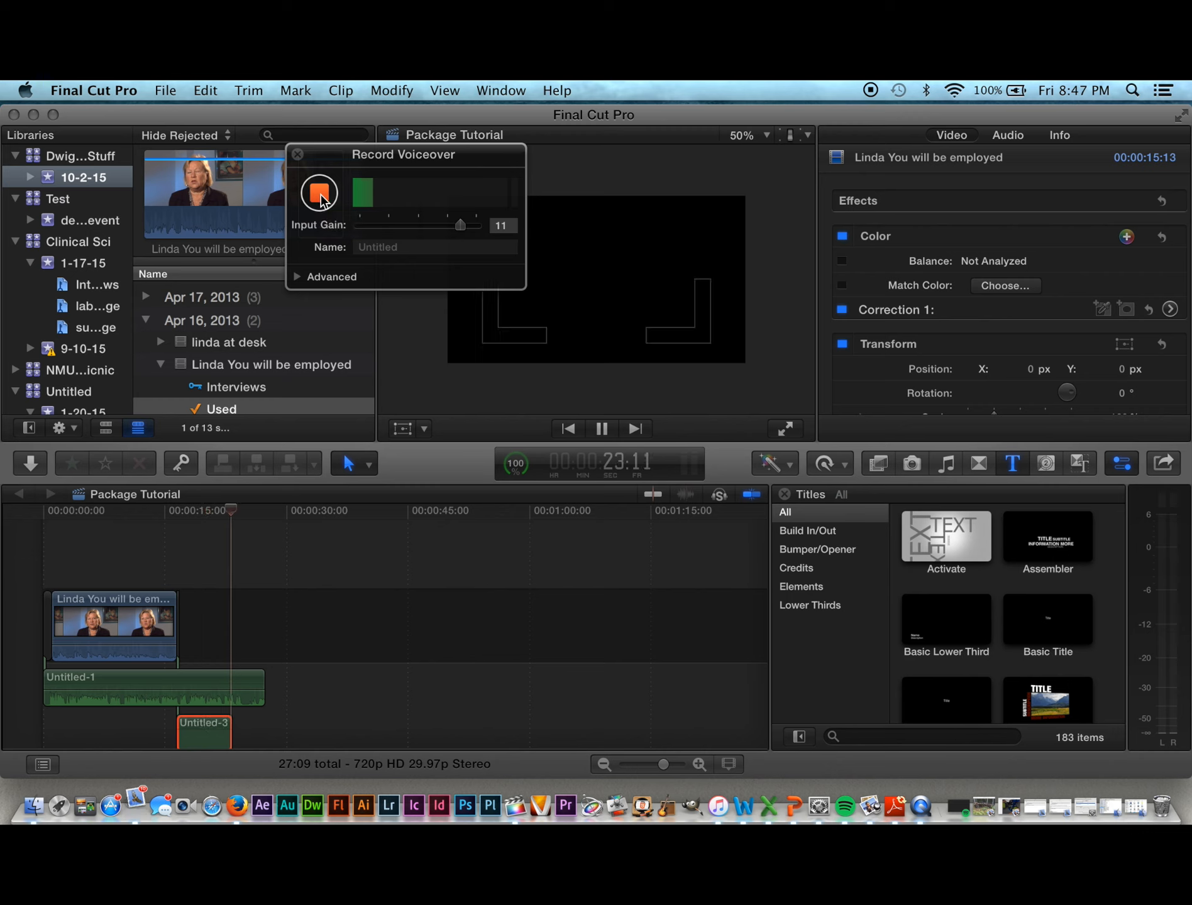
{"action": "left_click", "coordinate": [320, 194]}
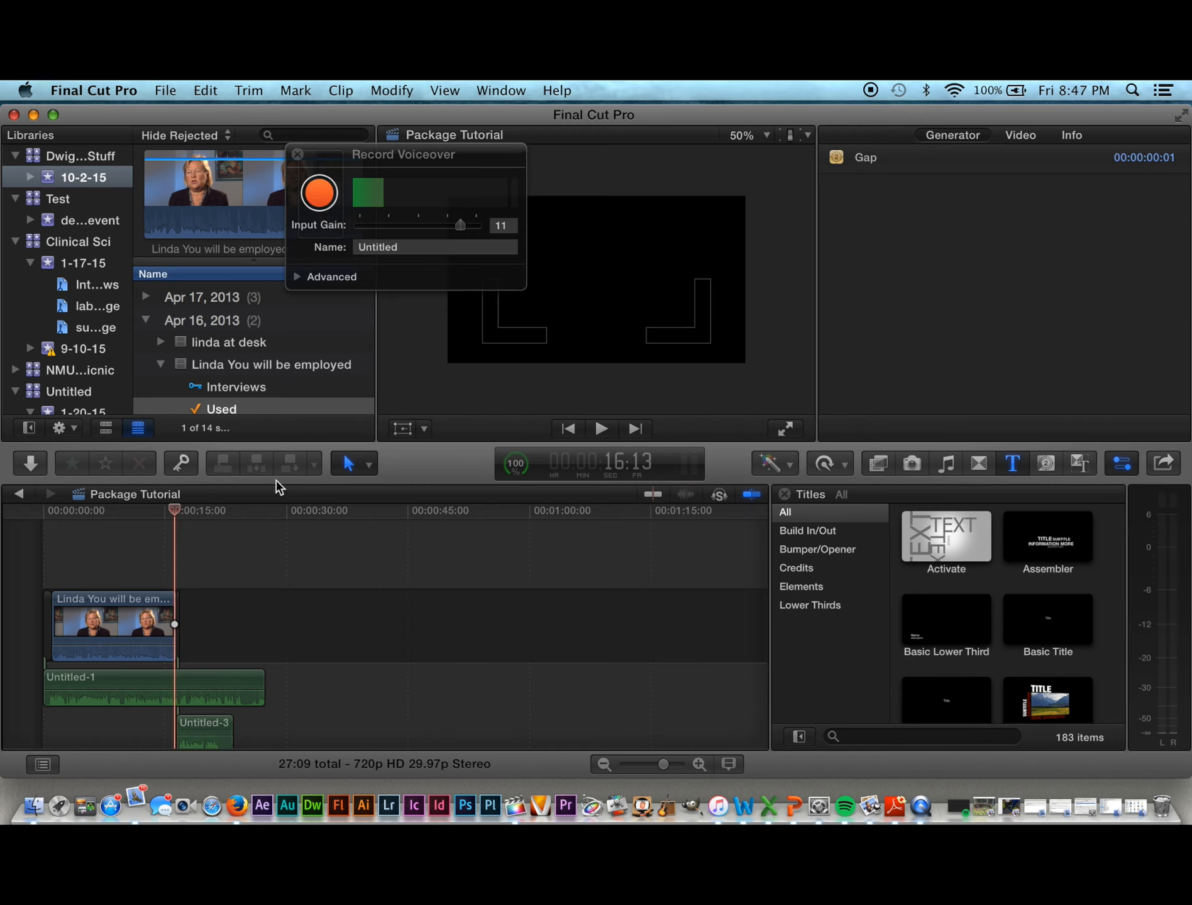
{"action": "left_click", "coordinate": [319, 195]}
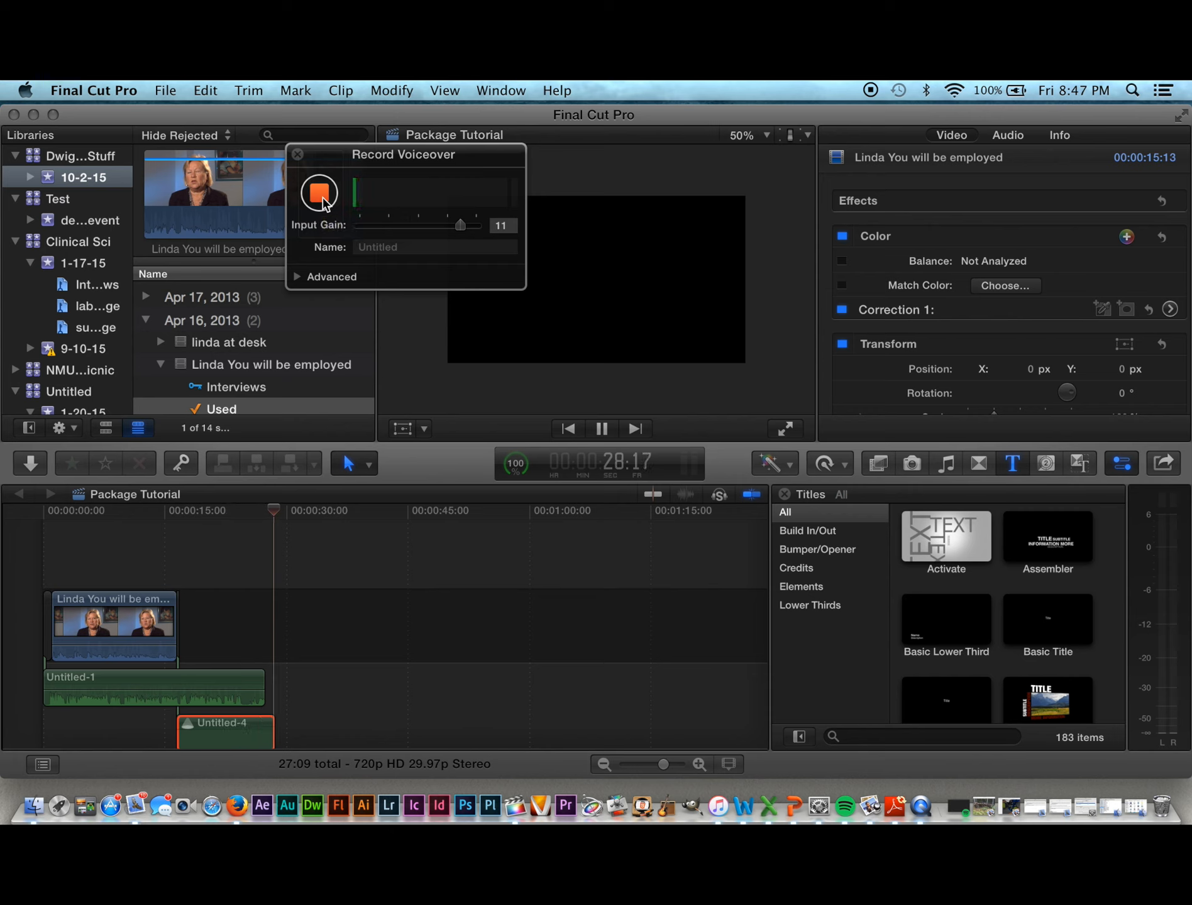
{"action": "left_click", "coordinate": [320, 196]}
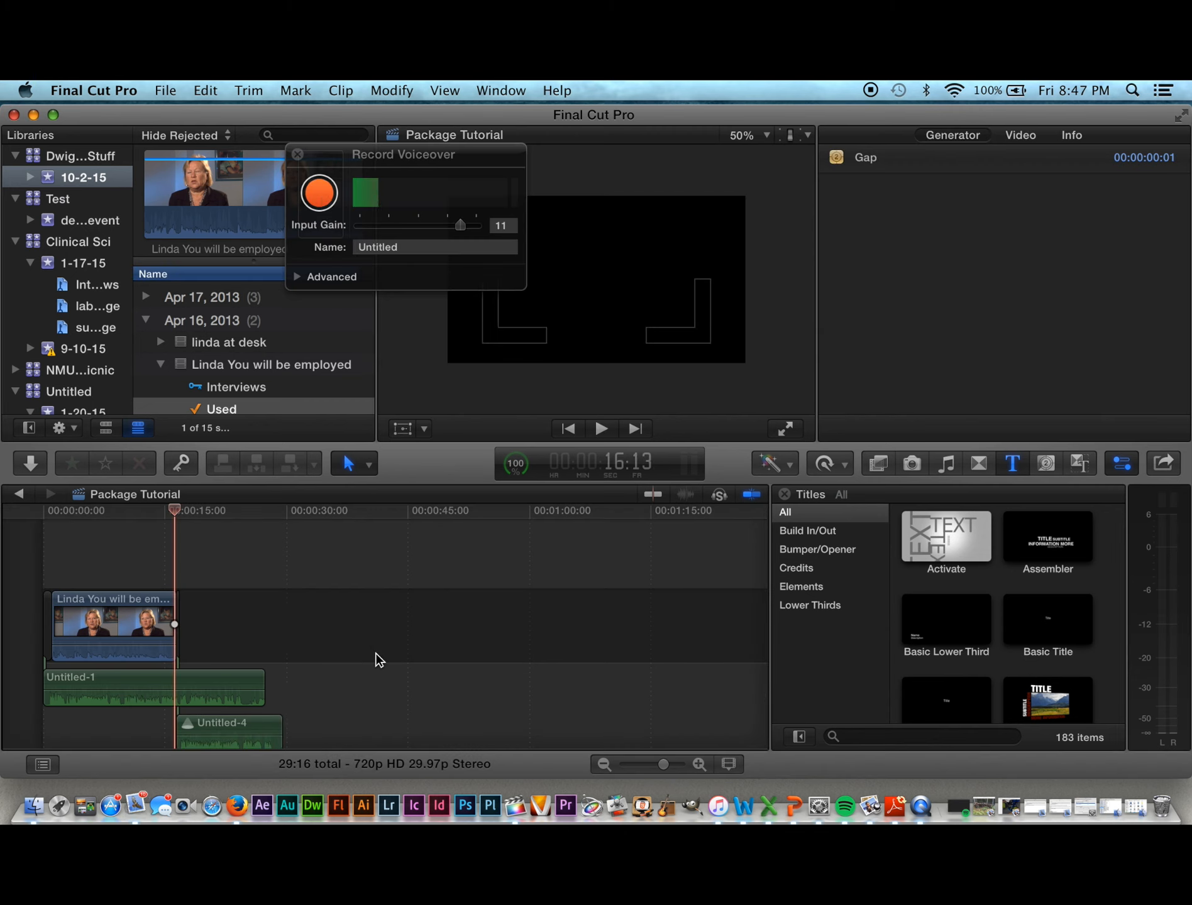
Step: Select the Untitled-1 voiceover, try the Position tool, and return to the standard Select tool
{"action": "scroll", "coordinate": [378, 665], "scroll_direction": "down", "scroll_amount": 3}
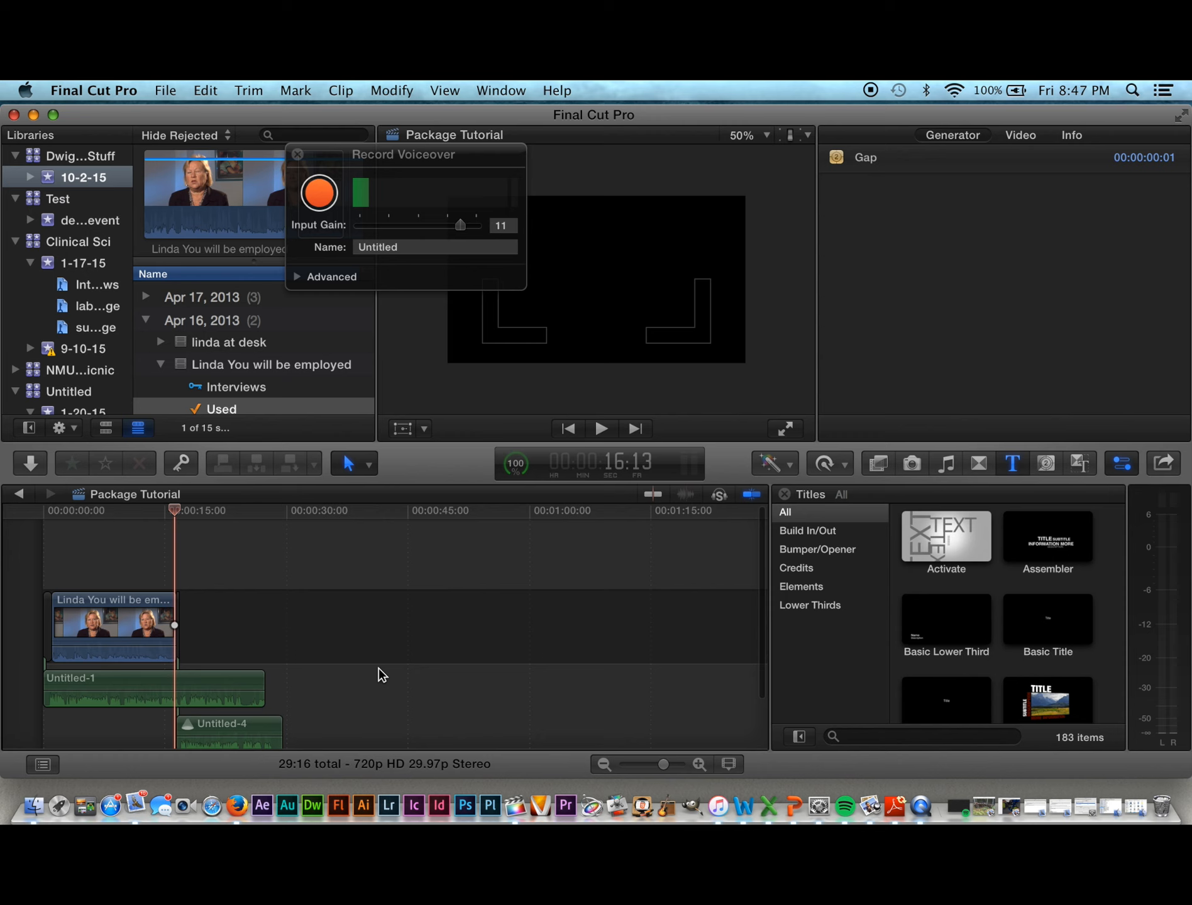
{"action": "scroll", "coordinate": [379, 674], "scroll_direction": "down", "scroll_amount": 3}
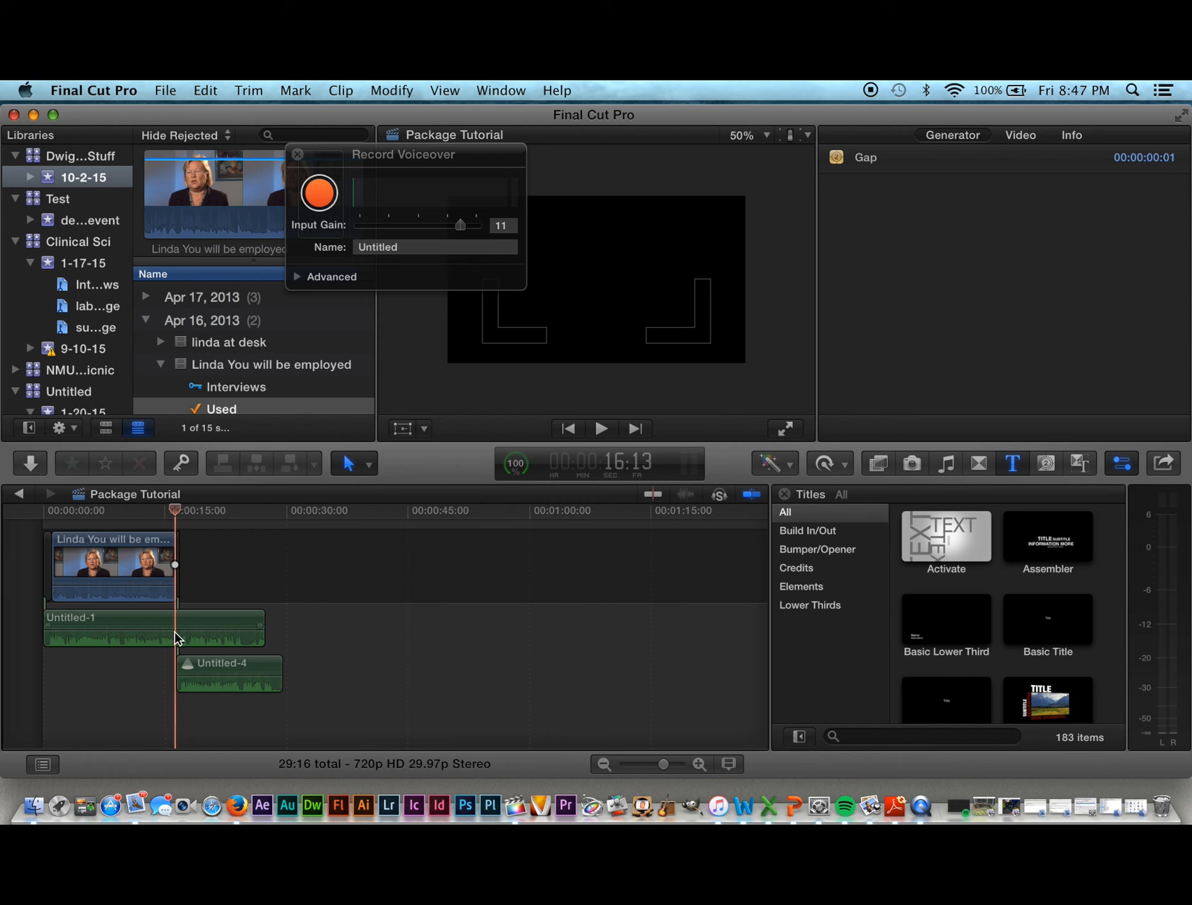
{"action": "left_click", "coordinate": [202, 619]}
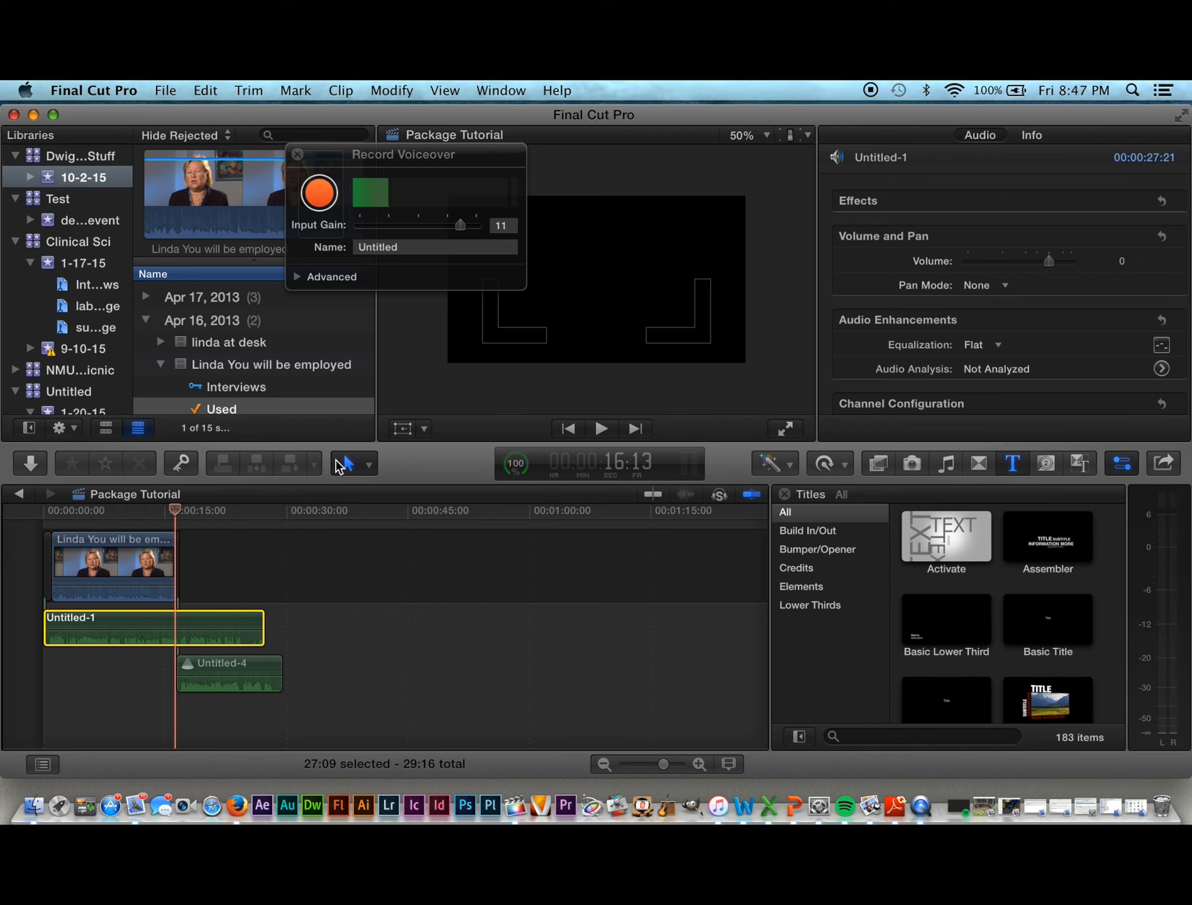
{"action": "left_click", "coordinate": [369, 465]}
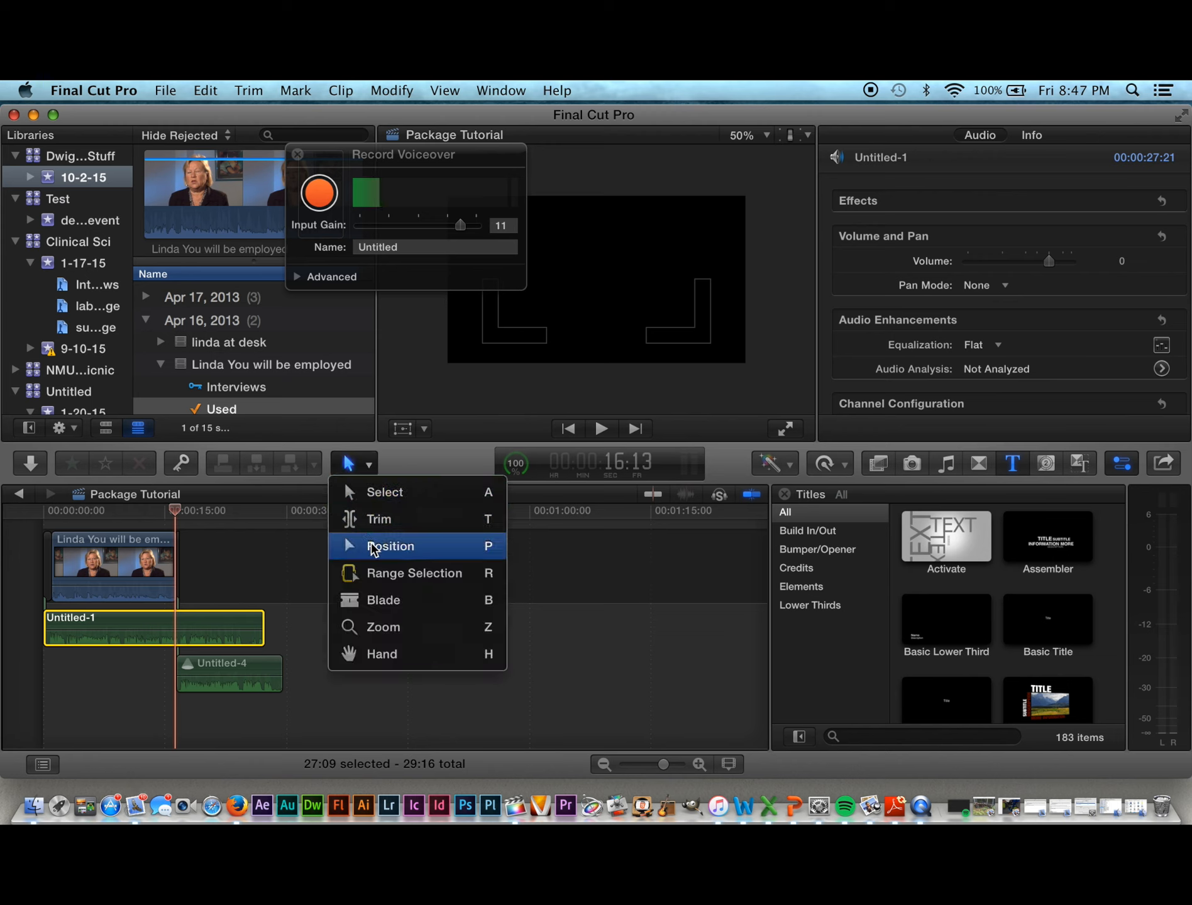
{"action": "left_click", "coordinate": [371, 547]}
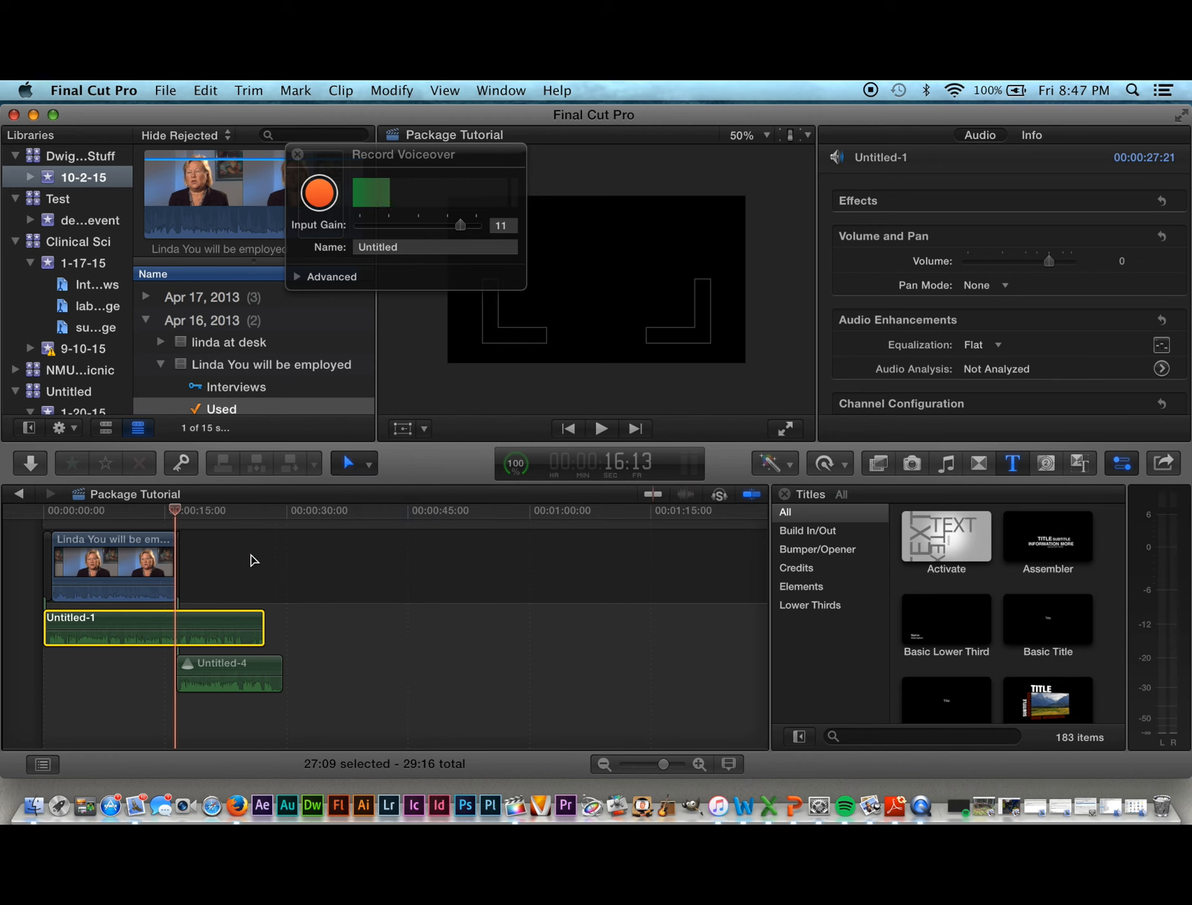
{"action": "left_click", "coordinate": [367, 464]}
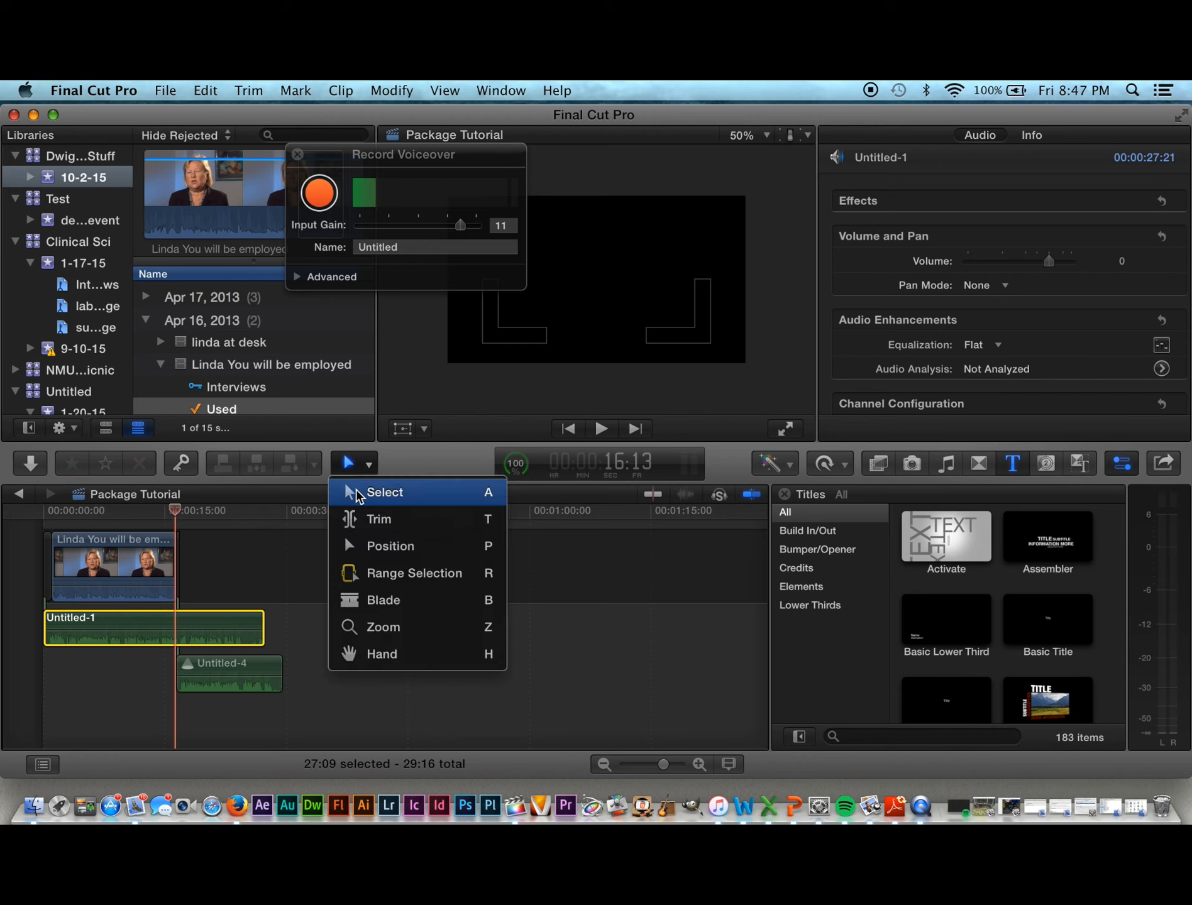
{"action": "left_click", "coordinate": [360, 554]}
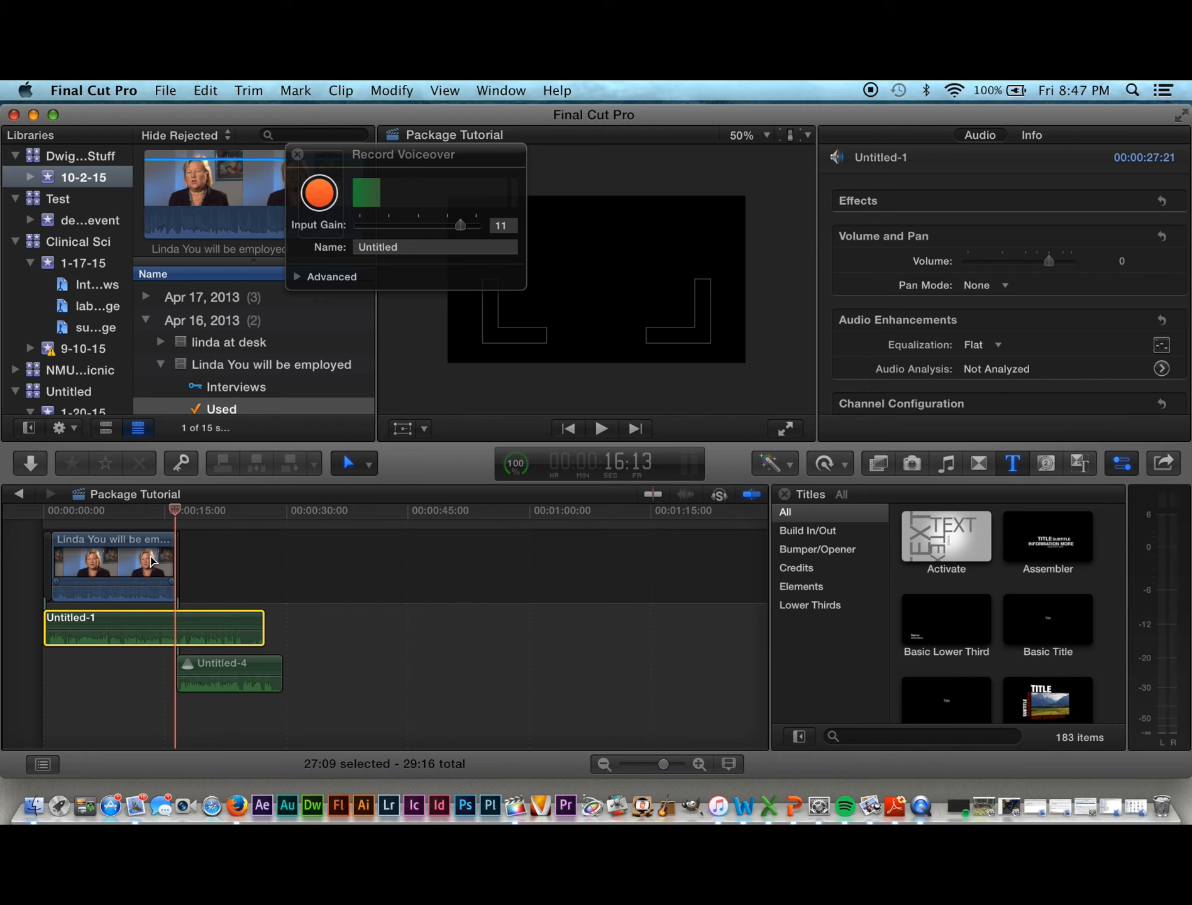
{"action": "left_click", "coordinate": [368, 462]}
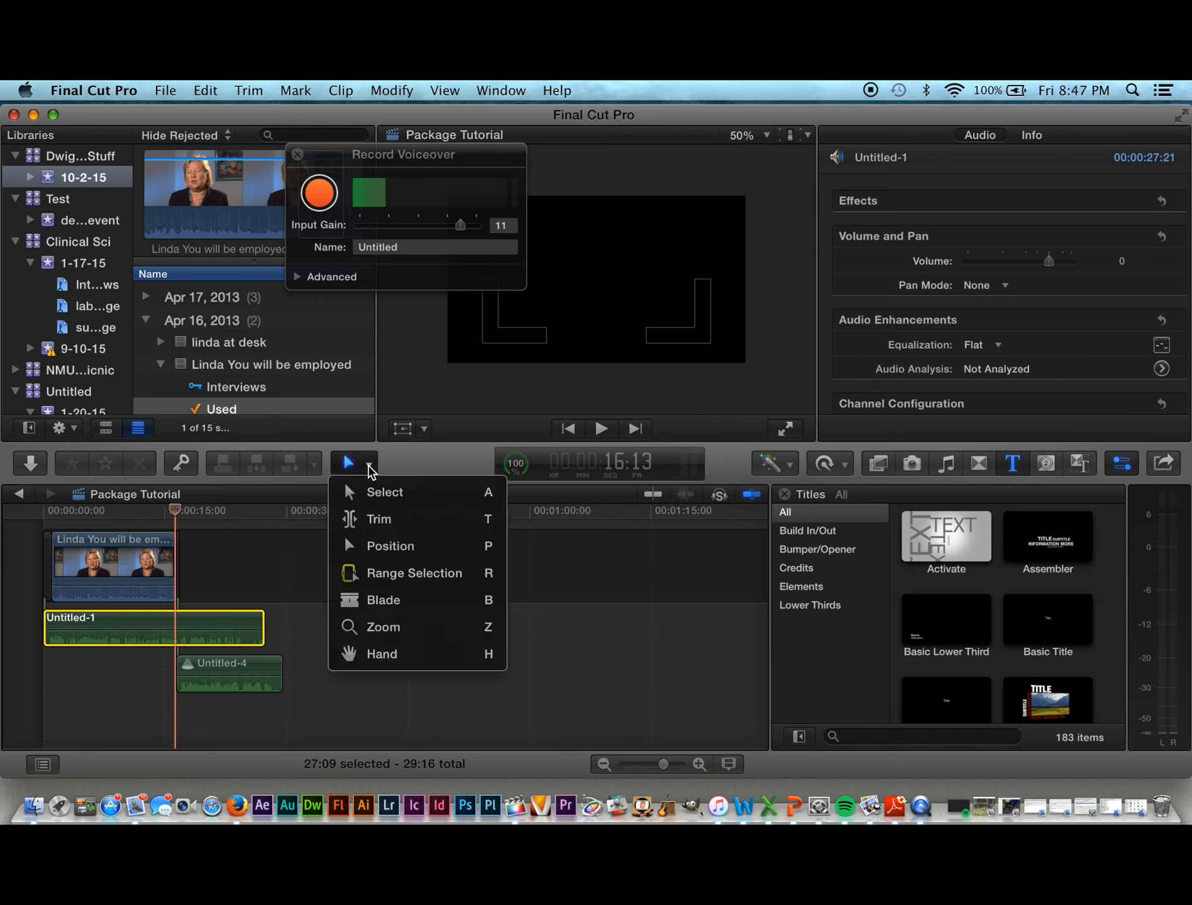
{"action": "left_click", "coordinate": [352, 492]}
Step: Pull the interview clip out of the storyline and, with the Position tool, move it right past Untitled-1
{"action": "left_click", "coordinate": [121, 555]}
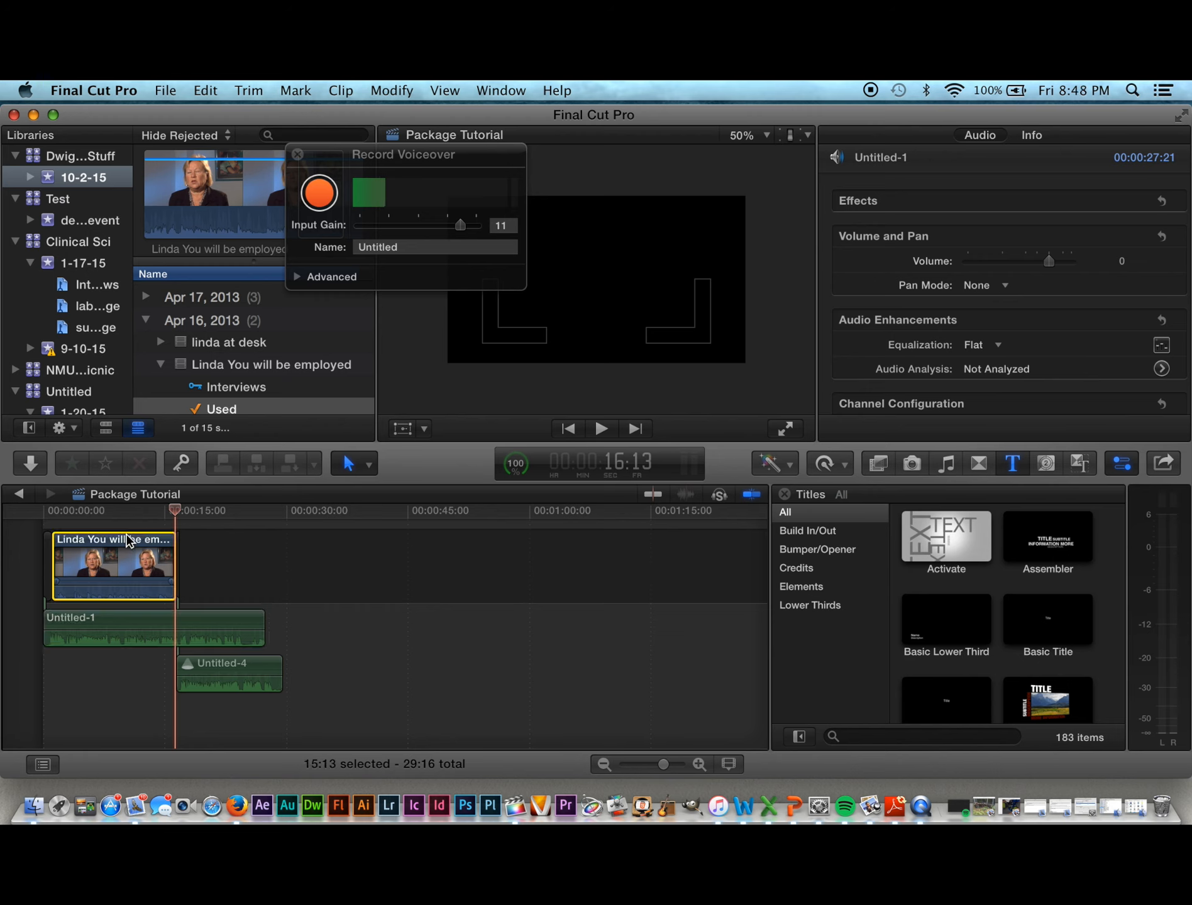
{"action": "key", "text": "shift+Delete"}
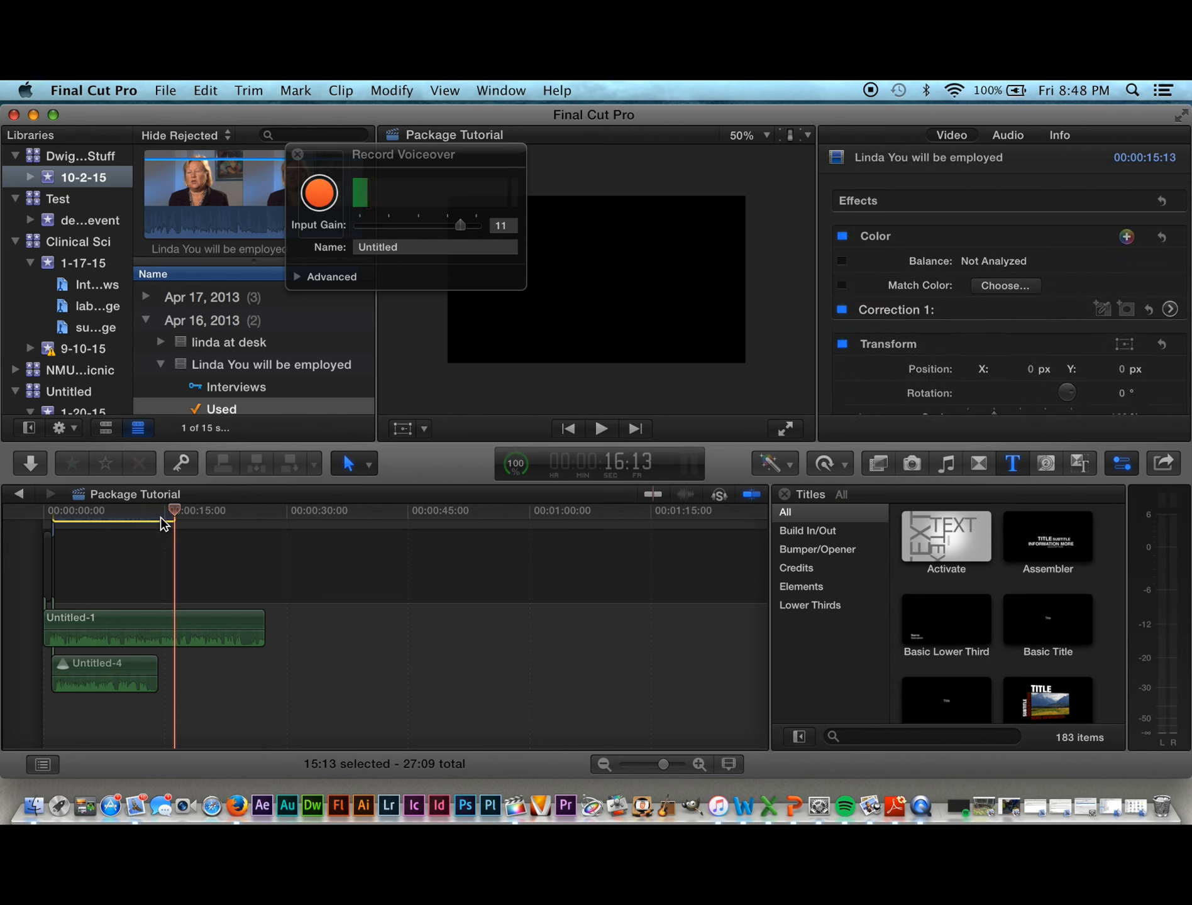
{"action": "key", "text": "super+z"}
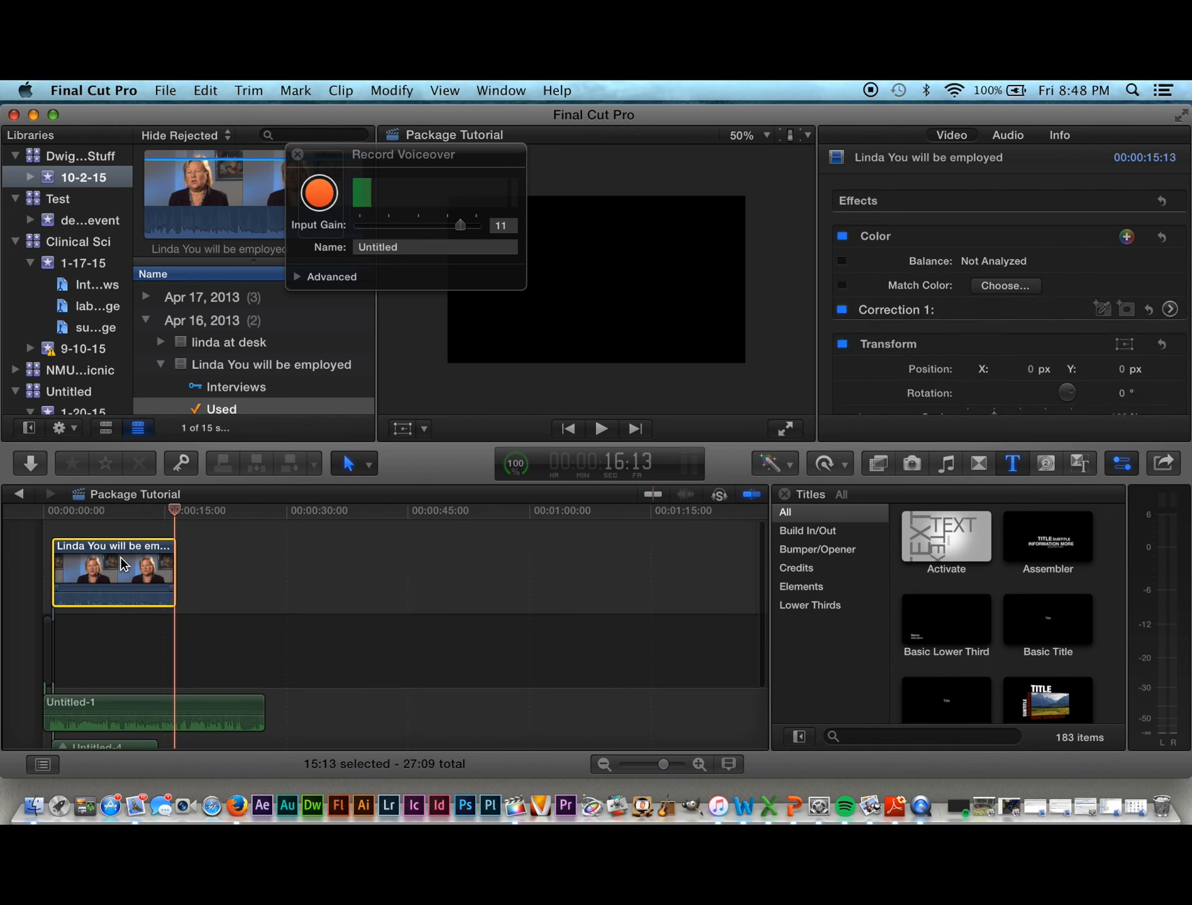
{"action": "left_click_drag", "start_coordinate": [120, 545], "coordinate": [258, 615]}
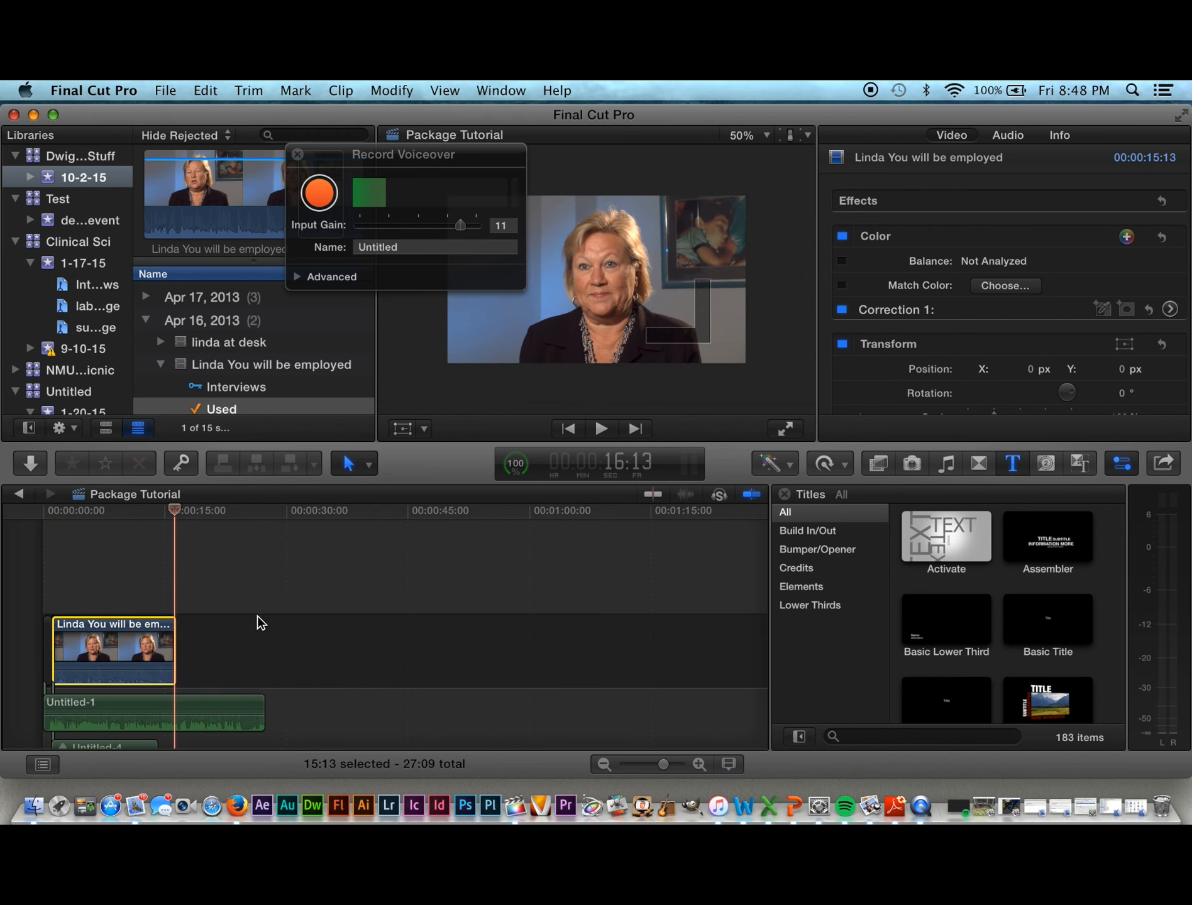
{"action": "left_click", "coordinate": [372, 465]}
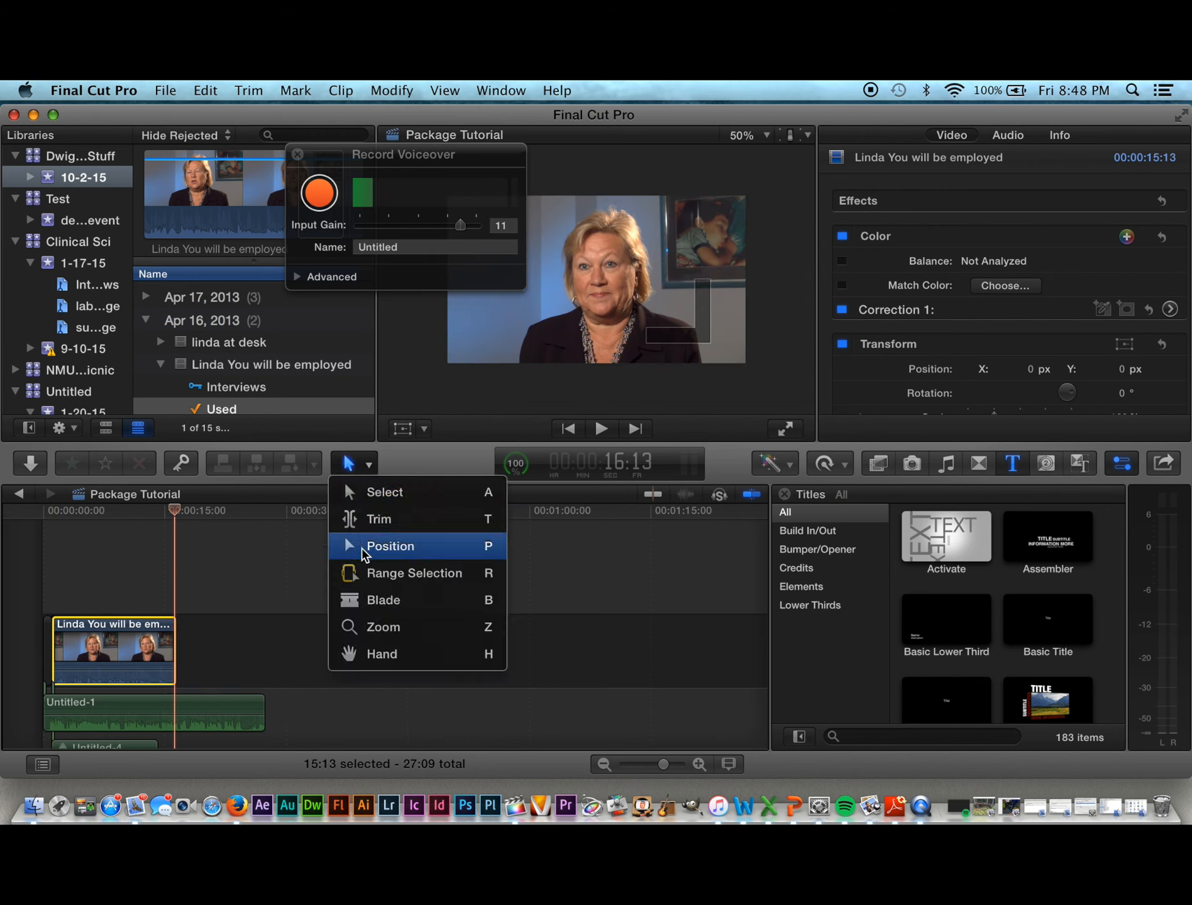
{"action": "left_click", "coordinate": [367, 544]}
{"action": "left_click_drag", "start_coordinate": [151, 625], "coordinate": [357, 637]}
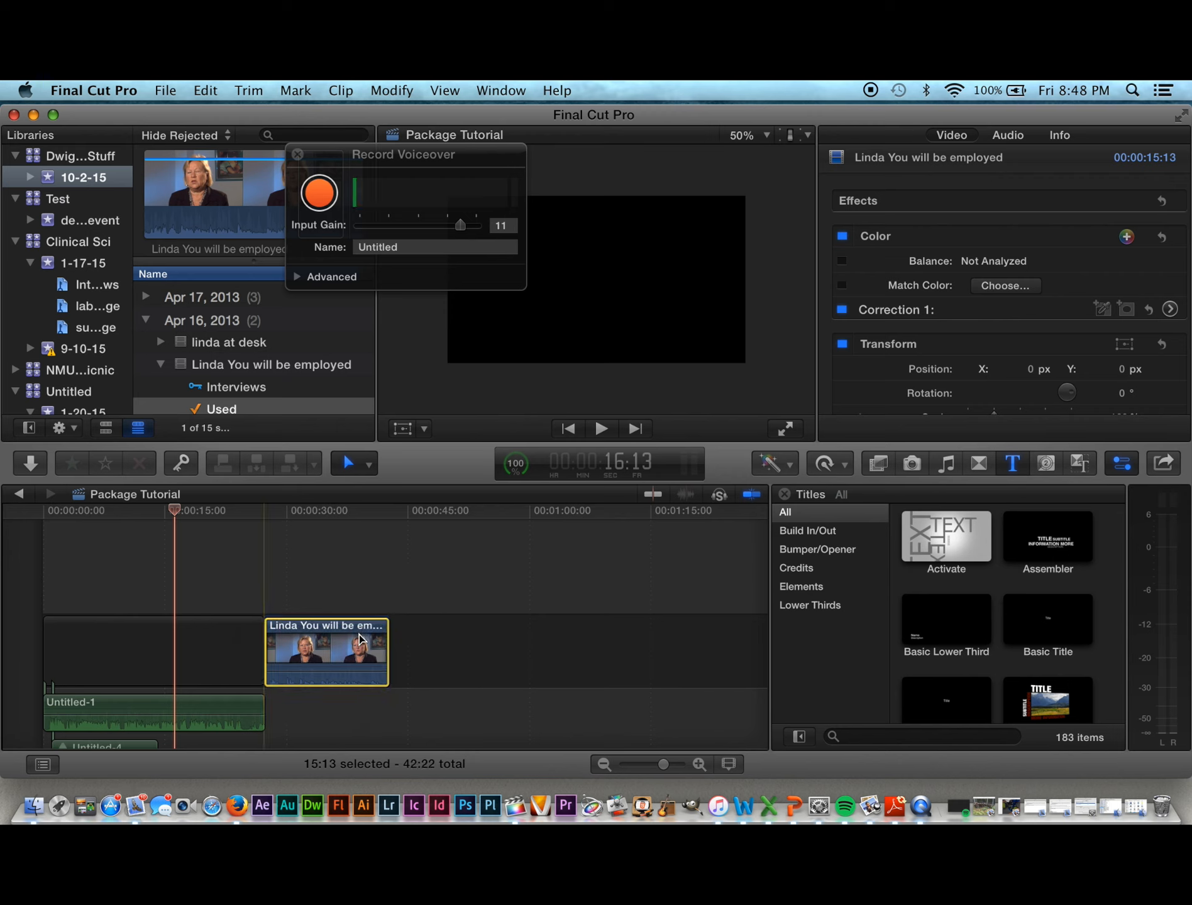
Step: Play the timeline from the start, then move Untitled-4 so it follows the interview
{"action": "left_click_drag", "start_coordinate": [175, 512], "coordinate": [41, 506]}
{"action": "key", "text": "alt+shift+a"}
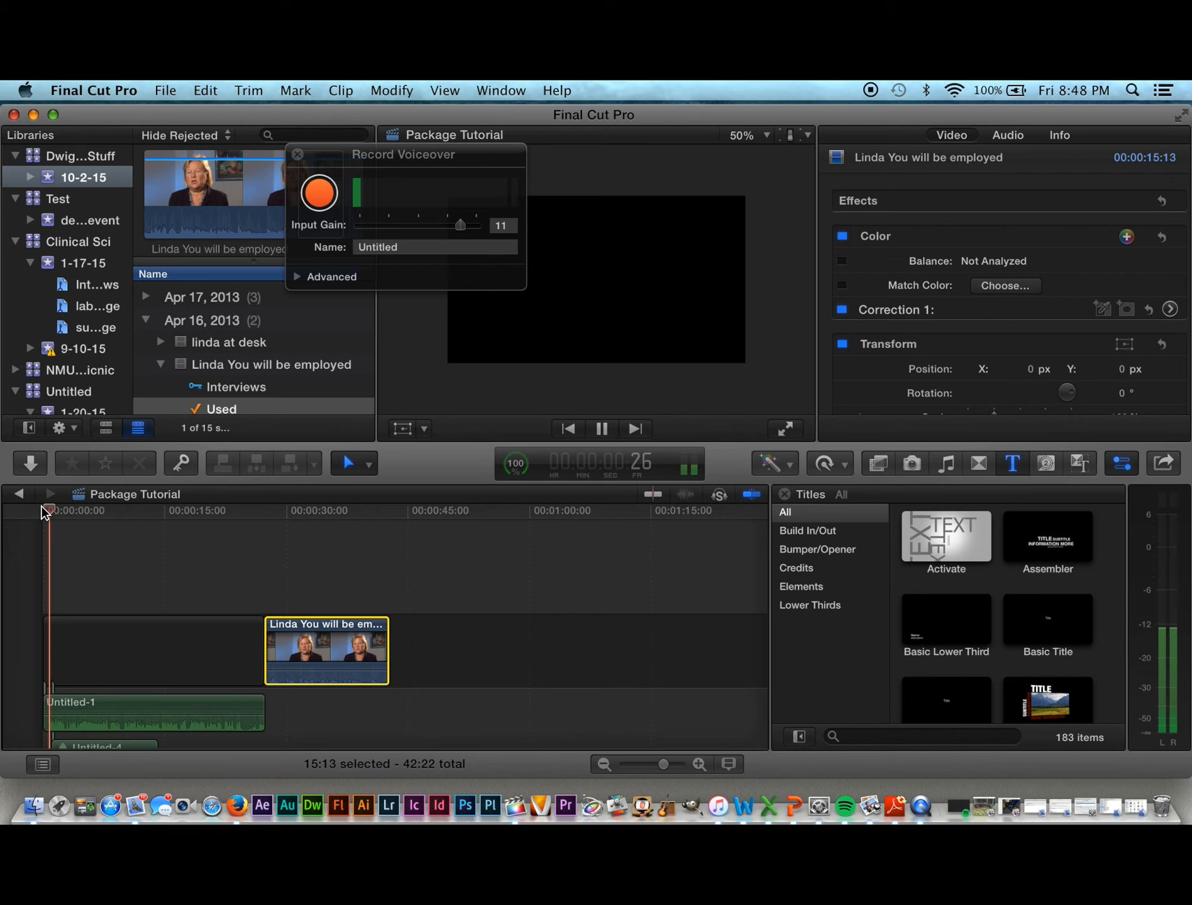
{"action": "key", "text": "space"}
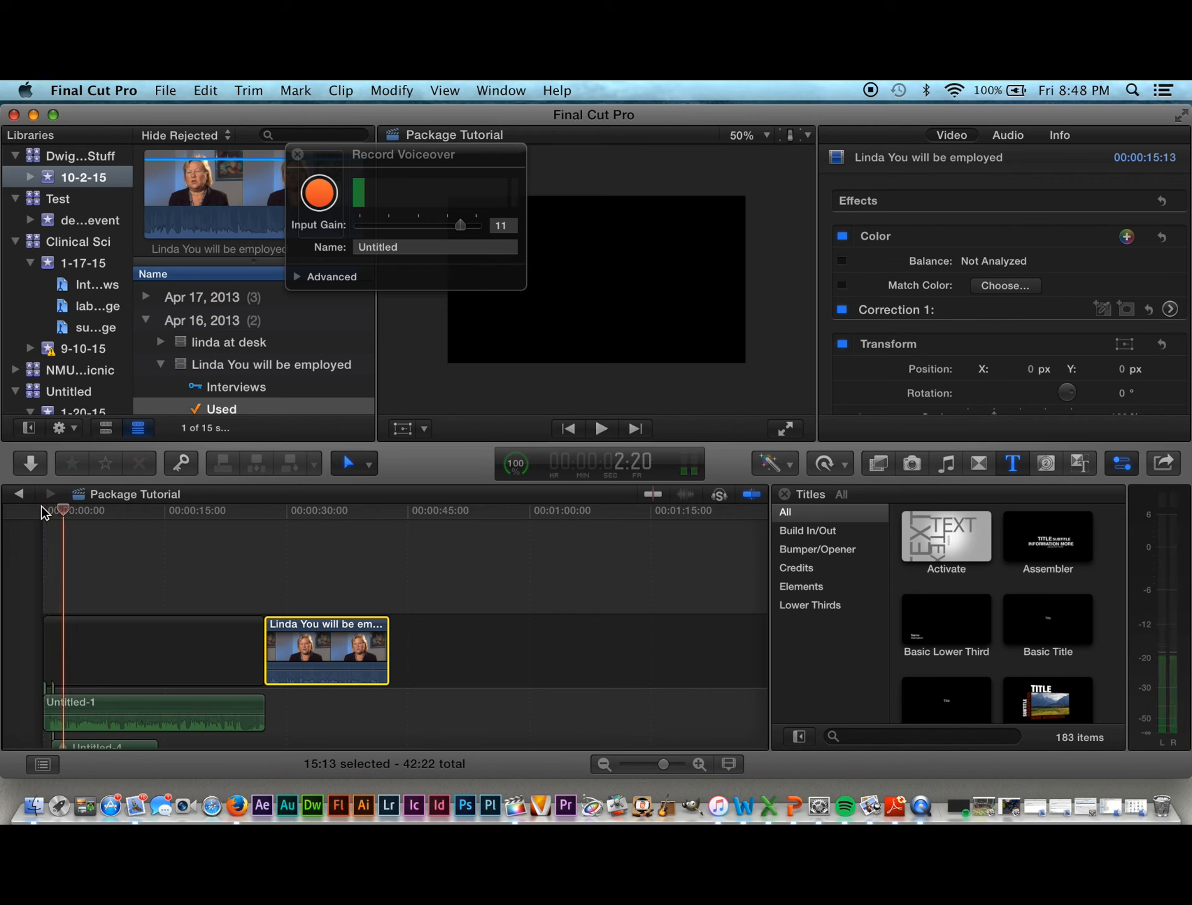
{"action": "scroll", "coordinate": [224, 668], "scroll_direction": "down", "scroll_amount": 2}
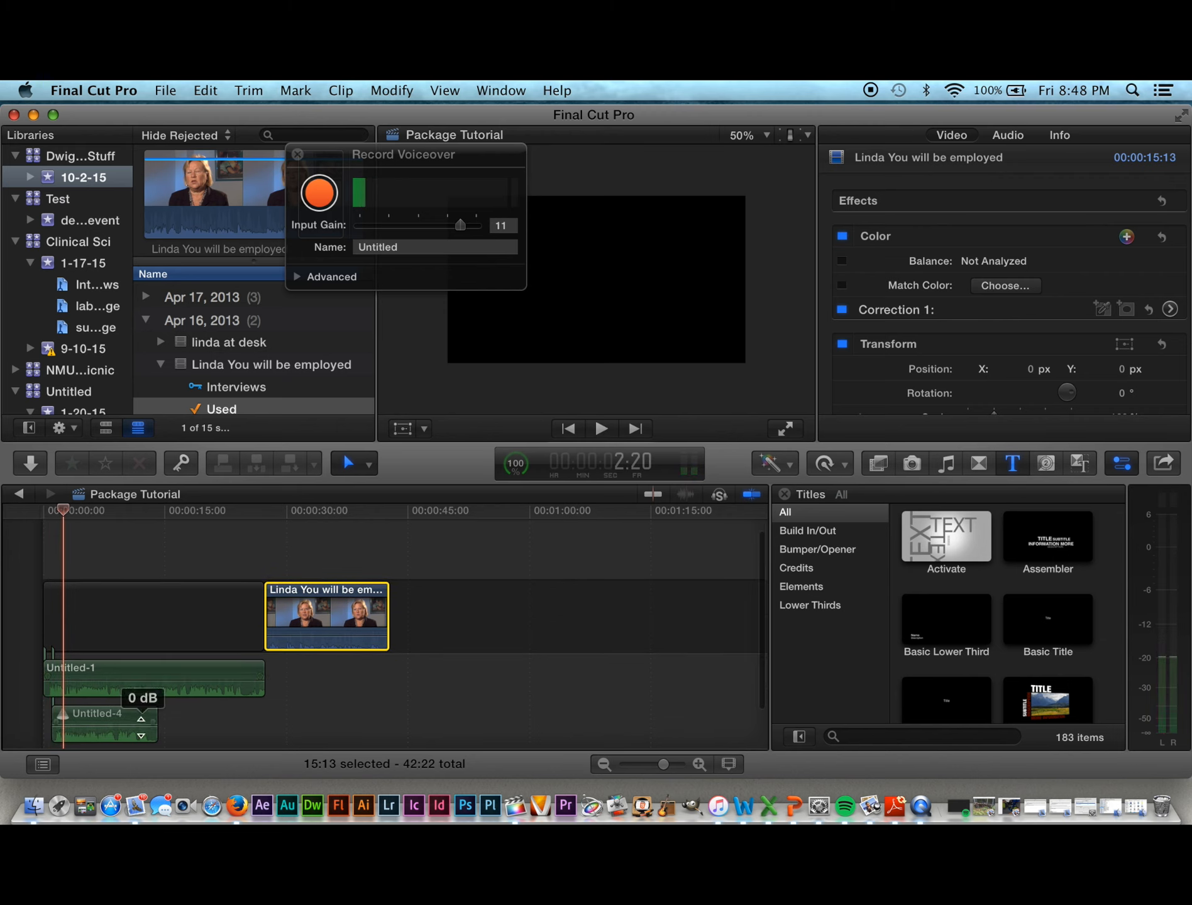
{"action": "left_click", "coordinate": [143, 715]}
{"action": "left_click_drag", "start_coordinate": [143, 715], "coordinate": [479, 673]}
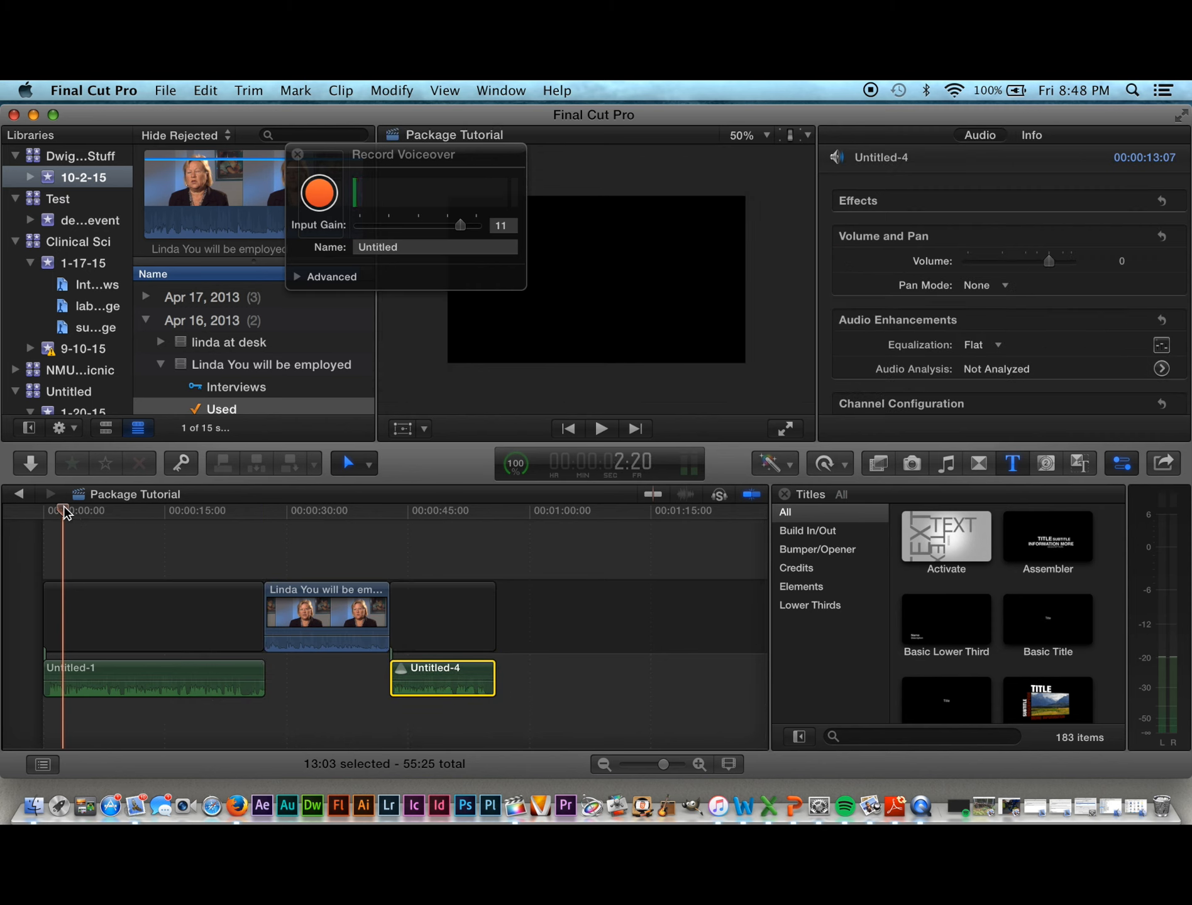
{"action": "left_click_drag", "start_coordinate": [65, 512], "coordinate": [146, 514]}
Step: Trim Untitled-1's end to the playhead near 21 seconds and slide the interview clip left to meet it
{"action": "key", "text": "space"}
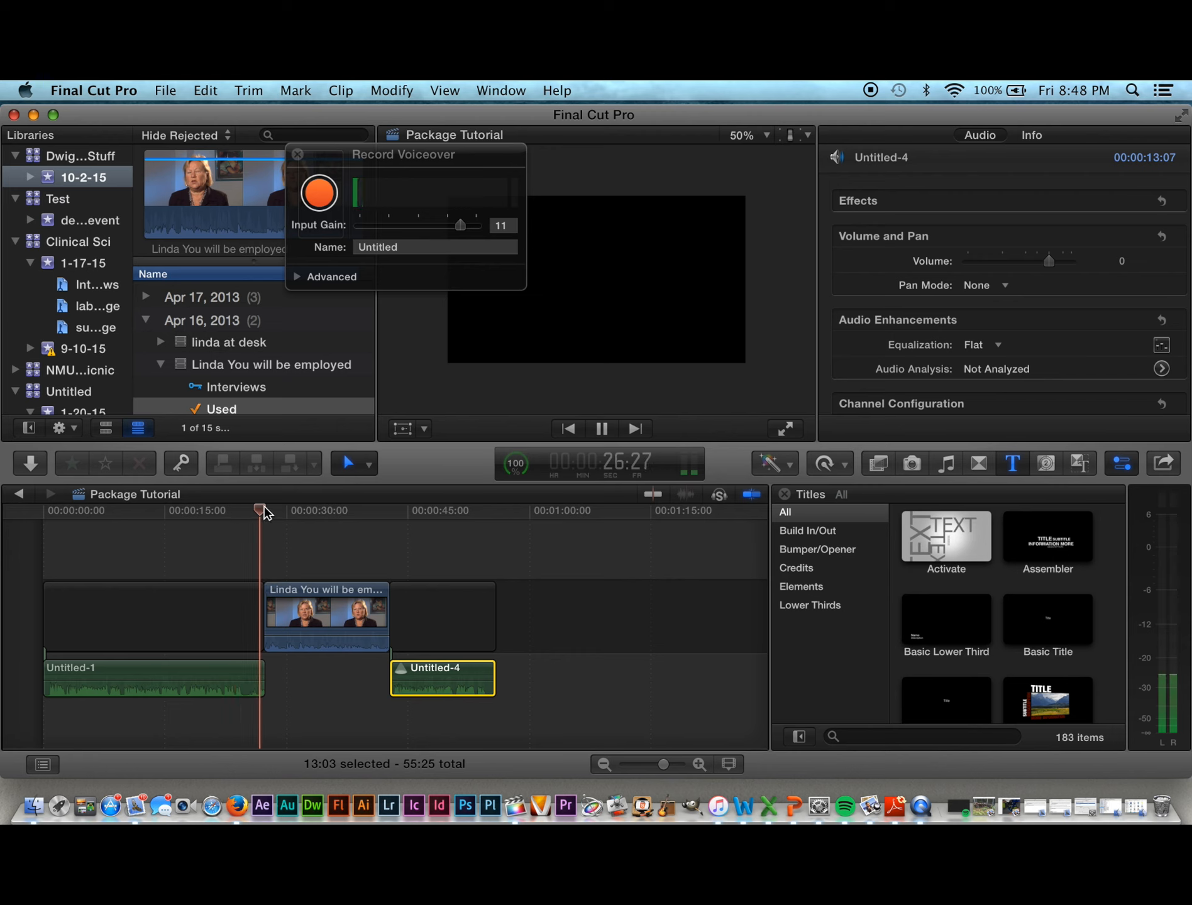
{"action": "left_click", "coordinate": [233, 510]}
{"action": "left_click_drag", "start_coordinate": [233, 511], "coordinate": [214, 505]}
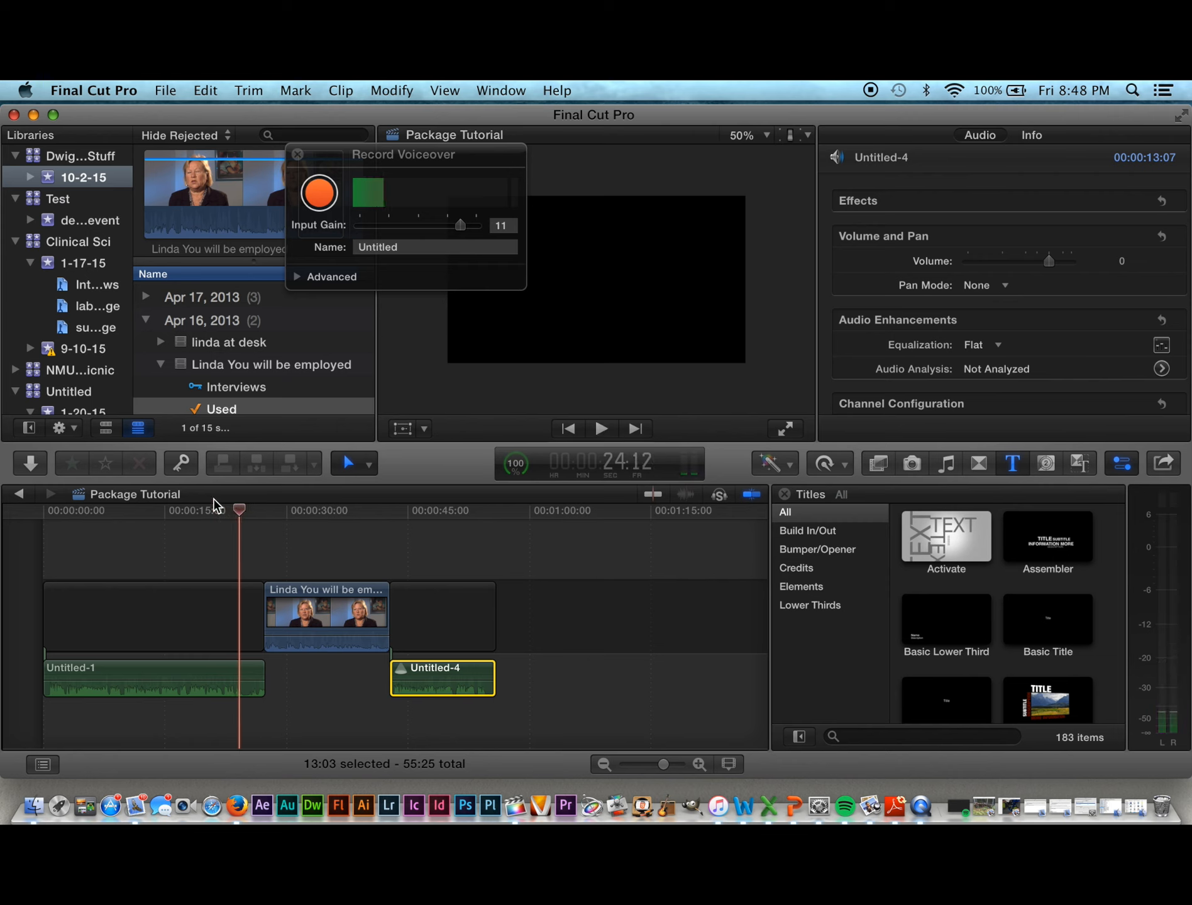
{"action": "left_click_drag", "start_coordinate": [261, 682], "coordinate": [241, 679]}
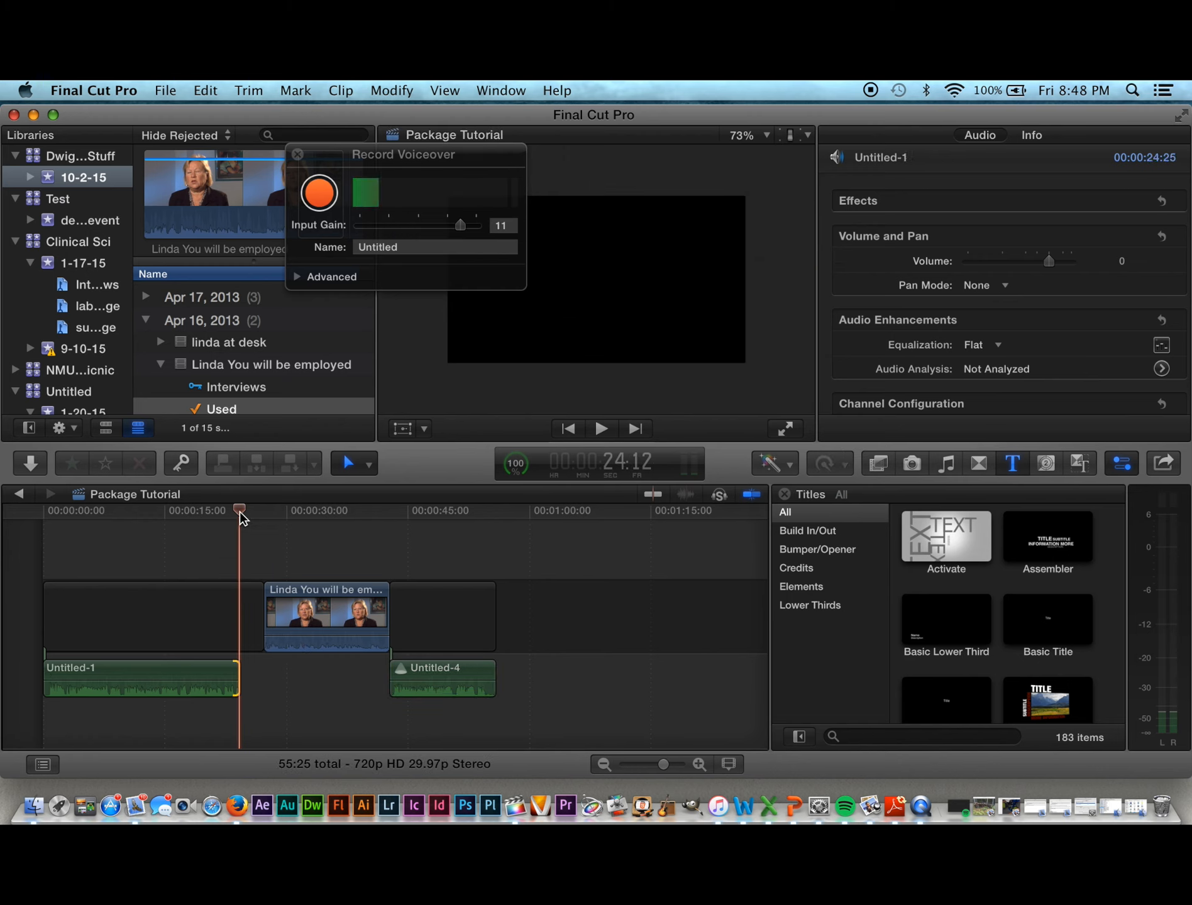
{"action": "left_click_drag", "start_coordinate": [242, 516], "coordinate": [212, 514]}
{"action": "key", "text": "space"}
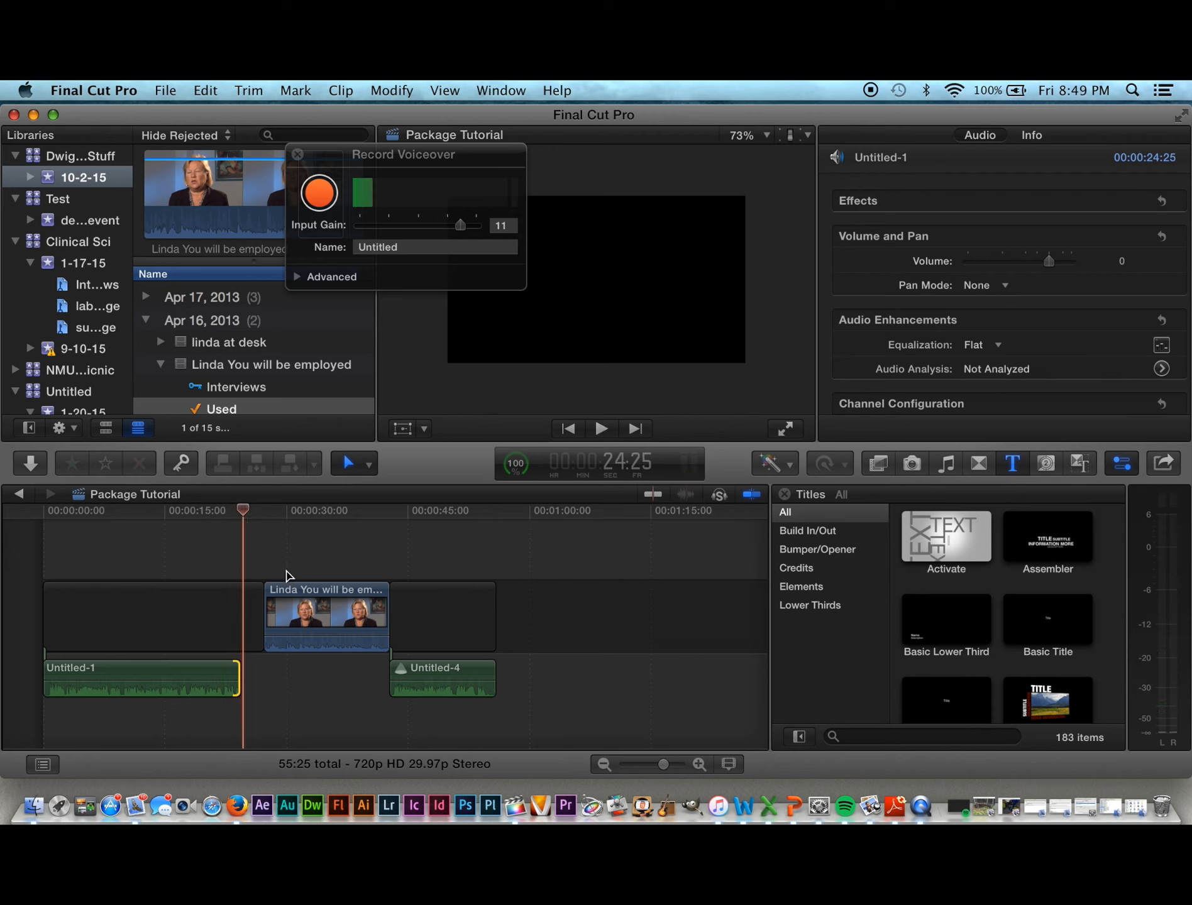
{"action": "left_click_drag", "start_coordinate": [294, 594], "coordinate": [261, 593]}
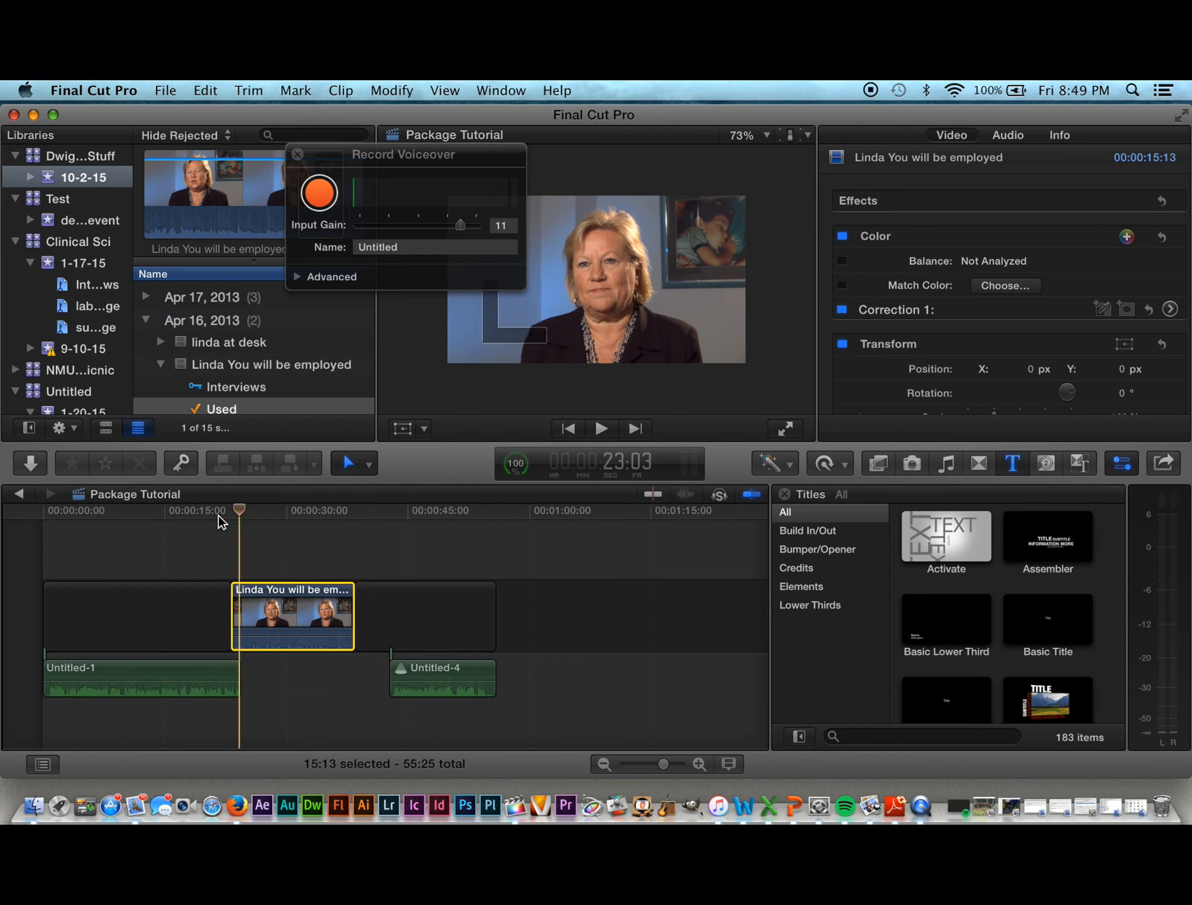
Step: Play through the voiceover-to-interview cut and zoom the timeline in around it
{"action": "left_click", "coordinate": [216, 514]}
{"action": "key", "text": "space"}
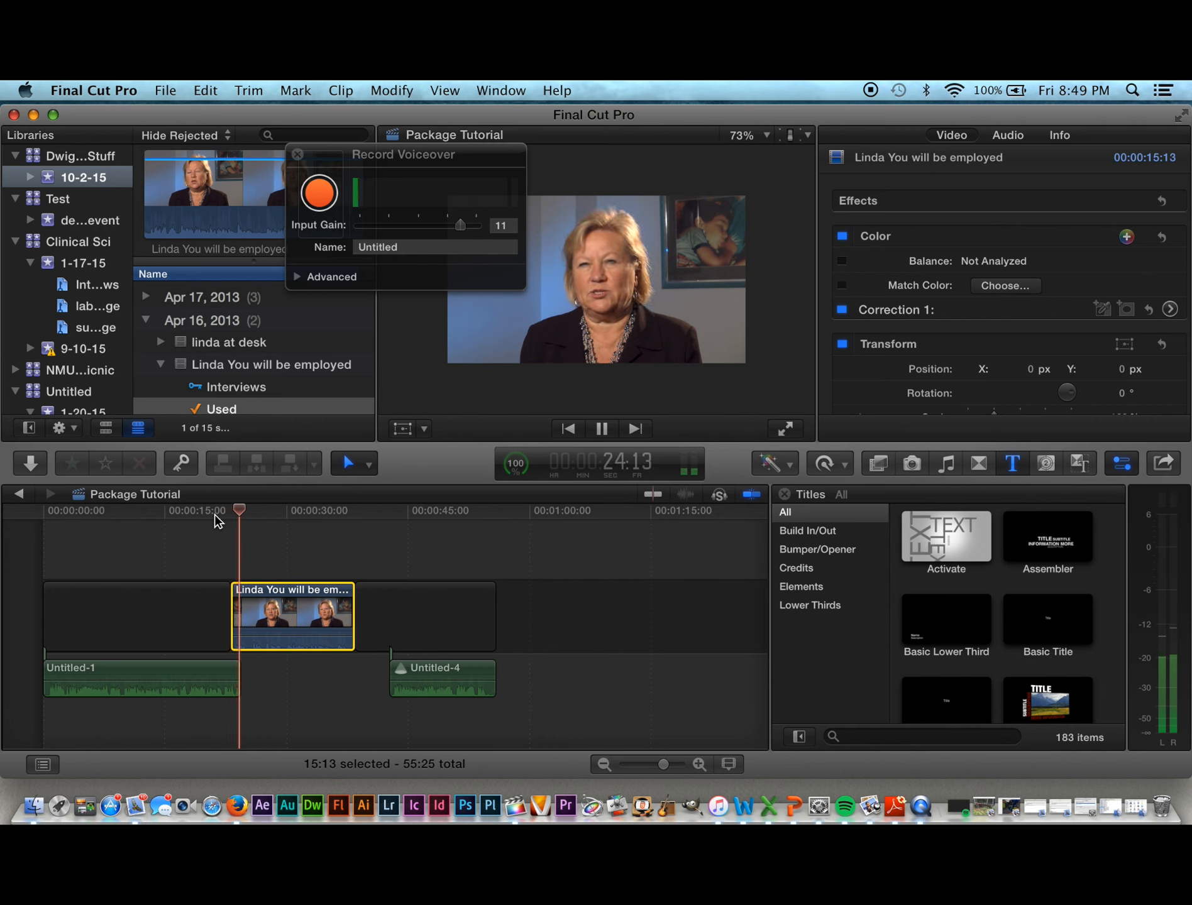
{"action": "key", "text": "space"}
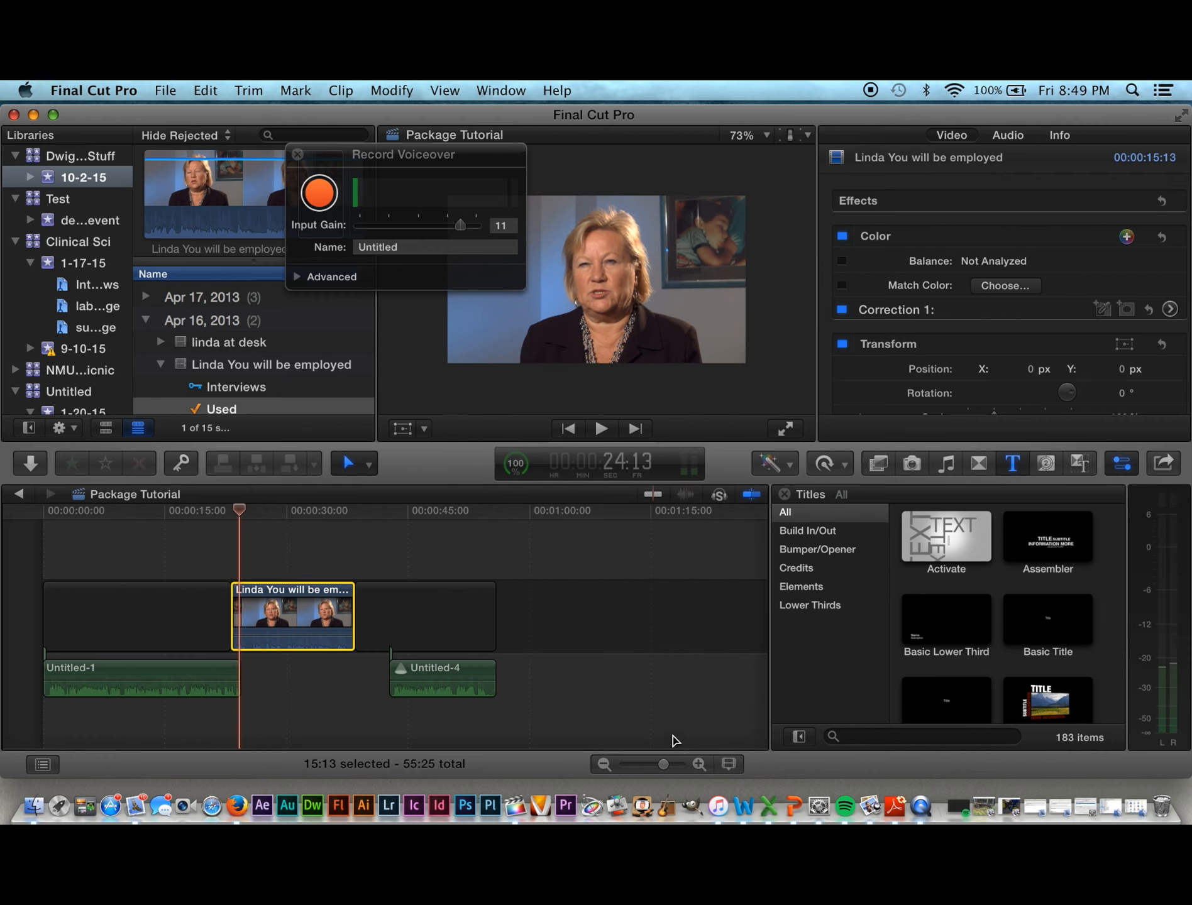
{"action": "key", "text": "super+equal"}
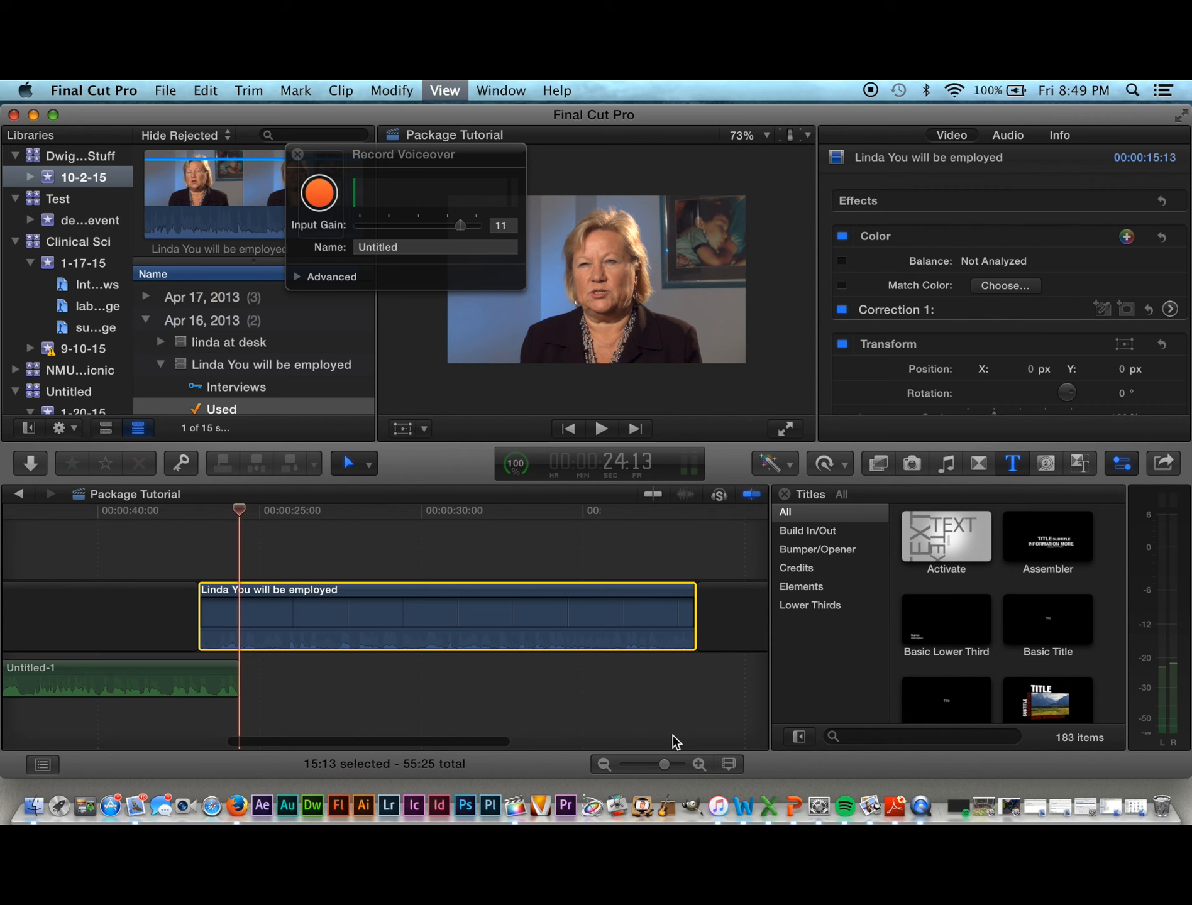
{"action": "key", "text": "super+equal"}
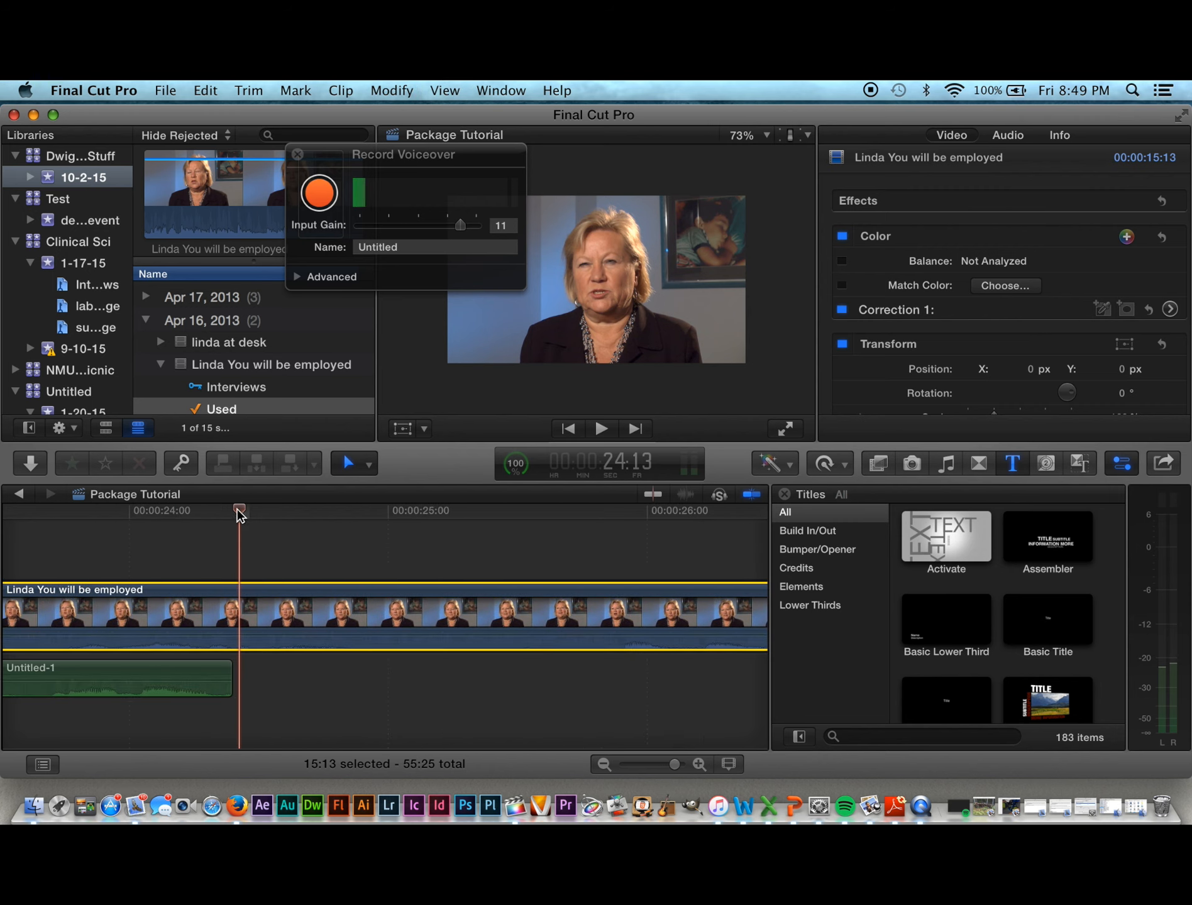
{"action": "left_click_drag", "start_coordinate": [239, 514], "coordinate": [123, 558]}
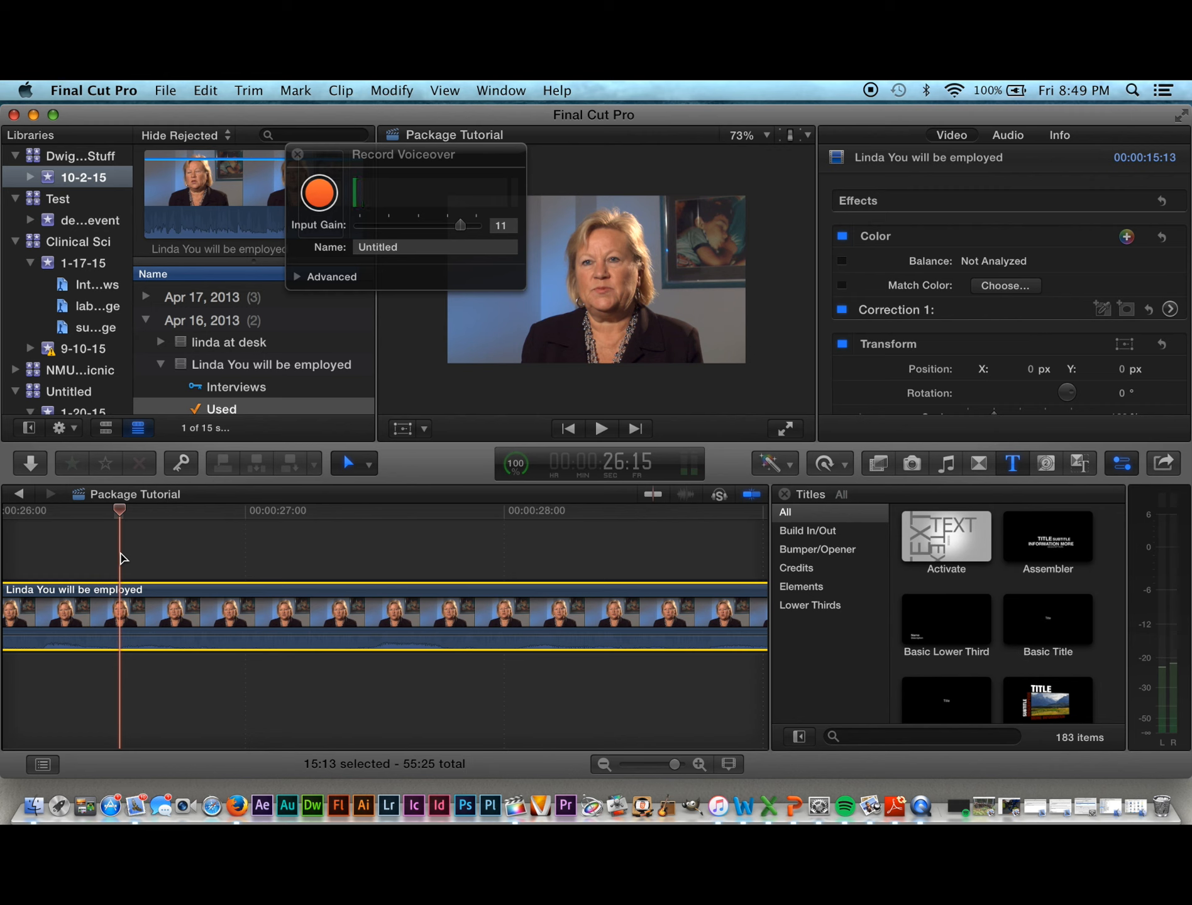
{"action": "key", "text": "super+minus"}
{"action": "key", "text": "super+minus"}
{"action": "key", "text": "super+minus"}
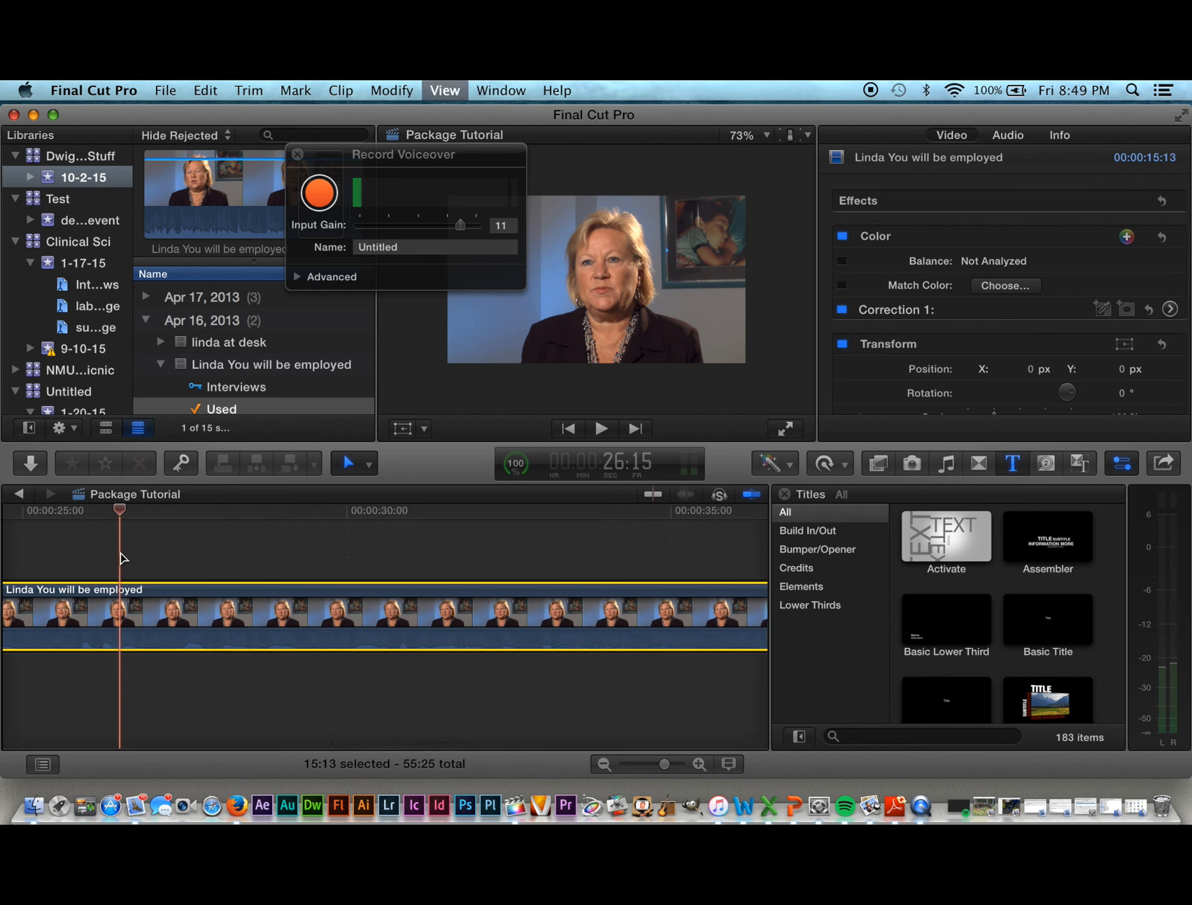
{"action": "key", "text": "super+equal"}
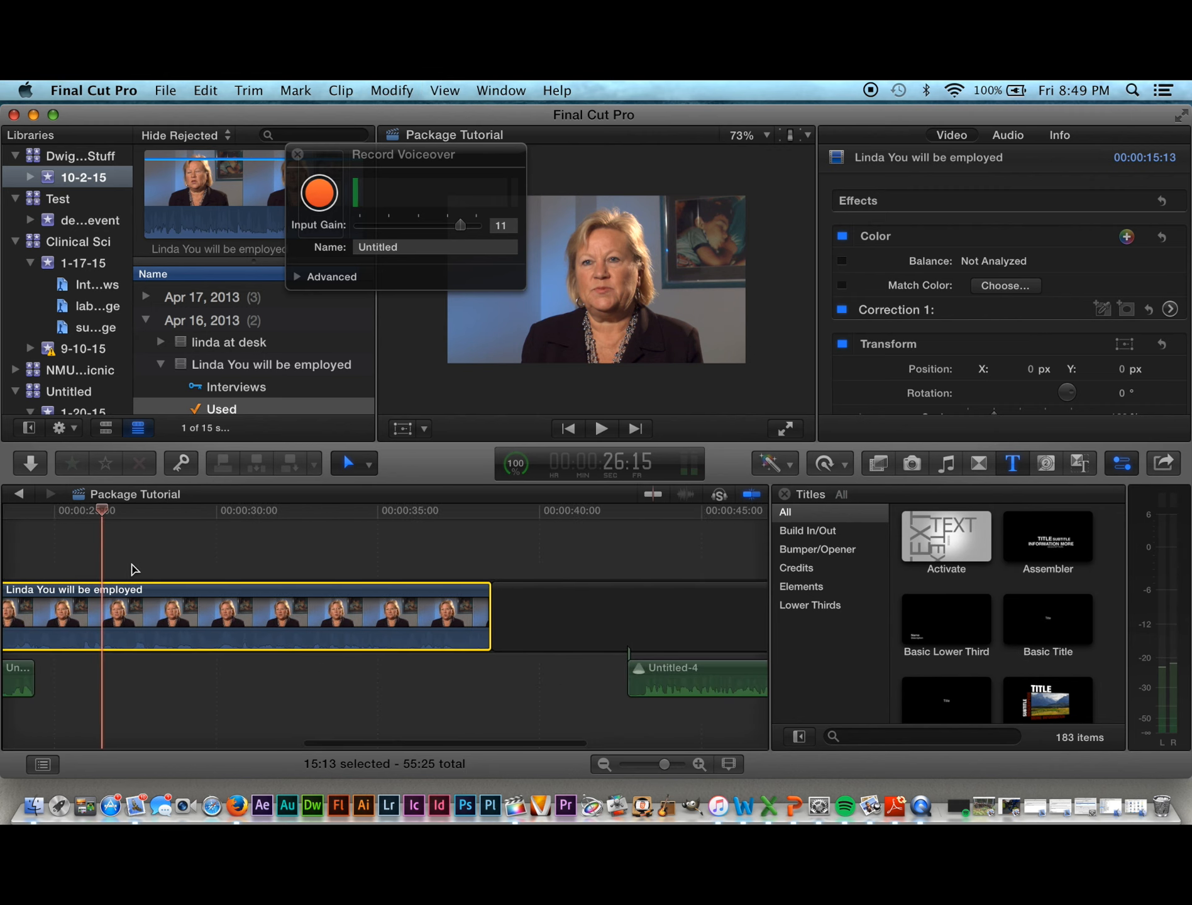
Step: Scrub and step the playhead frame by frame to the interview's end, then replay from about 22 seconds
{"action": "left_click_drag", "start_coordinate": [103, 515], "coordinate": [594, 641]}
{"action": "left_click_drag", "start_coordinate": [723, 651], "coordinate": [255, 657]}
{"action": "key", "text": "Left"}
{"action": "key", "text": "Left"}
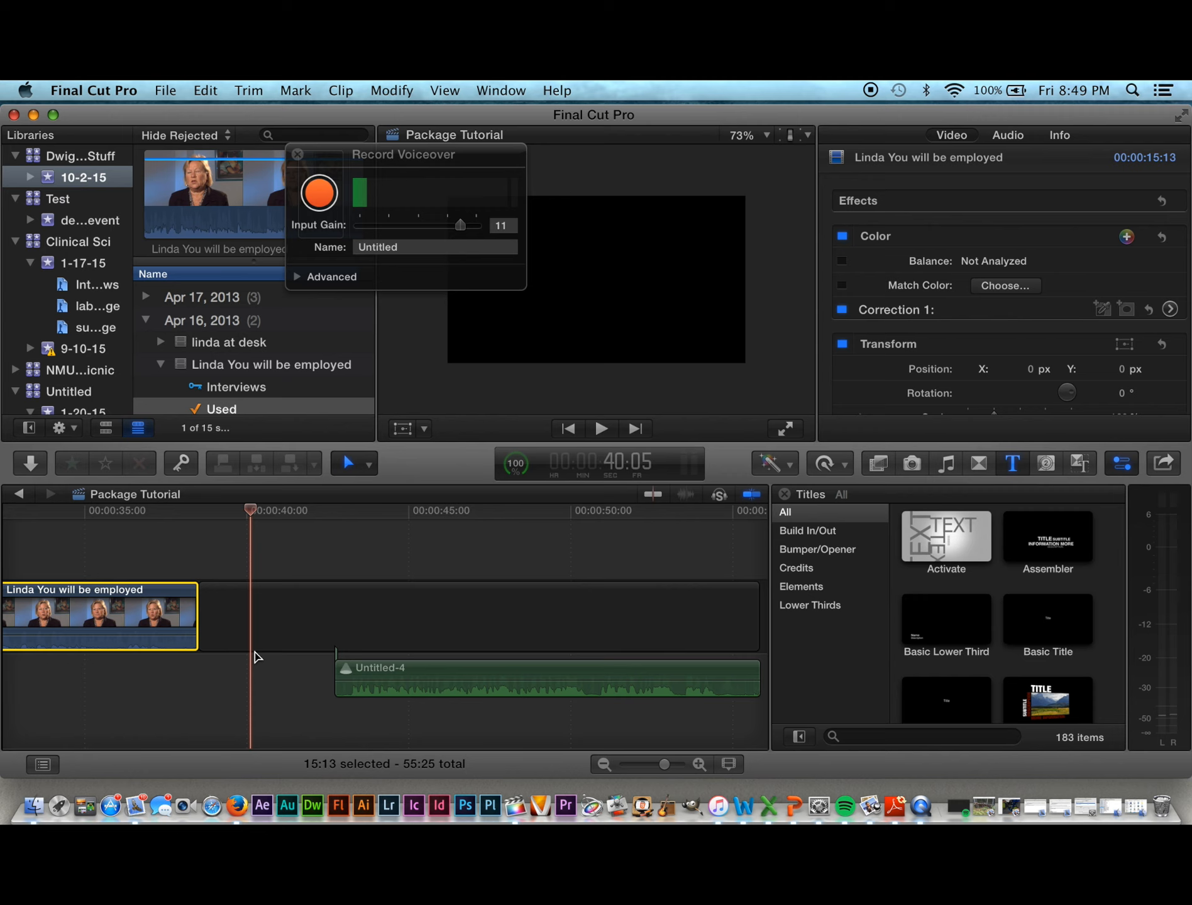
{"action": "key", "text": "Left"}
{"action": "key", "text": "Left"}
{"action": "key", "text": "Left"}
{"action": "key", "text": "Left"}
{"action": "key", "text": "Left"}
{"action": "key", "text": "Left"}
{"action": "key", "text": "Left"}
{"action": "key", "text": "Left"}
{"action": "key", "text": "Left"}
{"action": "key", "text": "Left"}
{"action": "key", "text": "Left"}
{"action": "key", "text": "Left"}
{"action": "key", "text": "Left"}
{"action": "key", "text": "Left"}
{"action": "key", "text": "Left"}
{"action": "key", "text": "Left"}
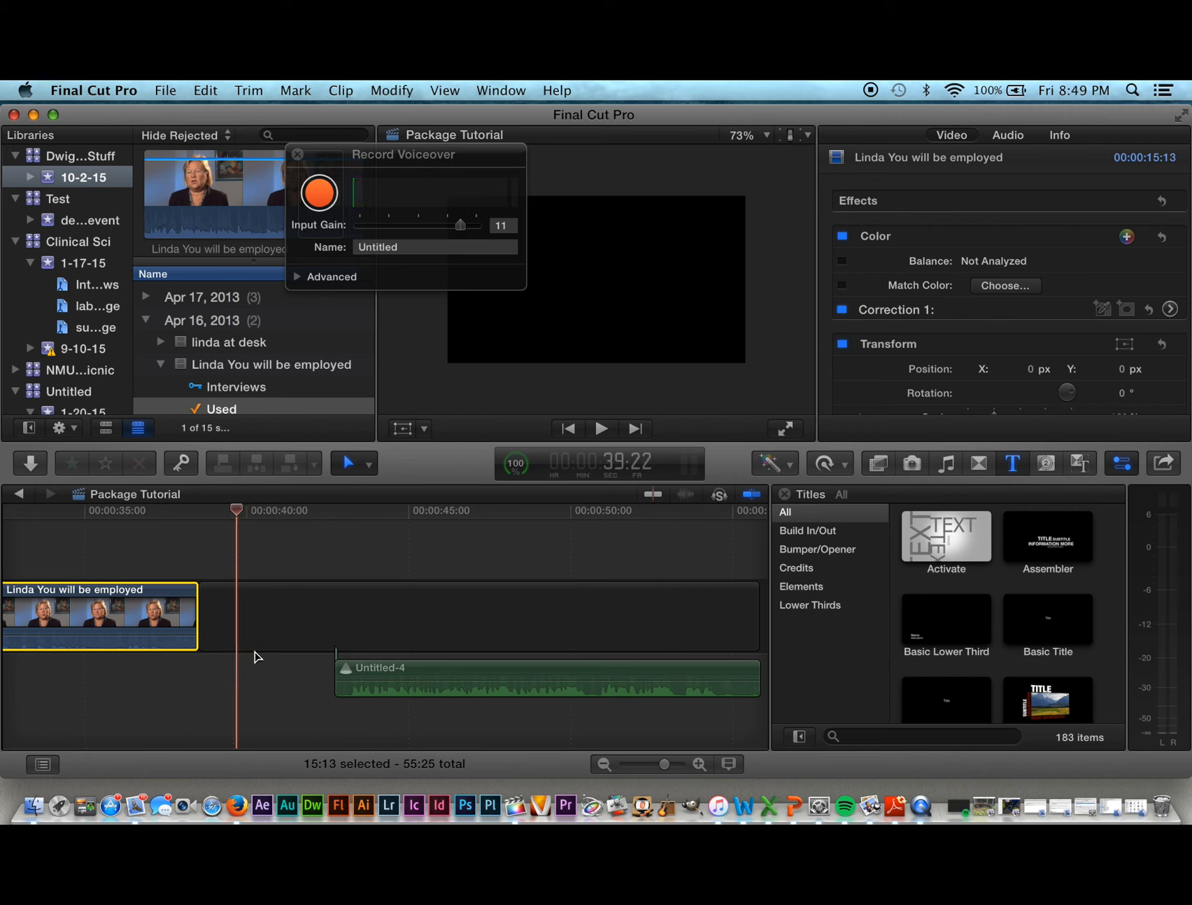
{"action": "key", "text": "Left"}
{"action": "key", "text": "Left"}
{"action": "key", "text": "Left"}
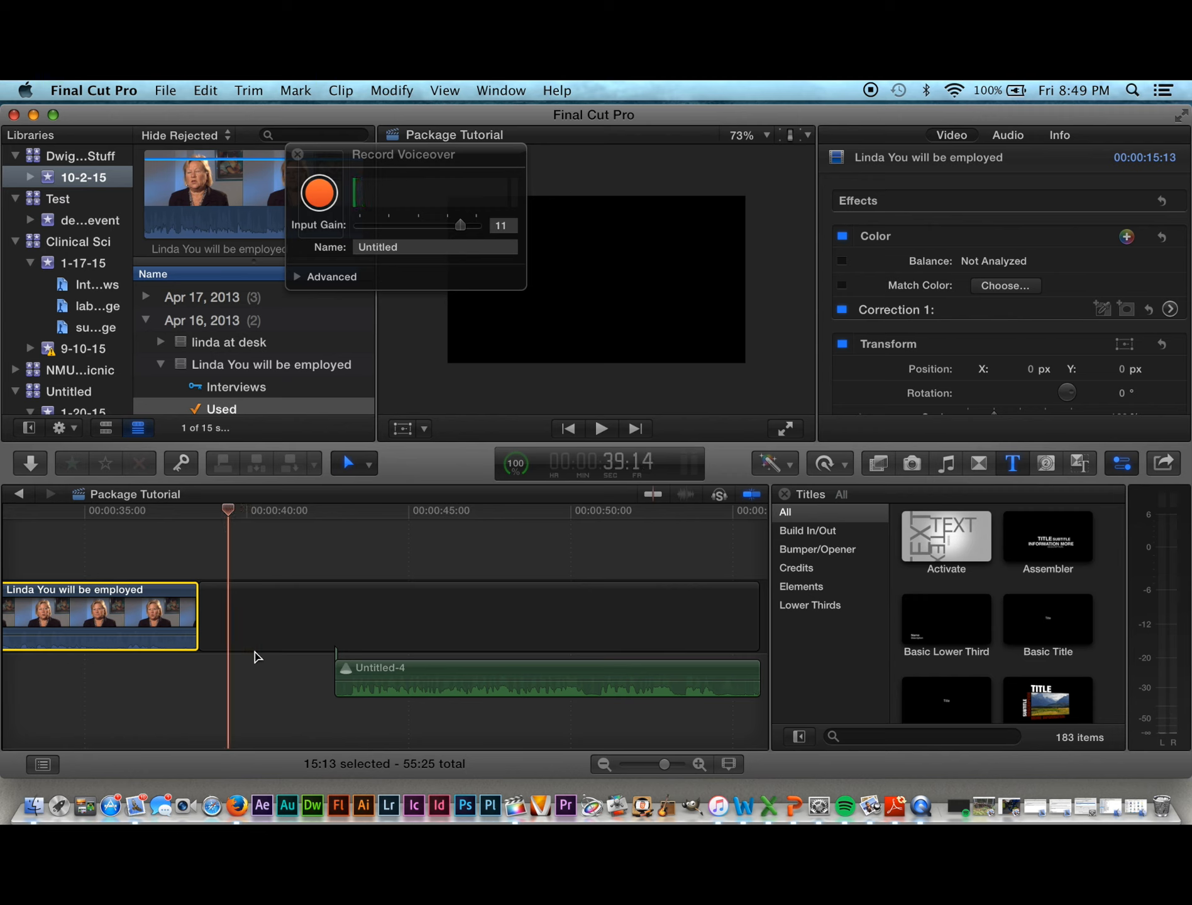
{"action": "key", "text": "Left"}
{"action": "key", "text": "Left"}
{"action": "key", "text": "Left"}
{"action": "key", "text": "Left"}
{"action": "key", "text": "Left"}
{"action": "key", "text": "Left"}
{"action": "key", "text": "Left"}
{"action": "key", "text": "Left"}
{"action": "key", "text": "Left"}
{"action": "key", "text": "Left"}
{"action": "key", "text": "Left"}
{"action": "key", "text": "Left"}
{"action": "key", "text": "Left"}
{"action": "key", "text": "Left"}
{"action": "key", "text": "Left"}
{"action": "key", "text": "Left"}
{"action": "key", "text": "Left"}
{"action": "key", "text": "Left"}
{"action": "key", "text": "Left"}
{"action": "key", "text": "Left"}
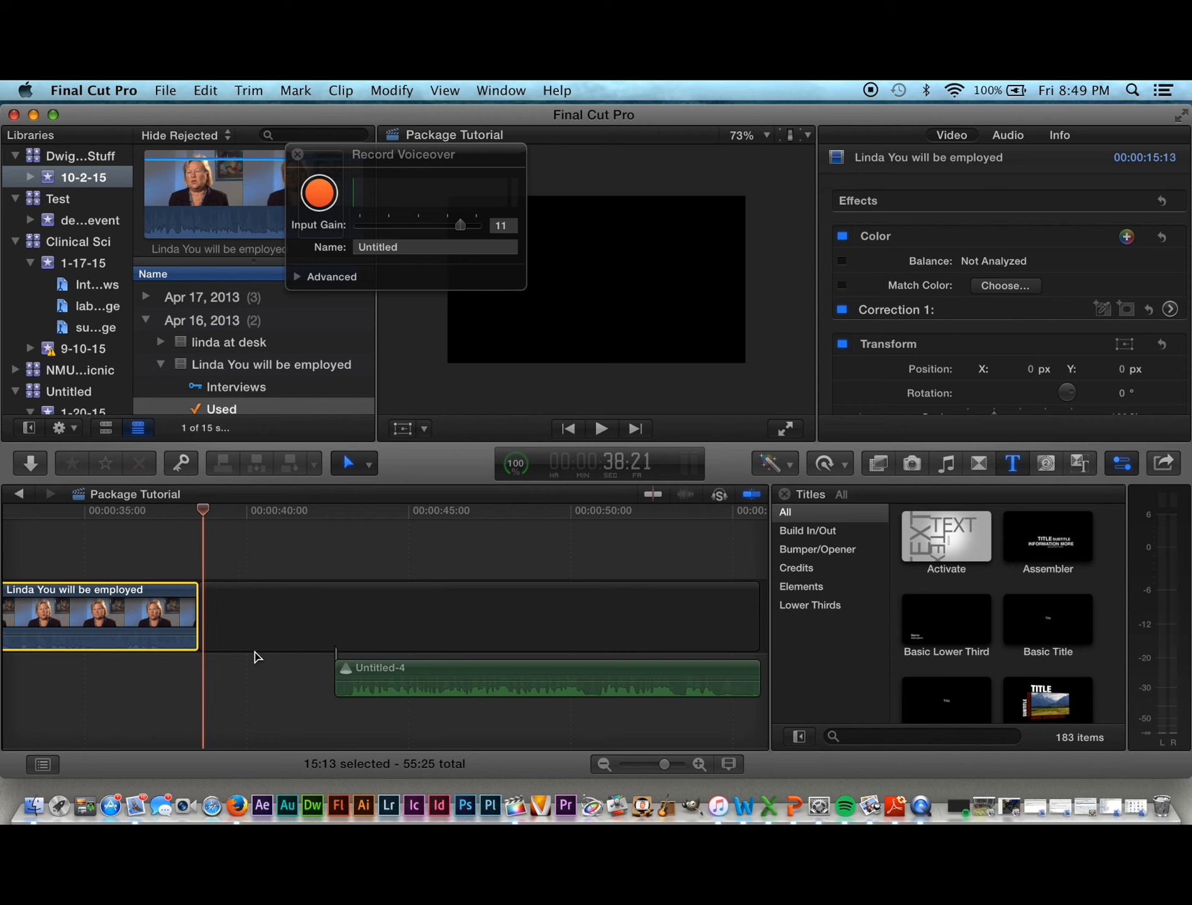
{"action": "key", "text": "Left"}
{"action": "key", "text": "Left"}
{"action": "key", "text": "Left"}
{"action": "key", "text": "Left"}
{"action": "key", "text": "Left"}
{"action": "key", "text": "Left"}
{"action": "key", "text": "Left"}
{"action": "key", "text": "Left"}
{"action": "key", "text": "Left"}
{"action": "key", "text": "Left"}
{"action": "key", "text": "Left"}
{"action": "key", "text": "Left"}
{"action": "key", "text": "Left"}
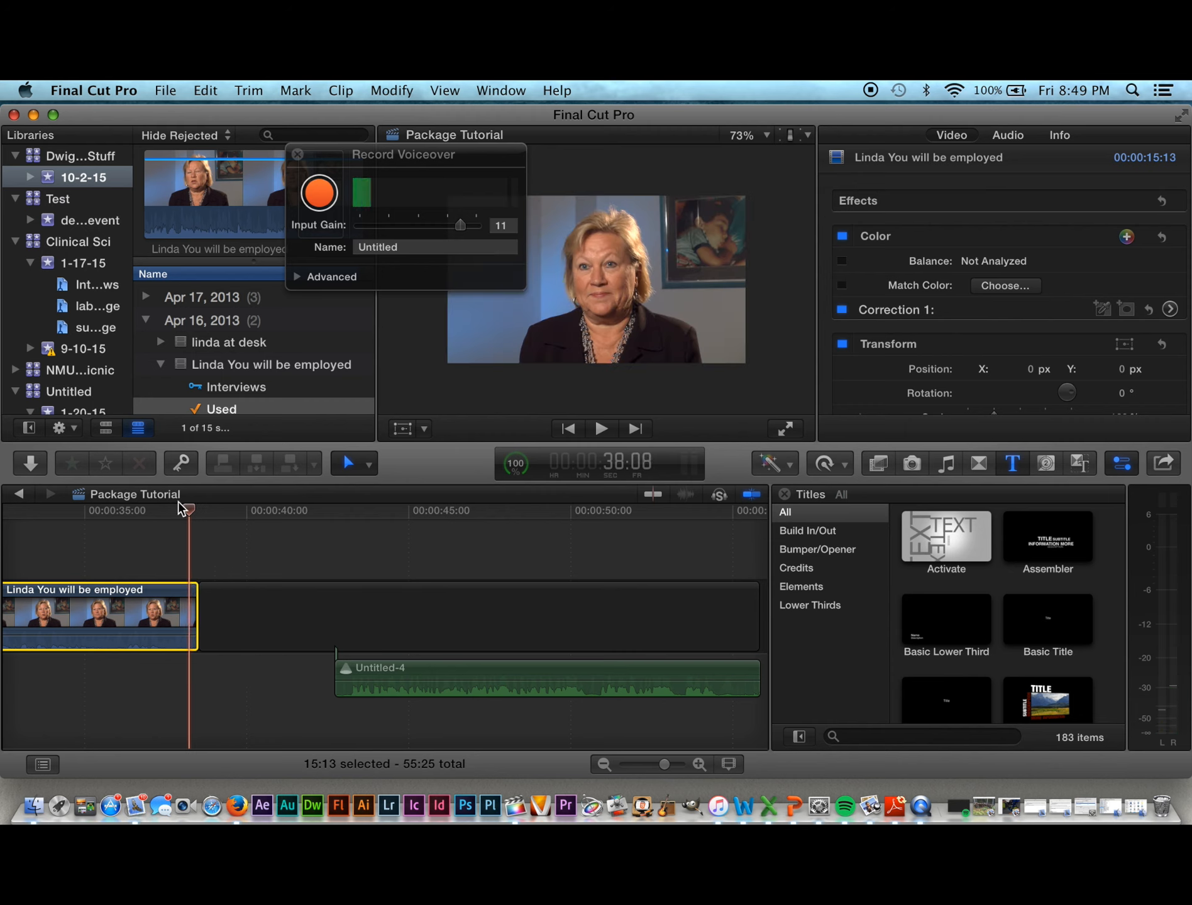
{"action": "left_click_drag", "start_coordinate": [193, 514], "coordinate": [53, 520]}
{"action": "key", "text": "space"}
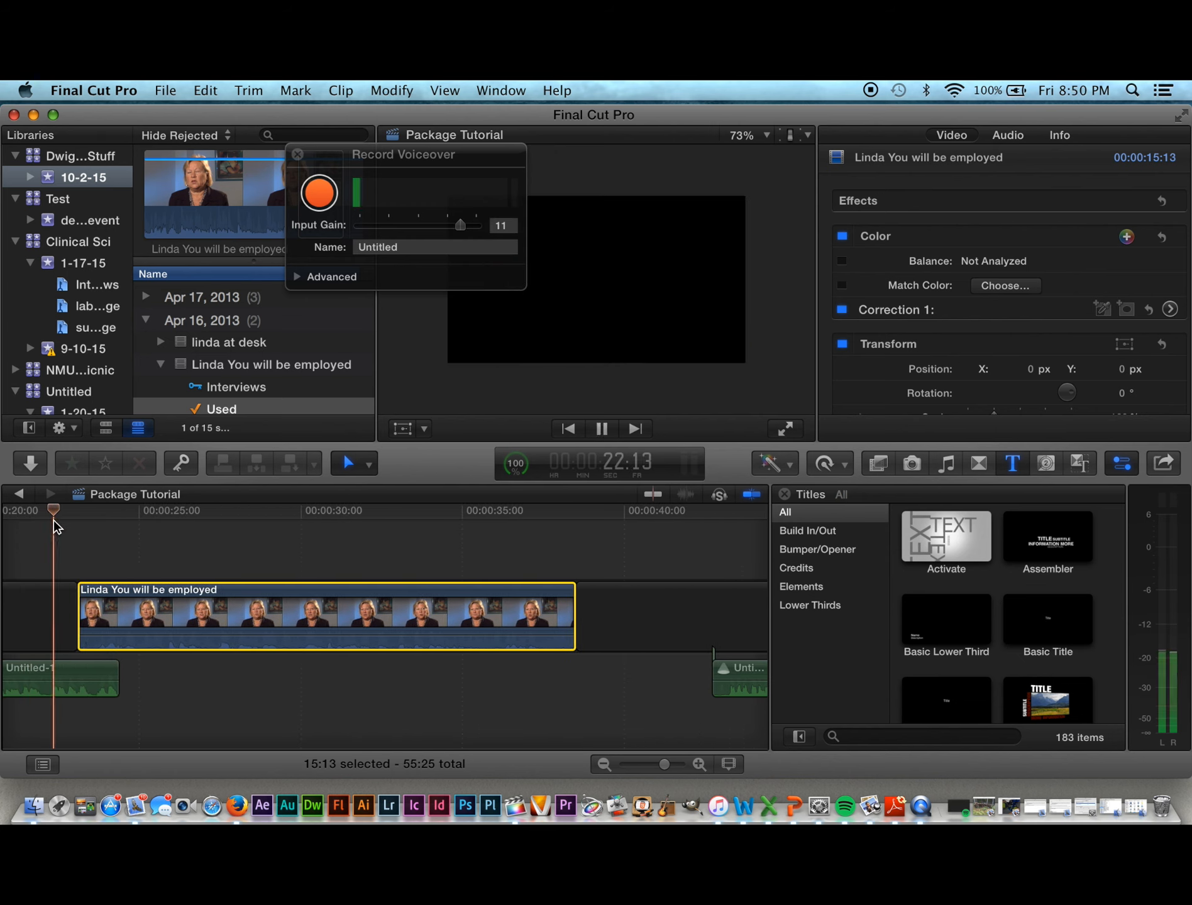
{"action": "key", "text": "space"}
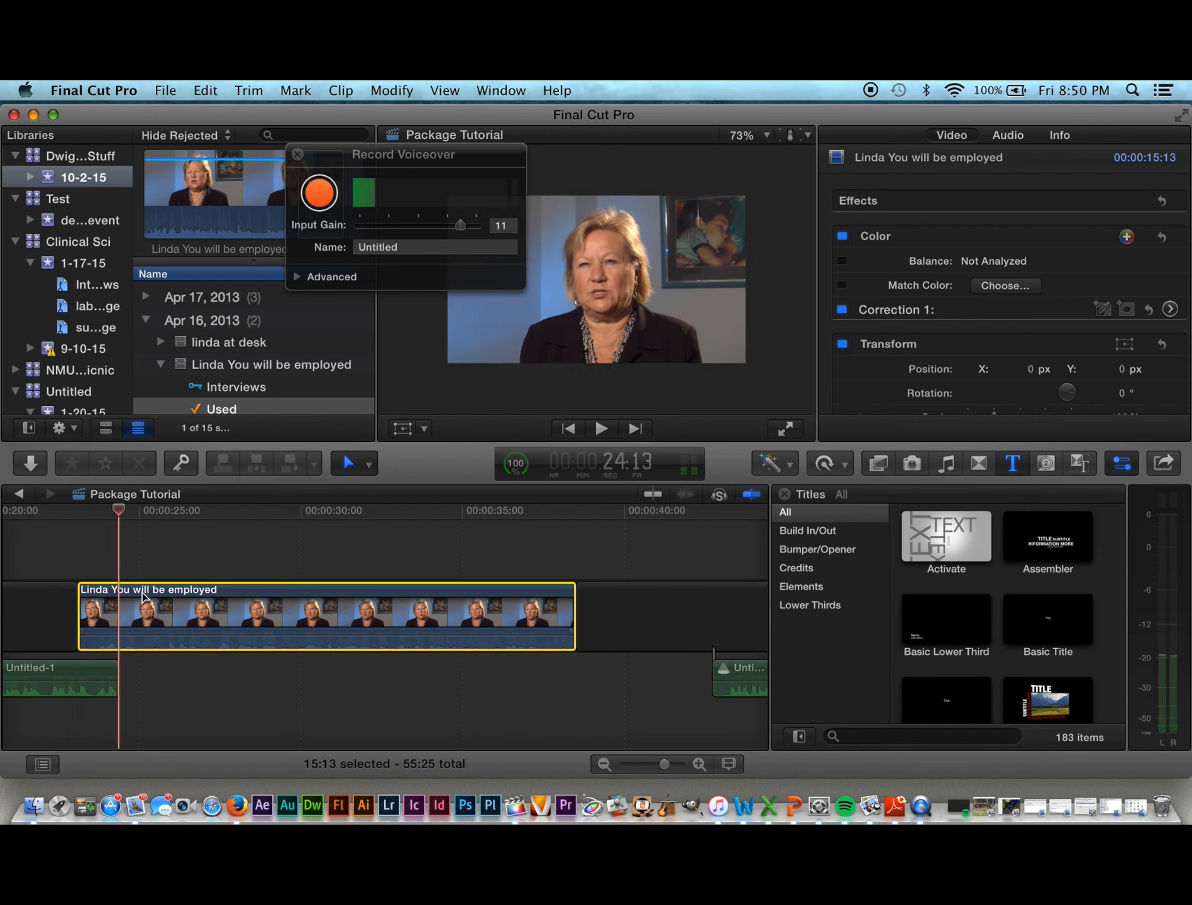
Step: Shift the interview clip right to the playhead, review the cut, and raise its volume about 1 dB
{"action": "left_click_drag", "start_coordinate": [149, 591], "coordinate": [191, 592]}
{"action": "left_click_drag", "start_coordinate": [106, 507], "coordinate": [42, 501]}
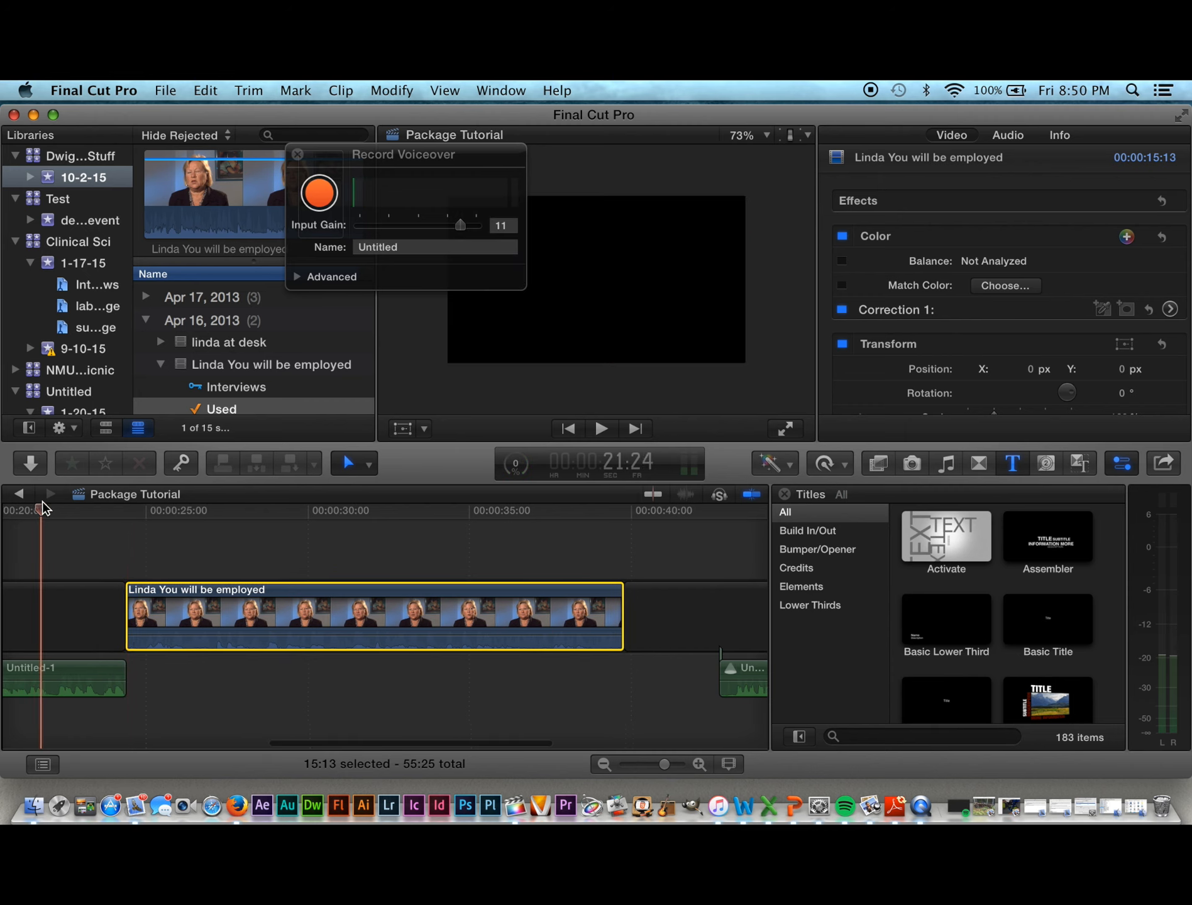
{"action": "key", "text": "space"}
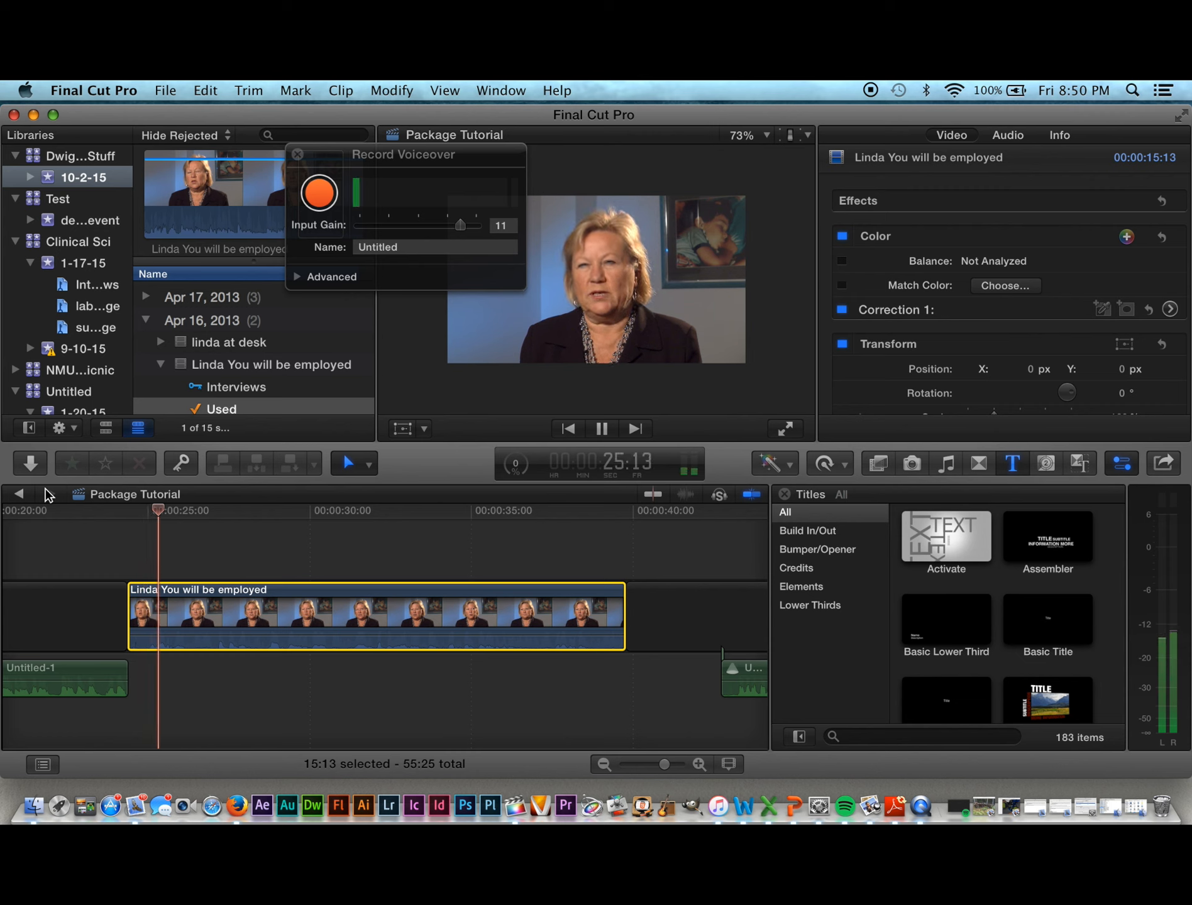
{"action": "key", "text": "space"}
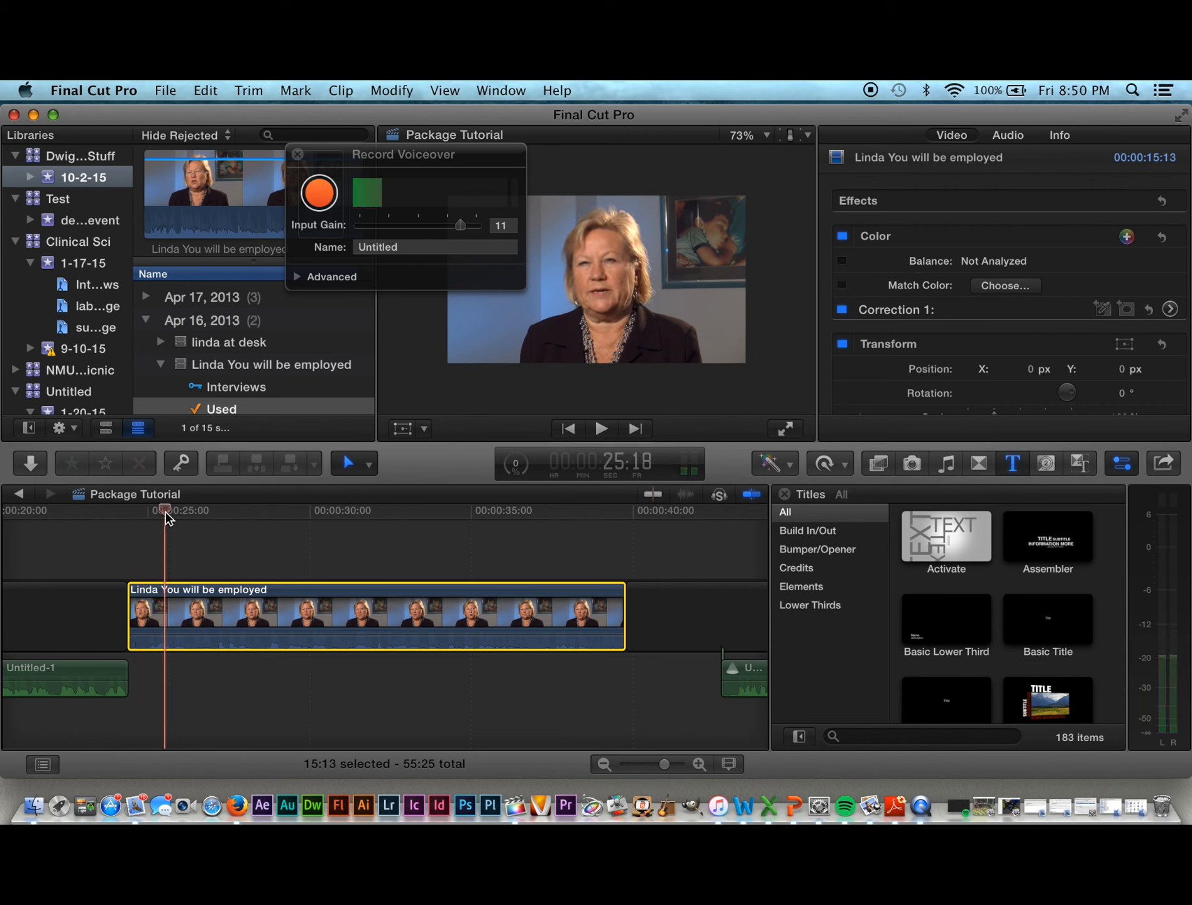
{"action": "left_click_drag", "start_coordinate": [168, 519], "coordinate": [139, 523]}
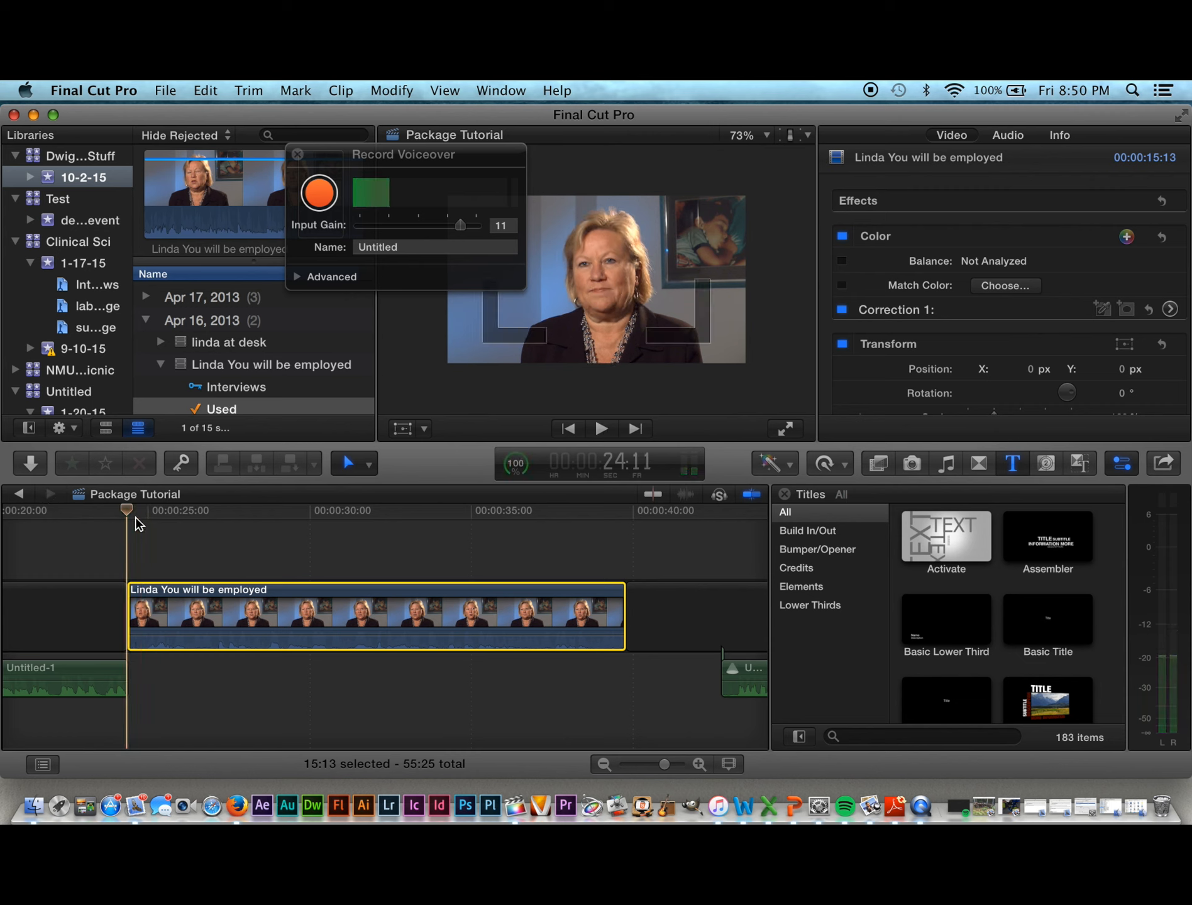
{"action": "key", "text": "space"}
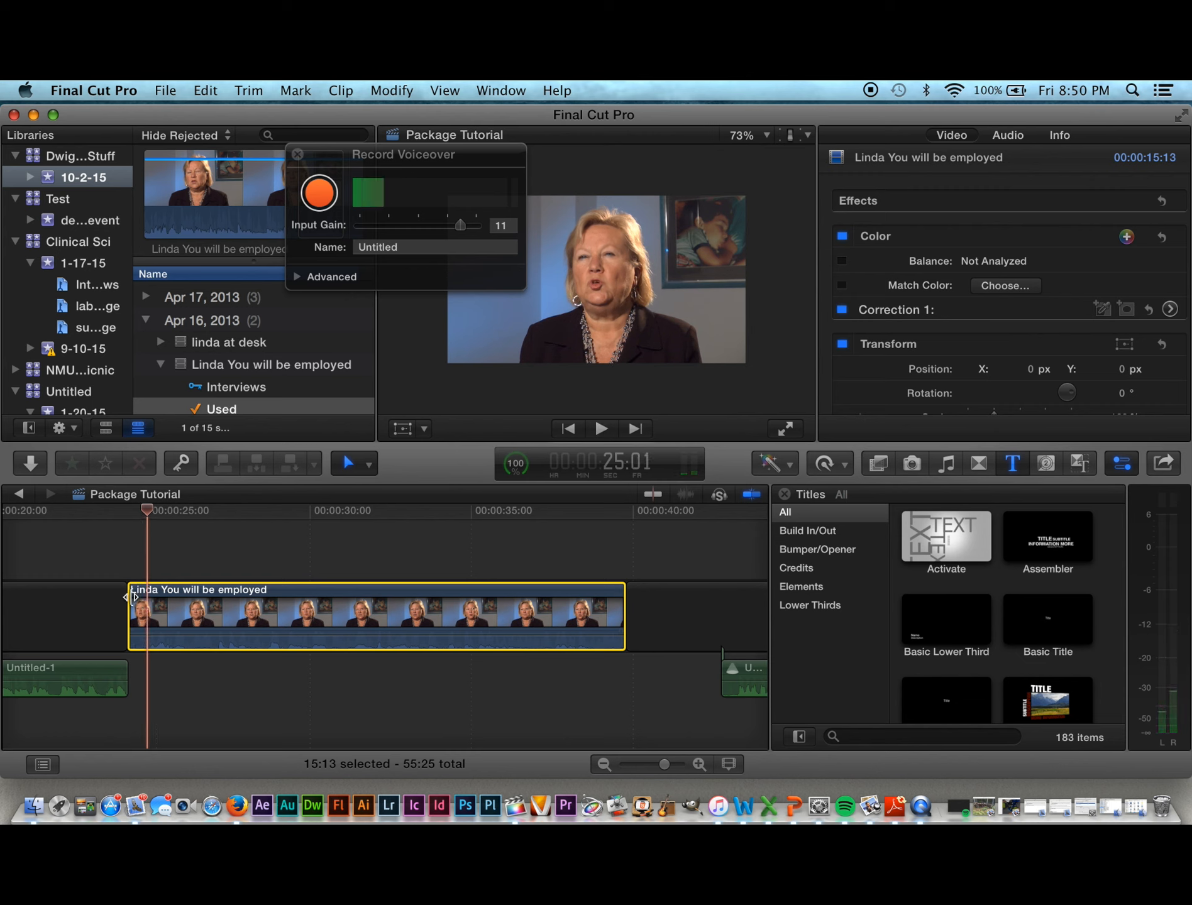
{"action": "left_click_drag", "start_coordinate": [147, 506], "coordinate": [141, 544]}
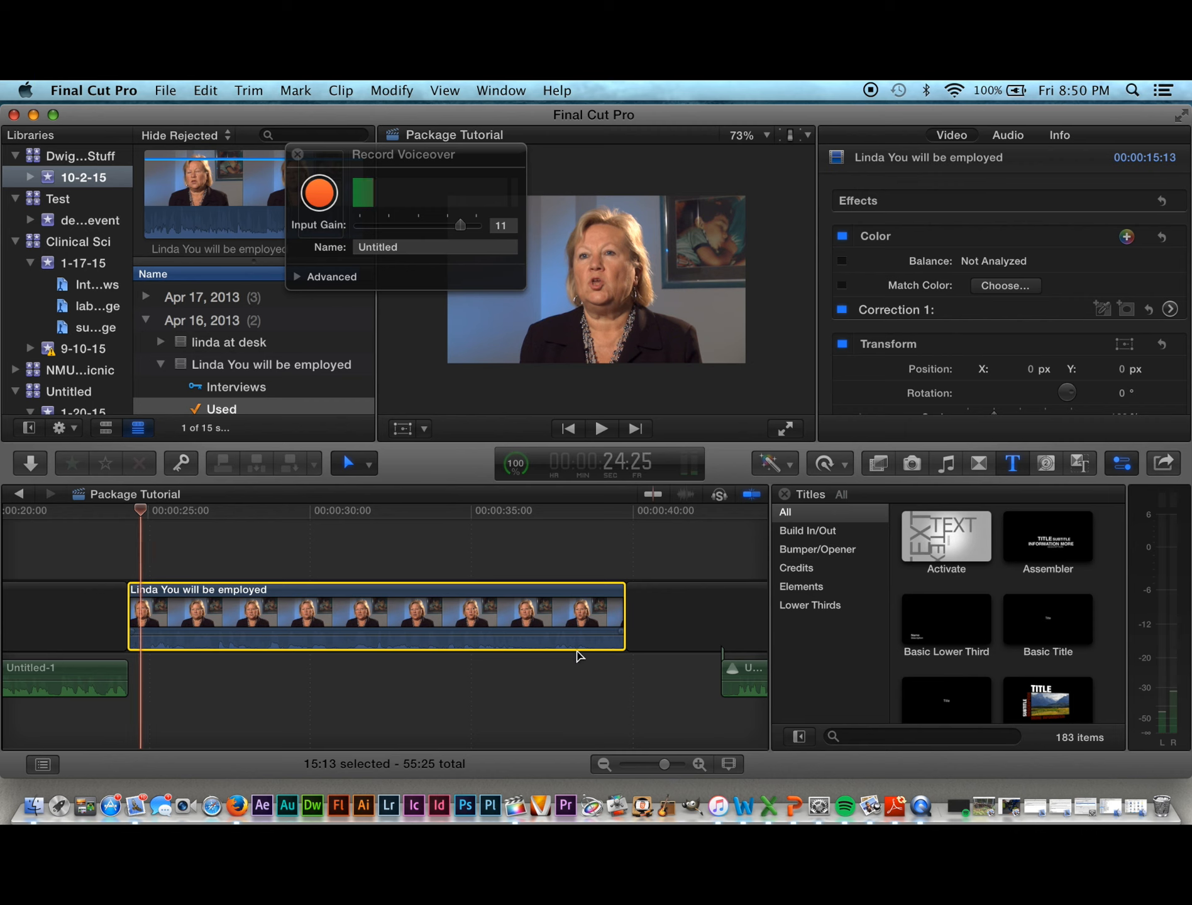
{"action": "left_click", "coordinate": [1017, 406]}
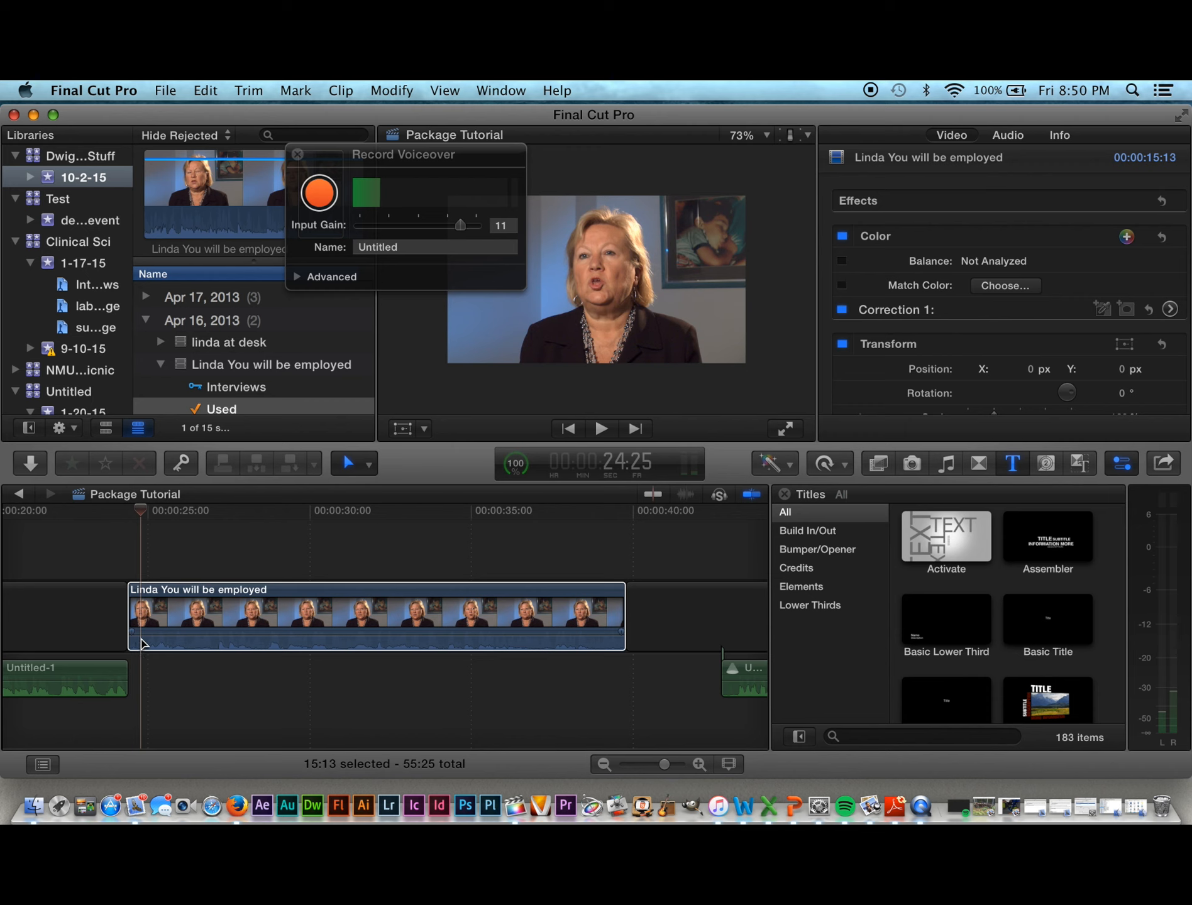
{"action": "left_click_drag", "start_coordinate": [140, 634], "coordinate": [143, 636]}
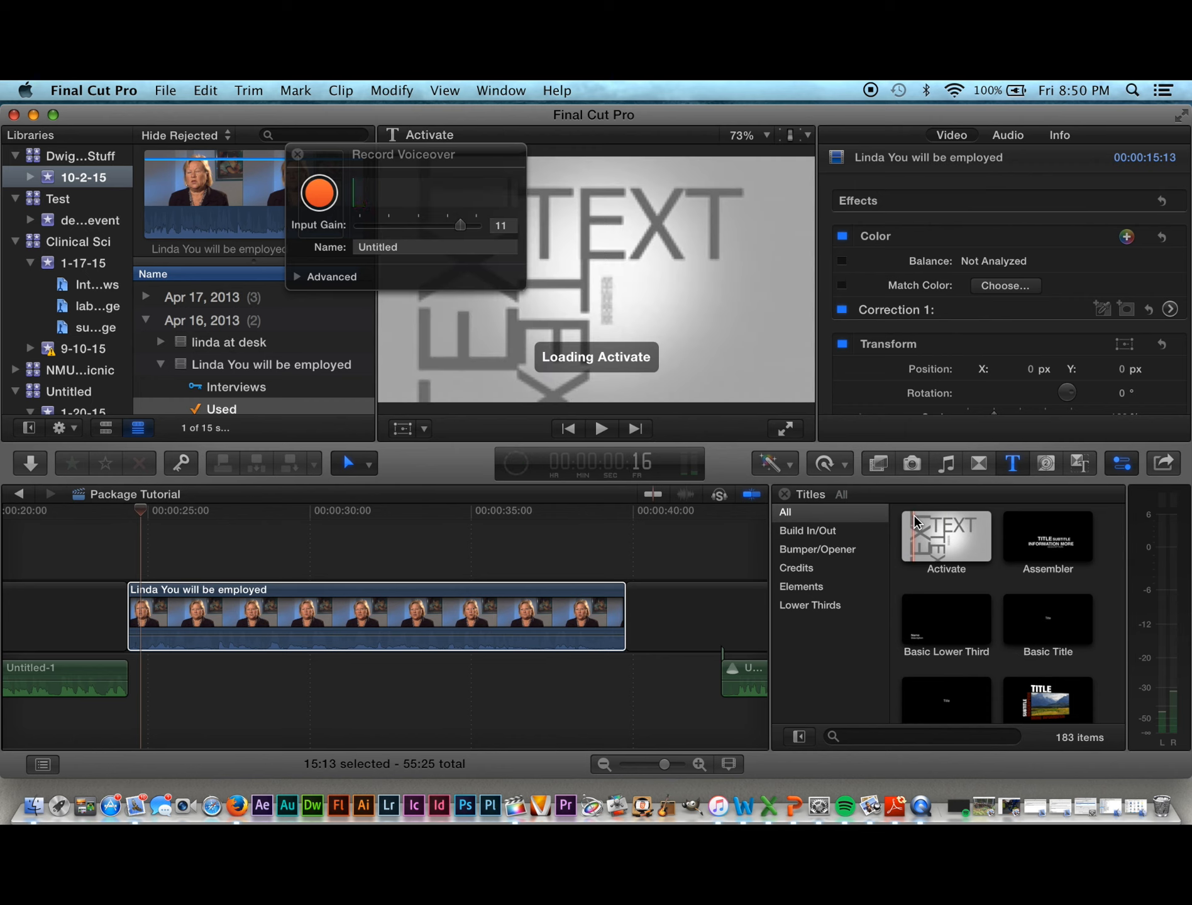
Step: Zoom in on the interview clip's start and park the playhead at about 24:23 for keyframing
{"action": "key", "text": "super+equal"}
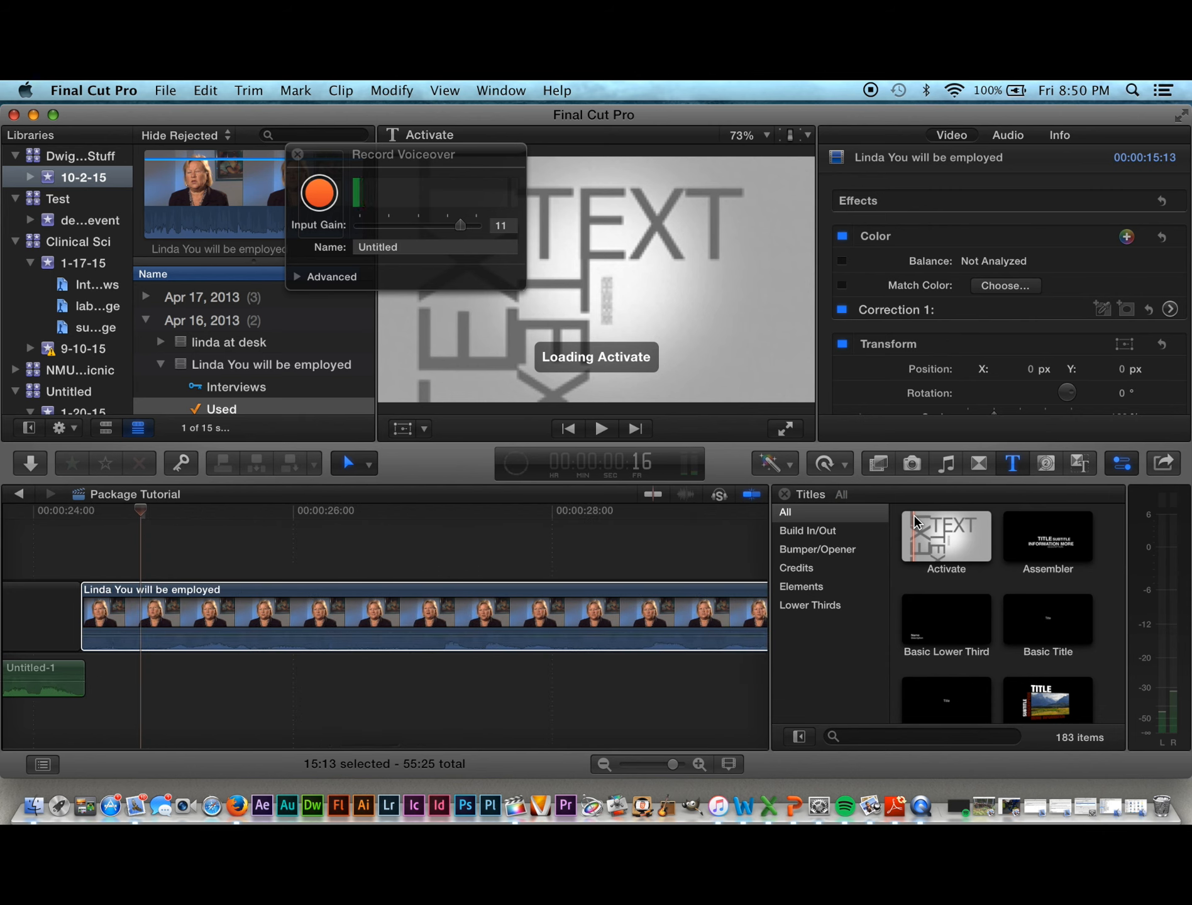
{"action": "key", "text": "super+equal"}
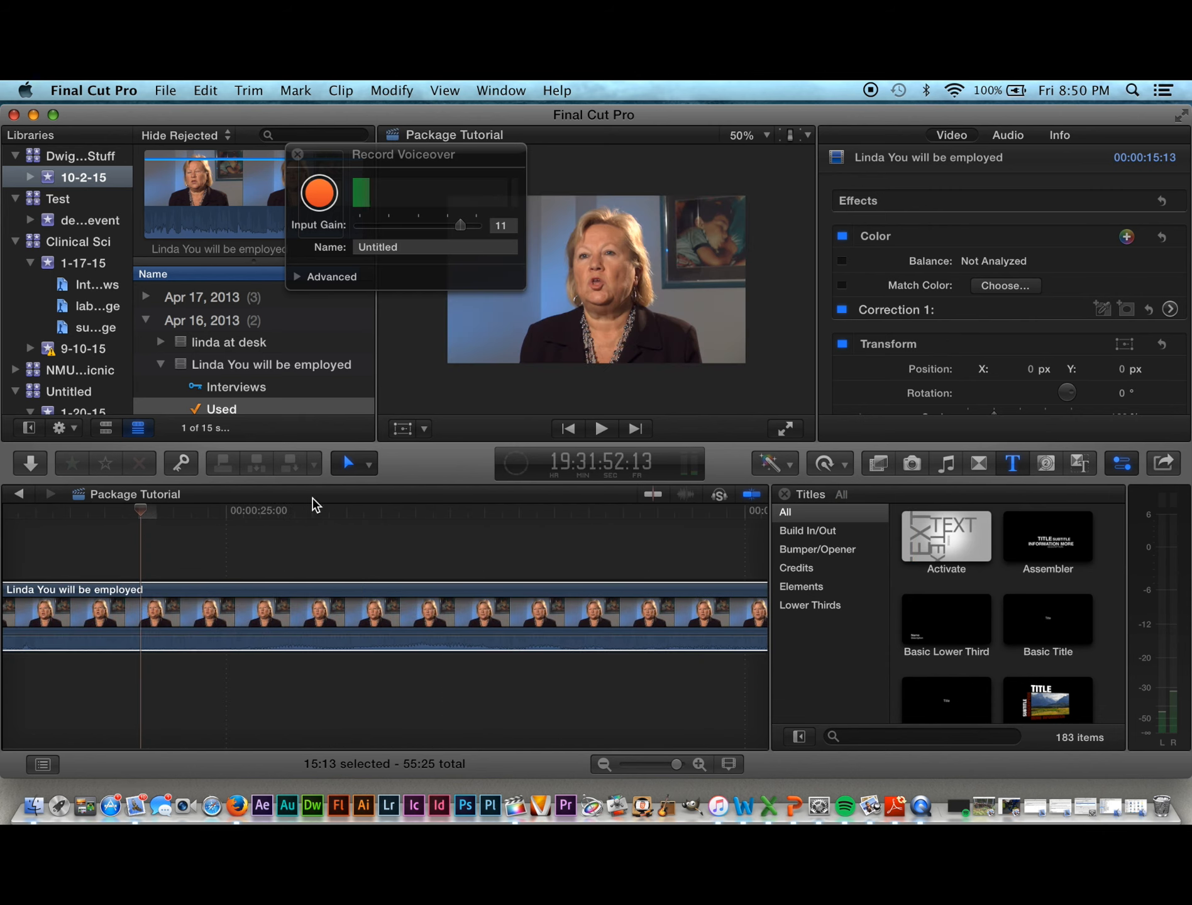
{"action": "key", "text": "Left"}
{"action": "key", "text": "Left"}
{"action": "key", "text": "Left"}
{"action": "key", "text": "Left"}
{"action": "key", "text": "Left"}
{"action": "key", "text": "Left"}
{"action": "key", "text": "Left"}
{"action": "key", "text": "Left"}
{"action": "key", "text": "Left"}
{"action": "key", "text": "Left"}
{"action": "key", "text": "Left"}
{"action": "key", "text": "Left"}
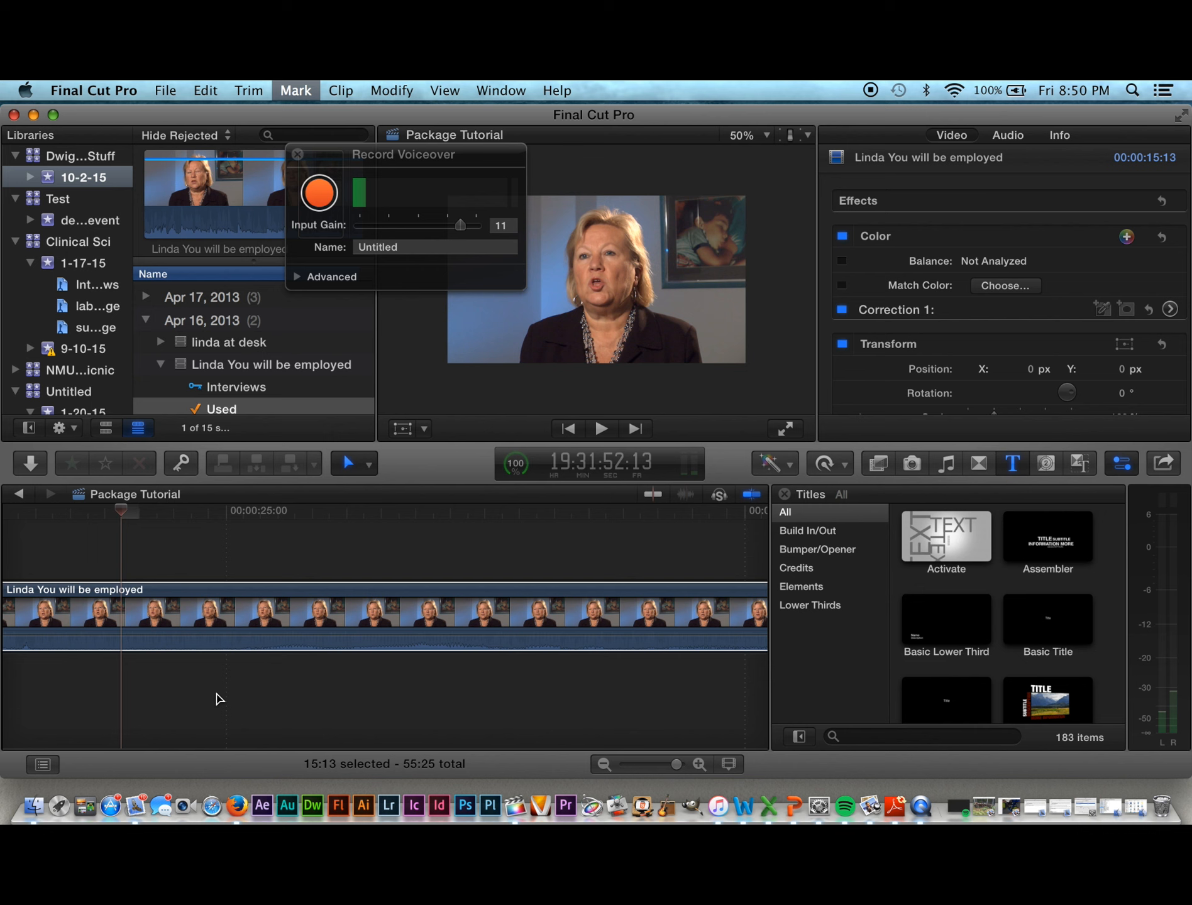
{"action": "key", "text": "Left"}
{"action": "key", "text": "Left"}
{"action": "key", "text": "Left"}
{"action": "key", "text": "Left"}
{"action": "key", "text": "Left"}
{"action": "key", "text": "Left"}
{"action": "key", "text": "Left"}
{"action": "key", "text": "Left"}
{"action": "key", "text": "Left"}
{"action": "key", "text": "Left"}
{"action": "key", "text": "Left"}
{"action": "key", "text": "Left"}
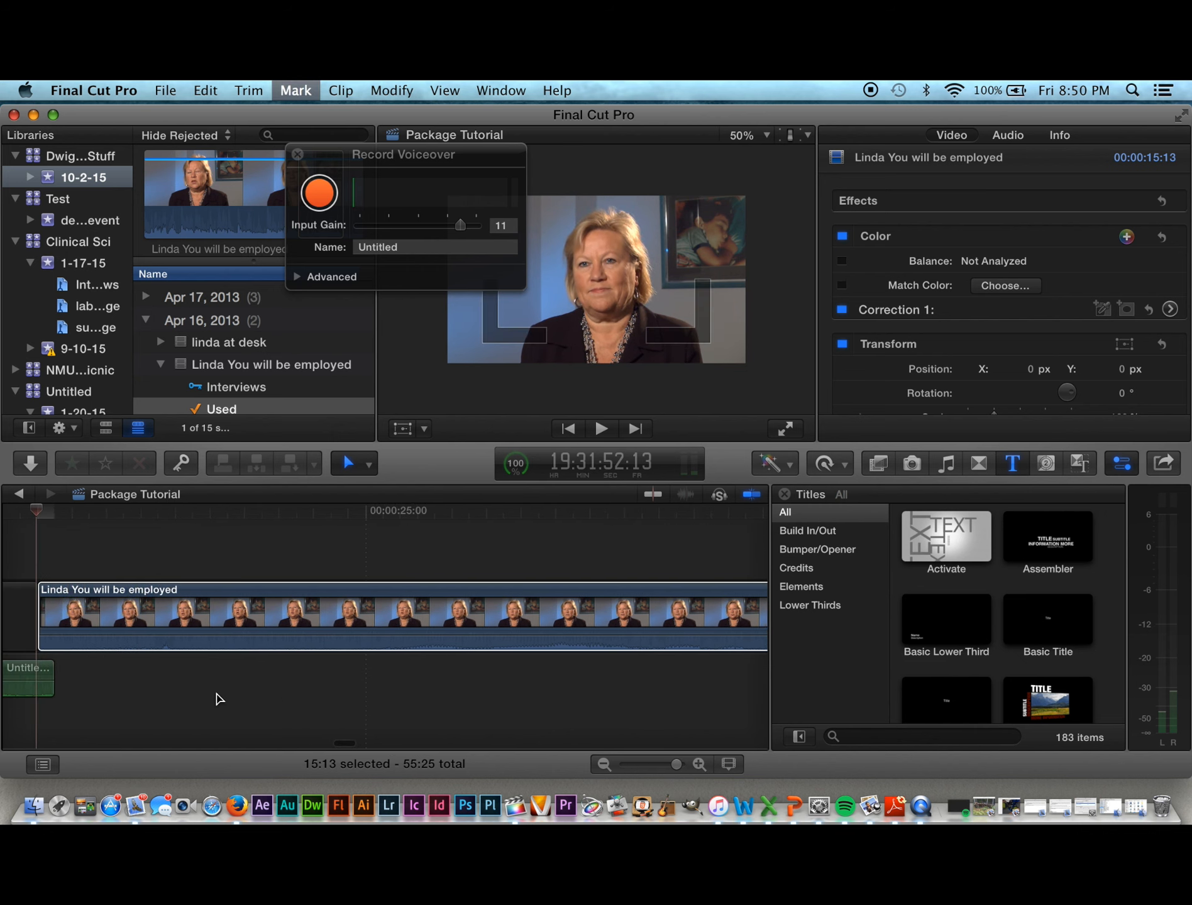
{"action": "key", "text": "space"}
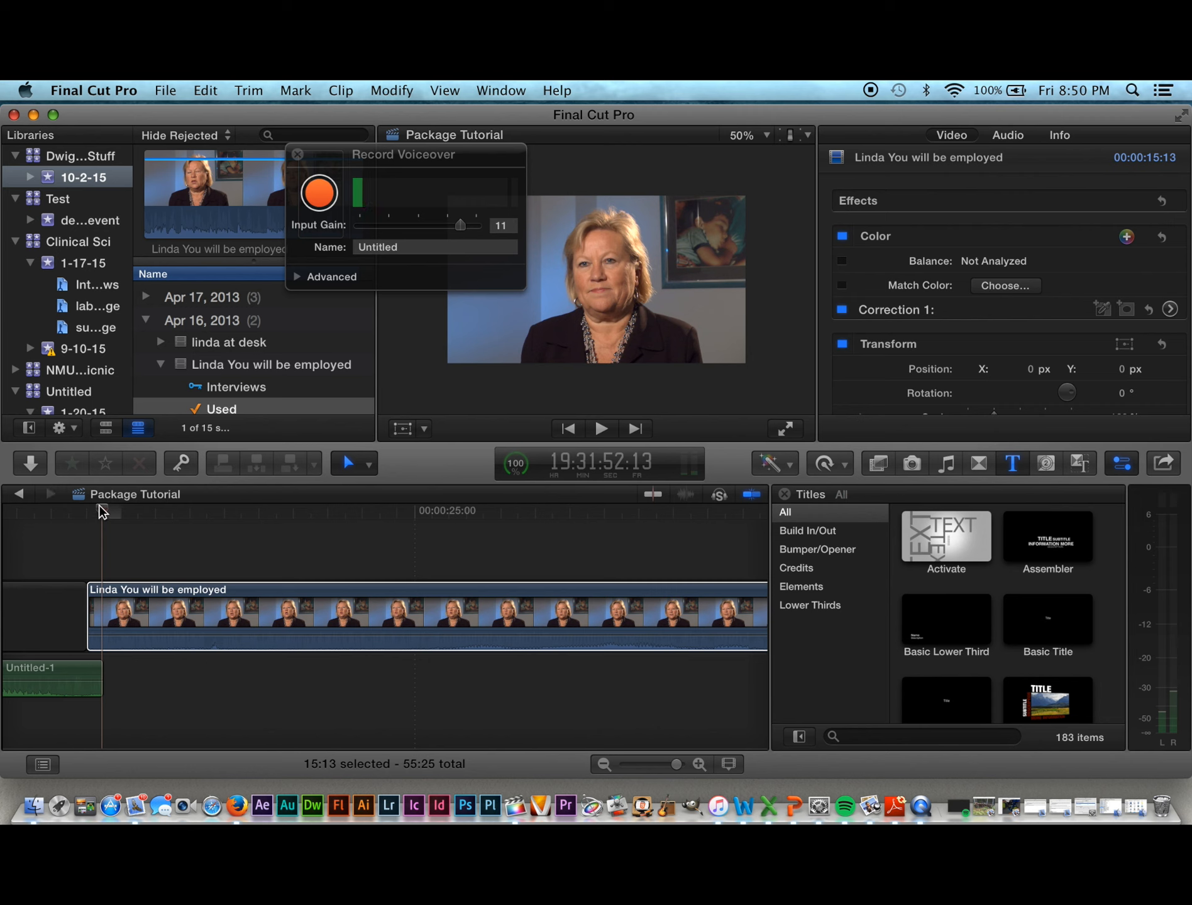
{"action": "left_click_drag", "start_coordinate": [101, 511], "coordinate": [154, 519]}
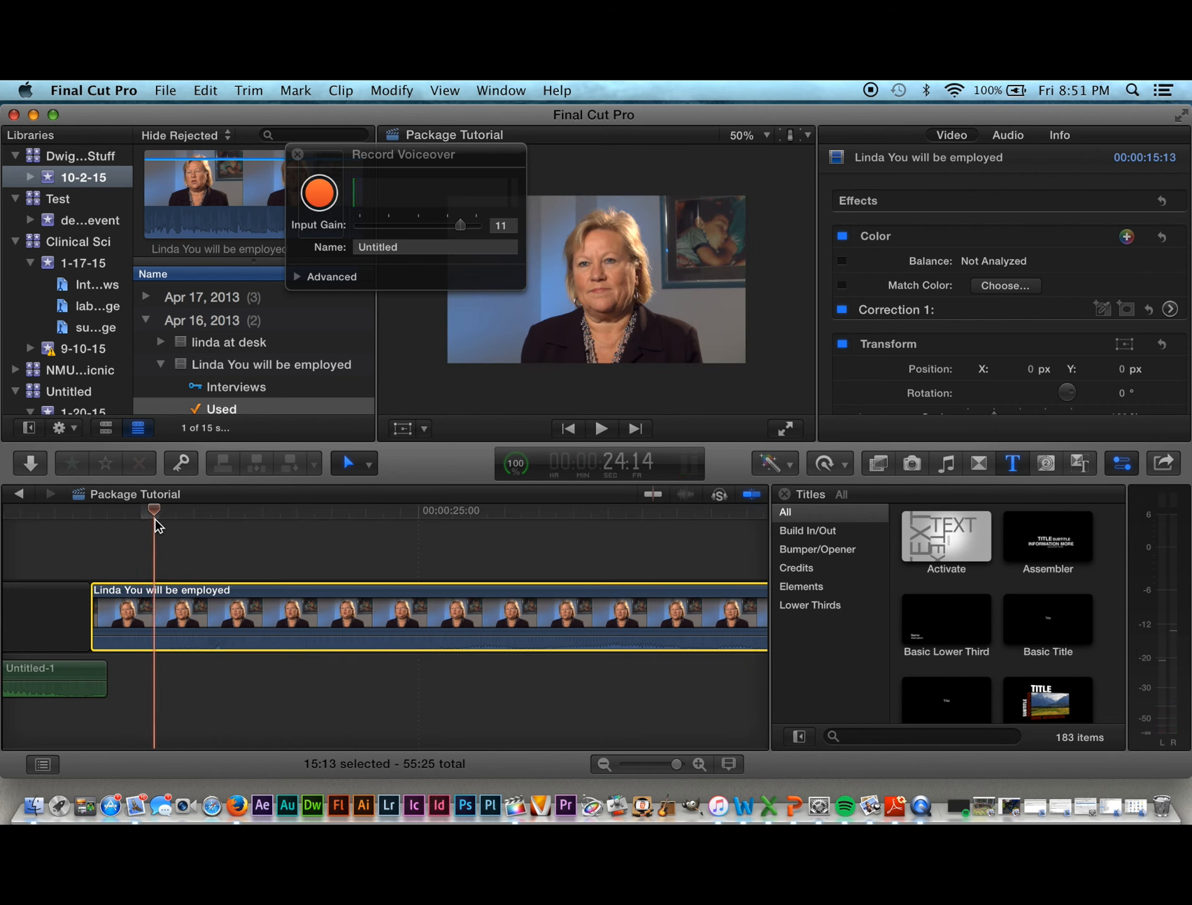
{"action": "key", "text": "space"}
{"action": "key", "text": "space"}
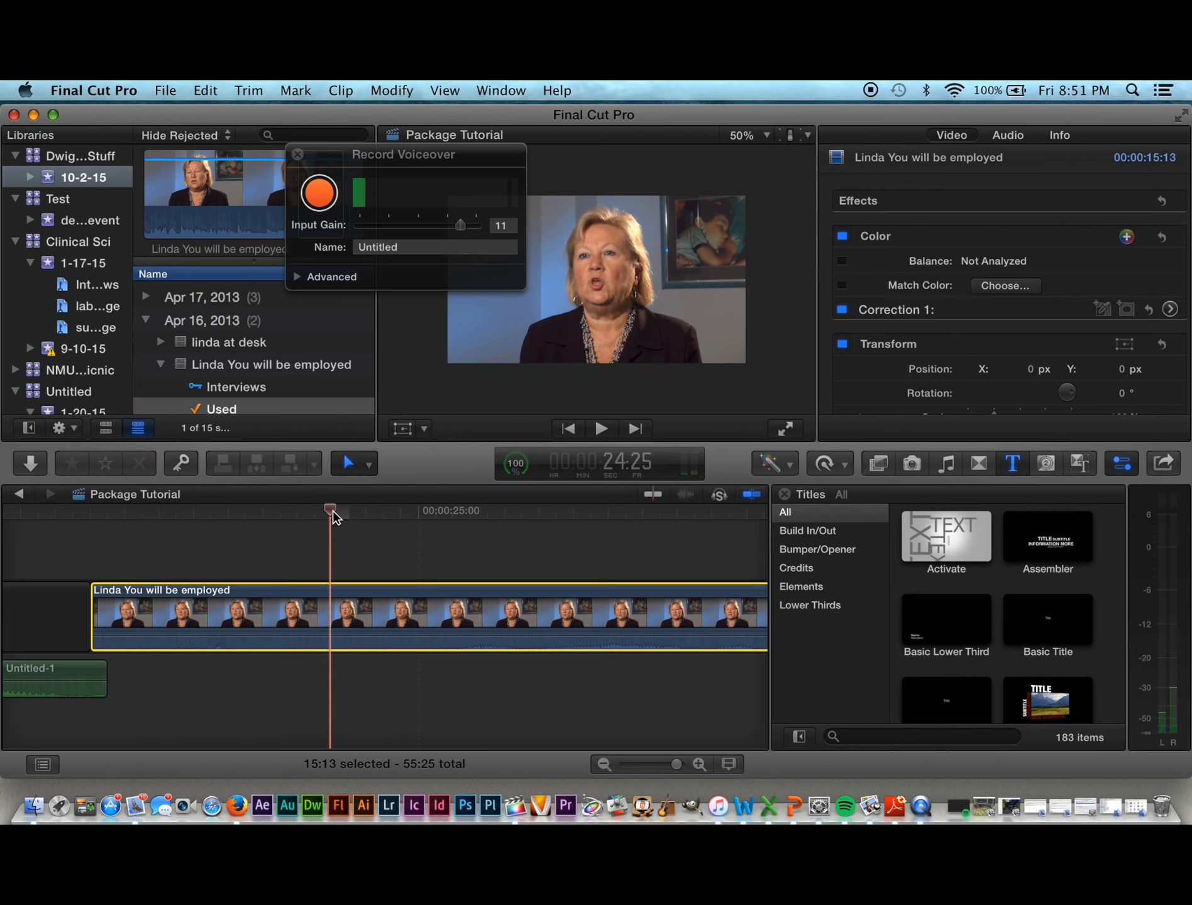
{"action": "left_click_drag", "start_coordinate": [333, 512], "coordinate": [288, 511]}
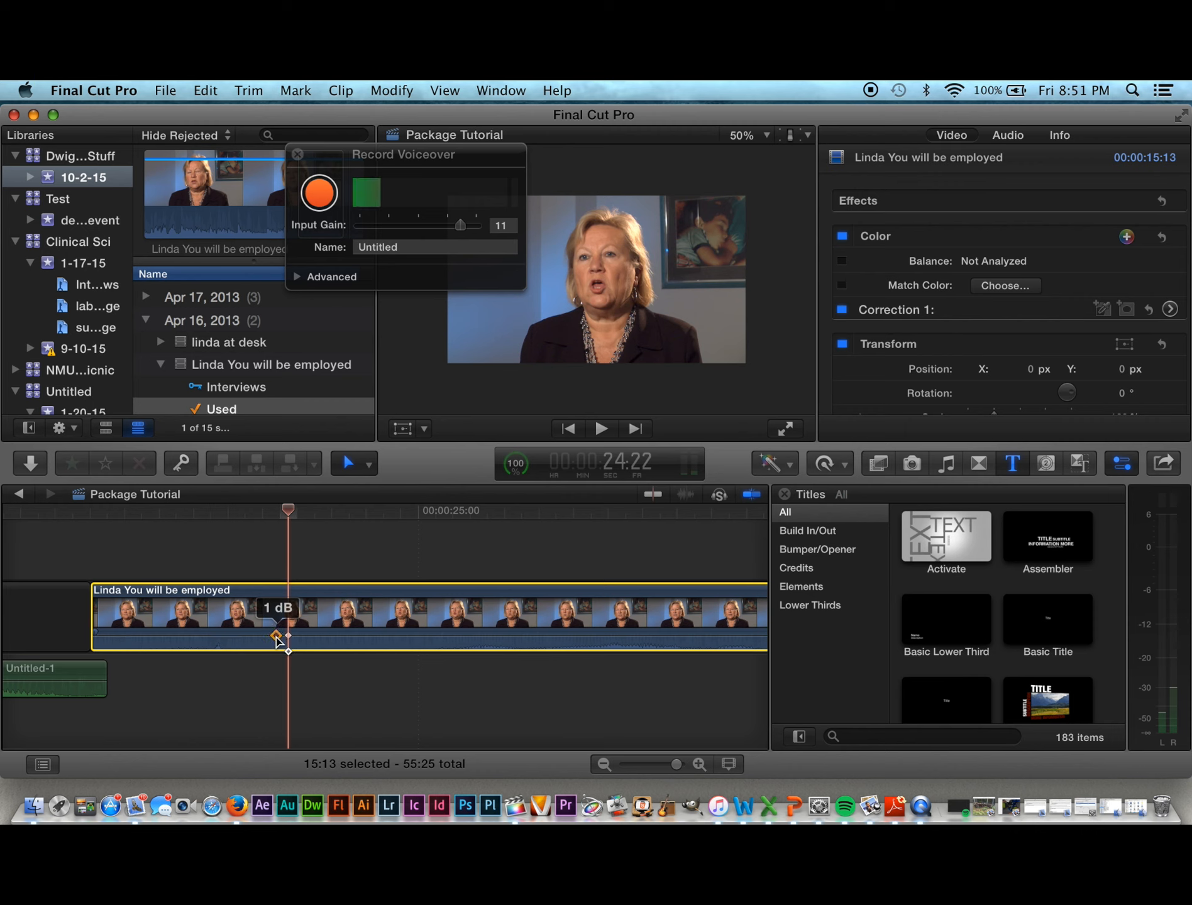
Step: Return the second volume keyframe to 1 dB and pull the first down to -∞ dB
{"action": "left_click_drag", "start_coordinate": [276, 638], "coordinate": [276, 635]}
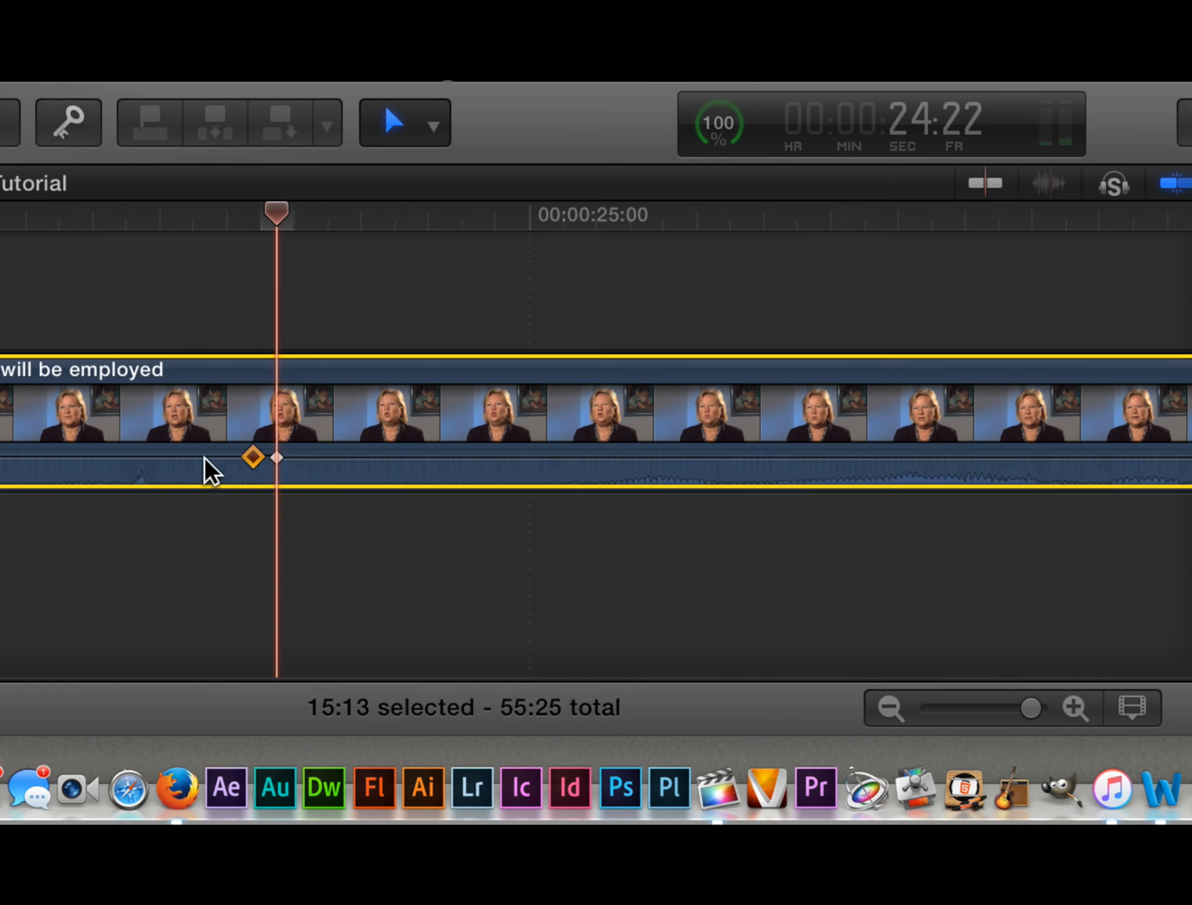
{"action": "left_click_drag", "start_coordinate": [283, 464], "coordinate": [288, 460]}
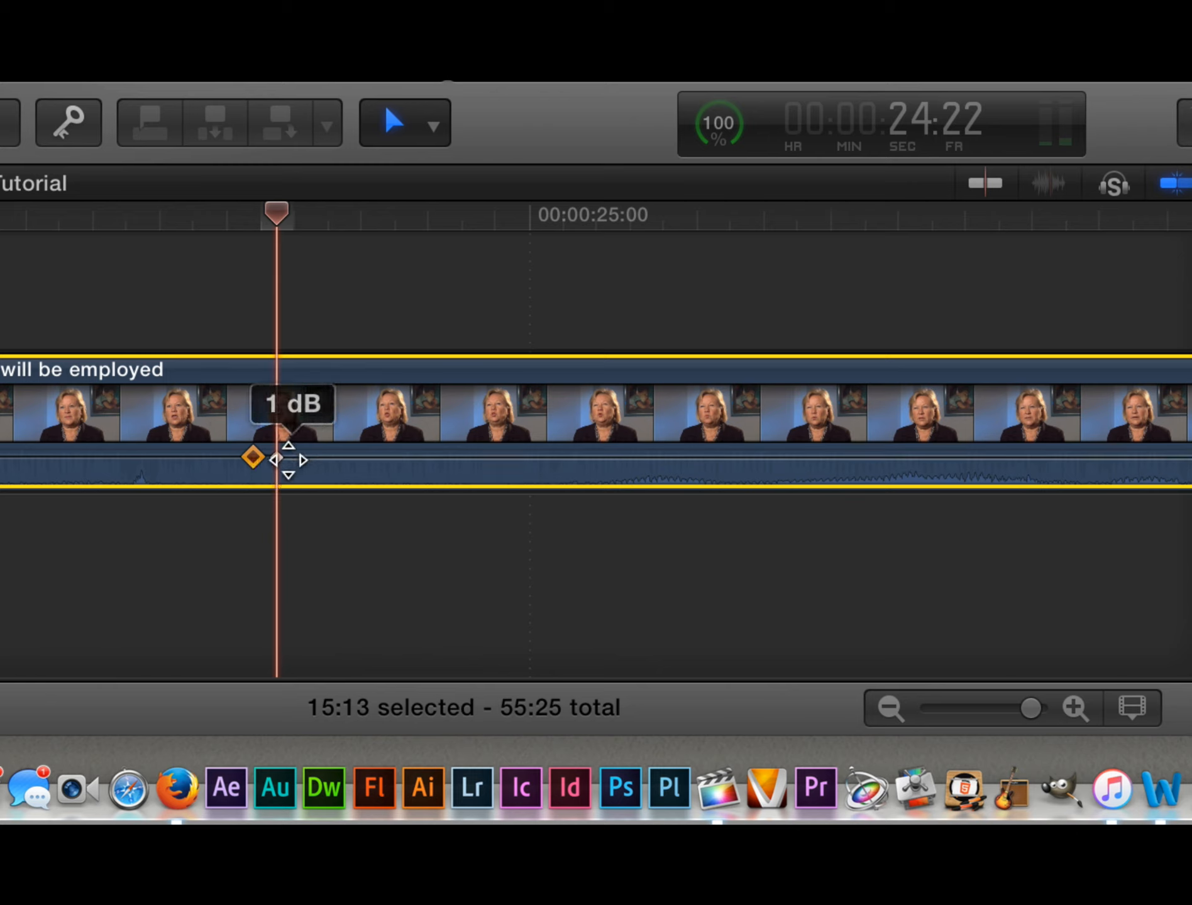
{"action": "right_click", "coordinate": [254, 459]}
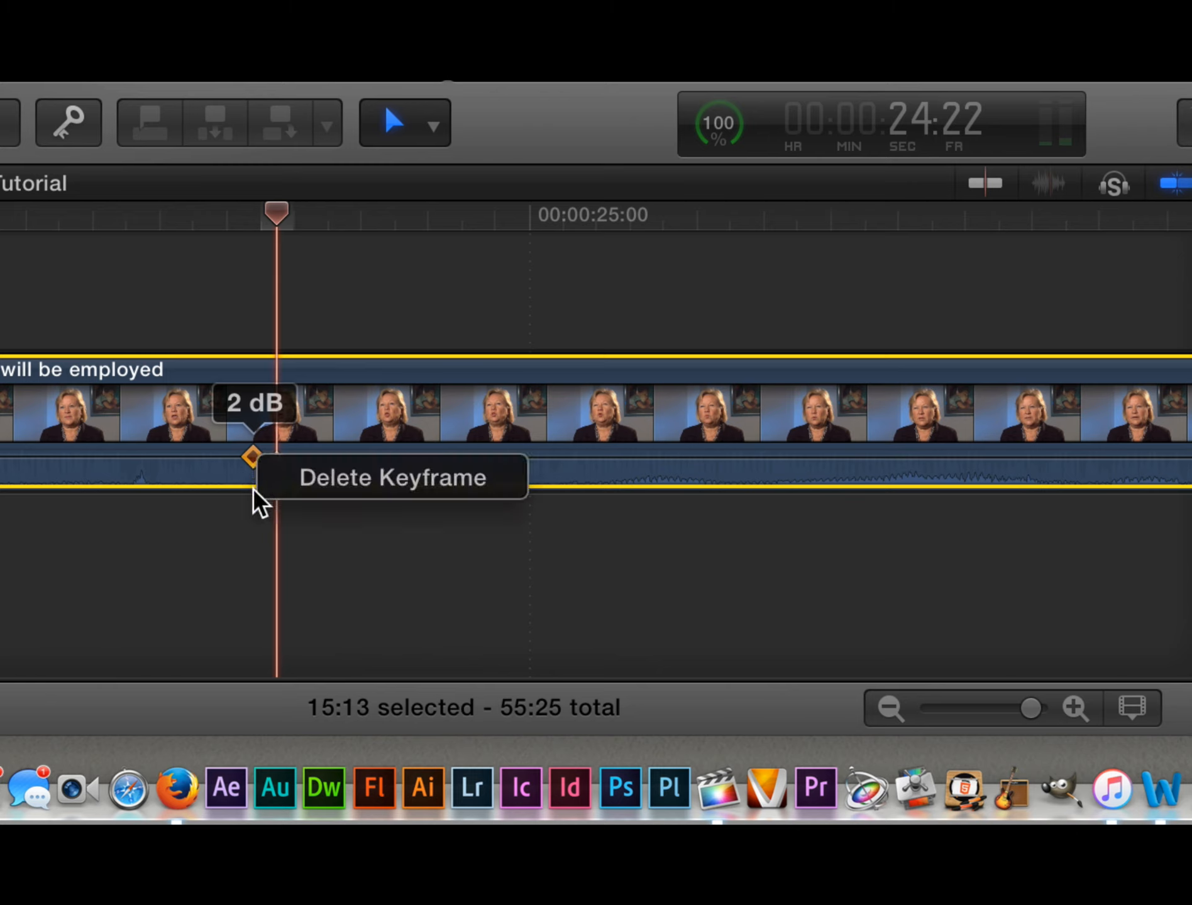
{"action": "left_click", "coordinate": [253, 489]}
{"action": "left_click_drag", "start_coordinate": [254, 462], "coordinate": [256, 490]}
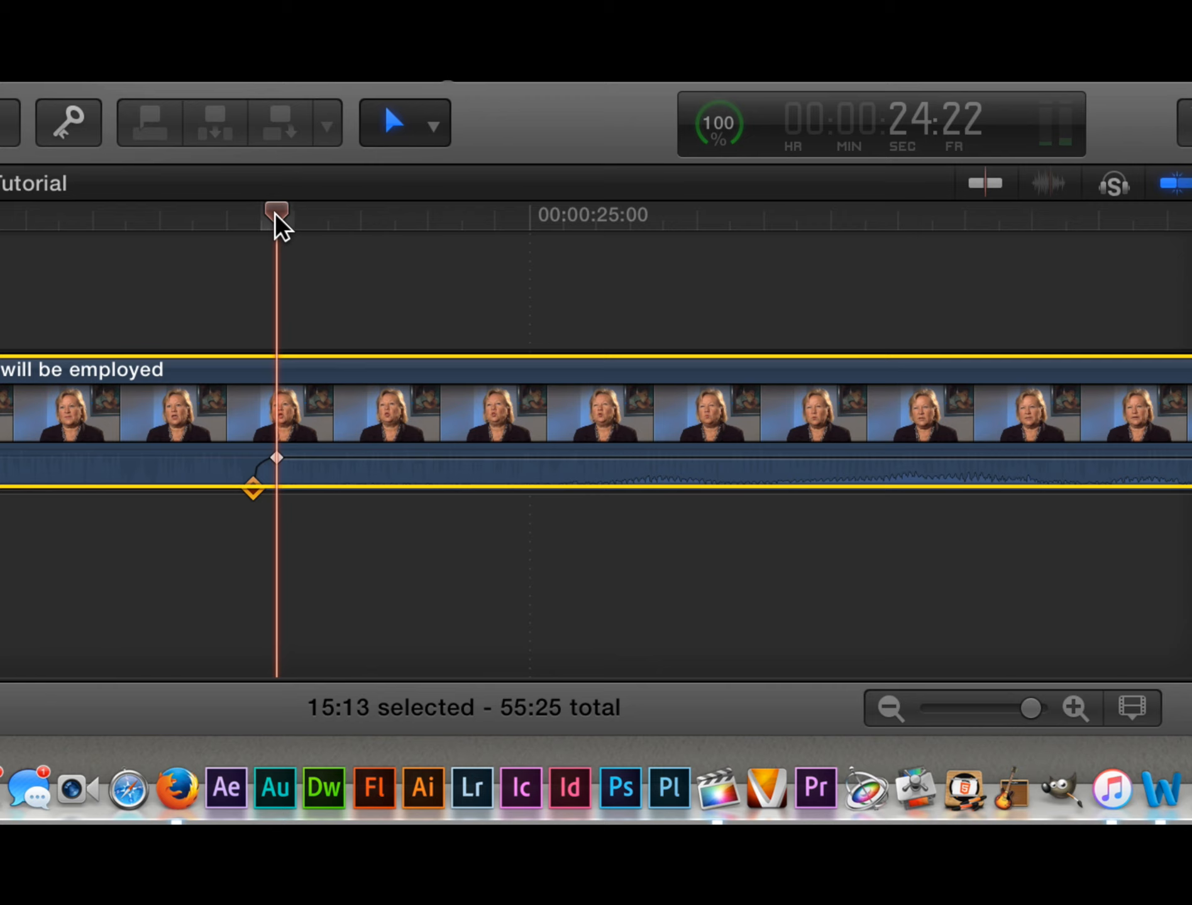
Step: Play the new audio fade-in from before it, then return the playhead to 24:20
{"action": "left_click_drag", "start_coordinate": [276, 215], "coordinate": [72, 213]}
{"action": "key", "text": "space"}
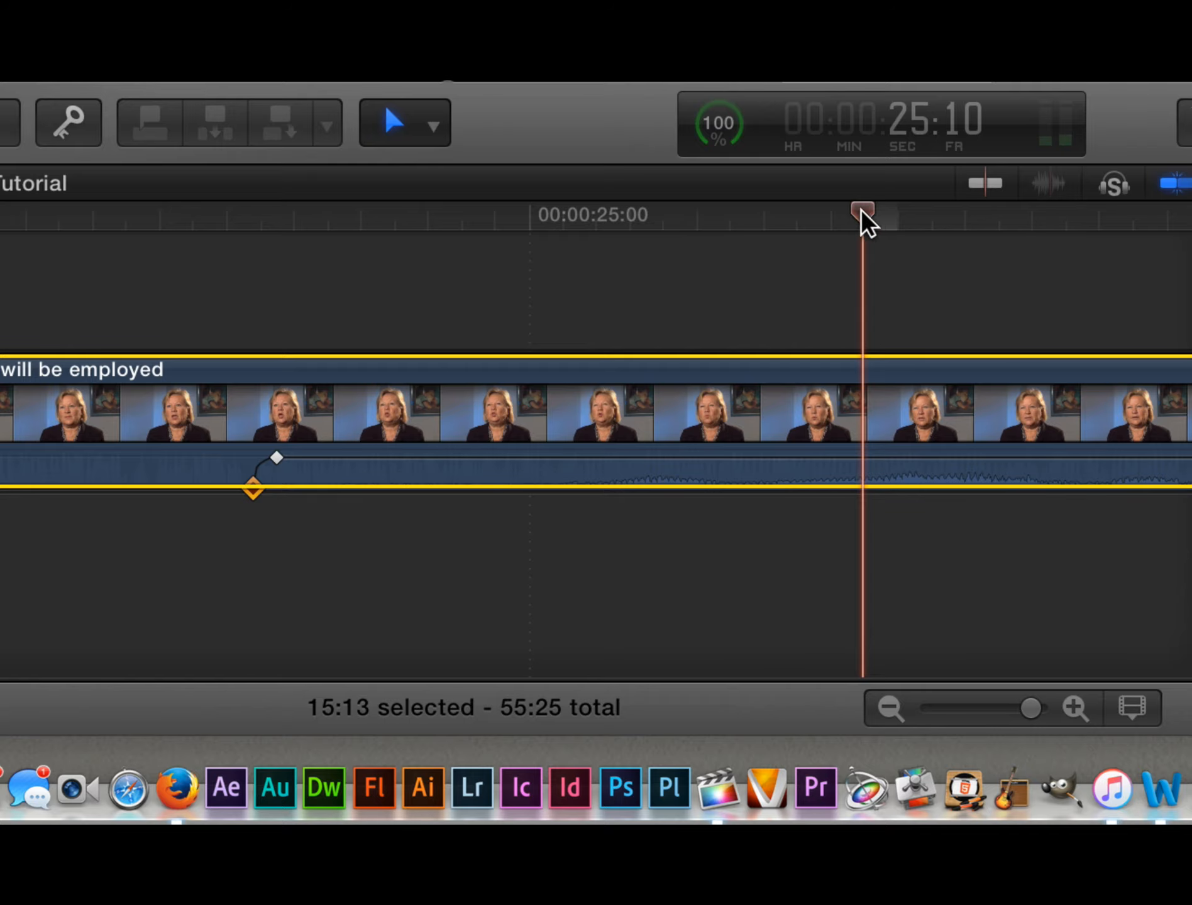
{"action": "left_click_drag", "start_coordinate": [856, 218], "coordinate": [224, 255]}
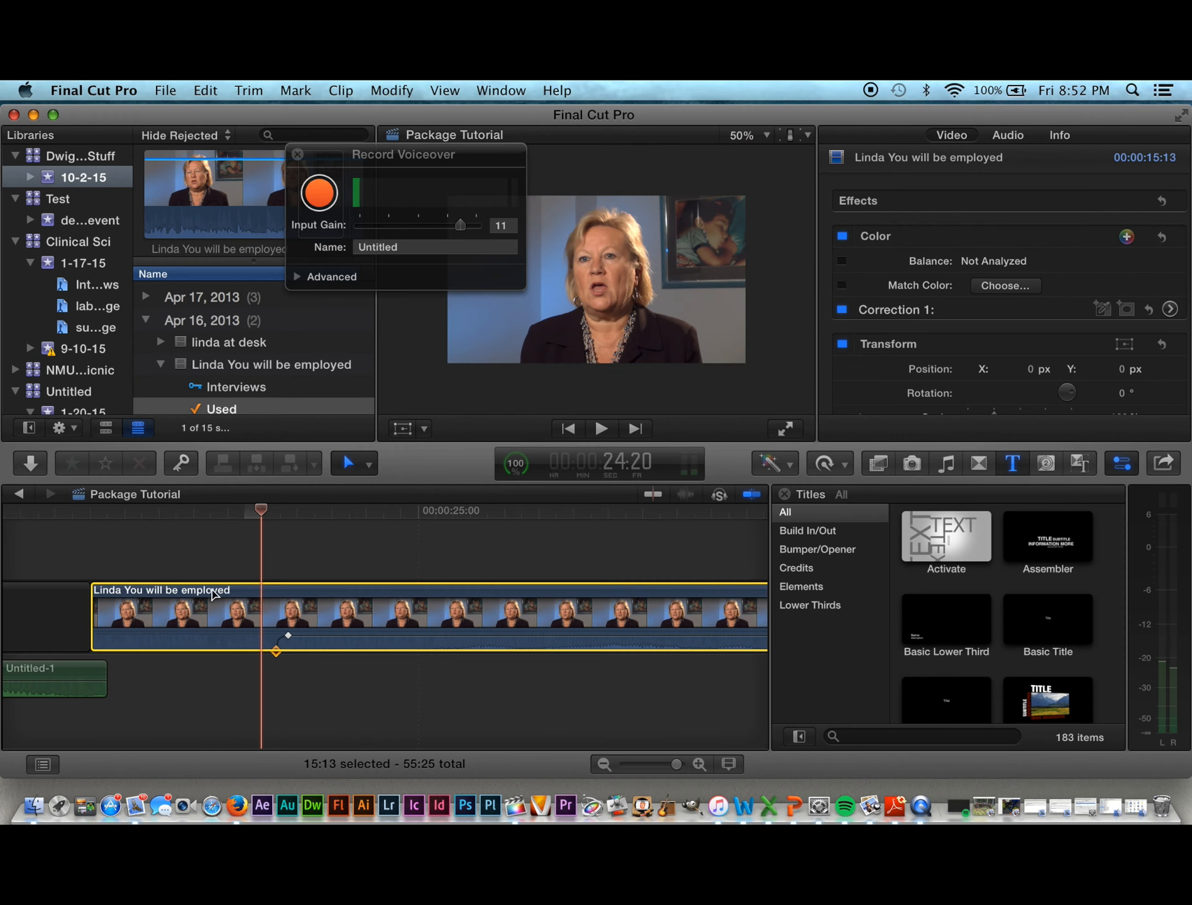
Step: Replay the faded-in interview from 24:13, stop around 34:02, and zoom out to the whole sequence
{"action": "left_click_drag", "start_coordinate": [261, 511], "coordinate": [24, 508]}
{"action": "key", "text": "space"}
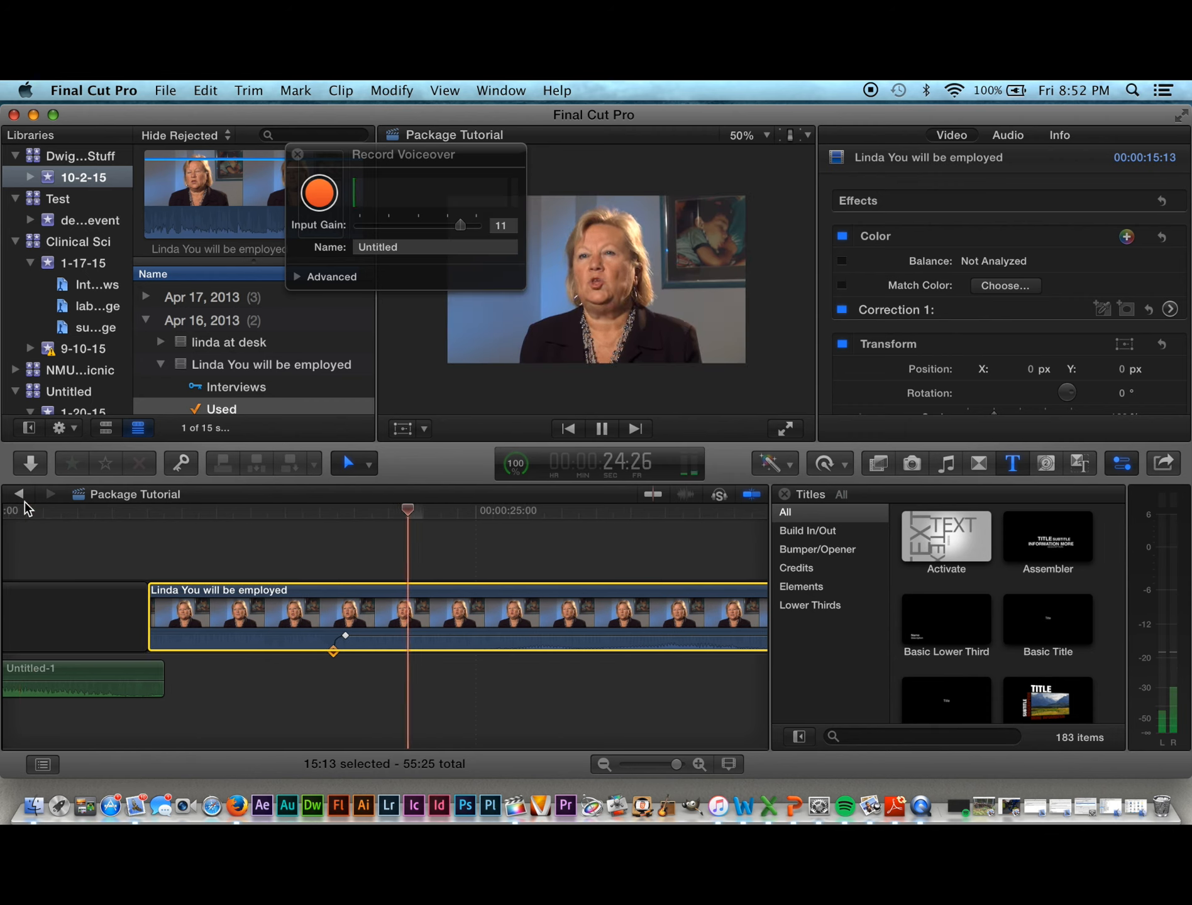
{"action": "key", "text": "space"}
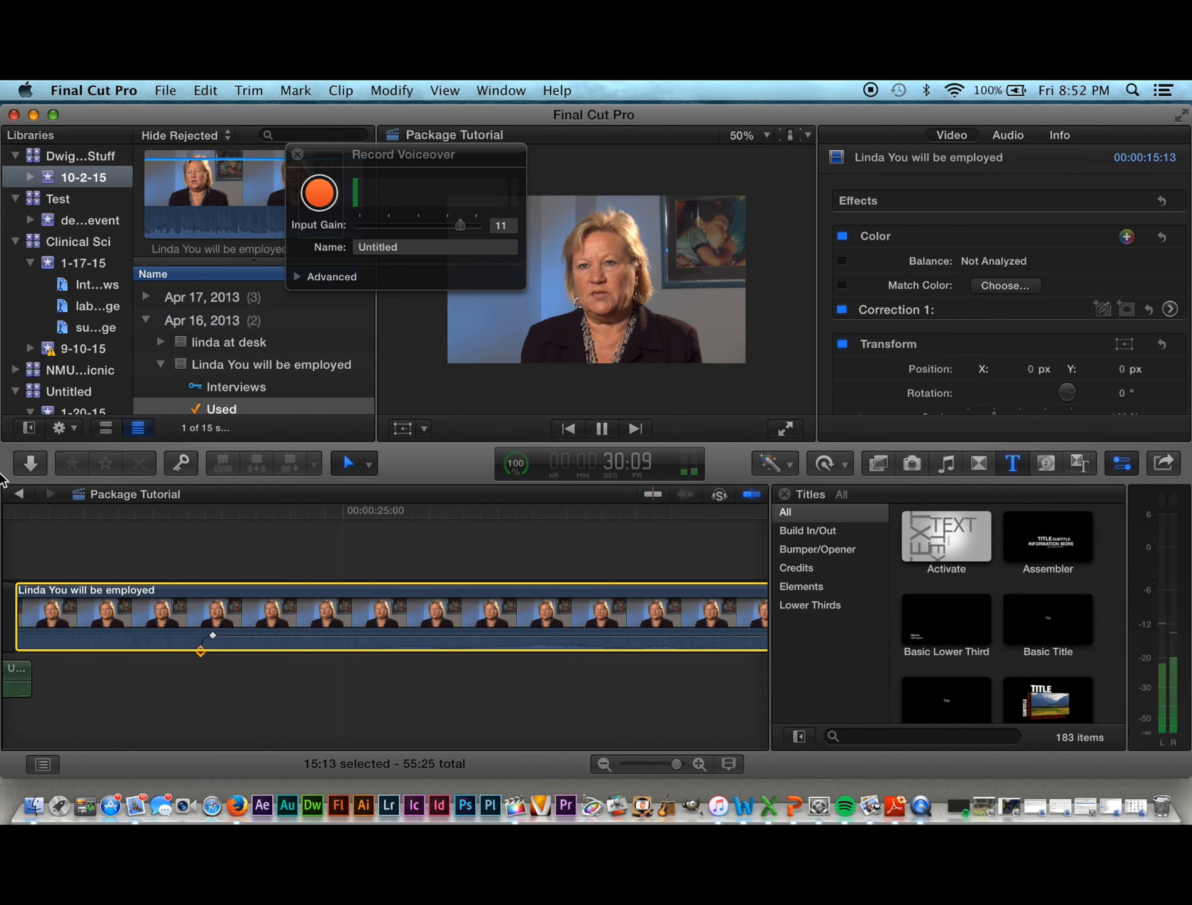
{"action": "key", "text": "space"}
{"action": "key", "text": "space"}
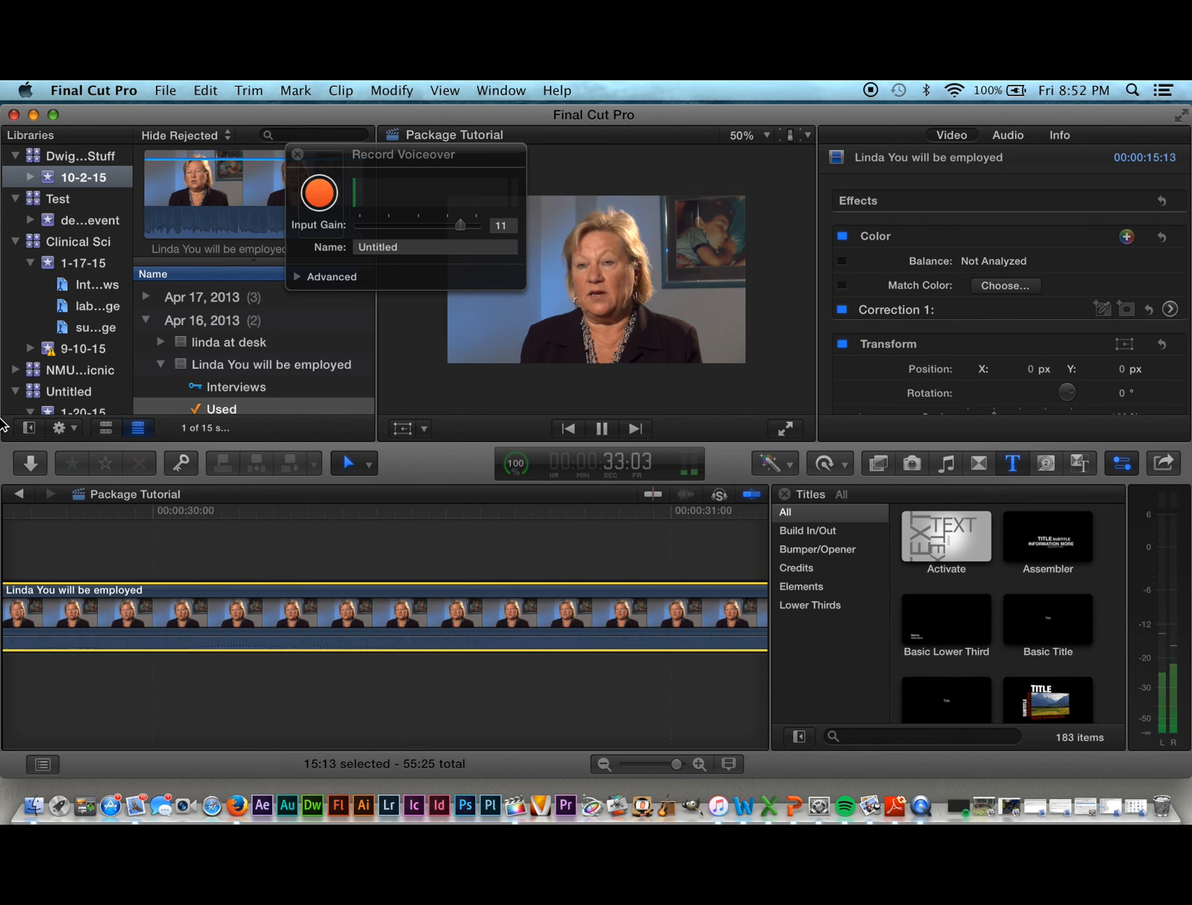
{"action": "key", "text": "space"}
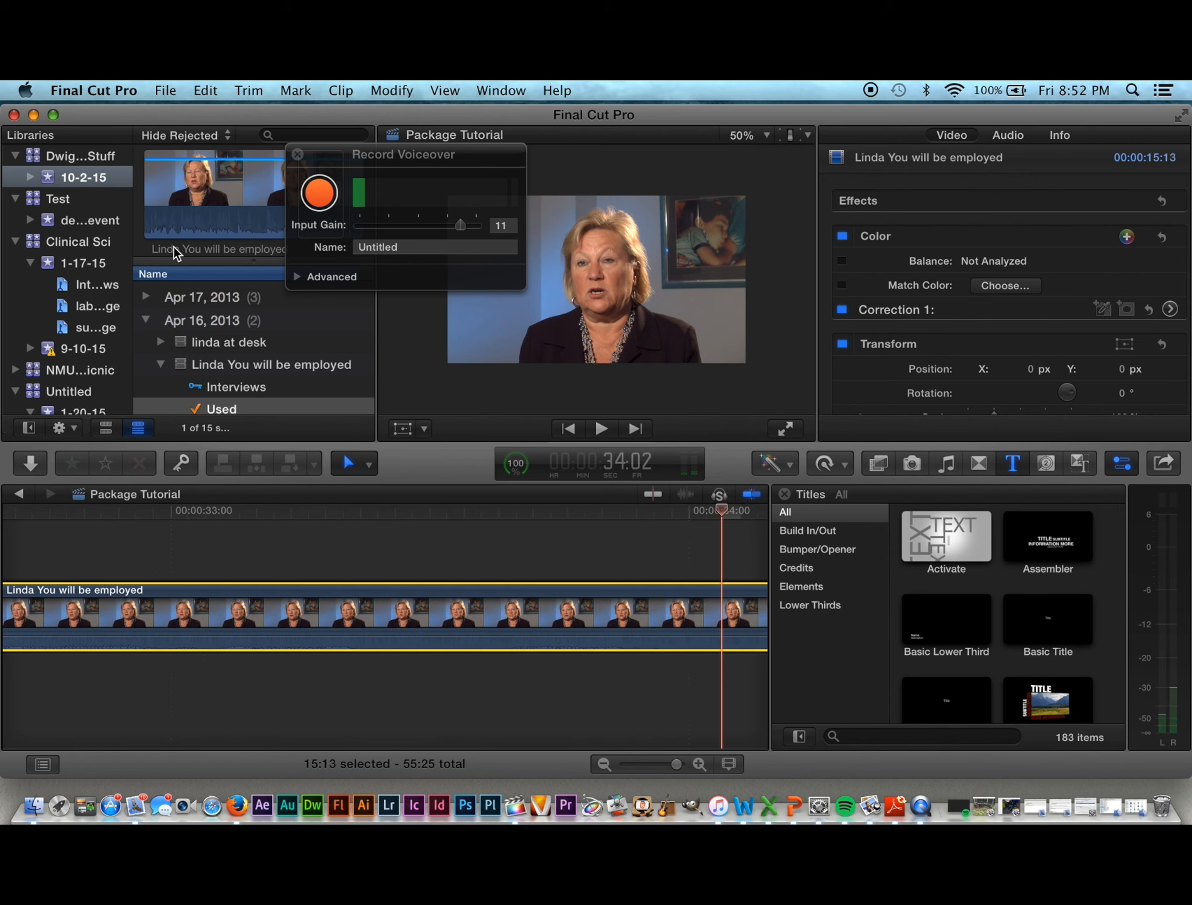
{"action": "key", "text": "super+minus"}
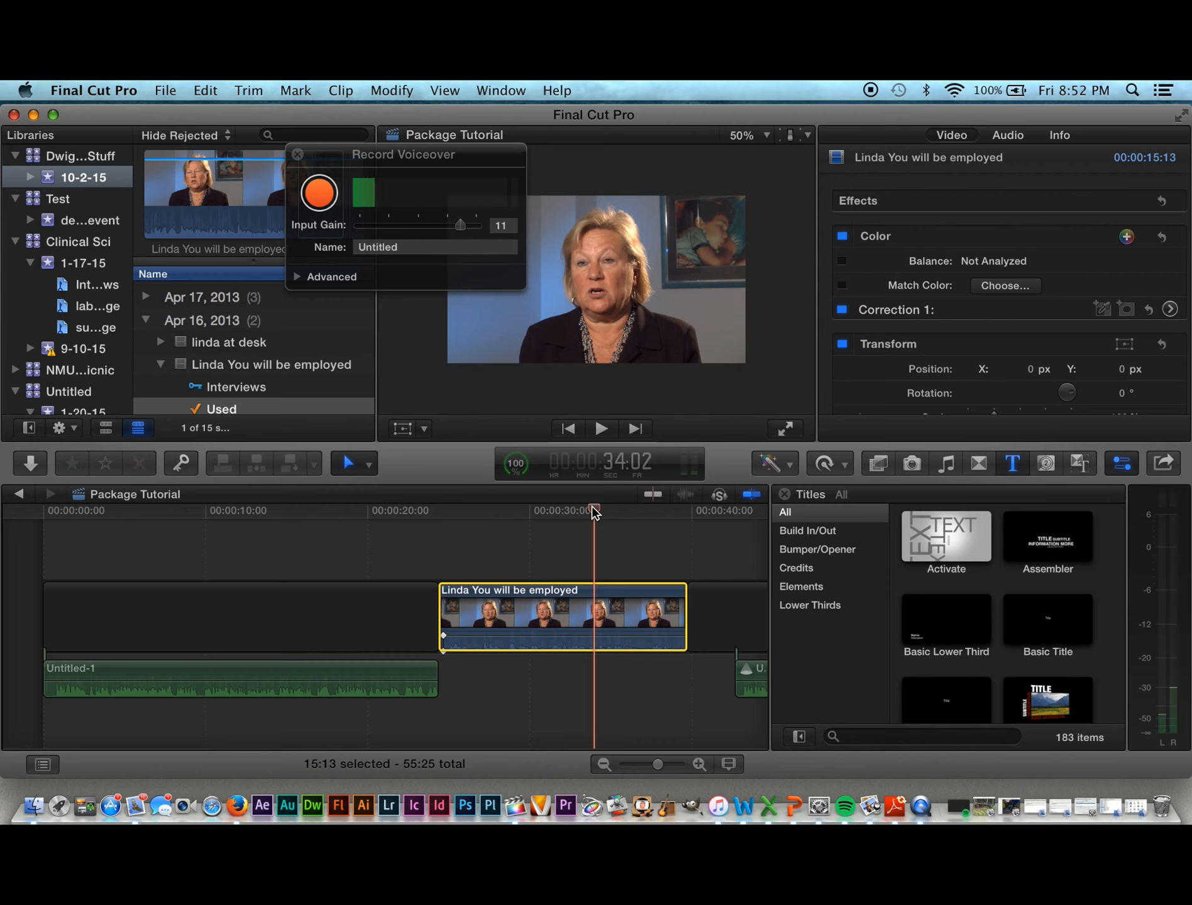
Step: Close the Record Voiceover window and review playback from 42:22 to about 44:11
{"action": "left_click", "coordinate": [297, 155]}
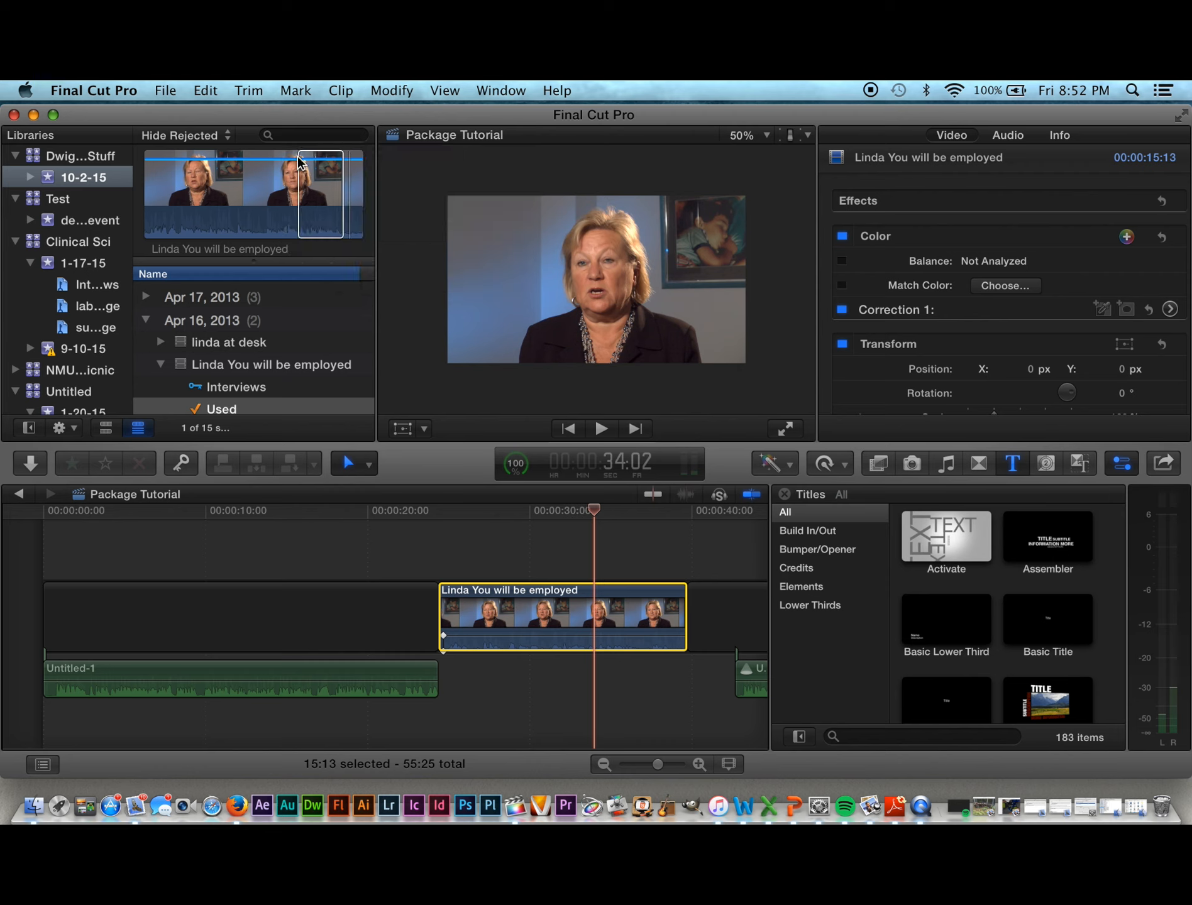
{"action": "left_click_drag", "start_coordinate": [597, 506], "coordinate": [670, 553]}
{"action": "left_click", "coordinate": [423, 529]}
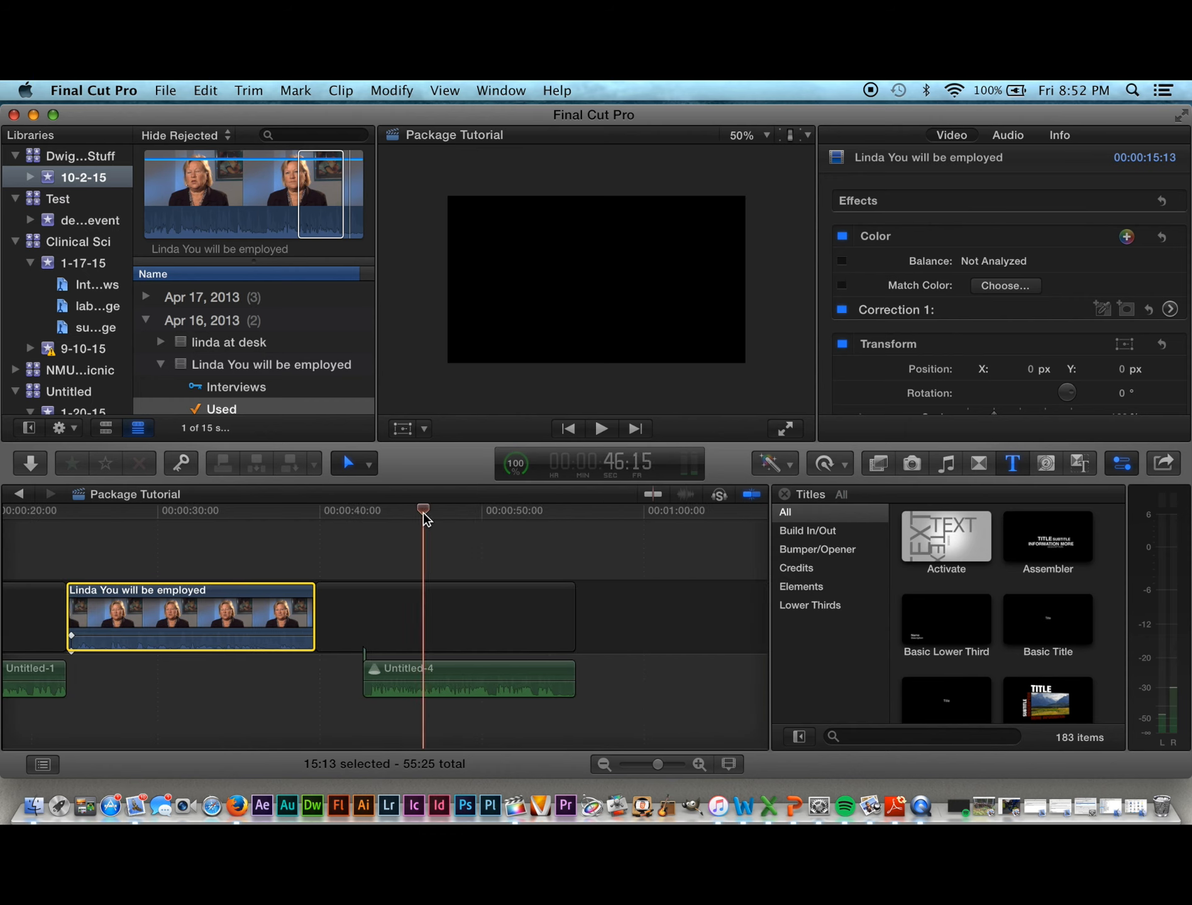
{"action": "left_click_drag", "start_coordinate": [425, 512], "coordinate": [366, 510]}
{"action": "key", "text": "space"}
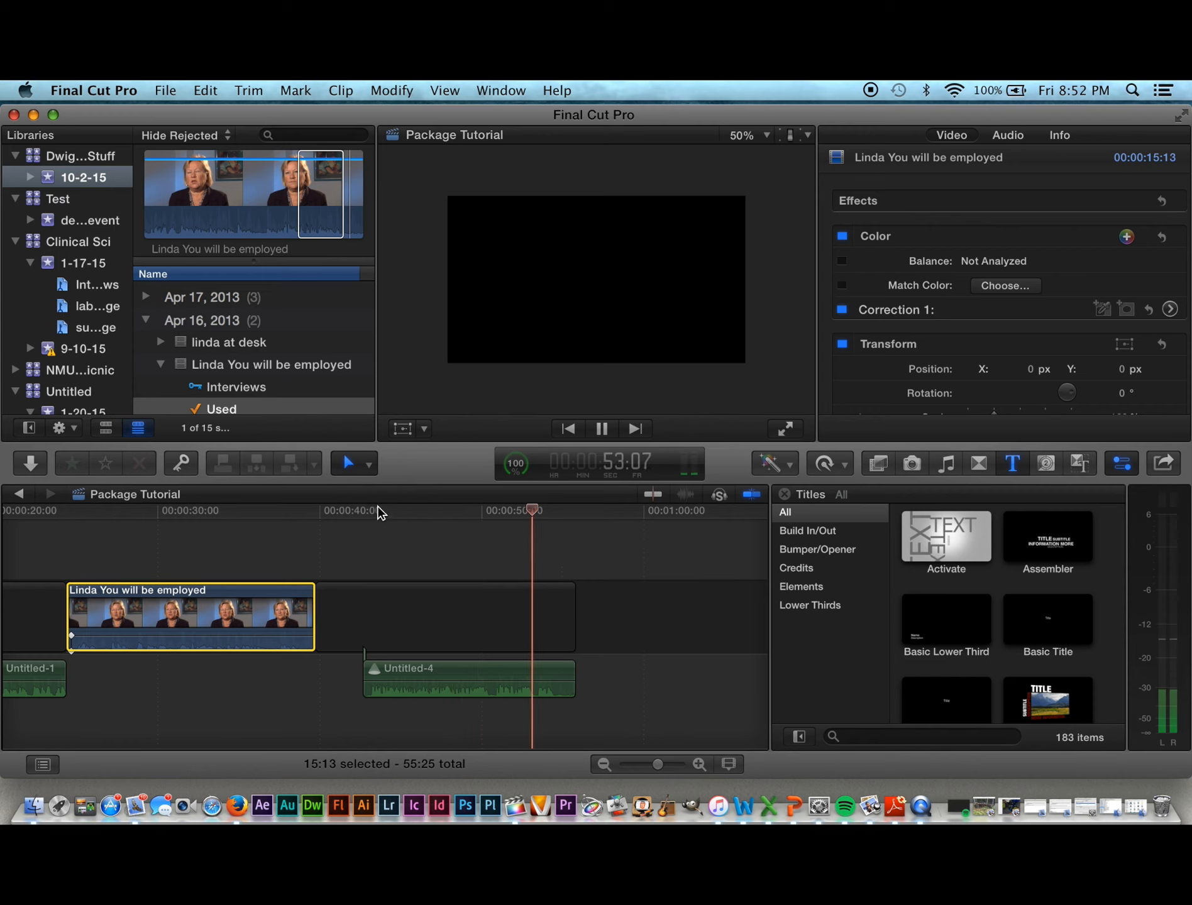
{"action": "left_click", "coordinate": [376, 510]}
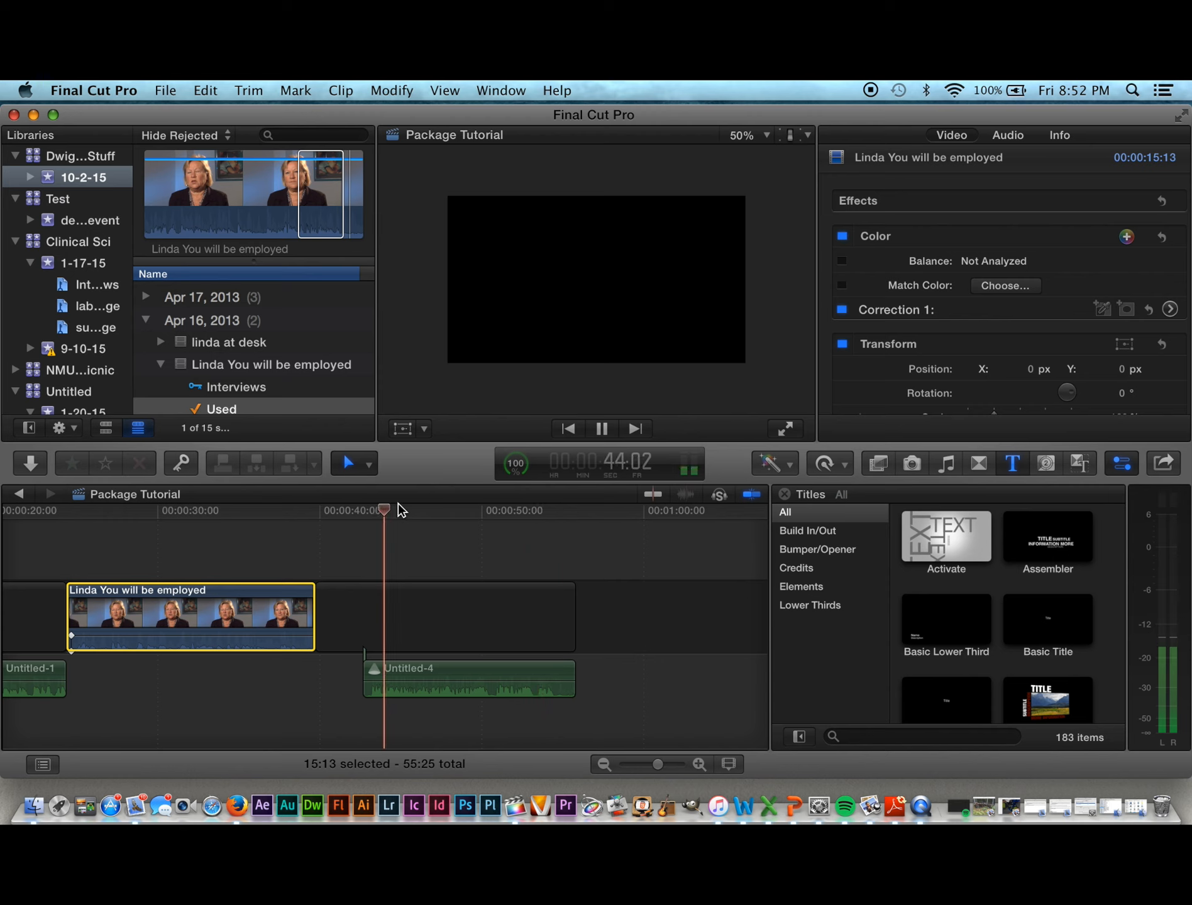
{"action": "key", "text": "space"}
Step: Move the Untitled-4 audio clip onto the upper connected track near 1:02
{"action": "scroll", "coordinate": [377, 603], "scroll_direction": "left", "scroll_amount": 3}
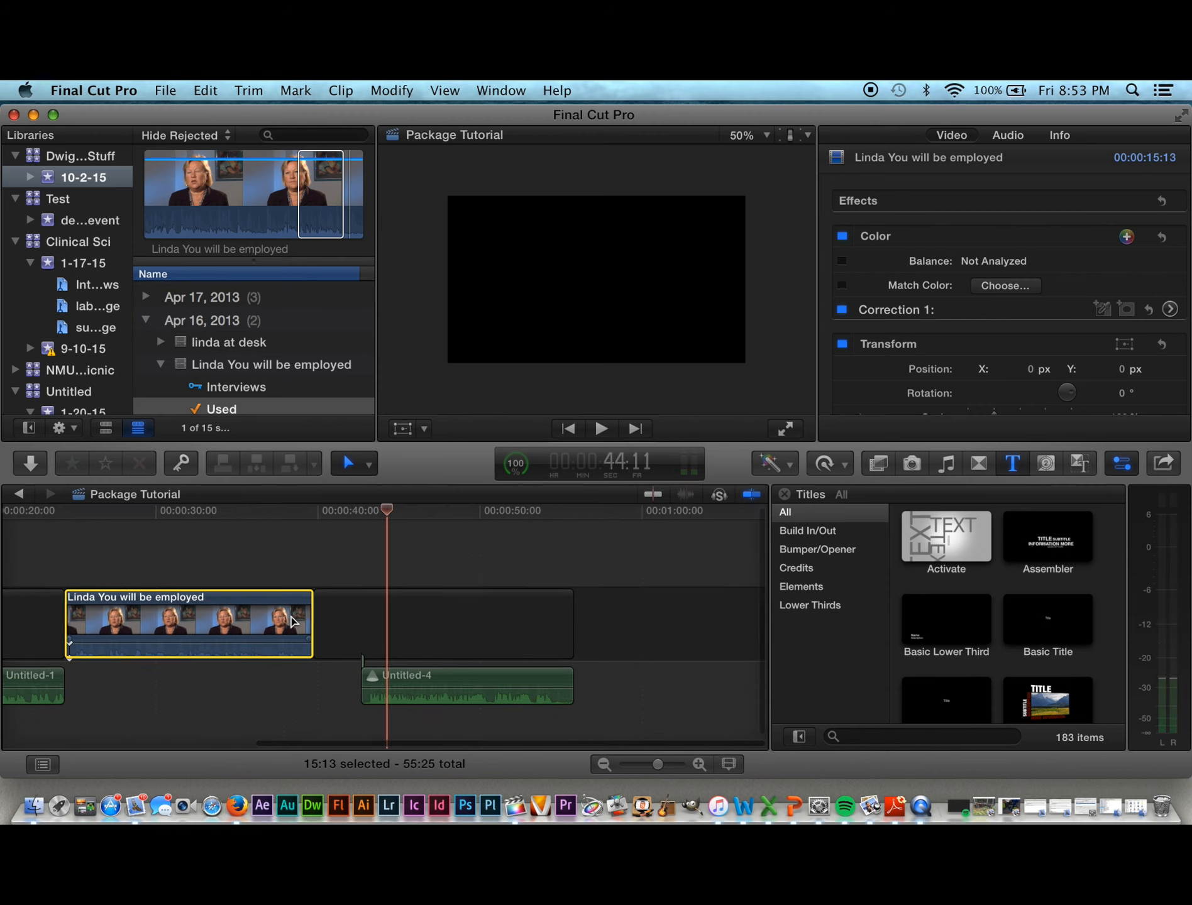
{"action": "scroll", "coordinate": [291, 621], "scroll_direction": "left", "scroll_amount": 2}
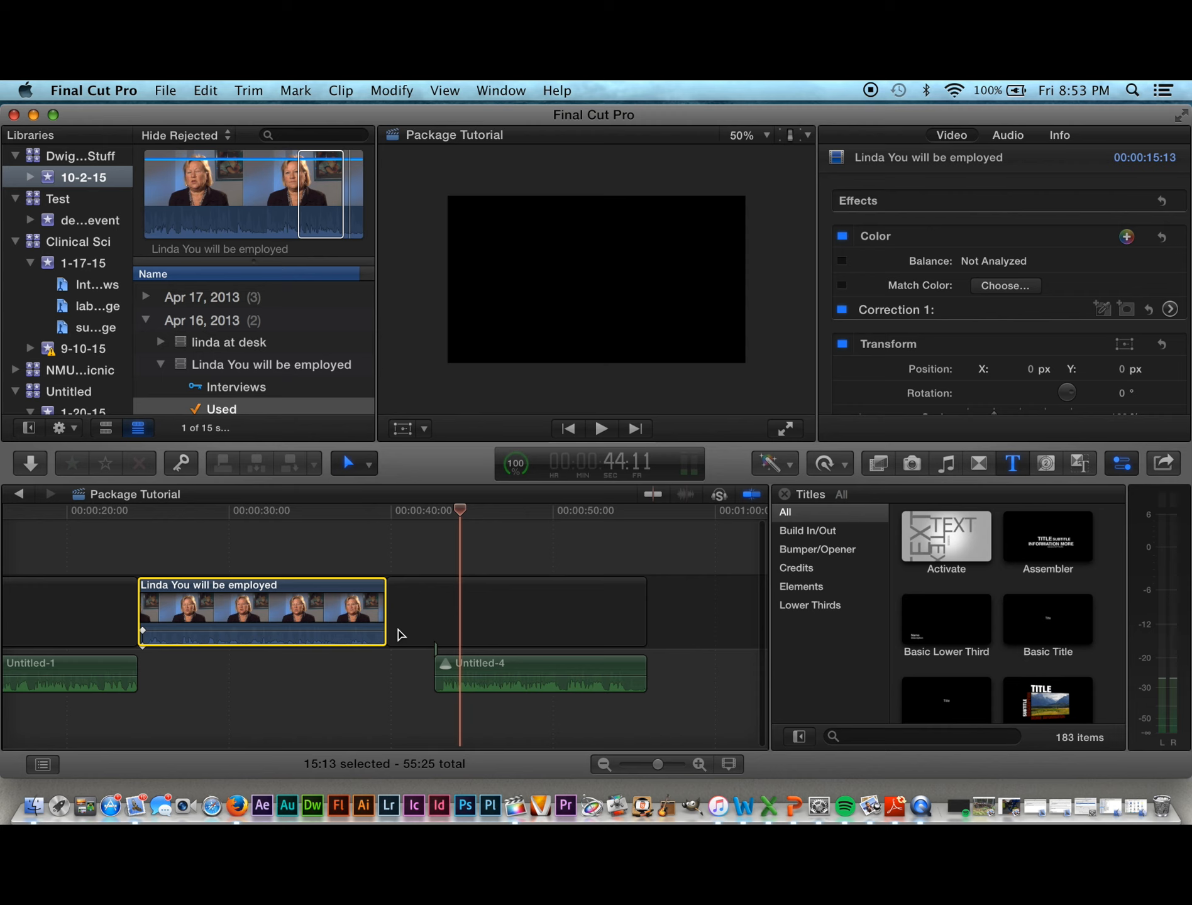
{"action": "scroll", "coordinate": [277, 663], "scroll_direction": "right", "scroll_amount": 3}
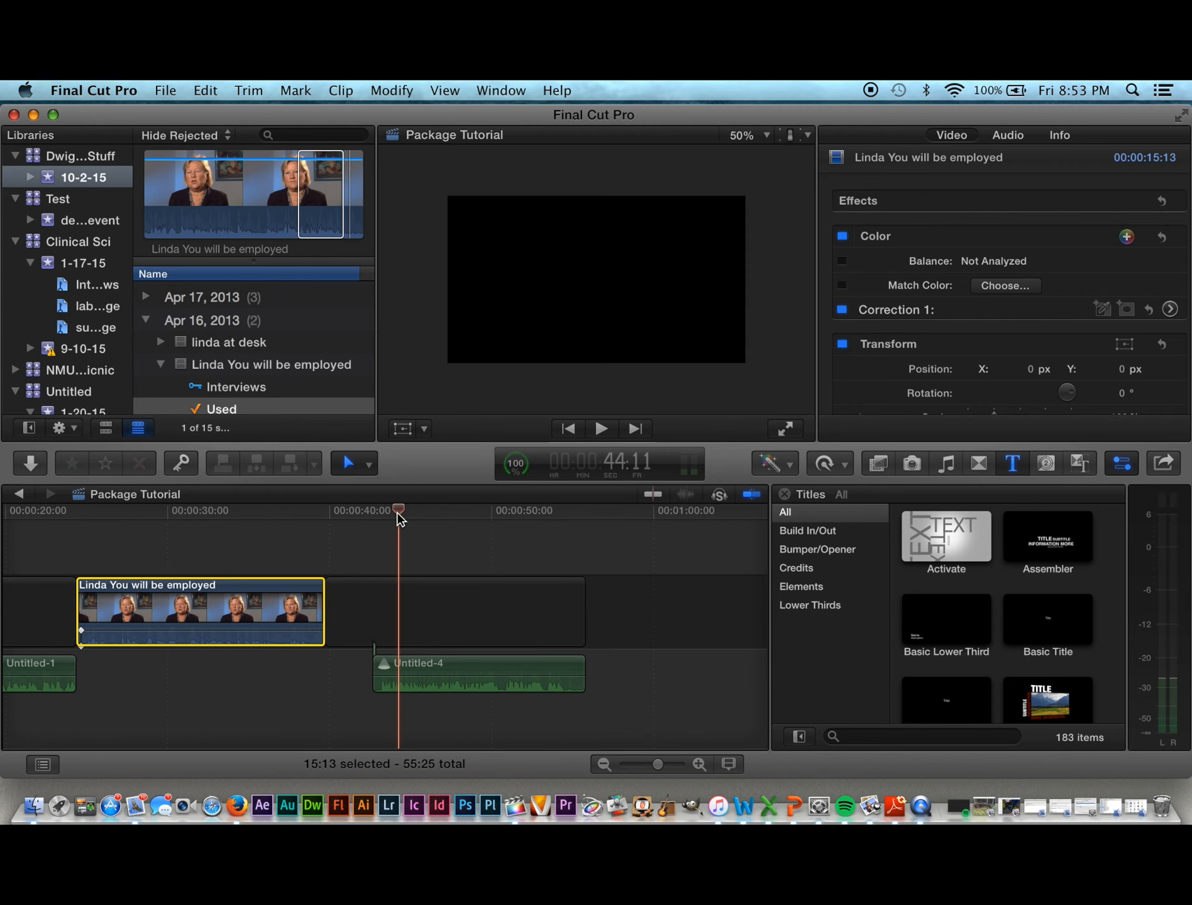
{"action": "left_click_drag", "start_coordinate": [398, 519], "coordinate": [3, 531]}
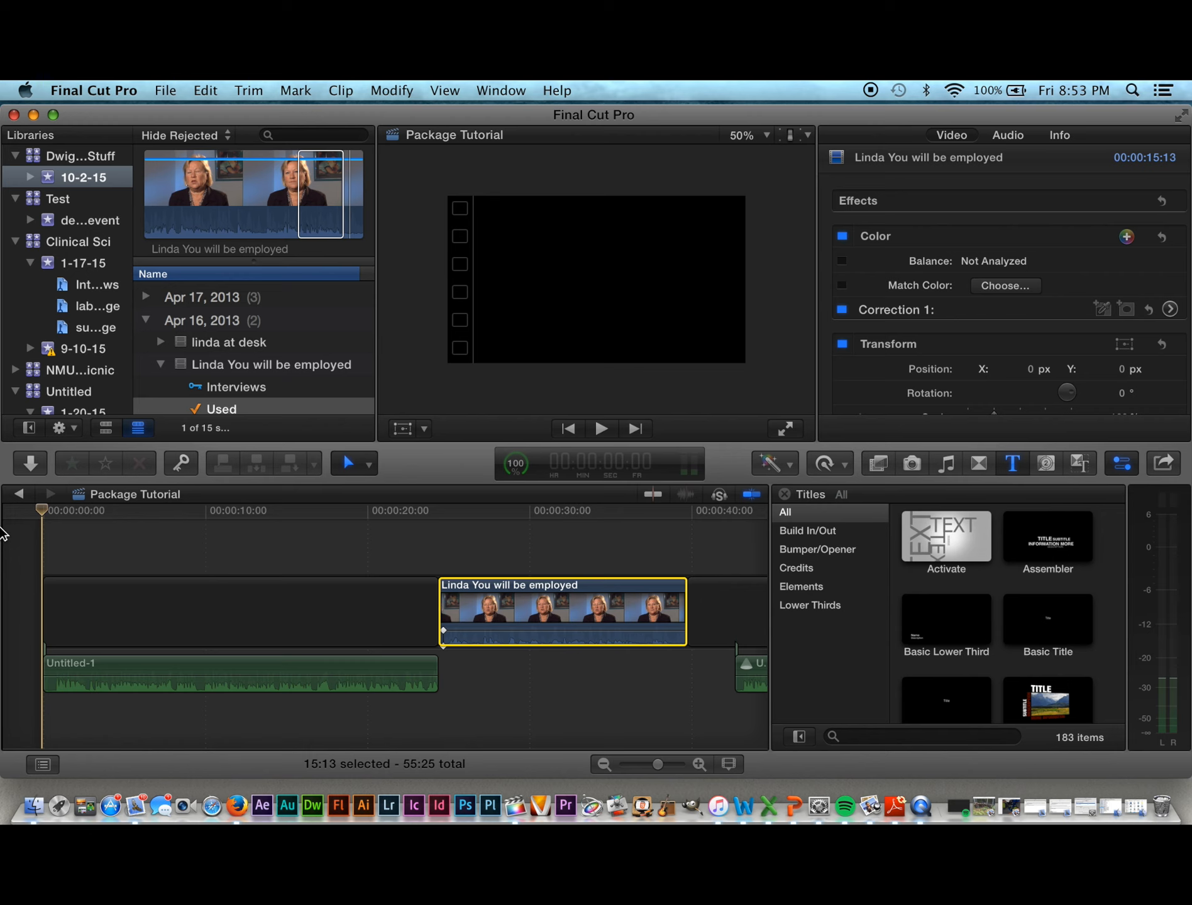
{"action": "scroll", "coordinate": [125, 748], "scroll_direction": "up", "scroll_amount": 3}
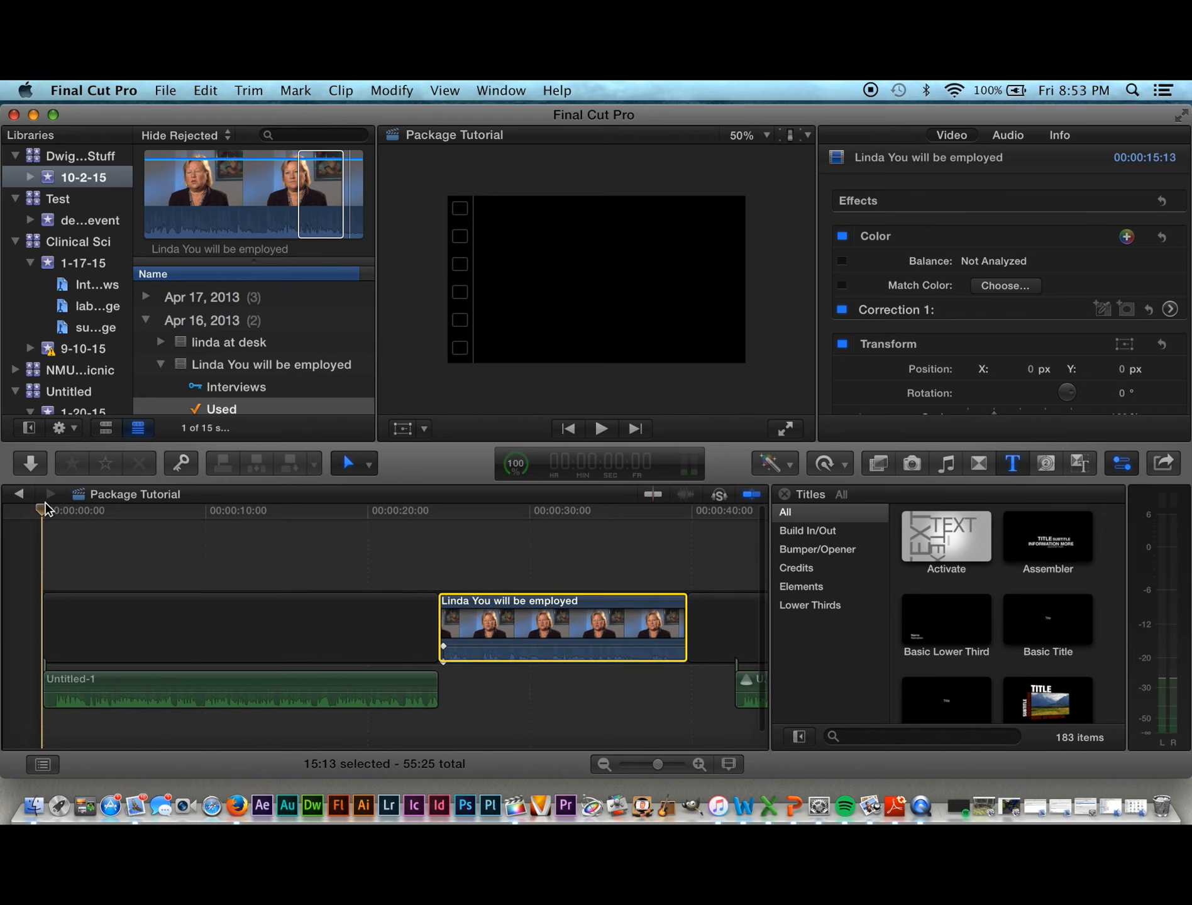
{"action": "left_click_drag", "start_coordinate": [42, 512], "coordinate": [490, 575]}
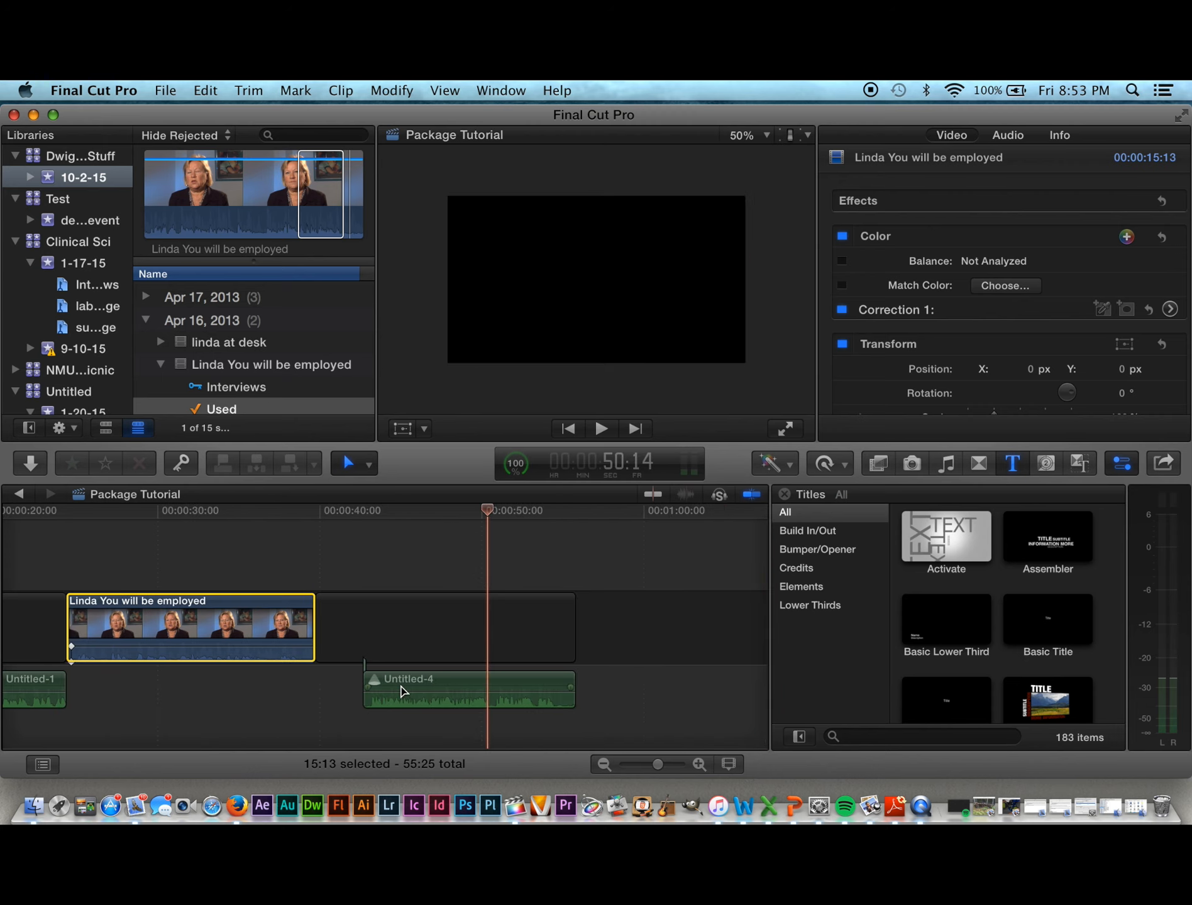
{"action": "left_click_drag", "start_coordinate": [400, 691], "coordinate": [421, 692]}
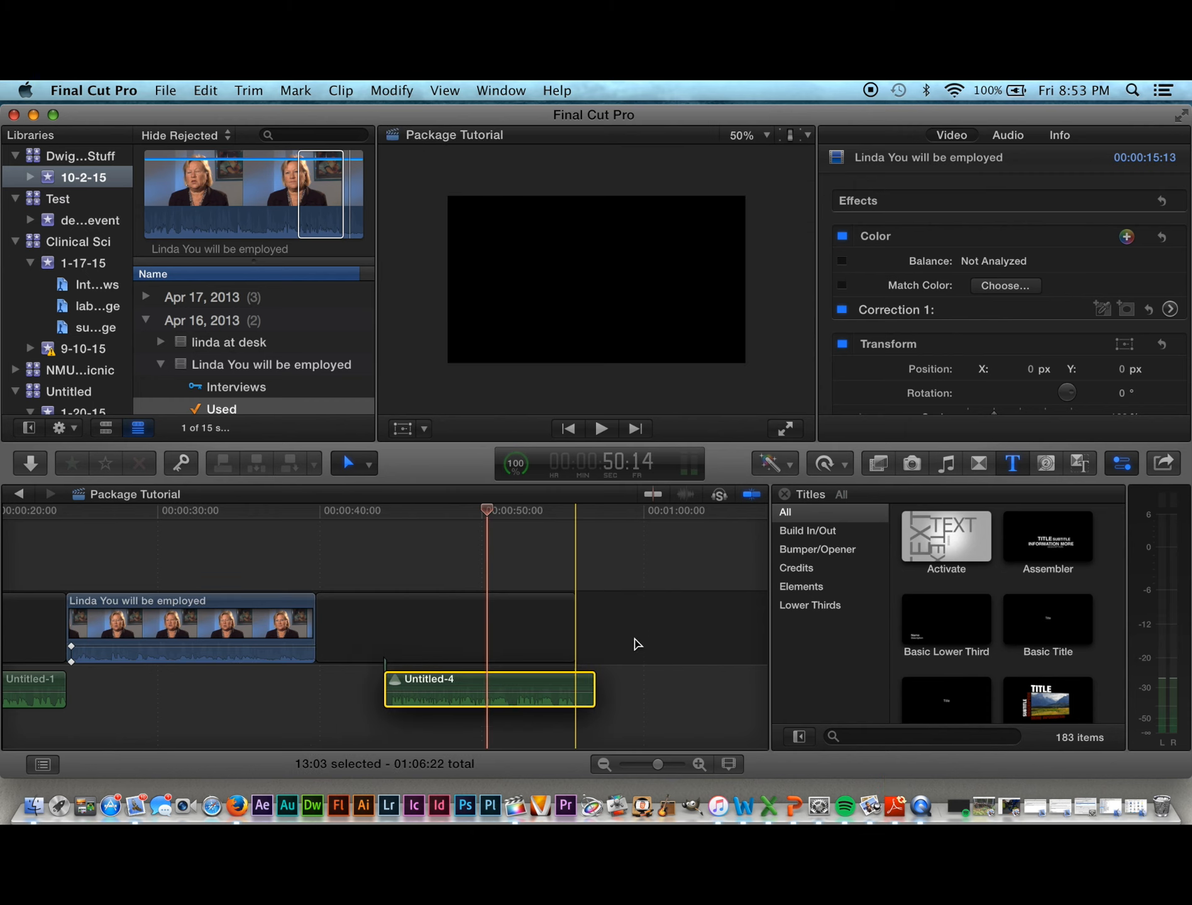
{"action": "left_click_drag", "start_coordinate": [636, 644], "coordinate": [674, 627]}
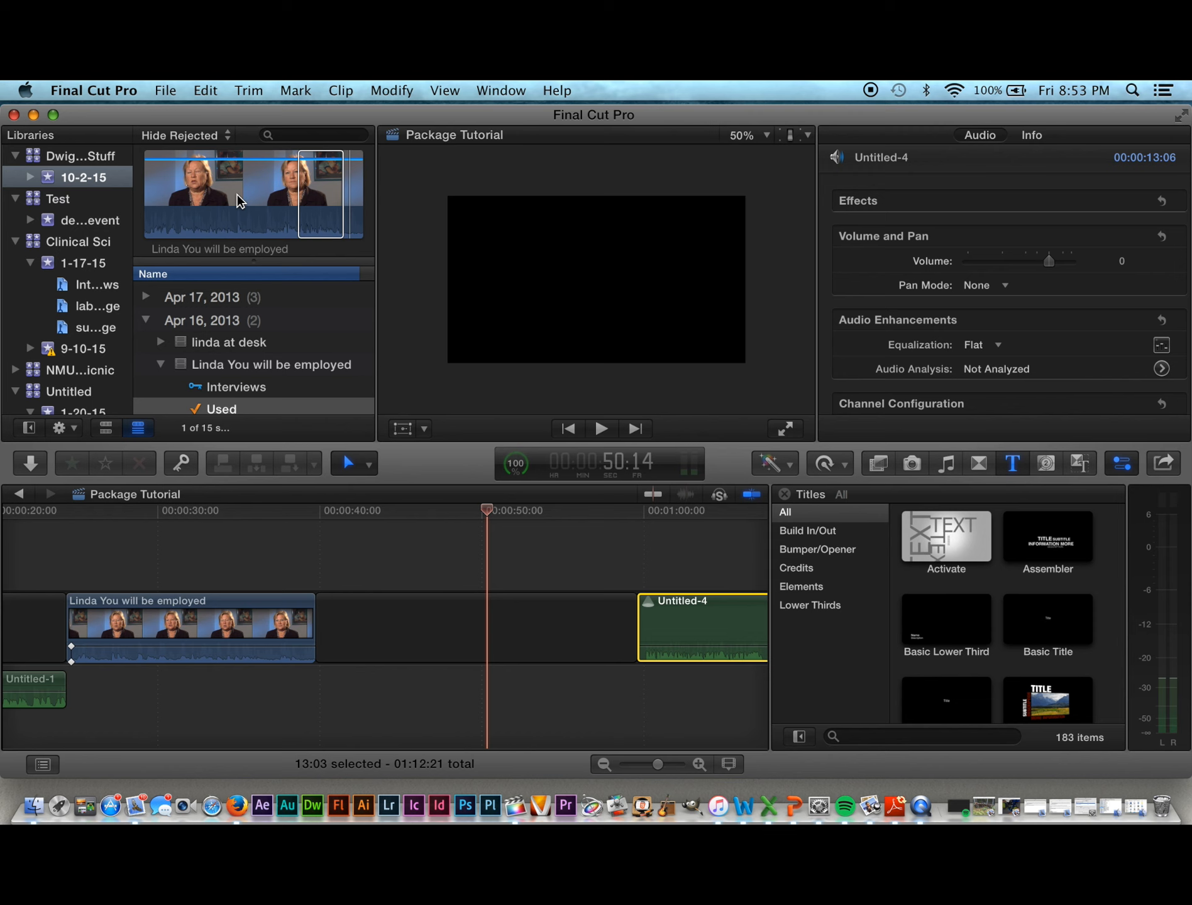
Step: Open Record Voiceover from the Window menu and start recording Untitled-5 into the gap near 0:50
{"action": "left_click", "coordinate": [498, 92]}
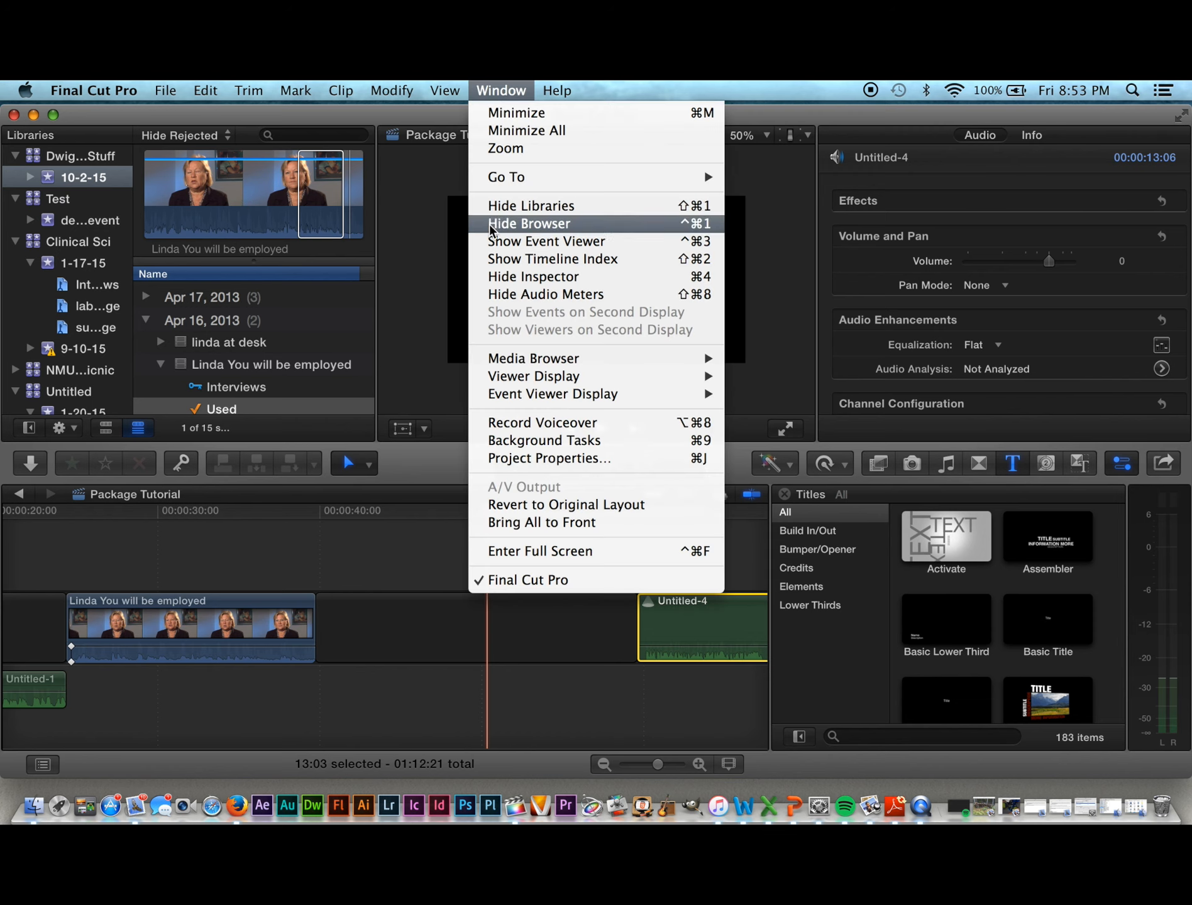
{"action": "left_click", "coordinate": [510, 423]}
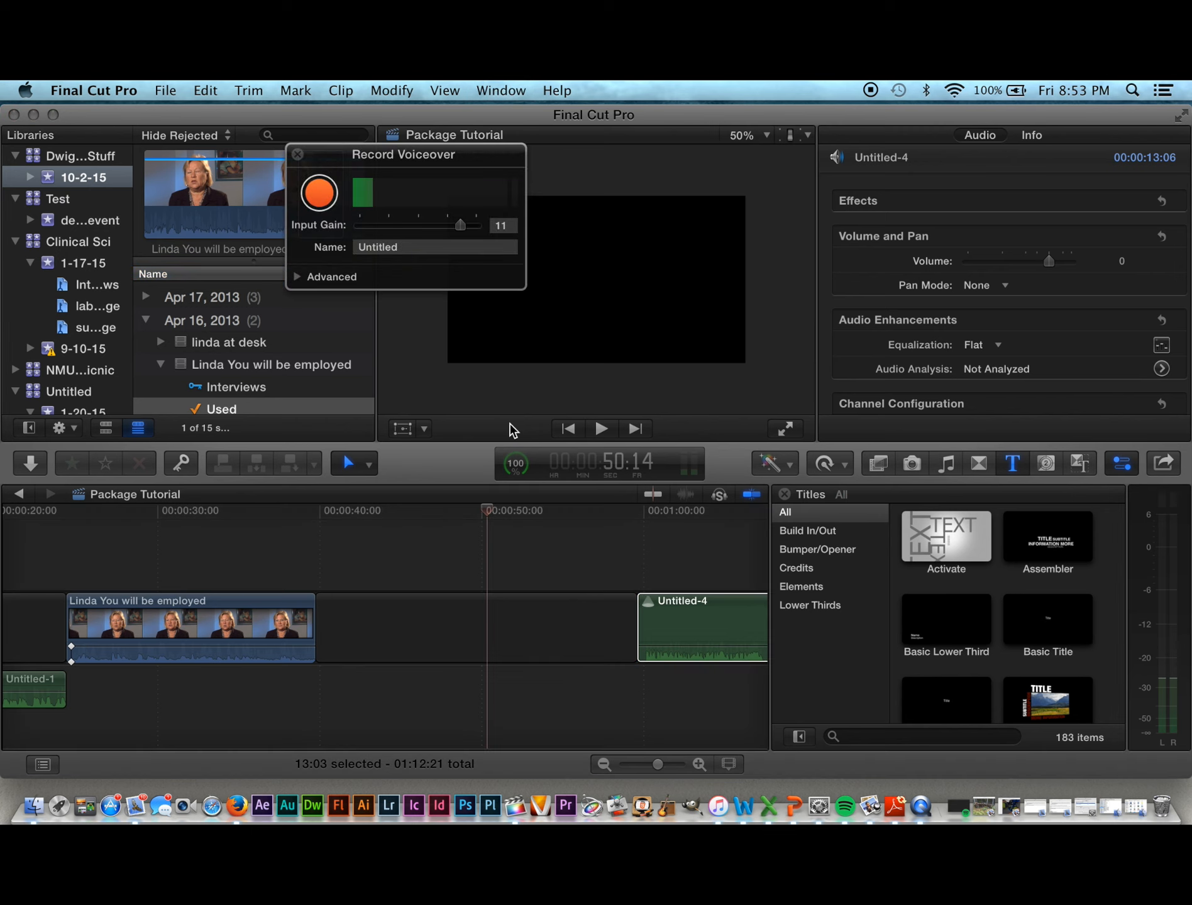
{"action": "left_click", "coordinate": [320, 194]}
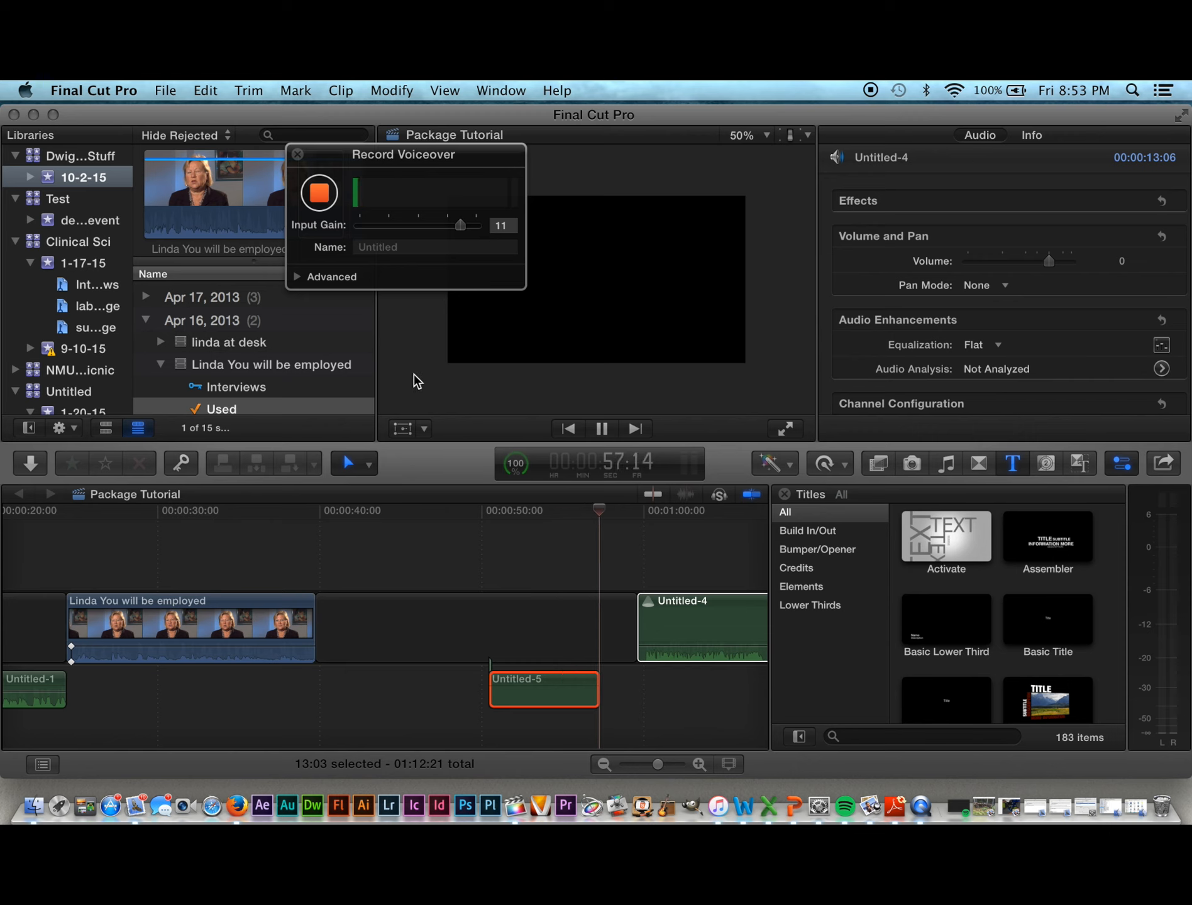
Step: Stop recording and slide Untitled-5 left to start where the interview clip ends
{"action": "left_click", "coordinate": [320, 195]}
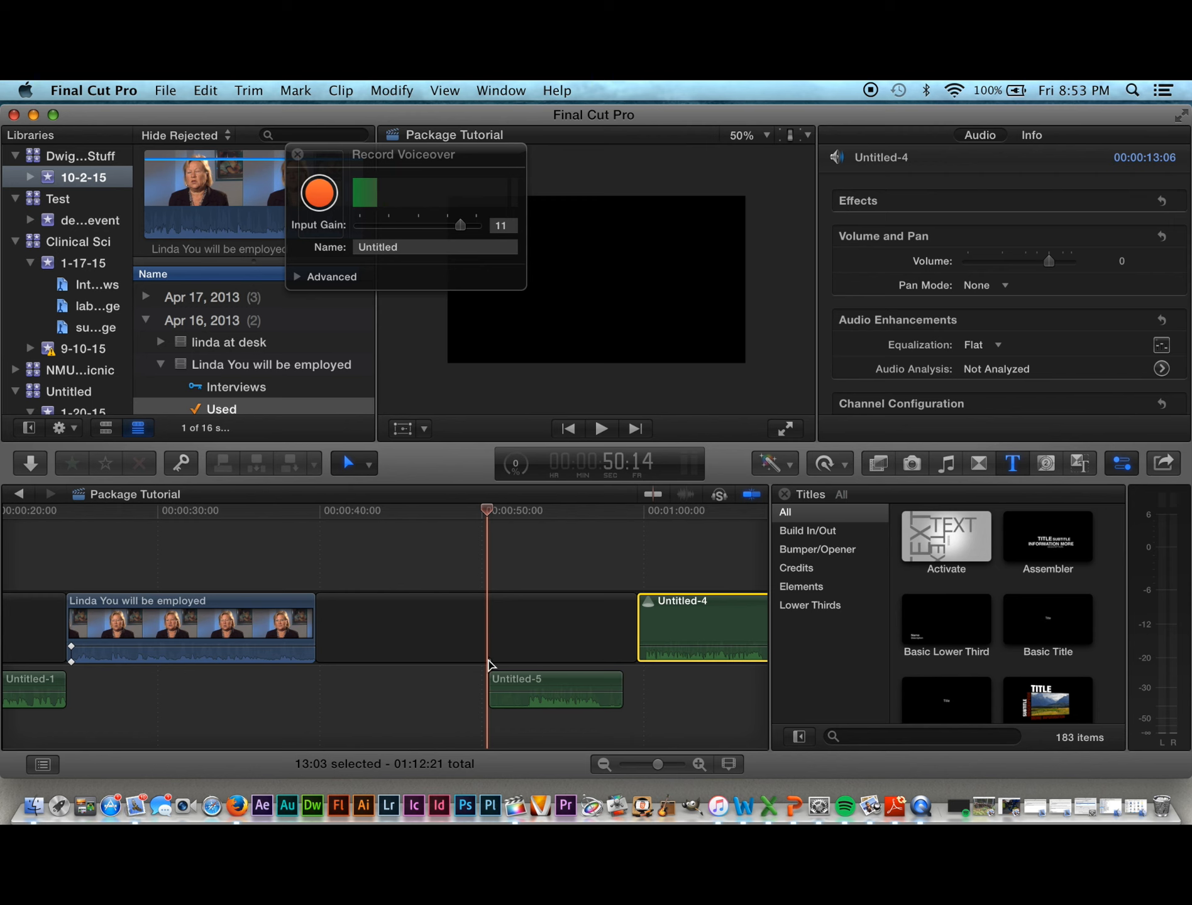
{"action": "right_click", "coordinate": [522, 685]}
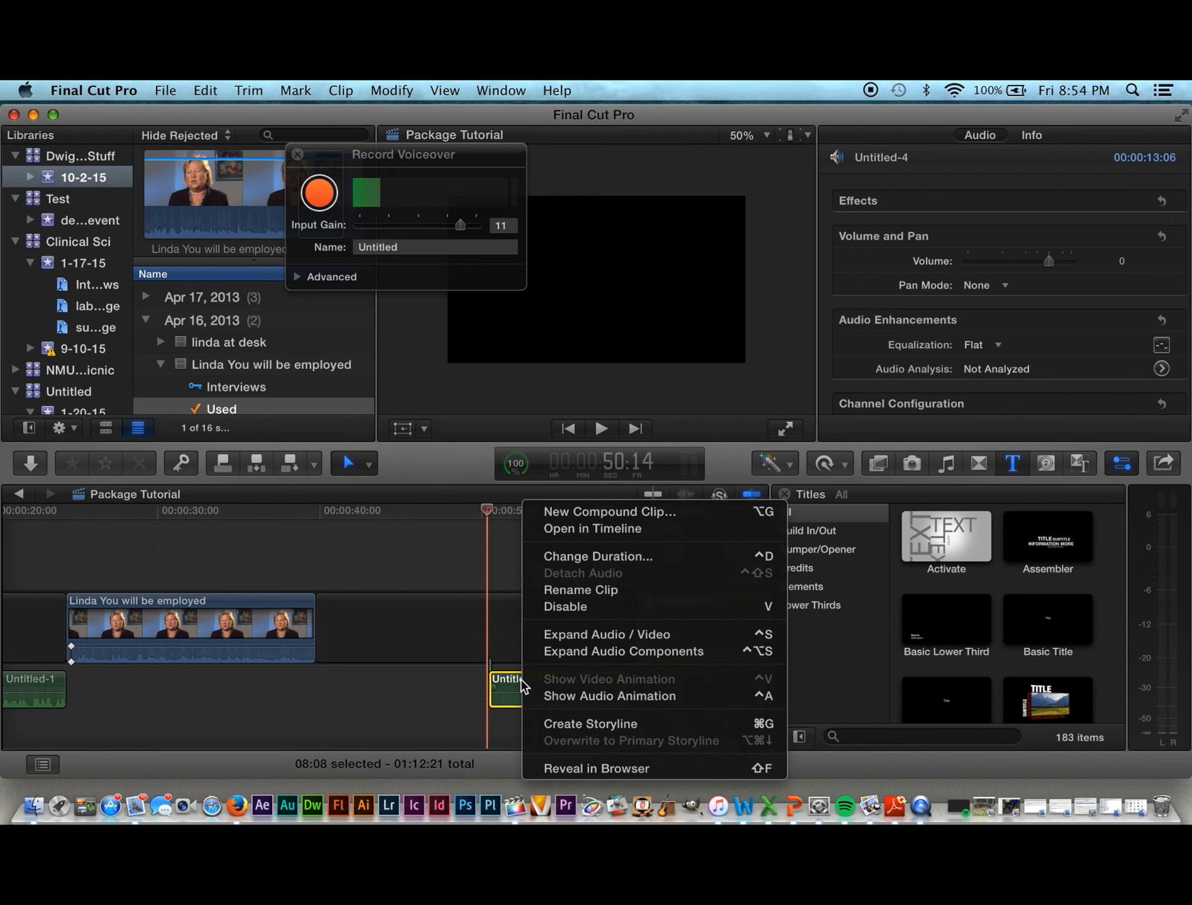
{"action": "left_click", "coordinate": [428, 676]}
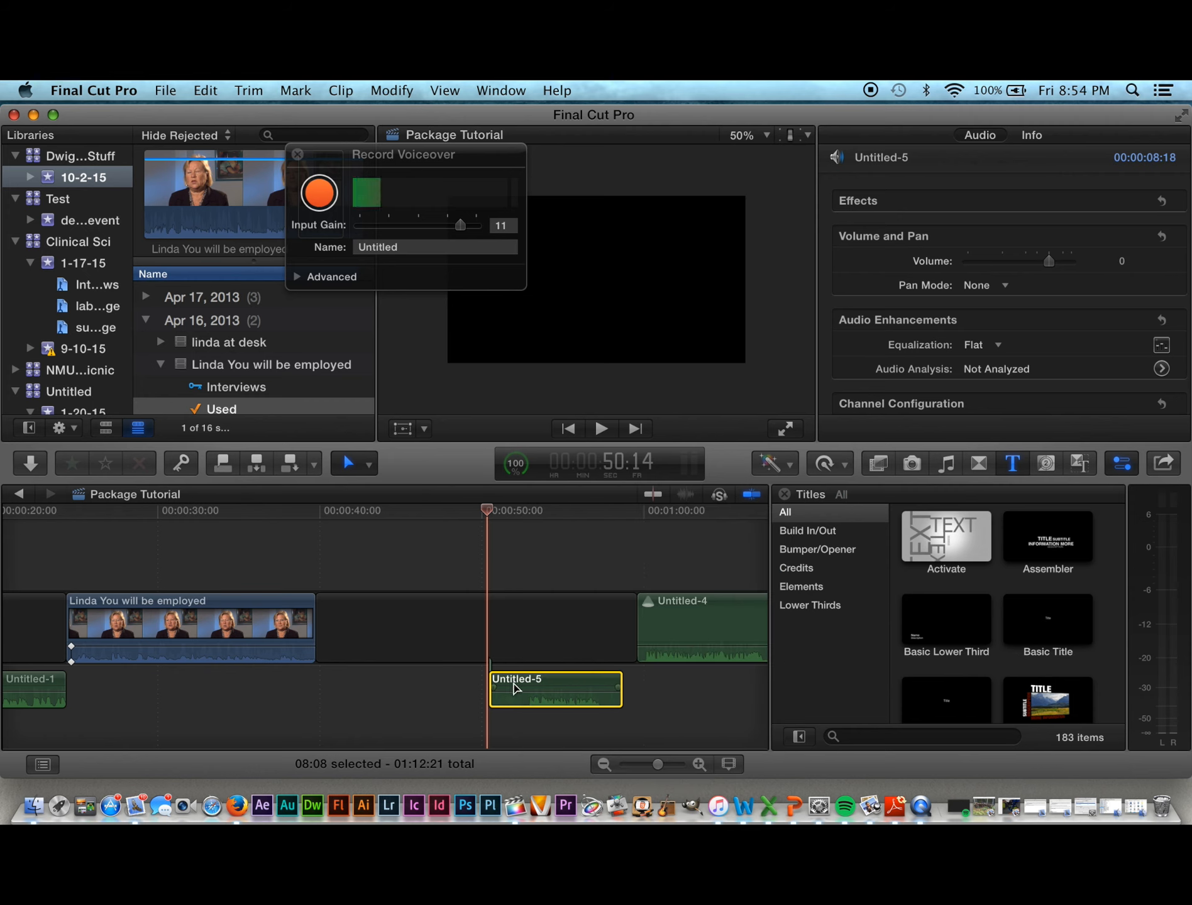
{"action": "left_click_drag", "start_coordinate": [514, 688], "coordinate": [353, 685]}
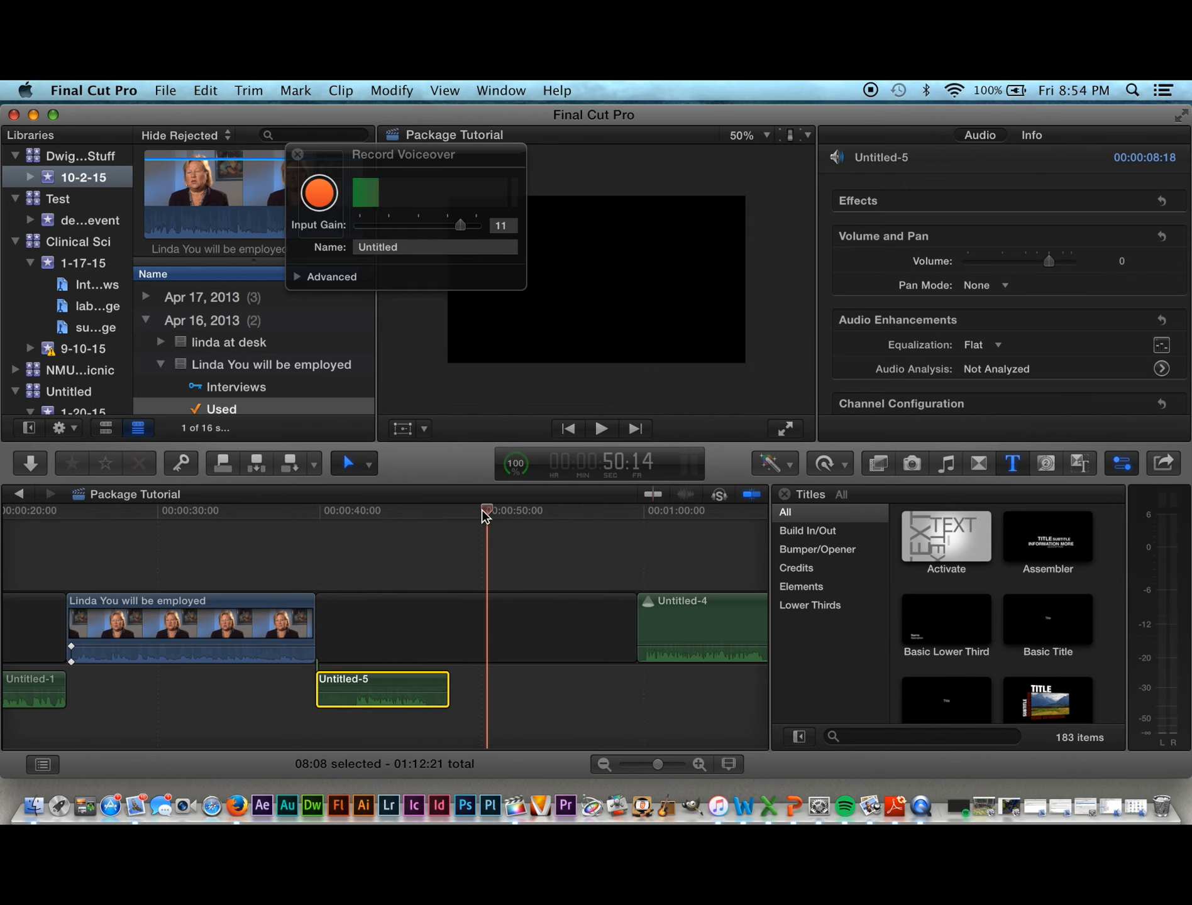
Step: Play back from about 32 seconds to hear the new voiceover after the interview
{"action": "left_click_drag", "start_coordinate": [486, 515], "coordinate": [200, 544]}
{"action": "key", "text": "space"}
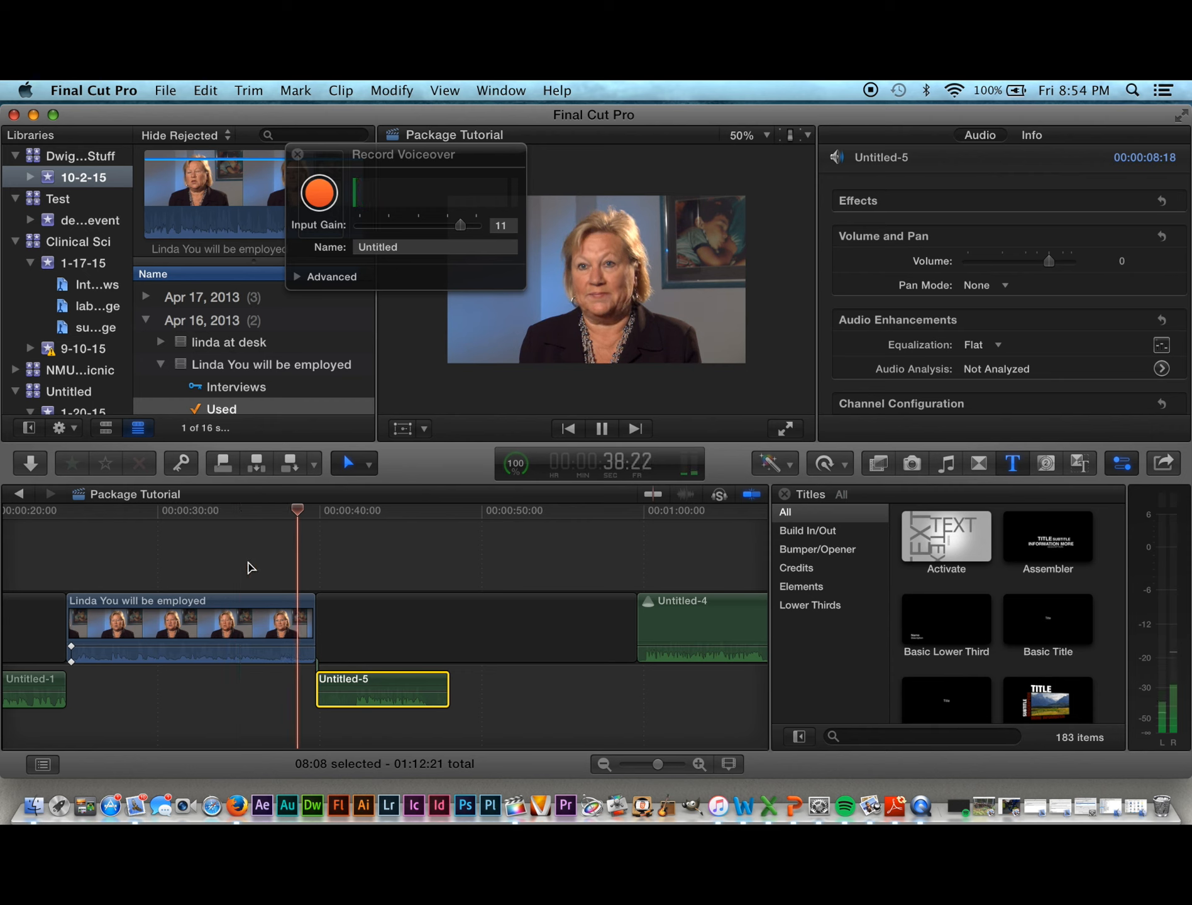
{"action": "key", "text": "space"}
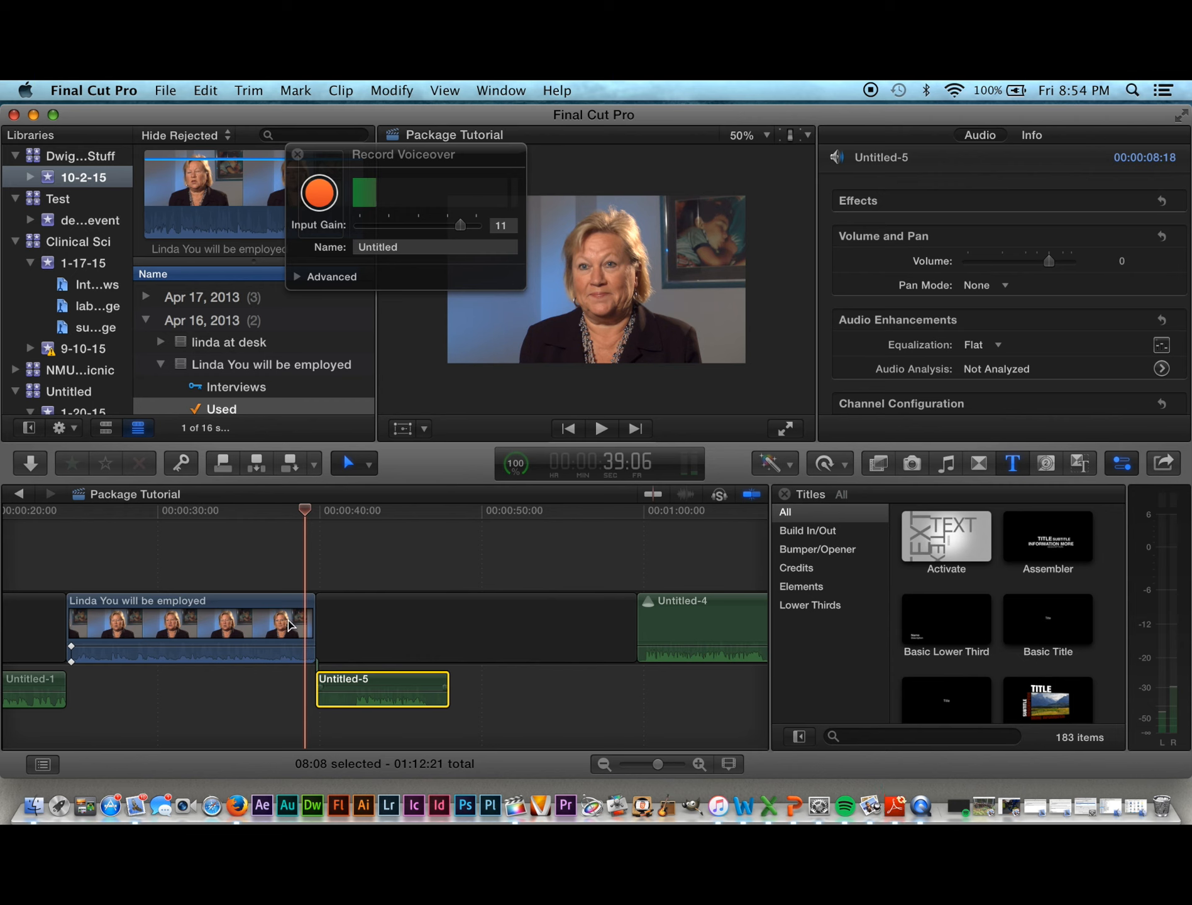
Step: Nudge Untitled-5 to overlap the interview's end and review the overlap from about 35 seconds
{"action": "left_click_drag", "start_coordinate": [338, 686], "coordinate": [367, 686]}
{"action": "left_click", "coordinate": [234, 511]}
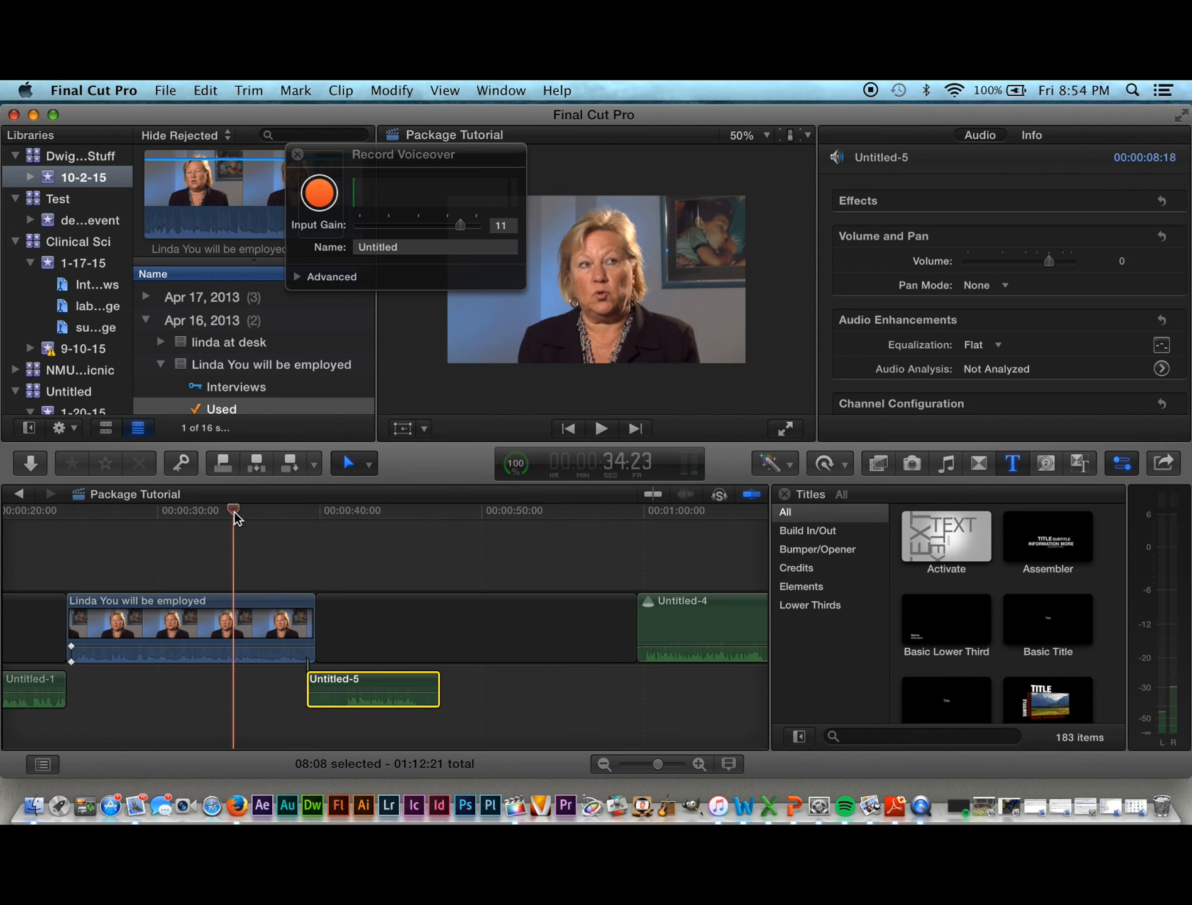
{"action": "key", "text": "space"}
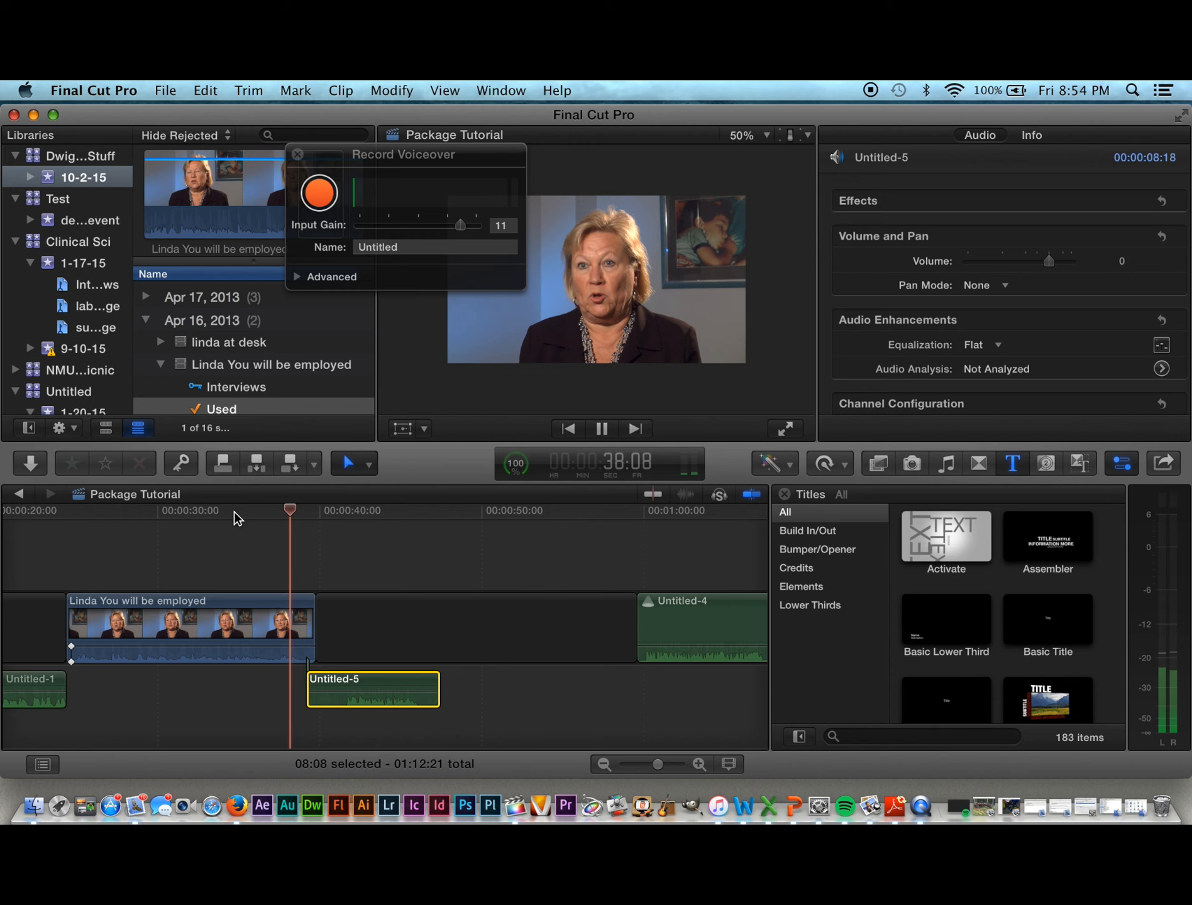
{"action": "key", "text": "space"}
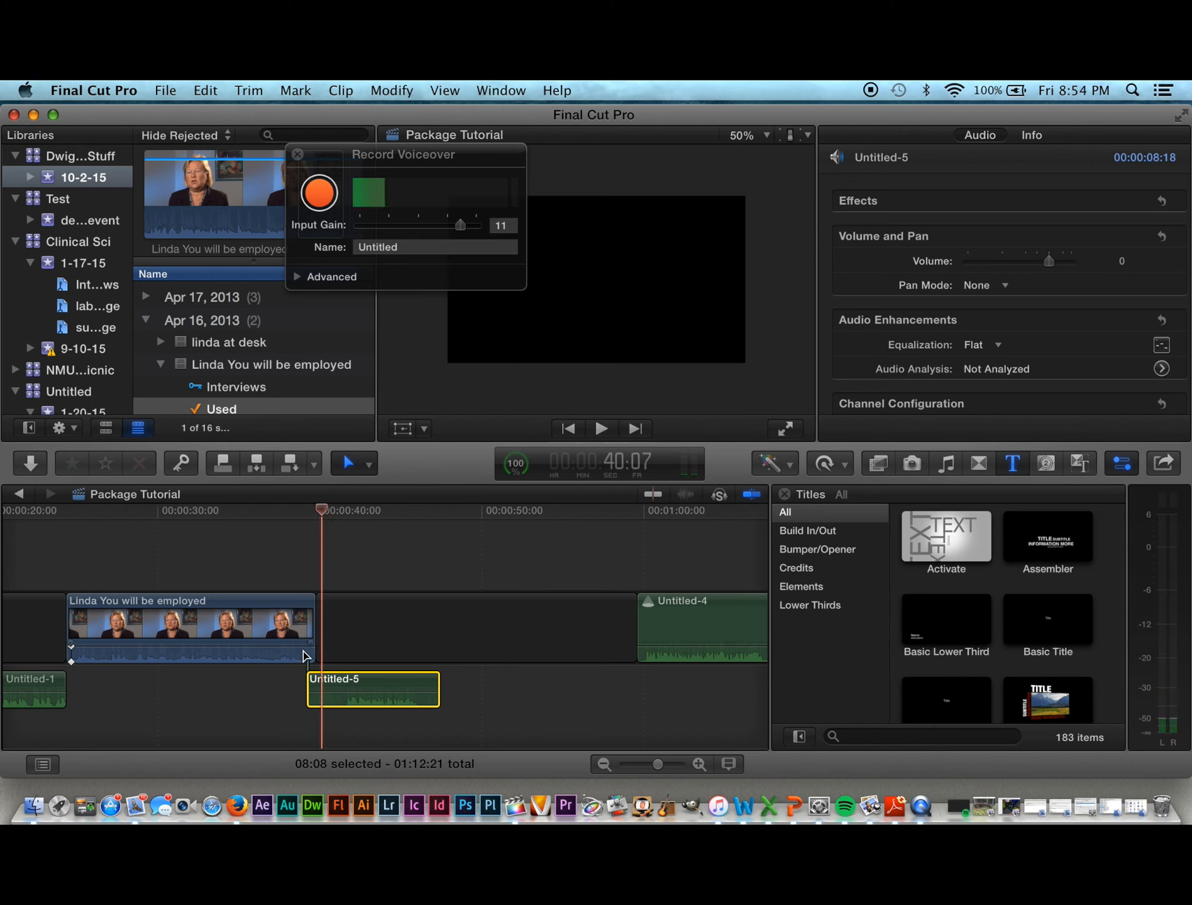
{"action": "key", "text": "space"}
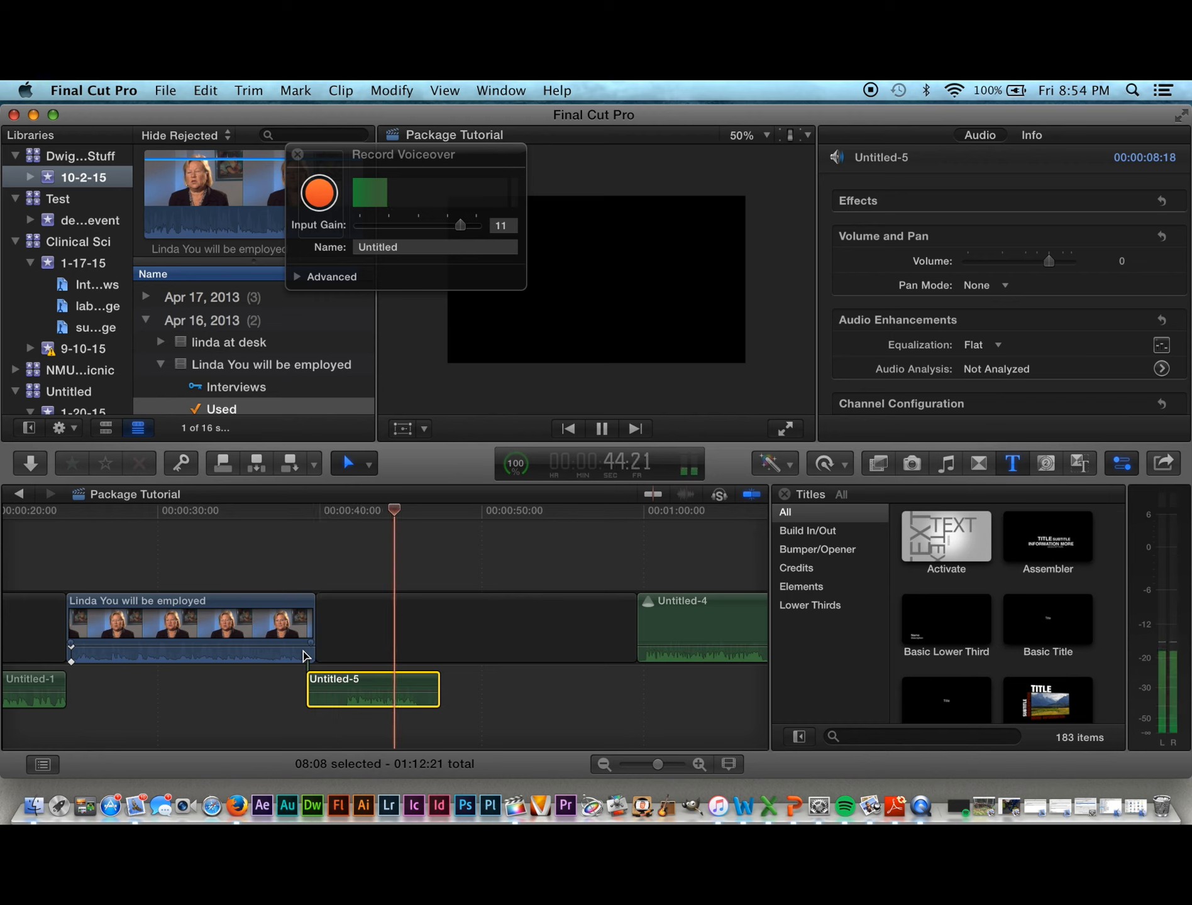
{"action": "key", "text": "space"}
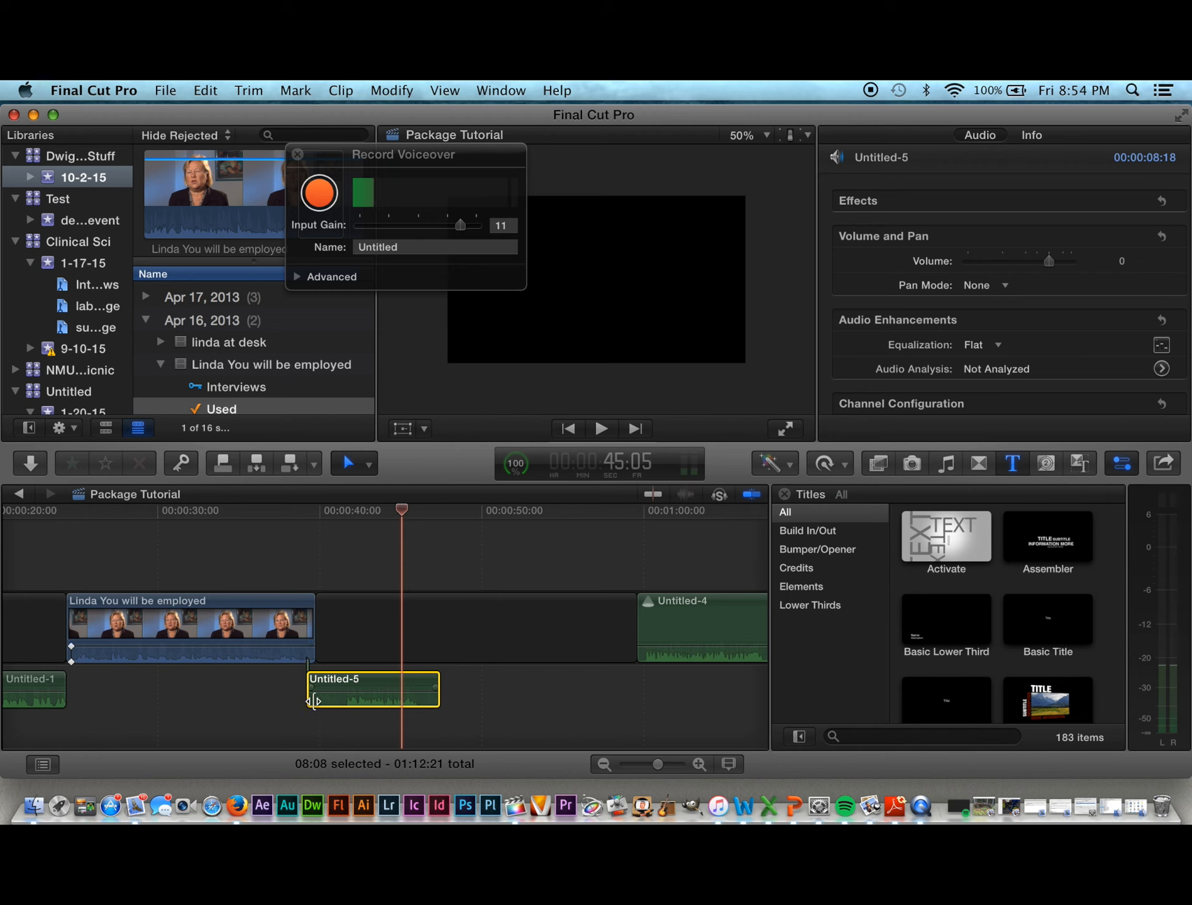
Step: Trim the start of Untitled-5 and replay the transition from about 39 seconds to 42:24
{"action": "mouse_move", "coordinate": [313, 699]}
{"action": "left_mouse_down"}
{"action": "mouse_move", "coordinate": [335, 698]}
{"action": "mouse_move", "coordinate": [308, 696]}
{"action": "left_mouse_up"}
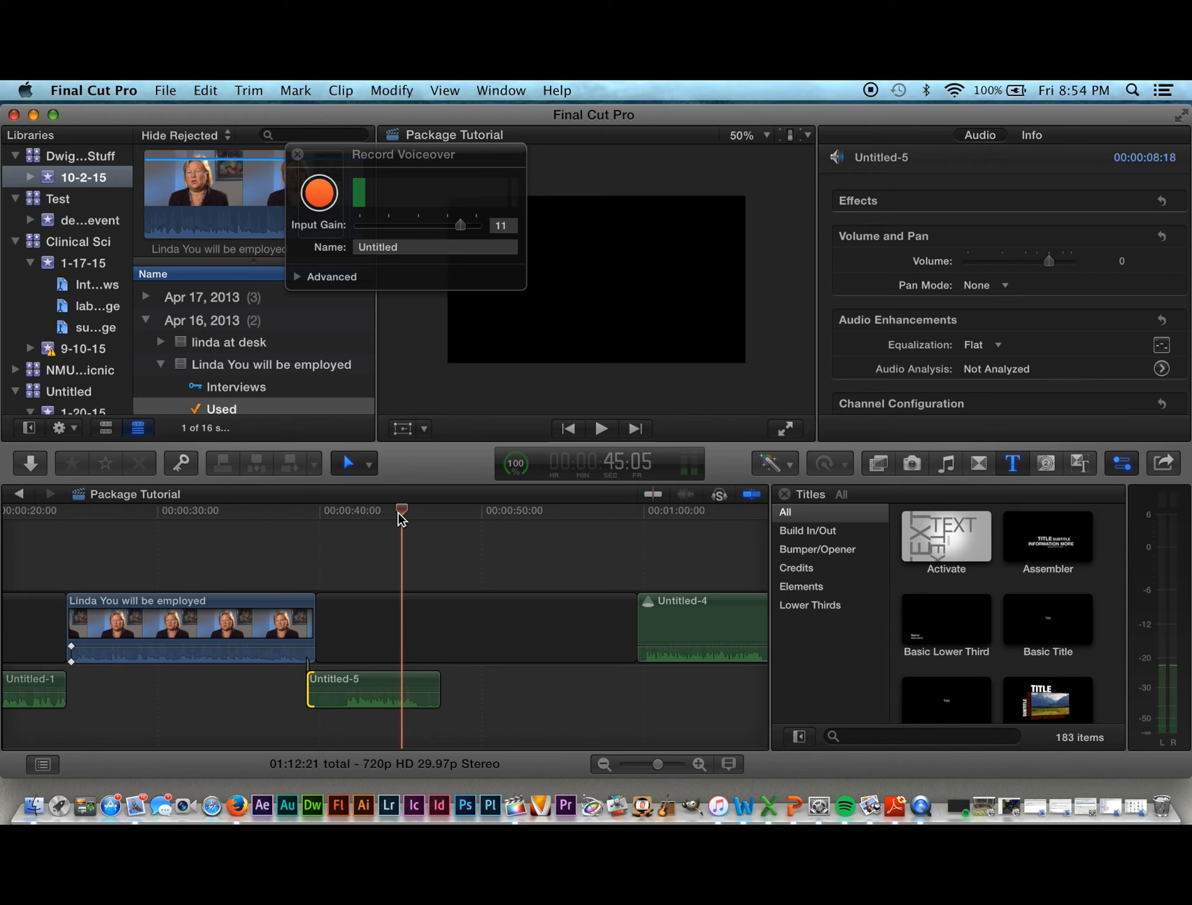
{"action": "left_click_drag", "start_coordinate": [401, 518], "coordinate": [313, 522]}
{"action": "key", "text": "space"}
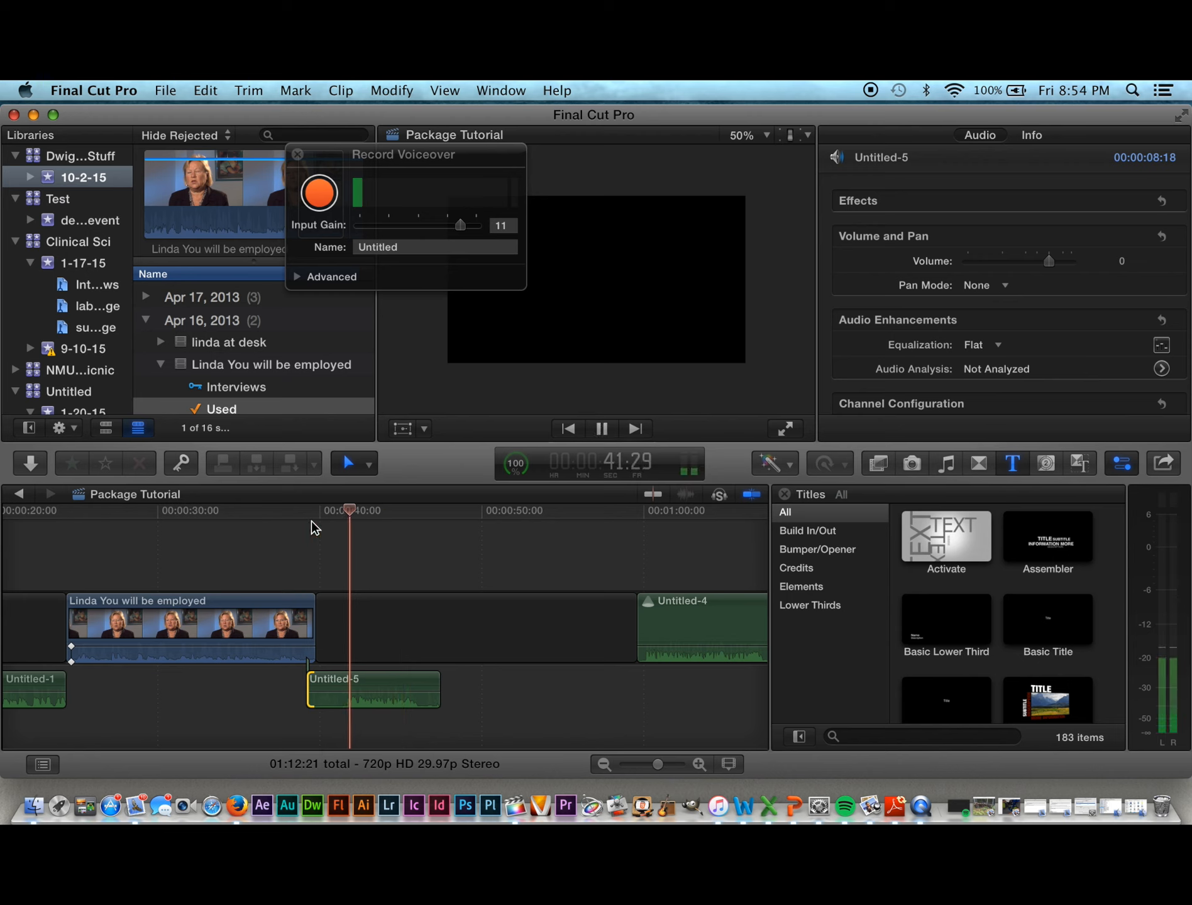
{"action": "key", "text": "space"}
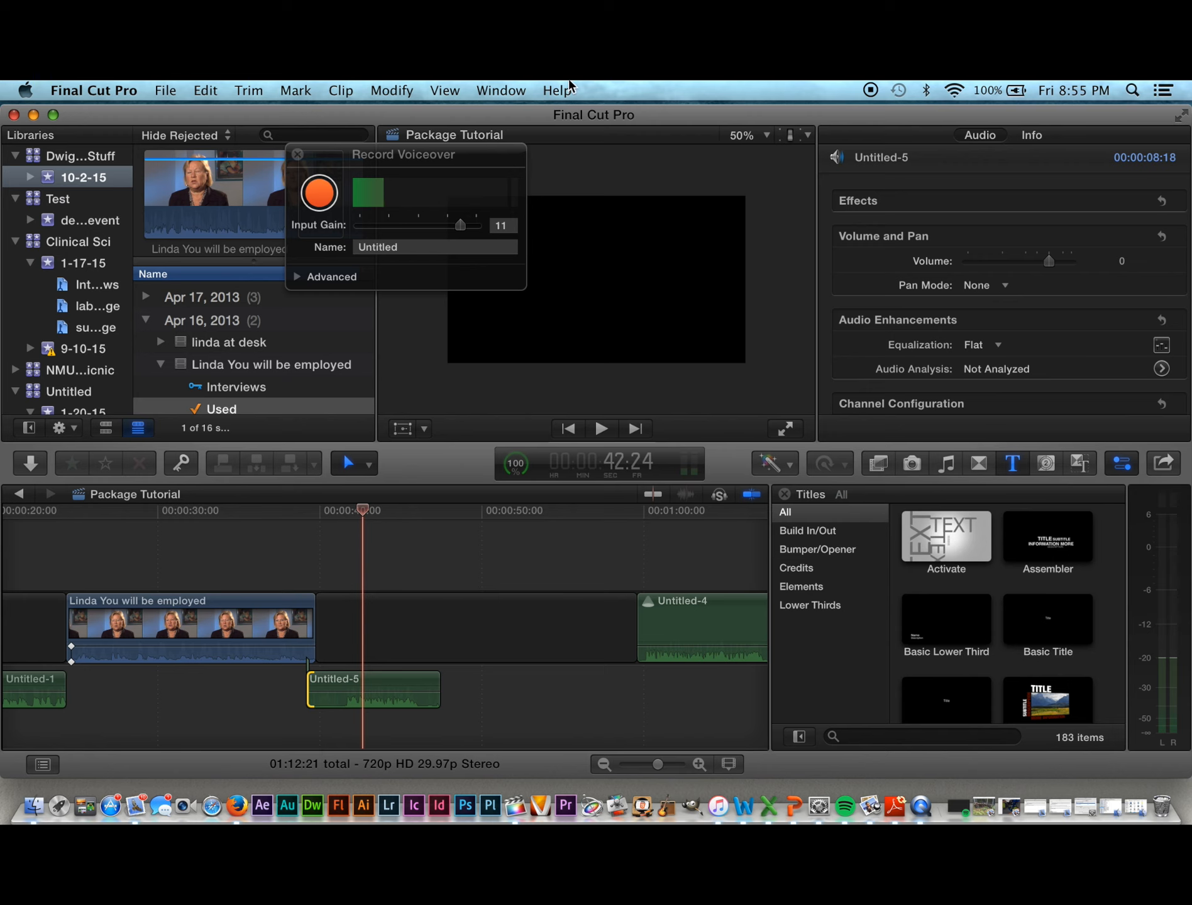
Step: Close the Record Voiceover window and load the 1:15 interview source clip into the viewer
{"action": "left_click", "coordinate": [528, 92]}
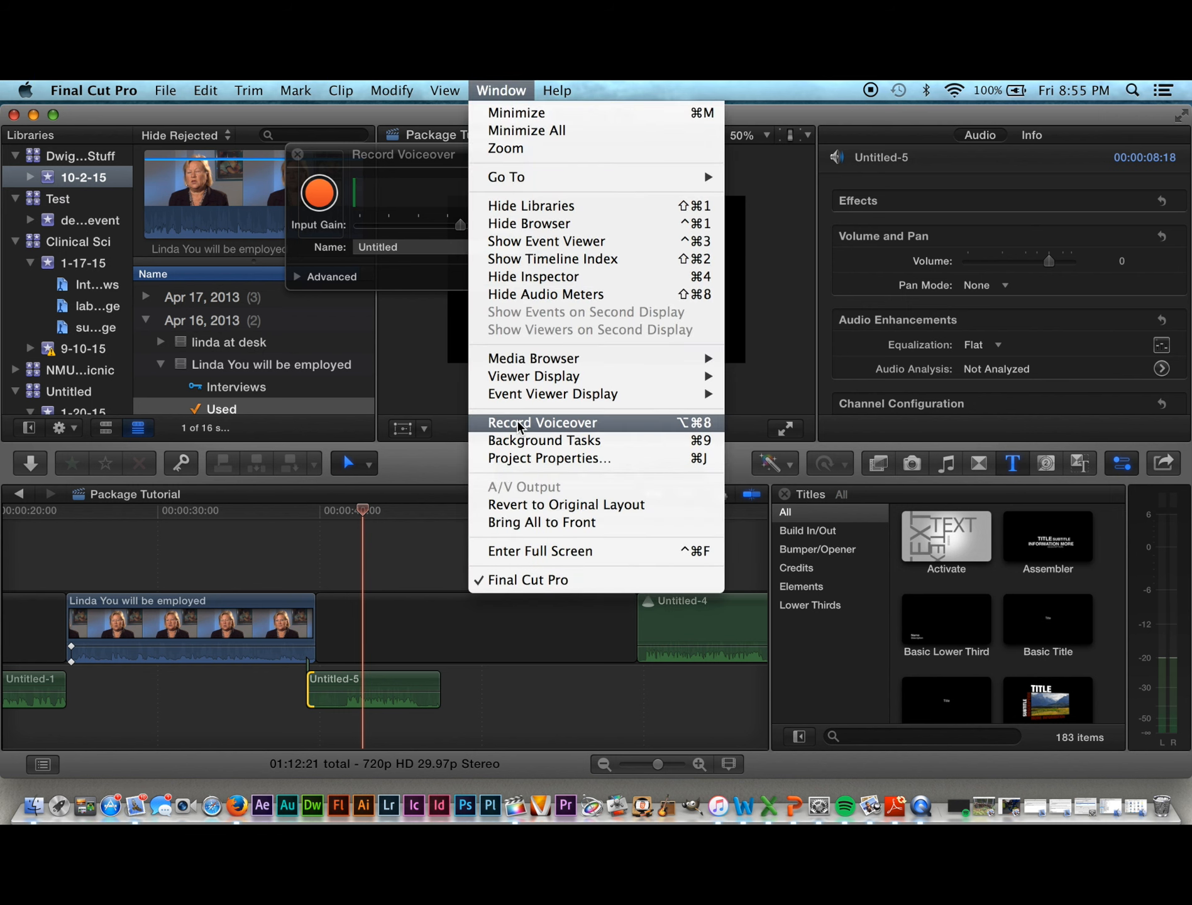
{"action": "left_click", "coordinate": [524, 713]}
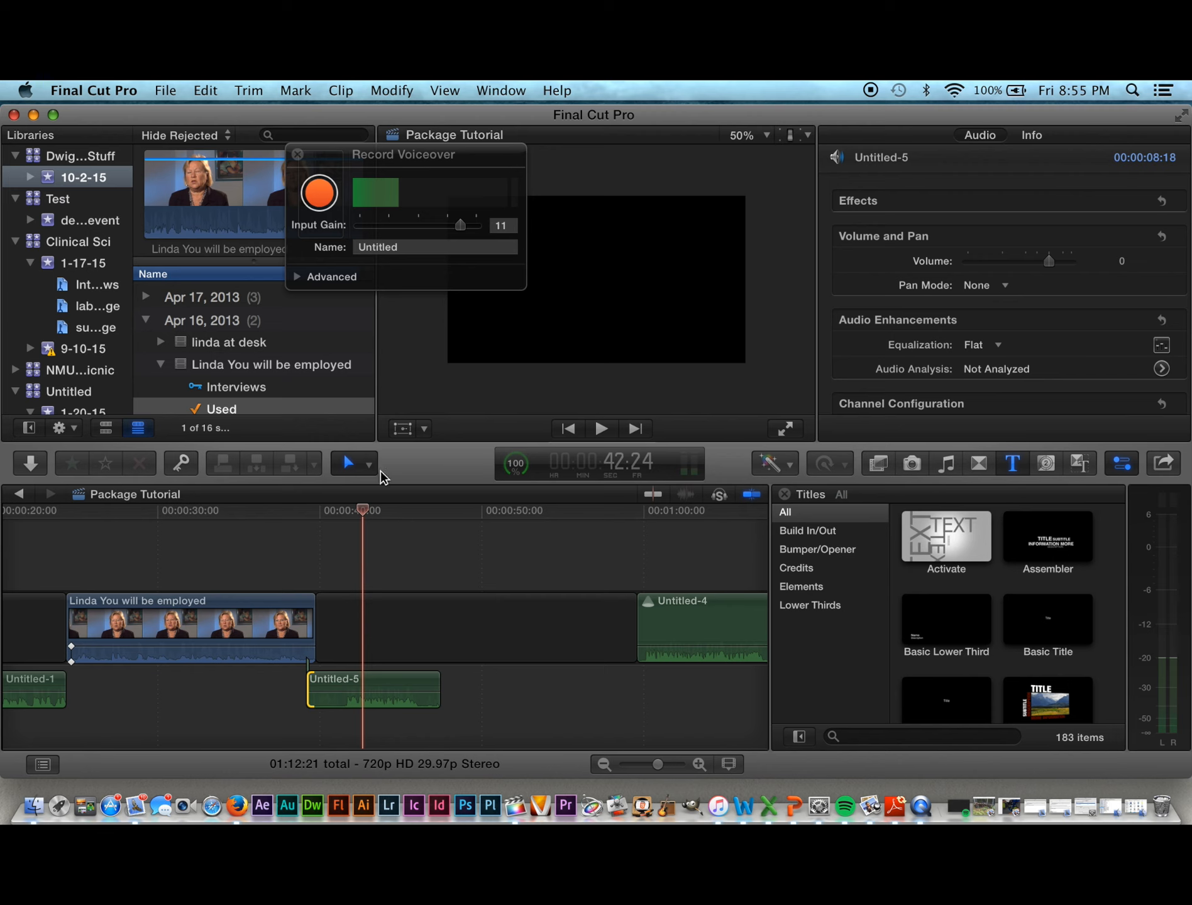
{"action": "left_click", "coordinate": [298, 155]}
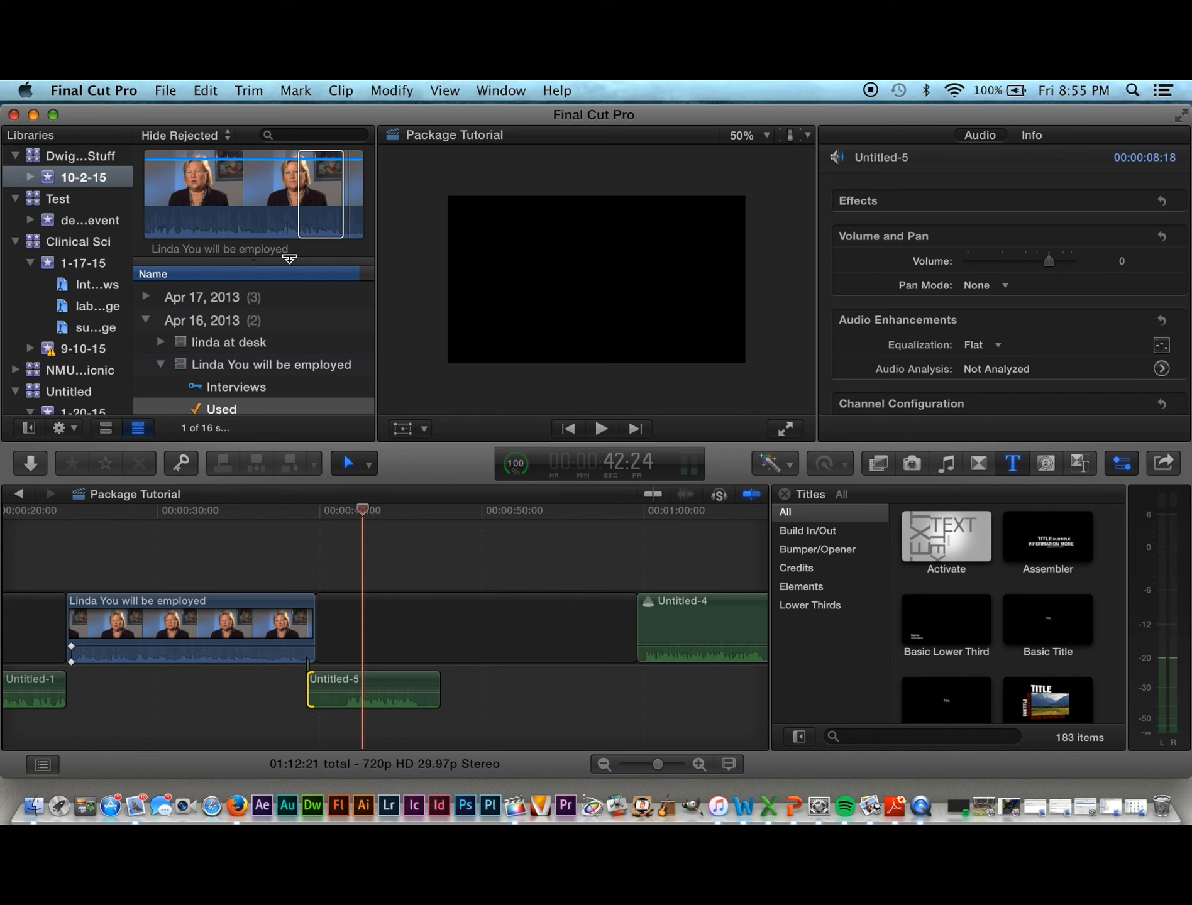
{"action": "left_click", "coordinate": [171, 231]}
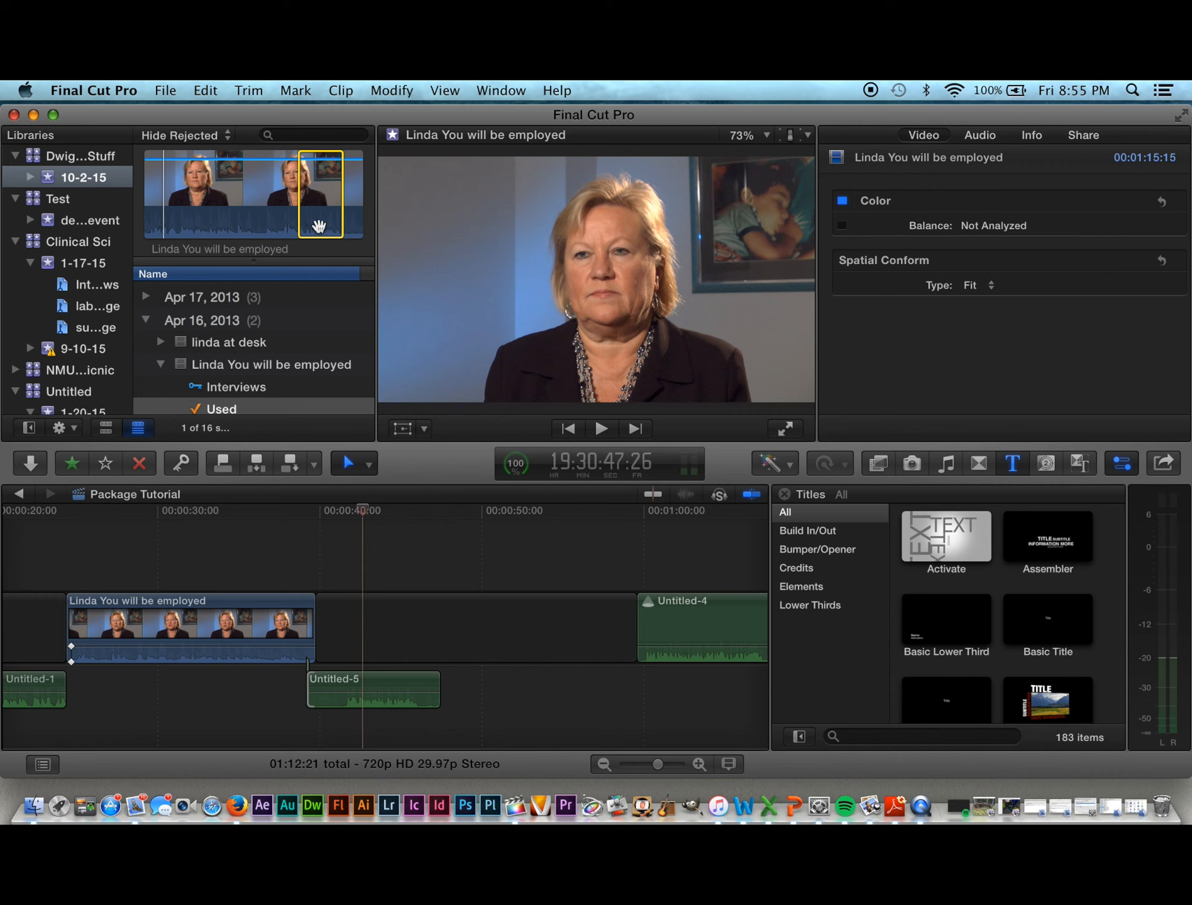
Step: Shuttle through the interview source clip with J/K/L, marking a start and then clearing the range
{"action": "key", "text": "j"}
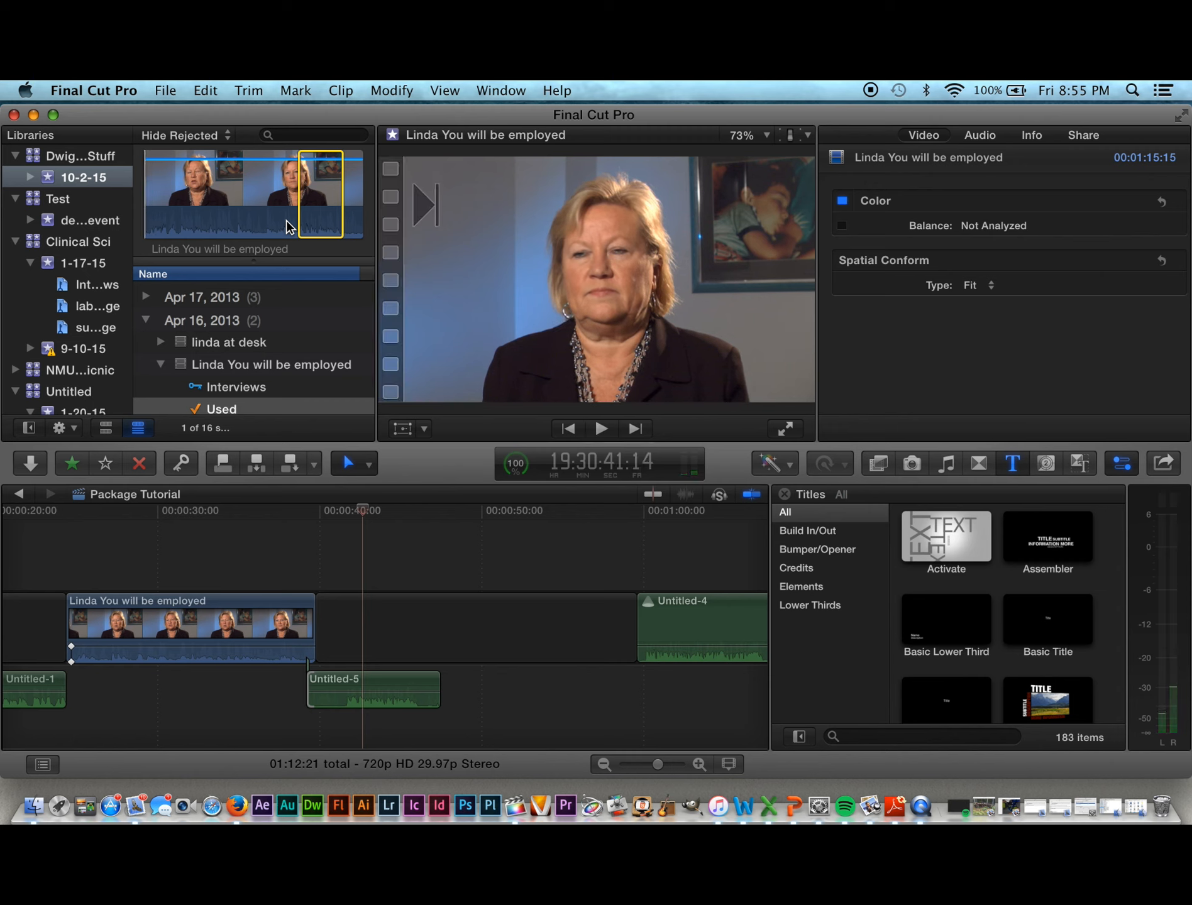
{"action": "key", "text": "l"}
{"action": "key", "text": "l"}
{"action": "key", "text": "l"}
{"action": "key", "text": "k"}
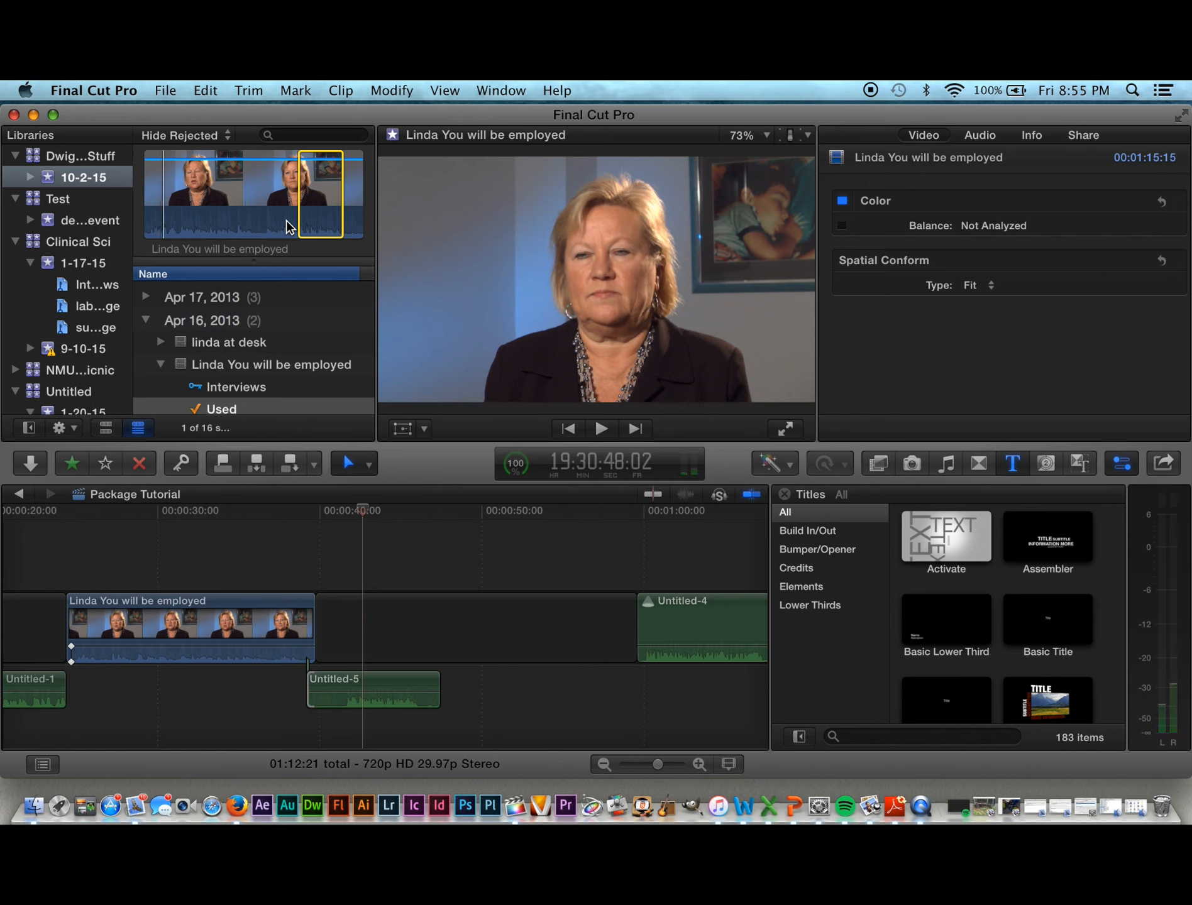
{"action": "key", "text": "i"}
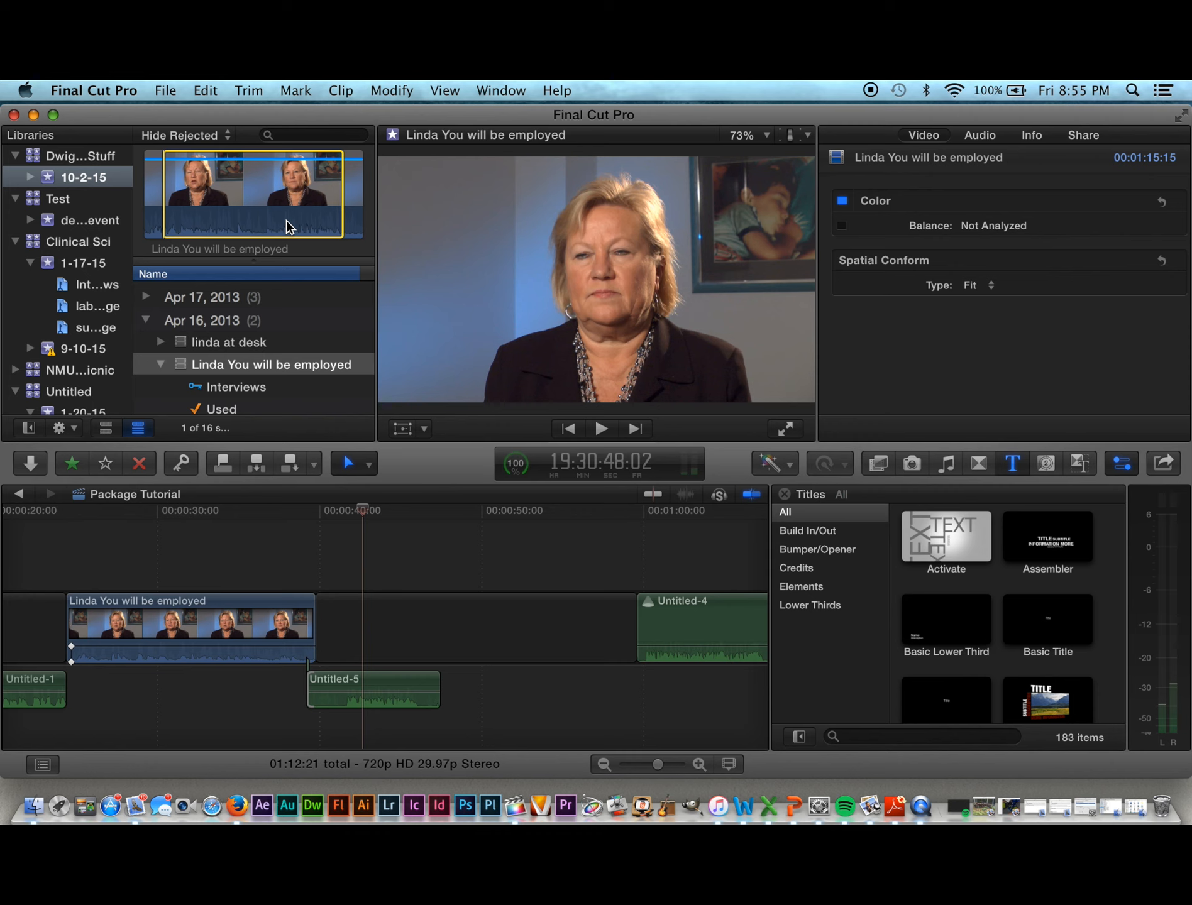
{"action": "key", "text": "l"}
{"action": "key", "text": "l"}
{"action": "key", "text": "l"}
{"action": "key", "text": "l"}
{"action": "key", "text": "l"}
{"action": "key", "text": "l"}
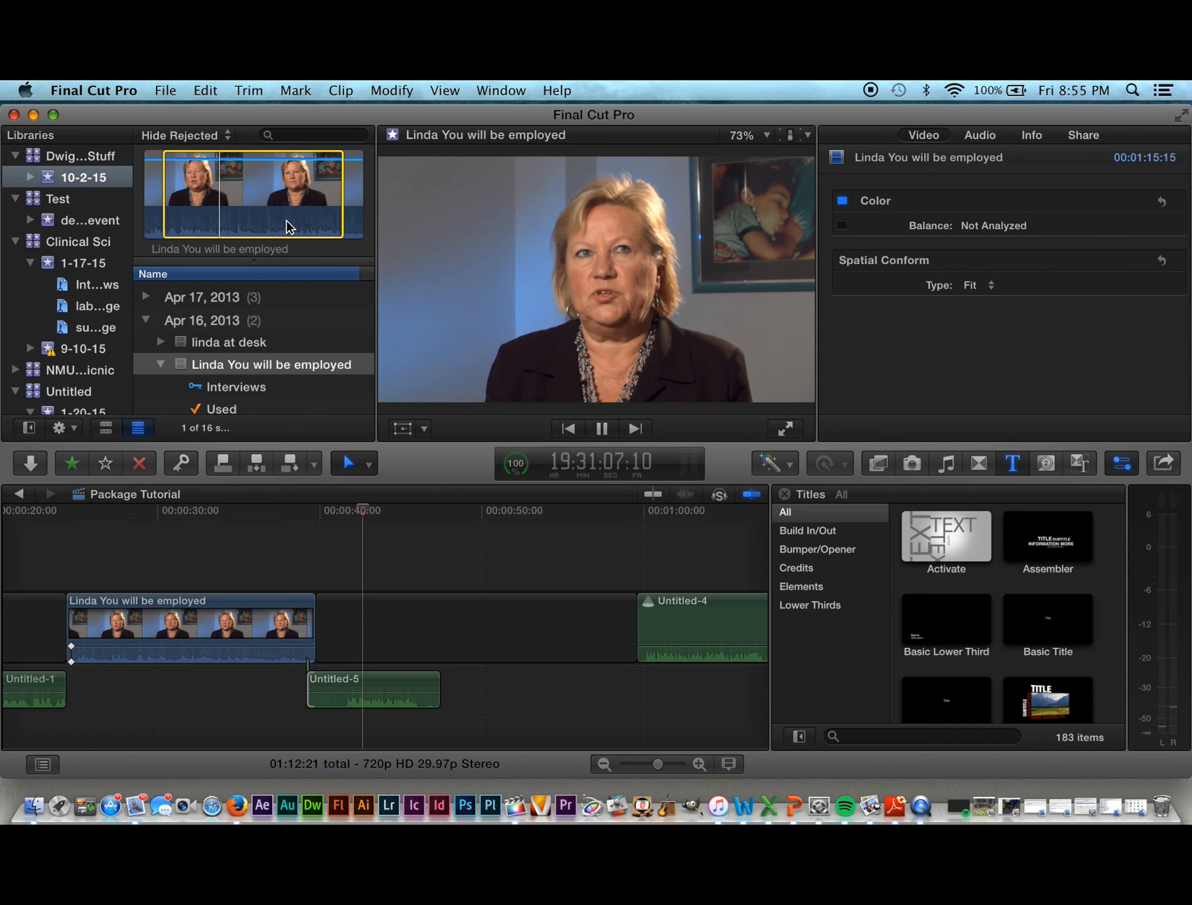
{"action": "key", "text": "k"}
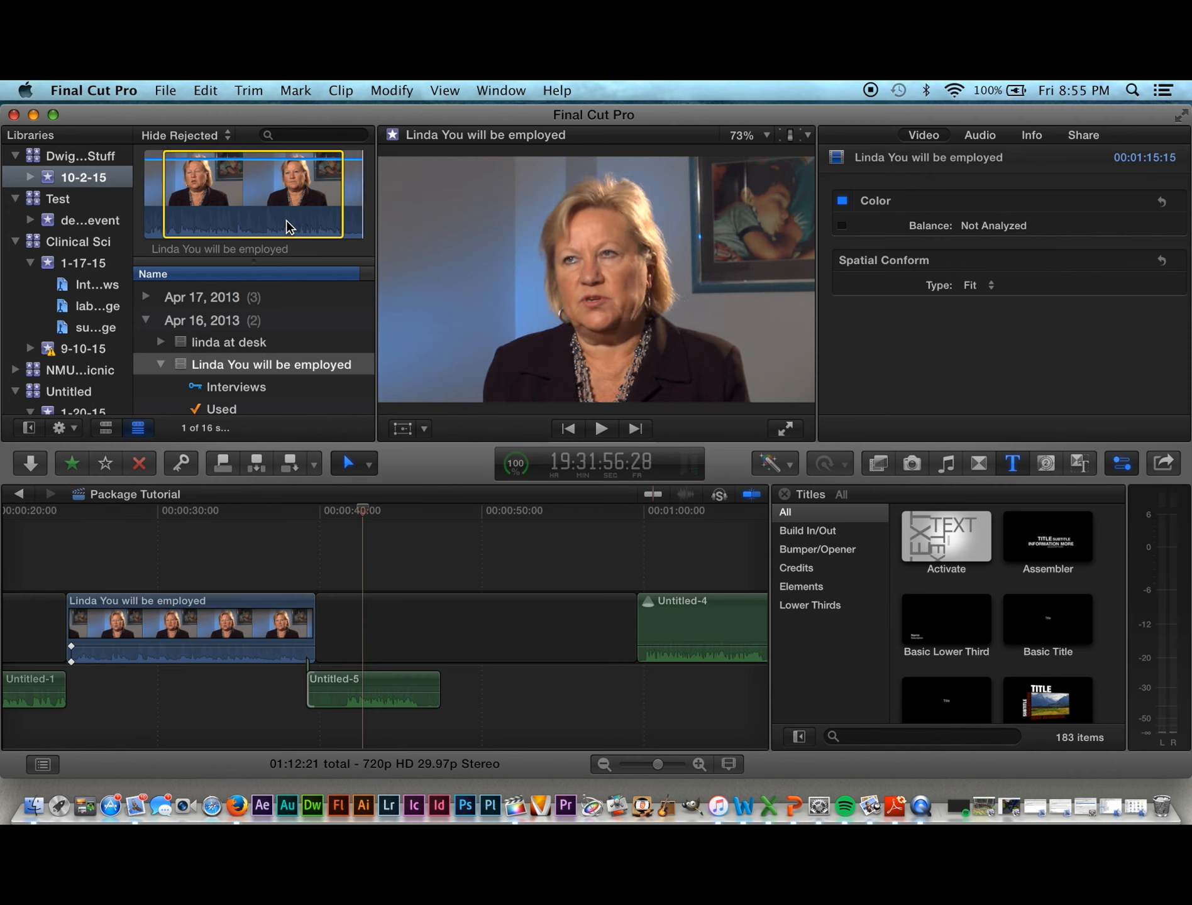
{"action": "key", "text": "j"}
{"action": "key", "text": "j"}
{"action": "key", "text": "j"}
{"action": "key", "text": "j"}
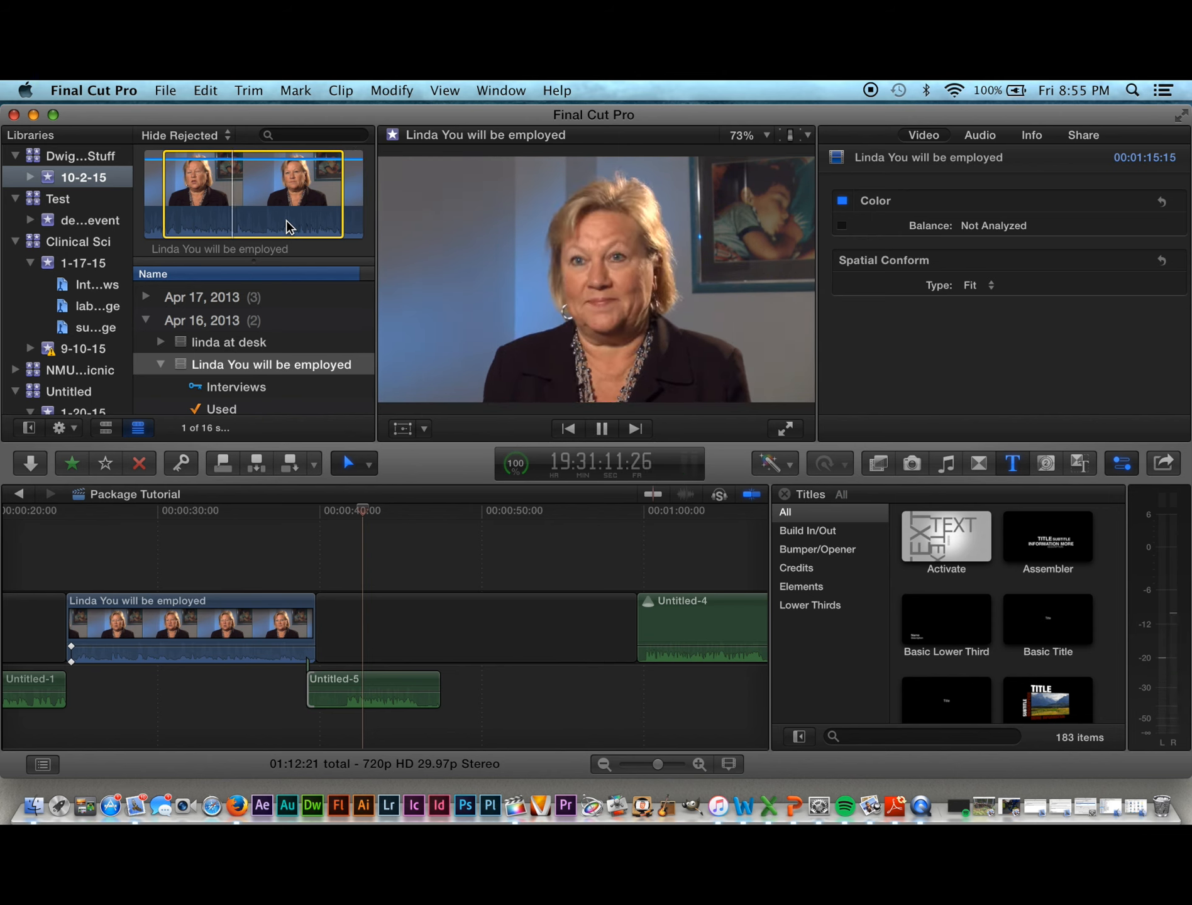
{"action": "key", "text": "End"}
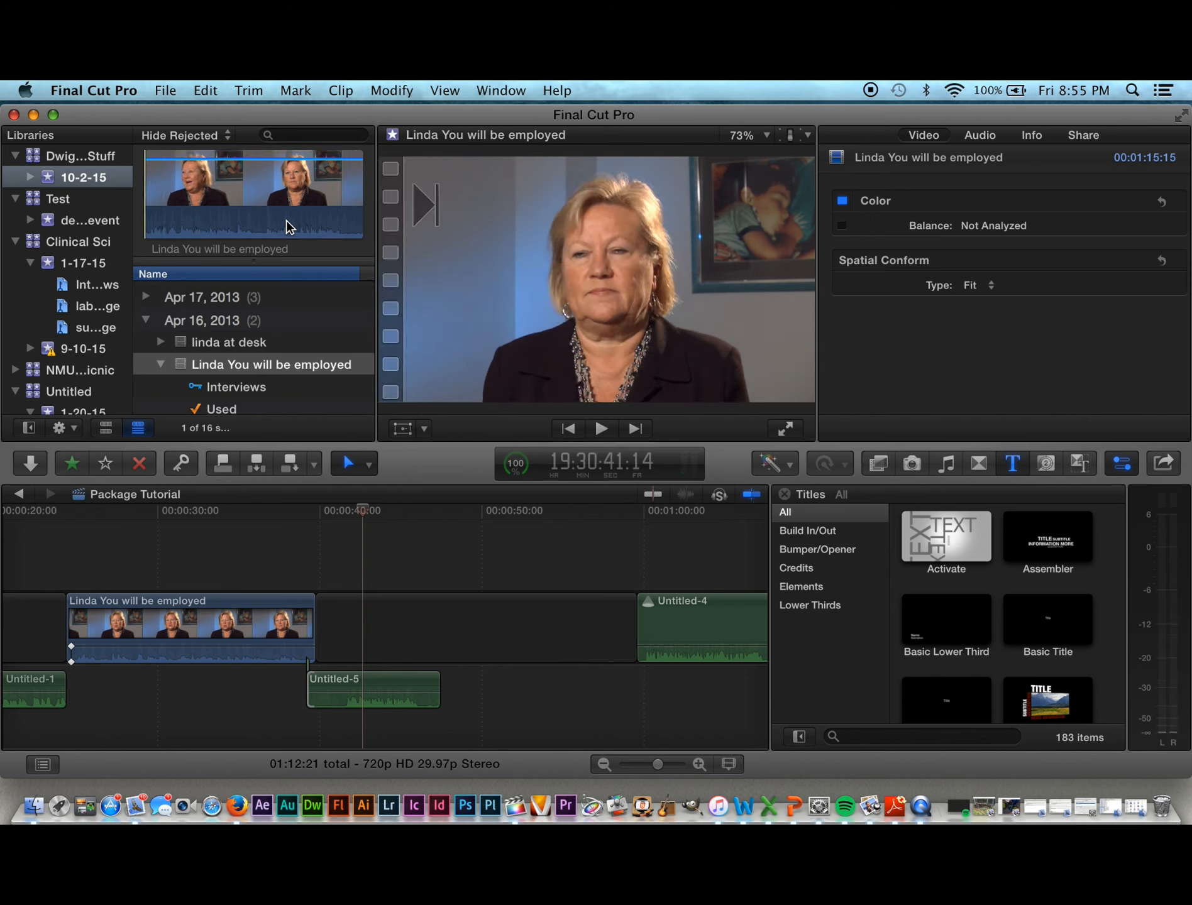
{"action": "key", "text": "End"}
Step: Mark a range end and drag the handles to an approximately 18-second sound bite
{"action": "key", "text": "l"}
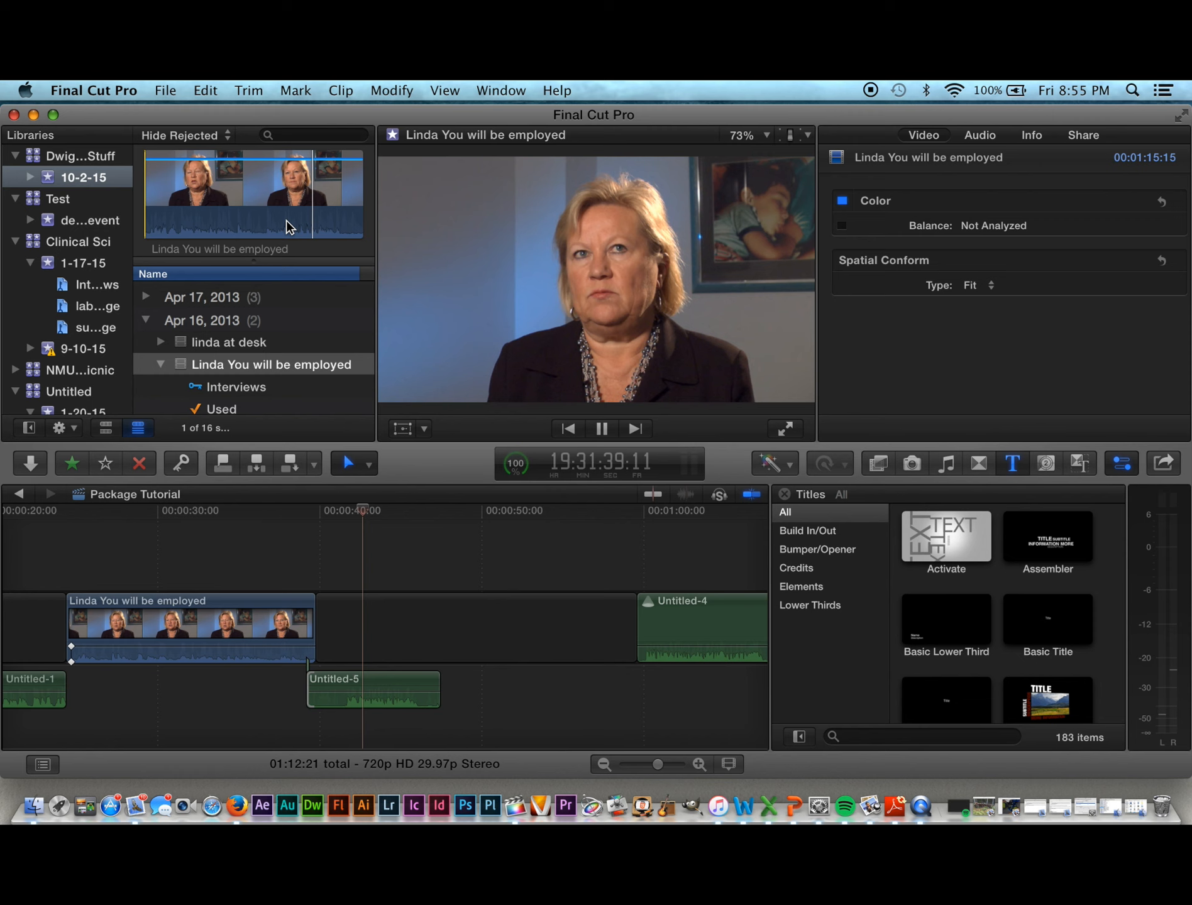
{"action": "key", "text": "o"}
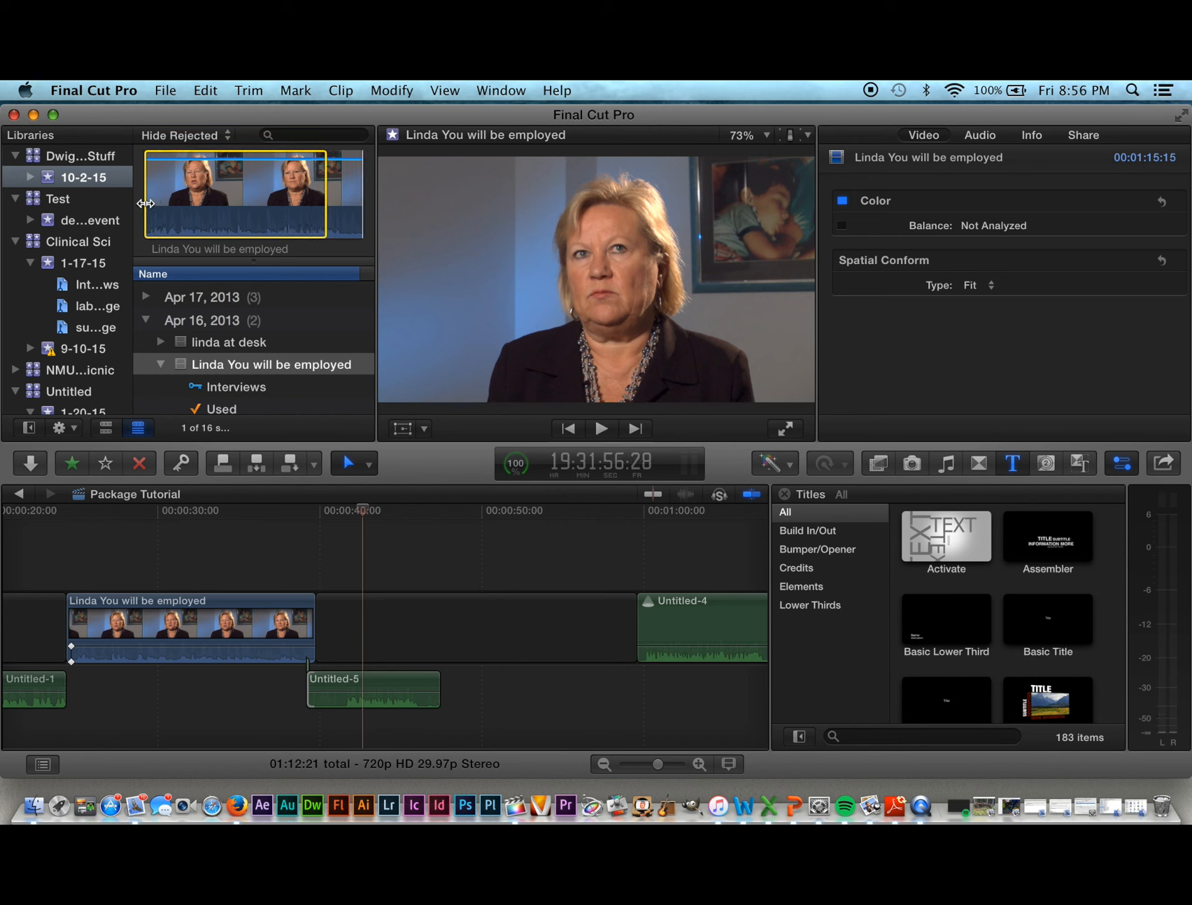
{"action": "left_click_drag", "start_coordinate": [145, 205], "coordinate": [212, 208]}
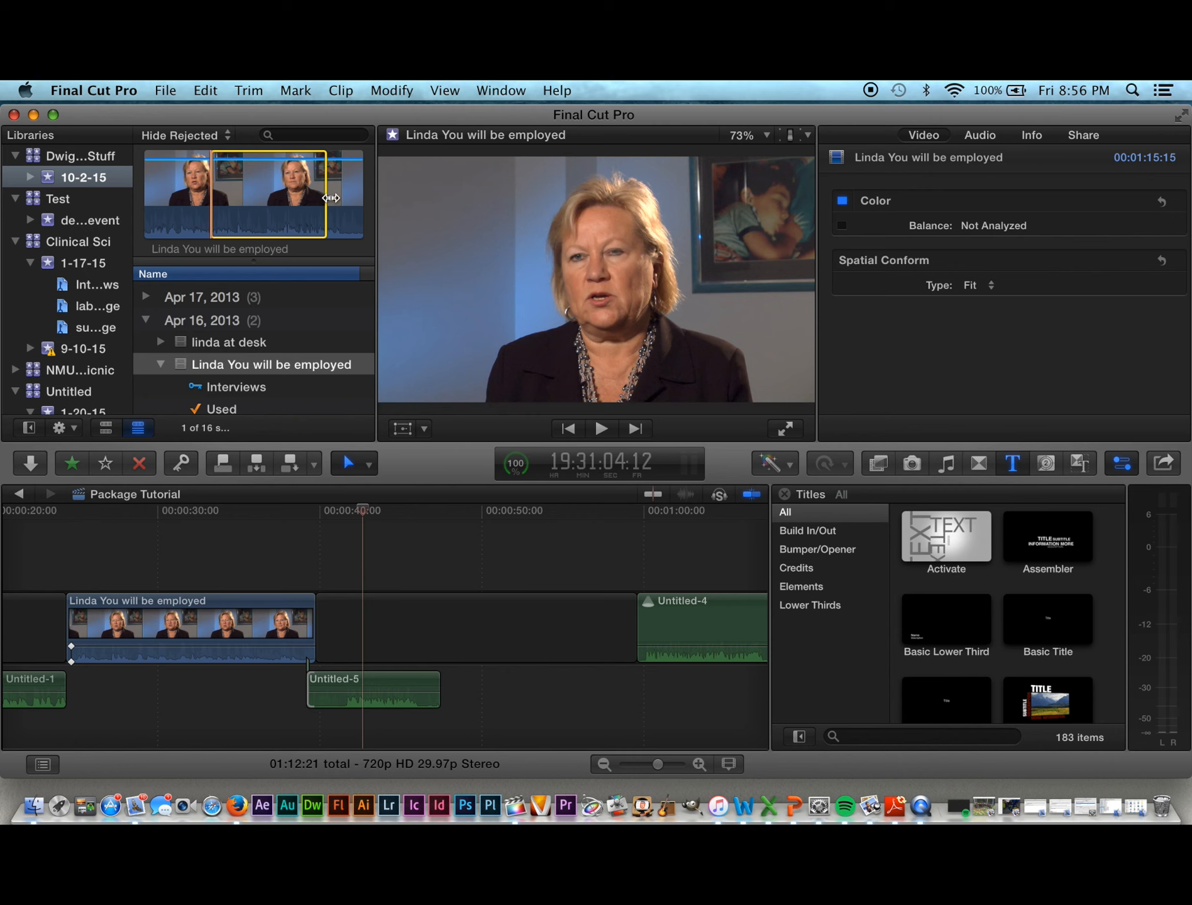
{"action": "left_click_drag", "start_coordinate": [331, 198], "coordinate": [264, 191]}
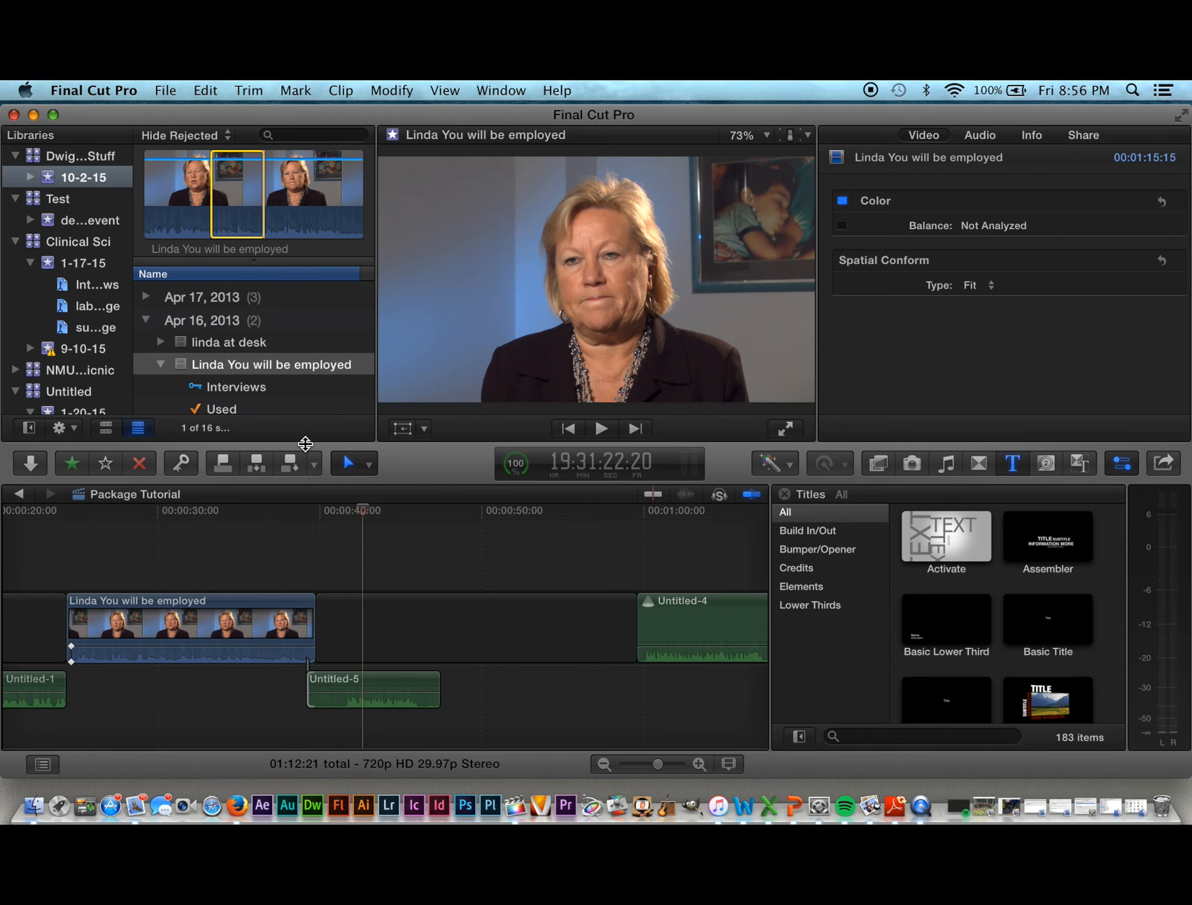
Step: Insert the marked range at the playhead as a test, then delete it and close the gap
{"action": "left_click", "coordinate": [259, 464]}
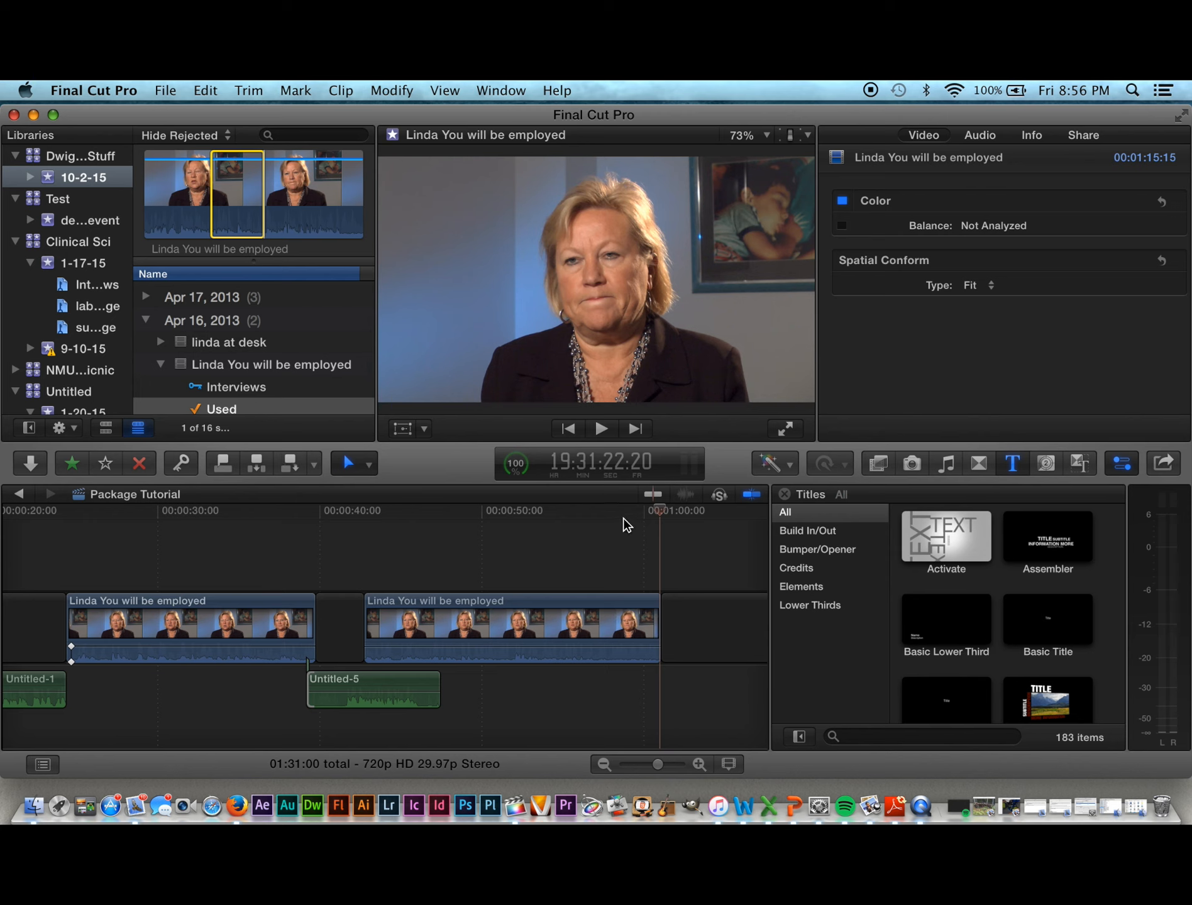
{"action": "left_click", "coordinate": [489, 603]}
{"action": "key", "text": "BackSpace"}
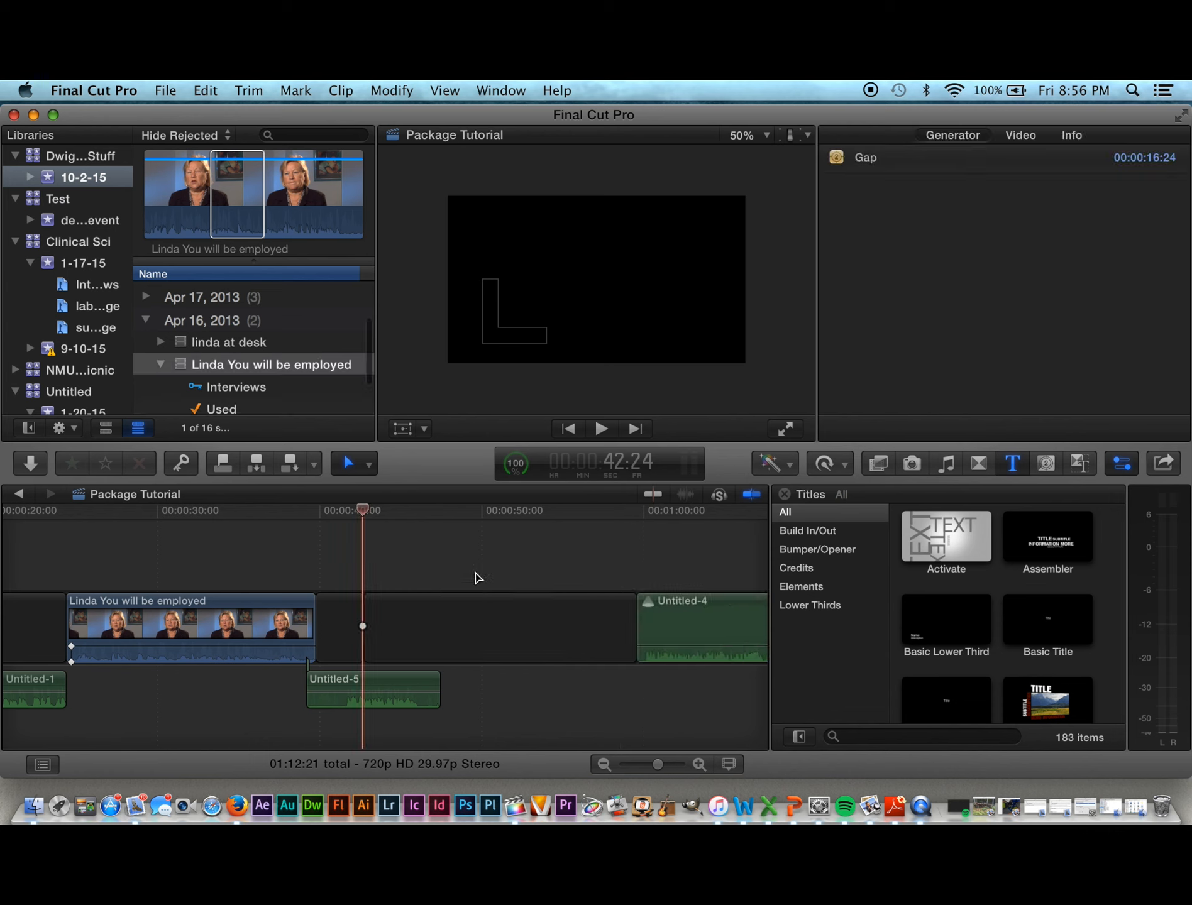
Step: Append only the audio of the marked interview range after Untitled-4 at the timeline end
{"action": "left_click", "coordinate": [236, 196]}
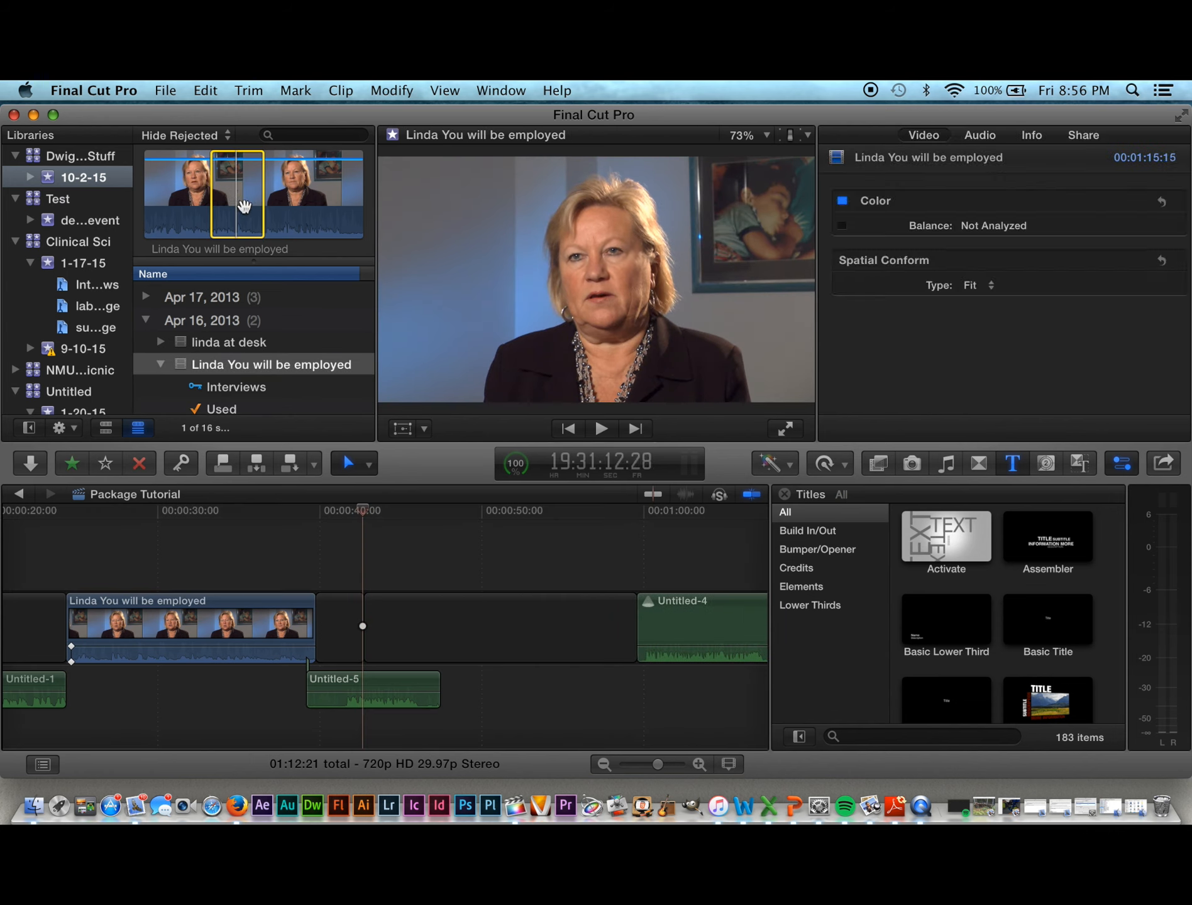
{"action": "key", "text": "shift+3"}
{"action": "key", "text": "e"}
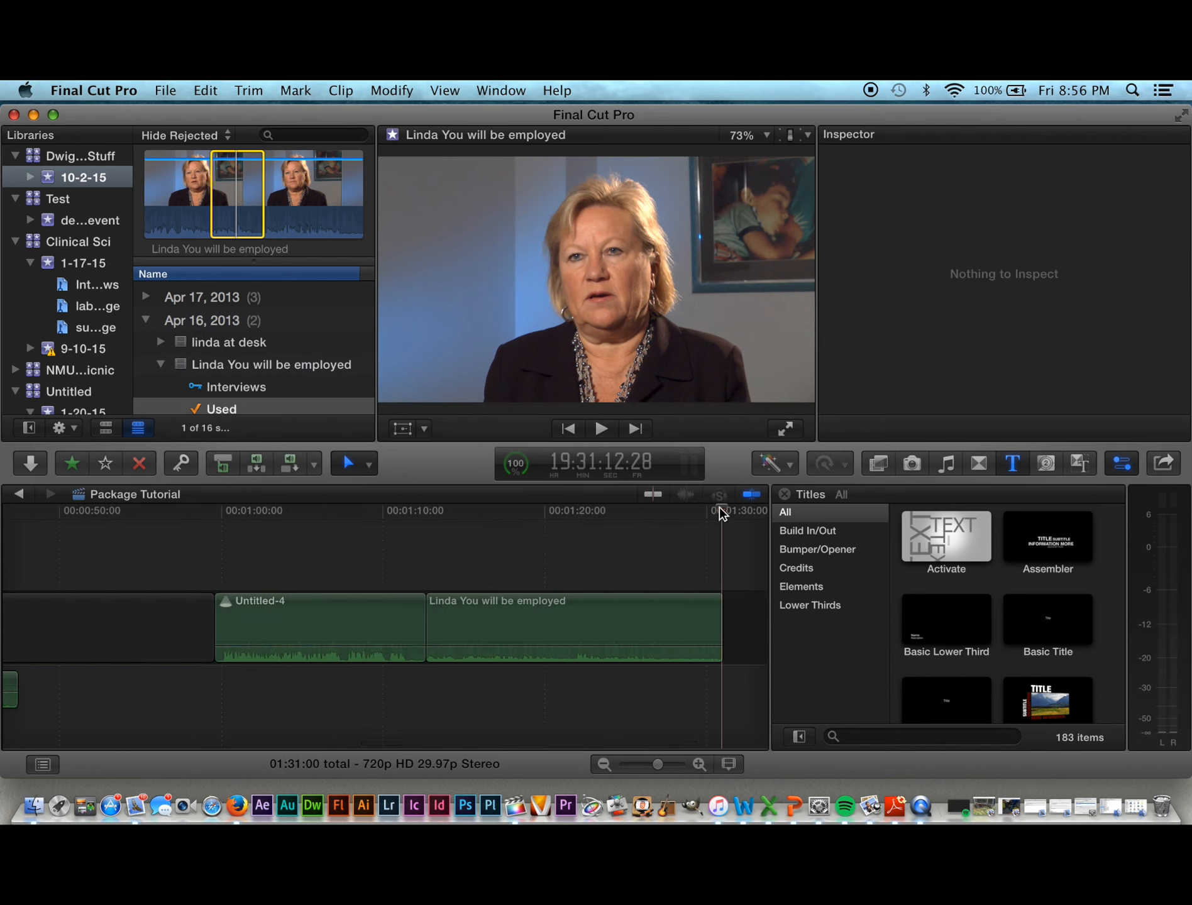
Step: Play back the appended interview audio after Untitled-4, then delete it
{"action": "left_click_drag", "start_coordinate": [719, 507], "coordinate": [453, 555]}
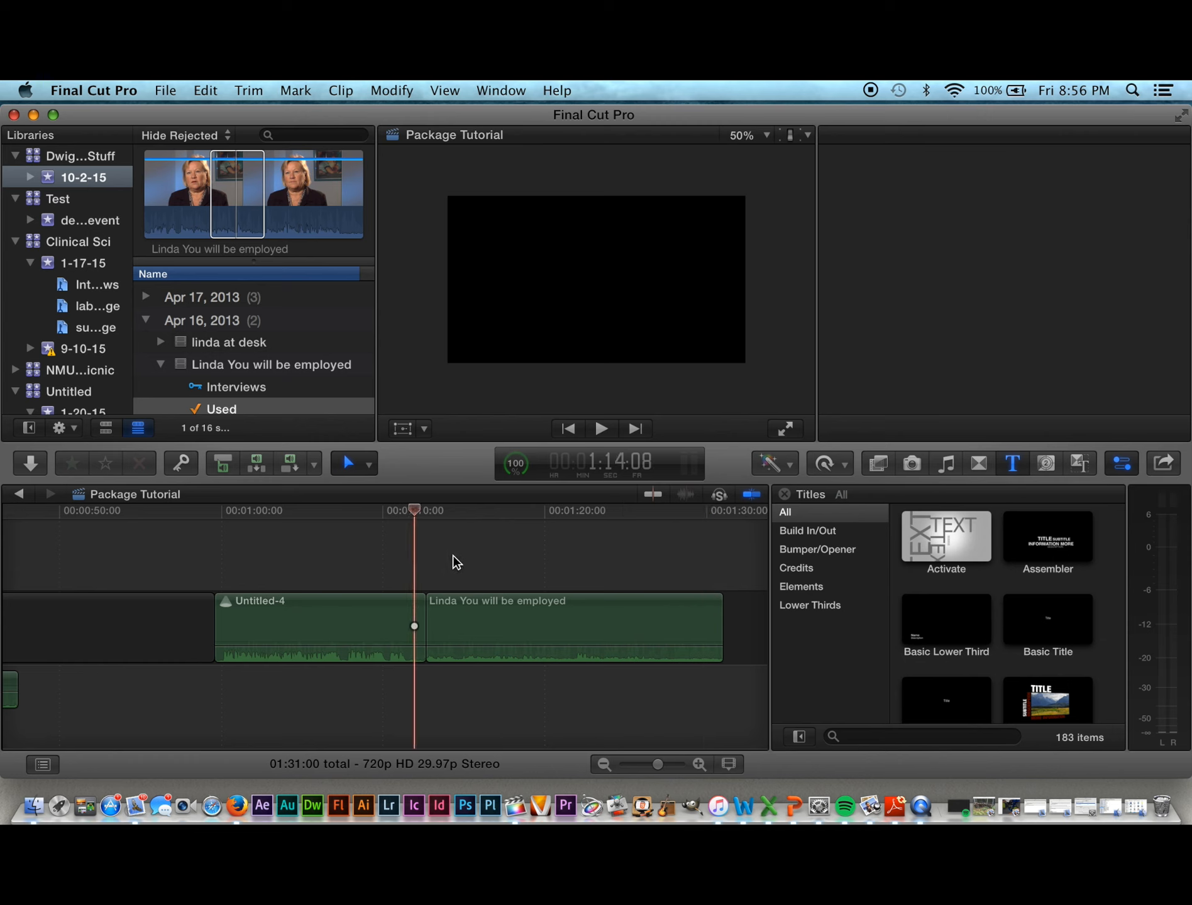
{"action": "key", "text": "space"}
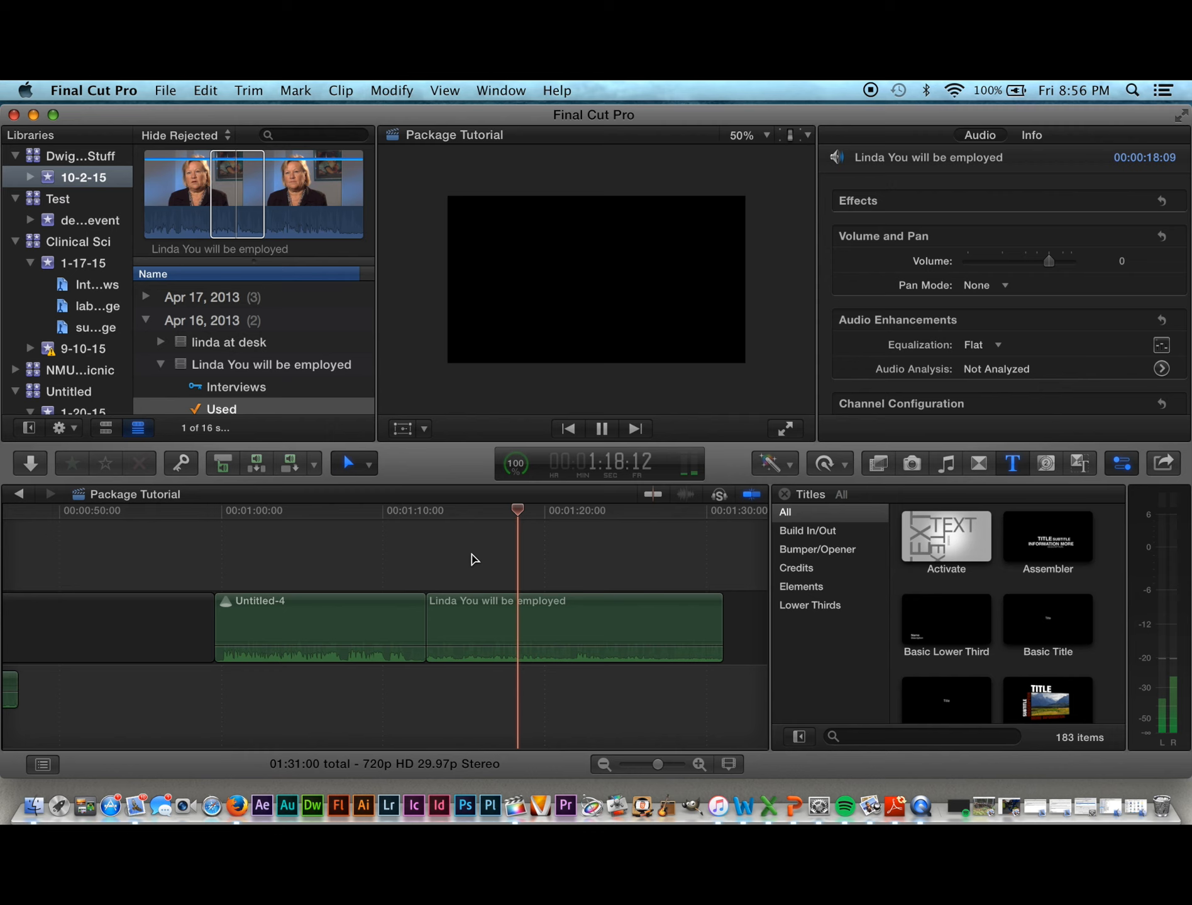
{"action": "key", "text": "space"}
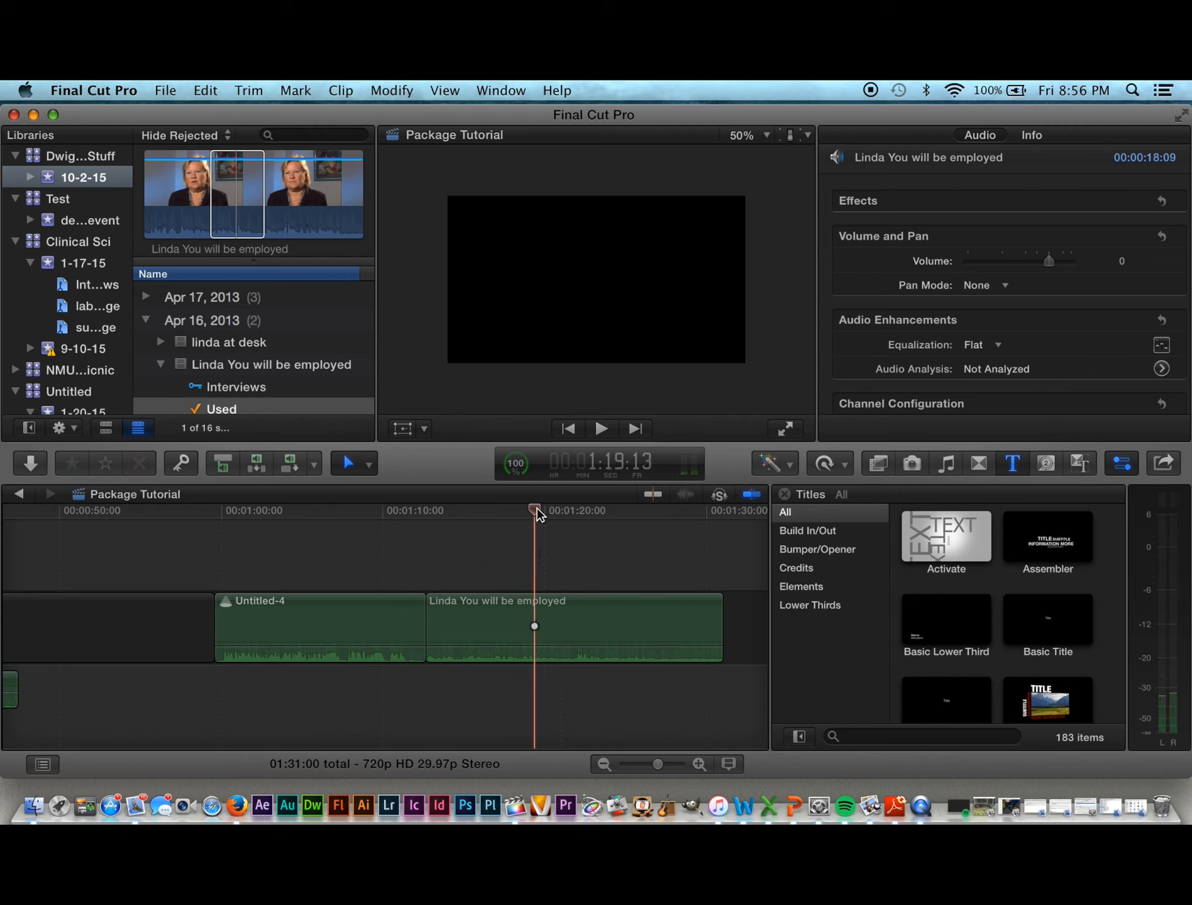
{"action": "left_click_drag", "start_coordinate": [530, 507], "coordinate": [638, 593]}
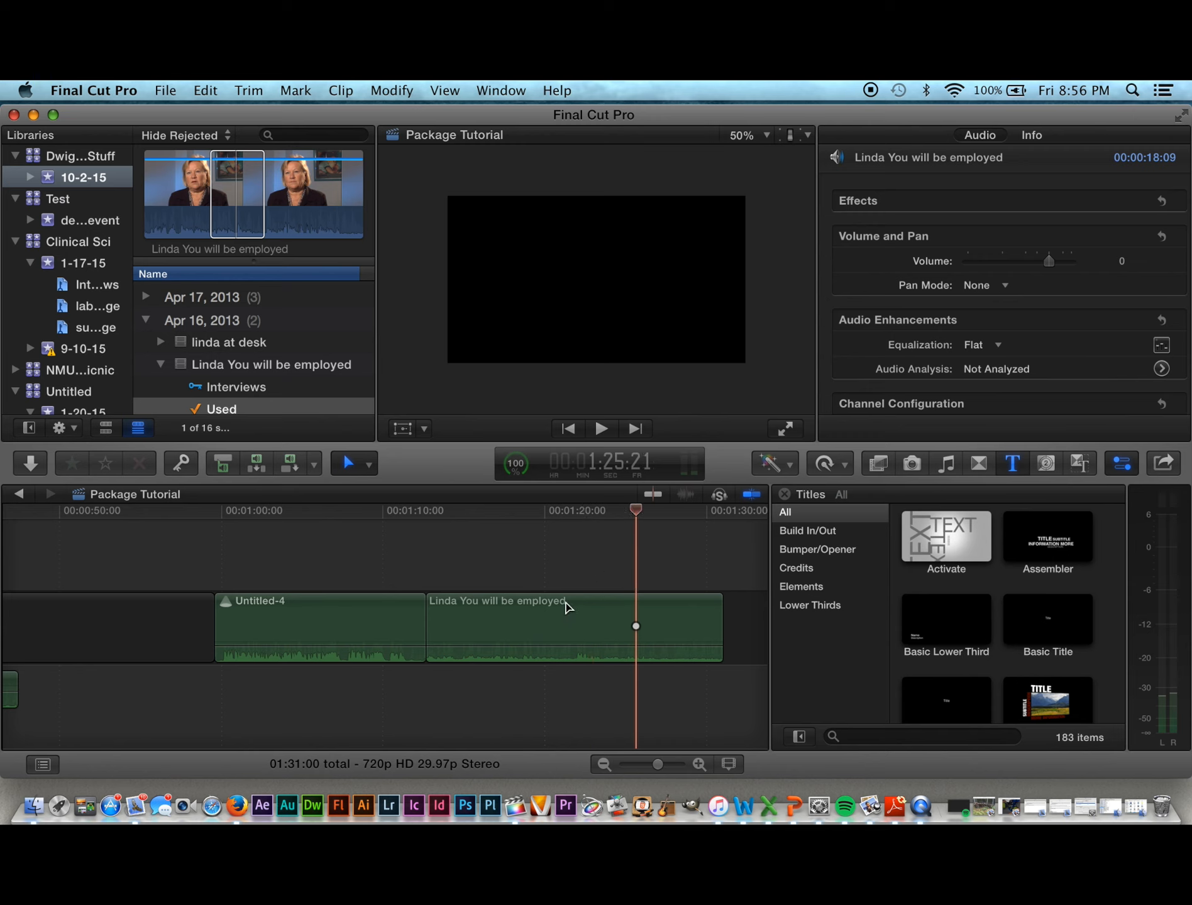
{"action": "left_click", "coordinate": [558, 623]}
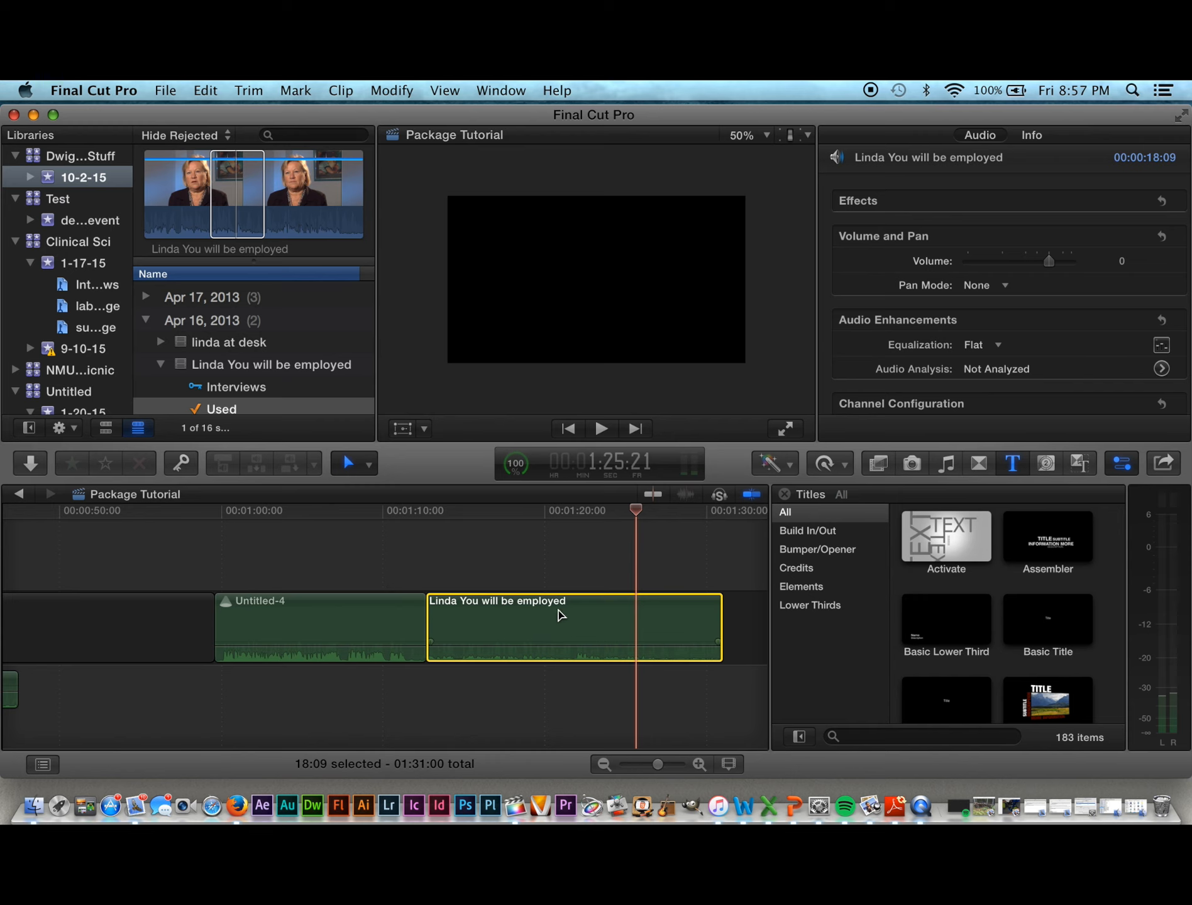
{"action": "key", "text": "BackSpace"}
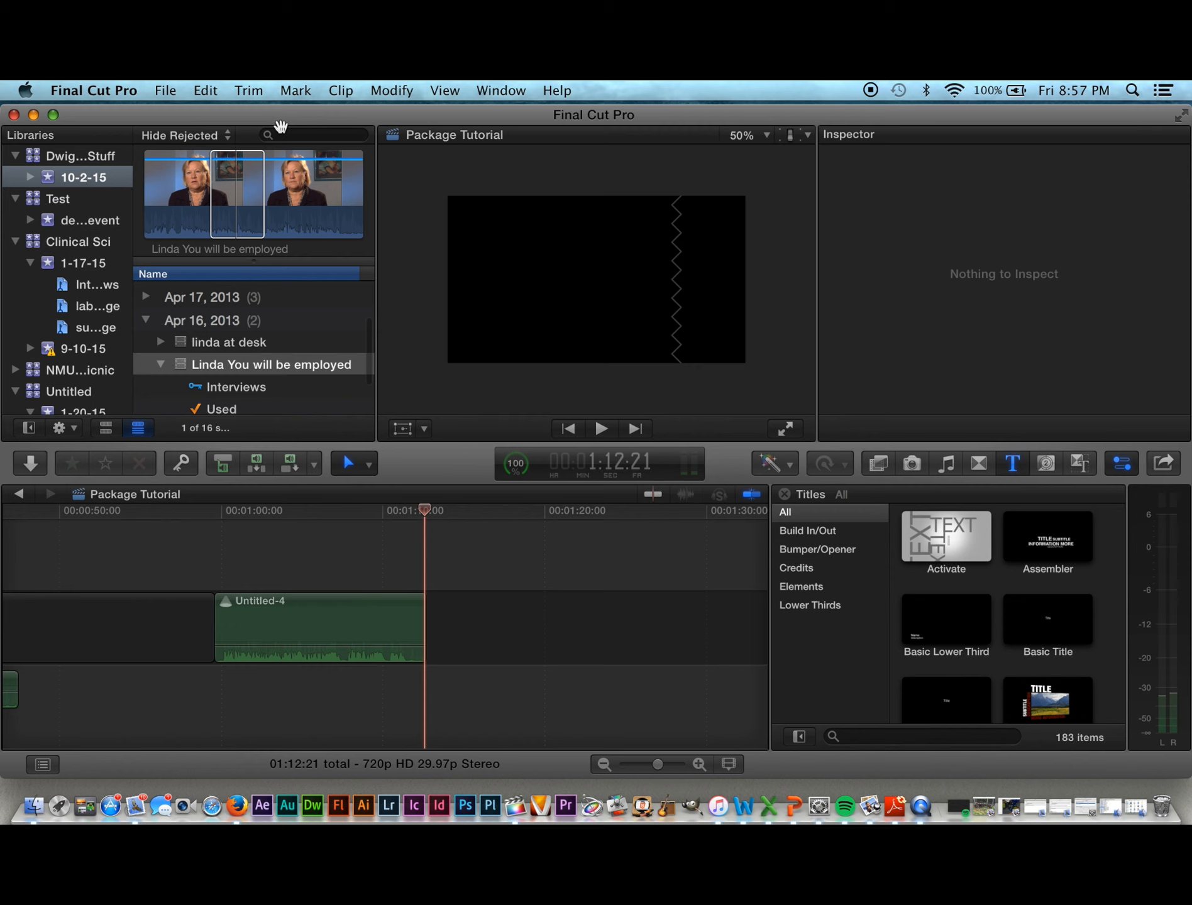
Step: Re-append the interview range's audio with E, review it, delete it again, and return the playhead
{"action": "left_click", "coordinate": [249, 187]}
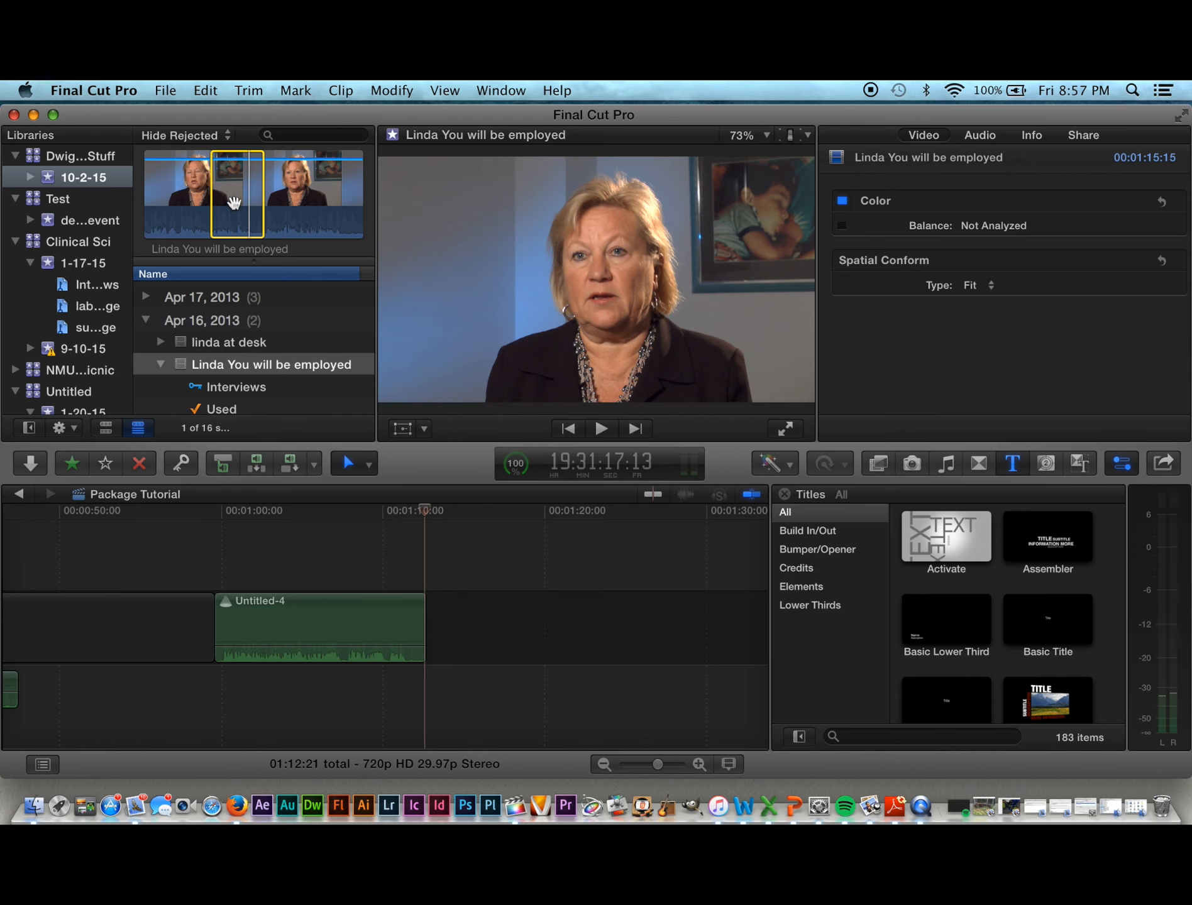
{"action": "key", "text": "e"}
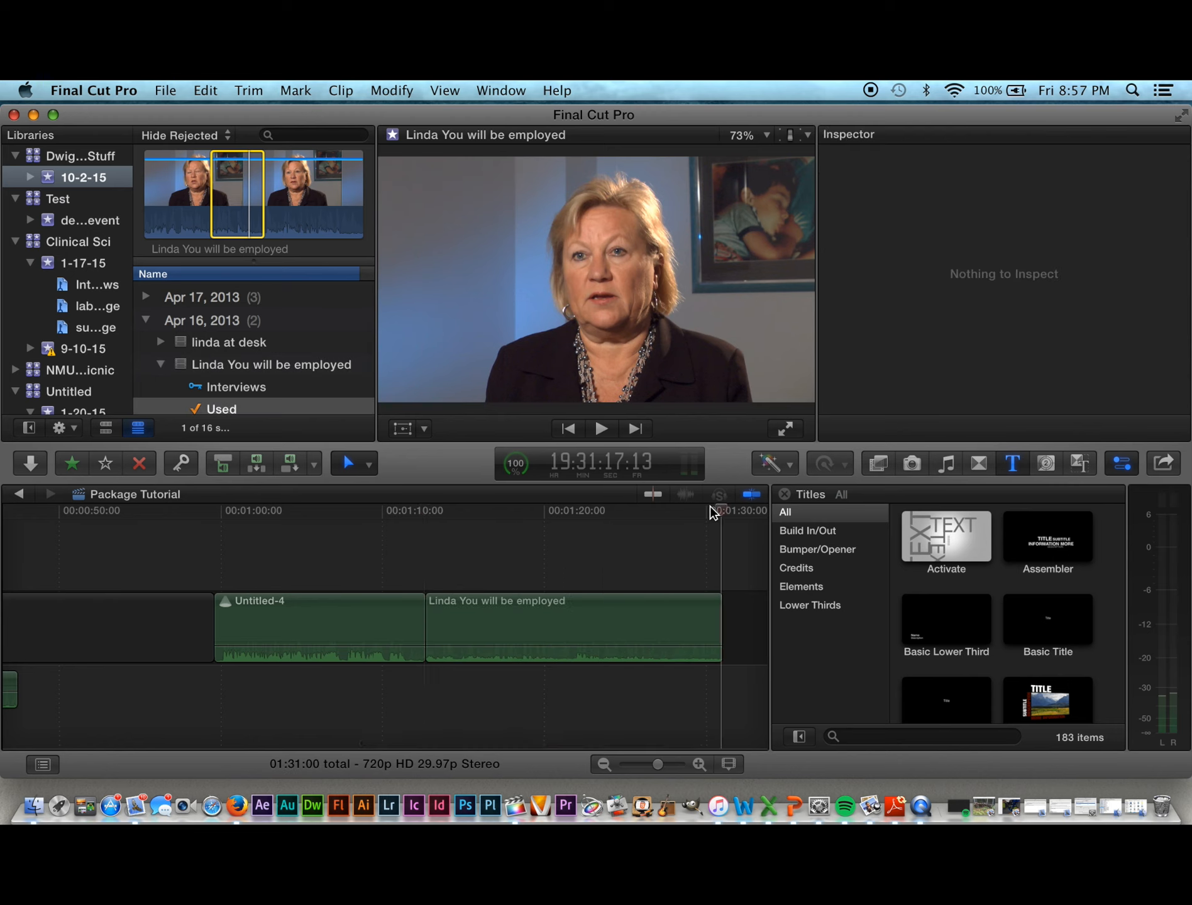
{"action": "left_click_drag", "start_coordinate": [719, 514], "coordinate": [519, 547]}
{"action": "left_click", "coordinate": [560, 610]}
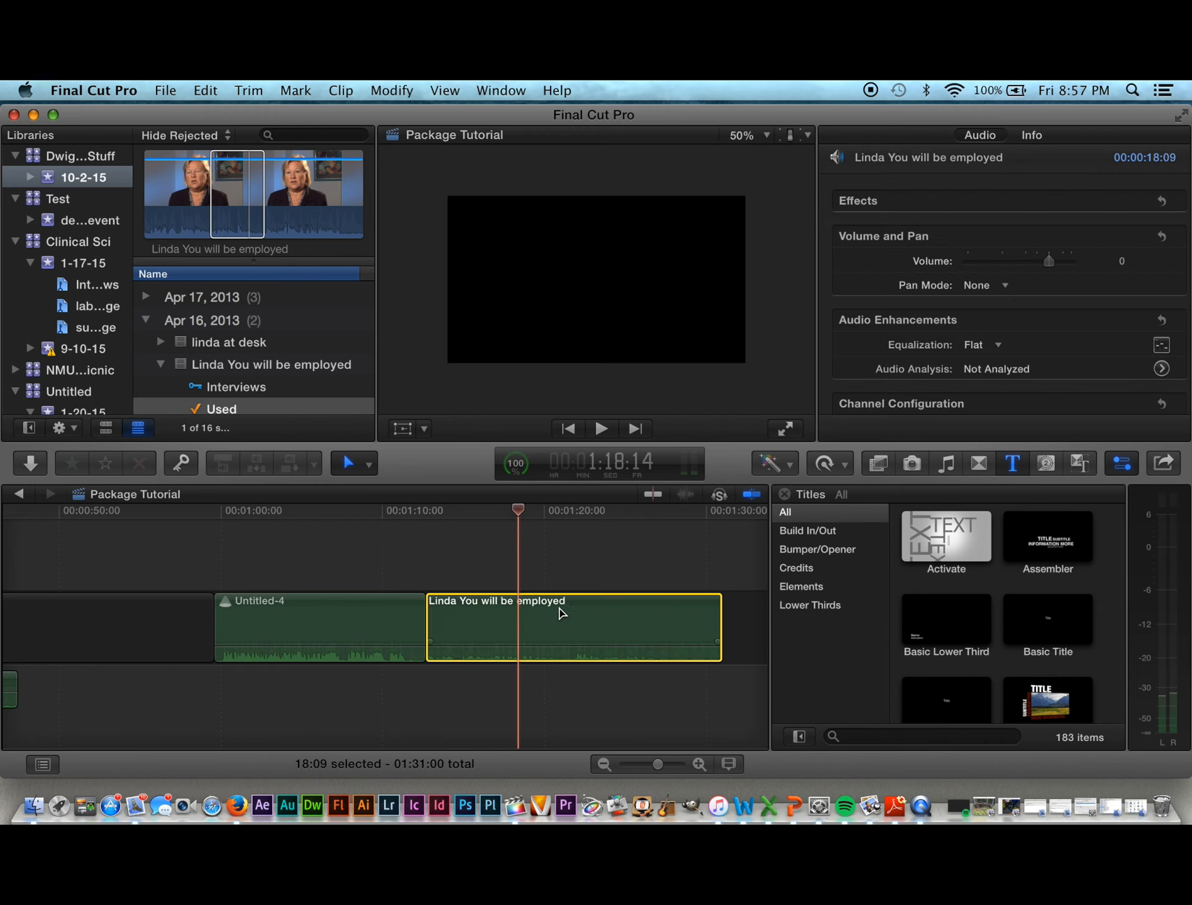
{"action": "key", "text": "Delete"}
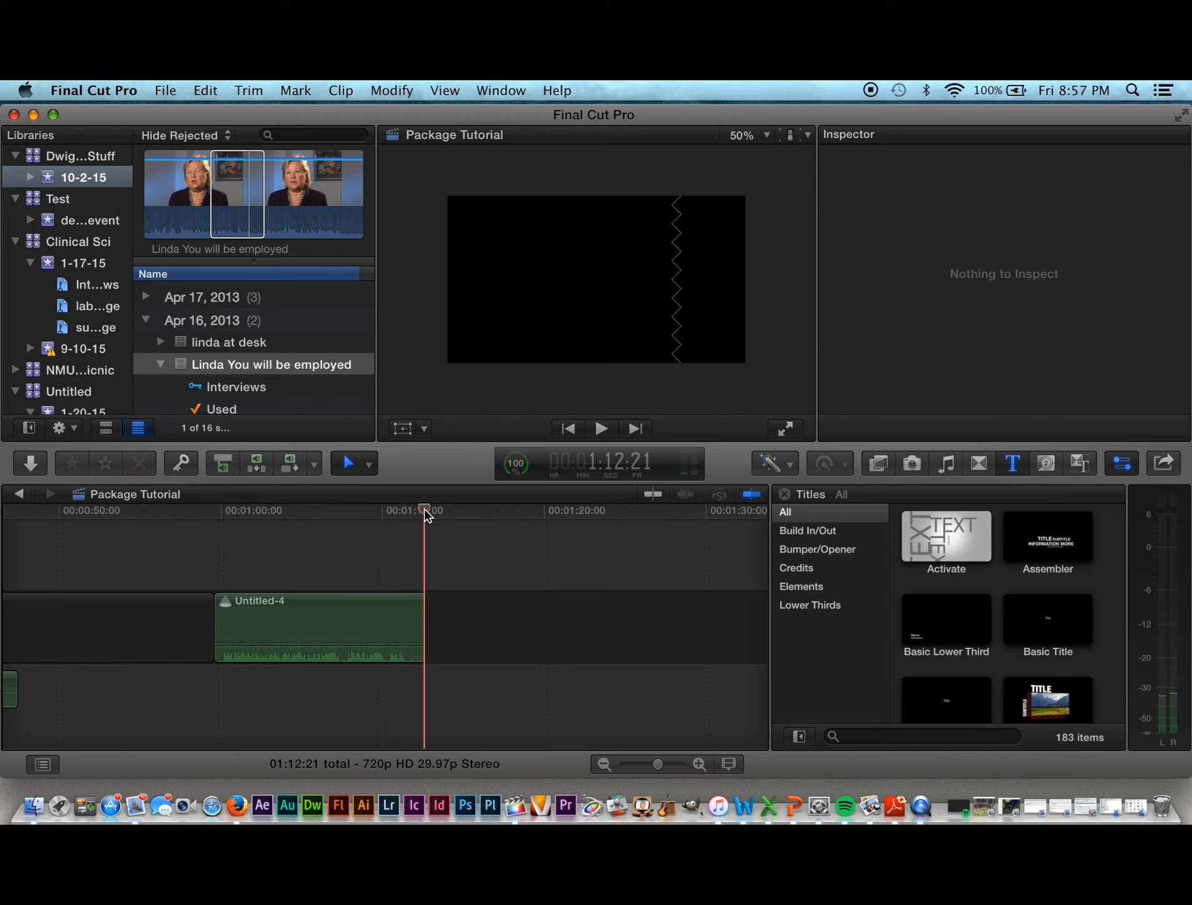
{"action": "left_click_drag", "start_coordinate": [425, 515], "coordinate": [665, 641]}
{"action": "key", "text": "space"}
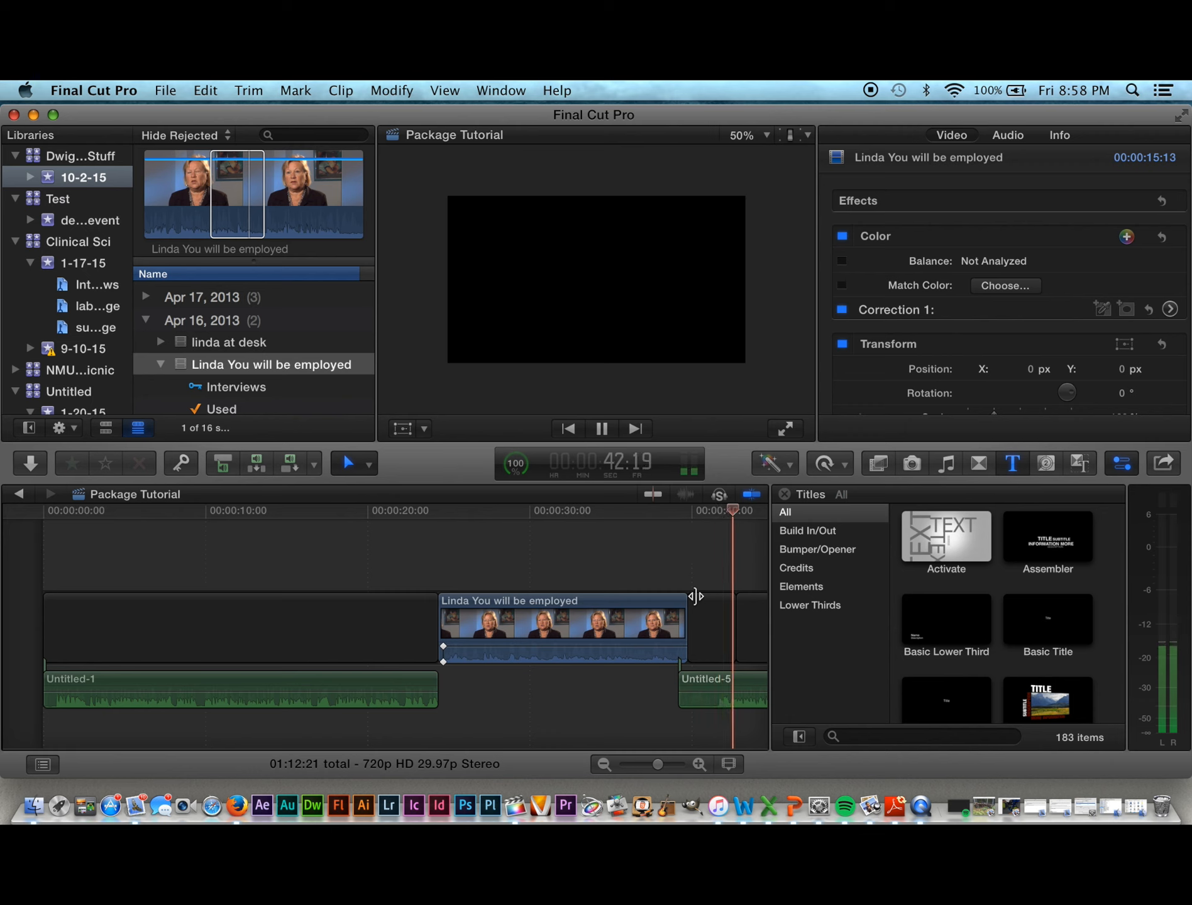
{"action": "left_click", "coordinate": [699, 604]}
{"action": "scroll", "coordinate": [754, 676], "scroll_direction": "right", "scroll_amount": 3}
{"action": "scroll", "coordinate": [754, 676], "scroll_direction": "right", "scroll_amount": 10}
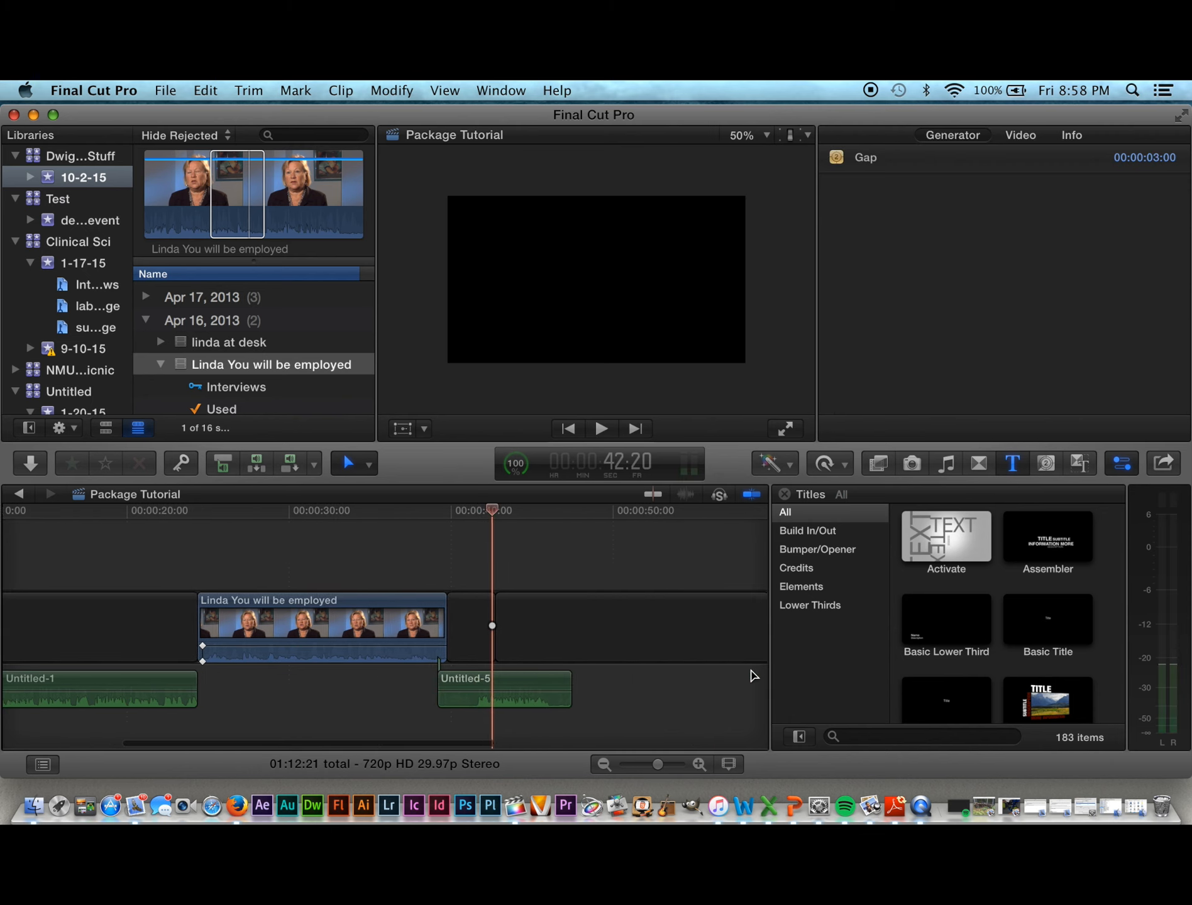
{"action": "scroll", "coordinate": [753, 676], "scroll_direction": "right", "scroll_amount": 2}
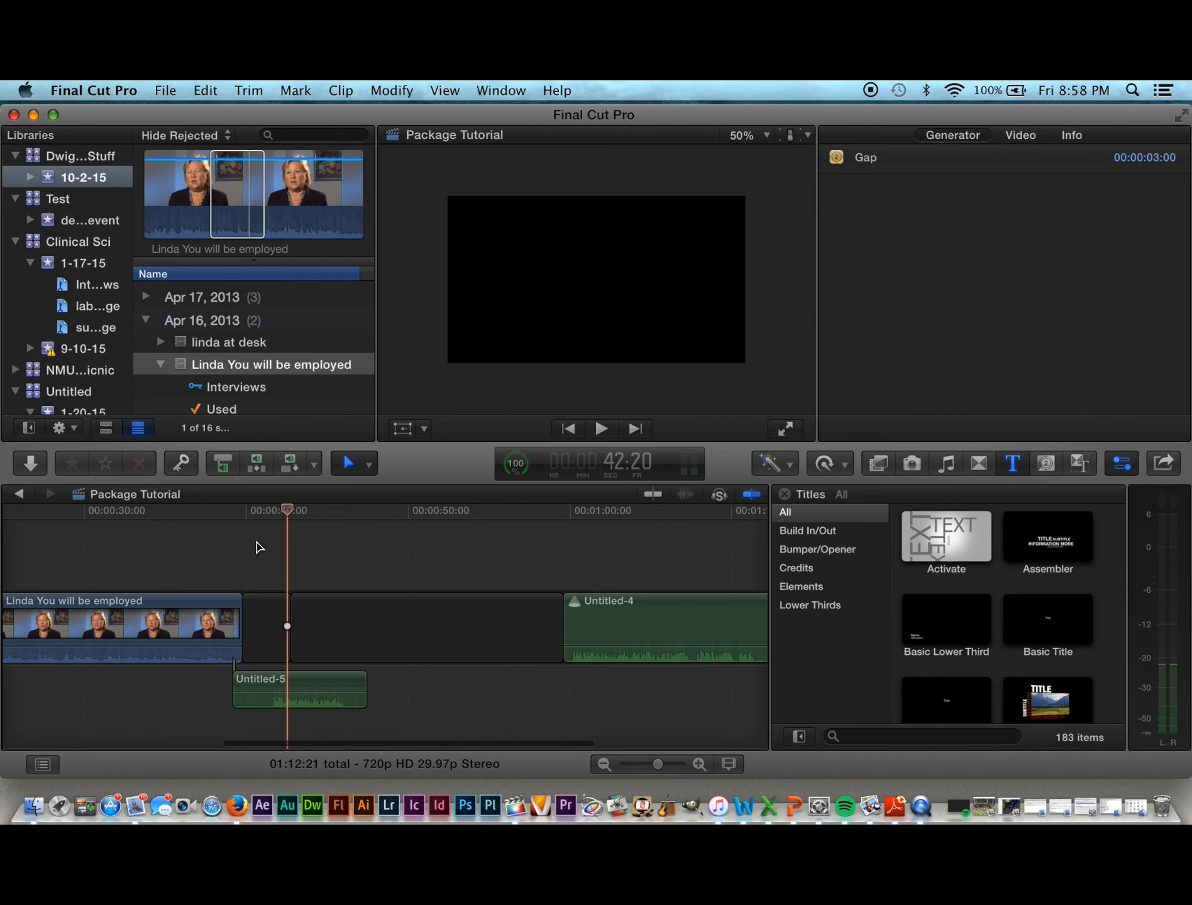
{"action": "scroll", "coordinate": [251, 376], "scroll_direction": "up", "scroll_amount": 1}
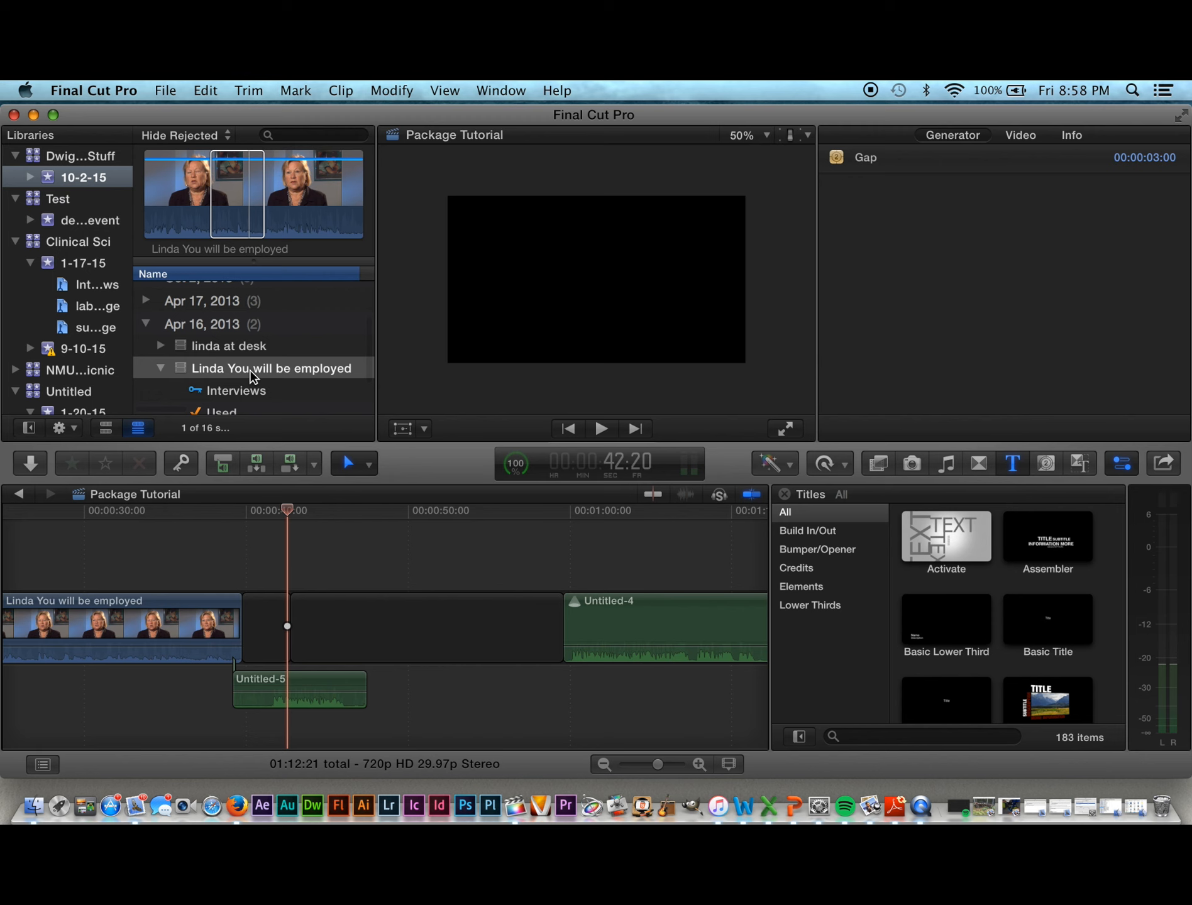
Step: Expand the Apr 9 and Apr 2, 2013 clip groups in the event browser
{"action": "scroll", "coordinate": [252, 376], "scroll_direction": "down", "scroll_amount": 3}
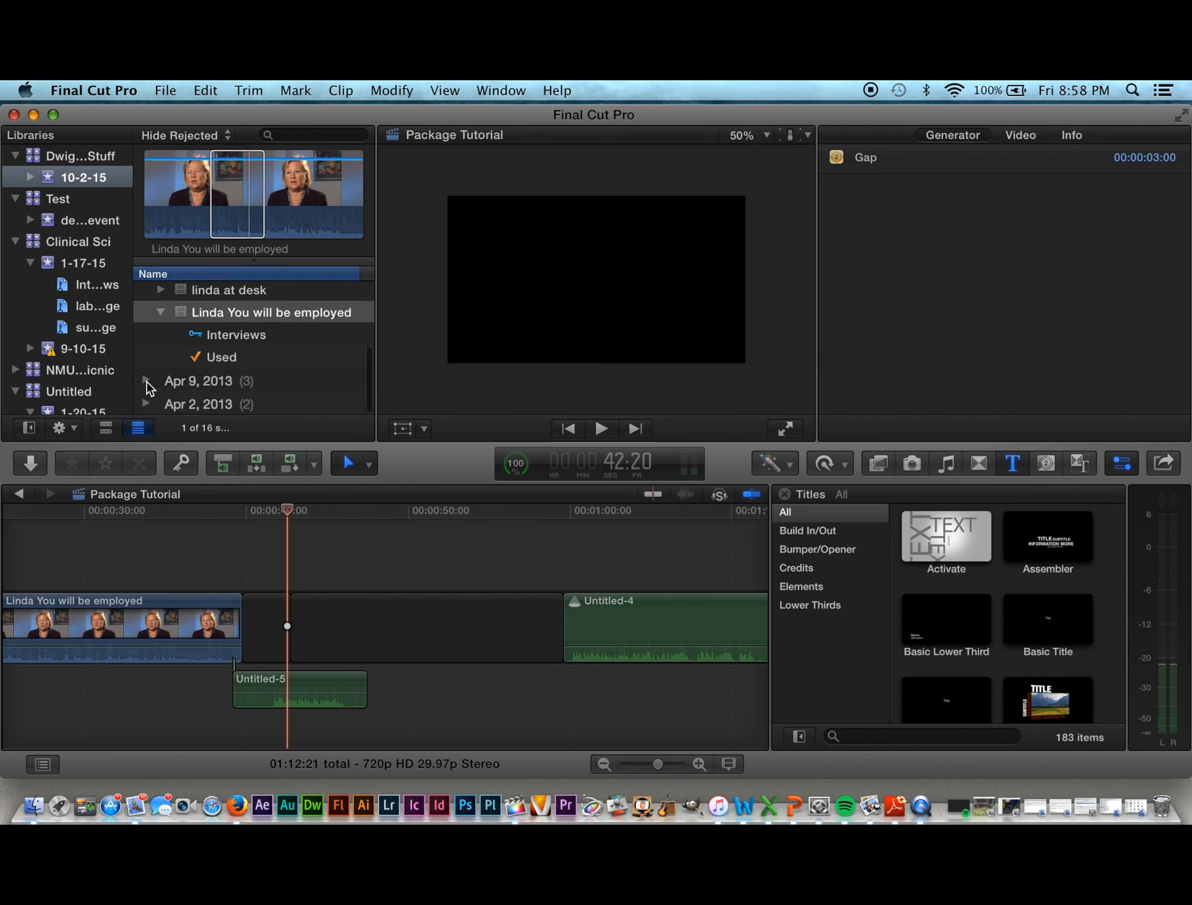
{"action": "left_click", "coordinate": [146, 381]}
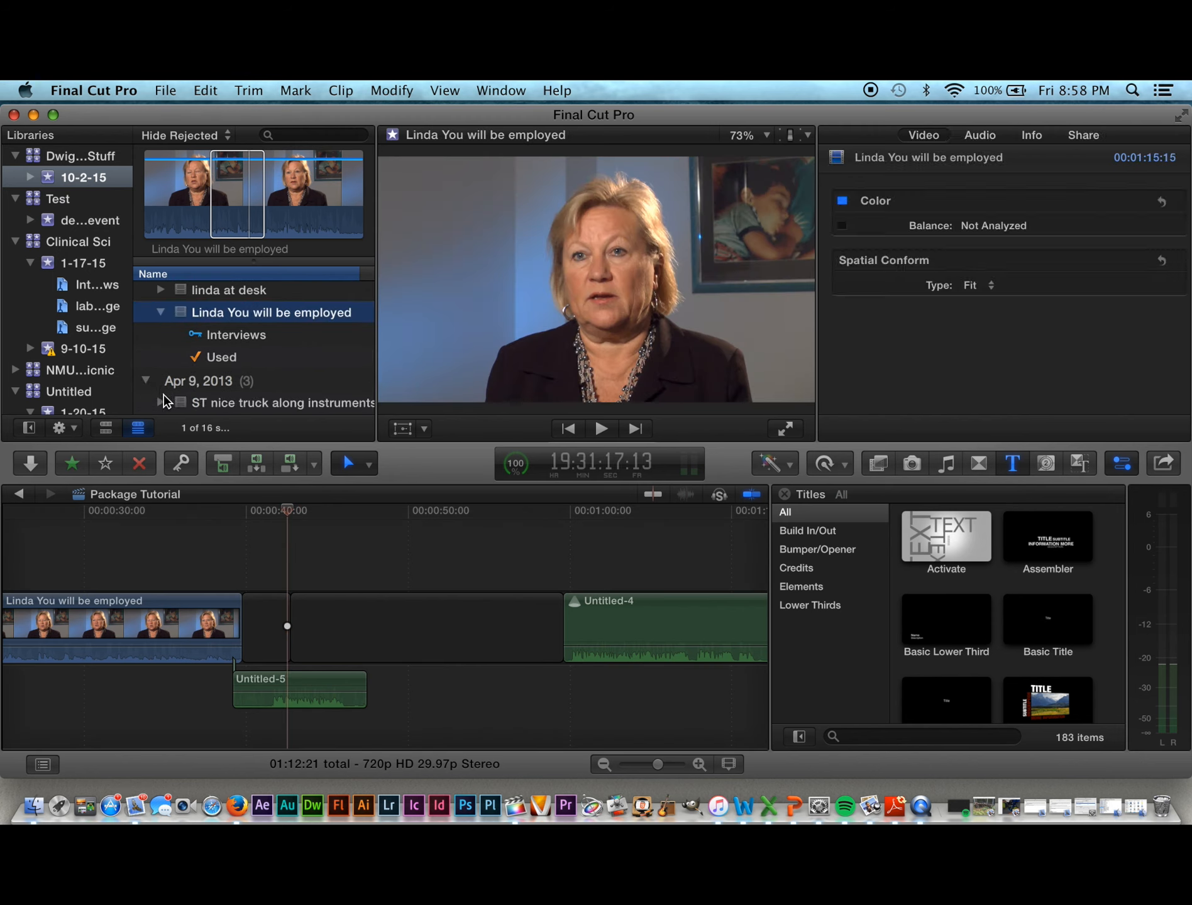
{"action": "scroll", "coordinate": [163, 401], "scroll_direction": "down", "scroll_amount": 3}
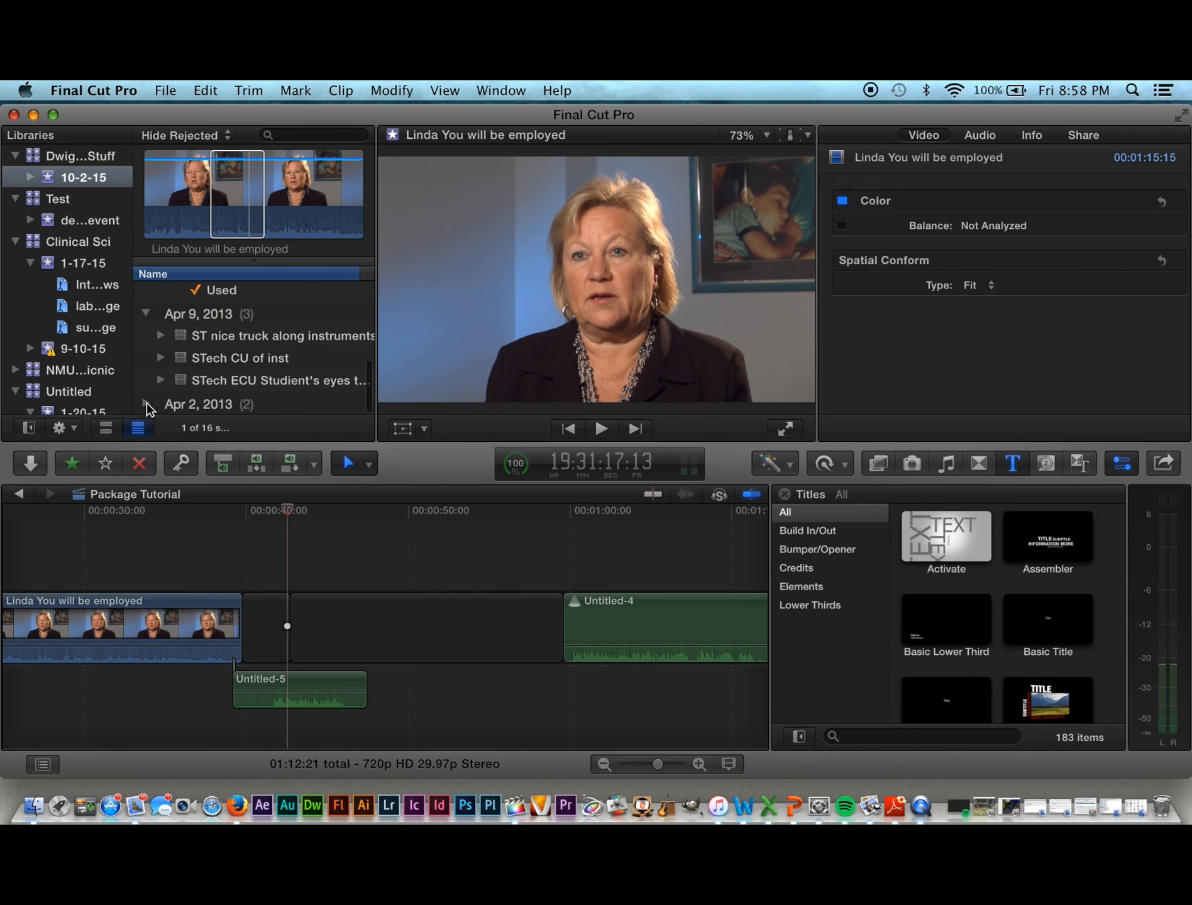
{"action": "left_click", "coordinate": [146, 405]}
{"action": "scroll", "coordinate": [157, 396], "scroll_direction": "down", "scroll_amount": 2}
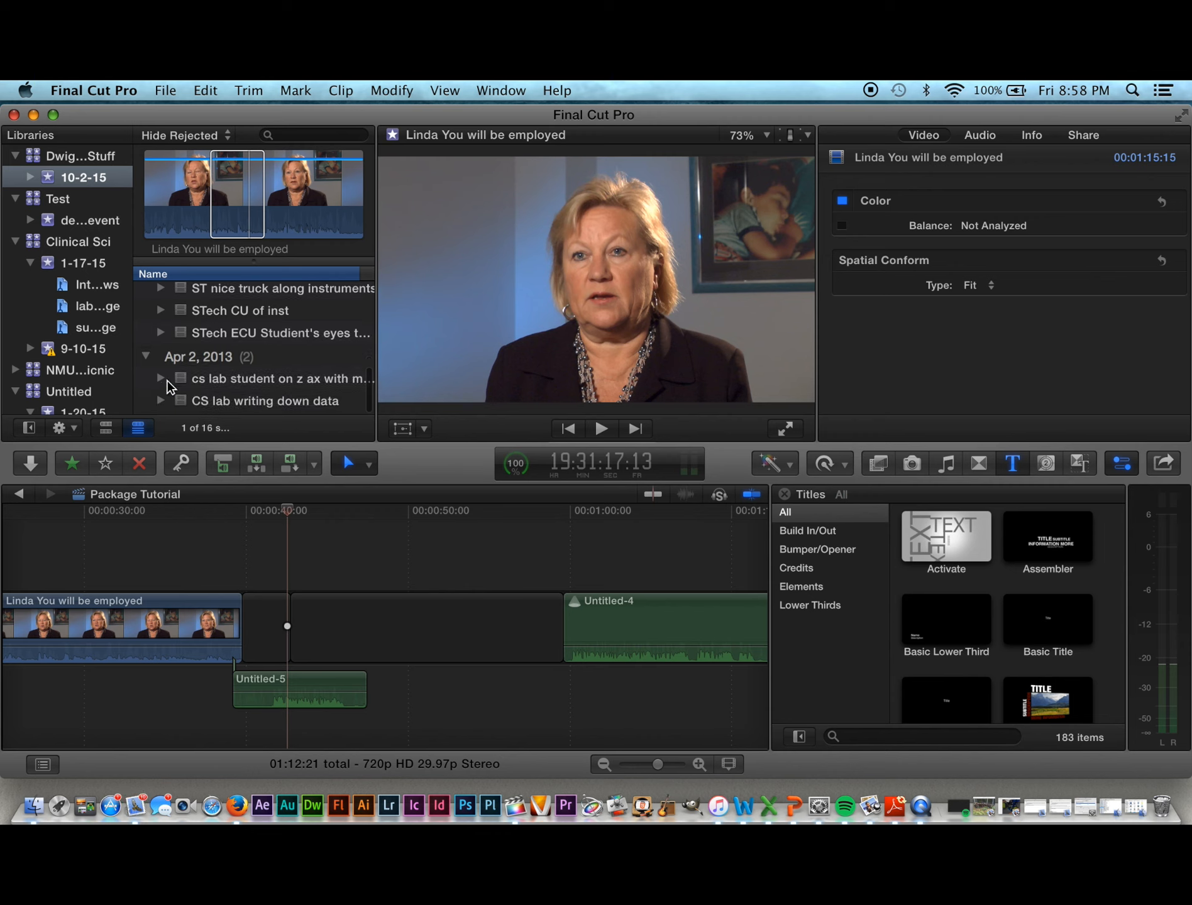
{"action": "scroll", "coordinate": [169, 386], "scroll_direction": "down", "scroll_amount": 10}
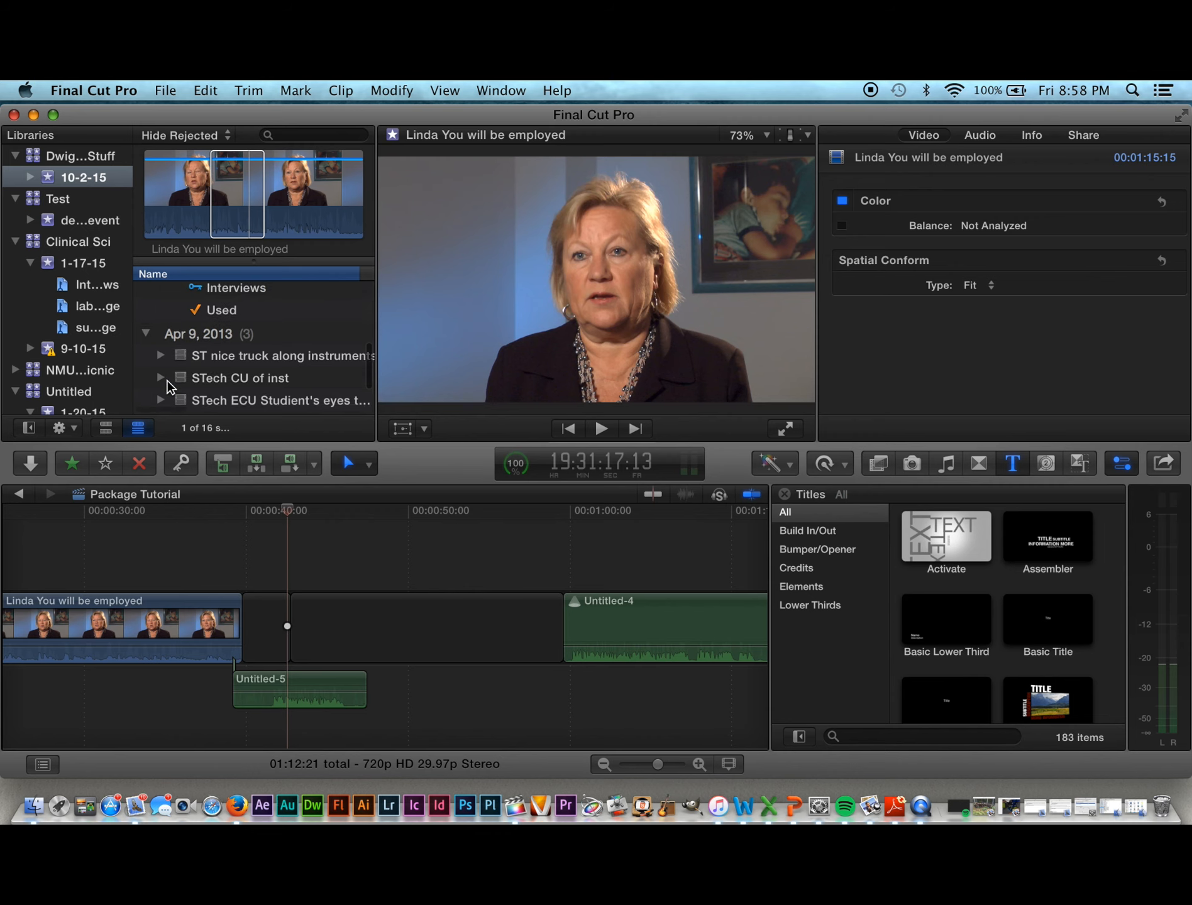
{"action": "scroll", "coordinate": [168, 386], "scroll_direction": "up", "scroll_amount": 1}
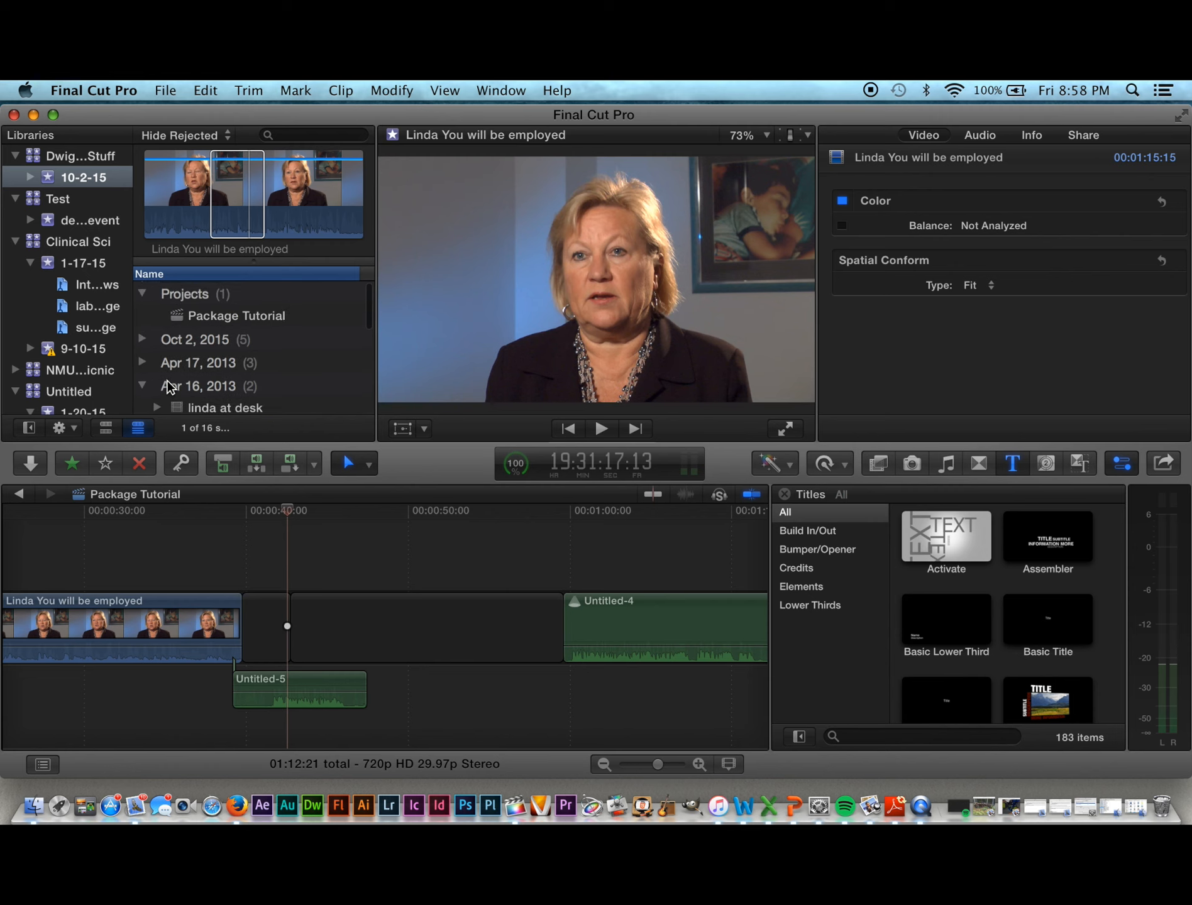
Step: Expand the Apr 17, 2013 group and load the 'ruth re employment' clip into the viewer
{"action": "left_click", "coordinate": [146, 357]}
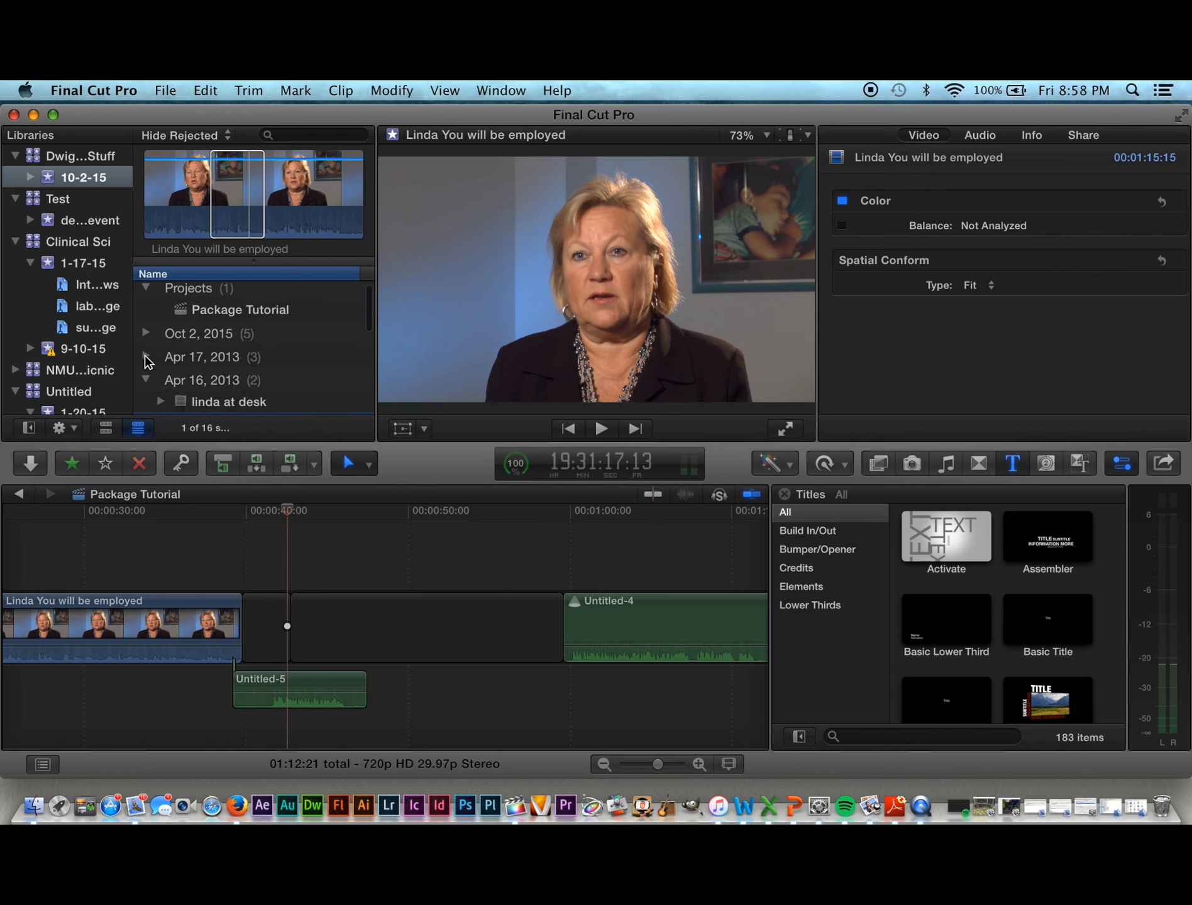
{"action": "scroll", "coordinate": [156, 390], "scroll_direction": "down", "scroll_amount": 2}
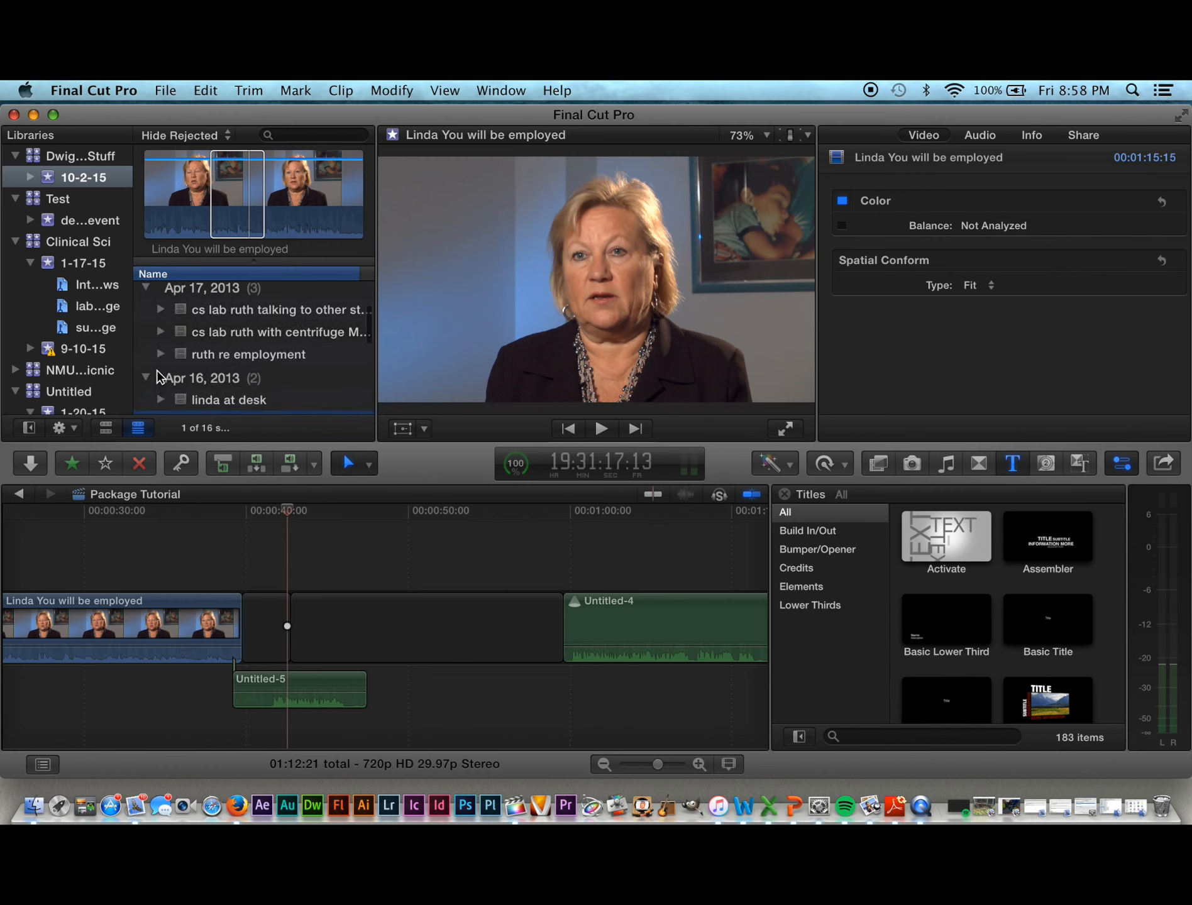
{"action": "left_click", "coordinate": [161, 355]}
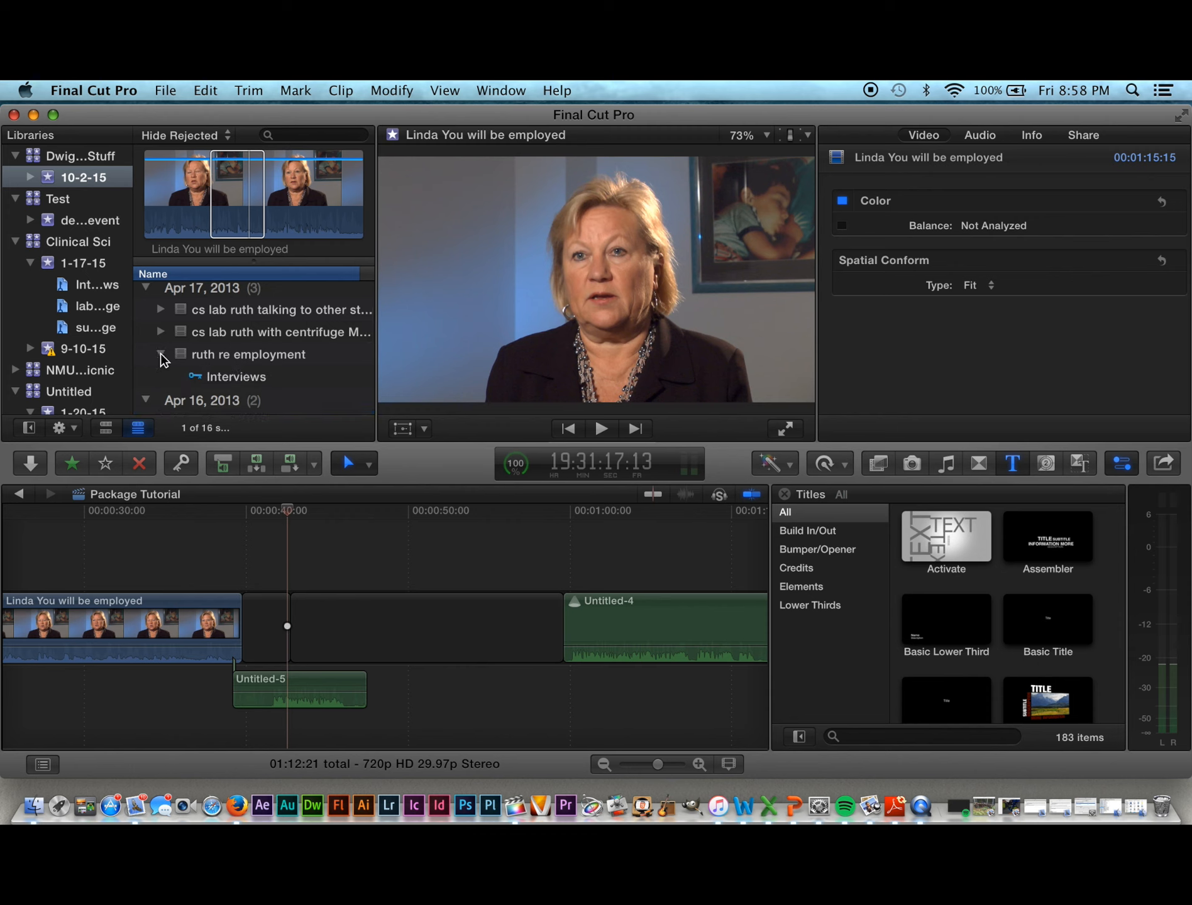
{"action": "left_click", "coordinate": [161, 355]}
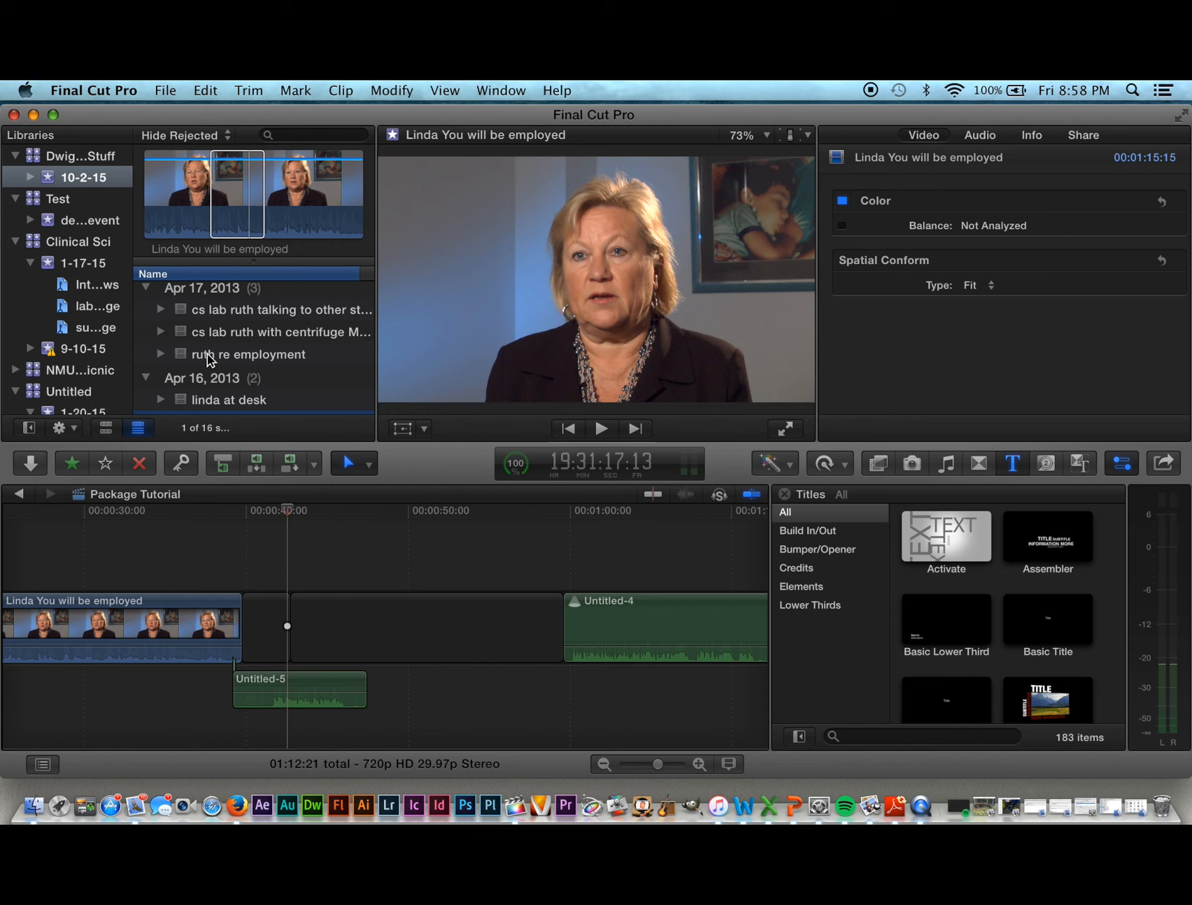
{"action": "left_click", "coordinate": [210, 357]}
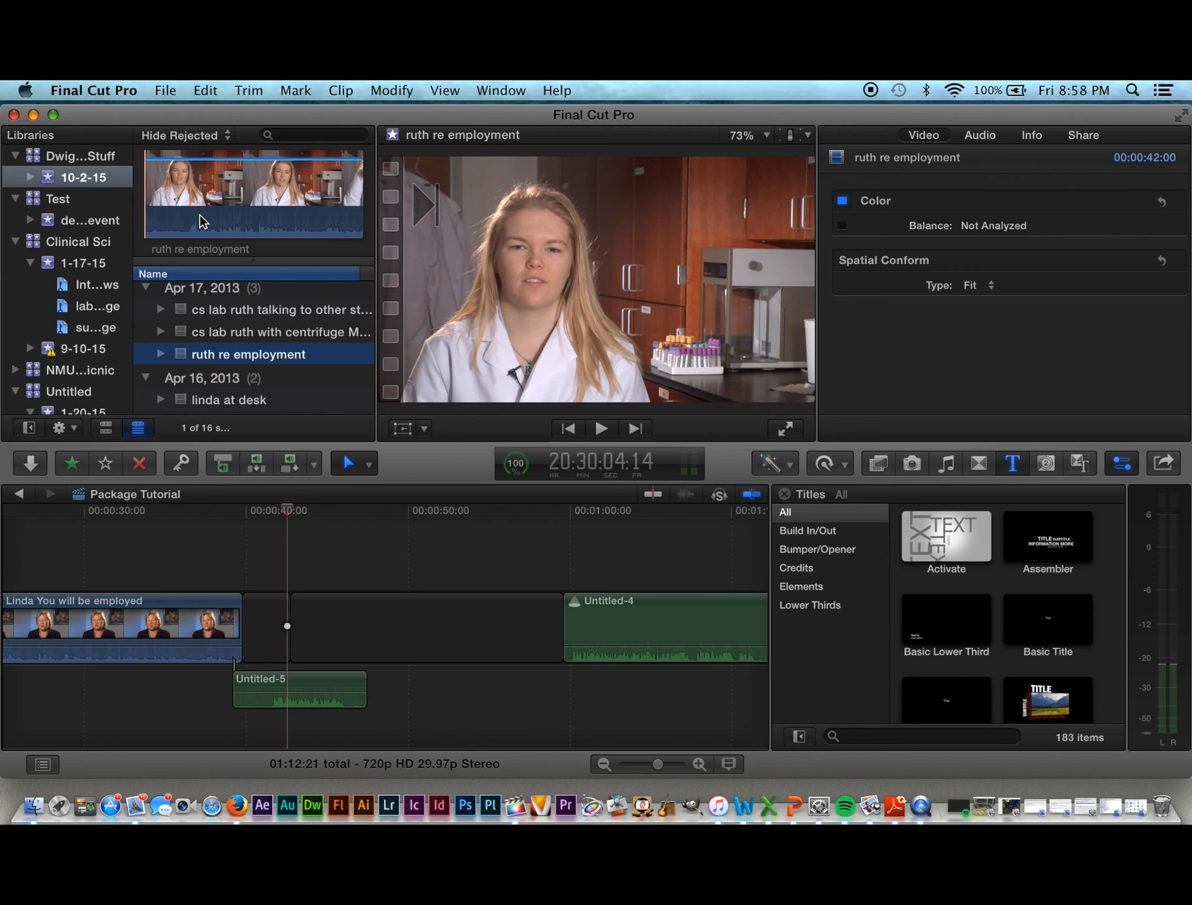
Step: Scrub the ruth re employment clip with J/K/L, setting In near 25 s and Out near 36 s
{"action": "key", "text": "space"}
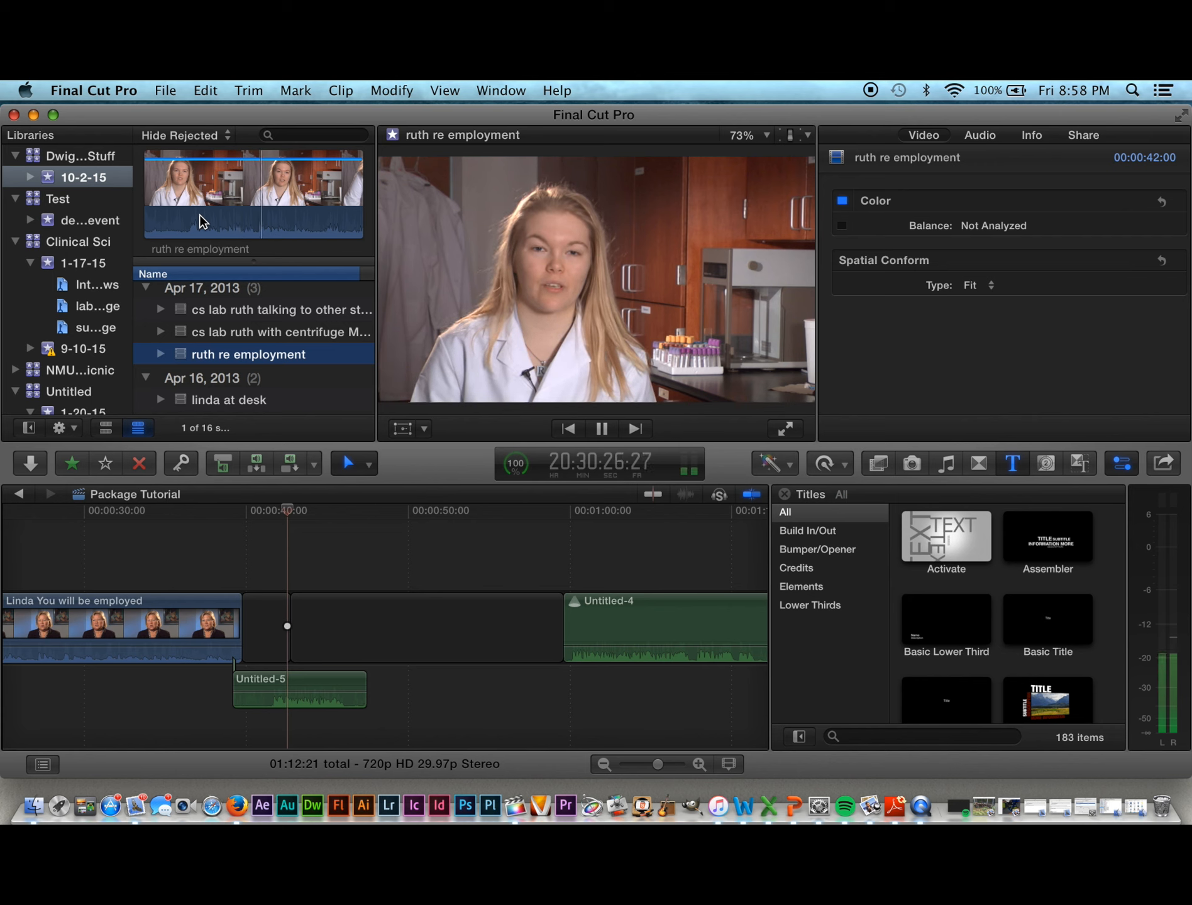
{"action": "key", "text": "space"}
{"action": "key", "text": "space"}
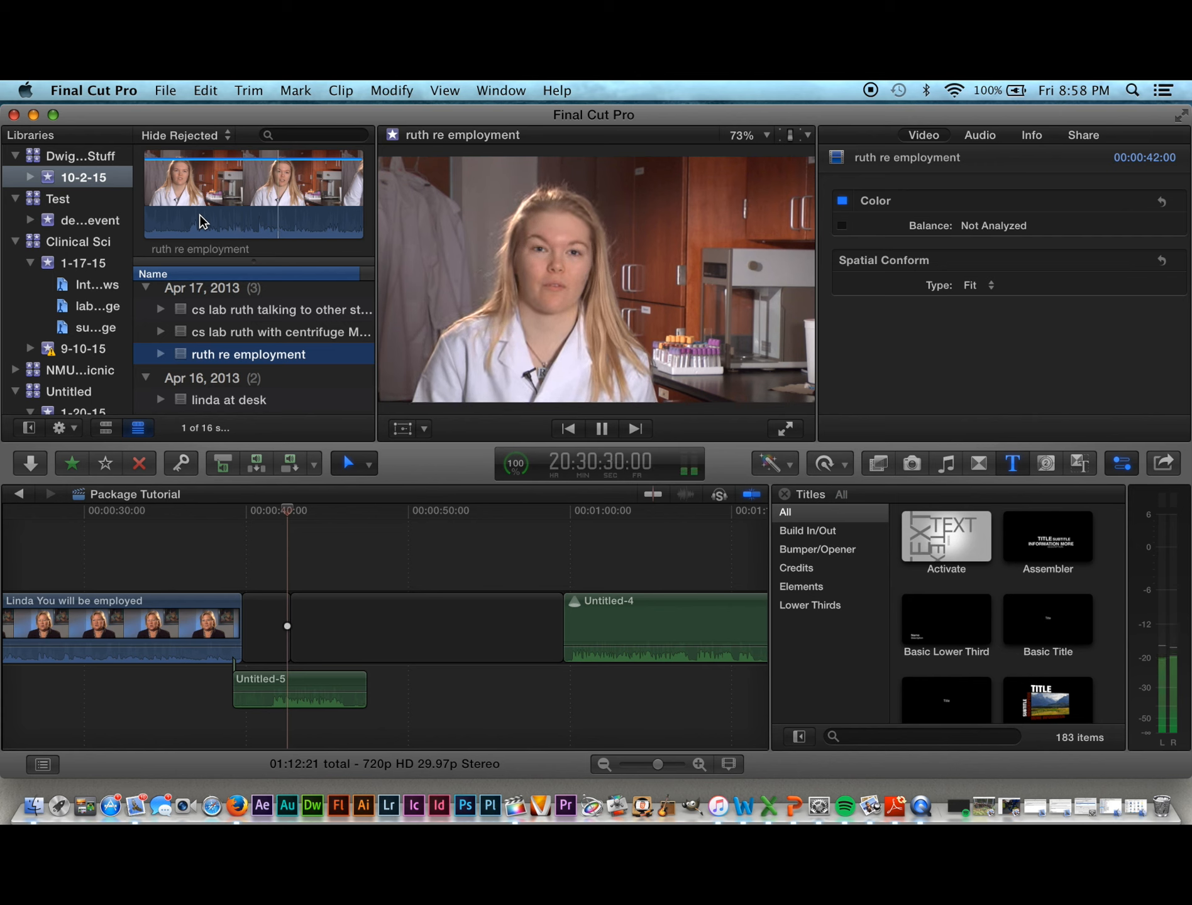
{"action": "key", "text": "j"}
{"action": "key", "text": "j"}
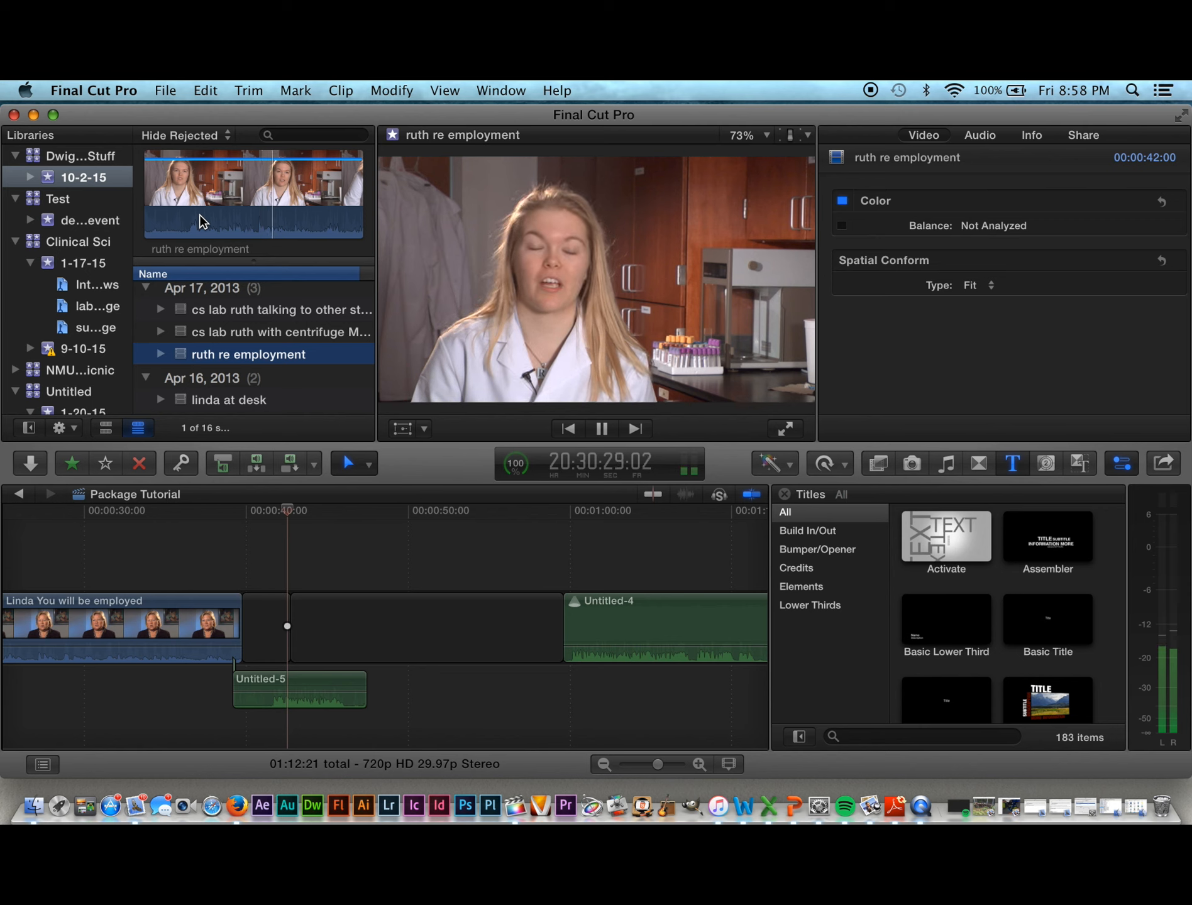
{"action": "key", "text": "k"}
{"action": "key", "text": "j"}
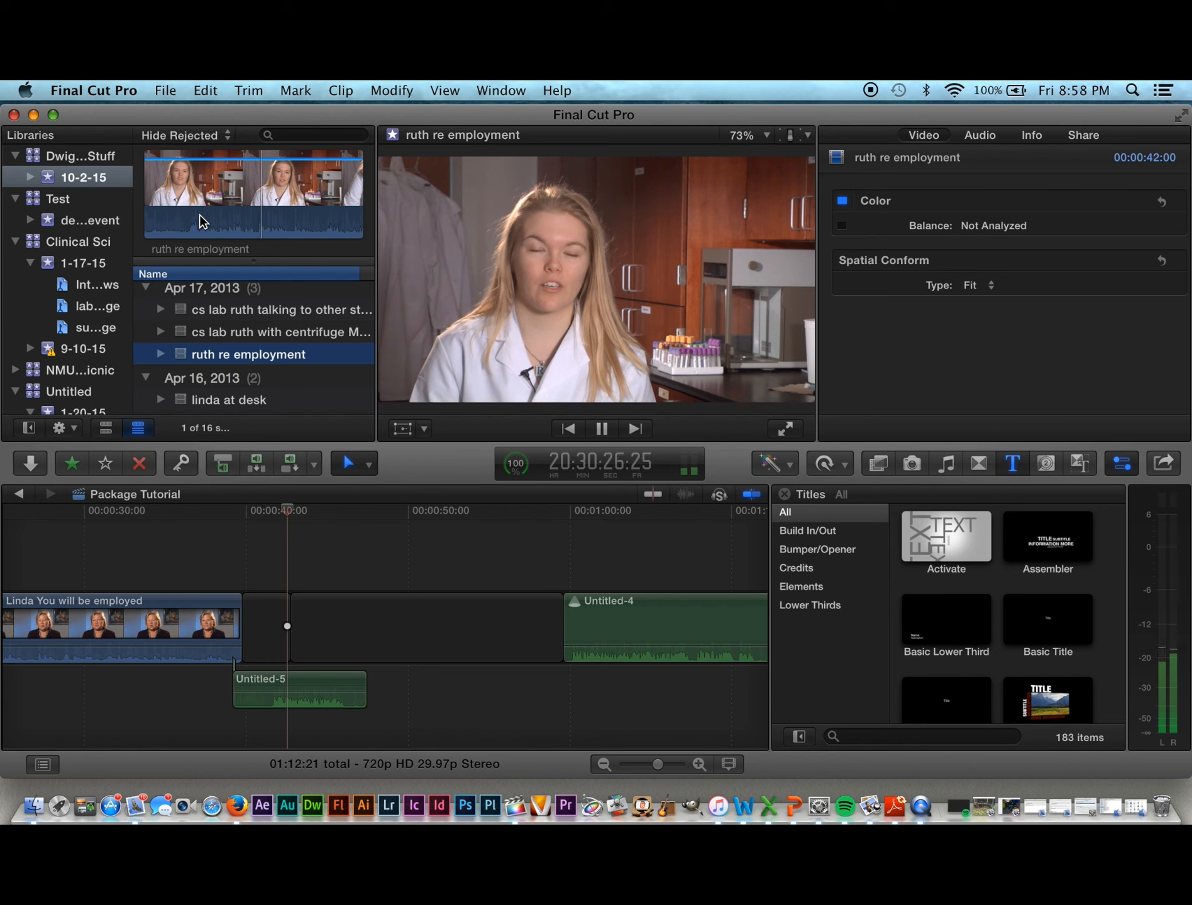
{"action": "key", "text": "k"}
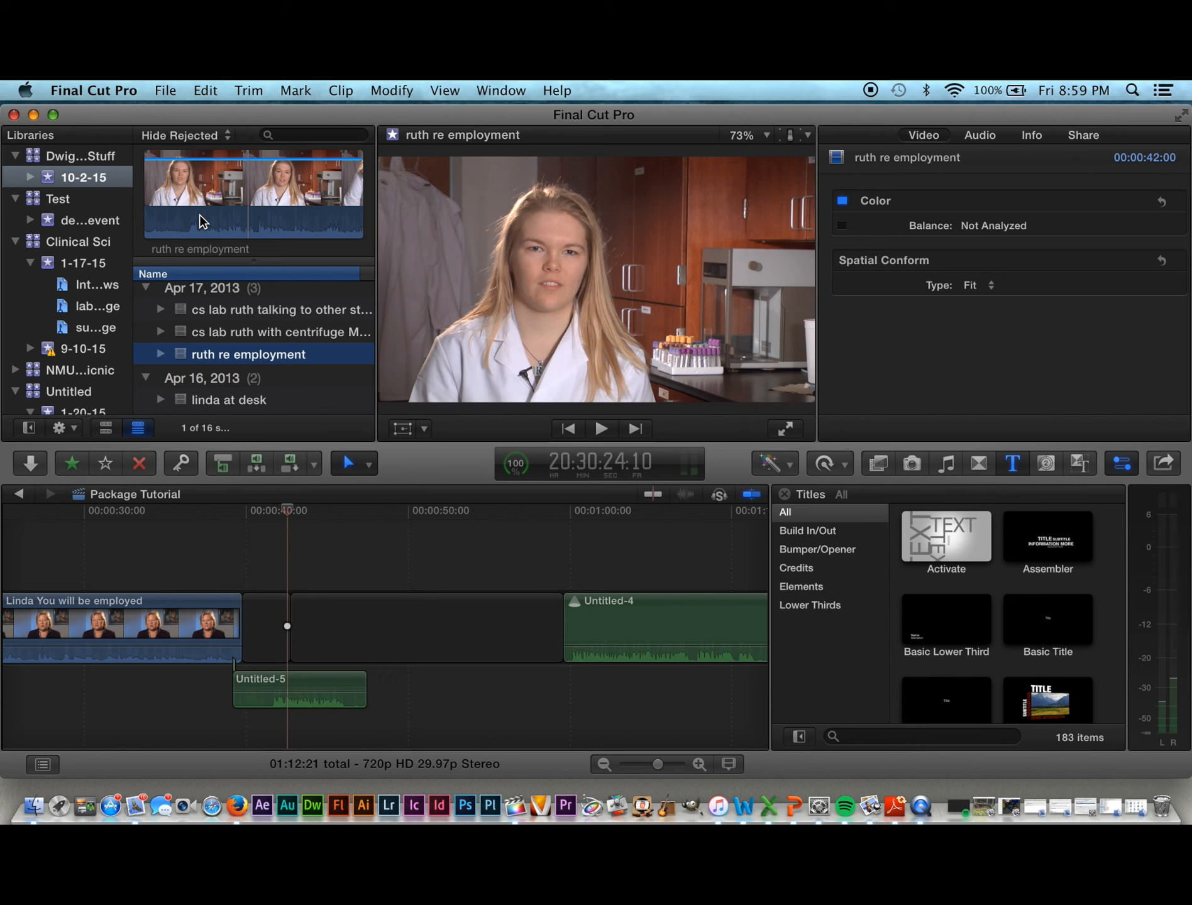
{"action": "key", "text": "l"}
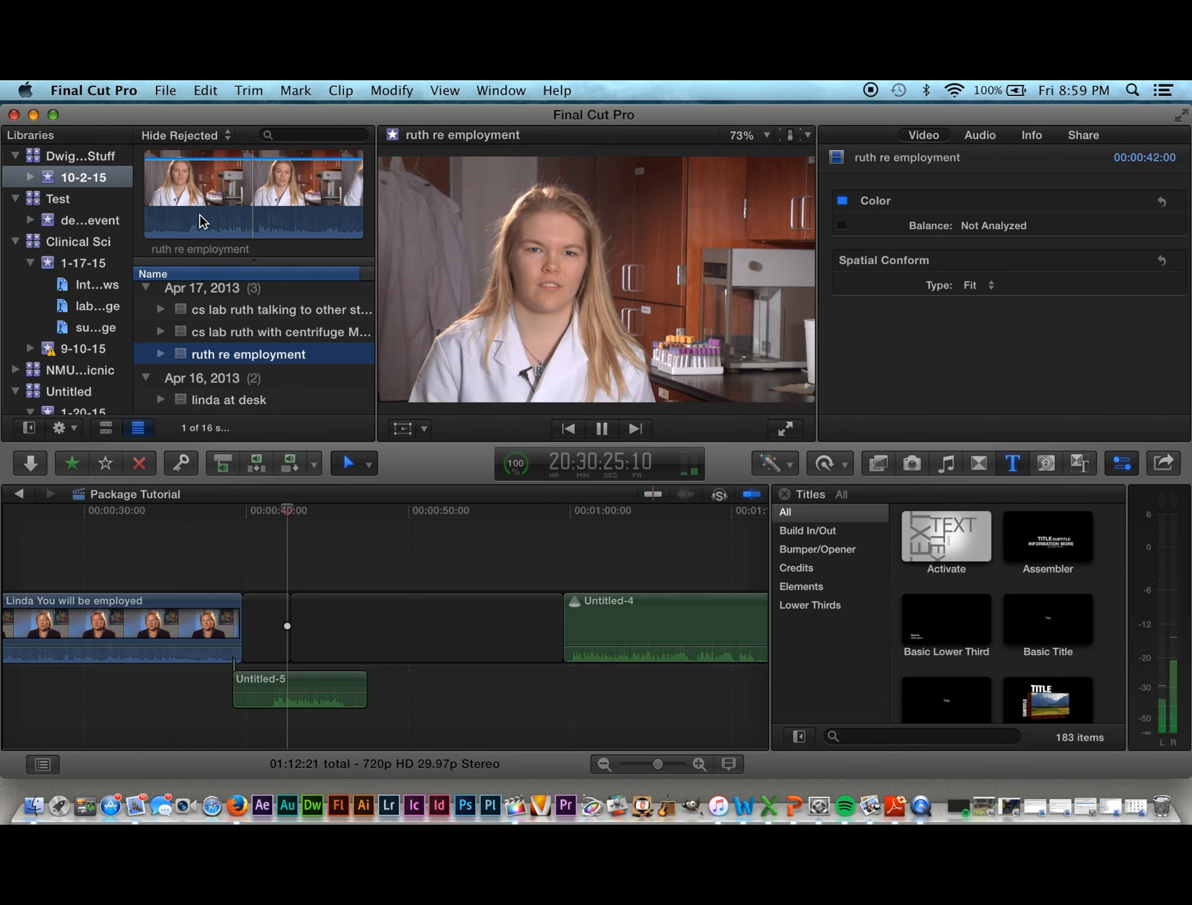
{"action": "key", "text": "k"}
{"action": "key", "text": "i"}
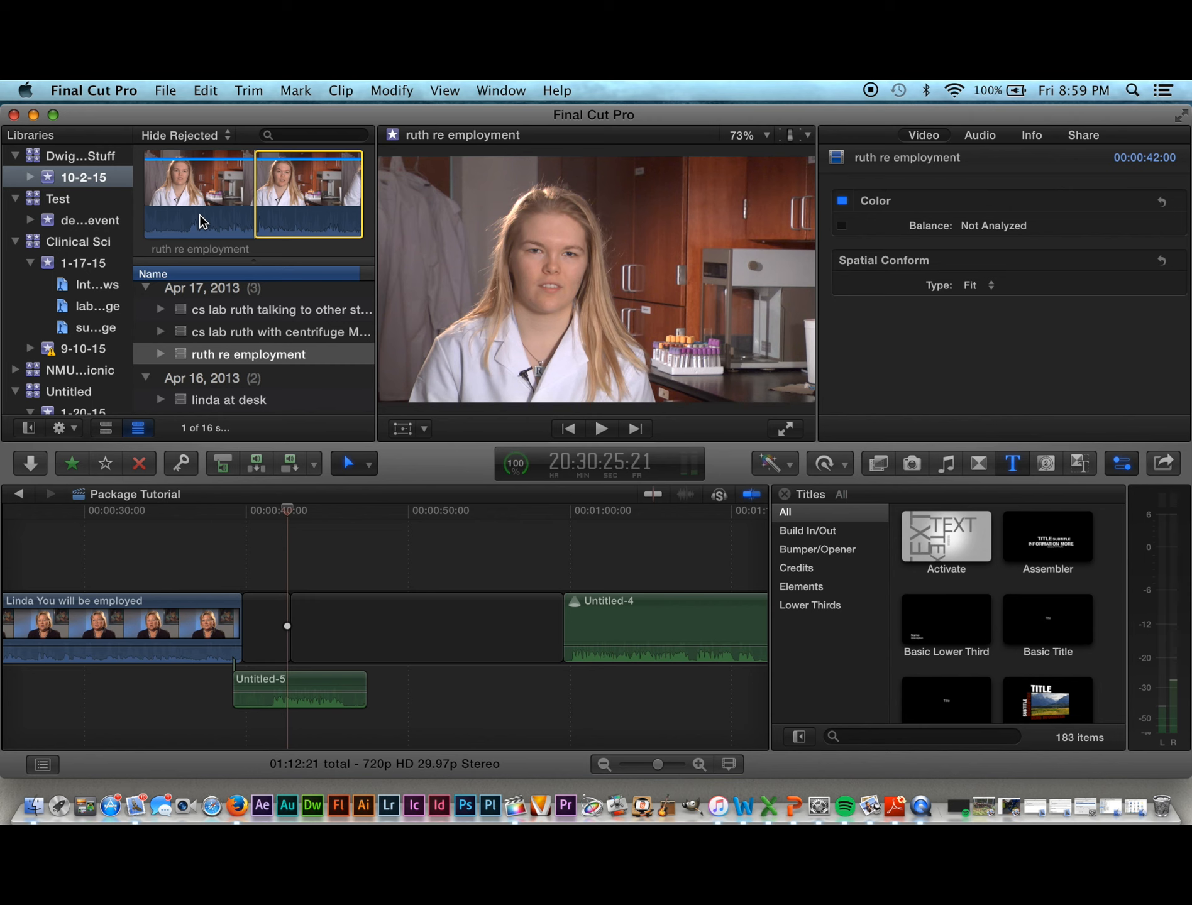
{"action": "key", "text": "l"}
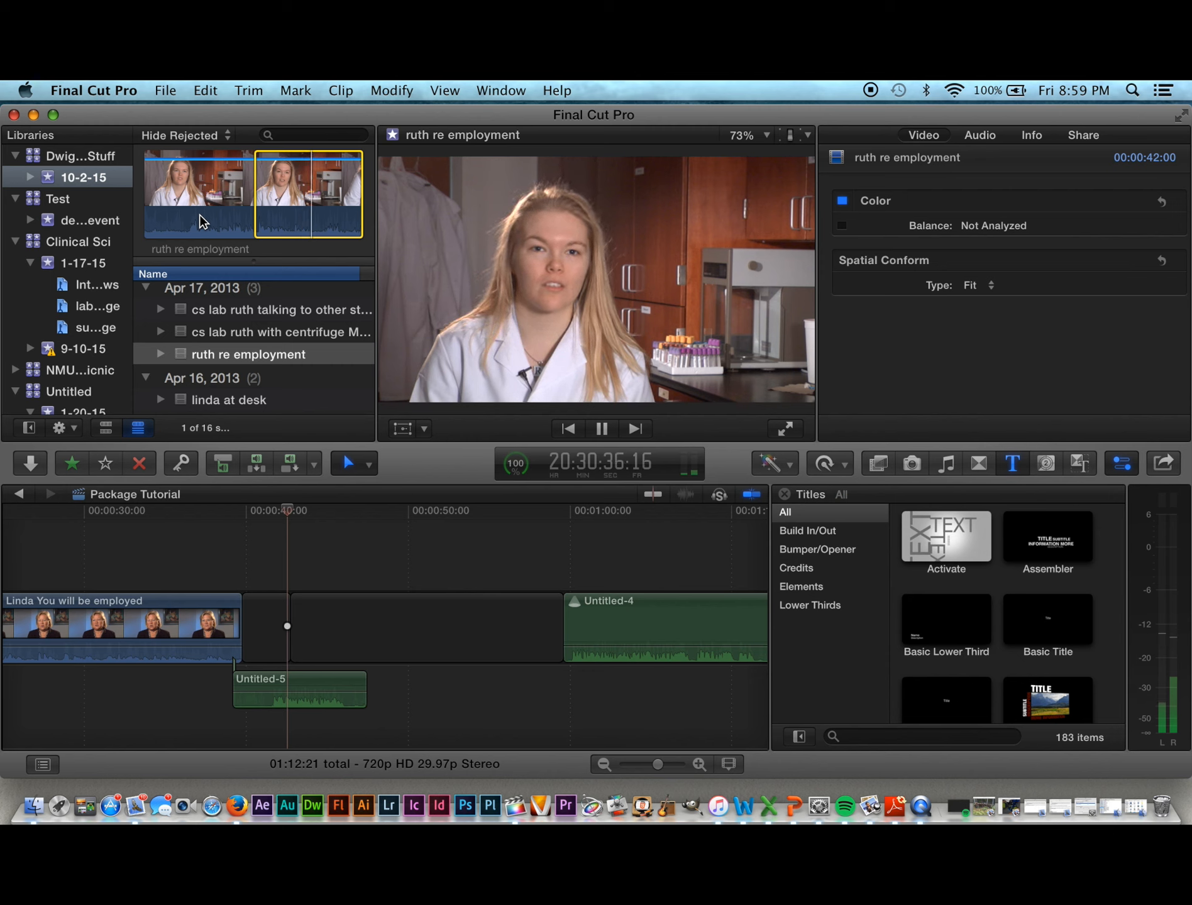
{"action": "key", "text": "space"}
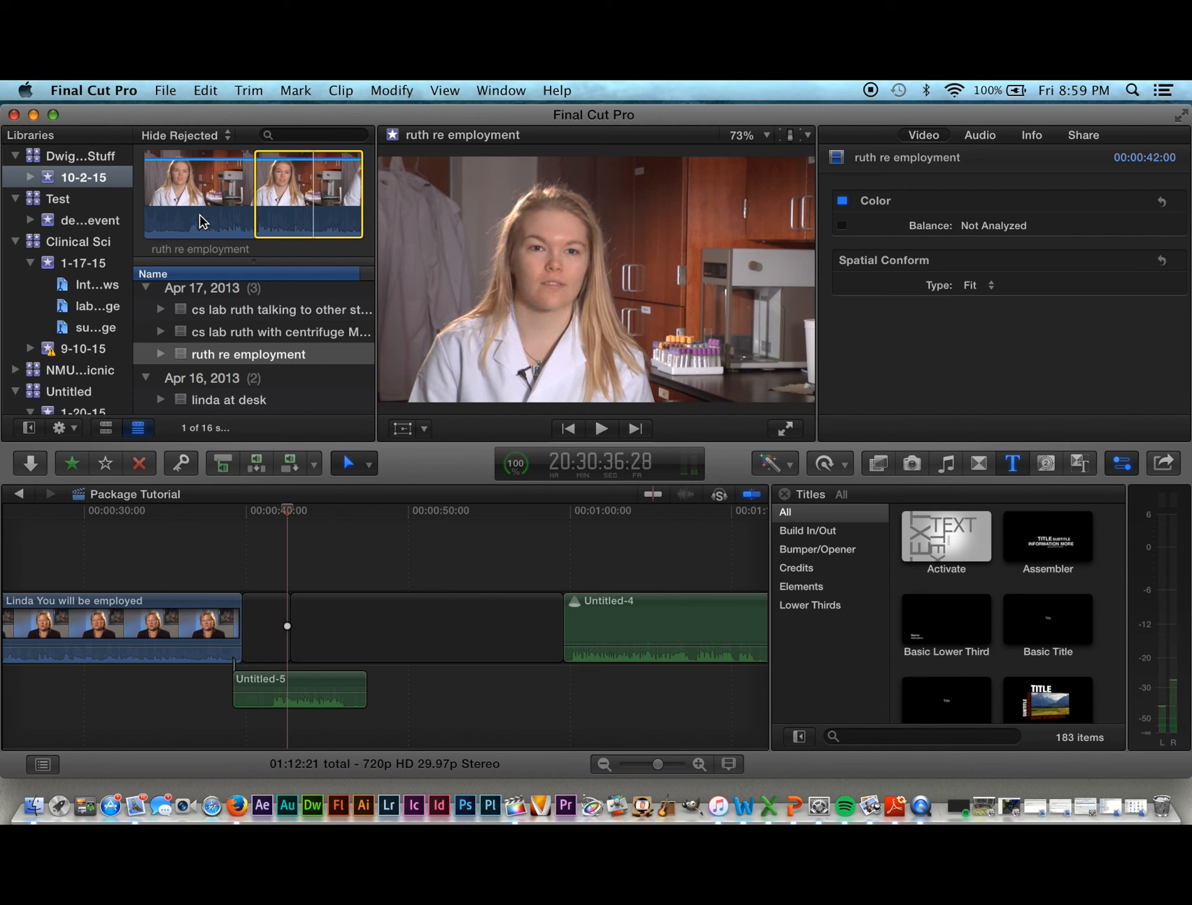
{"action": "key", "text": "o"}
Step: Append the marked ruth range with E, delete it, then reselect and append it again
{"action": "key", "text": "e"}
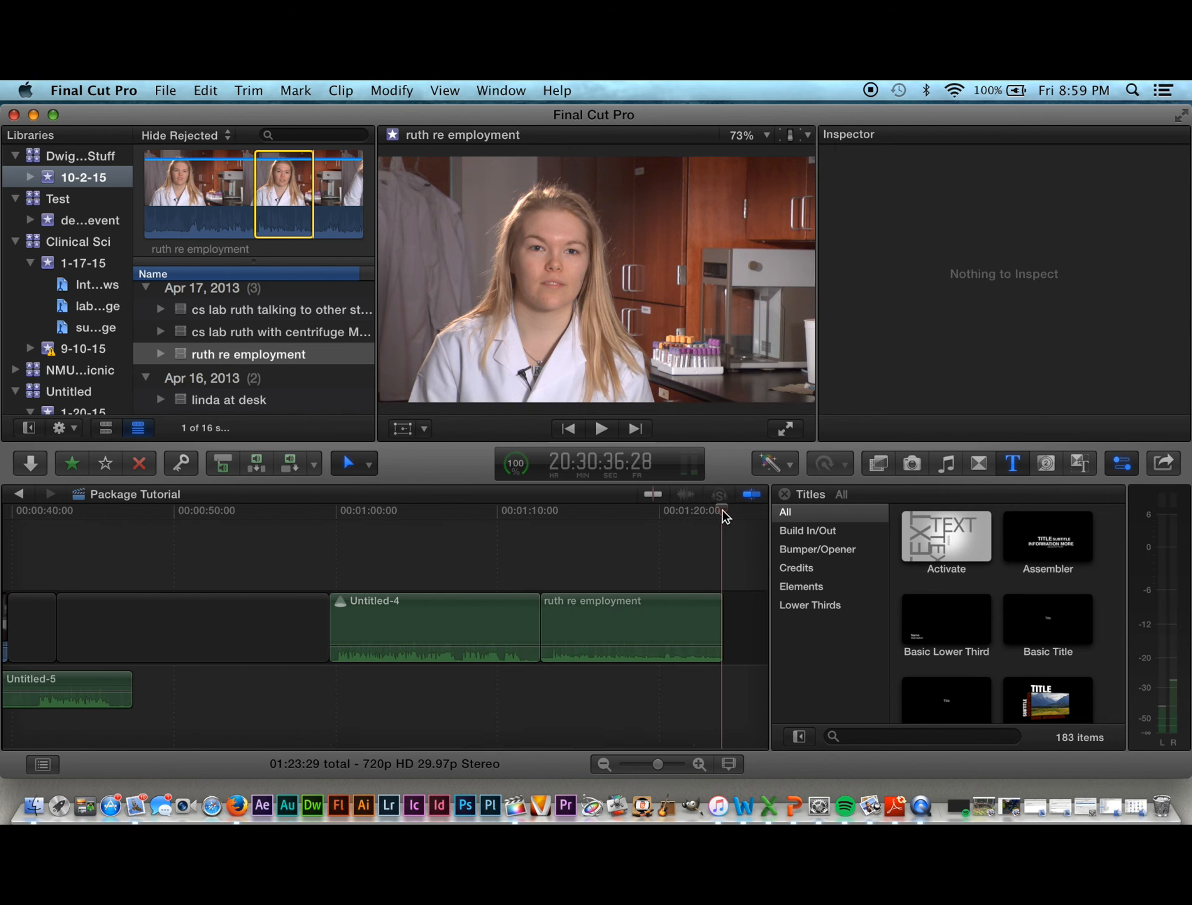
{"action": "left_click", "coordinate": [620, 632]}
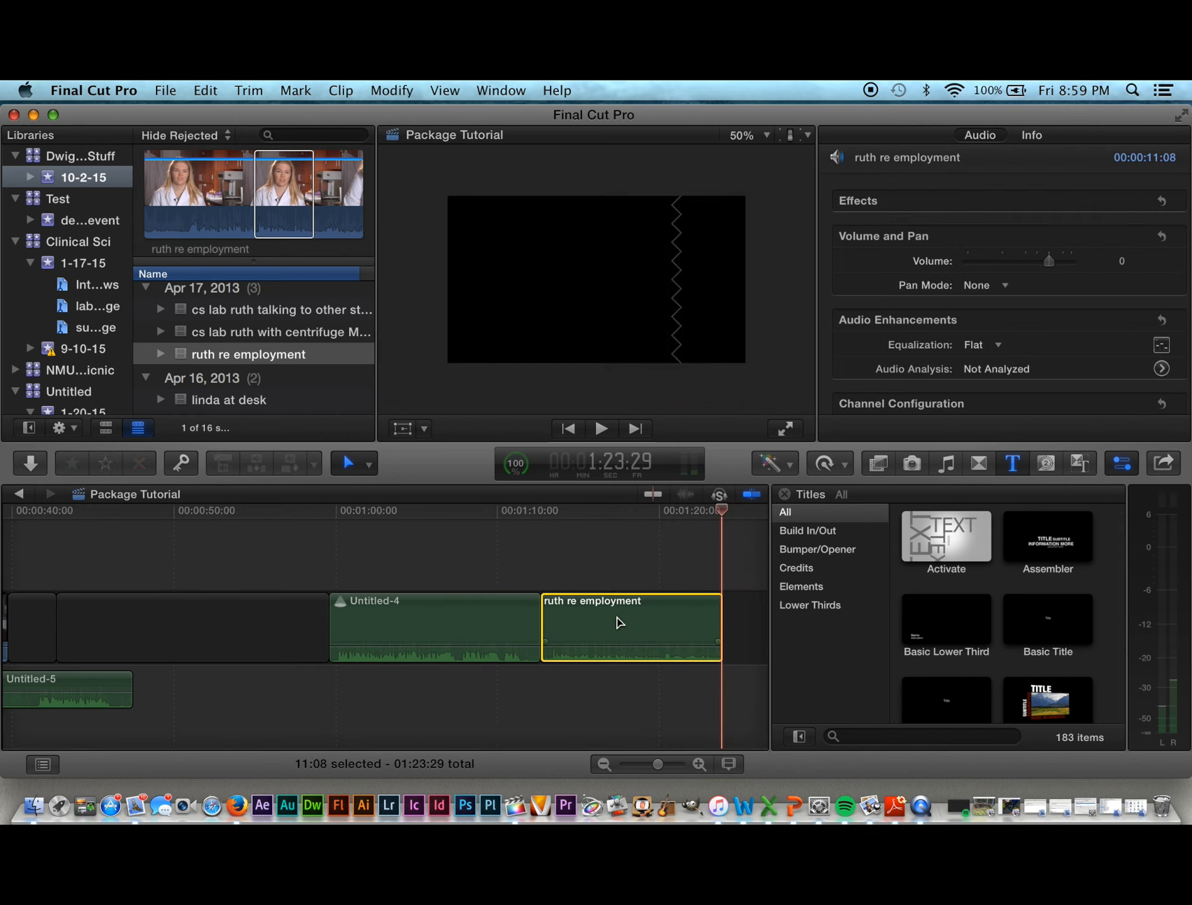
{"action": "key", "text": "Delete"}
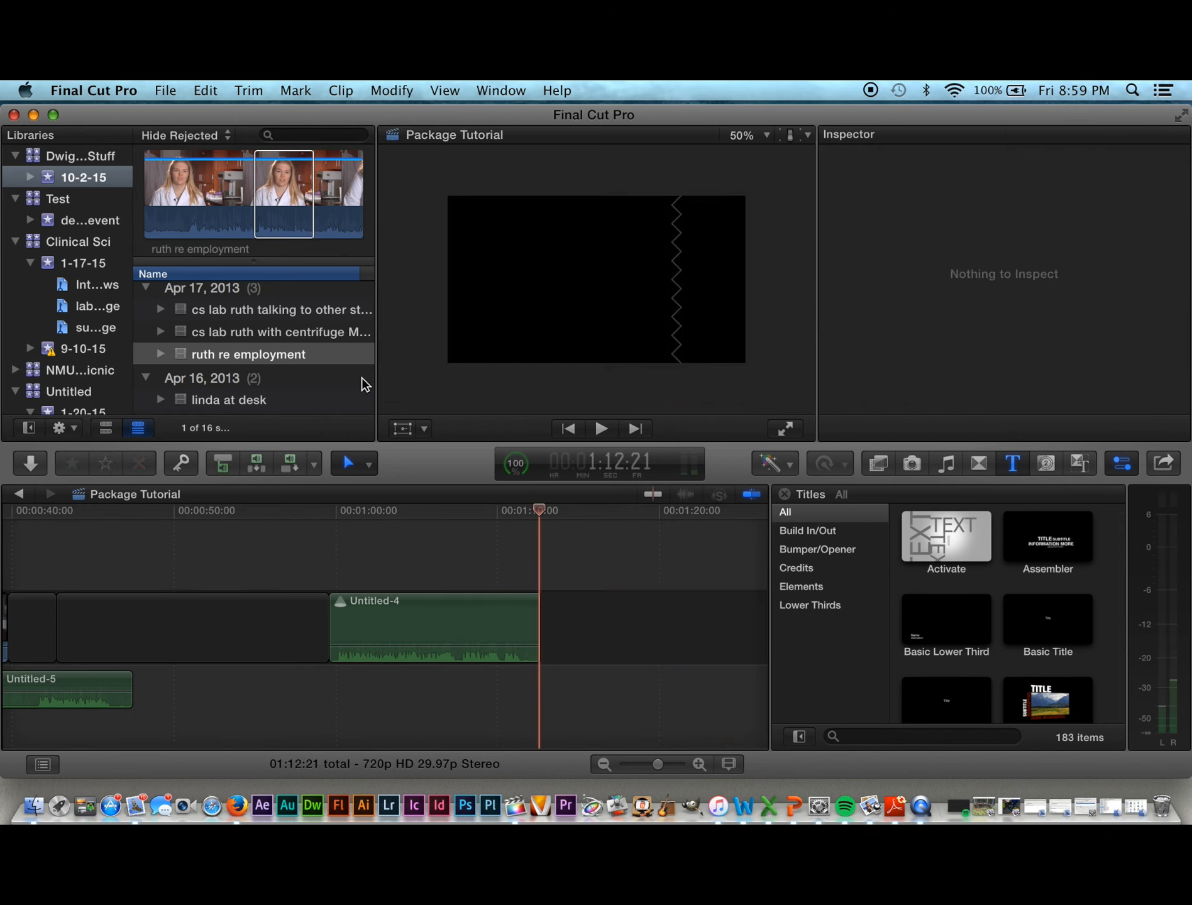
{"action": "left_click", "coordinate": [295, 205]}
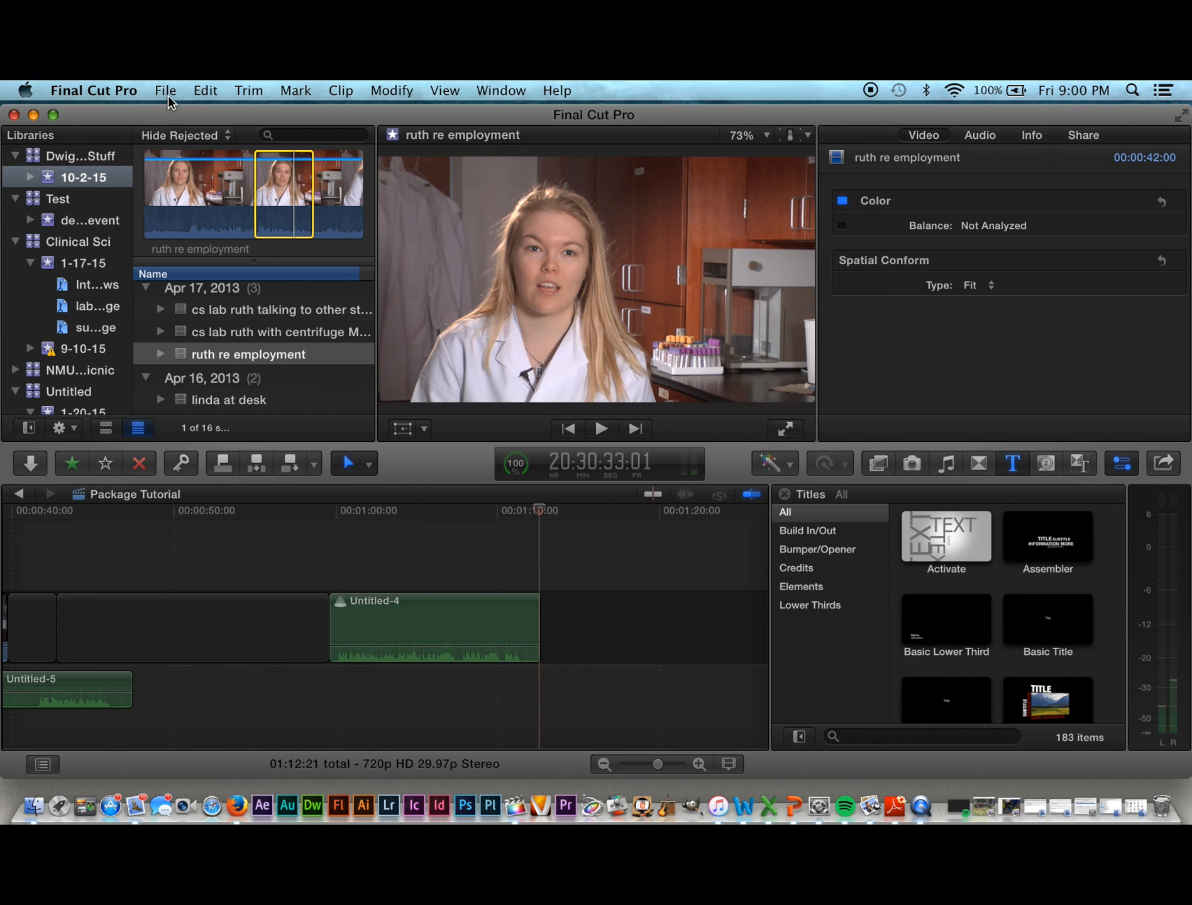
{"action": "key", "text": "e"}
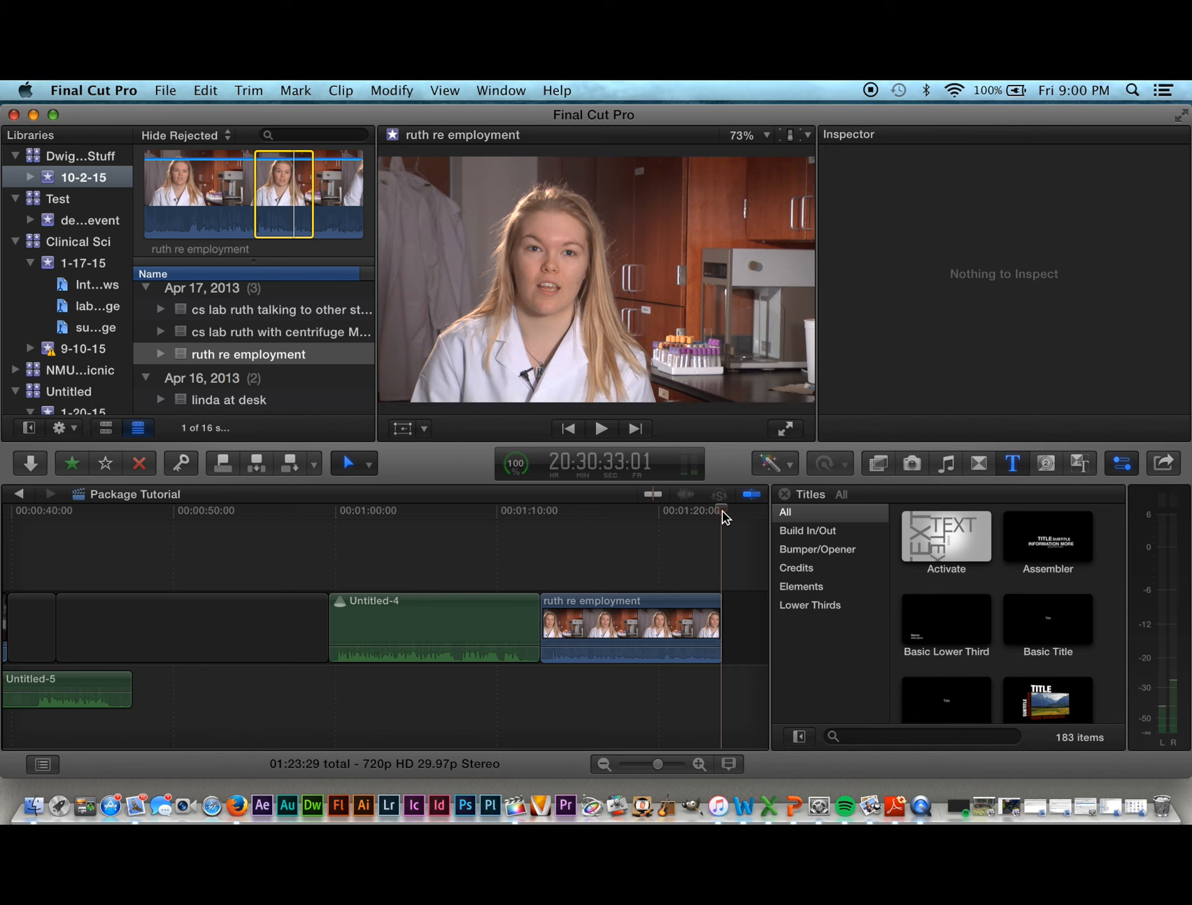
Step: Play from about 44 seconds and move the ruth clip earlier, before Untitled-4
{"action": "left_click_drag", "start_coordinate": [722, 513], "coordinate": [195, 607]}
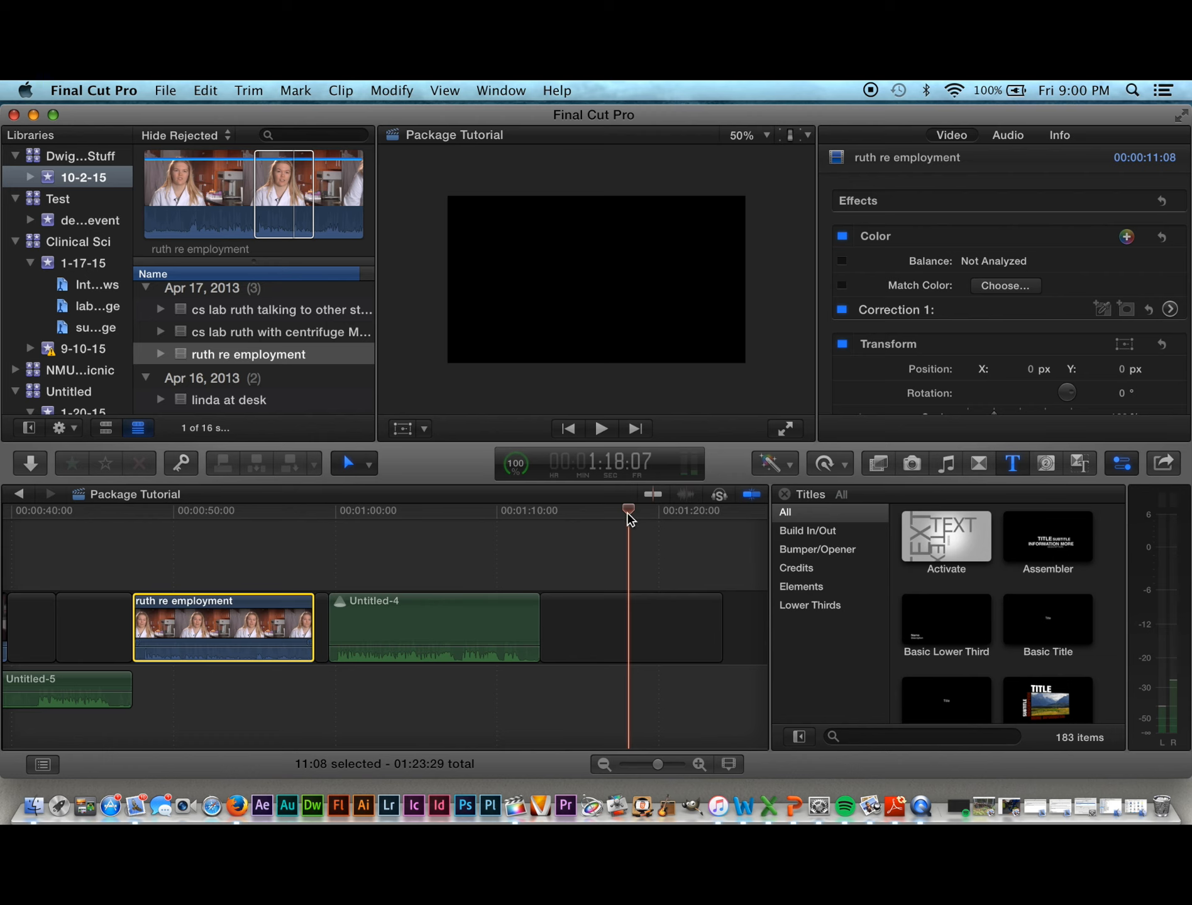
{"action": "left_click_drag", "start_coordinate": [628, 519], "coordinate": [90, 552]}
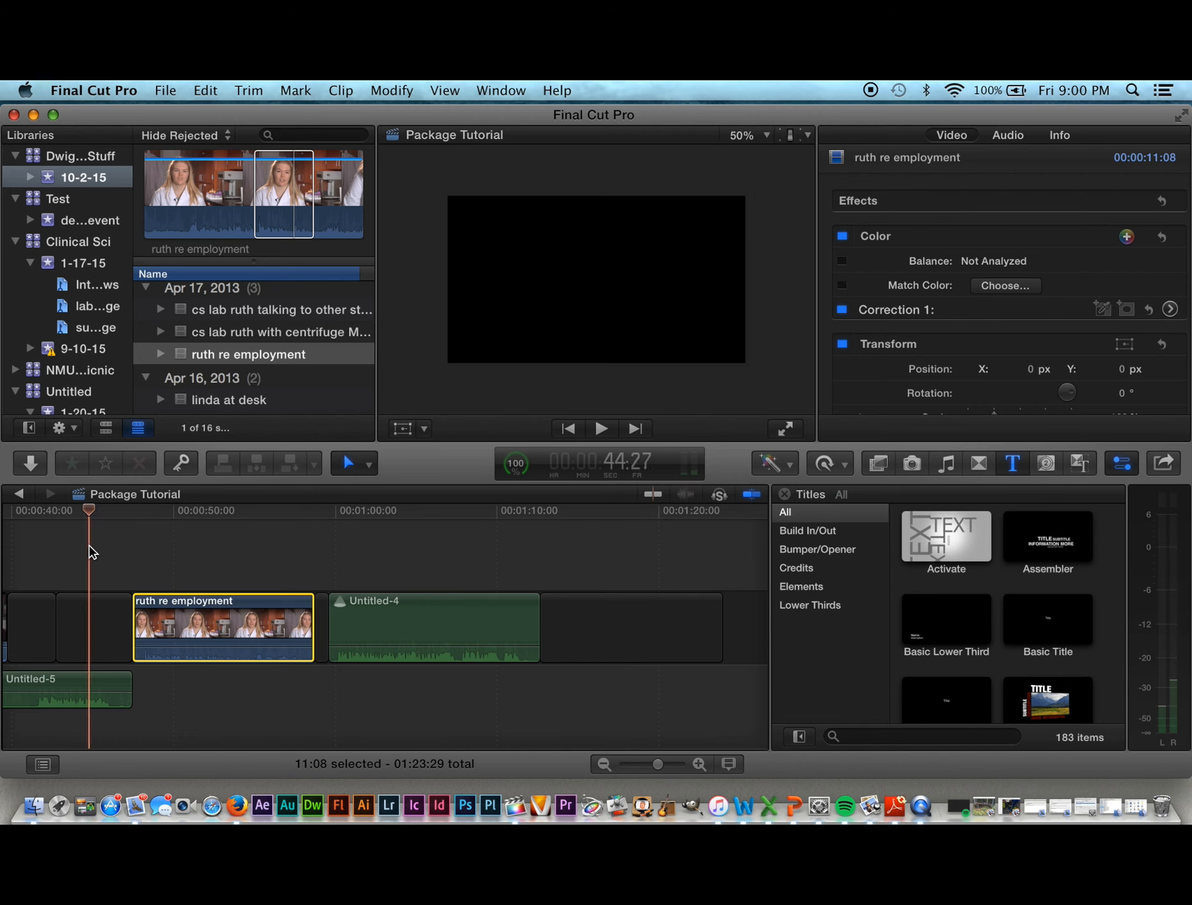
{"action": "key", "text": "space"}
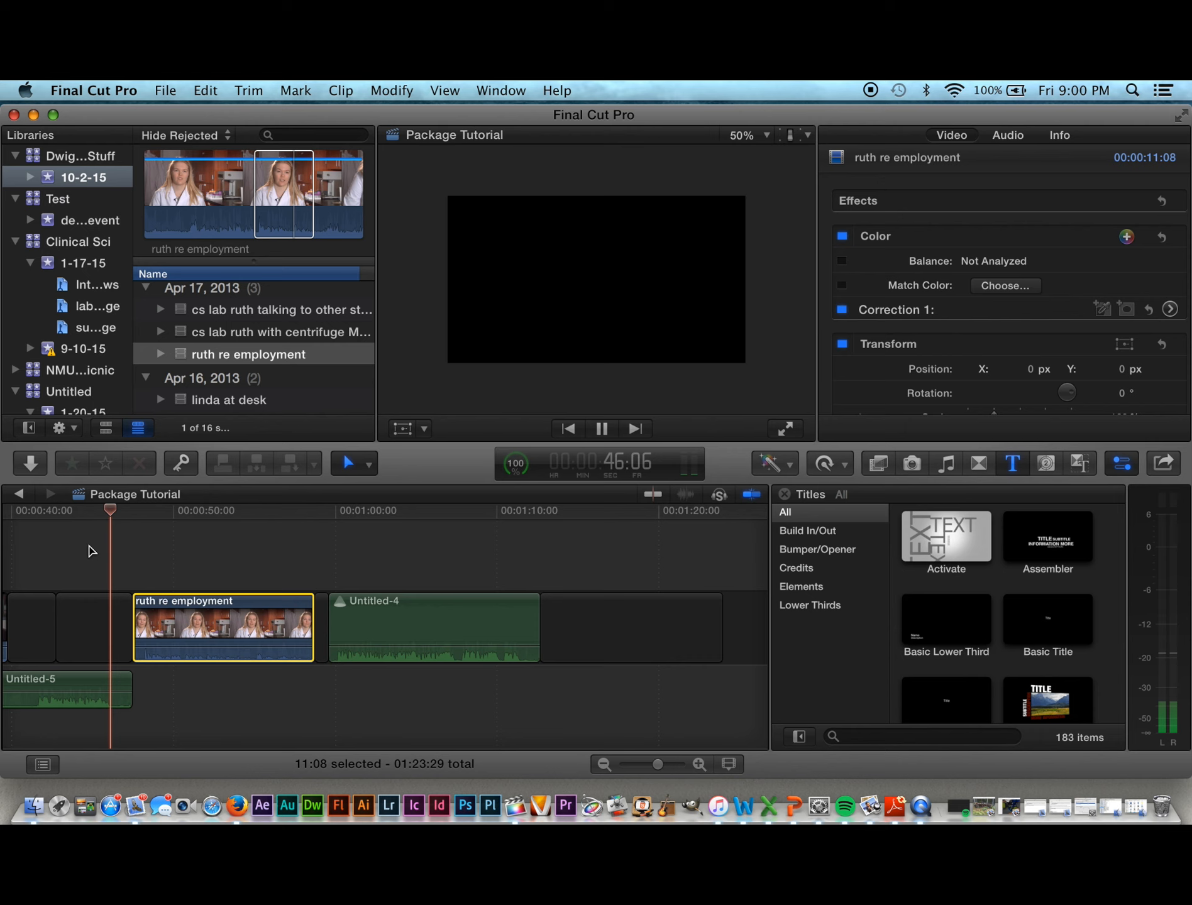
{"action": "key", "text": "space"}
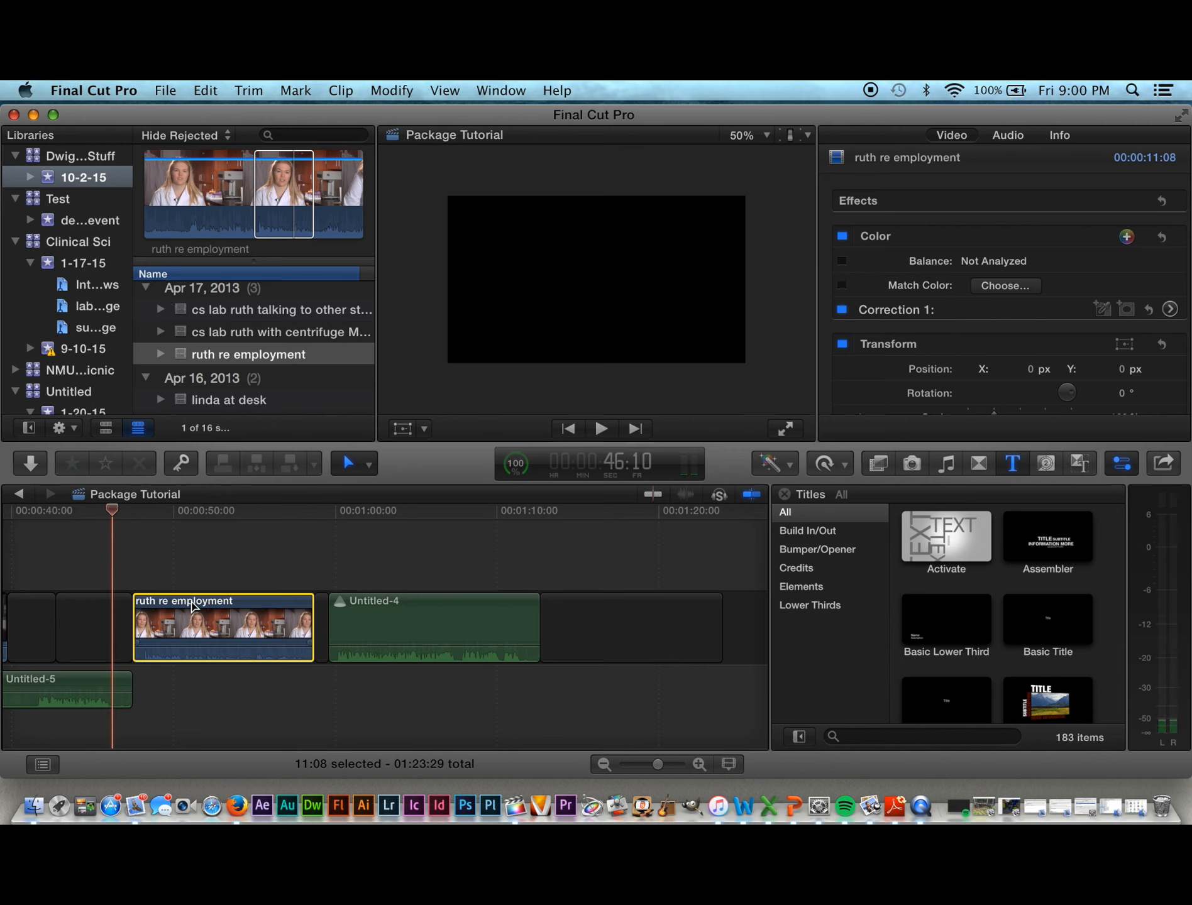
{"action": "left_click_drag", "start_coordinate": [193, 604], "coordinate": [173, 602]}
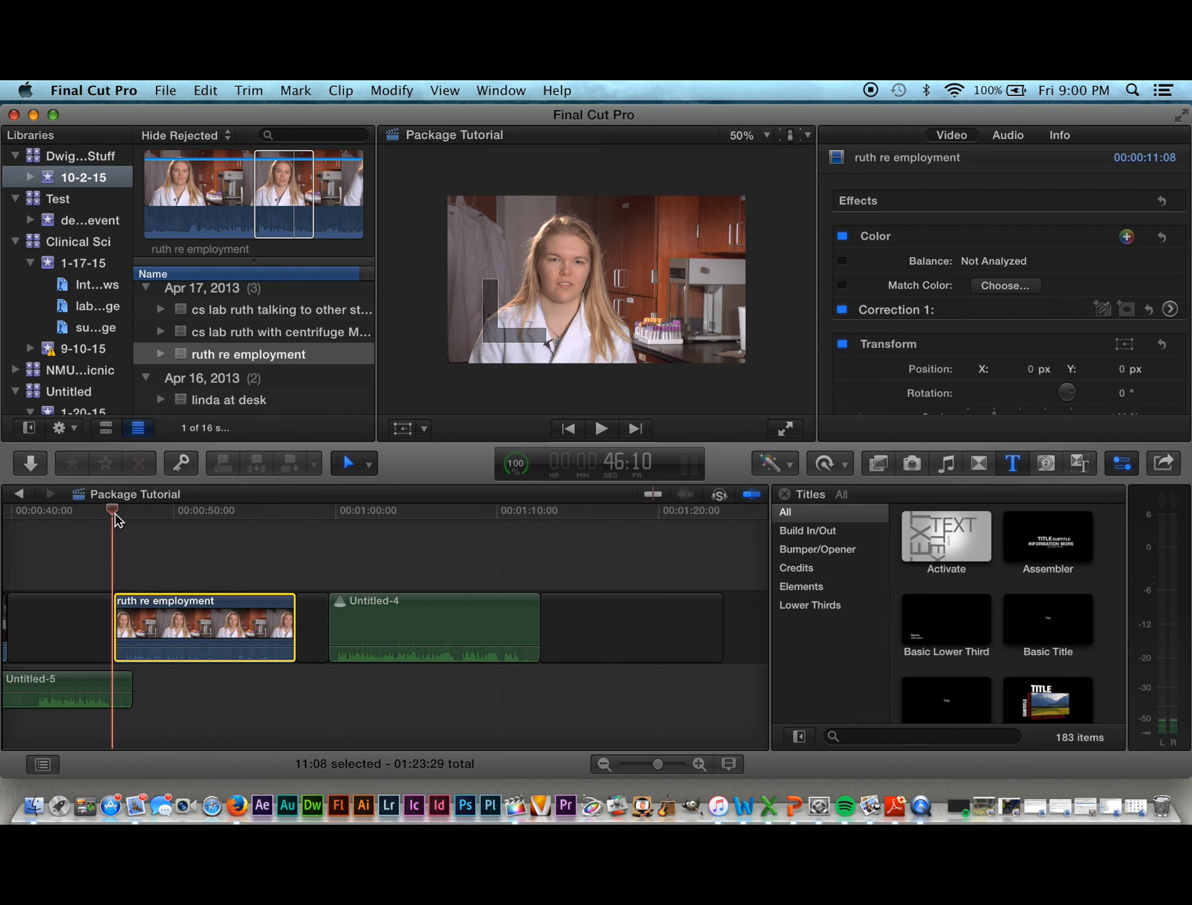
Step: Zoom in on the voiceover's end and slide the ruth clip left to overlap Untitled-5's tail
{"action": "left_click_drag", "start_coordinate": [114, 513], "coordinate": [97, 513]}
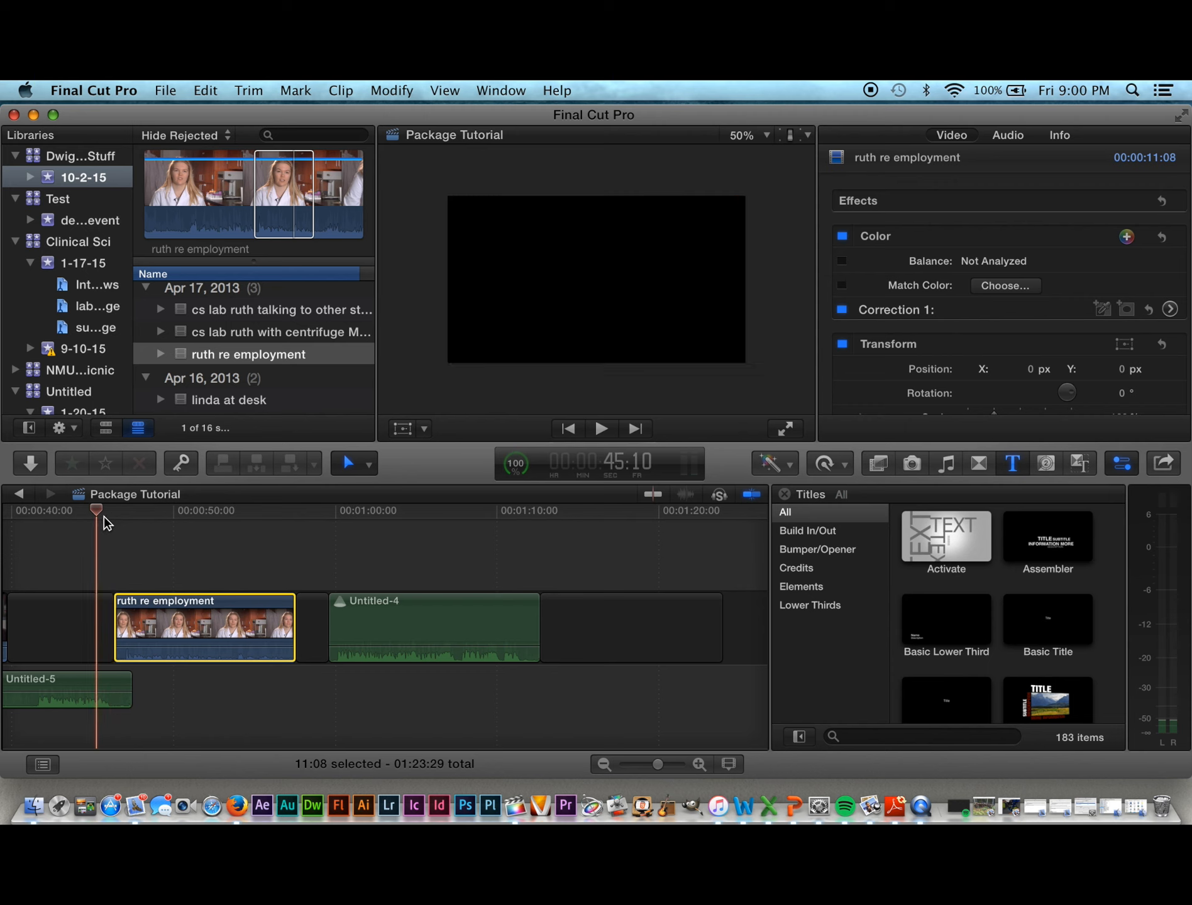
{"action": "scroll", "coordinate": [88, 534], "scroll_direction": "left", "scroll_amount": 10}
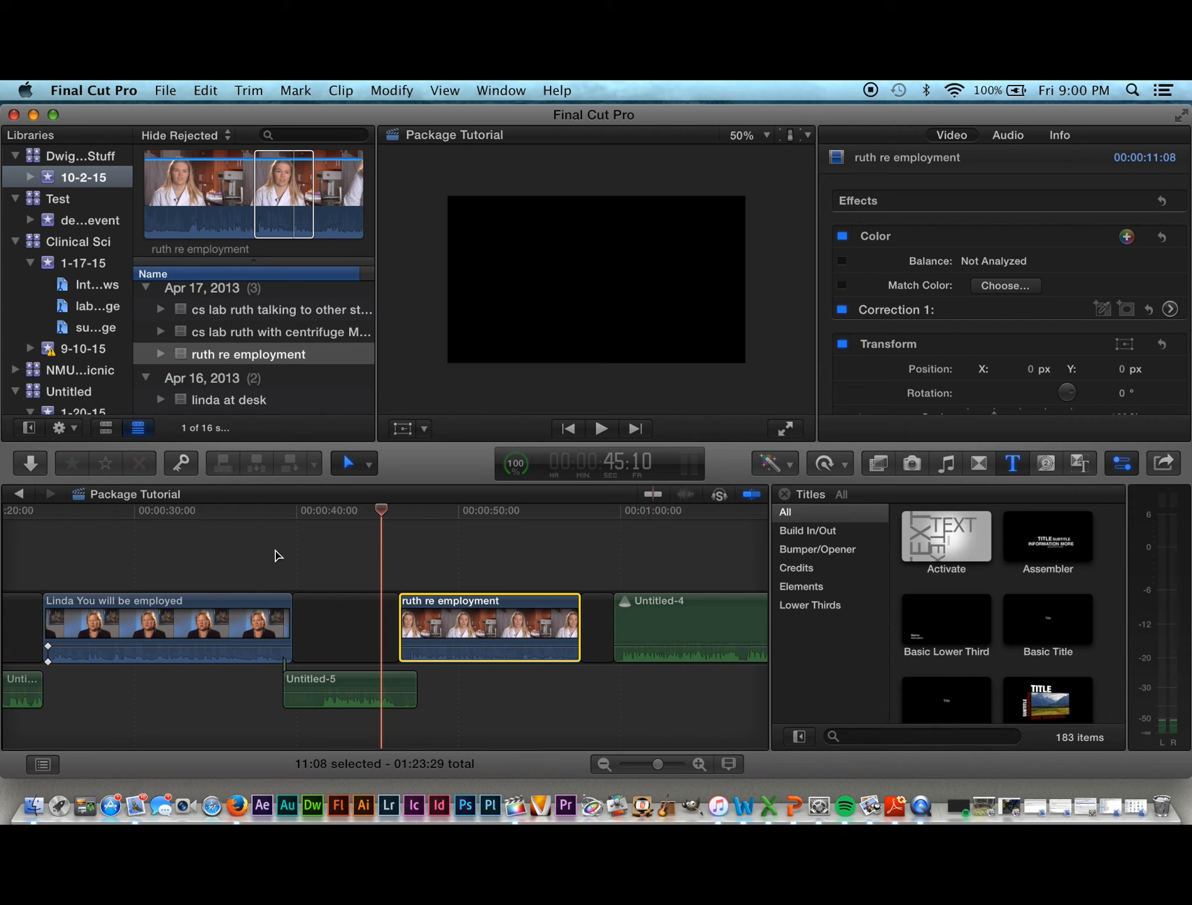
{"action": "key", "text": "super+equal"}
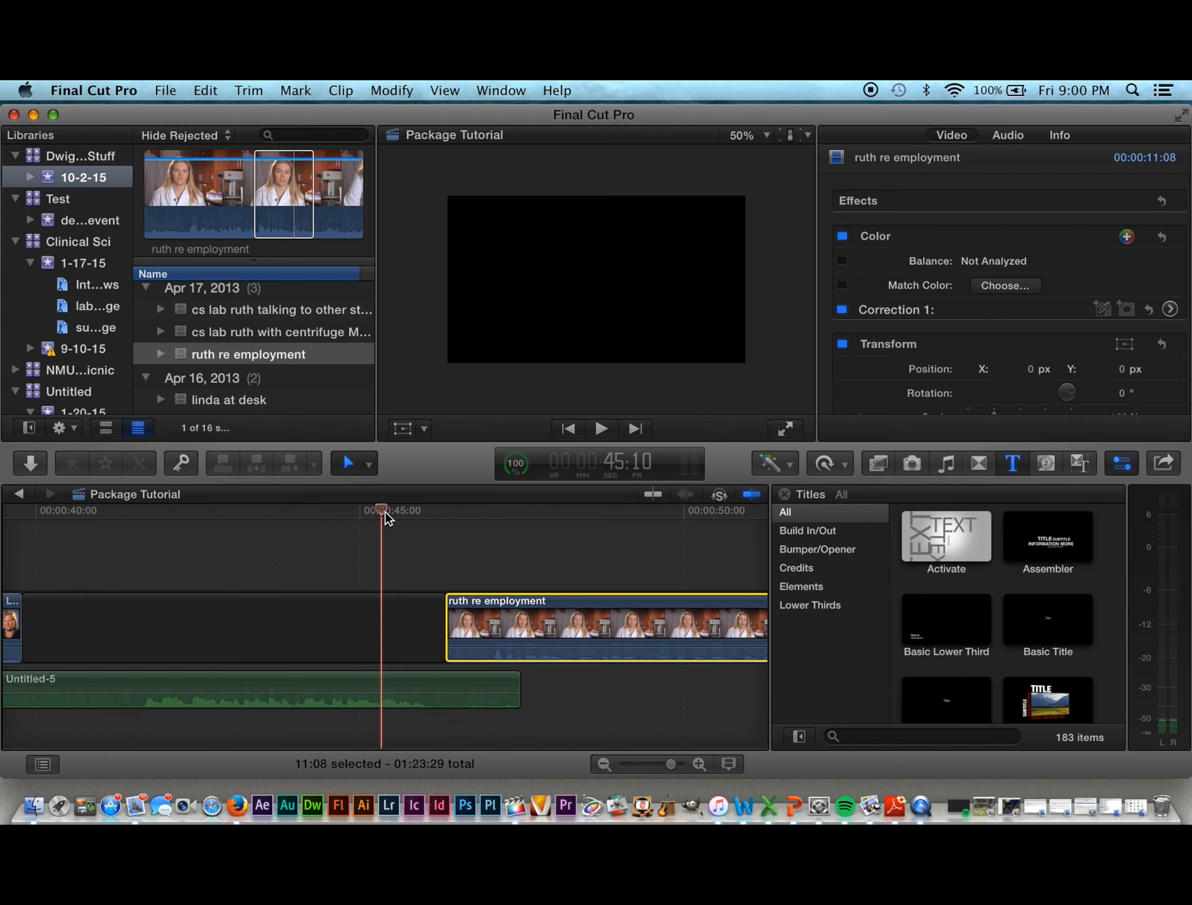
{"action": "left_click_drag", "start_coordinate": [385, 513], "coordinate": [307, 512]}
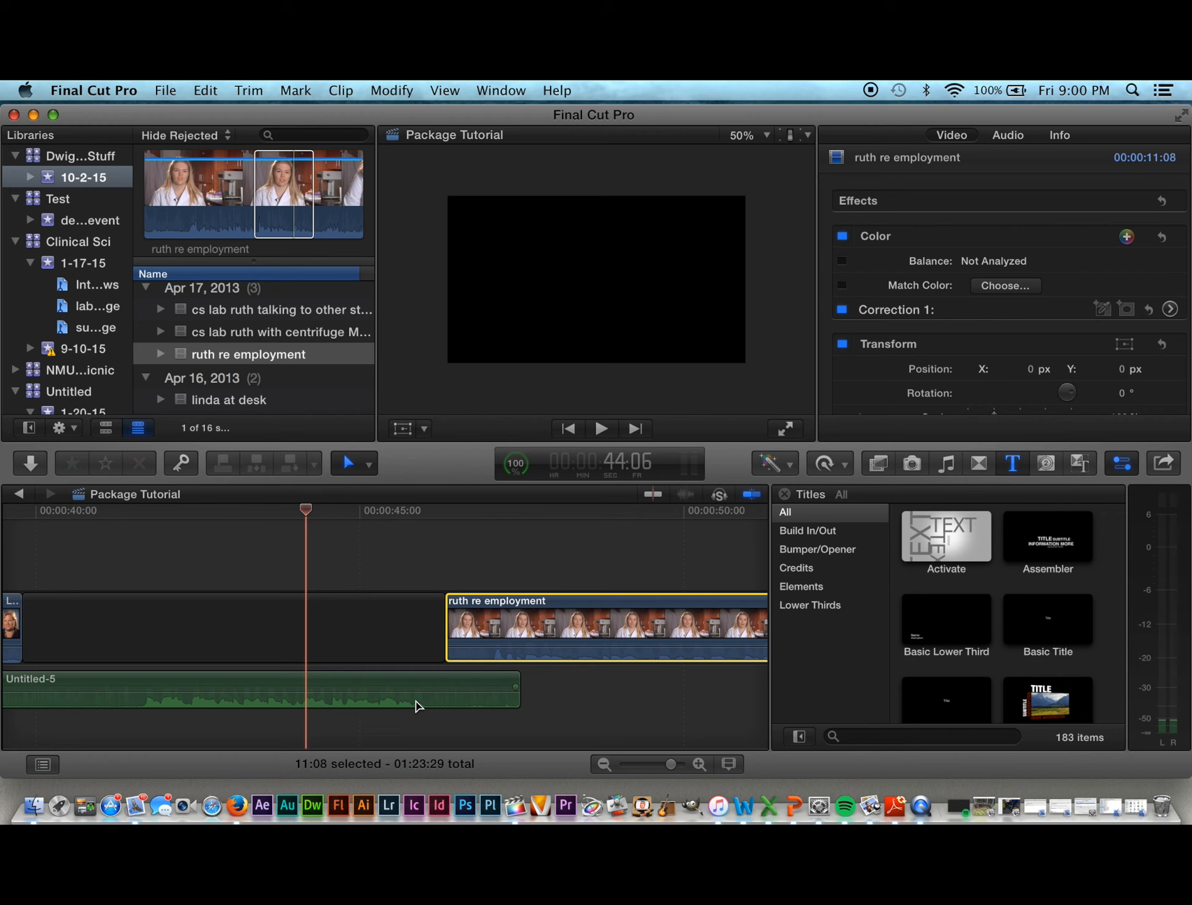
{"action": "key", "text": "space"}
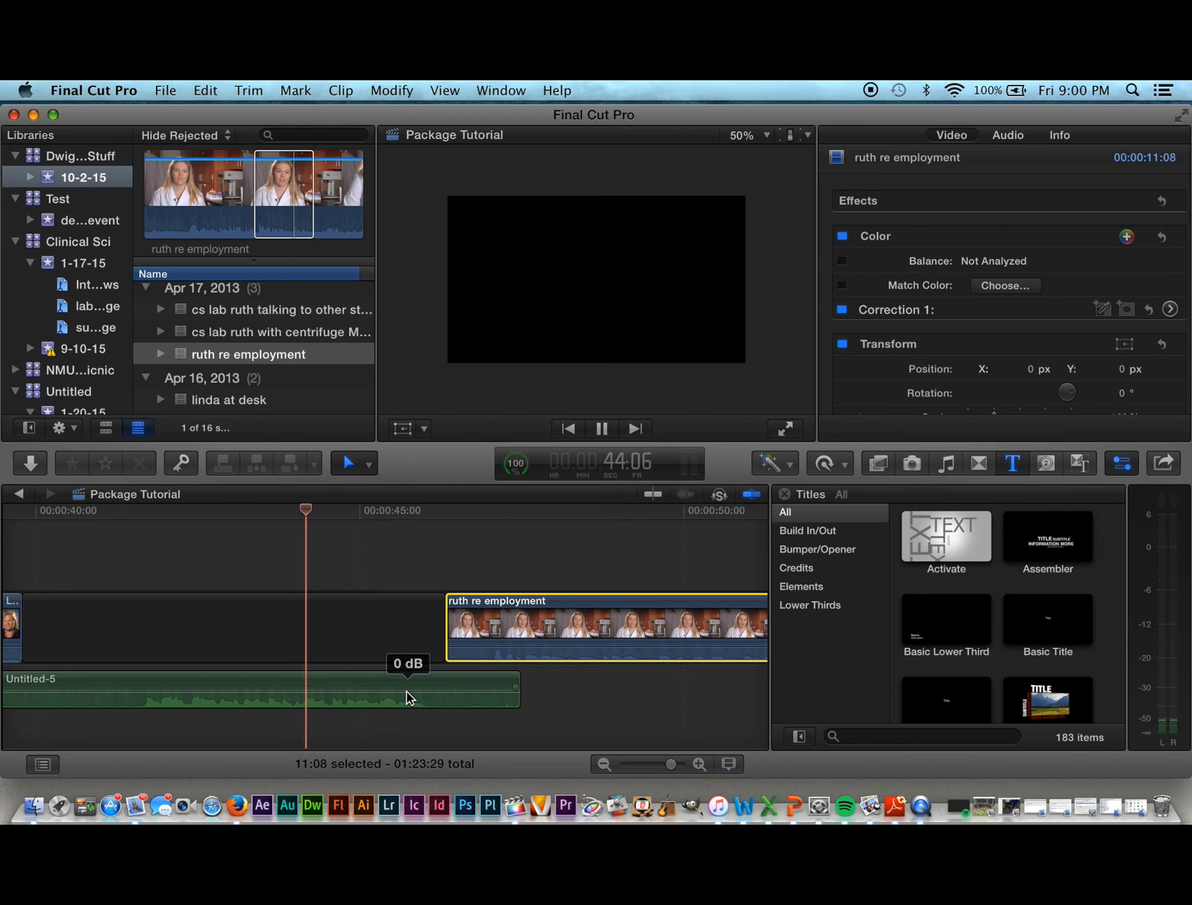
{"action": "key", "text": "space"}
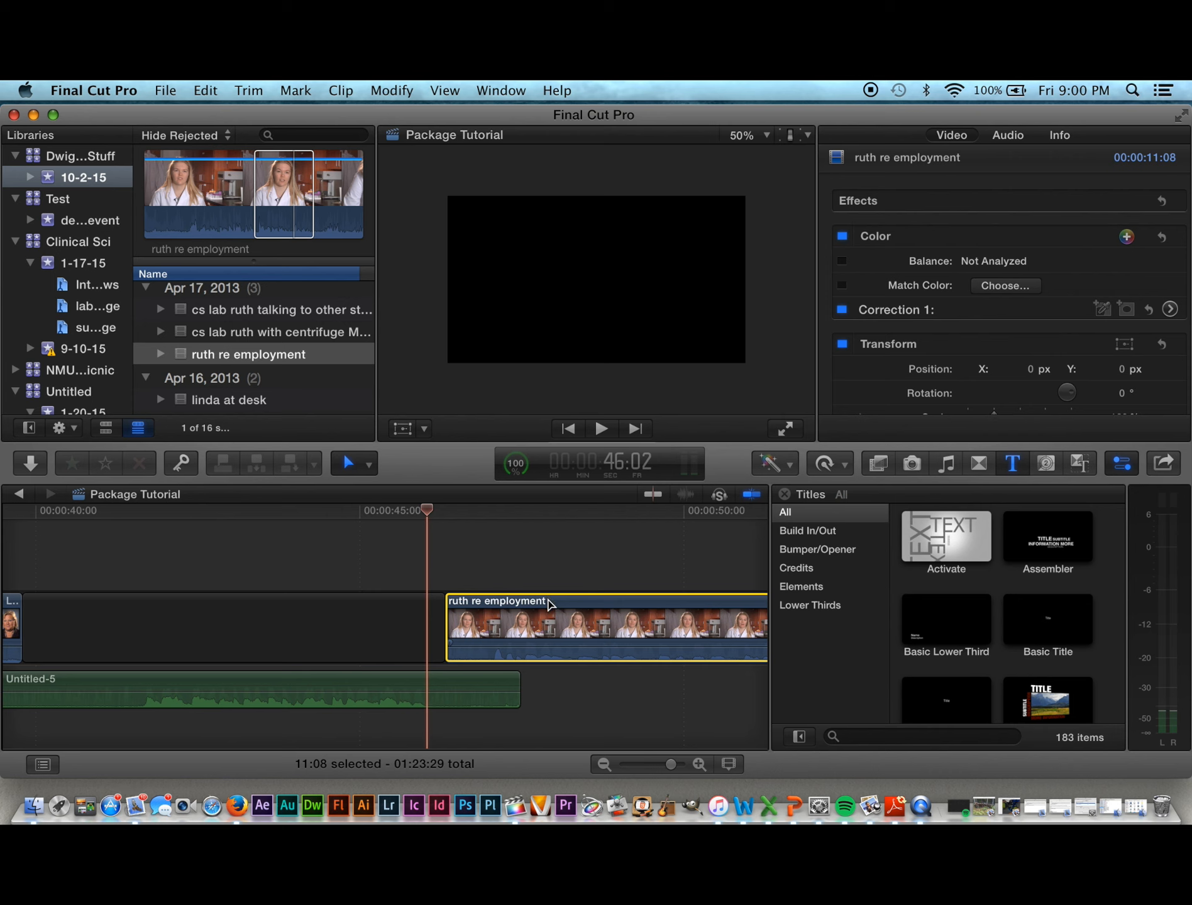
{"action": "left_click_drag", "start_coordinate": [548, 604], "coordinate": [522, 605]}
{"action": "left_click_drag", "start_coordinate": [427, 515], "coordinate": [357, 509]}
{"action": "key", "text": "space"}
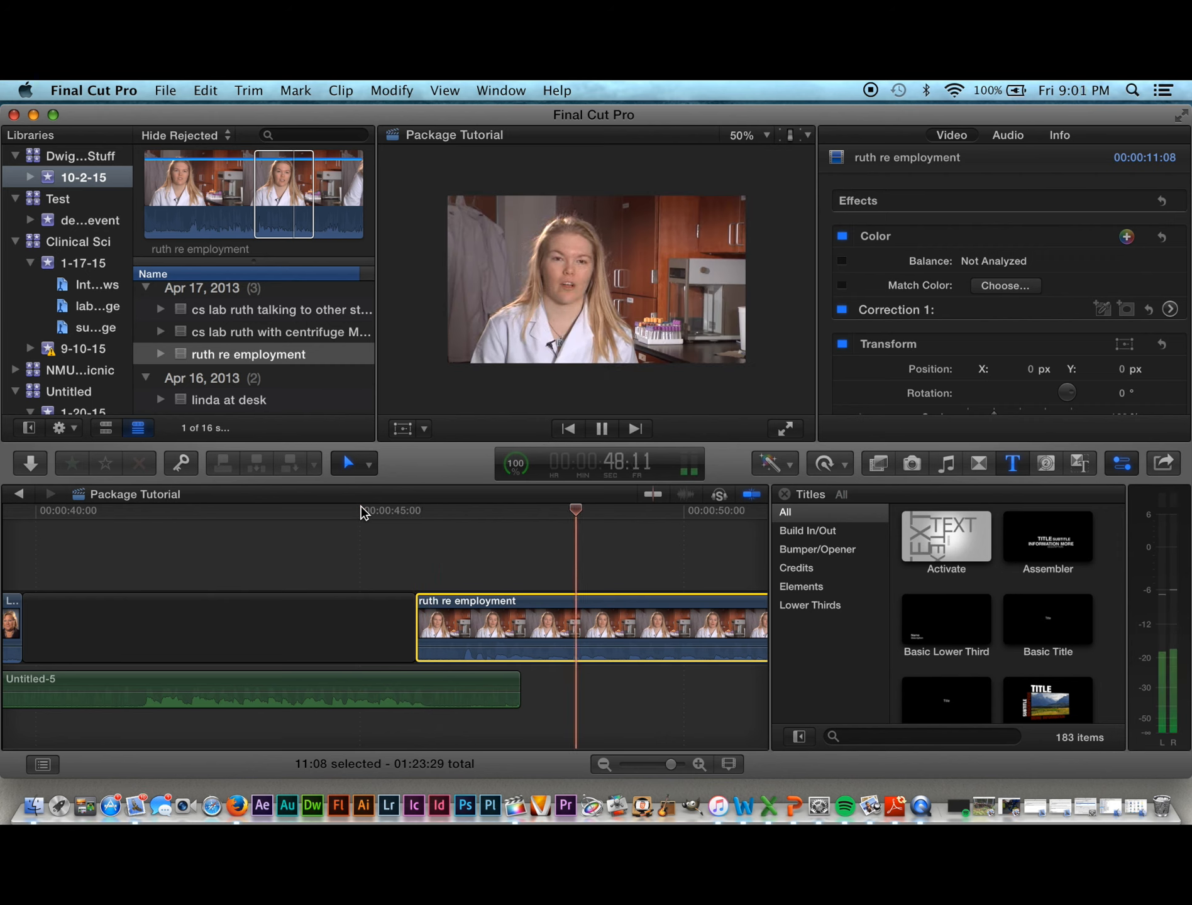
{"action": "key", "text": "space"}
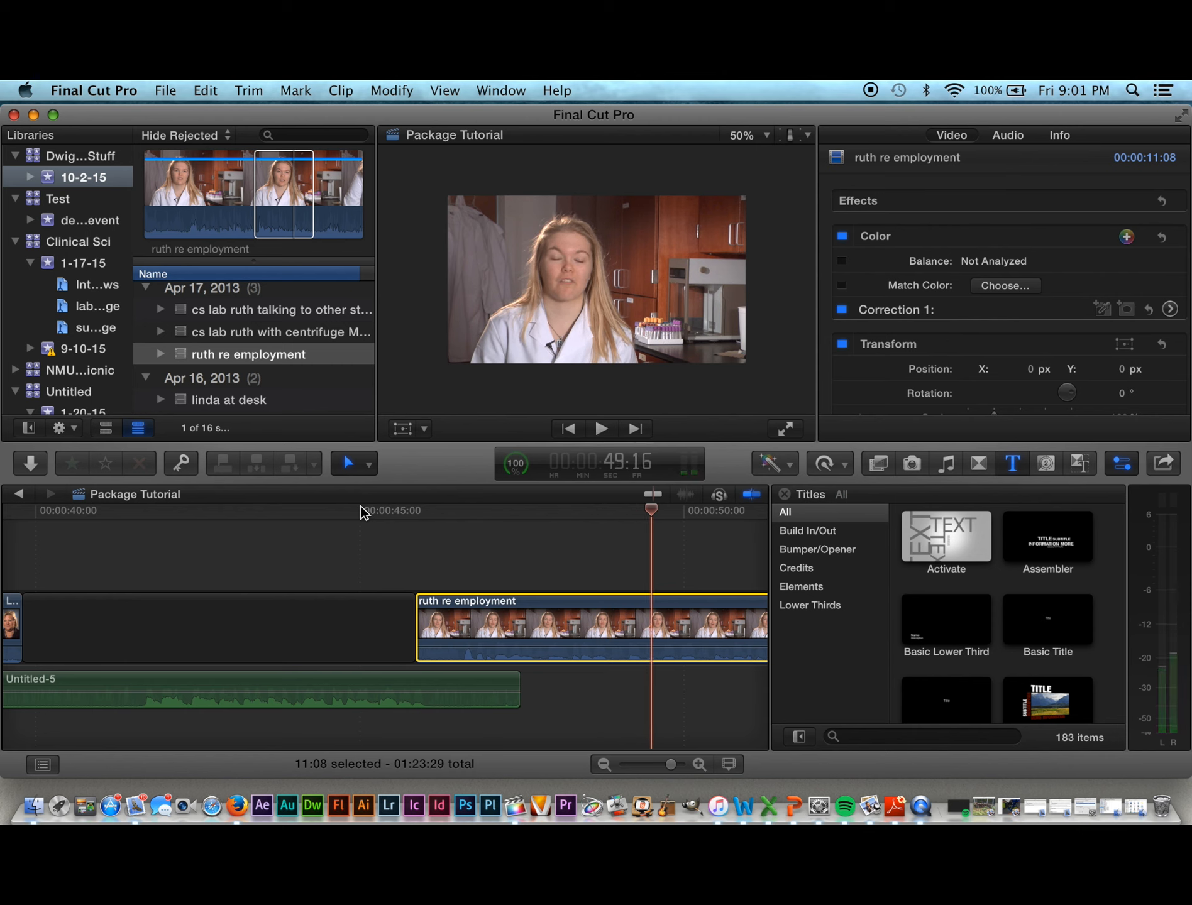
{"action": "scroll", "coordinate": [362, 513], "scroll_direction": "right", "scroll_amount": 10}
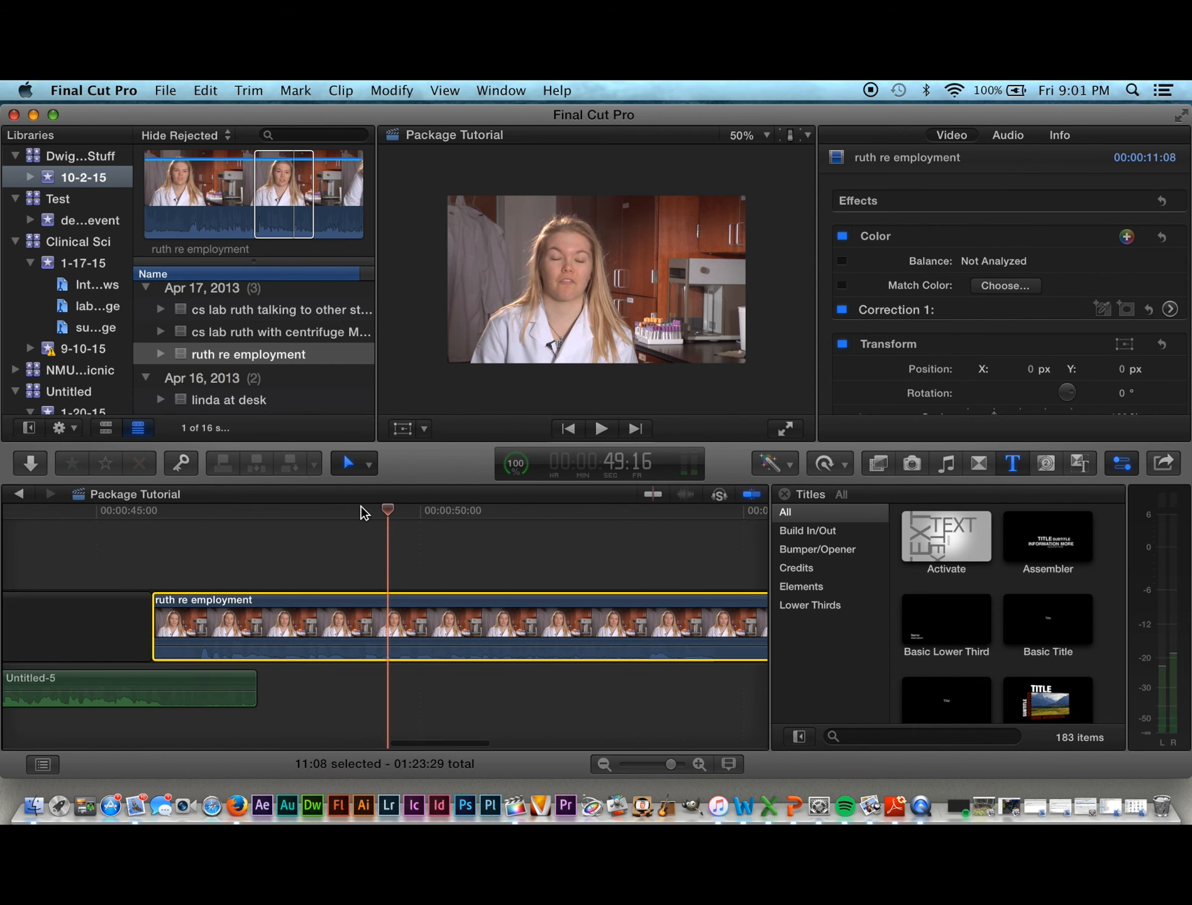
{"action": "scroll", "coordinate": [361, 512], "scroll_direction": "right", "scroll_amount": 3}
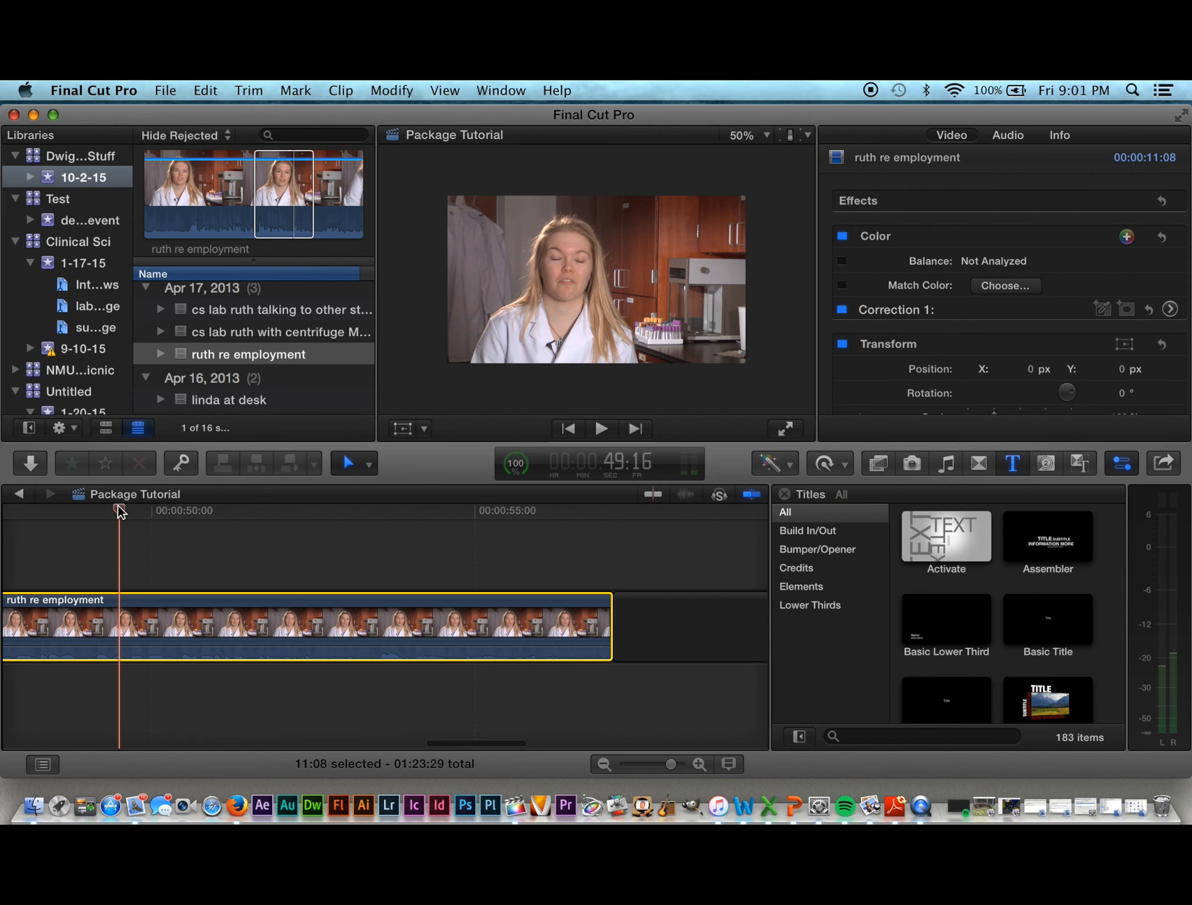
{"action": "left_click_drag", "start_coordinate": [119, 511], "coordinate": [521, 553]}
{"action": "key", "text": "space"}
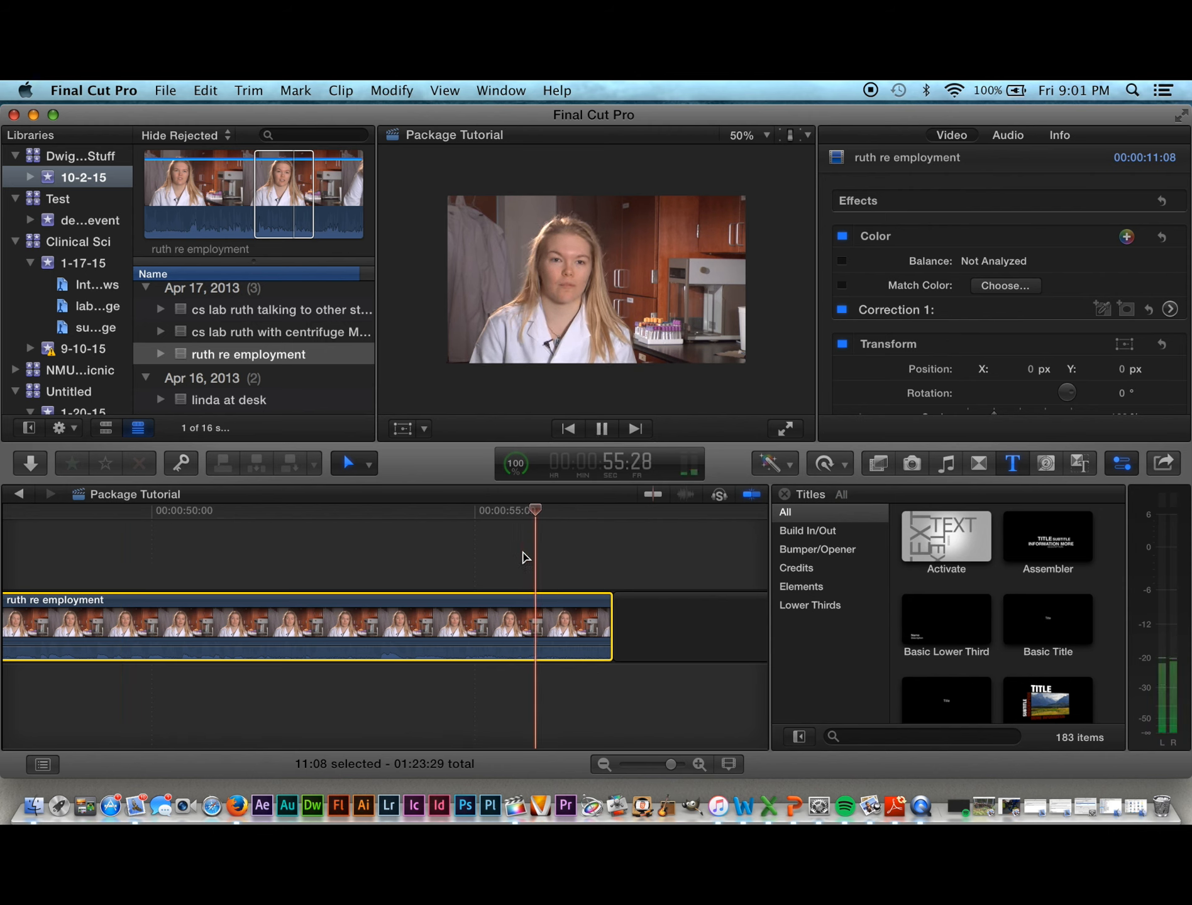
{"action": "key", "text": "space"}
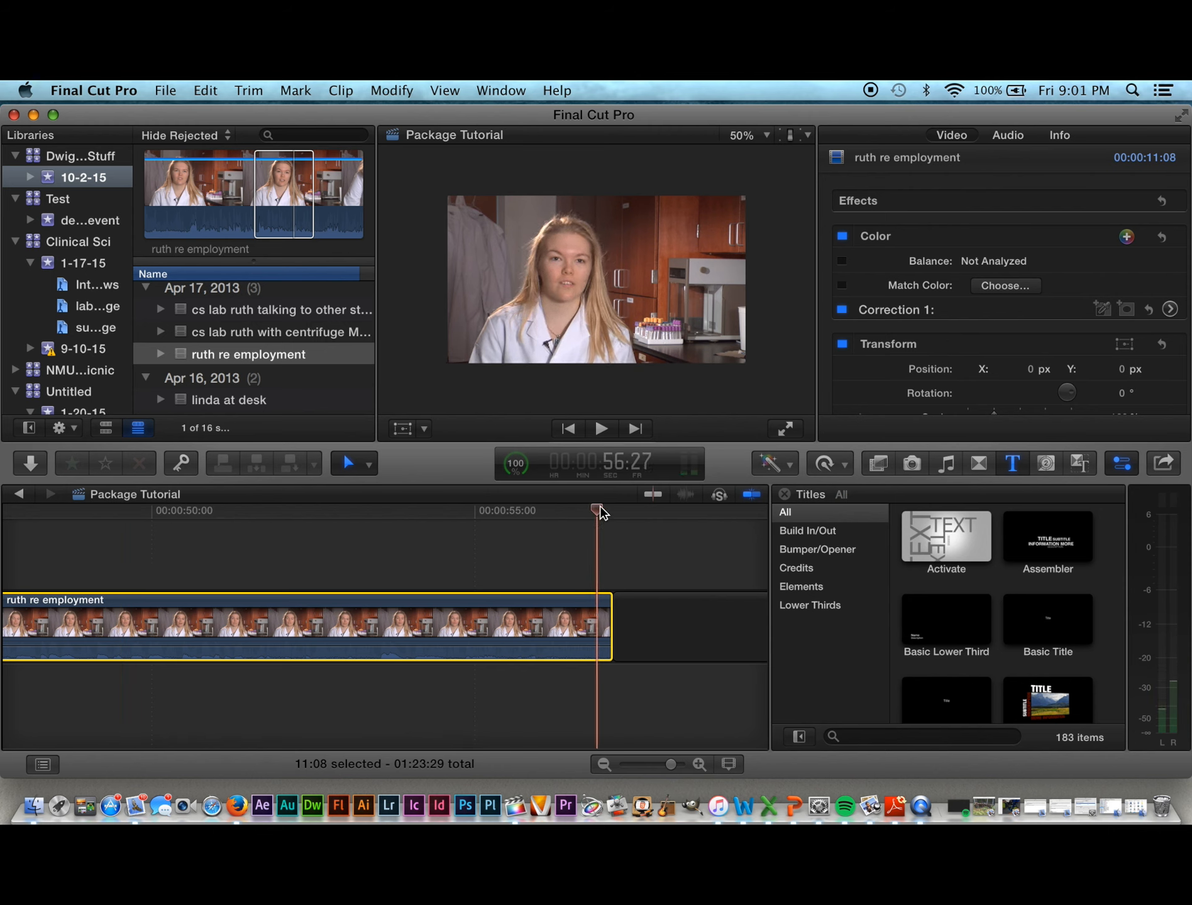
{"action": "left_click_drag", "start_coordinate": [600, 512], "coordinate": [336, 509]}
{"action": "key", "text": "space"}
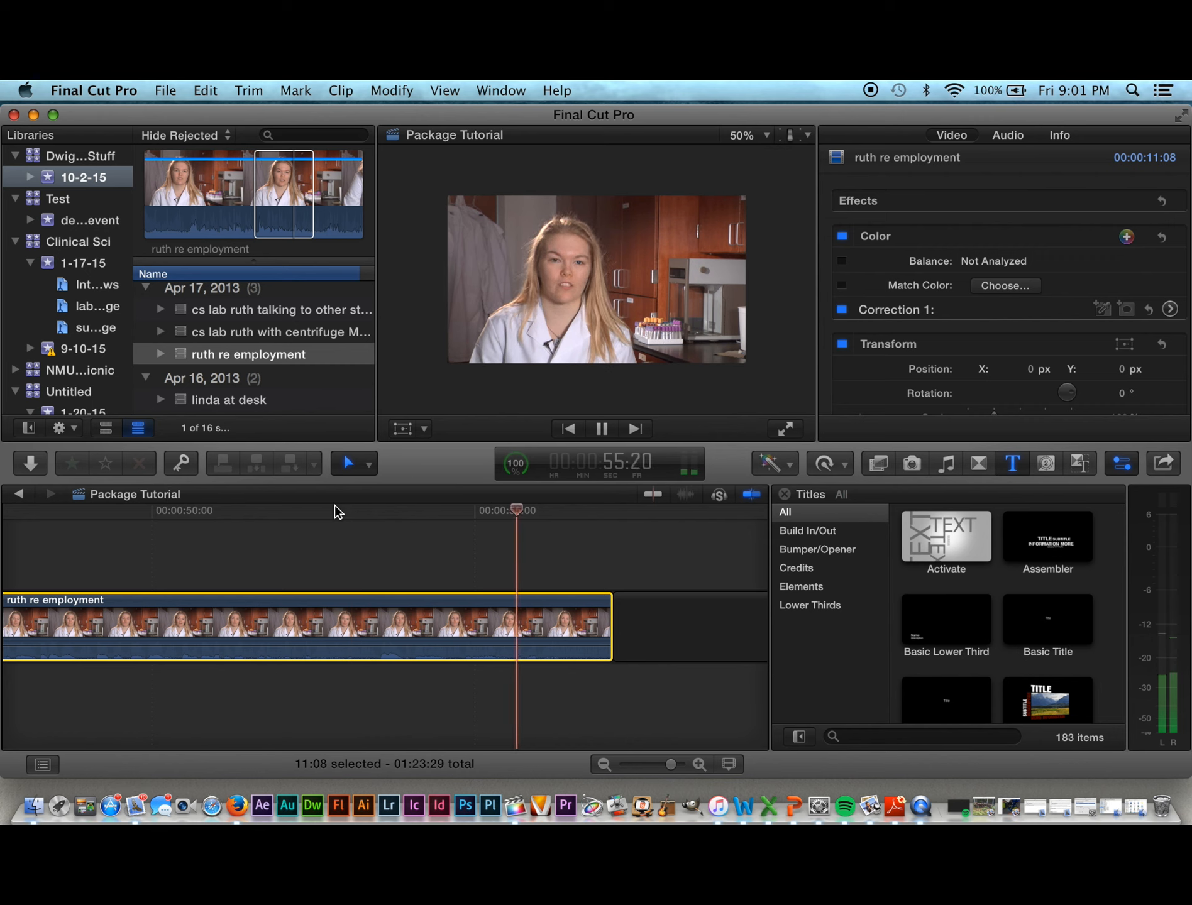
{"action": "key", "text": "space"}
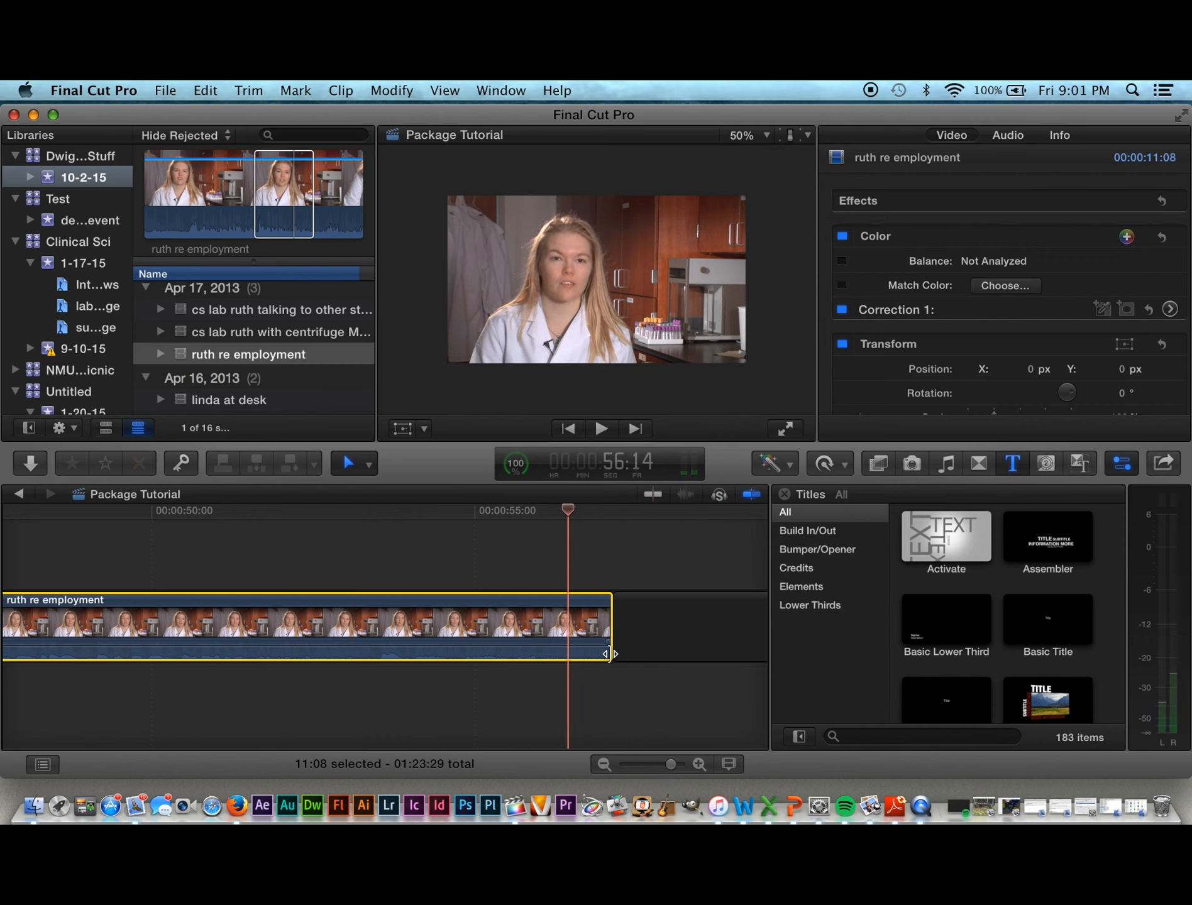
{"action": "left_click_drag", "start_coordinate": [578, 652], "coordinate": [571, 652]}
{"action": "scroll", "coordinate": [633, 718], "scroll_direction": "right", "scroll_amount": 3}
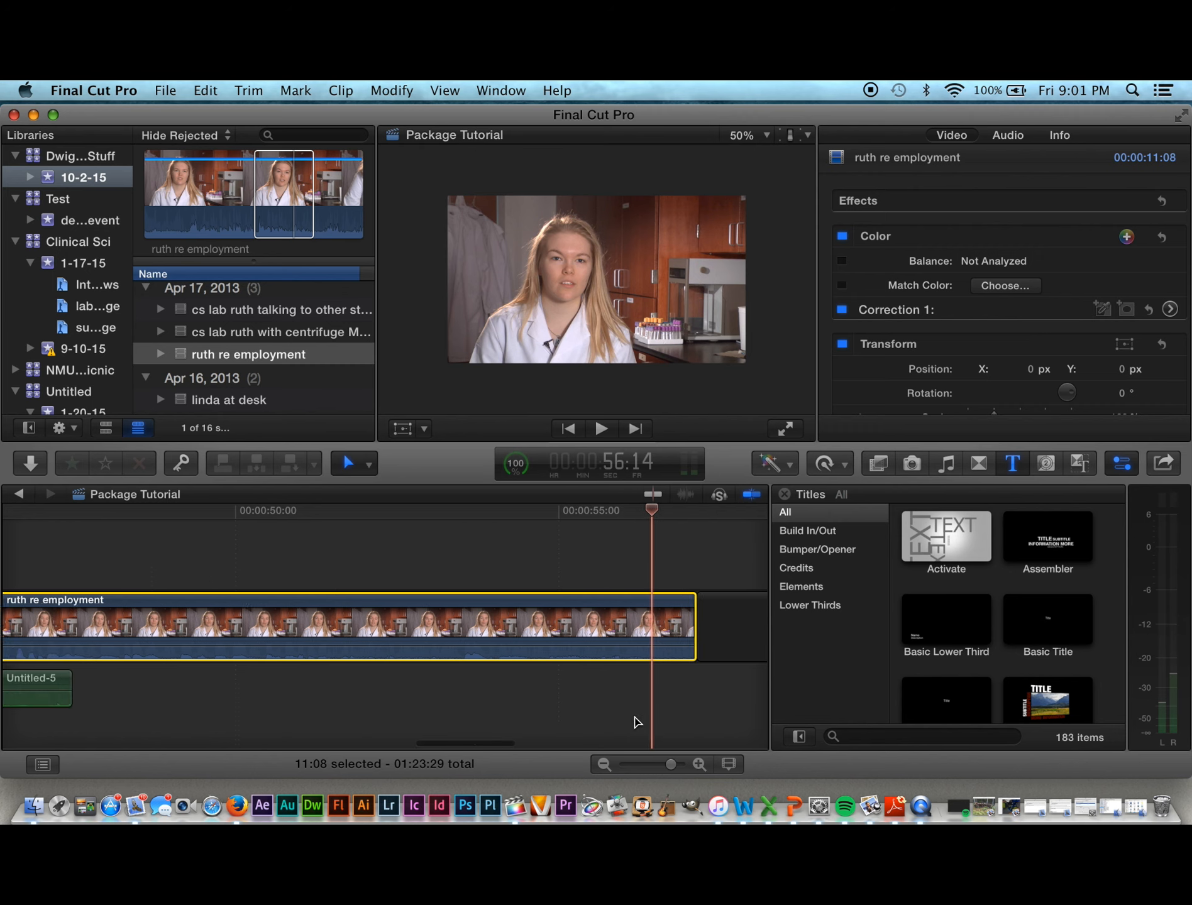
{"action": "scroll", "coordinate": [634, 717], "scroll_direction": "right", "scroll_amount": 10}
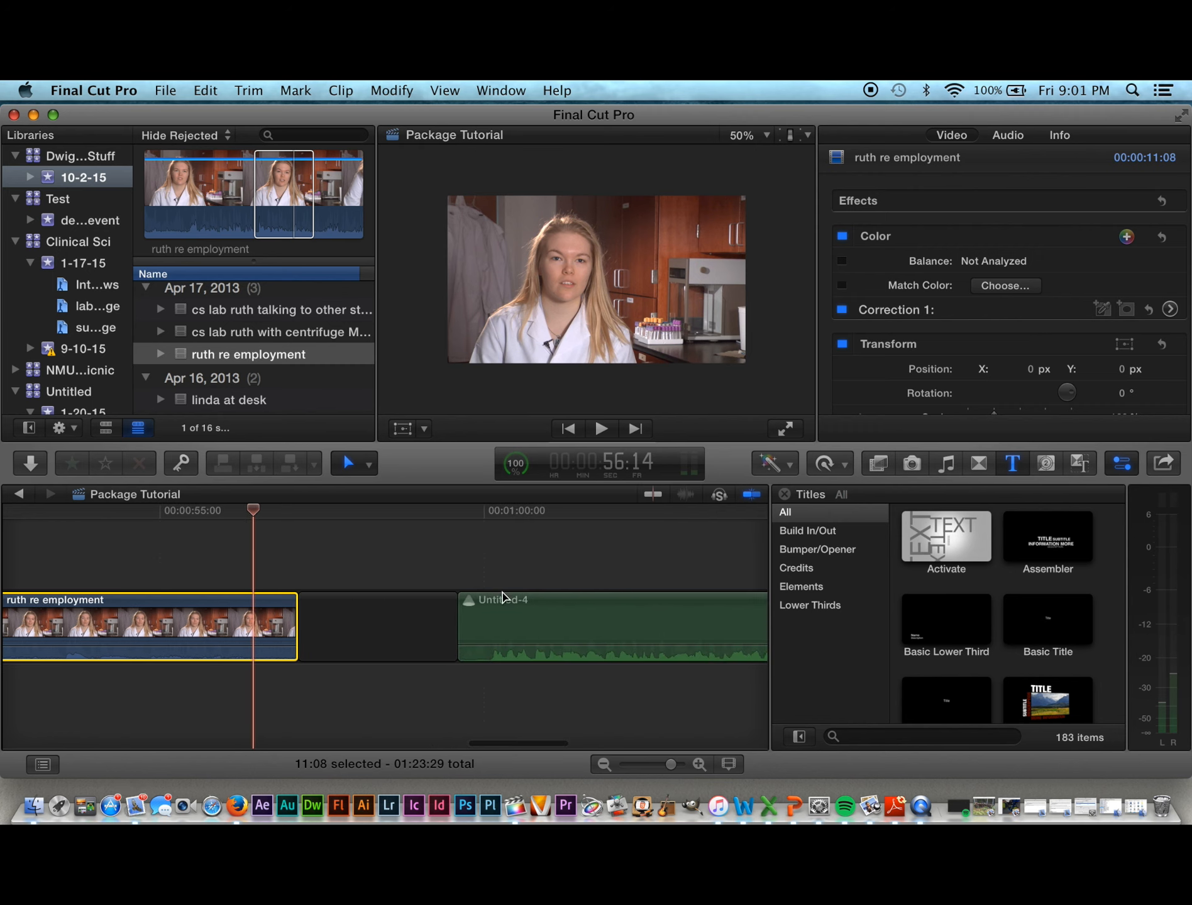
Step: Drag Untitled-4 into a connected lane below, overlapping the interview's tail, and replay the transition
{"action": "left_click", "coordinate": [502, 625]}
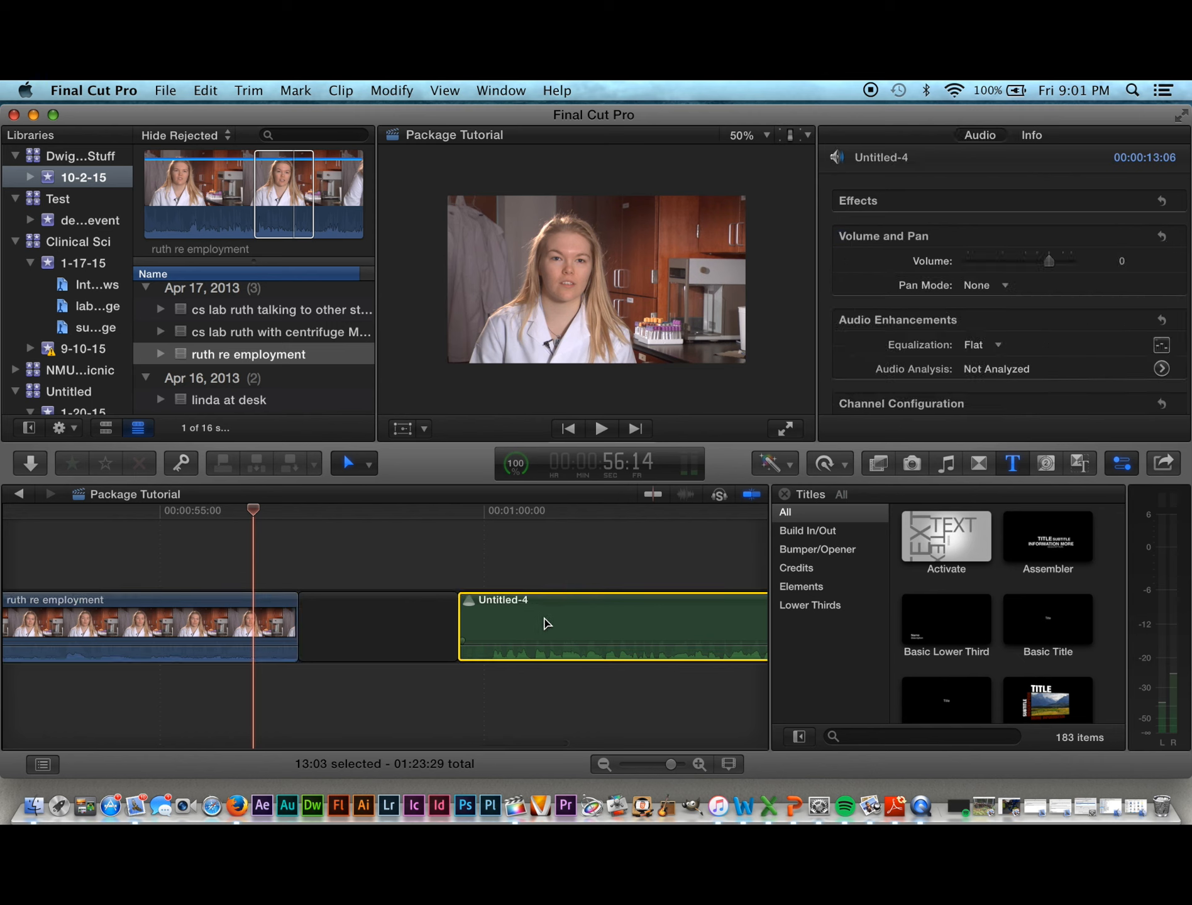
{"action": "left_click_drag", "start_coordinate": [544, 622], "coordinate": [349, 682]}
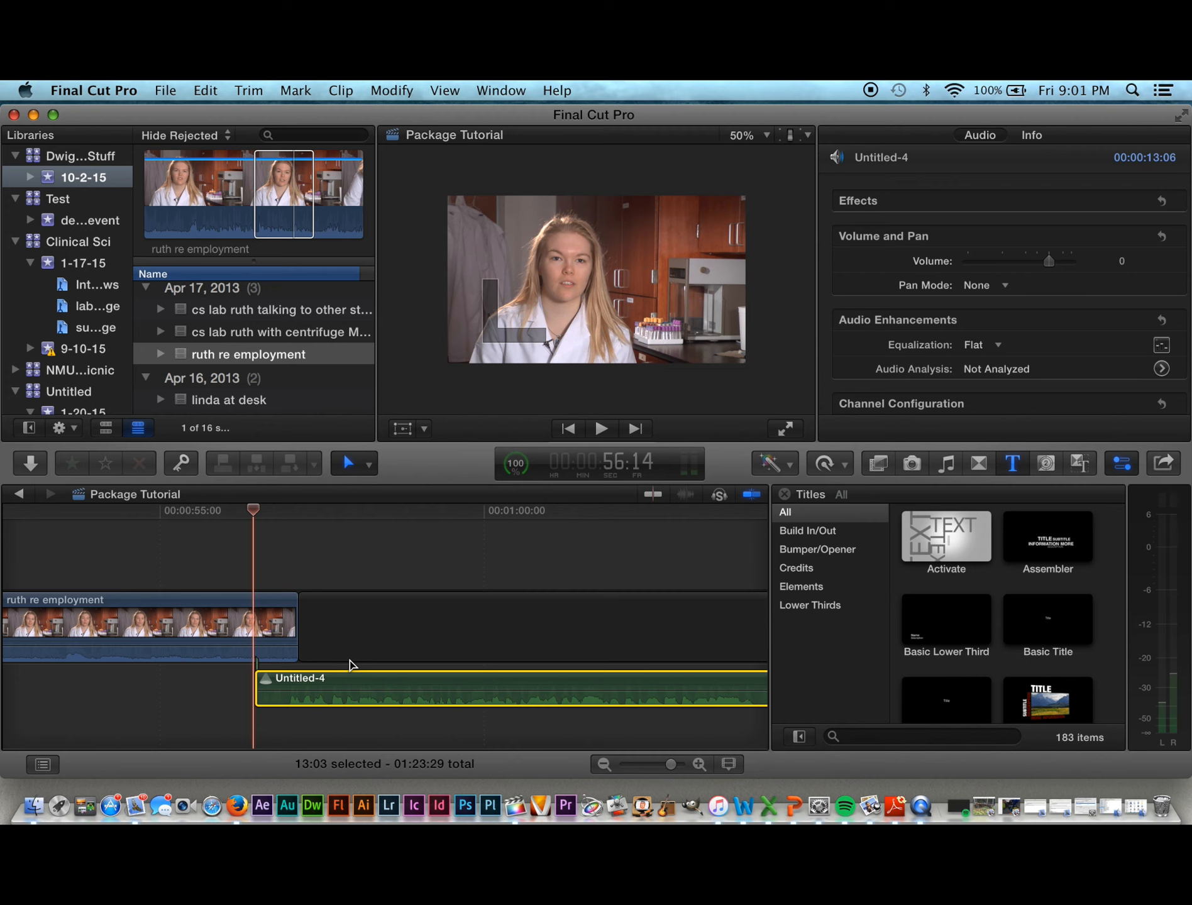
{"action": "key", "text": "space"}
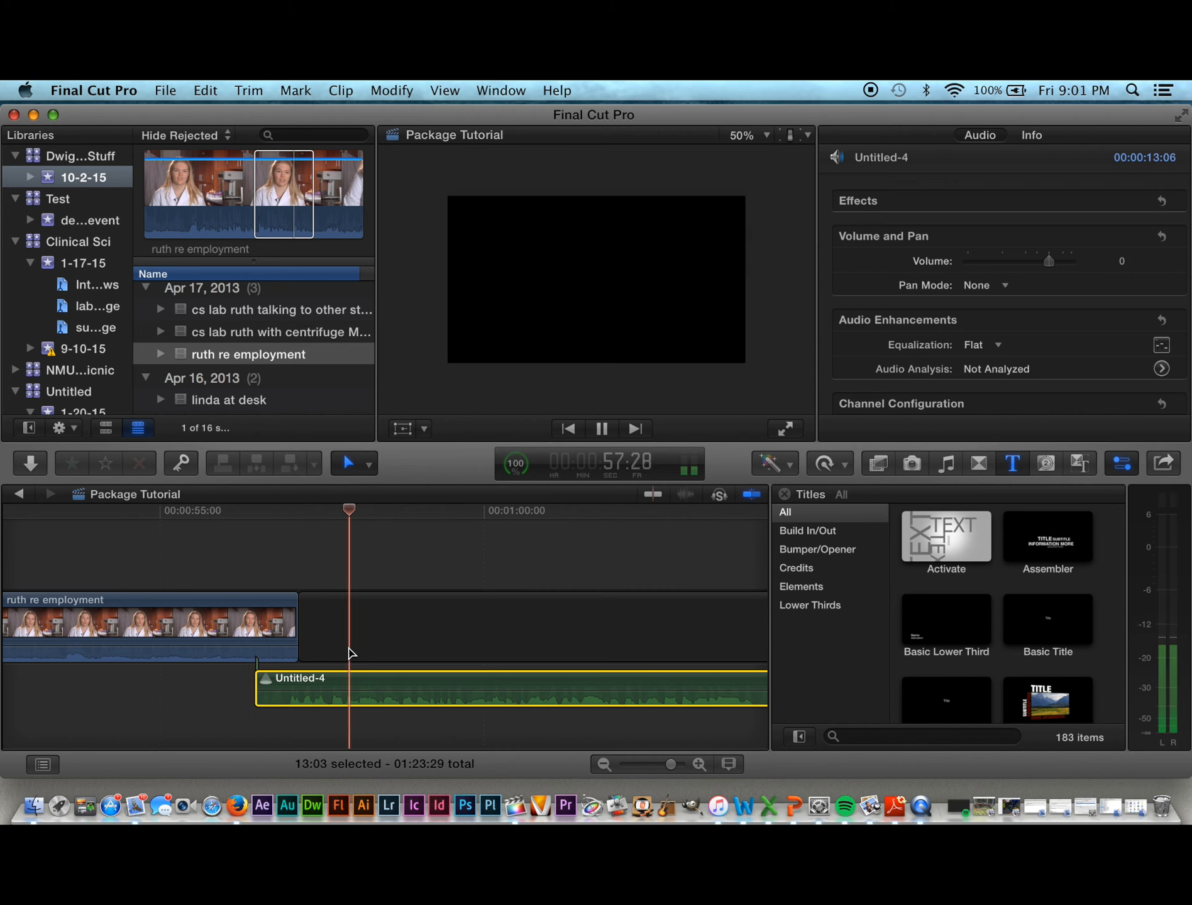
{"action": "left_click_drag", "start_coordinate": [356, 513], "coordinate": [199, 516]}
{"action": "key", "text": "space"}
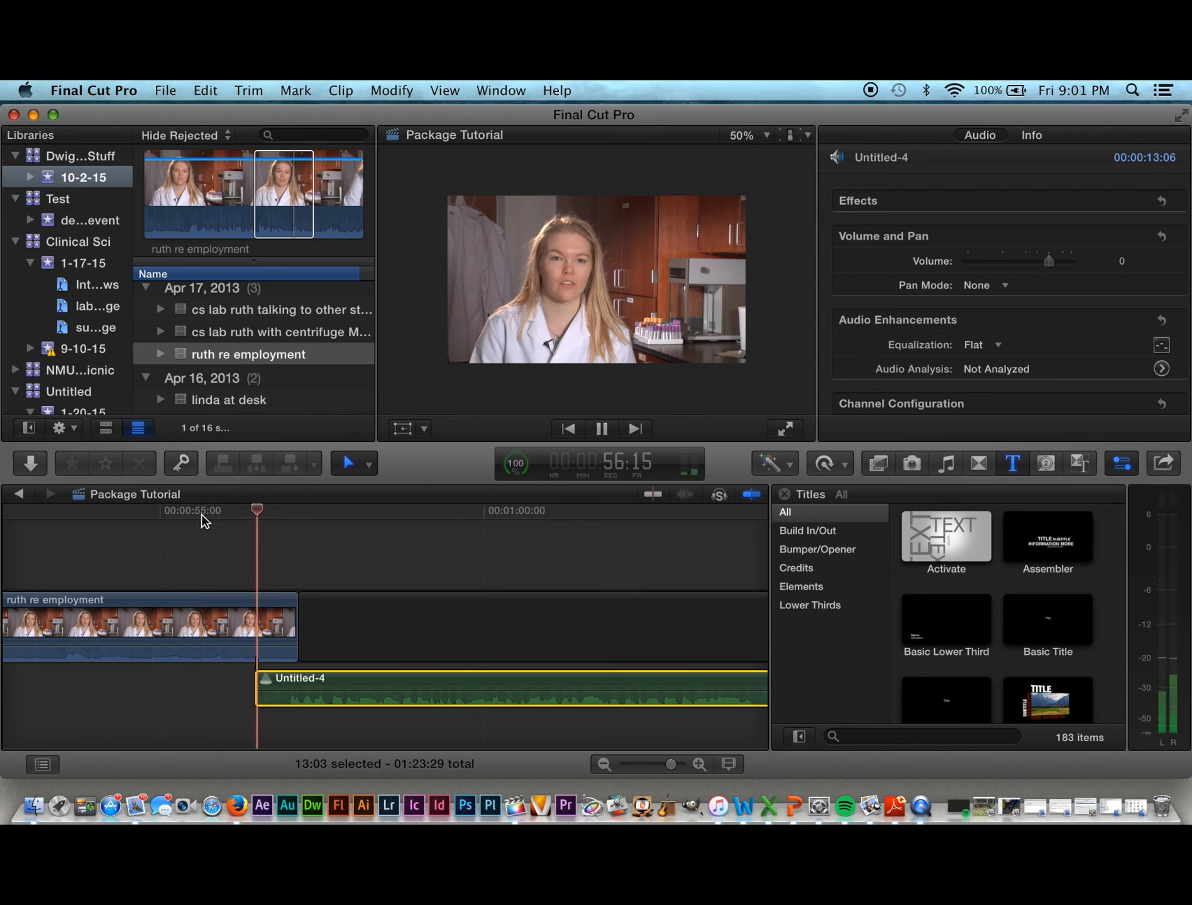
{"action": "key", "text": "space"}
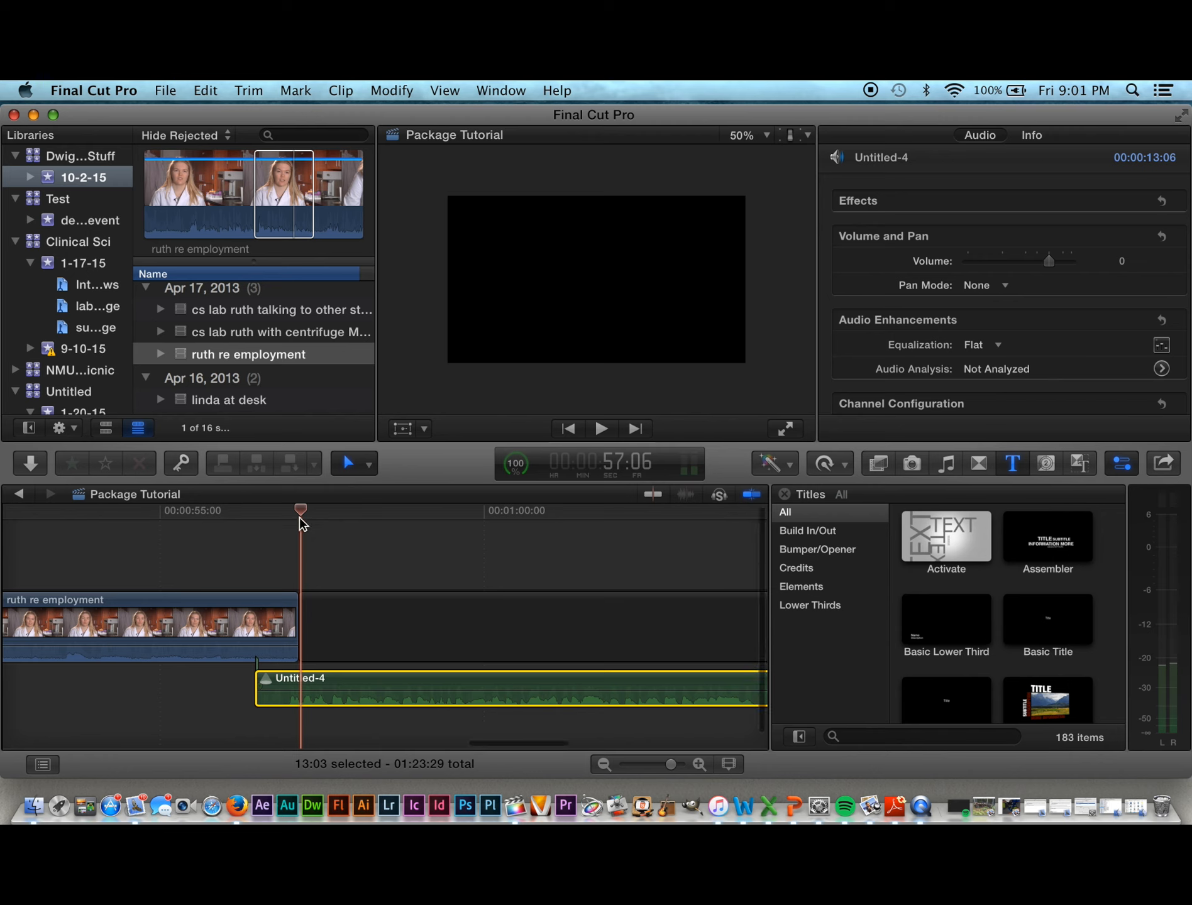
{"action": "left_click_drag", "start_coordinate": [300, 511], "coordinate": [206, 516]}
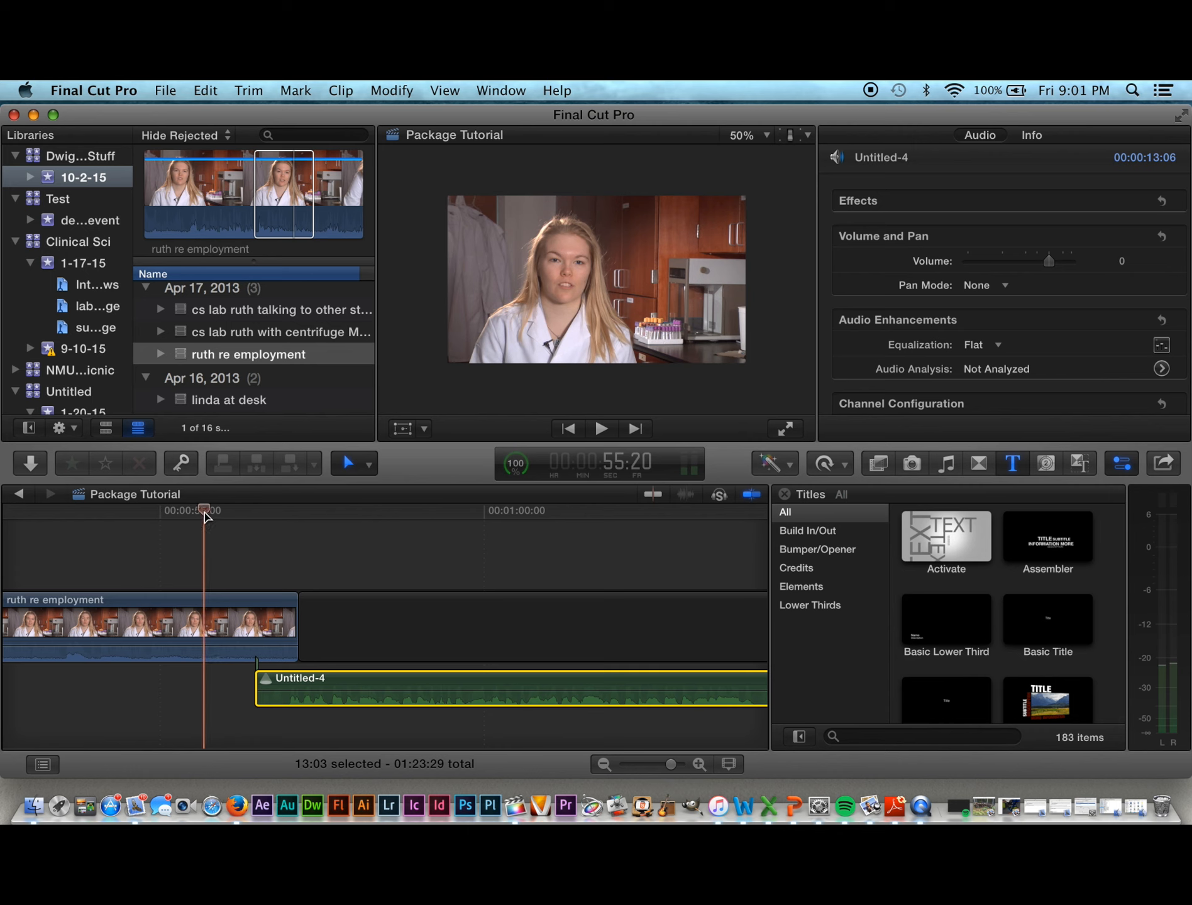
{"action": "key", "text": "space"}
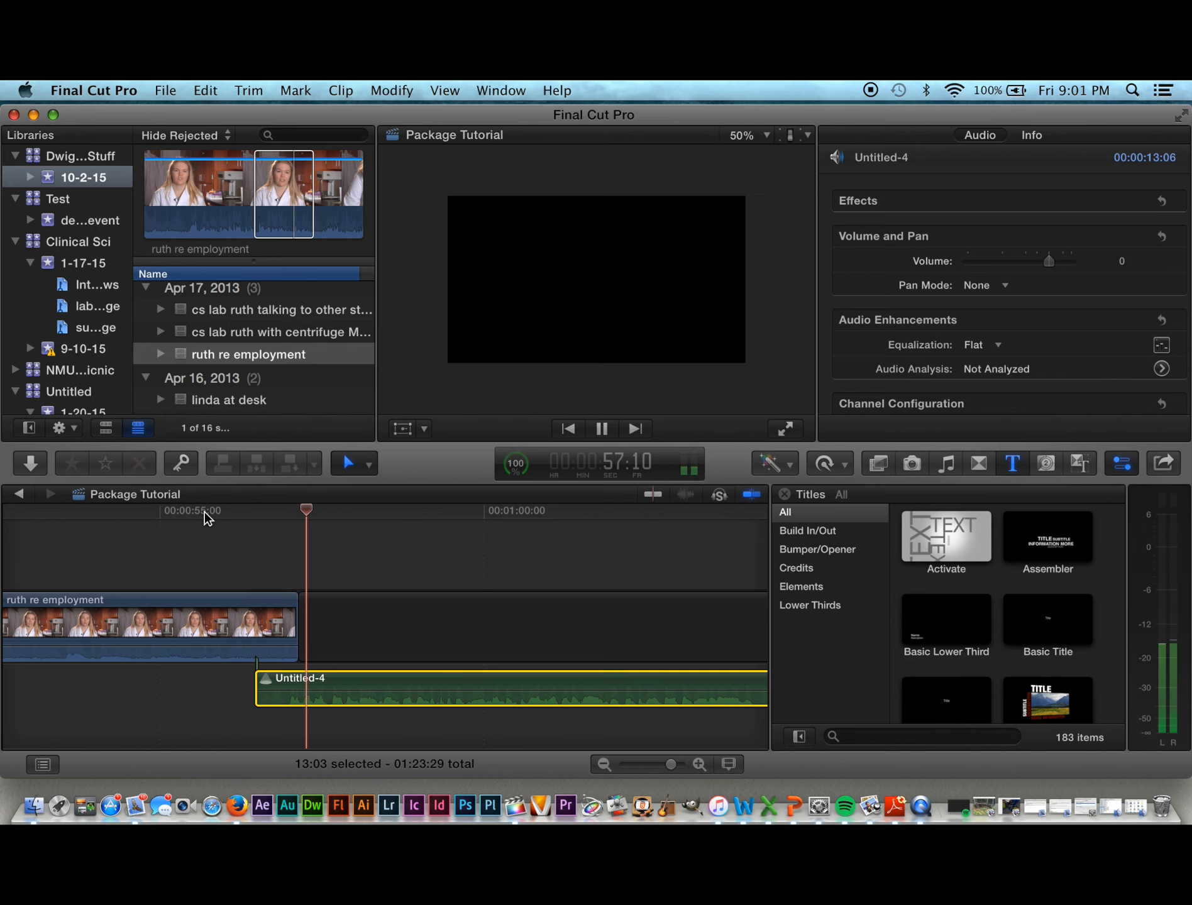
{"action": "key", "text": "space"}
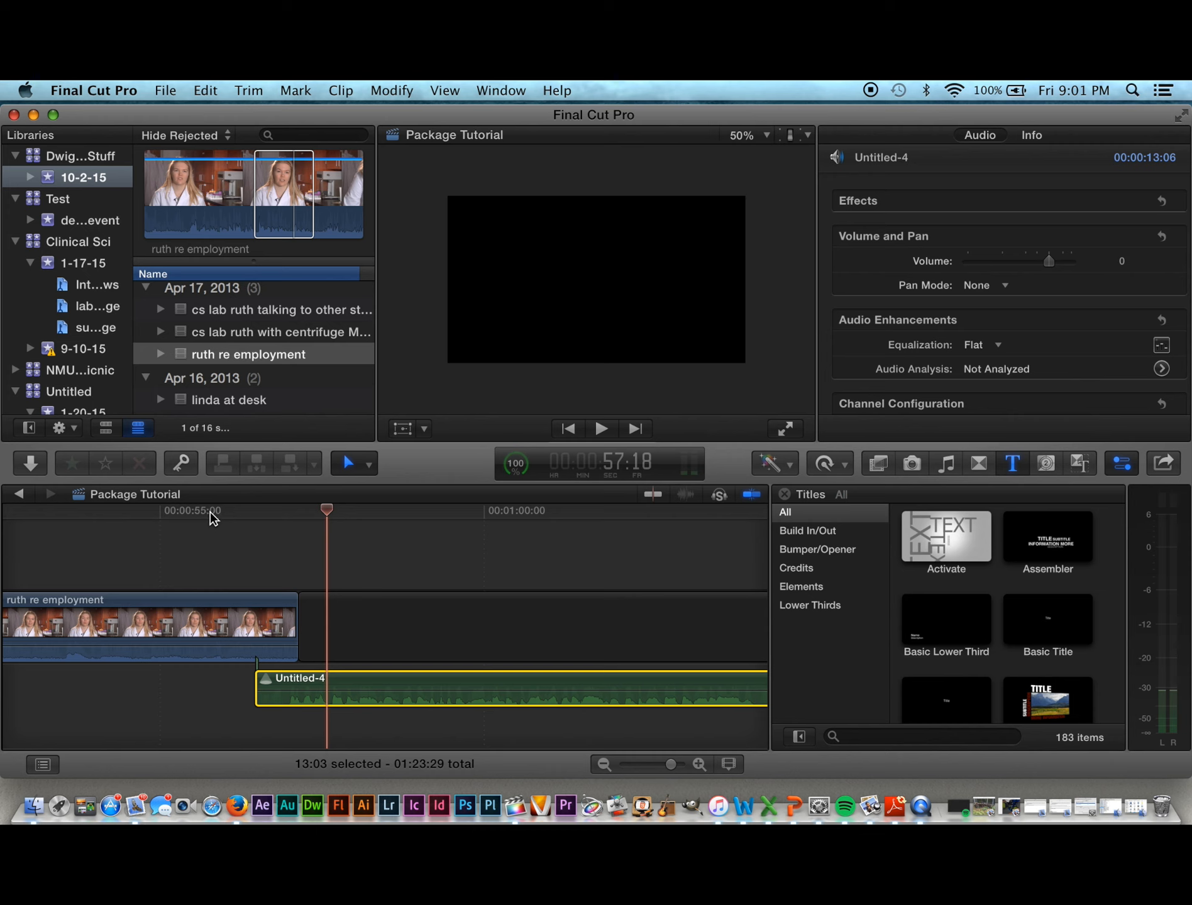
Step: Replay the interview-to-voiceover transition and park the playhead where Untitled-4 starts
{"action": "left_click_drag", "start_coordinate": [327, 511], "coordinate": [254, 555]}
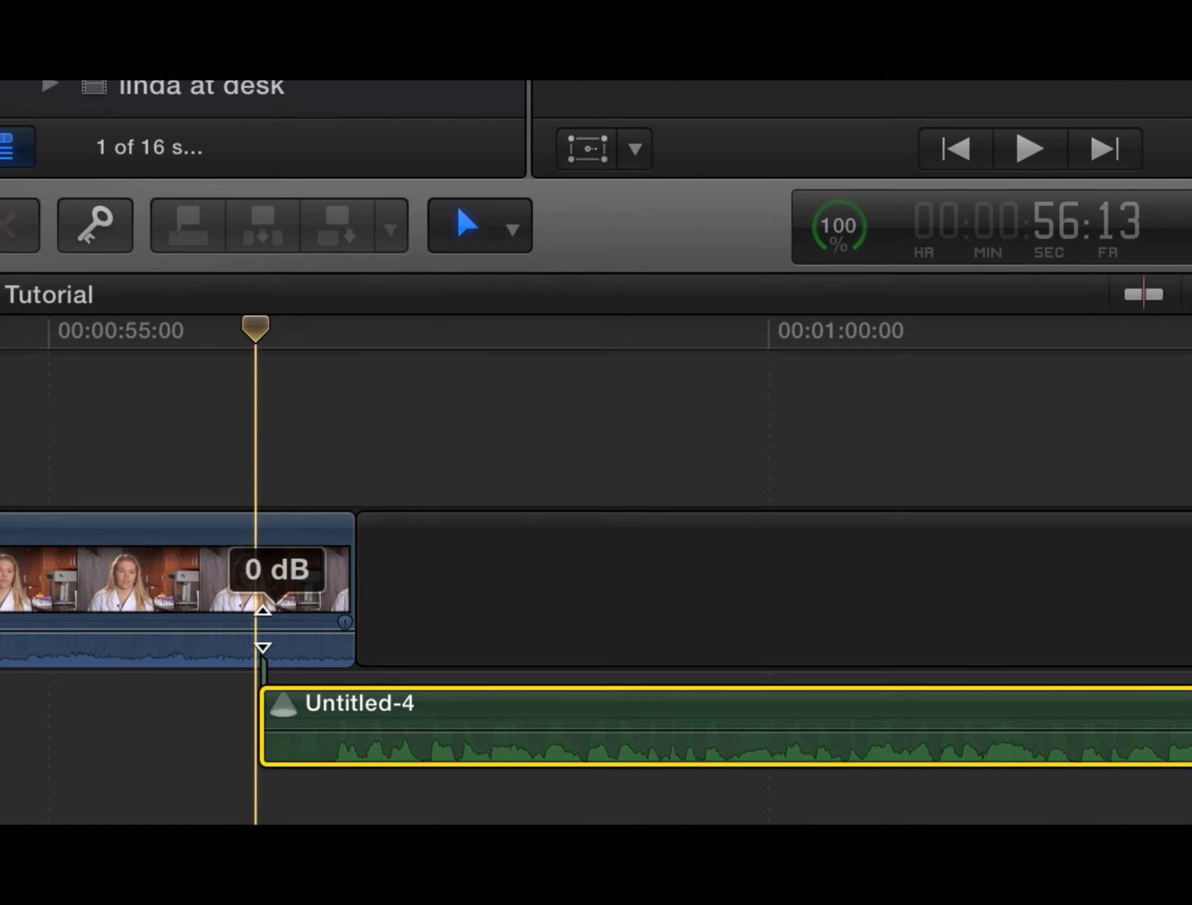
{"action": "left_click_drag", "start_coordinate": [257, 328], "coordinate": [209, 323]}
{"action": "key", "text": "space"}
{"action": "key", "text": "space"}
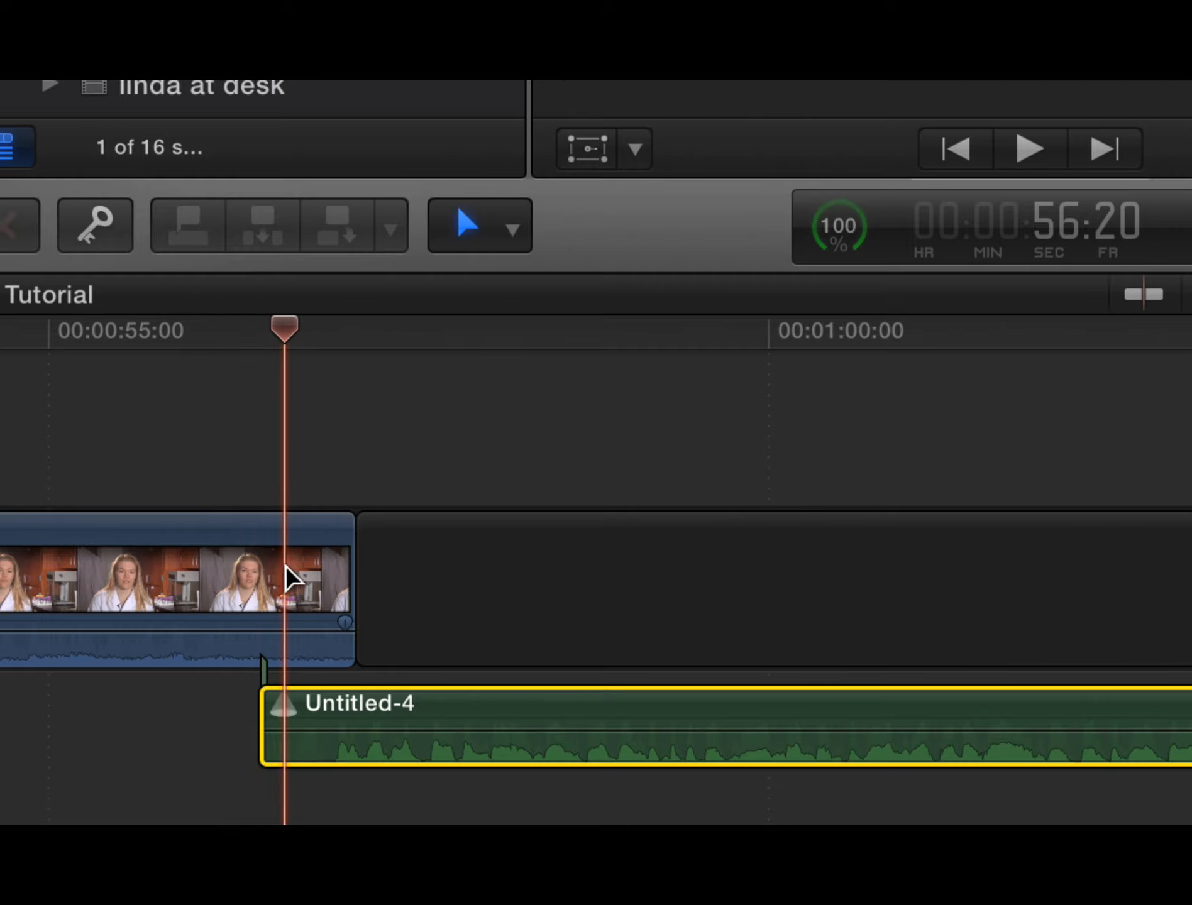
{"action": "left_click", "coordinate": [271, 322]}
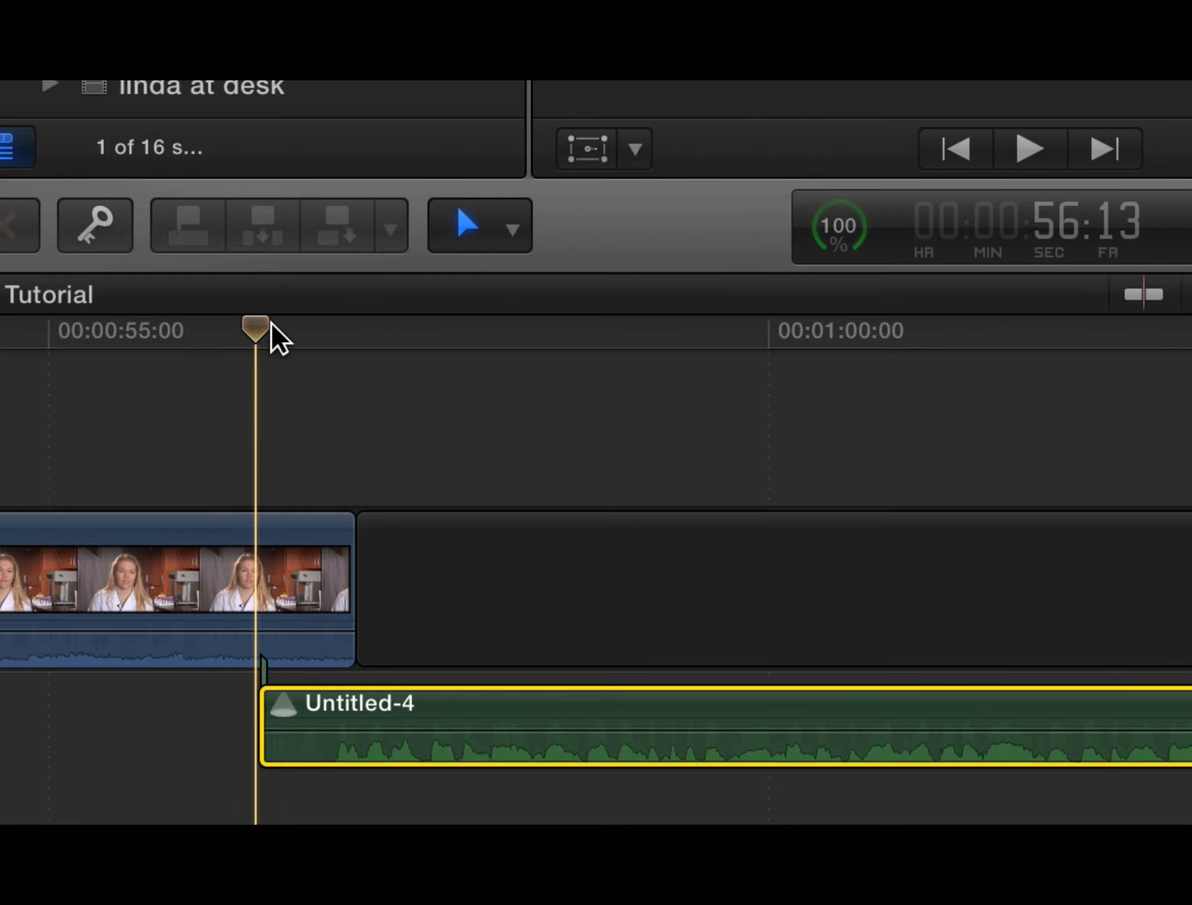
{"action": "left_click_drag", "start_coordinate": [277, 325], "coordinate": [277, 328]}
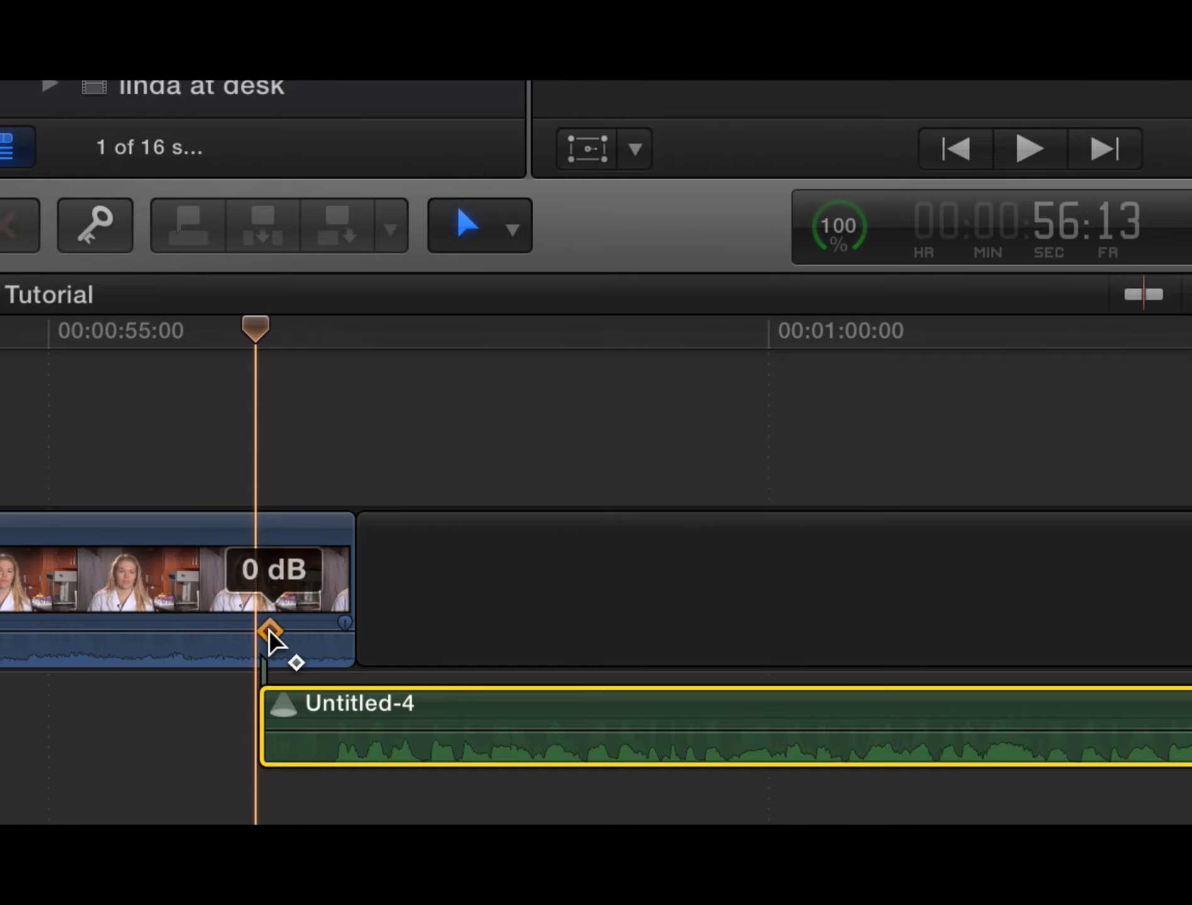
Step: Add two volume keyframes on the interview audio, drop the second to -13 dB, and replay
{"action": "left_click", "coordinate": [270, 630], "text": "alt"}
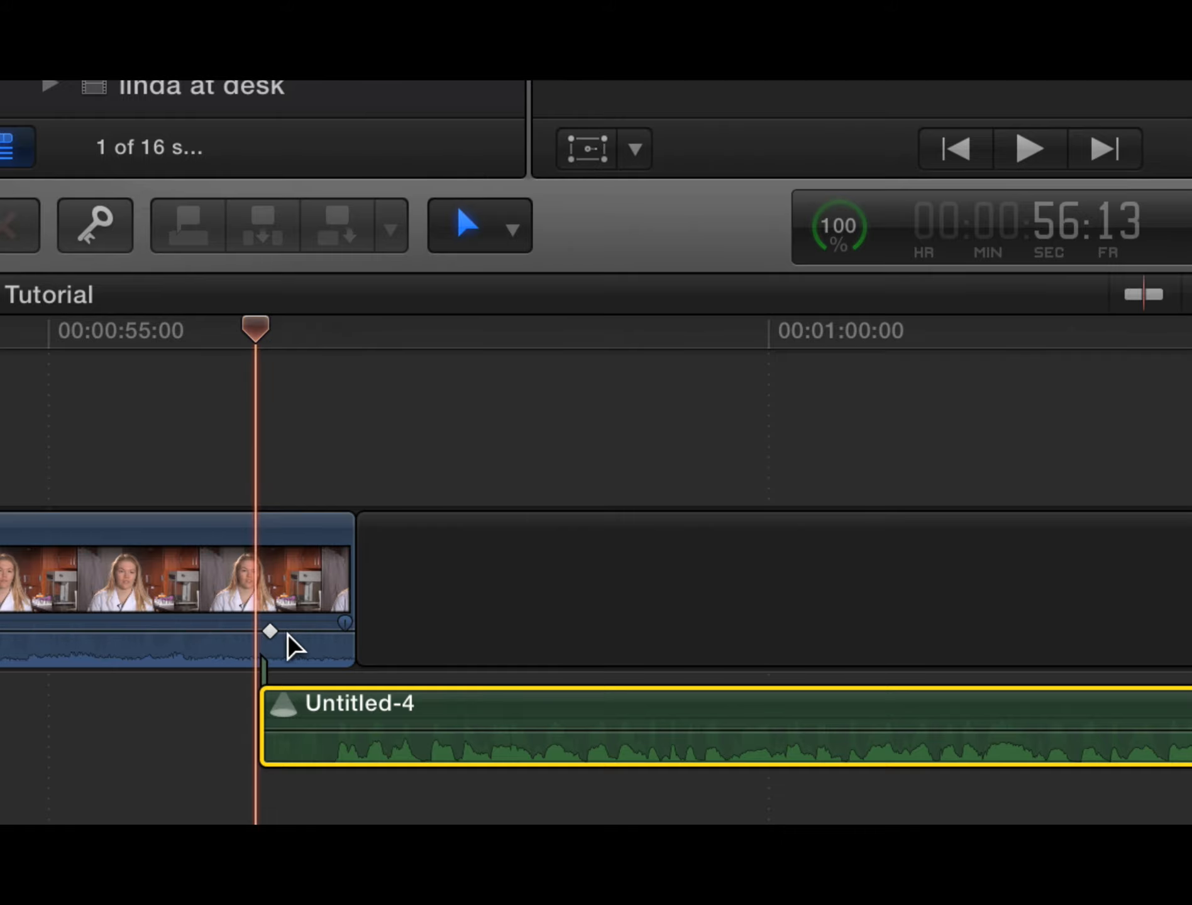
{"action": "left_click", "coordinate": [295, 631], "text": "alt"}
{"action": "left_click_drag", "start_coordinate": [294, 631], "coordinate": [258, 631]}
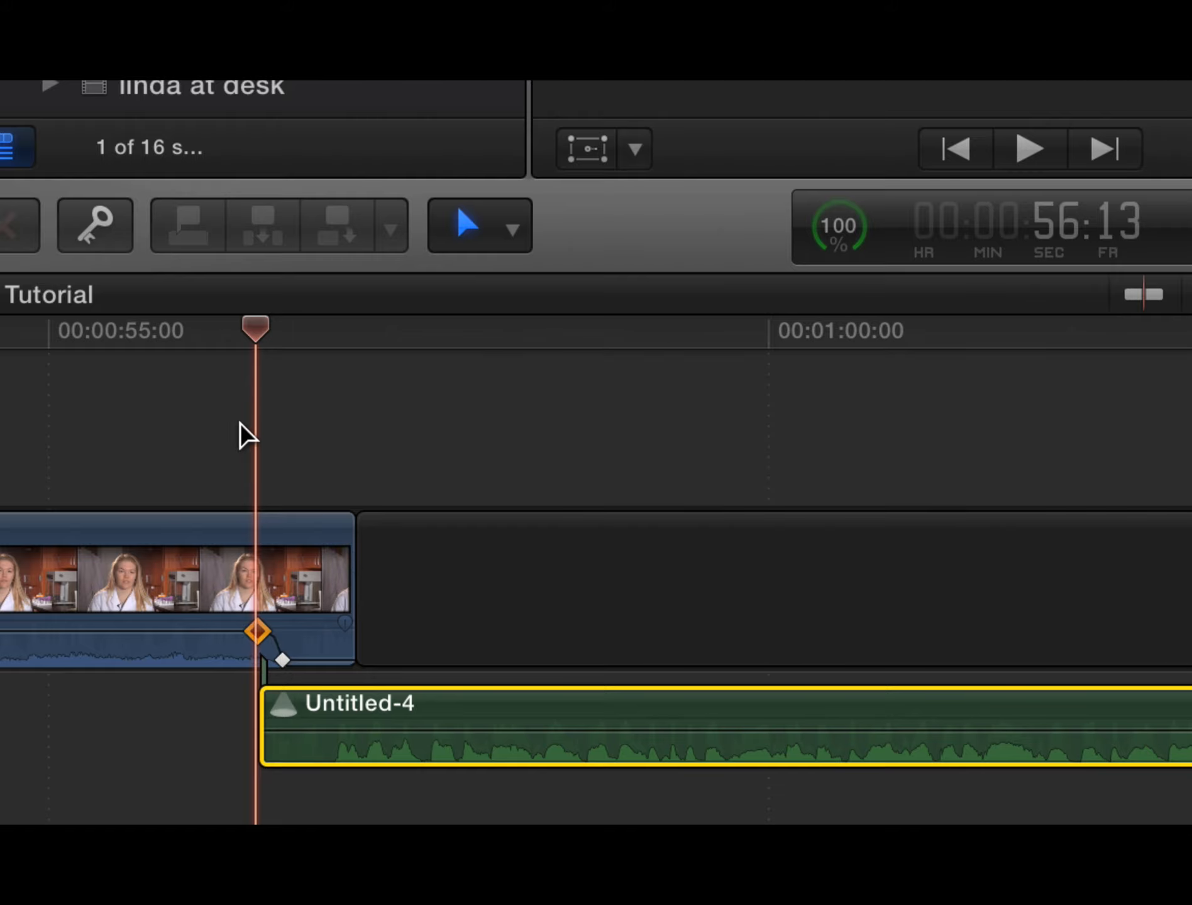
{"action": "left_click_drag", "start_coordinate": [254, 335], "coordinate": [223, 333]}
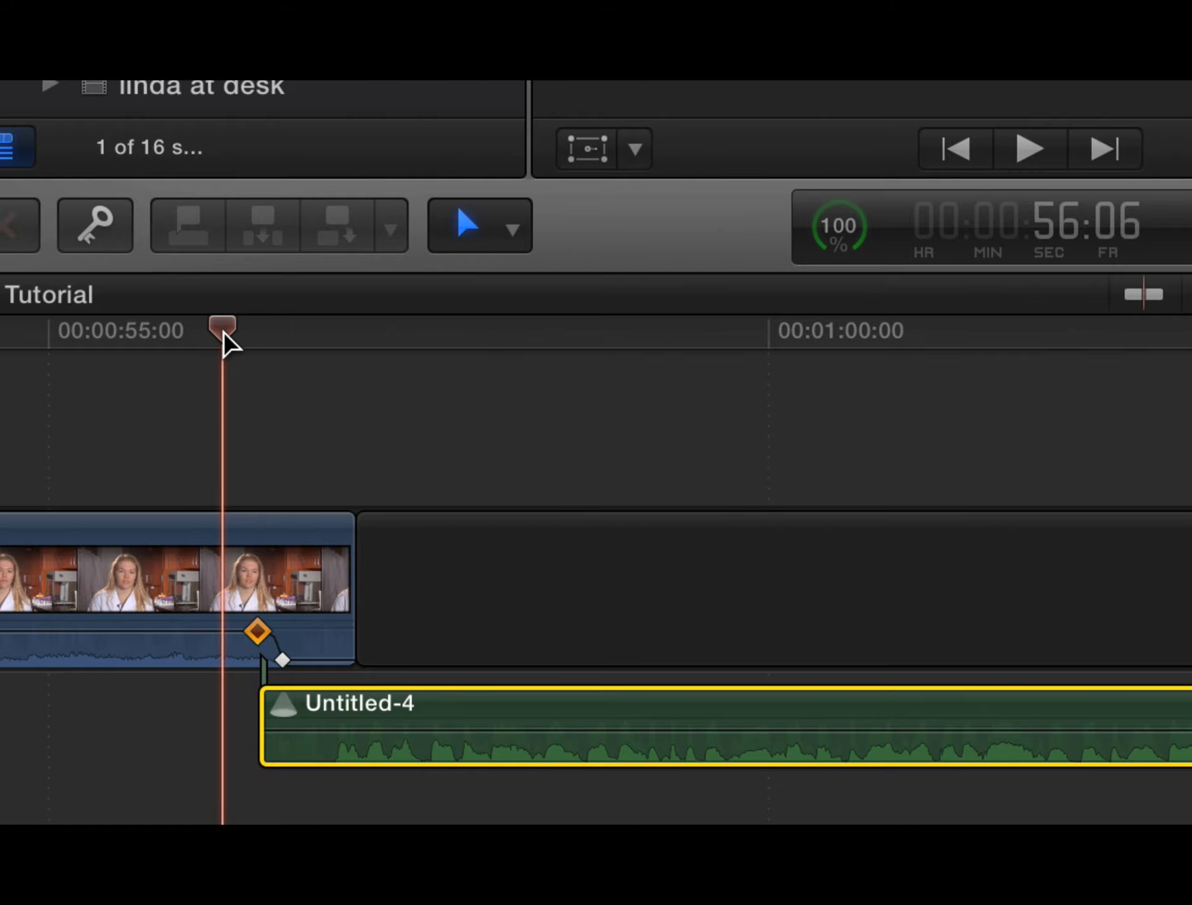
{"action": "key", "text": "space"}
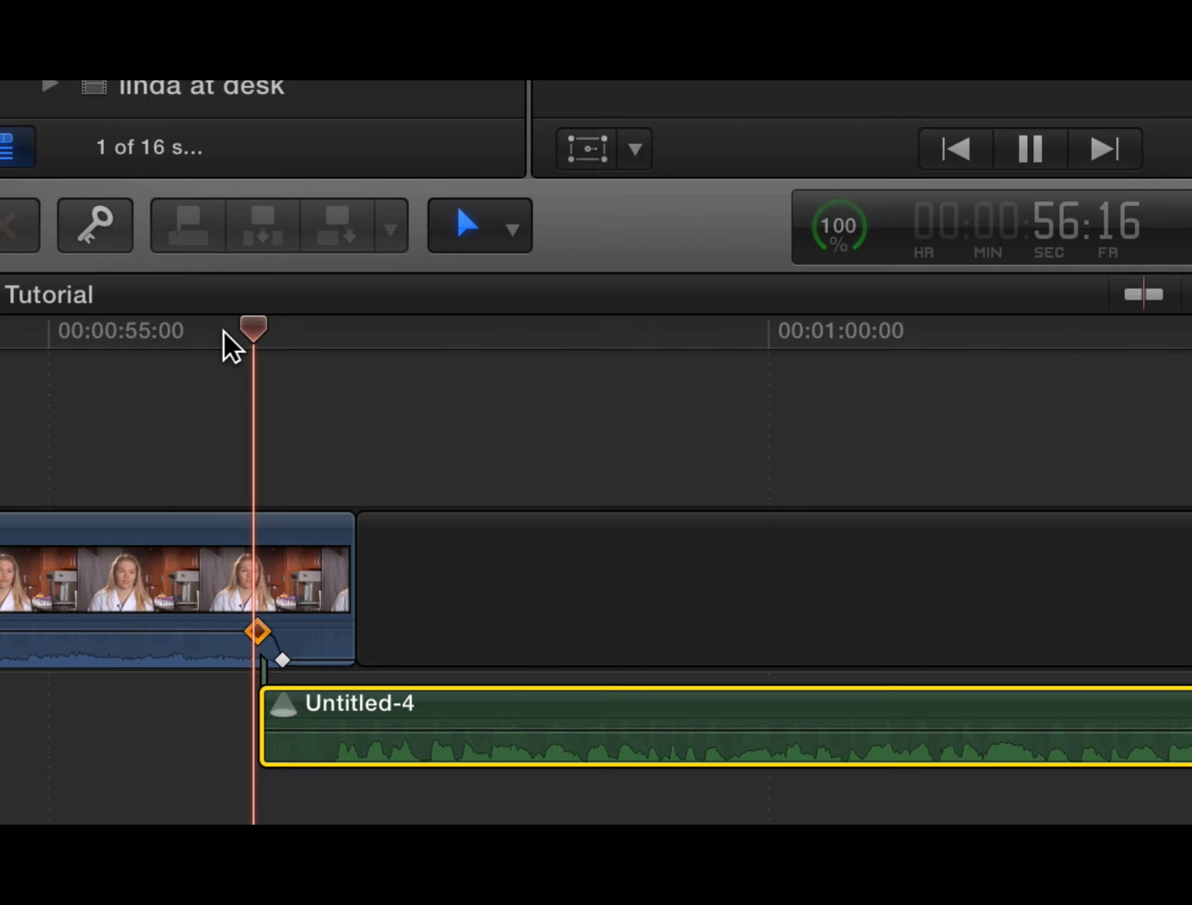
{"action": "key", "text": "space"}
{"action": "left_click_drag", "start_coordinate": [397, 329], "coordinate": [154, 327]}
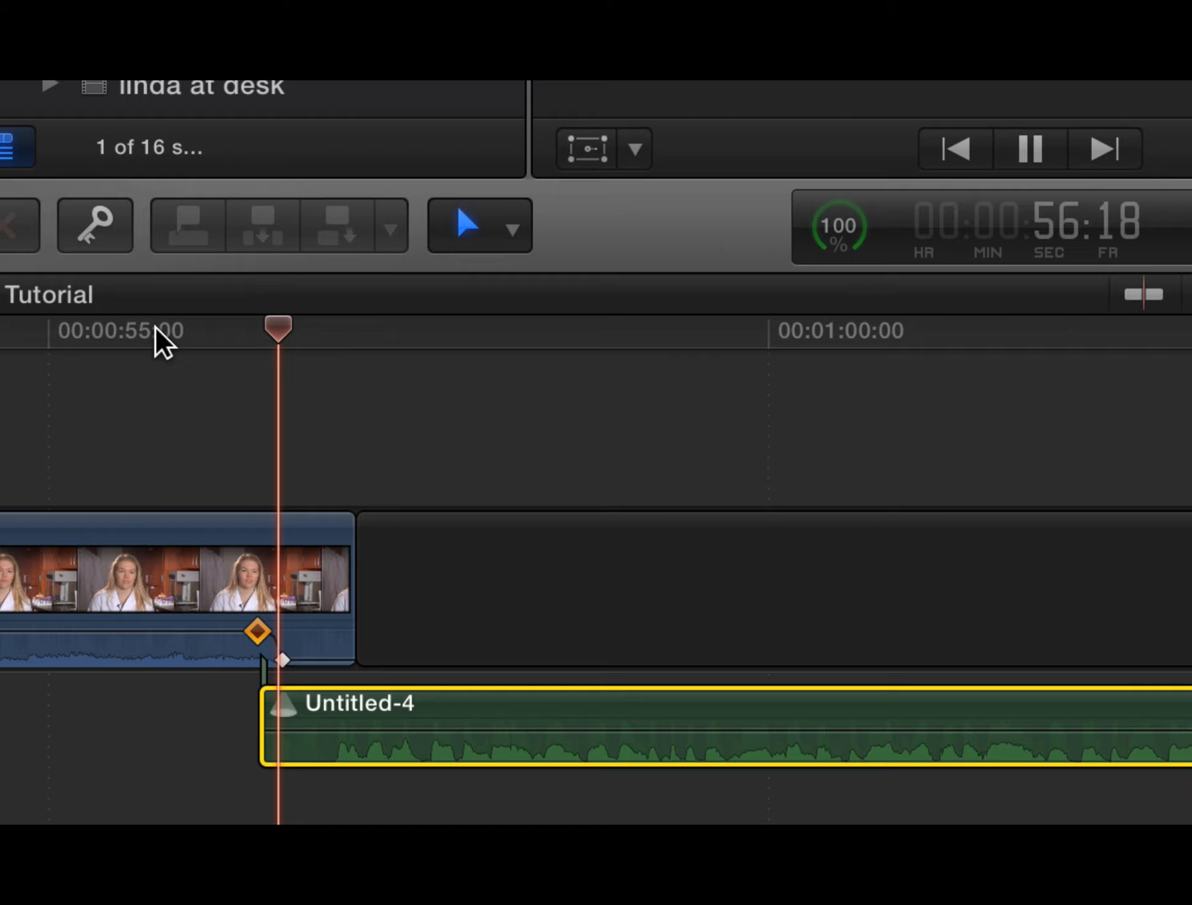
{"action": "key", "text": "space"}
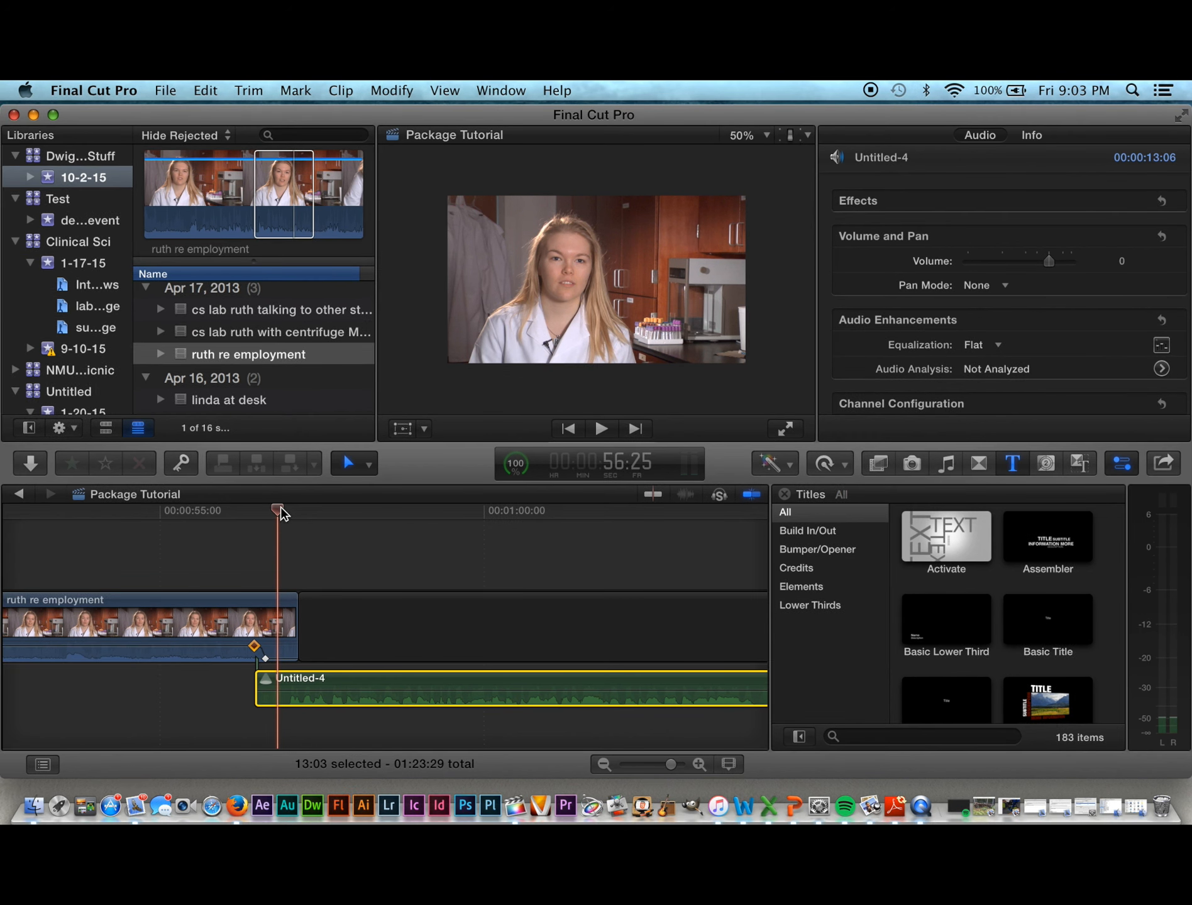
Step: Play Package Tutorial from the start over the Untitled-1 voiceover, then stop
{"action": "left_click_drag", "start_coordinate": [279, 509], "coordinate": [39, 562]}
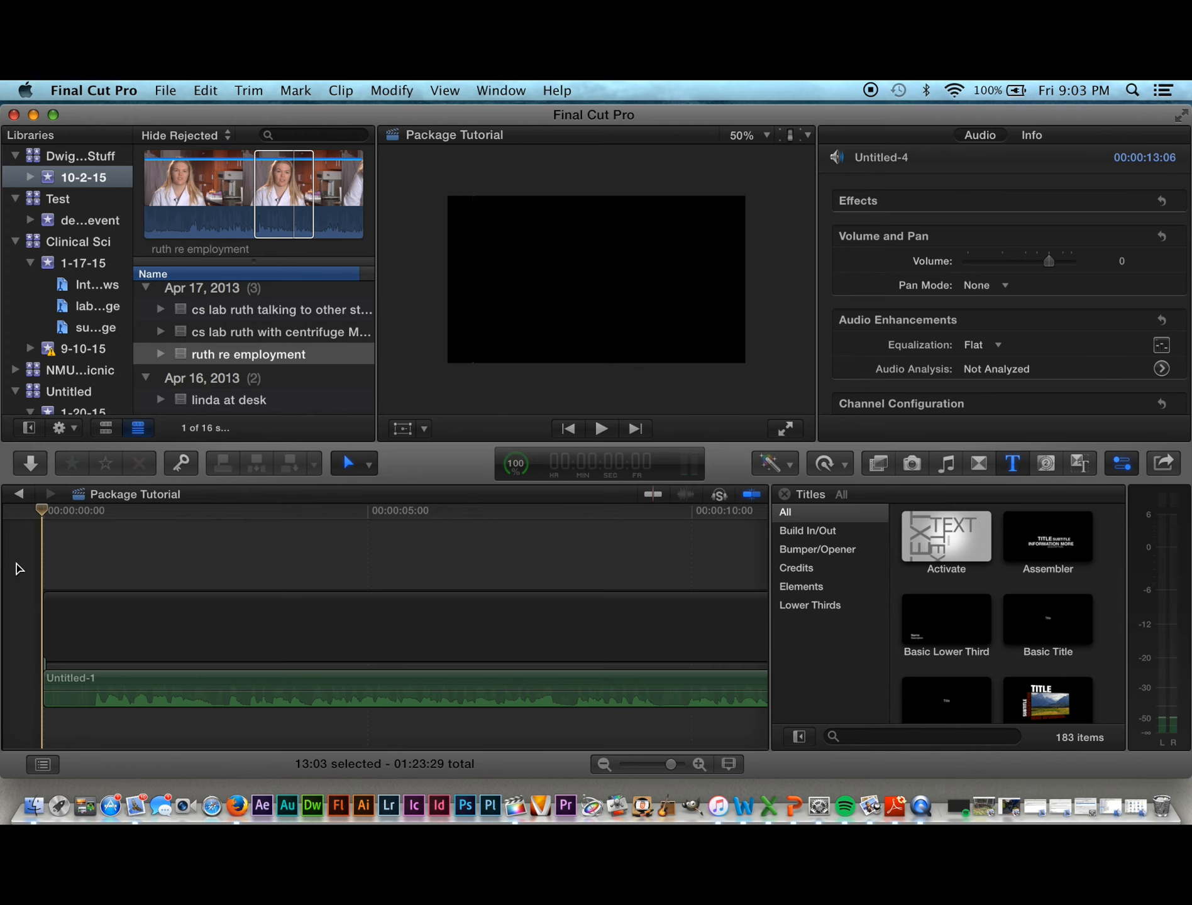
{"action": "key", "text": "space"}
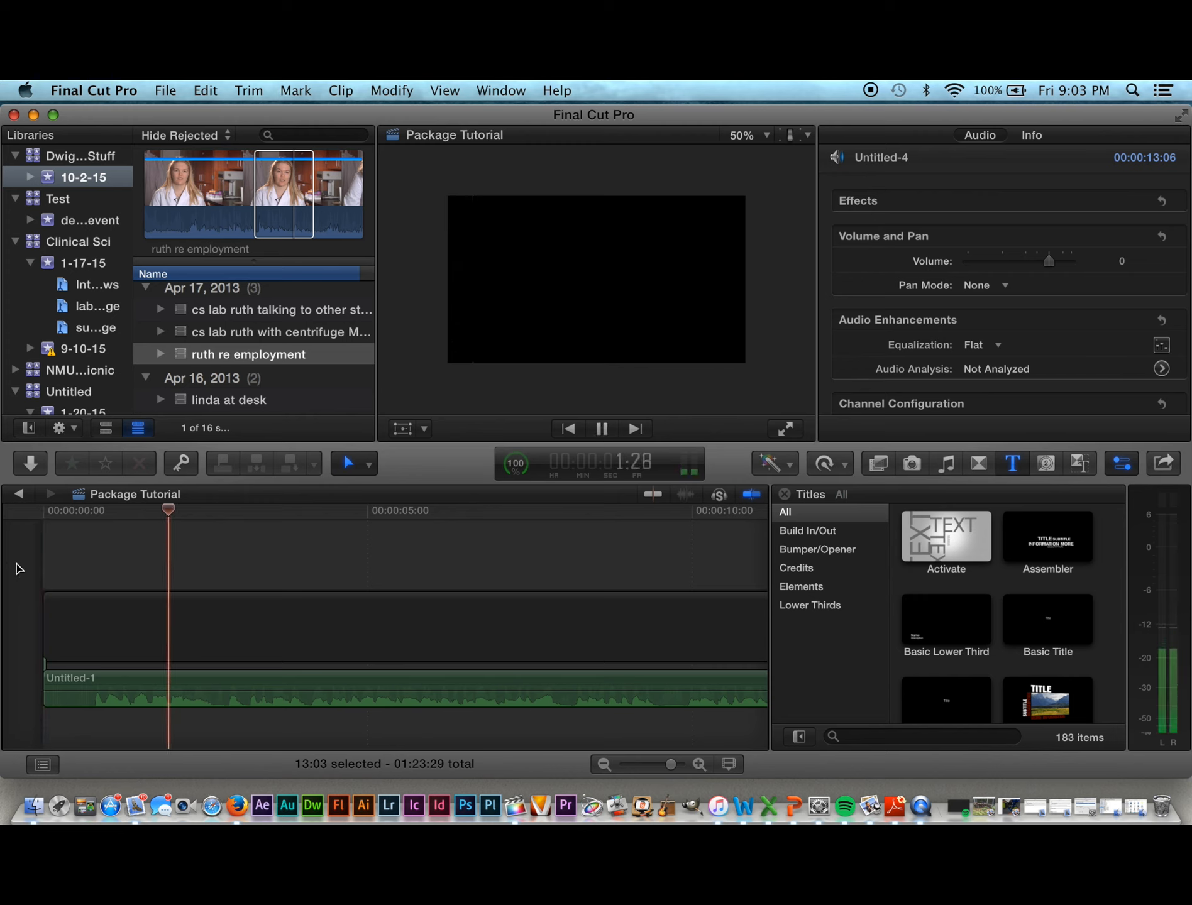
{"action": "key", "text": "space"}
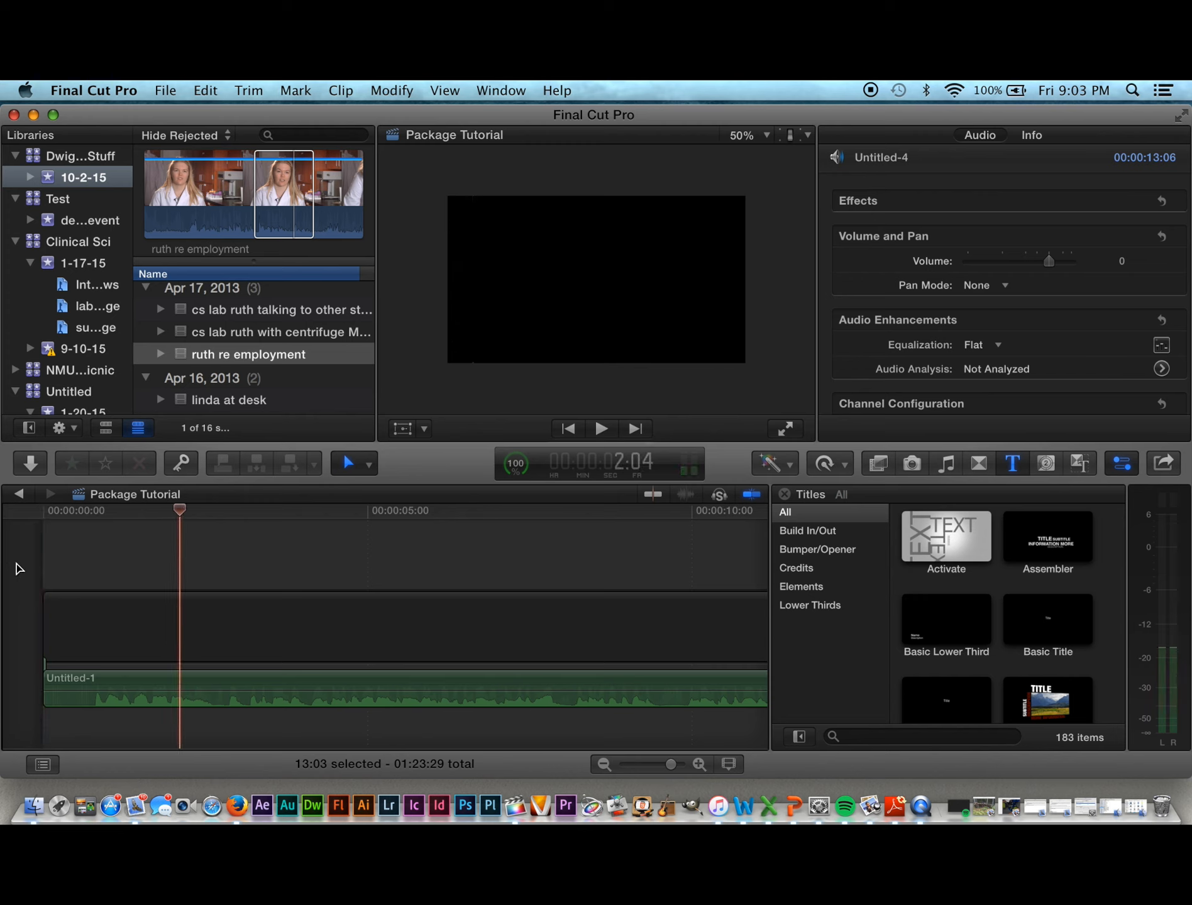
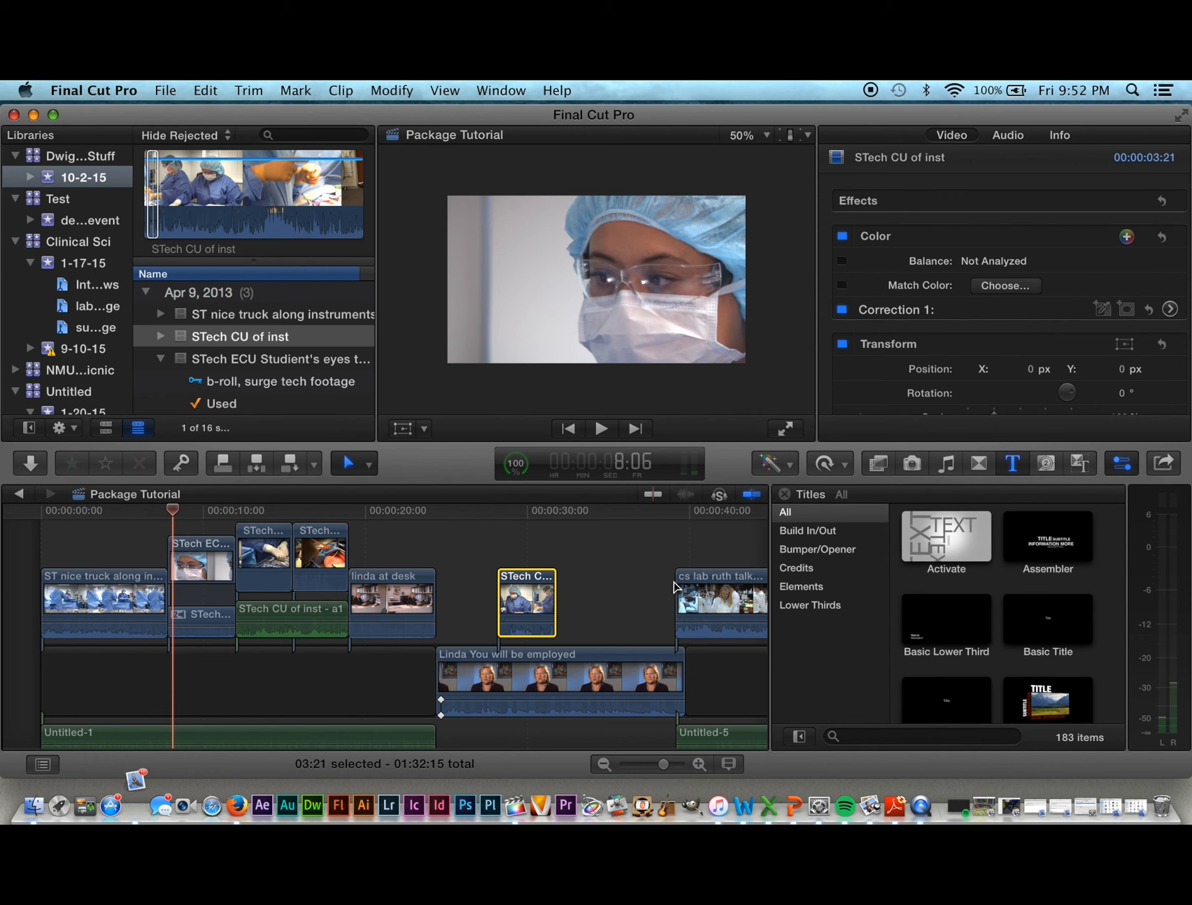
Step: Preview the opening b-roll clips, then return to the start of the sequence
{"action": "scroll", "coordinate": [582, 613], "scroll_direction": "right", "scroll_amount": 10}
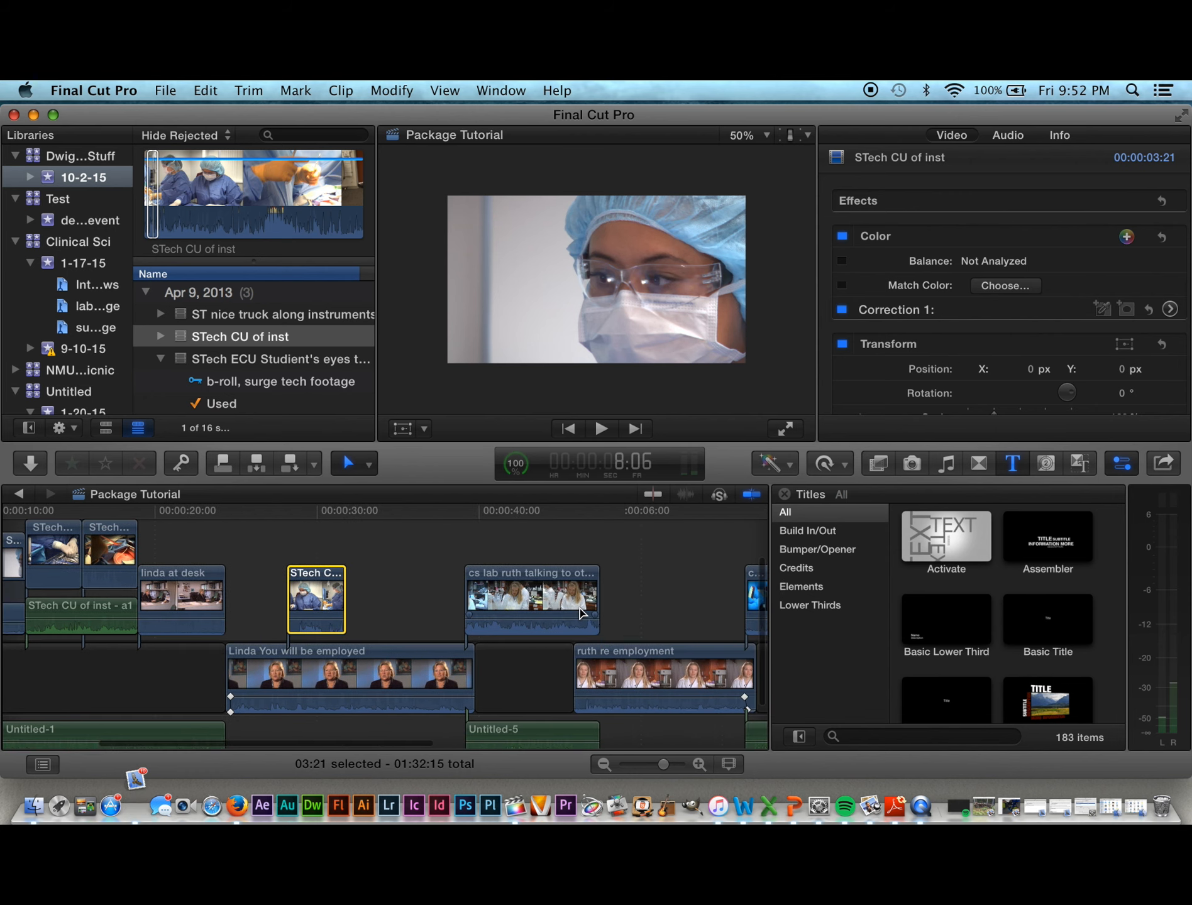
{"action": "scroll", "coordinate": [581, 613], "scroll_direction": "right", "scroll_amount": 5}
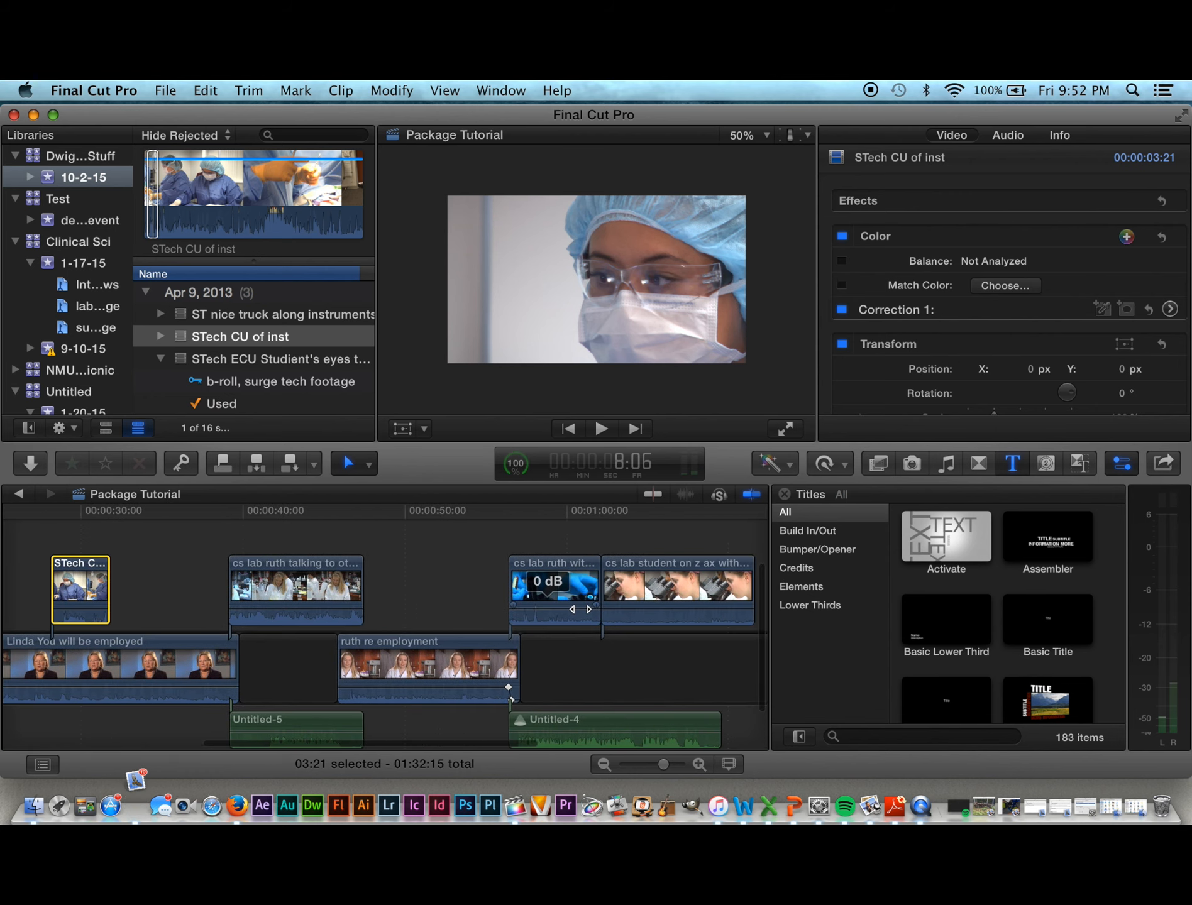
{"action": "scroll", "coordinate": [582, 613], "scroll_direction": "left", "scroll_amount": 5}
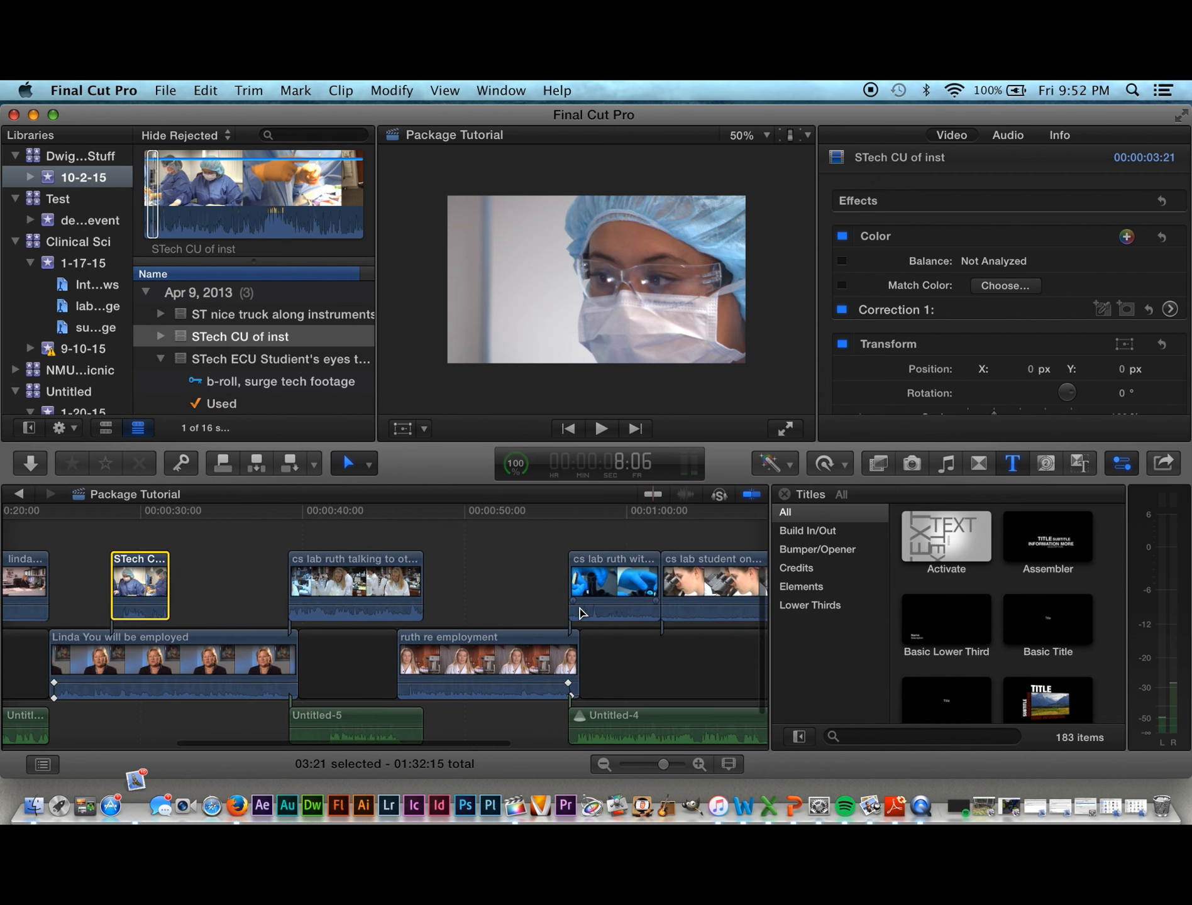
{"action": "scroll", "coordinate": [581, 613], "scroll_direction": "left", "scroll_amount": 10}
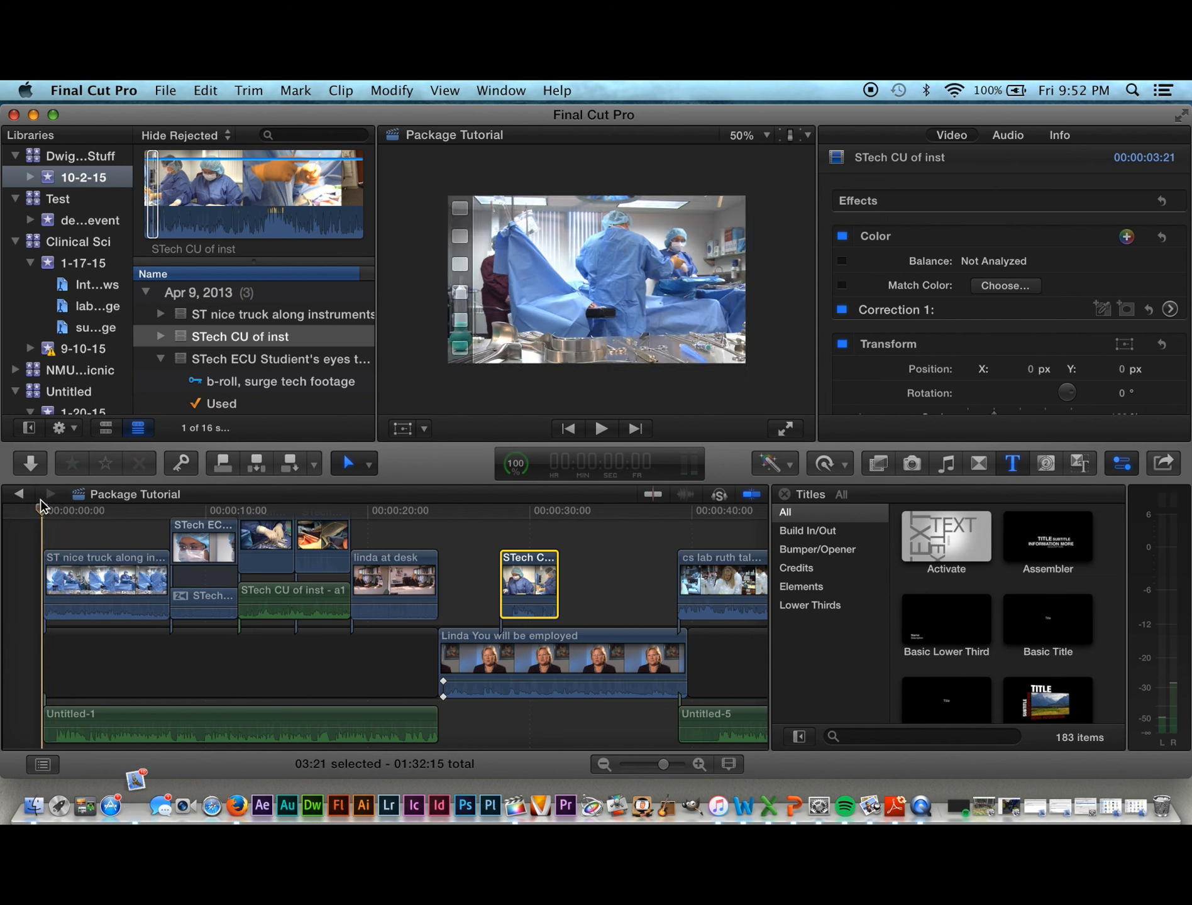
{"action": "left_click", "coordinate": [143, 509]}
{"action": "left_click_drag", "start_coordinate": [154, 511], "coordinate": [46, 543]}
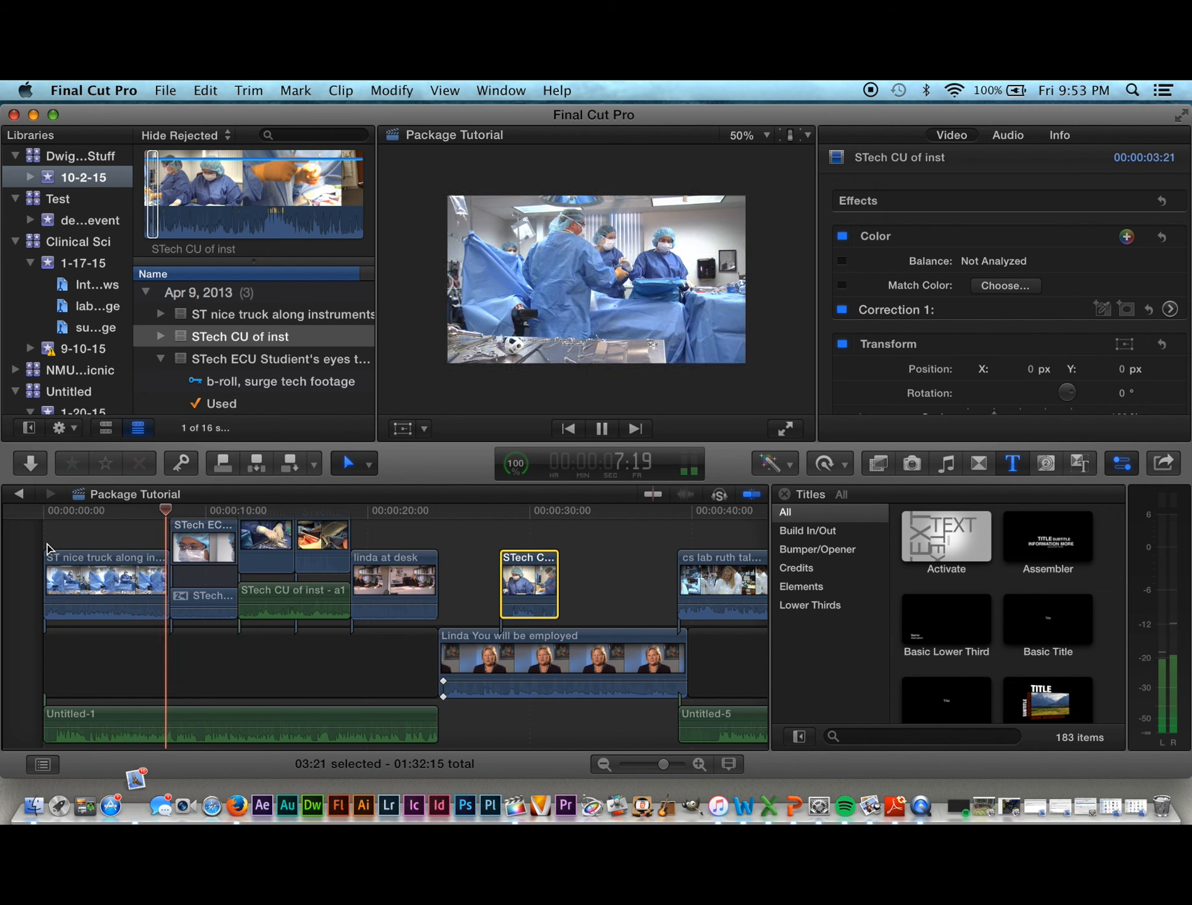
{"action": "key", "text": "space"}
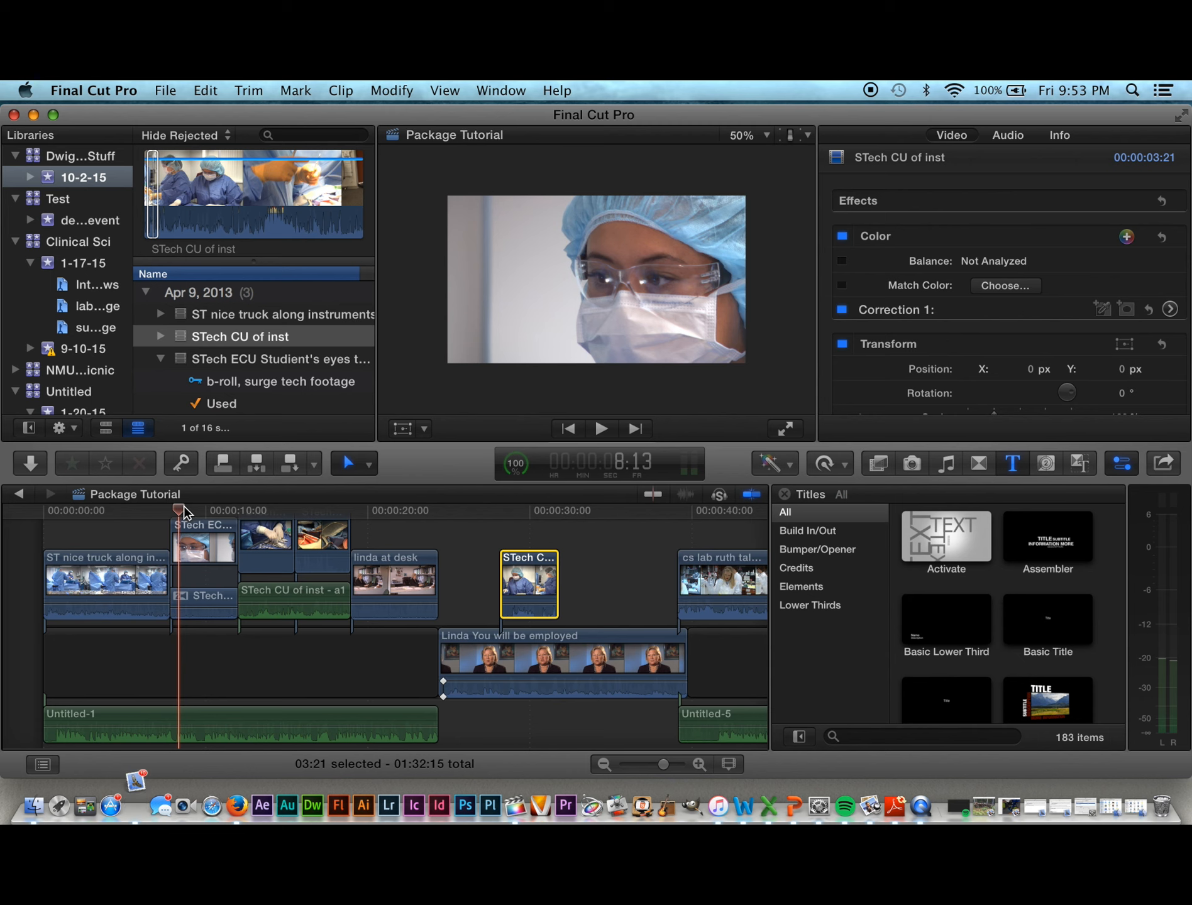
{"action": "left_click_drag", "start_coordinate": [179, 512], "coordinate": [158, 540]}
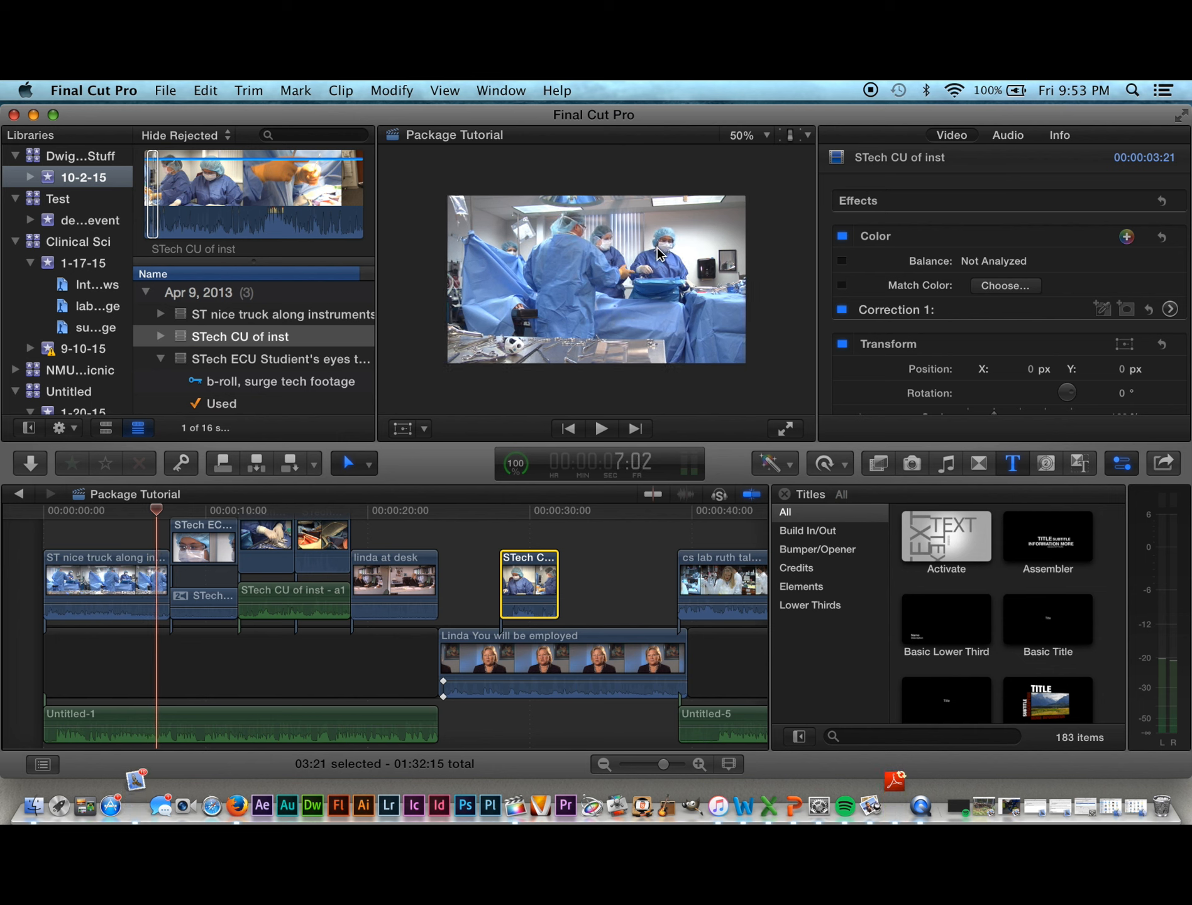
Step: Replay the cut into the student's-eyes close-up and magnify the timeline around it
{"action": "left_click", "coordinate": [168, 511]}
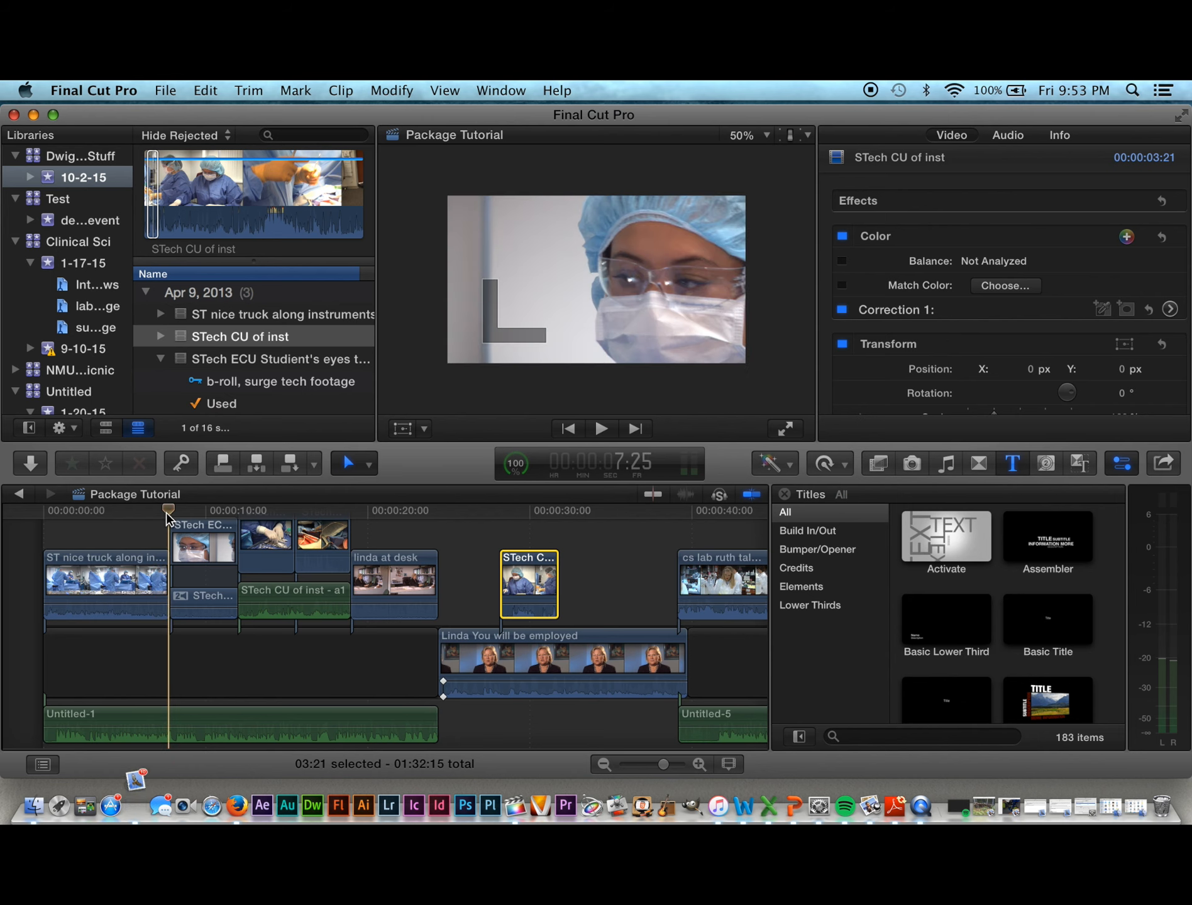
{"action": "mouse_move", "coordinate": [167, 513]}
{"action": "left_mouse_down"}
{"action": "mouse_move", "coordinate": [150, 516]}
{"action": "mouse_move", "coordinate": [169, 520]}
{"action": "left_mouse_up"}
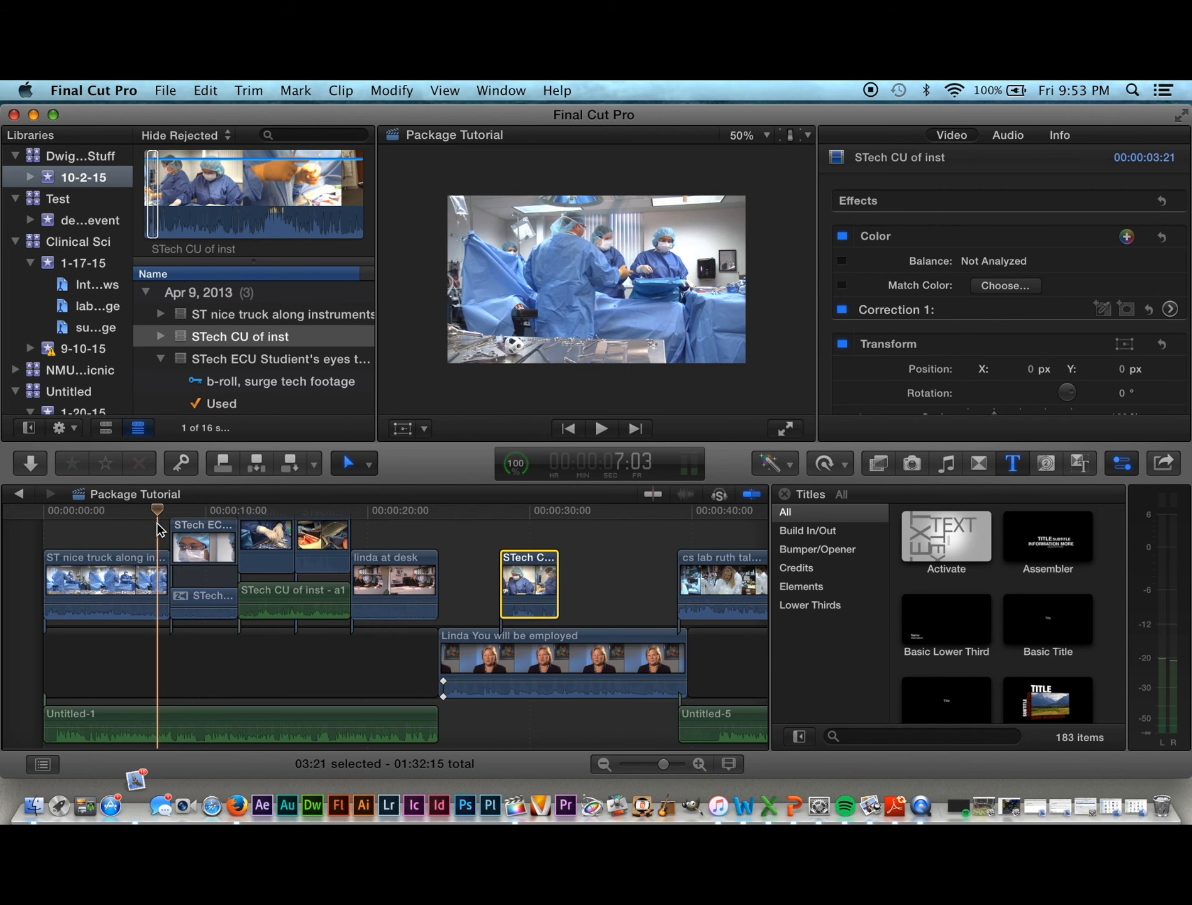
{"action": "key", "text": "space"}
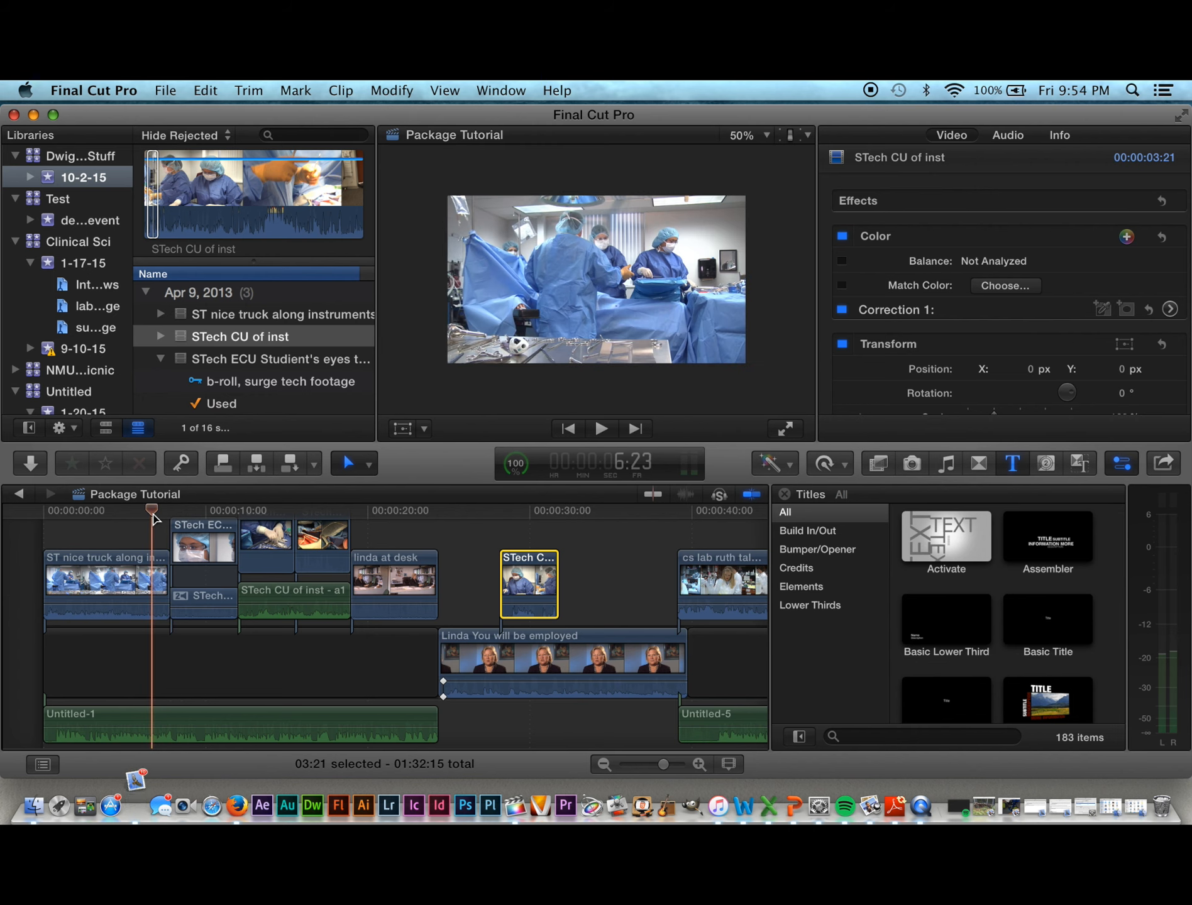
{"action": "key", "text": "space"}
{"action": "key", "text": "space"}
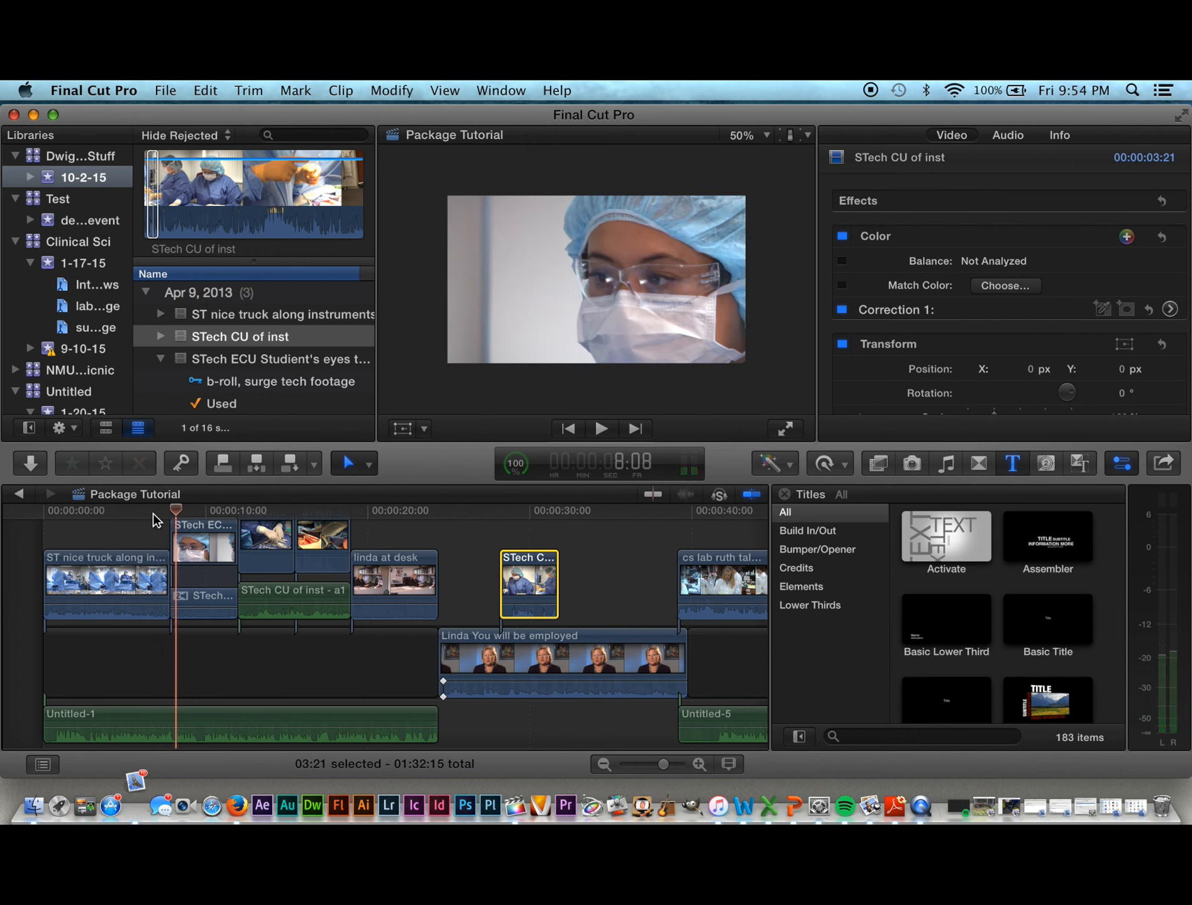
{"action": "left_click_drag", "start_coordinate": [179, 514], "coordinate": [155, 512]}
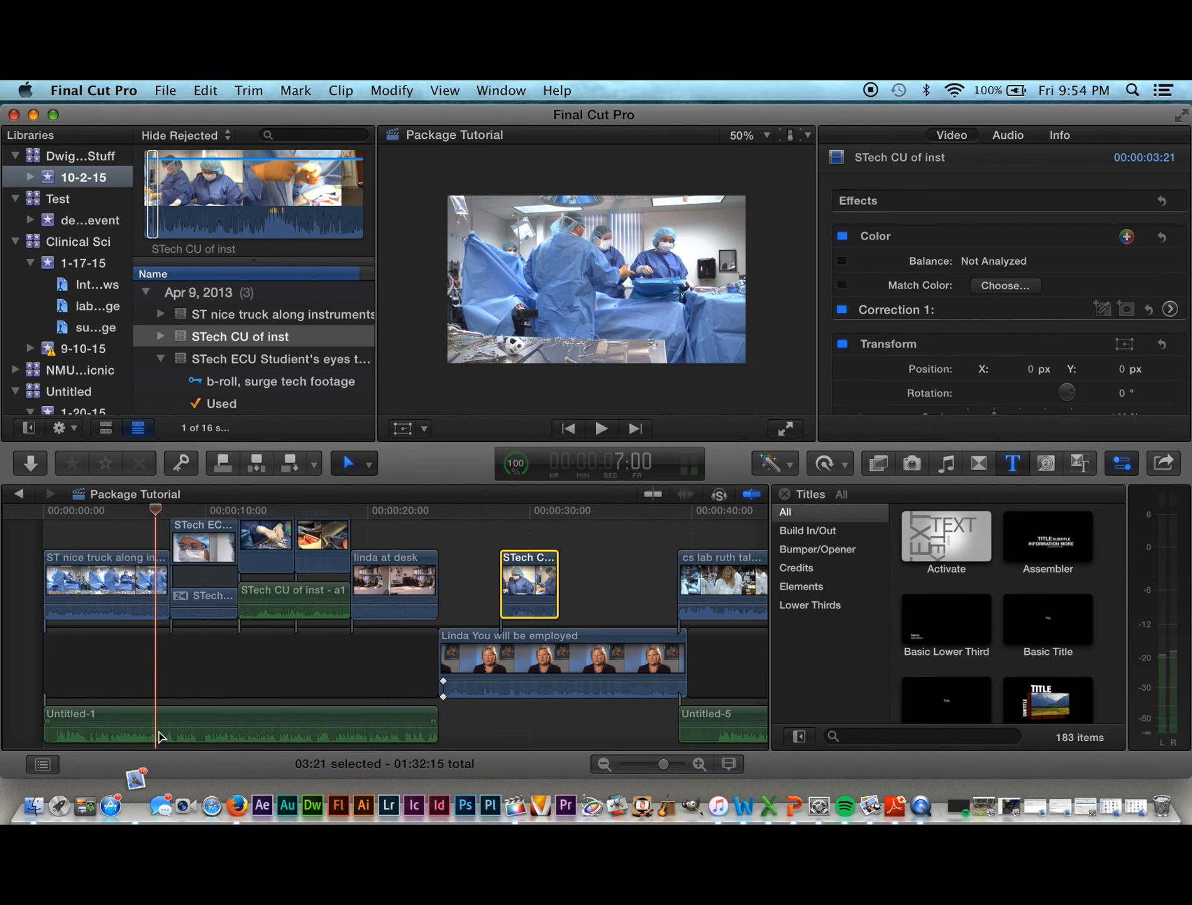
{"action": "key", "text": "super+equal"}
{"action": "key", "text": "super+equal"}
{"action": "key", "text": "super+equal"}
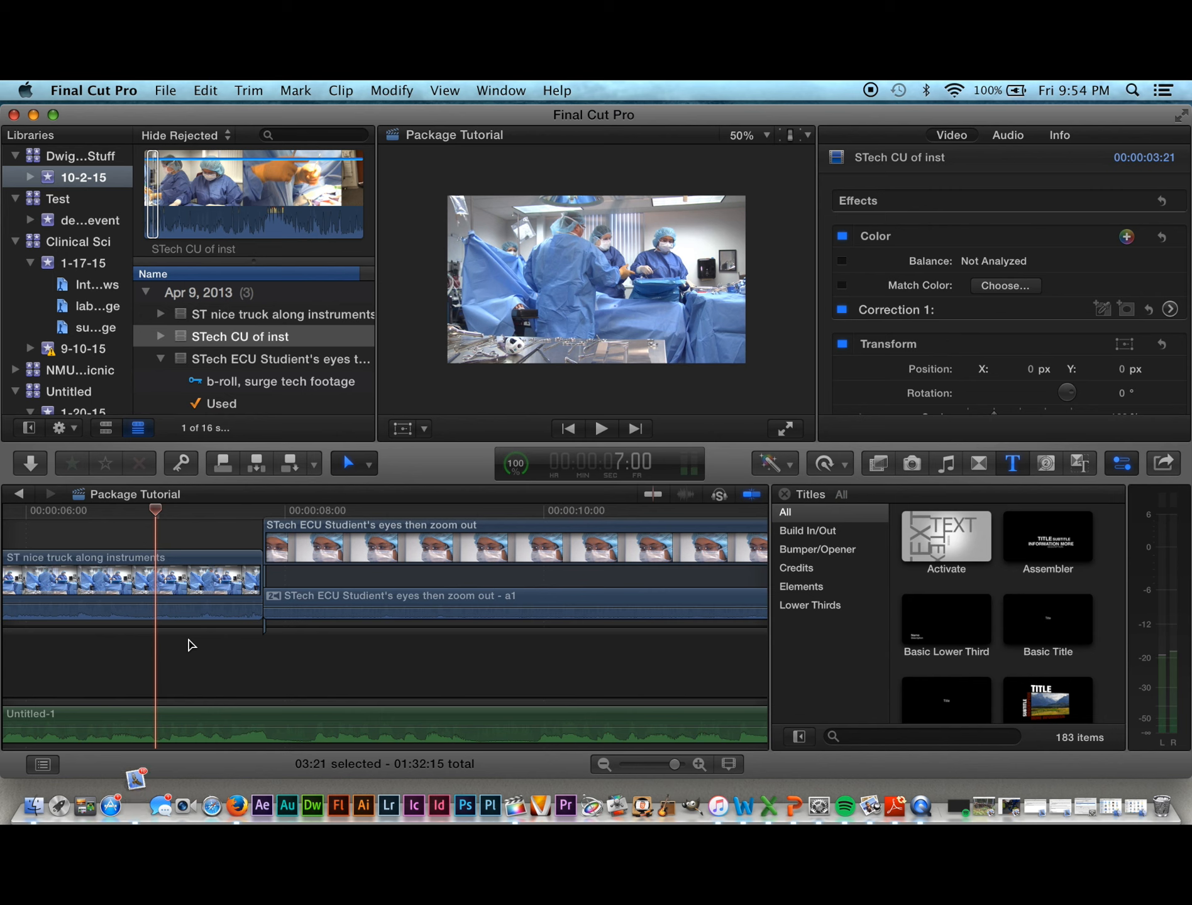
Step: Trim 5 frames off the truck shot's end, extend the close-up's video and audio to meet it, and replay
{"action": "key", "text": "space"}
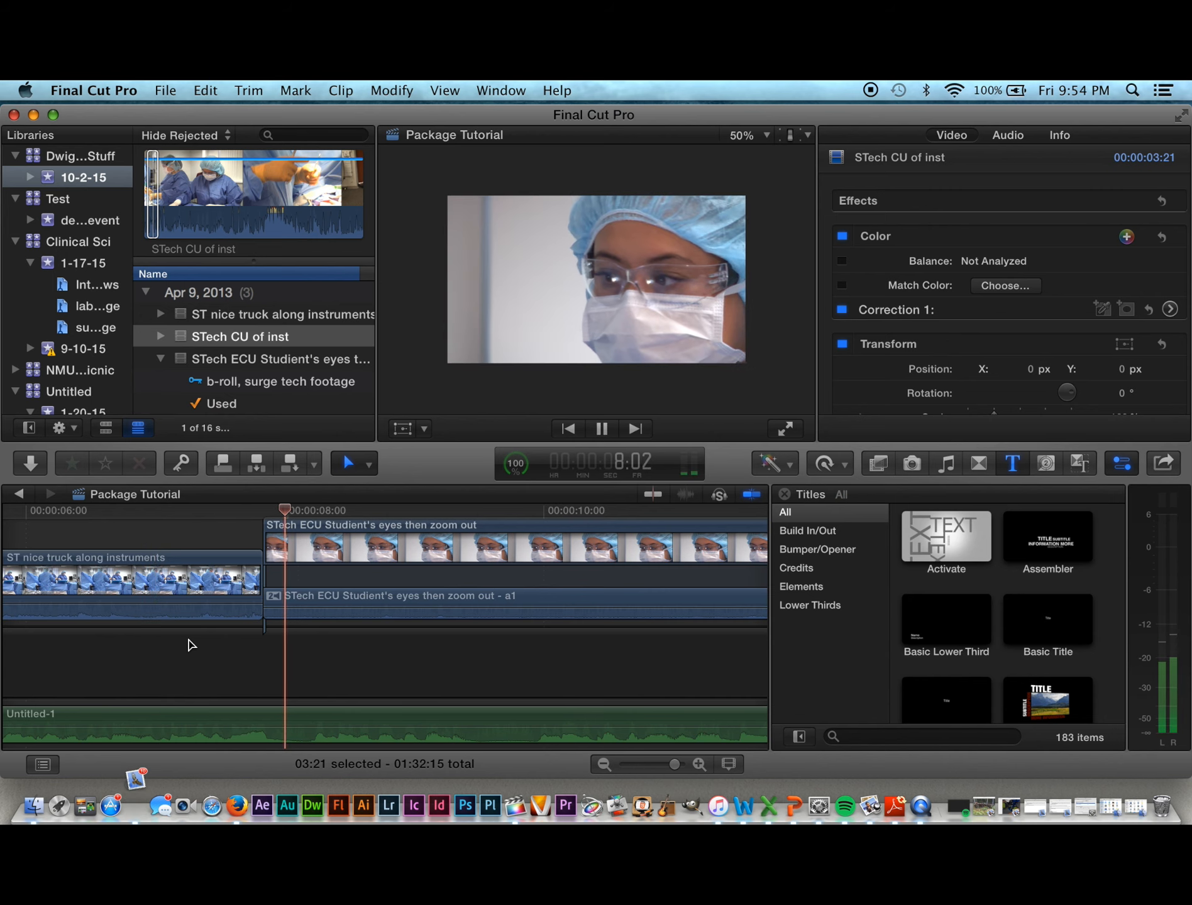
{"action": "key", "text": "space"}
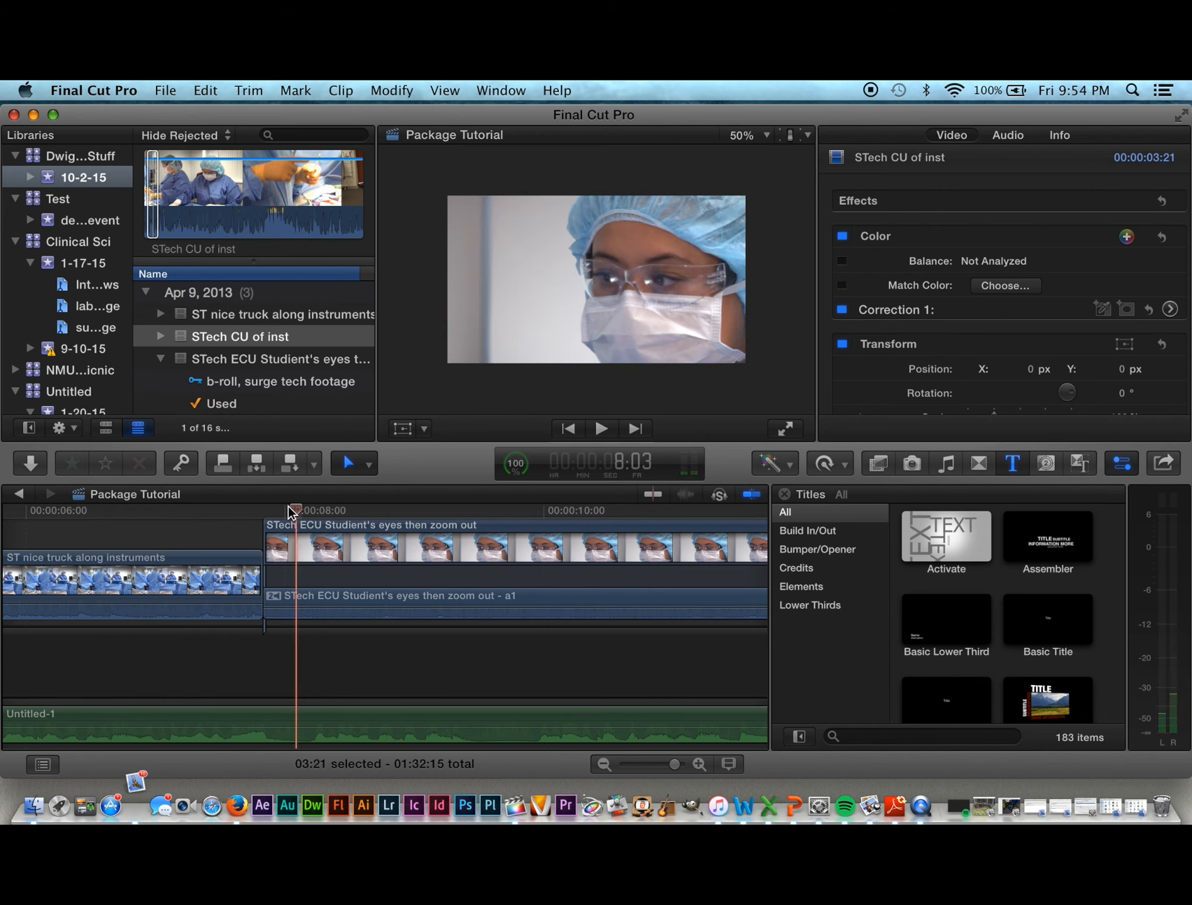
{"action": "left_click_drag", "start_coordinate": [290, 512], "coordinate": [157, 533]}
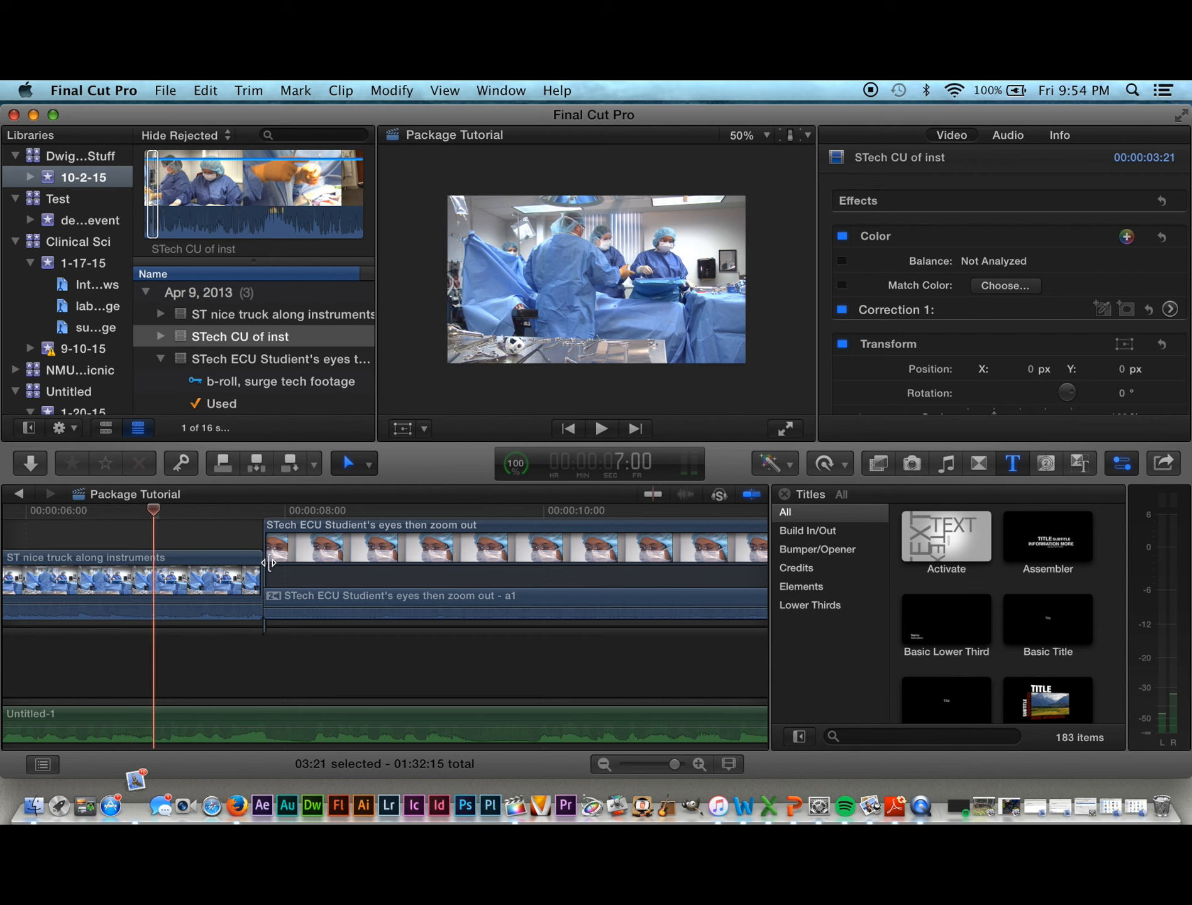
{"action": "mouse_move", "coordinate": [261, 569]}
{"action": "left_mouse_down"}
{"action": "mouse_move", "coordinate": [159, 569]}
{"action": "mouse_move", "coordinate": [255, 549]}
{"action": "left_mouse_up"}
{"action": "left_click_drag", "start_coordinate": [267, 553], "coordinate": [155, 550]}
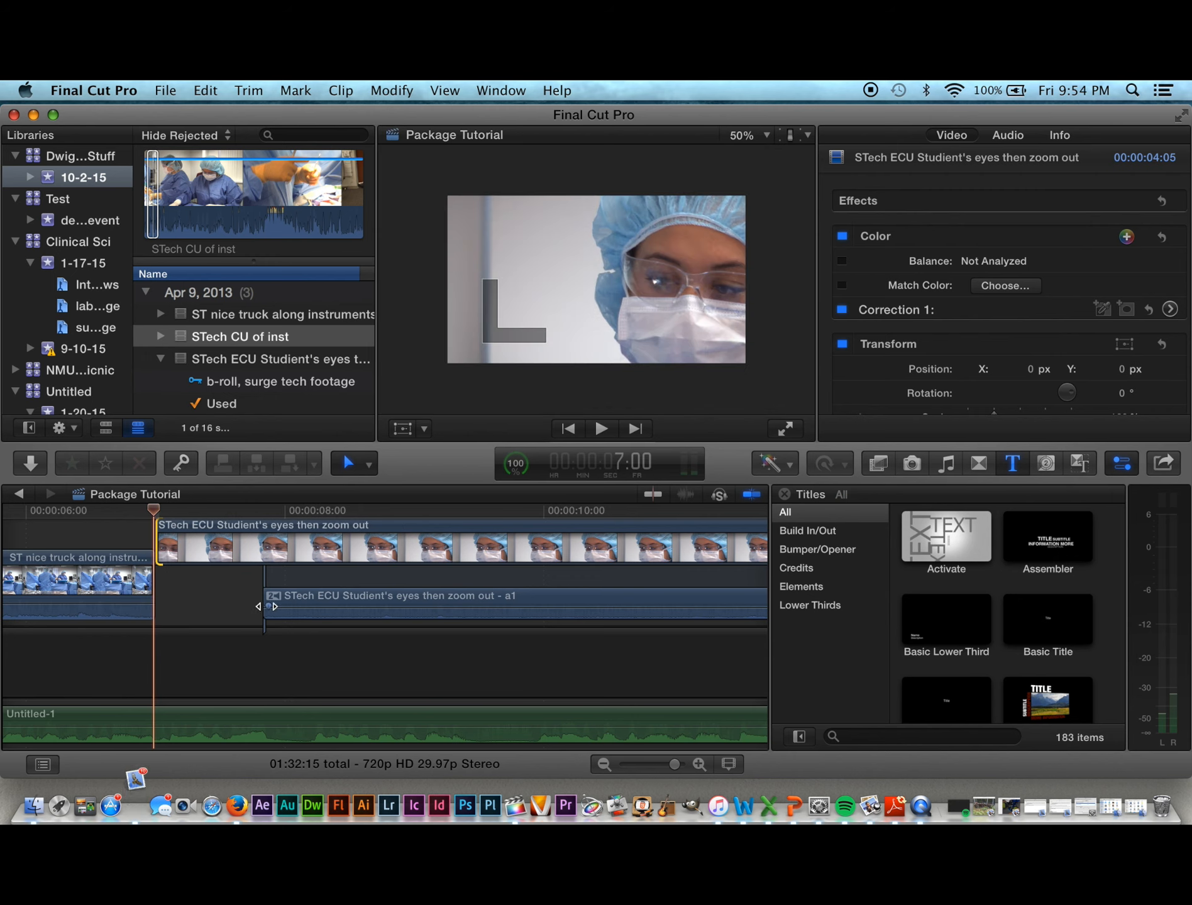
{"action": "left_click_drag", "start_coordinate": [264, 595], "coordinate": [155, 595]}
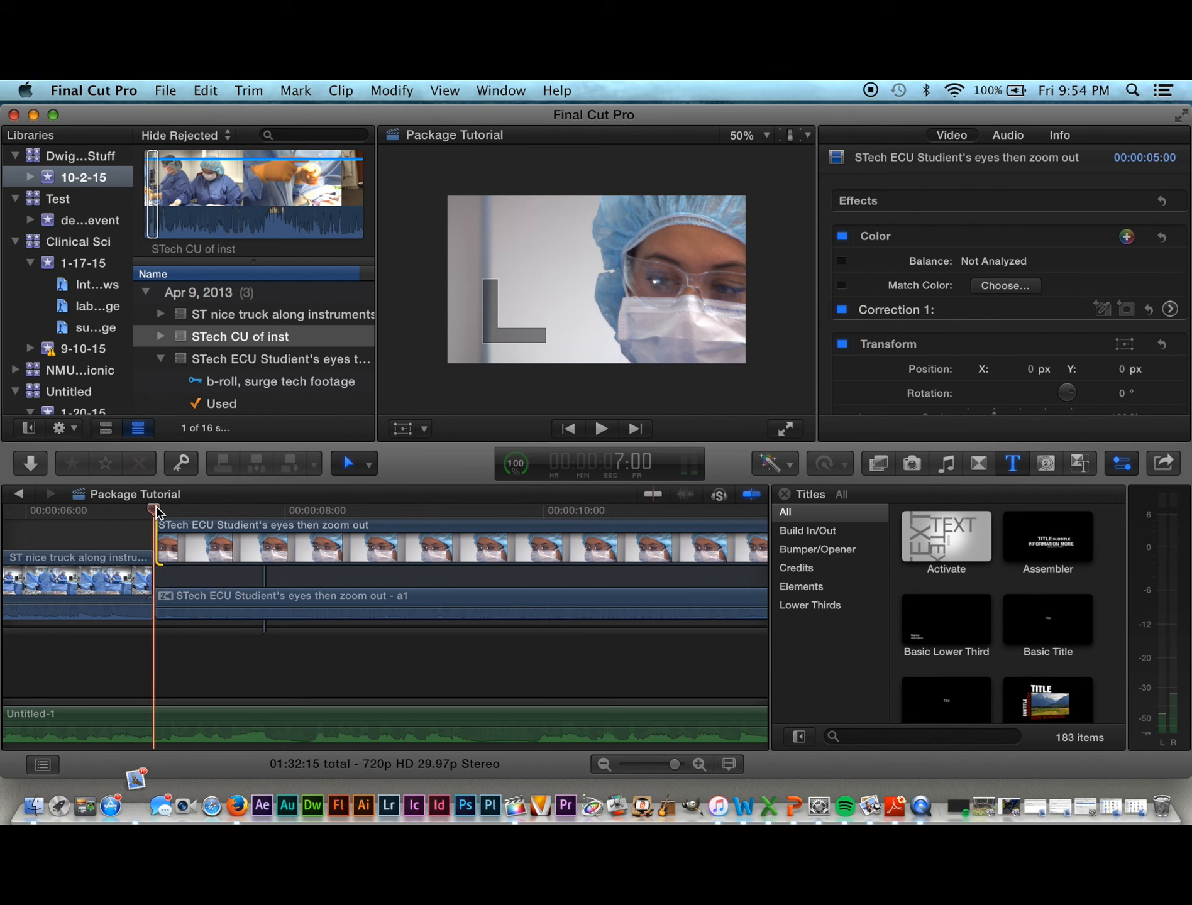
{"action": "left_click_drag", "start_coordinate": [155, 512], "coordinate": [22, 524]}
{"action": "key", "text": "space"}
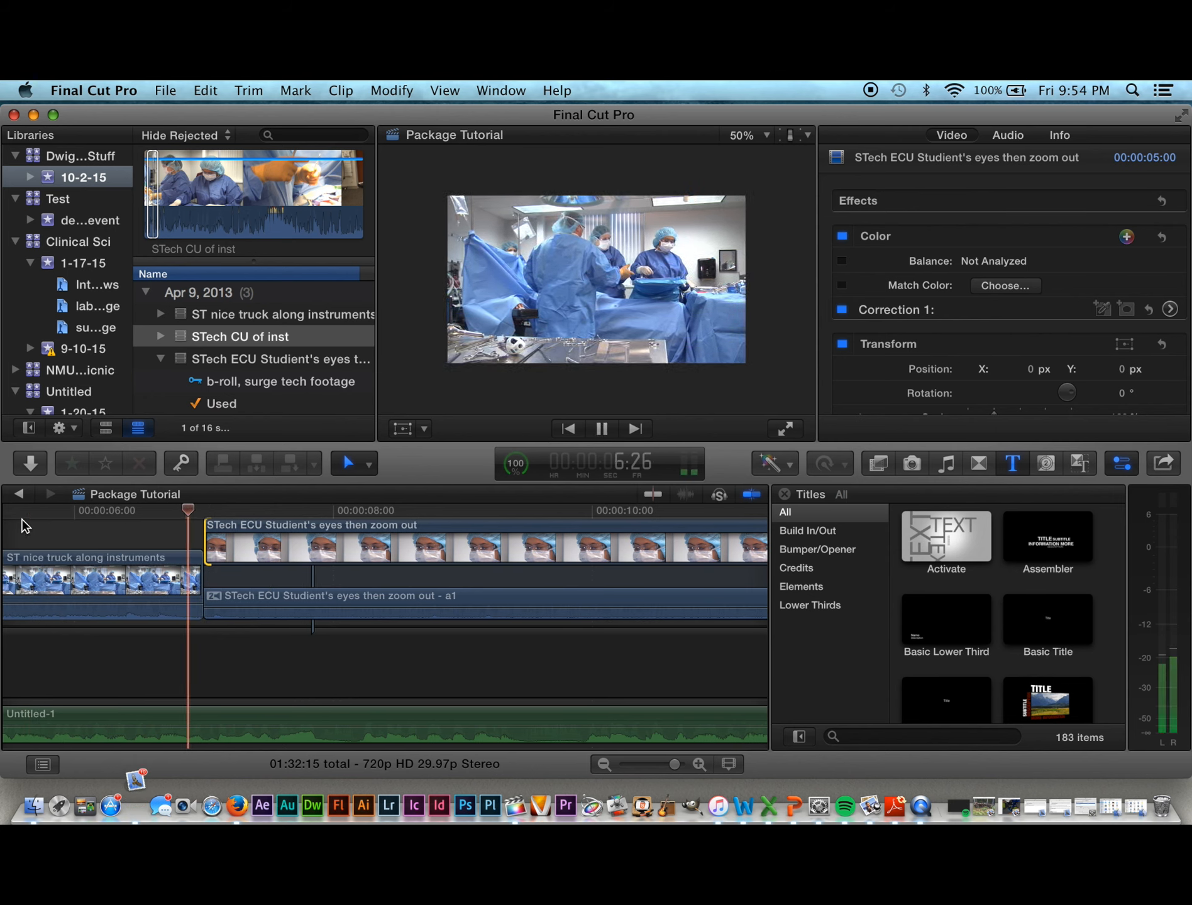
{"action": "key", "text": "space"}
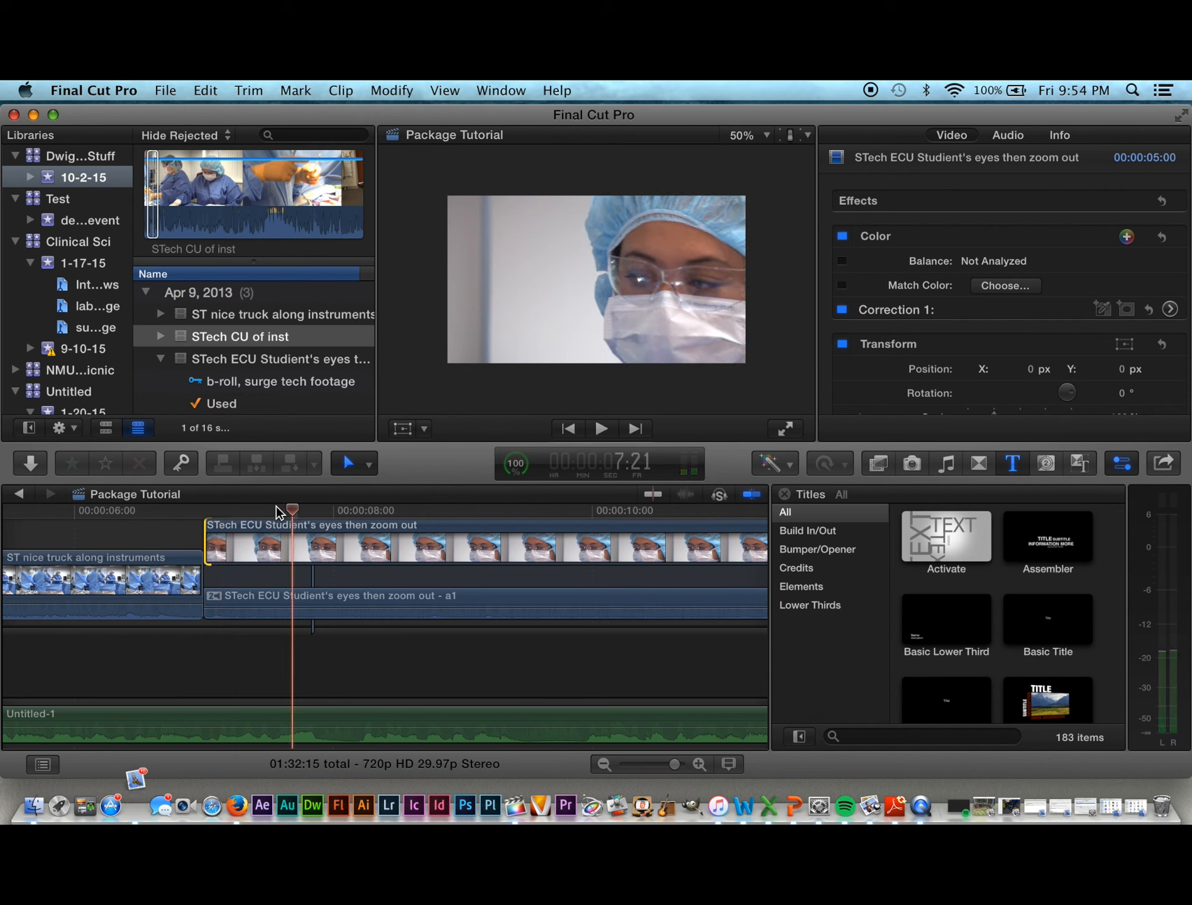
{"action": "left_click", "coordinate": [82, 511]}
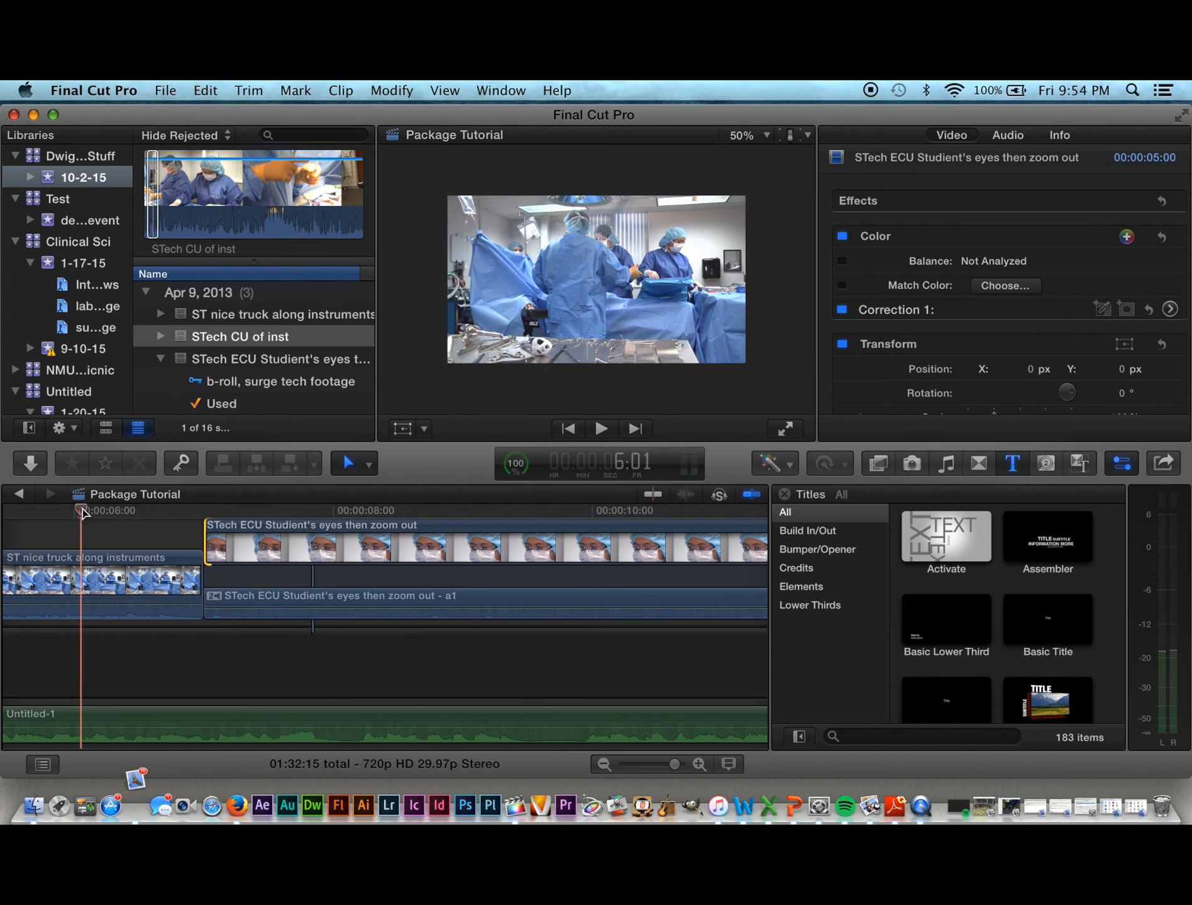
{"action": "key", "text": "space"}
{"action": "key", "text": "space"}
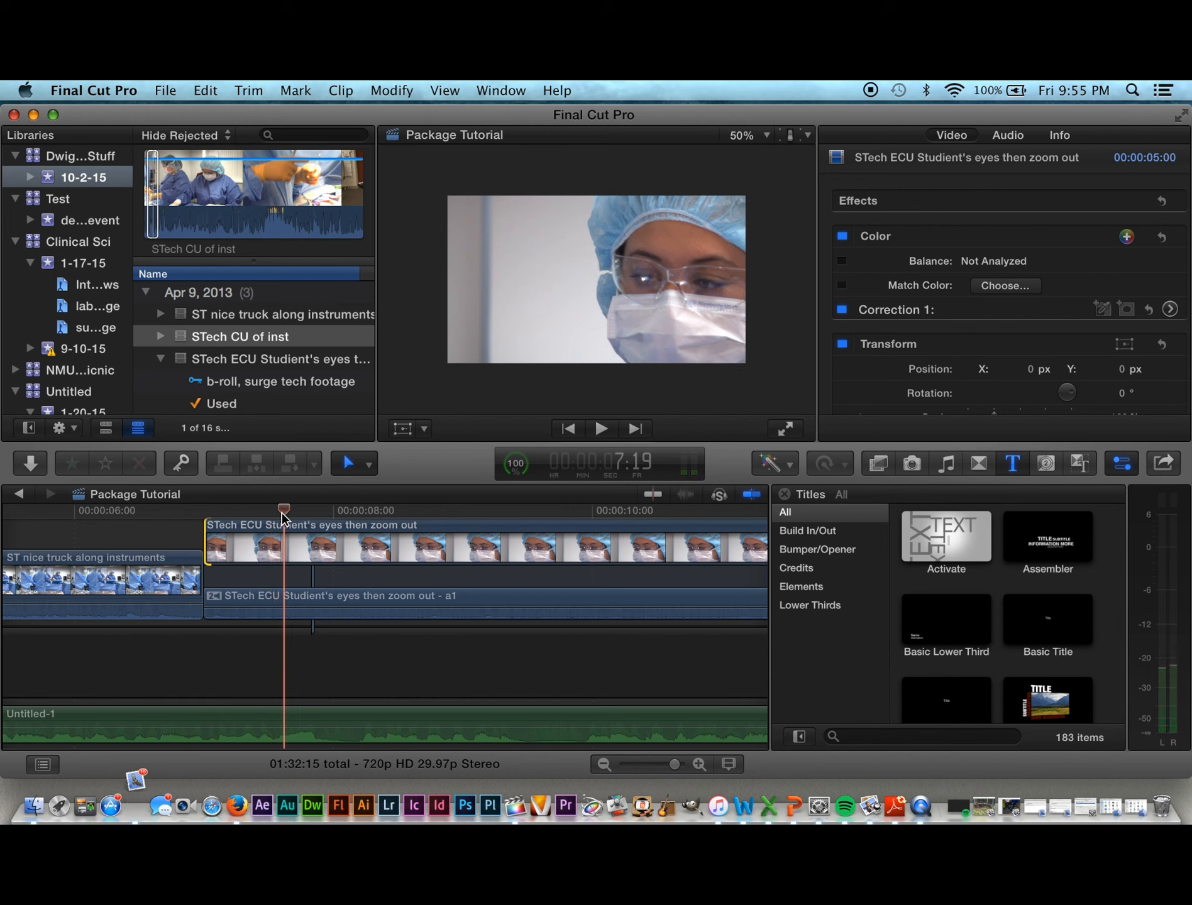
{"action": "left_click_drag", "start_coordinate": [281, 512], "coordinate": [187, 519]}
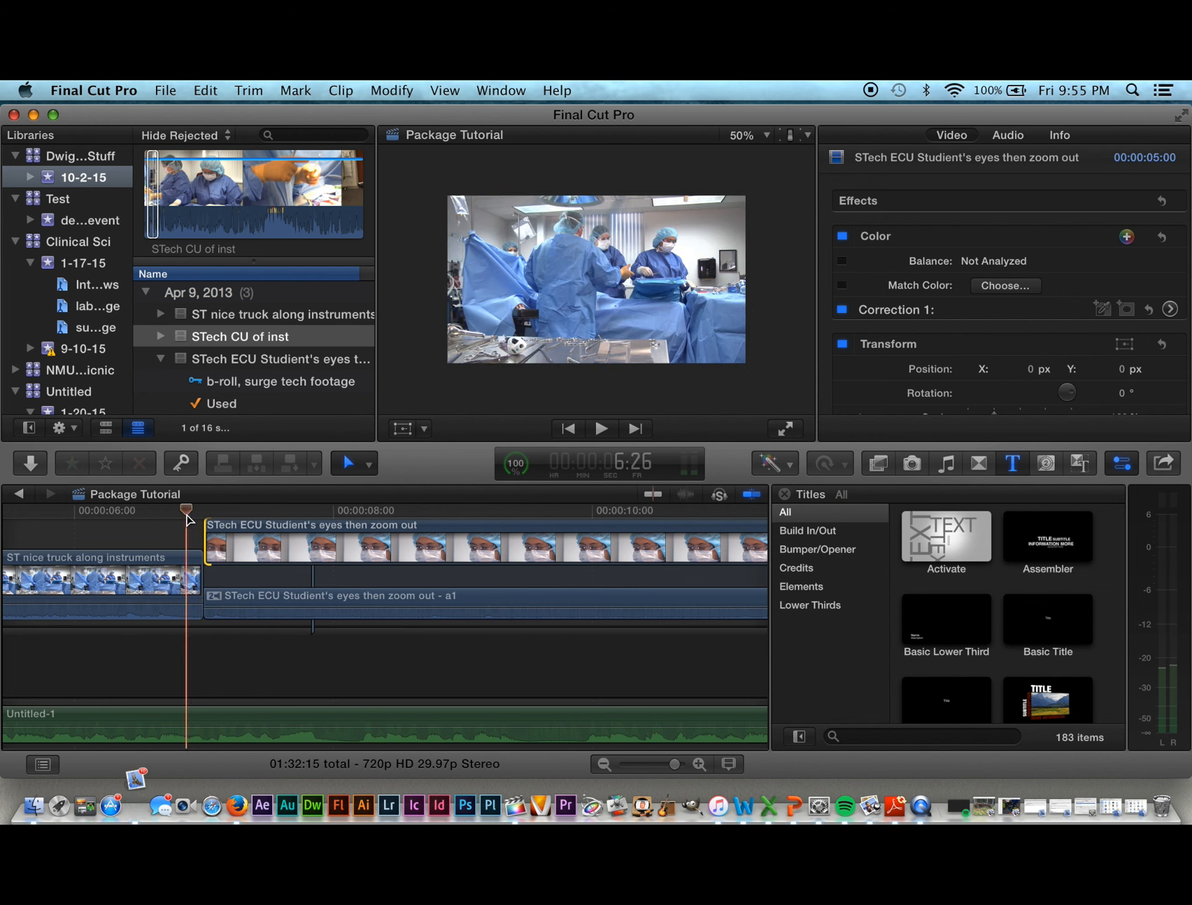
Step: Trim the close-up's video and audio start later, check the black gap, and slide the clip left
{"action": "left_click", "coordinate": [214, 541]}
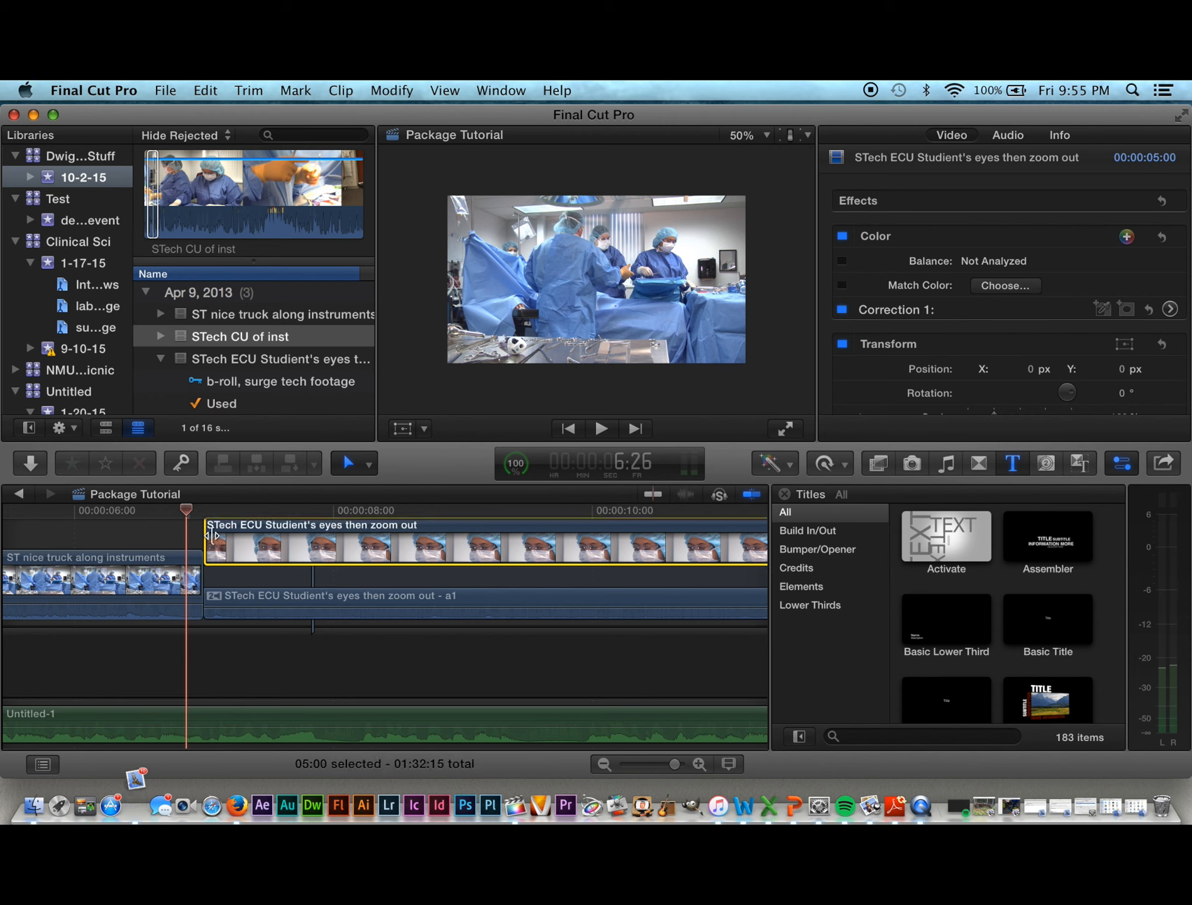
{"action": "left_click_drag", "start_coordinate": [210, 536], "coordinate": [231, 534]}
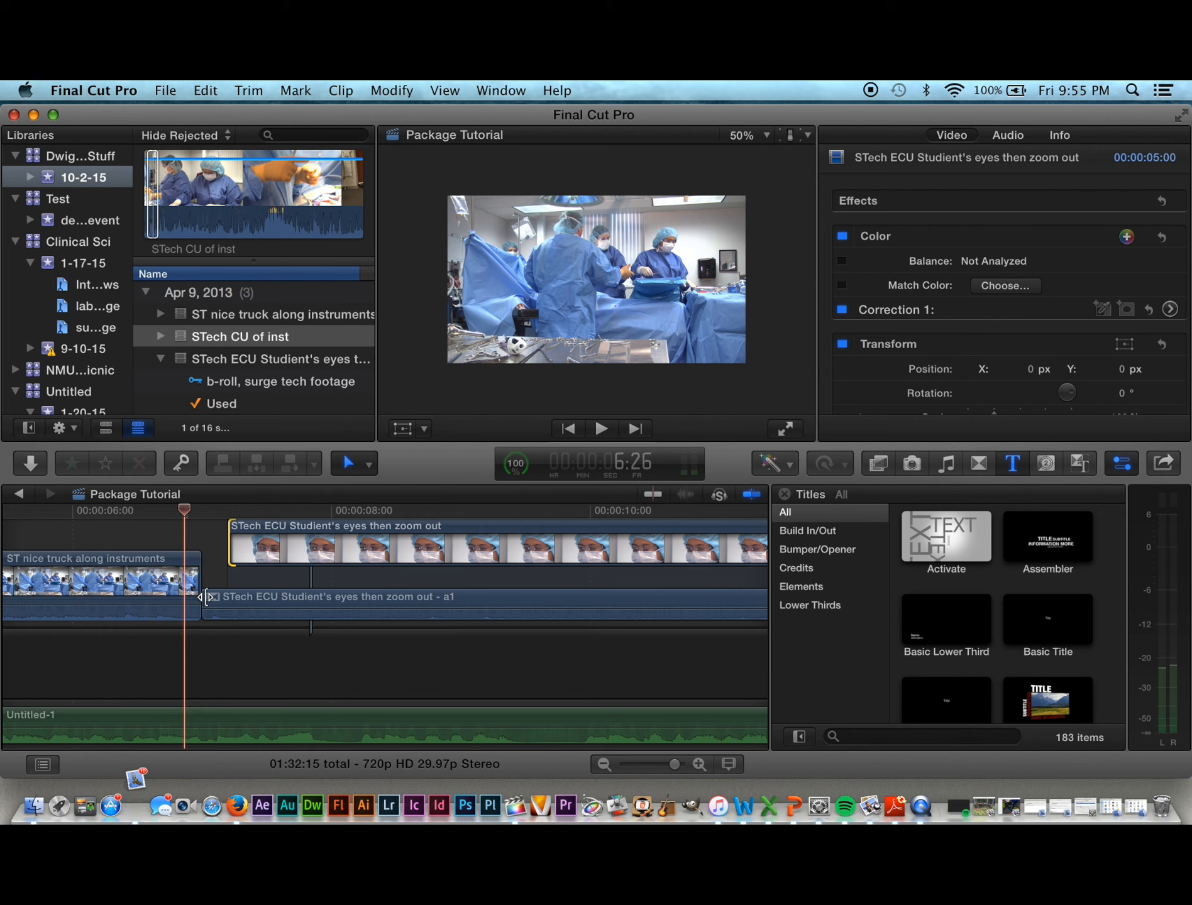
{"action": "left_click_drag", "start_coordinate": [207, 596], "coordinate": [228, 596]}
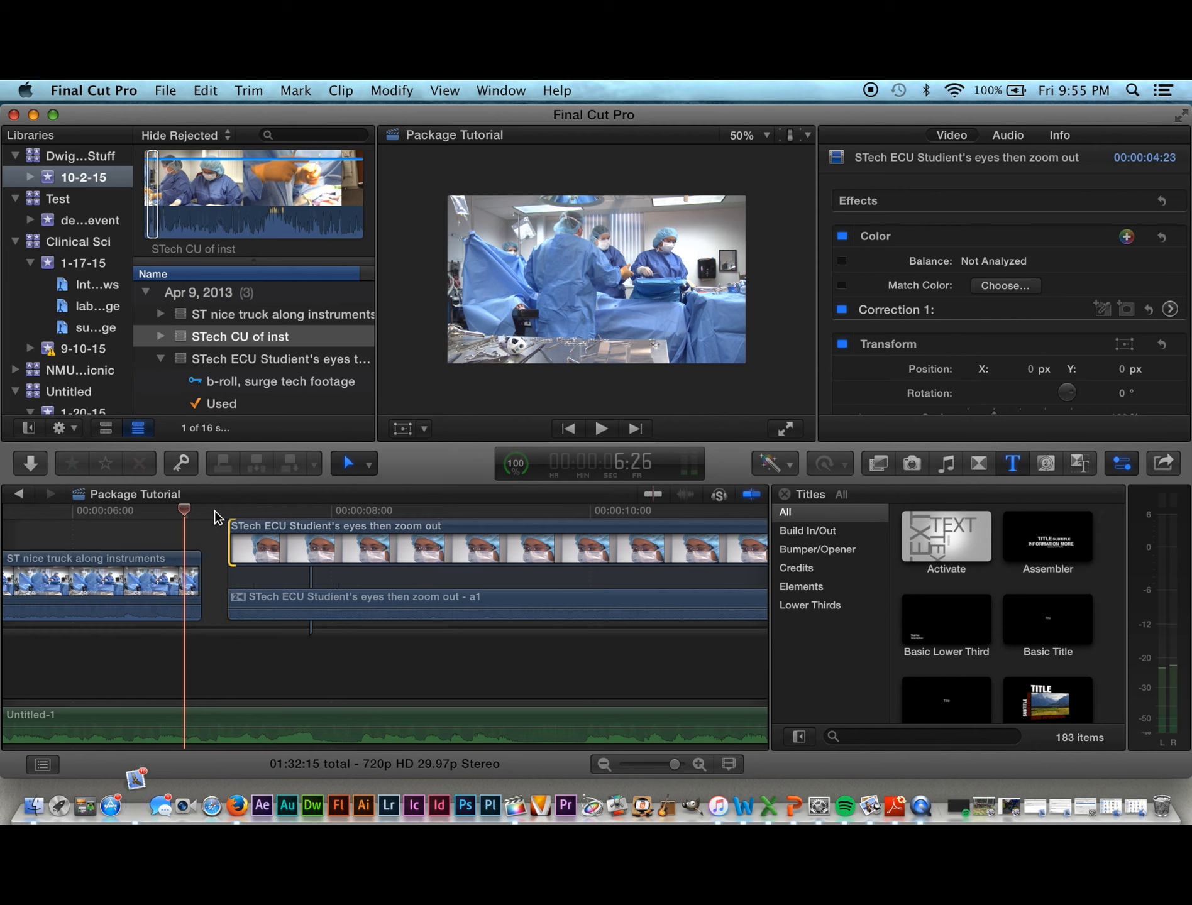
{"action": "left_click", "coordinate": [227, 587]}
{"action": "left_click", "coordinate": [272, 621]}
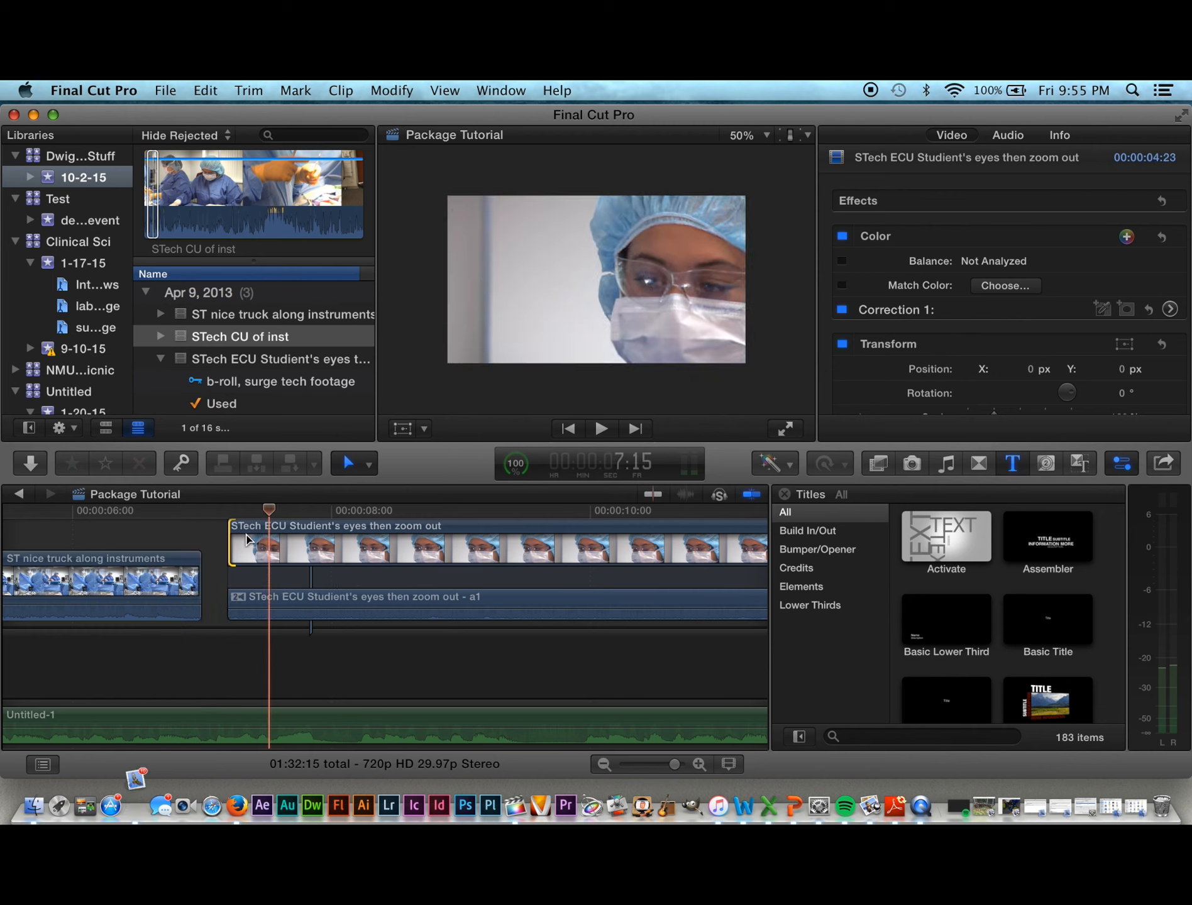
{"action": "left_click", "coordinate": [220, 563]}
{"action": "left_click", "coordinate": [279, 599]}
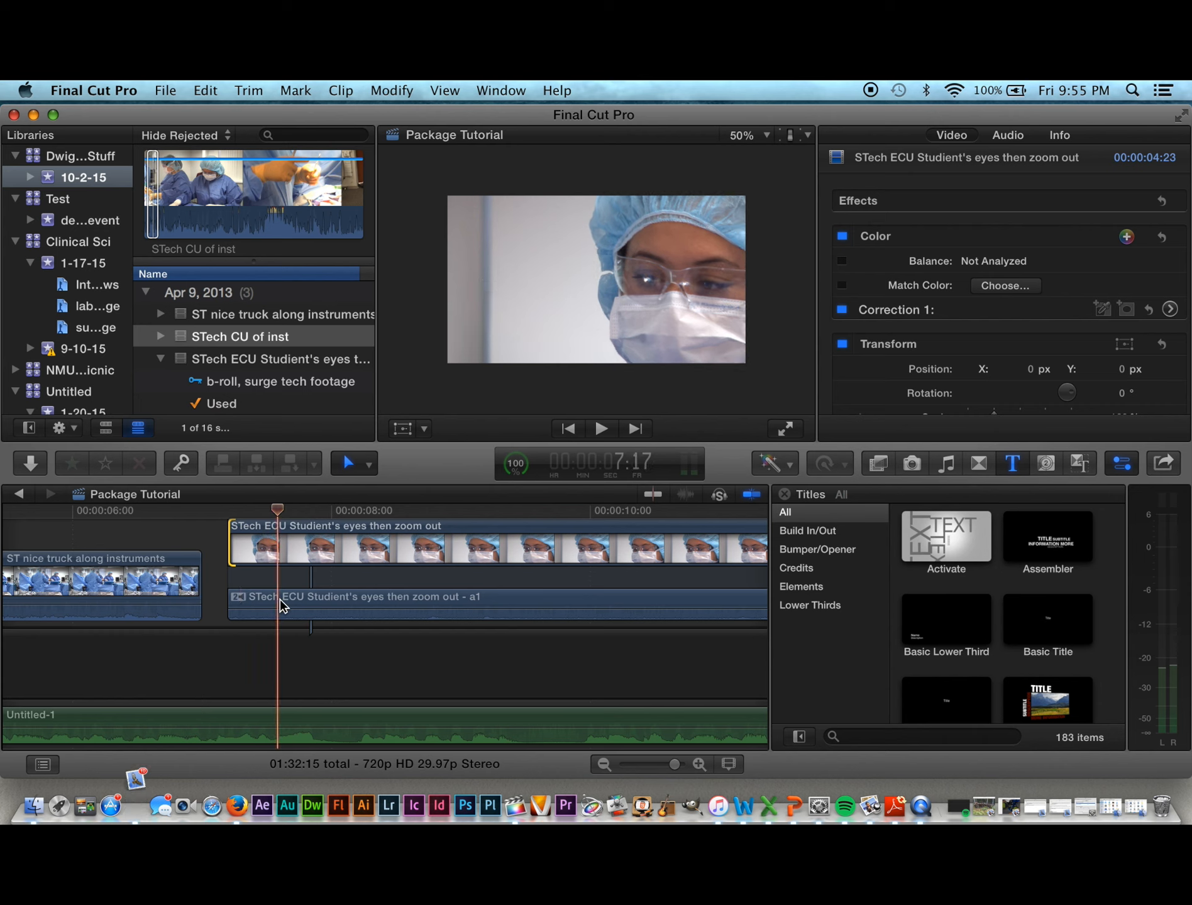
{"action": "left_click", "coordinate": [243, 528]}
{"action": "left_click_drag", "start_coordinate": [244, 528], "coordinate": [129, 525]}
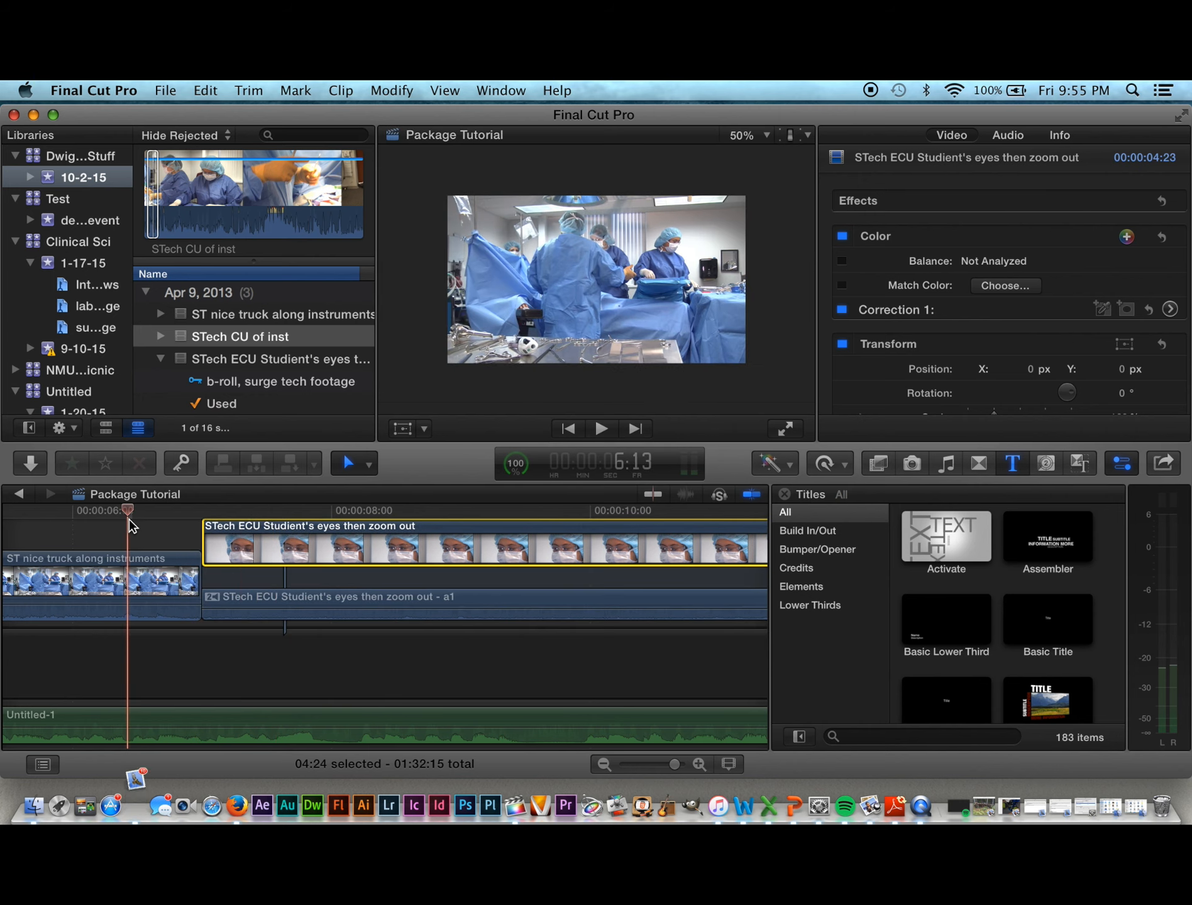
Step: Play from about 6:16 and scrub to find where the ECU clip should start
{"action": "key", "text": "space"}
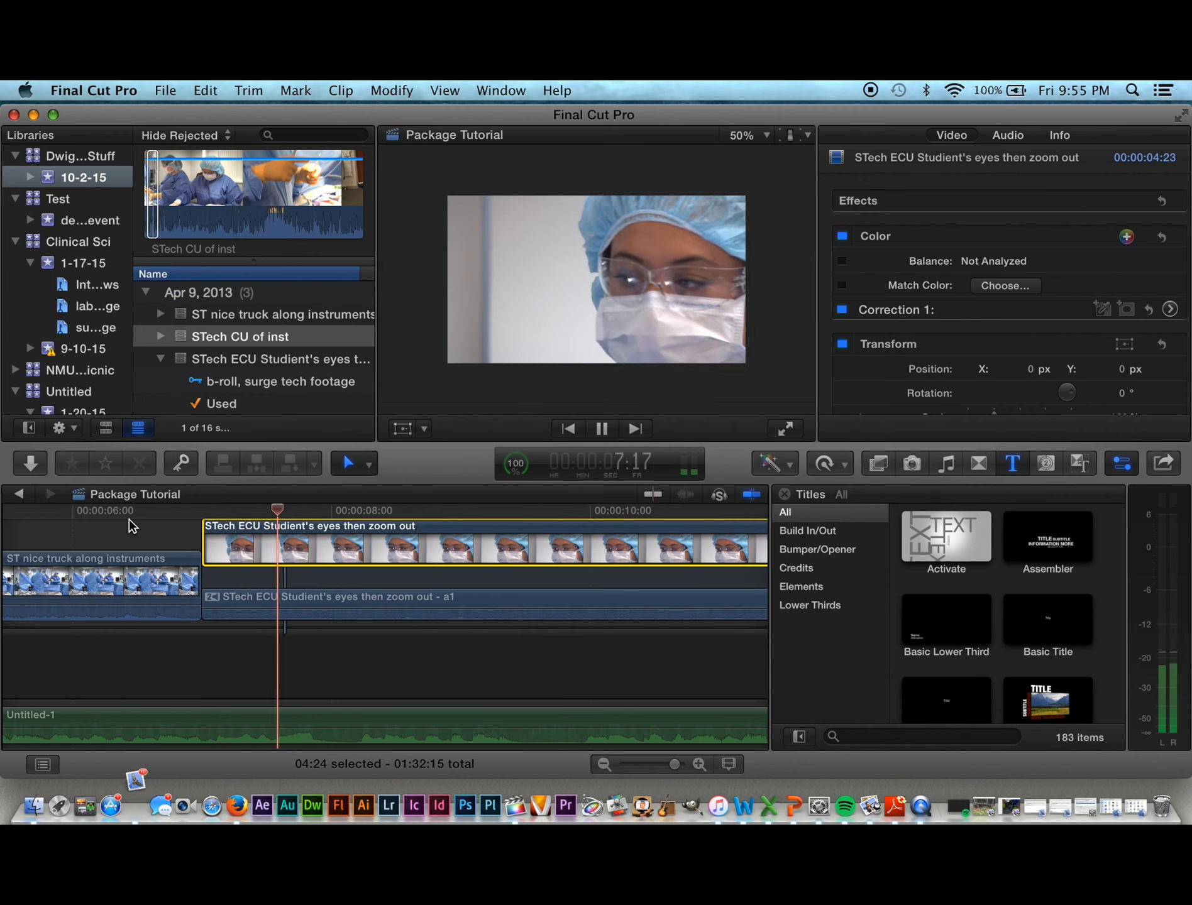
{"action": "key", "text": "space"}
{"action": "left_click_drag", "start_coordinate": [288, 515], "coordinate": [144, 515]}
{"action": "key", "text": "space"}
{"action": "key", "text": "space"}
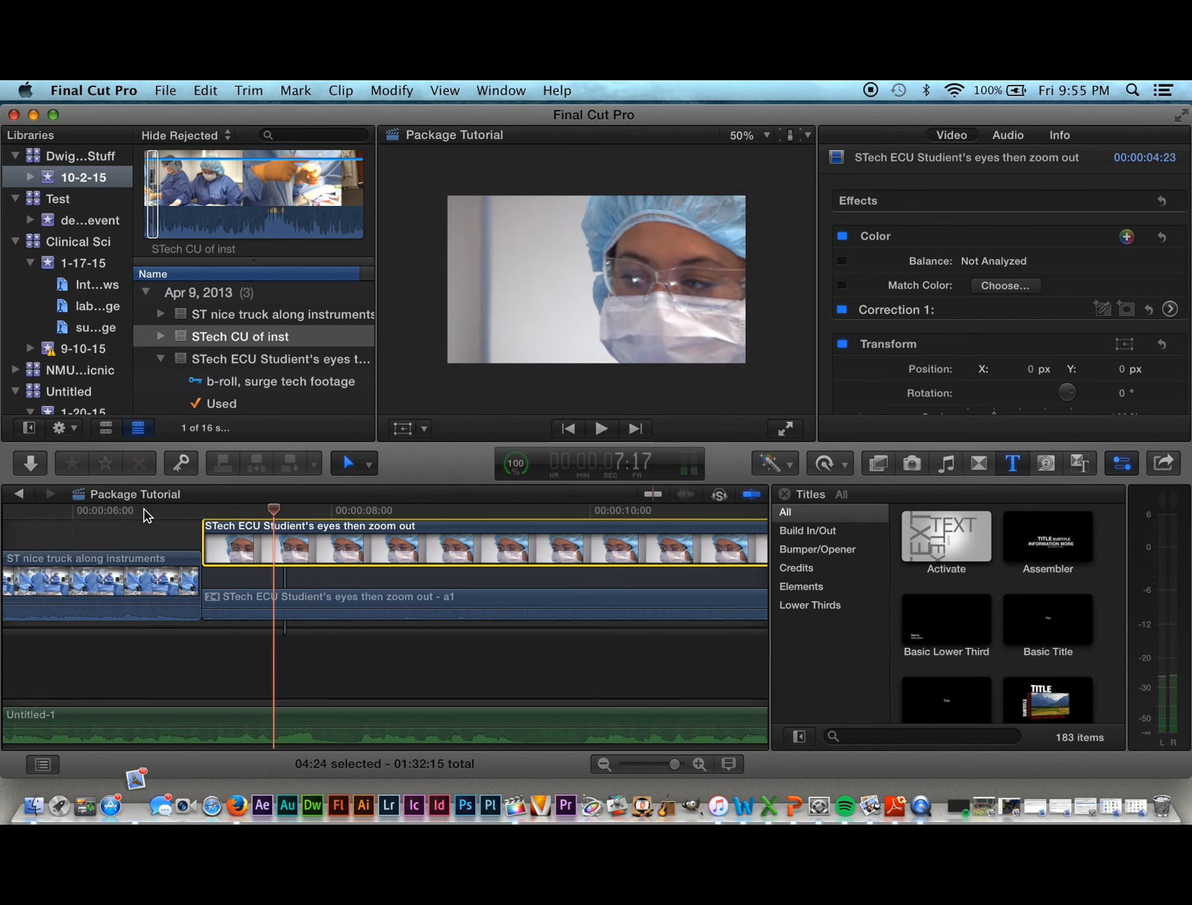
{"action": "mouse_move", "coordinate": [272, 510]}
{"action": "left_mouse_down"}
{"action": "mouse_move", "coordinate": [154, 510]}
{"action": "mouse_move", "coordinate": [340, 511]}
{"action": "mouse_move", "coordinate": [261, 508]}
{"action": "mouse_move", "coordinate": [209, 528]}
{"action": "mouse_move", "coordinate": [265, 527]}
{"action": "left_mouse_up"}
Step: Trim 13 frames off the ECU clip's start, slide it against the truck clip, and replay the cut
{"action": "left_click_drag", "start_coordinate": [208, 597], "coordinate": [263, 597]}
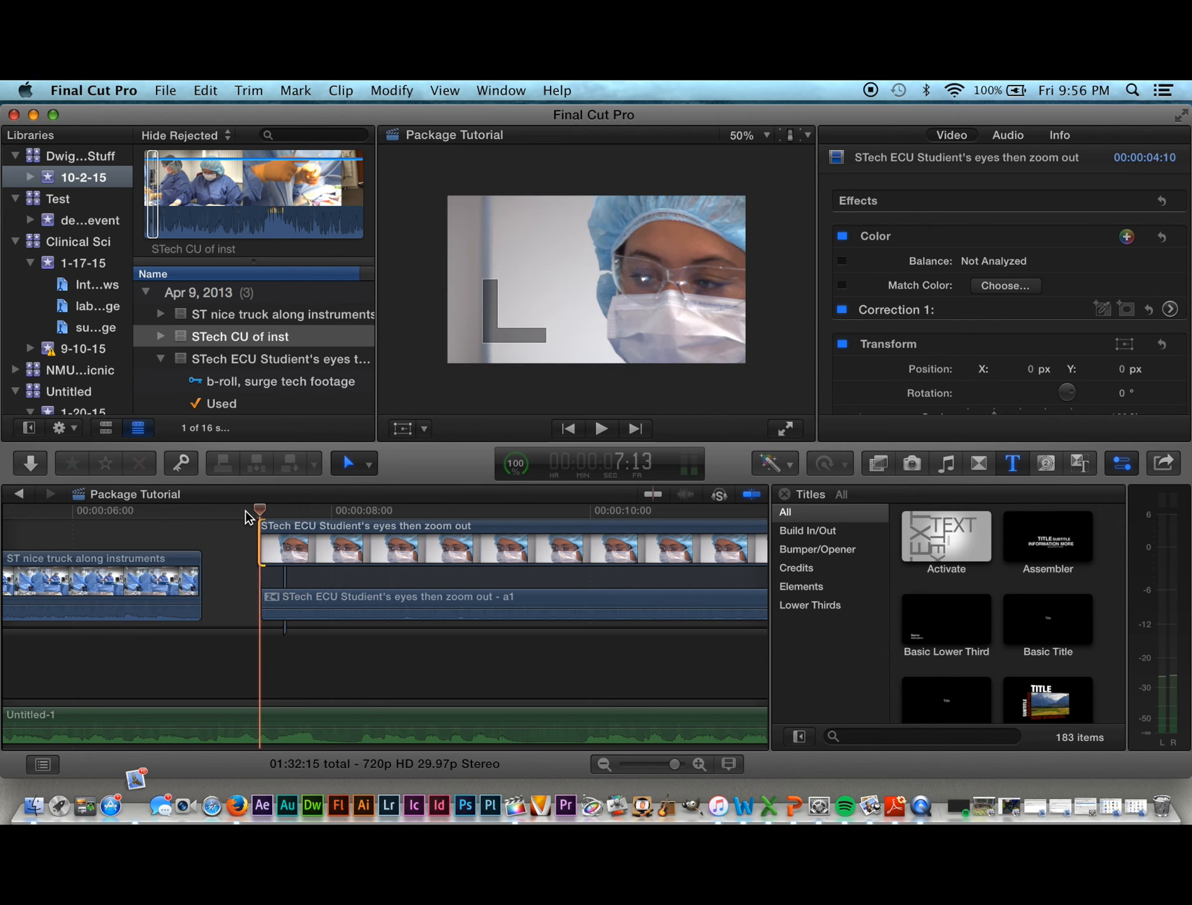
{"action": "left_click", "coordinate": [310, 569]}
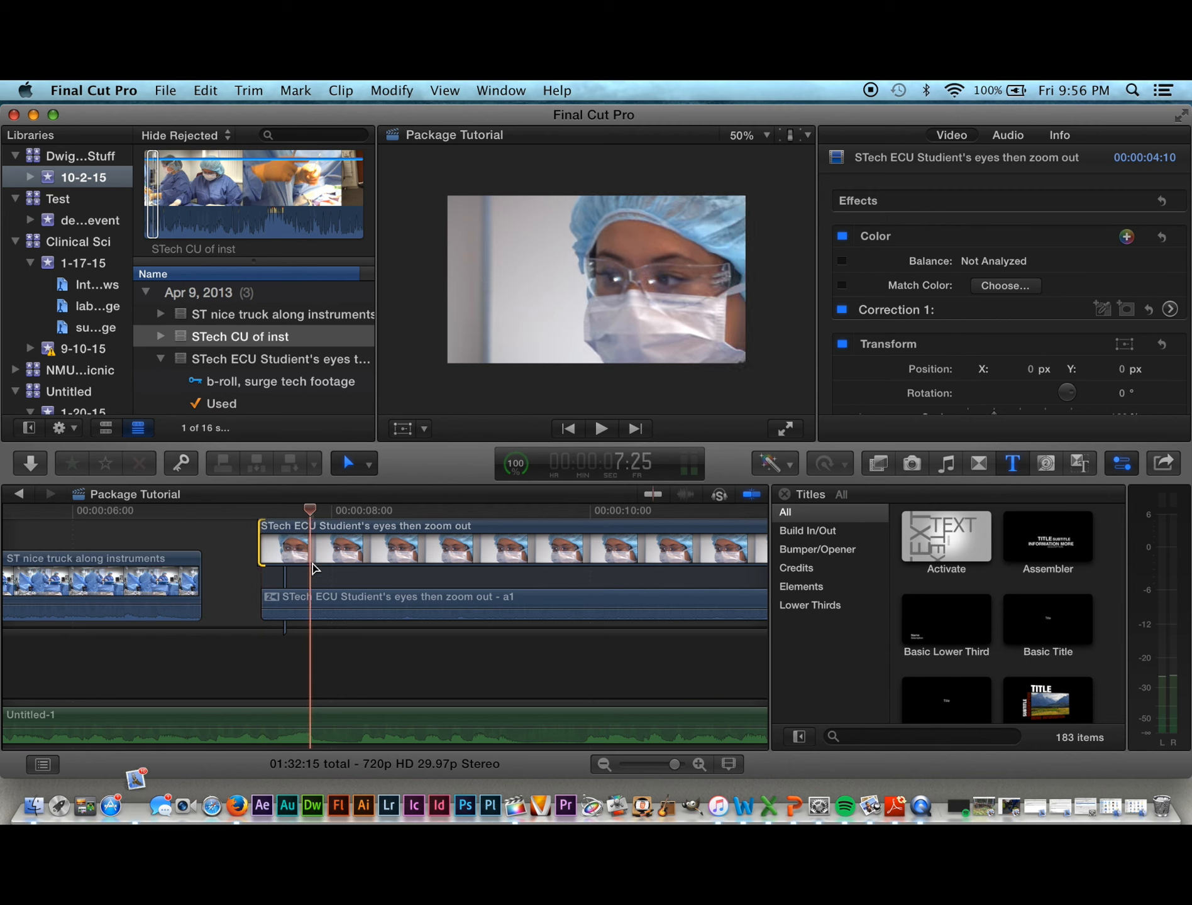
{"action": "left_click_drag", "start_coordinate": [290, 525], "coordinate": [115, 519]}
{"action": "key", "text": "space"}
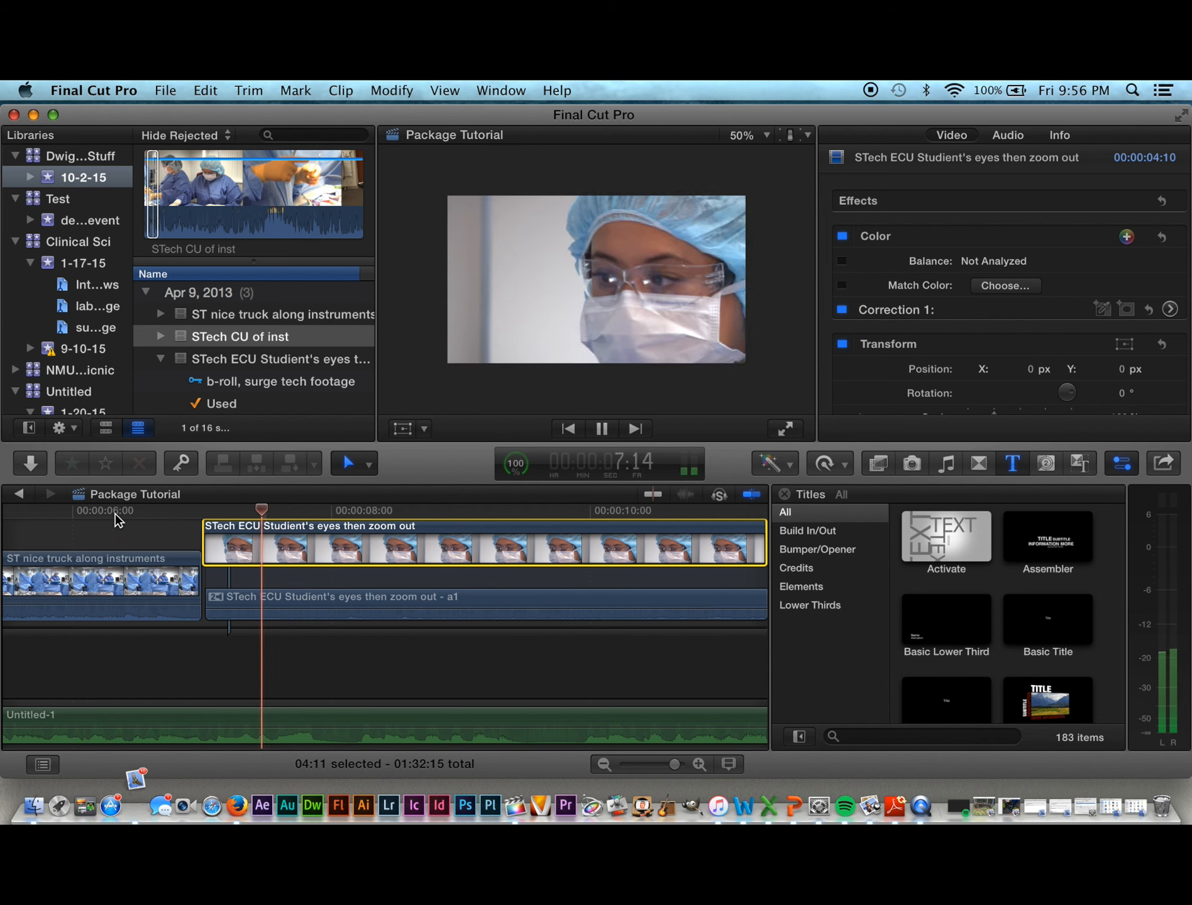
{"action": "key", "text": "space"}
{"action": "left_click_drag", "start_coordinate": [270, 512], "coordinate": [127, 512]}
{"action": "key", "text": "space"}
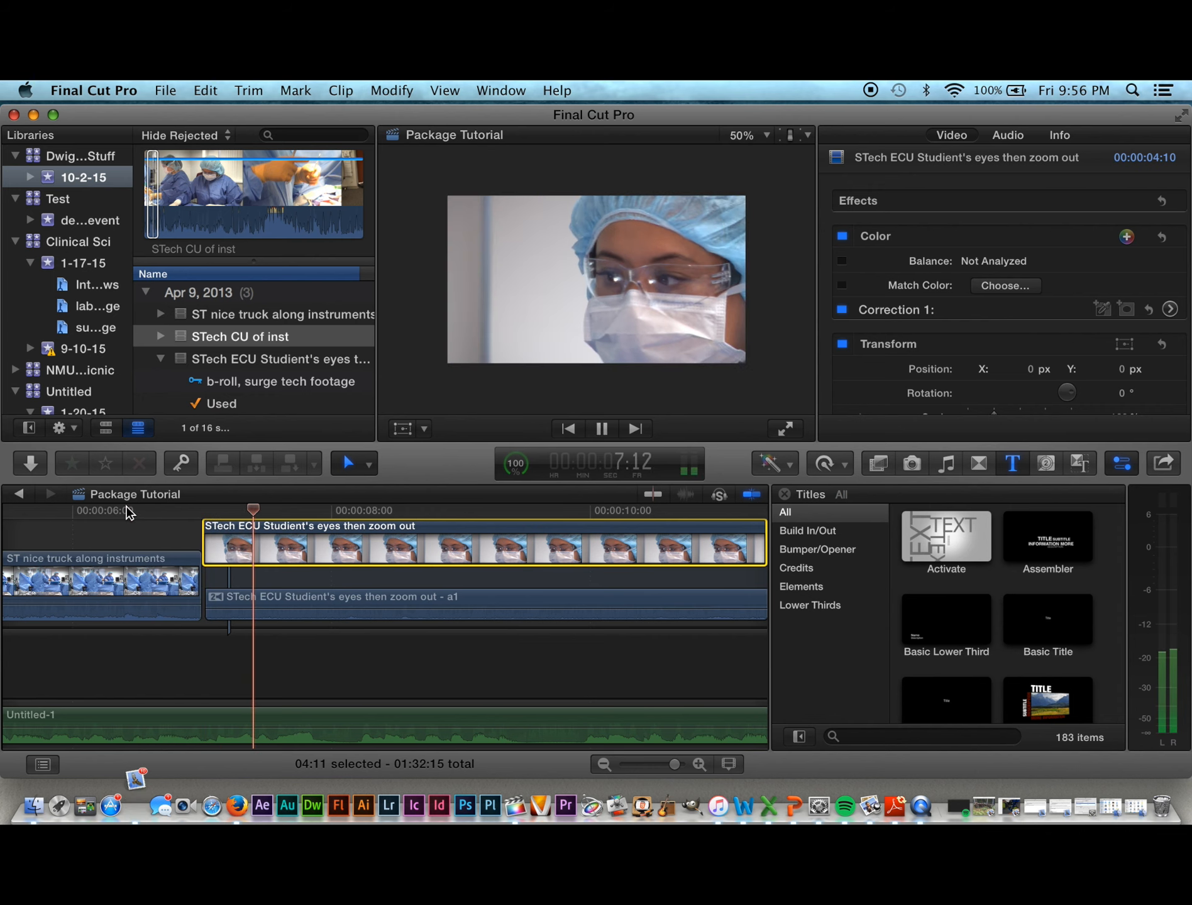
{"action": "key", "text": "space"}
{"action": "key", "text": "space"}
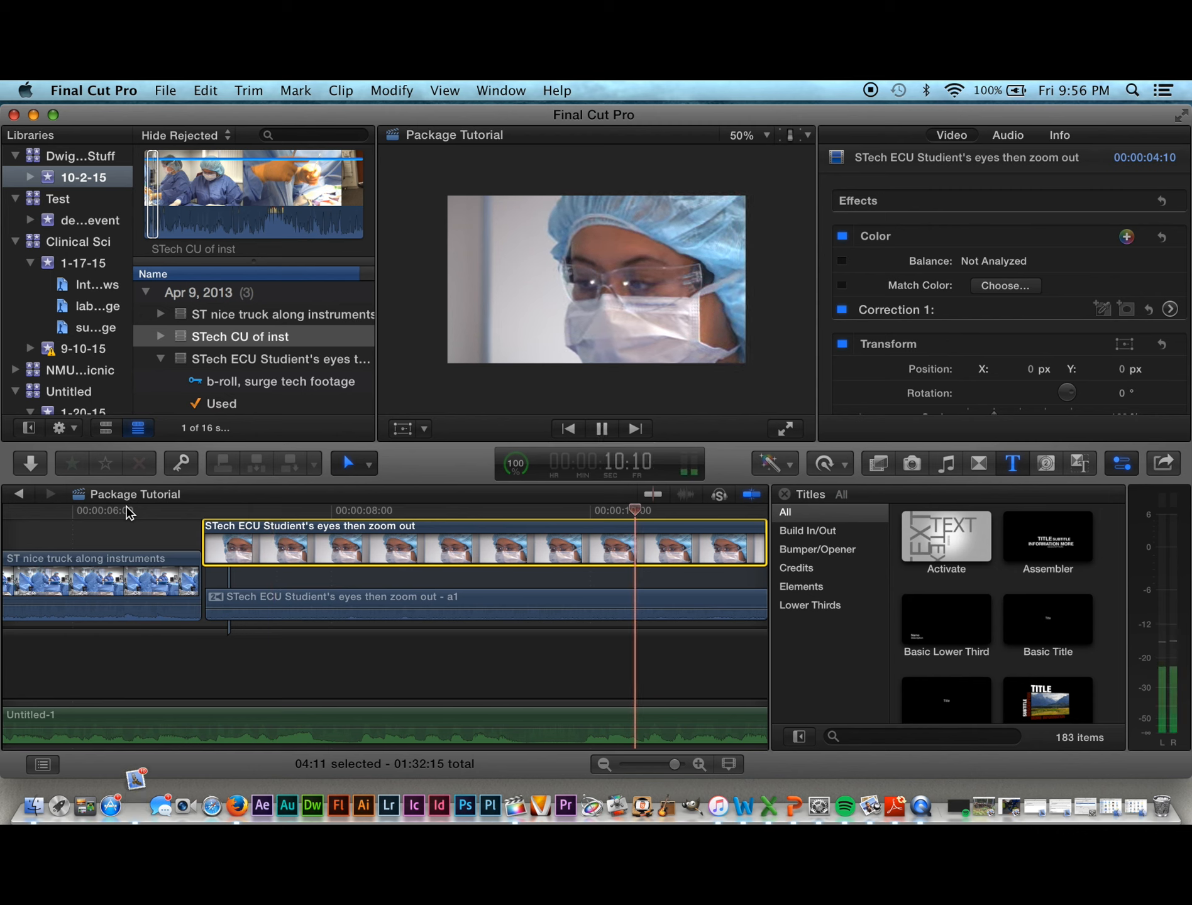
{"action": "key", "text": "space"}
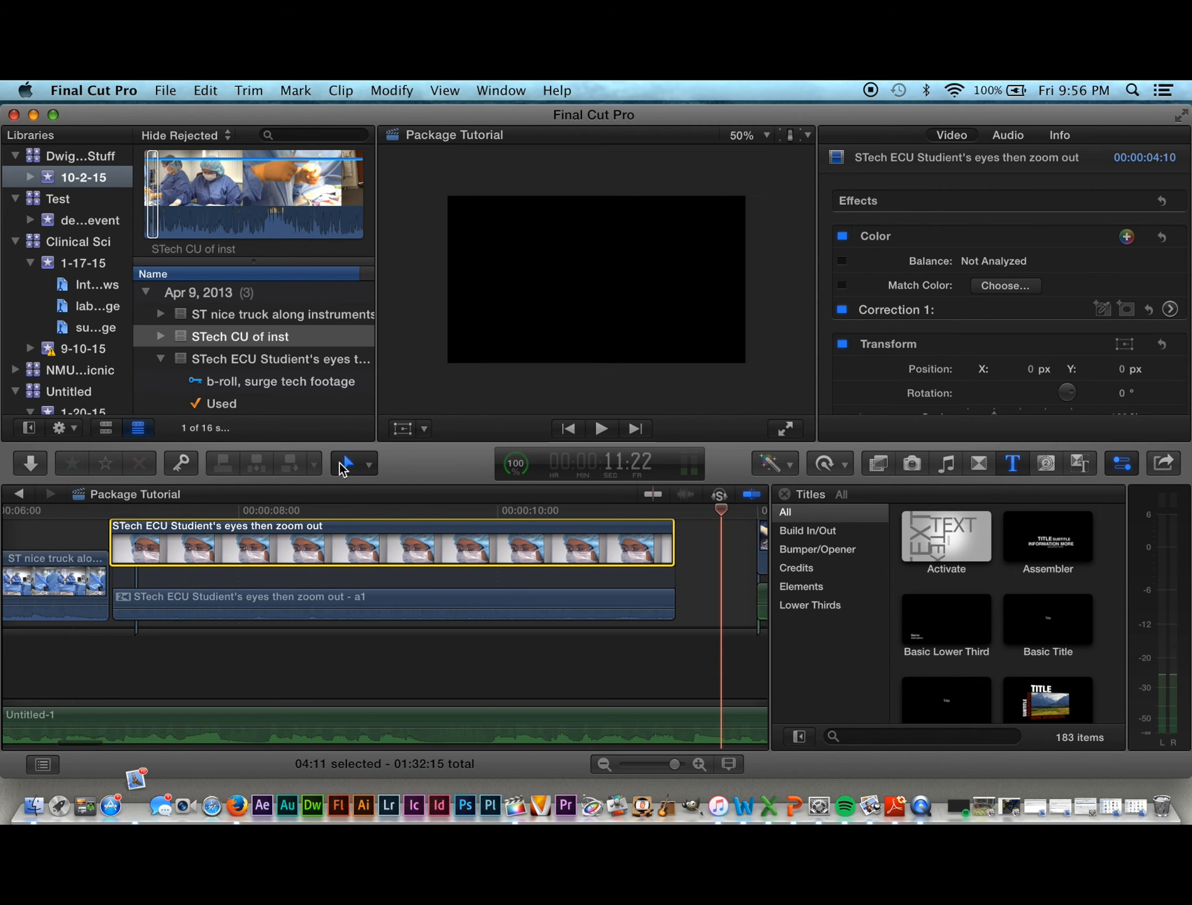
Step: Append STech CU of inst after the ECU clip and play it back from 12:06
{"action": "key", "text": "e"}
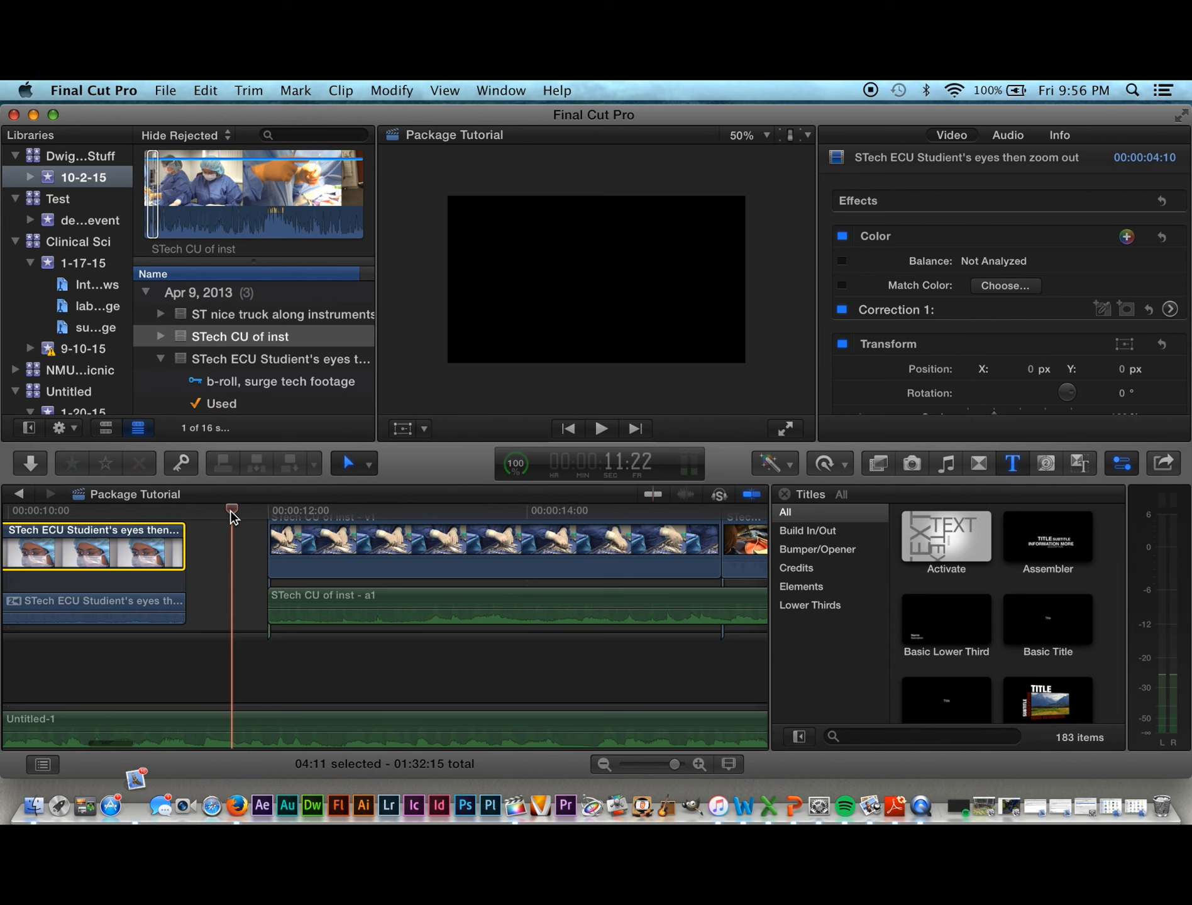
{"action": "left_click_drag", "start_coordinate": [232, 511], "coordinate": [362, 525]}
{"action": "key", "text": "space"}
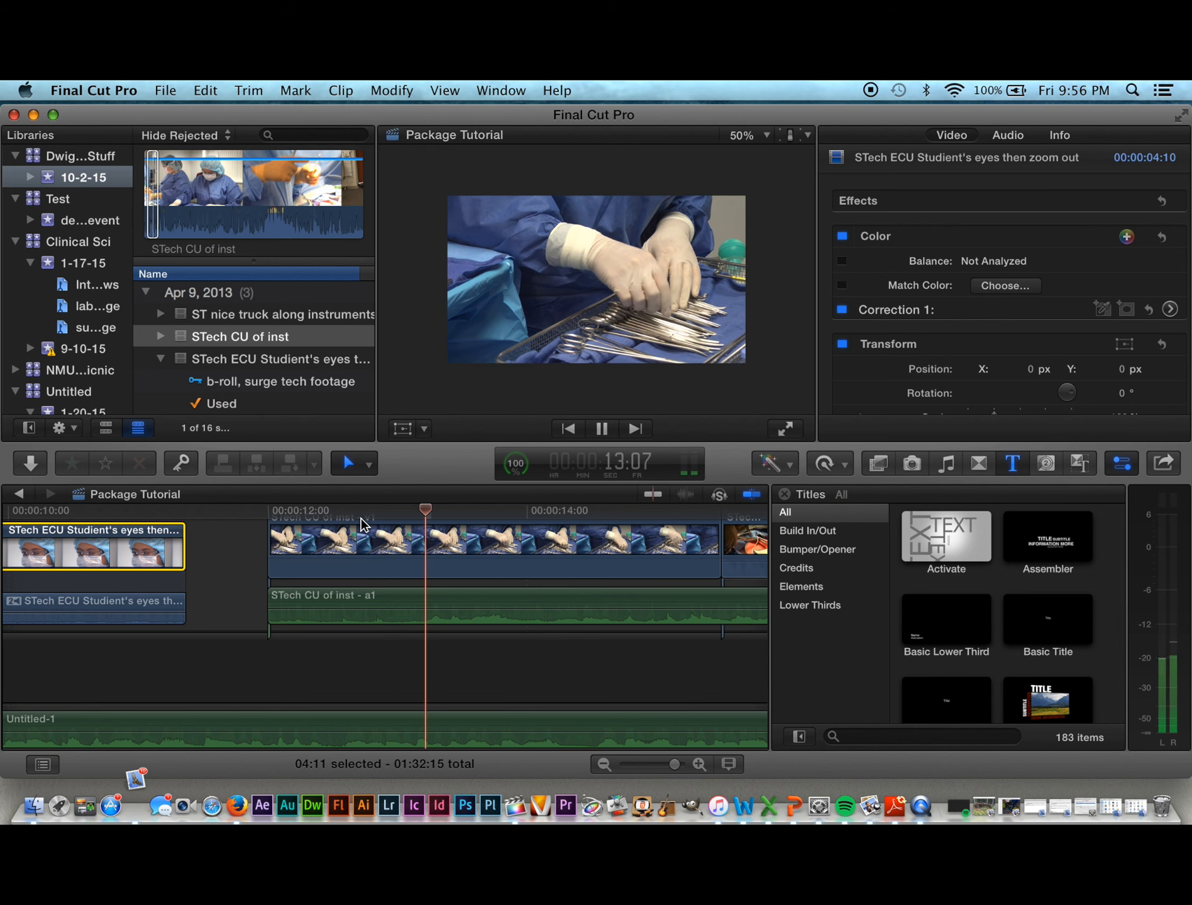
{"action": "key", "text": "space"}
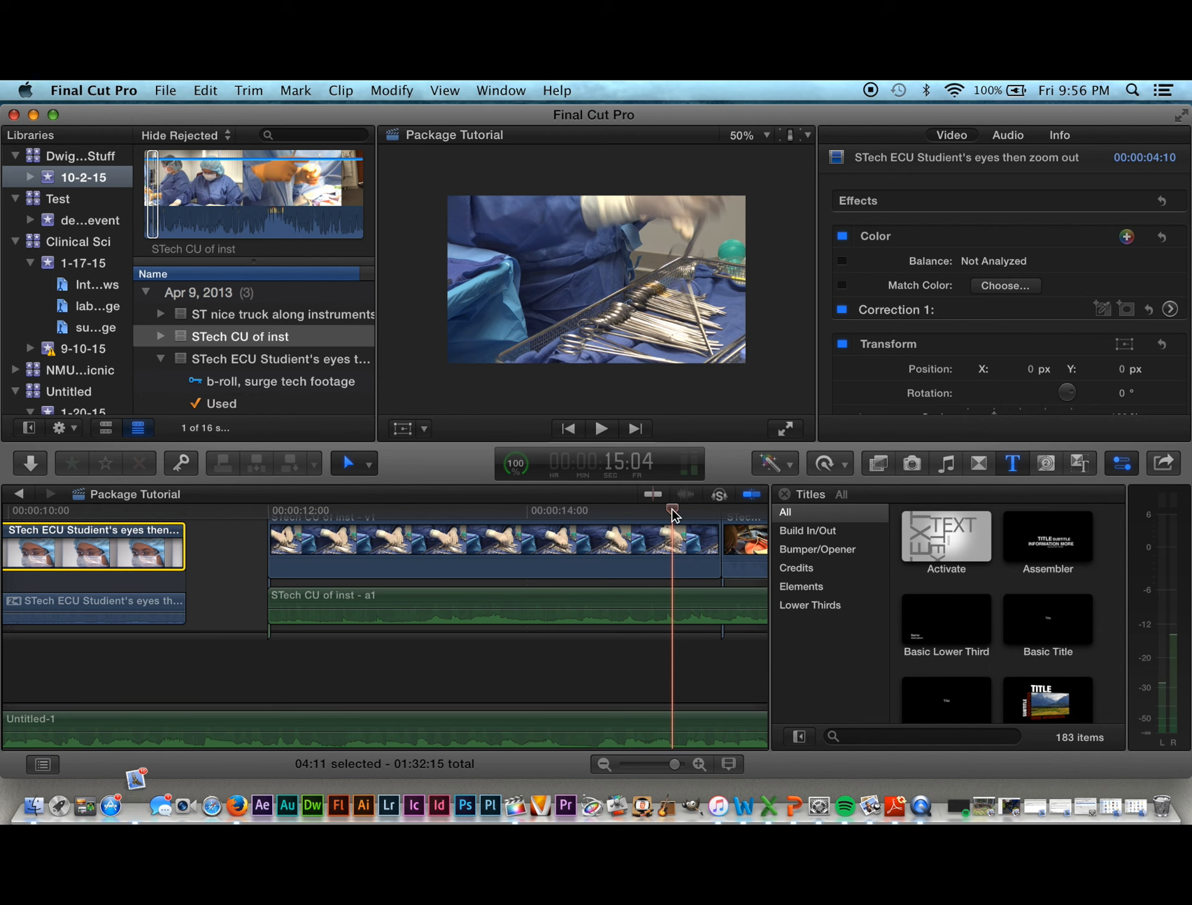
{"action": "left_click_drag", "start_coordinate": [673, 514], "coordinate": [294, 507]}
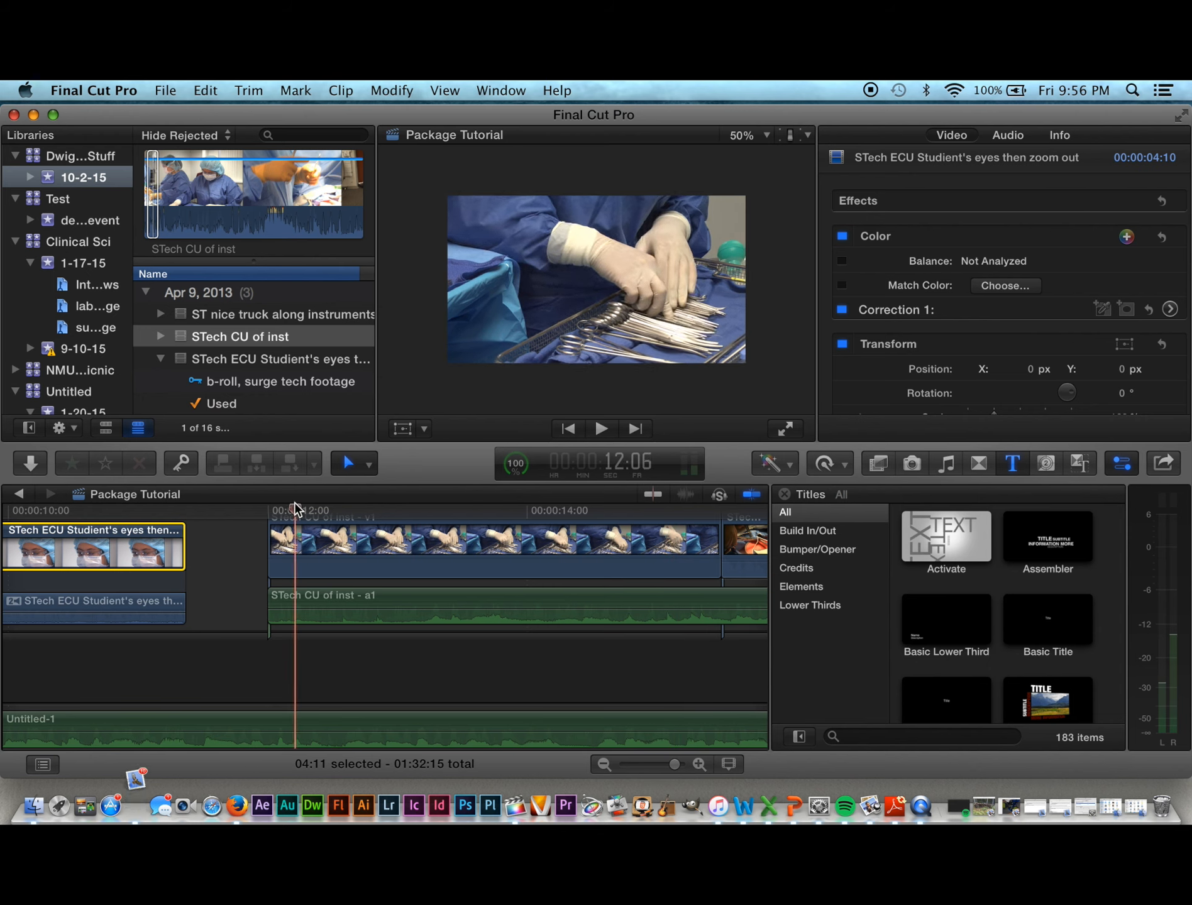
{"action": "key", "text": "space"}
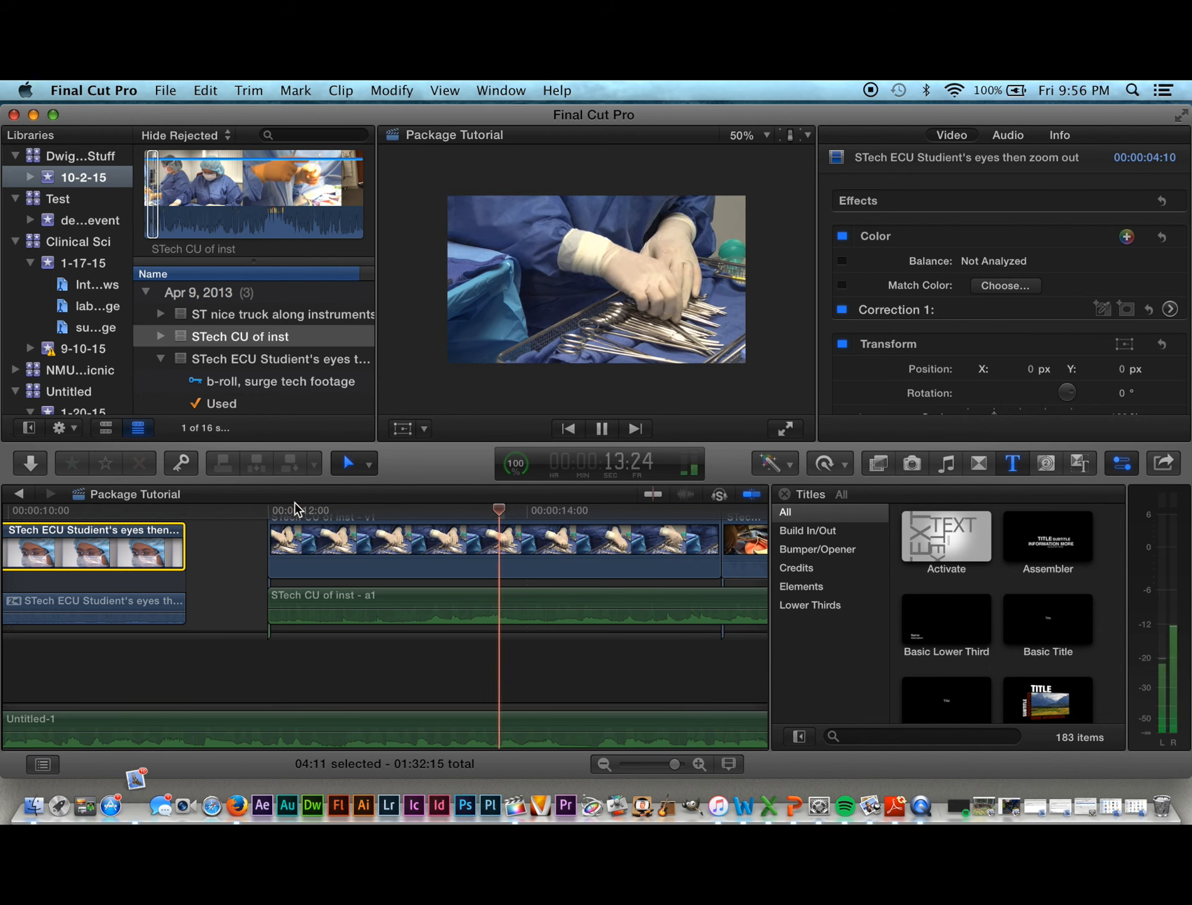
{"action": "key", "text": "space"}
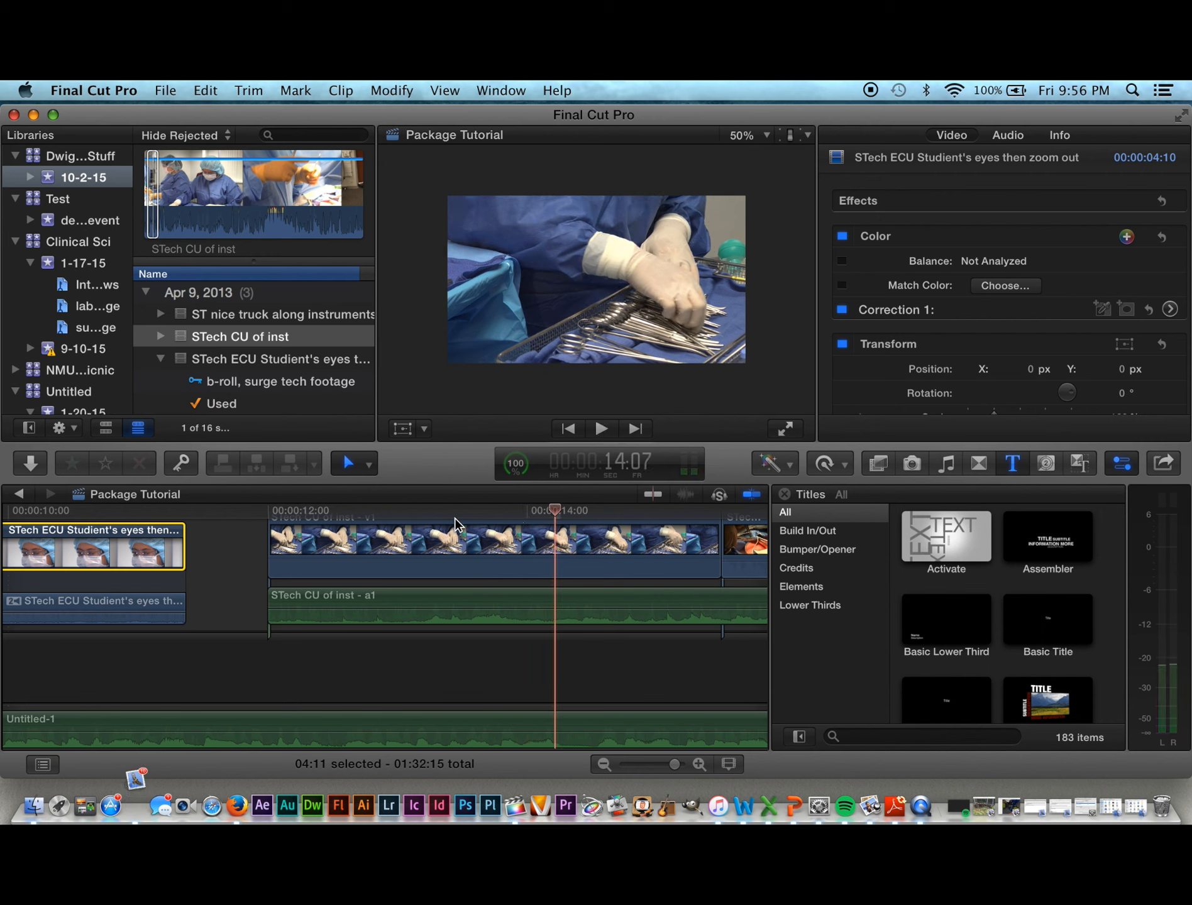
Step: Slide the STech CU of inst clip and audio left against the ECU clip, then replay from 11:13
{"action": "mouse_move", "coordinate": [402, 570]}
{"action": "left_mouse_down"}
{"action": "mouse_move", "coordinate": [359, 566]}
{"action": "mouse_move", "coordinate": [448, 564]}
{"action": "mouse_move", "coordinate": [407, 570]}
{"action": "left_mouse_up"}
{"action": "left_click", "coordinate": [345, 615]}
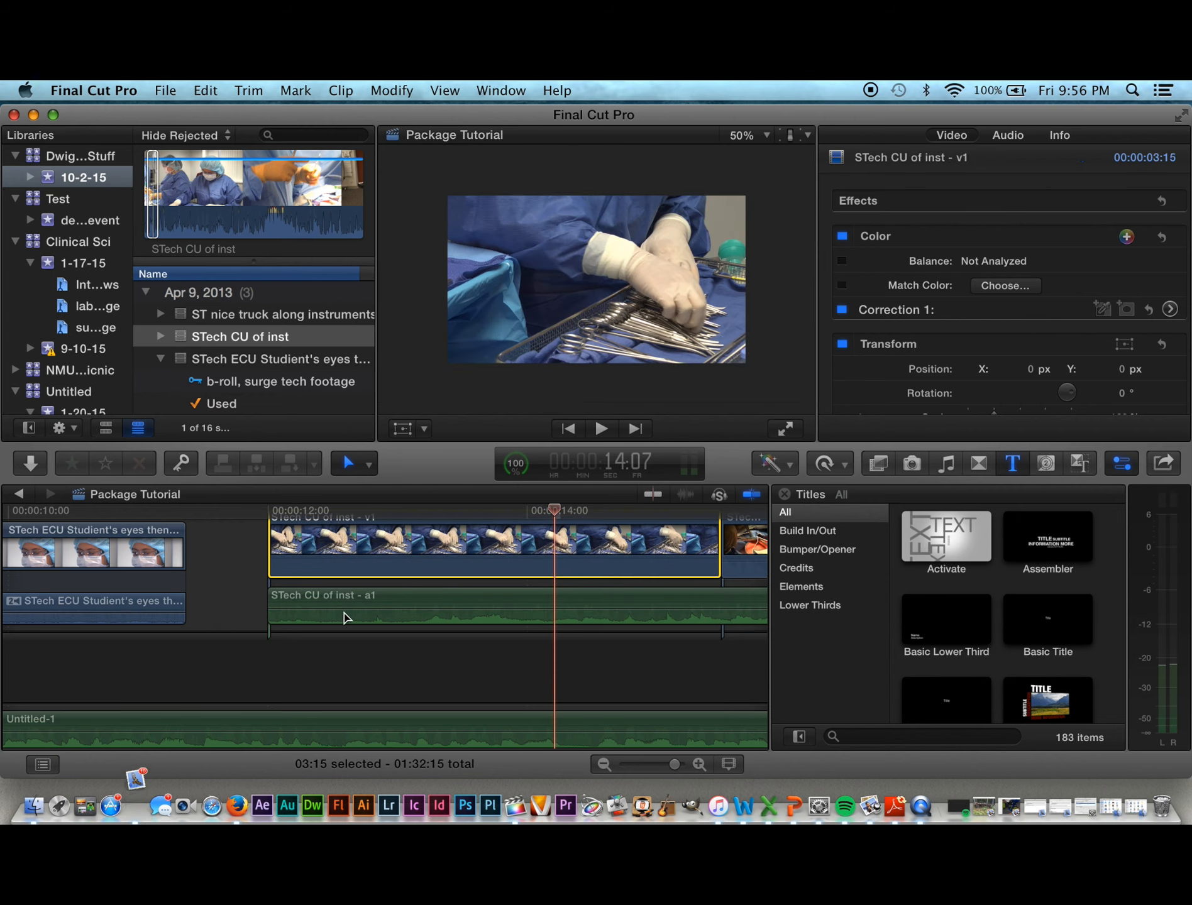
{"action": "left_click_drag", "start_coordinate": [335, 570], "coordinate": [250, 576]}
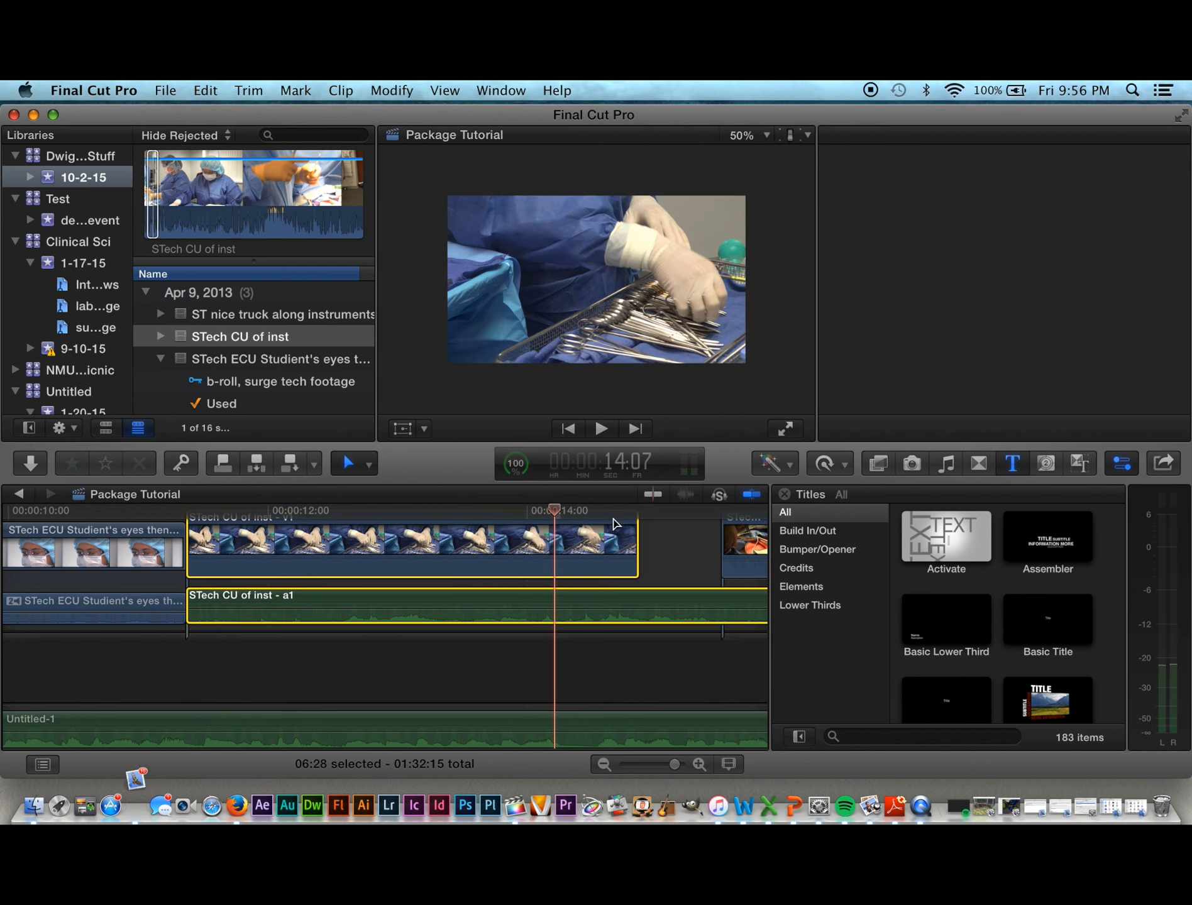
{"action": "left_click_drag", "start_coordinate": [240, 512], "coordinate": [184, 525]}
{"action": "key", "text": "space"}
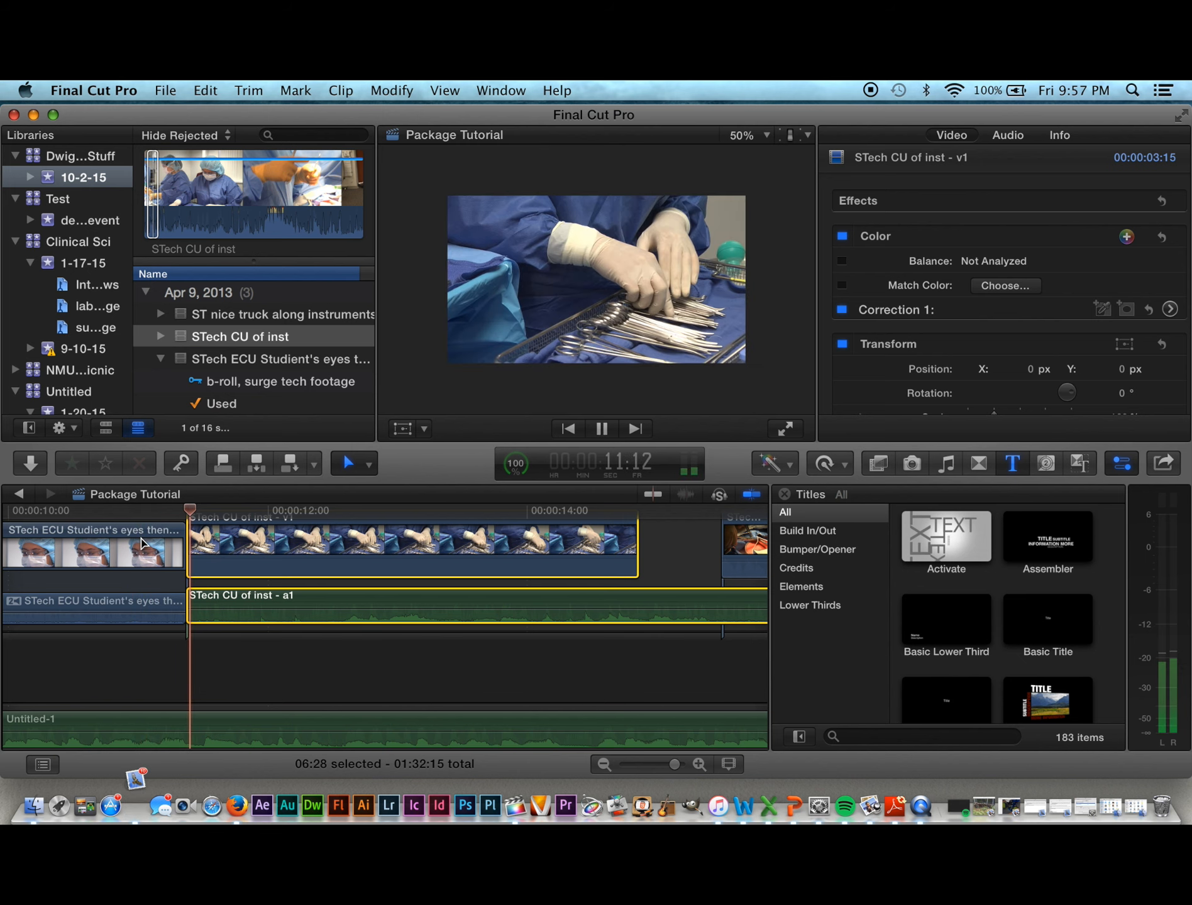
{"action": "key", "text": "space"}
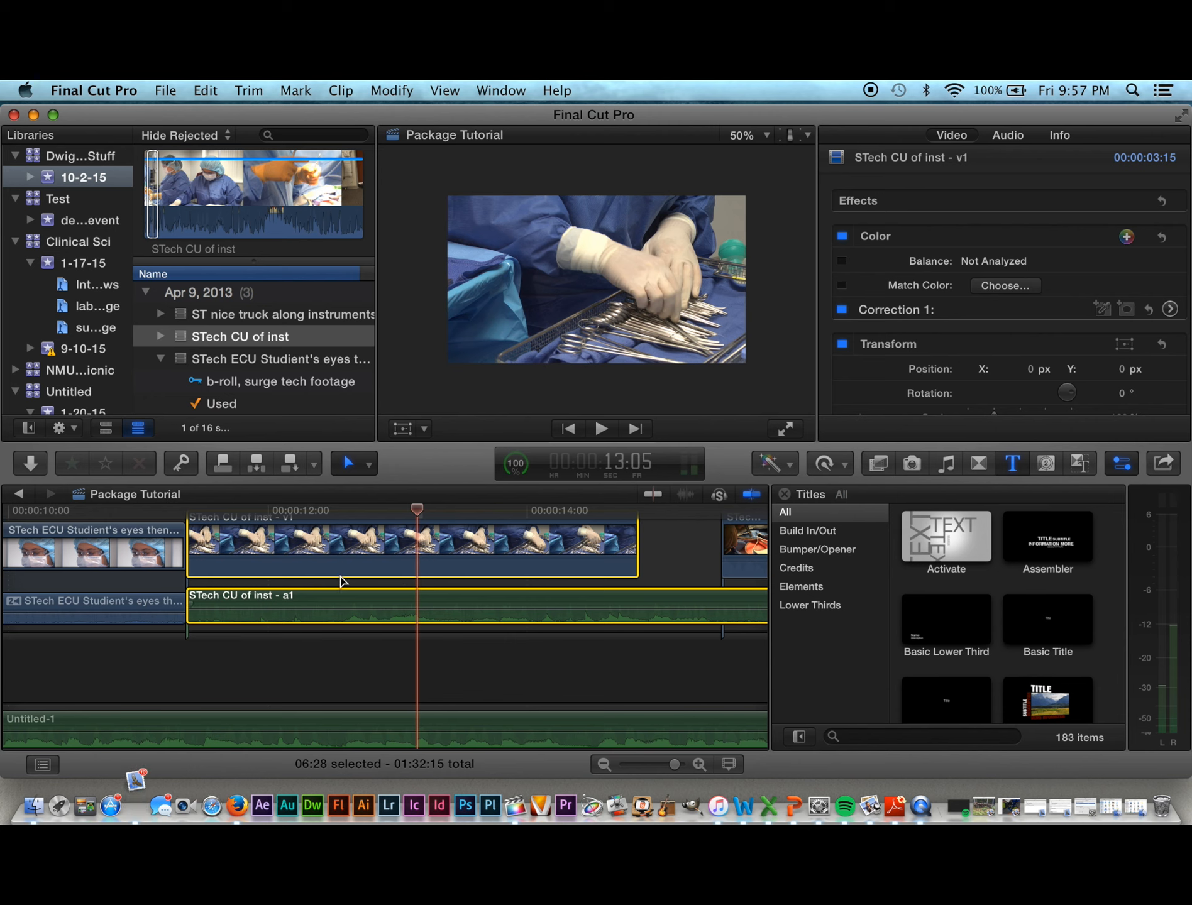
{"action": "left_click", "coordinate": [340, 91]}
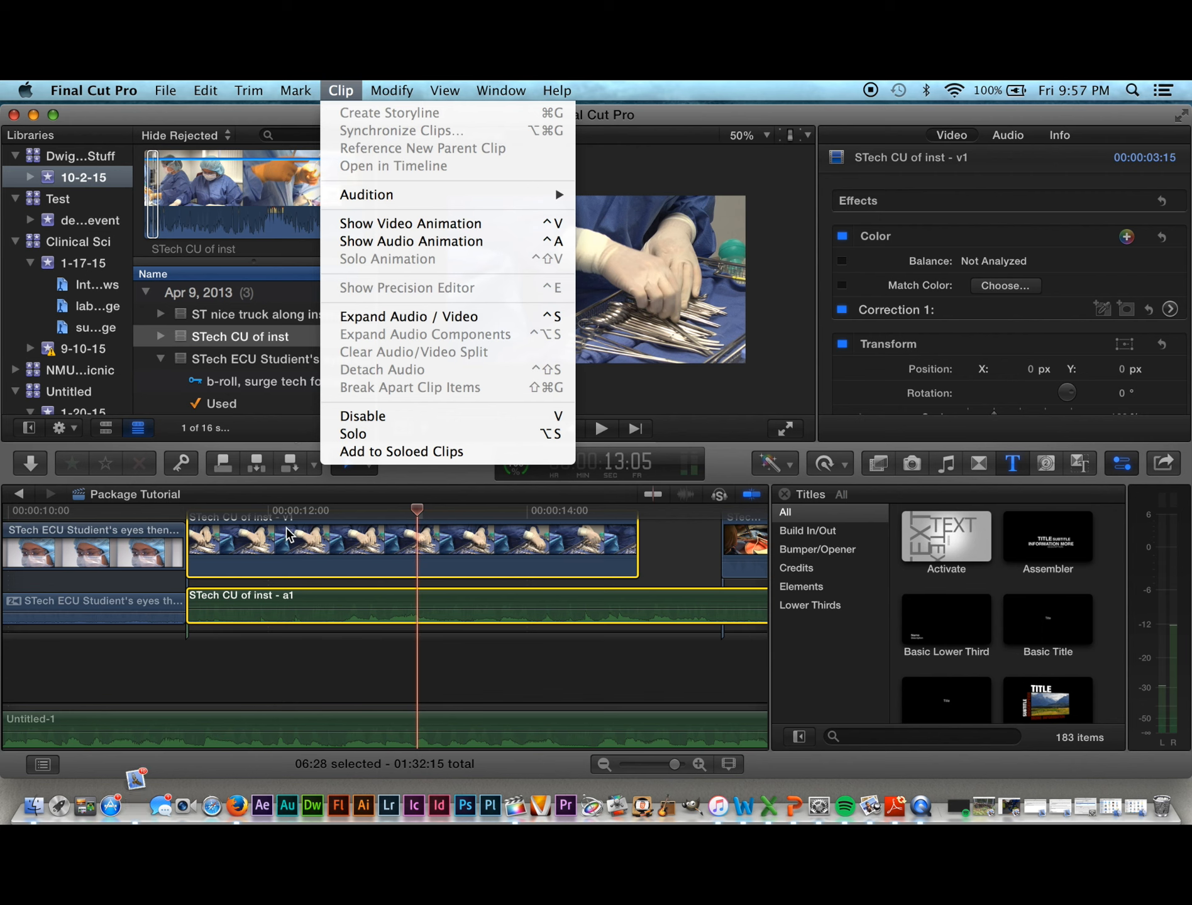
{"action": "left_click", "coordinate": [286, 564]}
{"action": "left_click", "coordinate": [341, 92]}
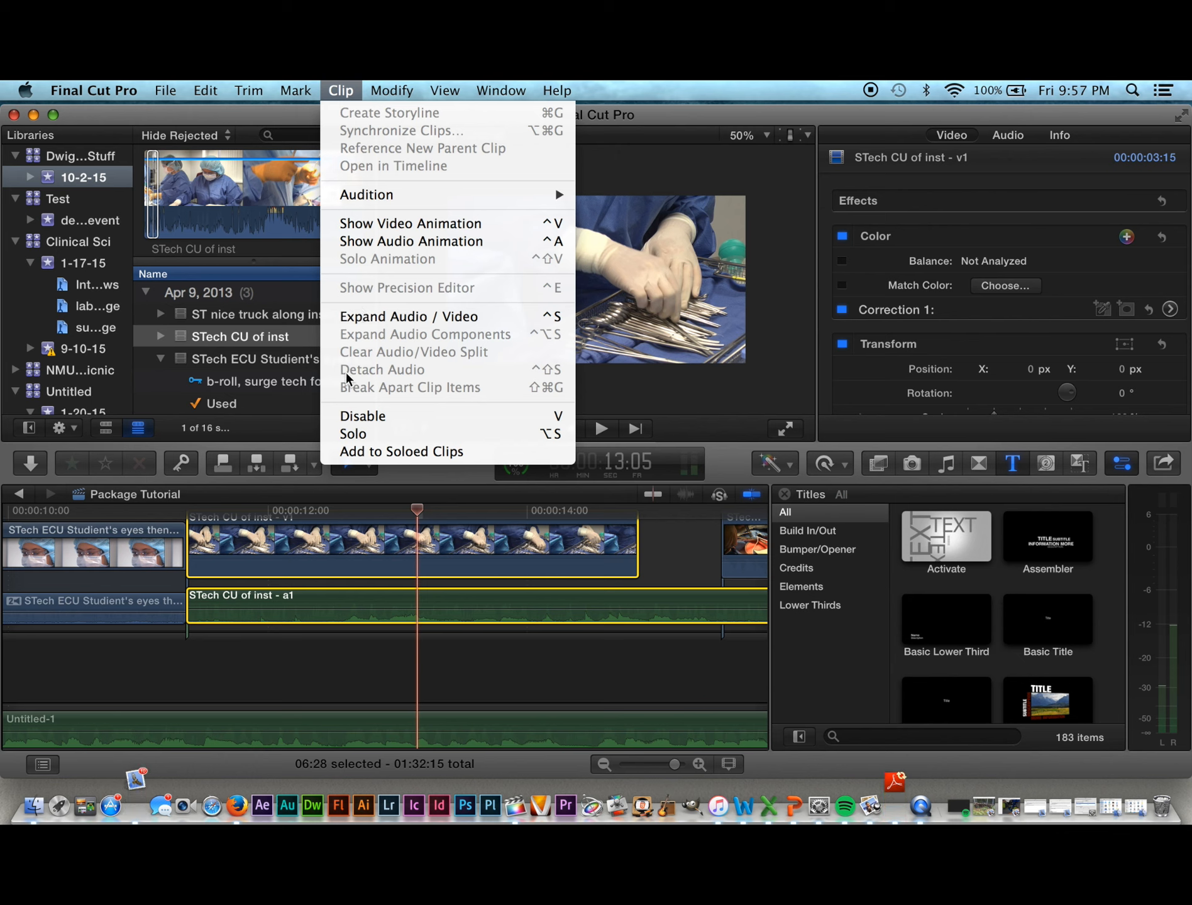
{"action": "left_click", "coordinate": [735, 567]}
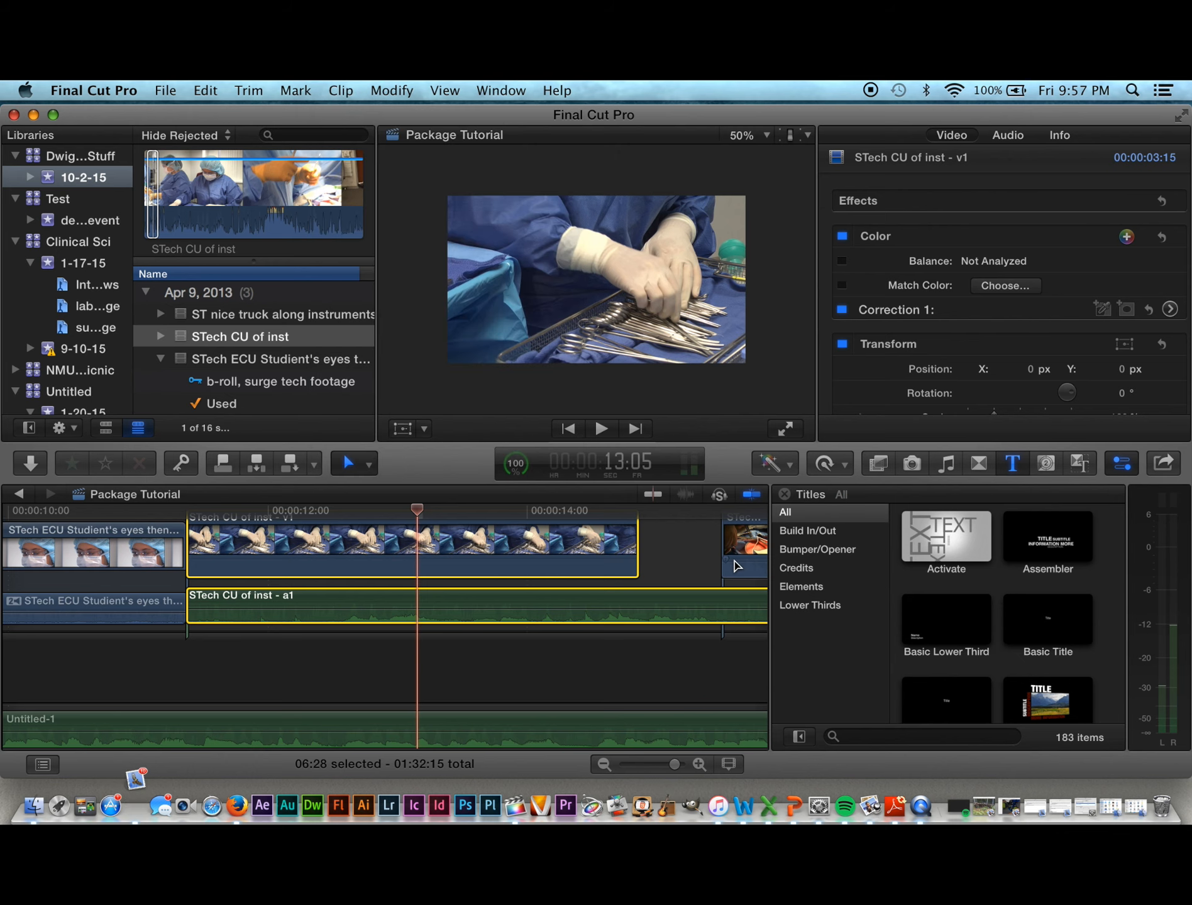
{"action": "left_click", "coordinate": [740, 575]}
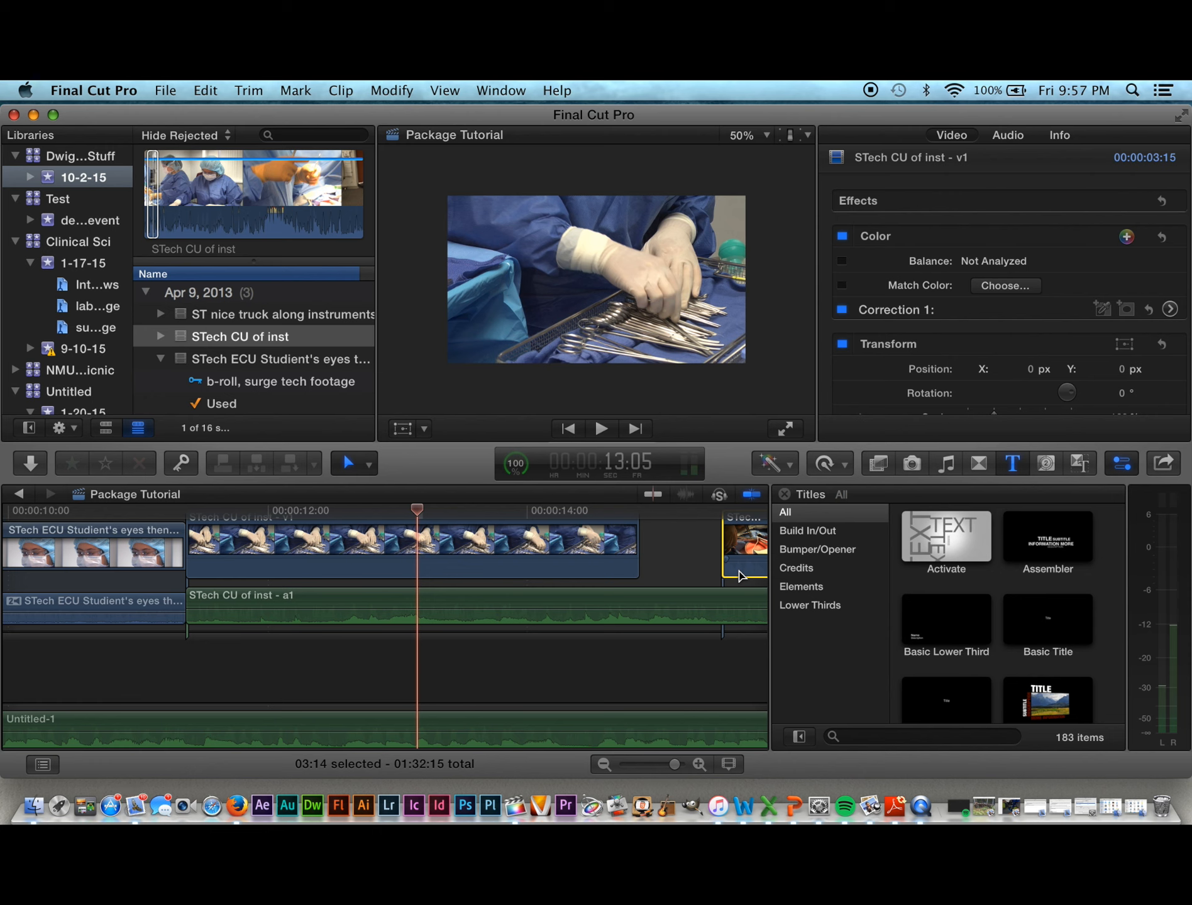
{"action": "left_click", "coordinate": [341, 92]}
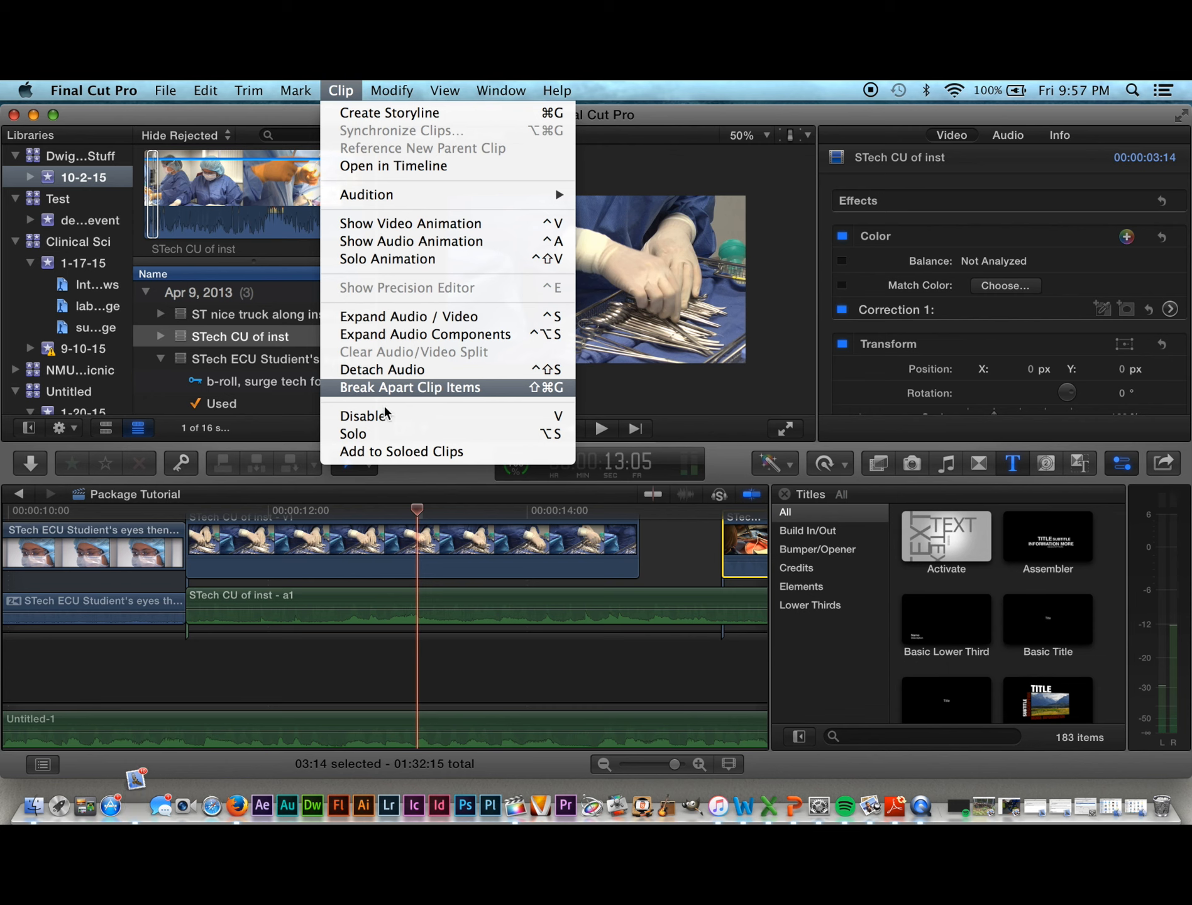
{"action": "left_click", "coordinate": [585, 559]}
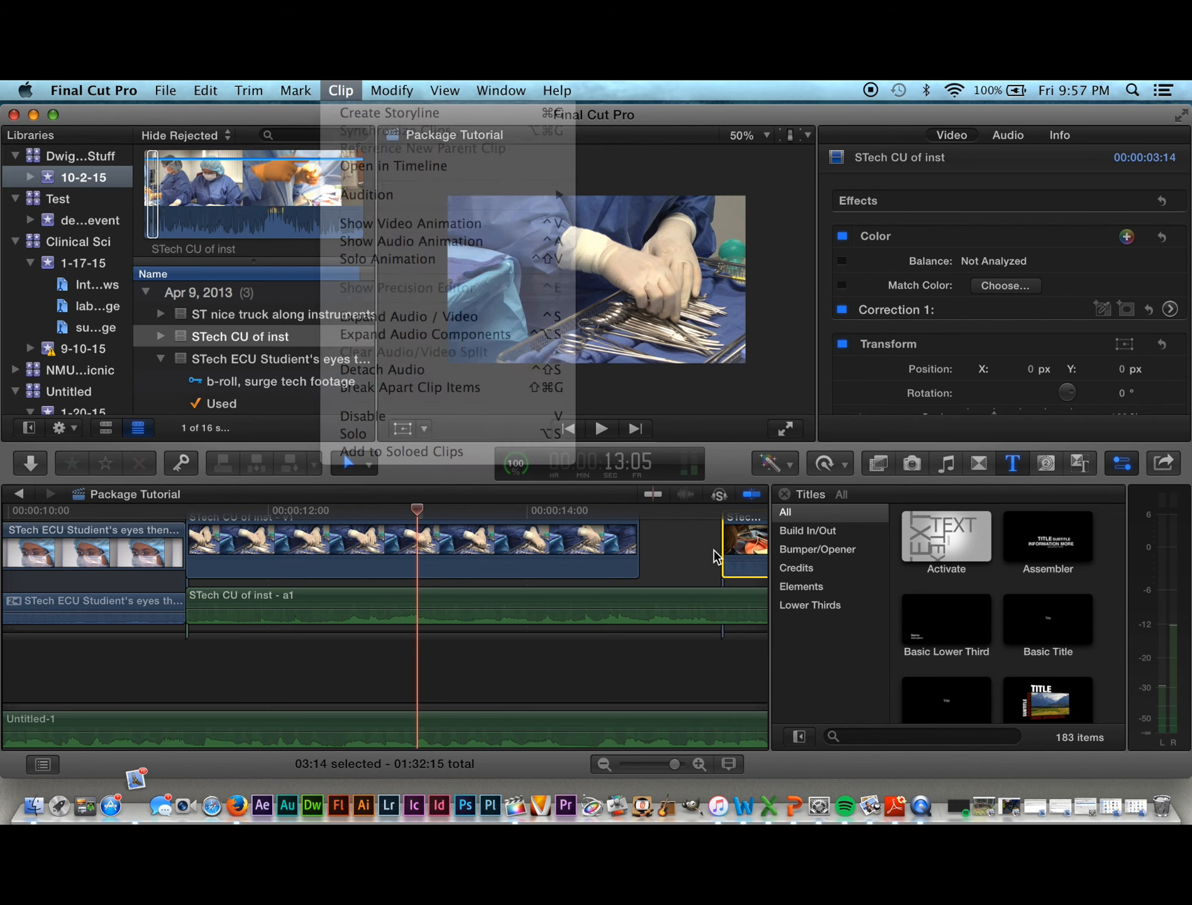
{"action": "left_click", "coordinate": [669, 545]}
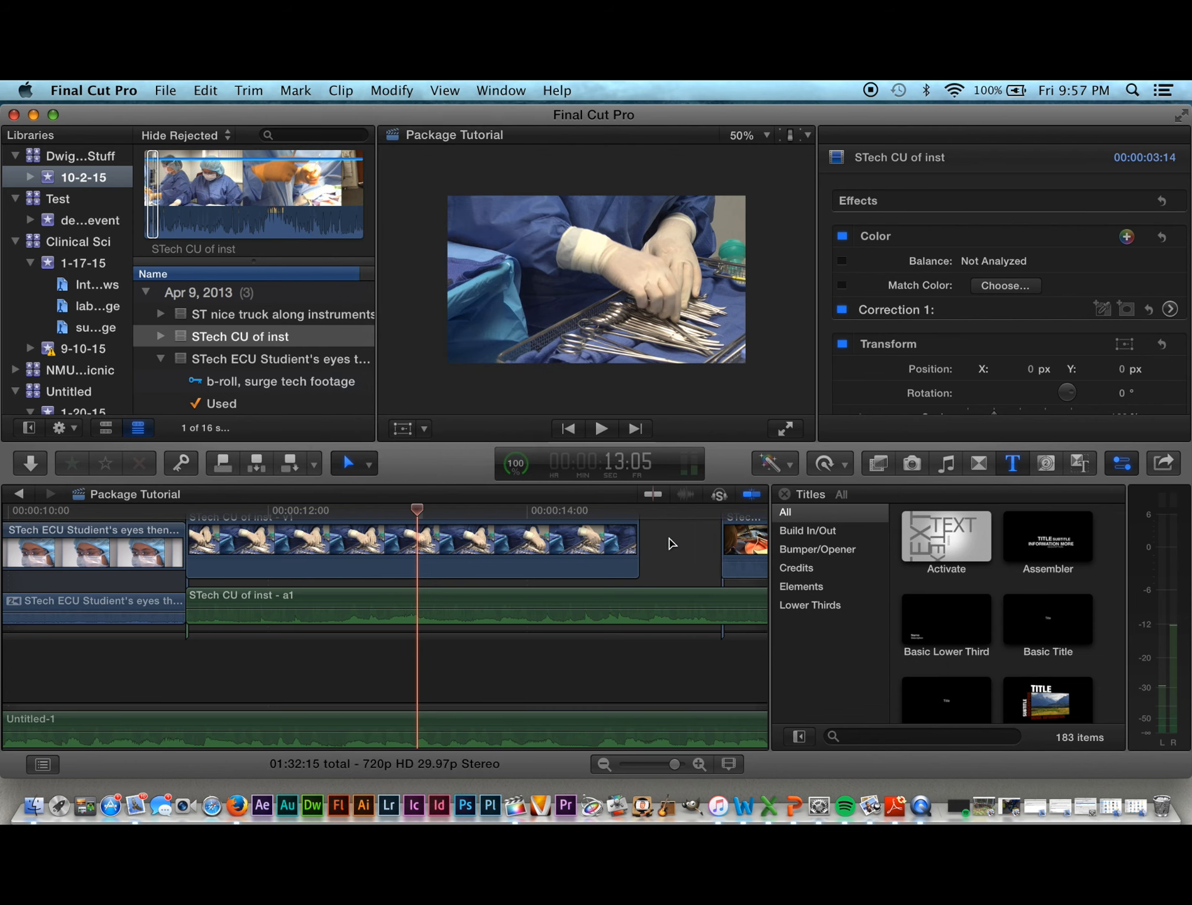
{"action": "left_click", "coordinate": [277, 622]}
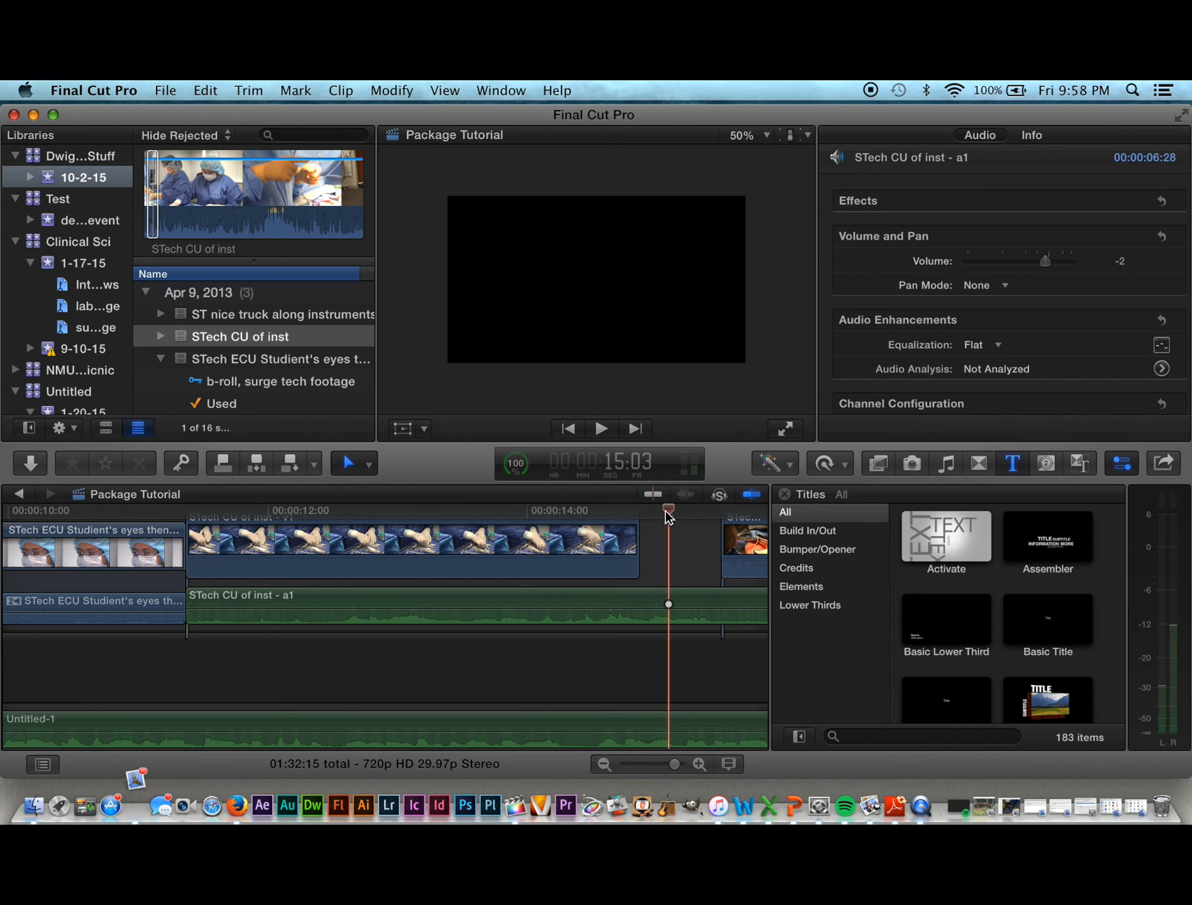
Step: Review the instrument clip from about 12 seconds, then lower its audio level to -2 dB
{"action": "left_click_drag", "start_coordinate": [668, 511], "coordinate": [615, 566]}
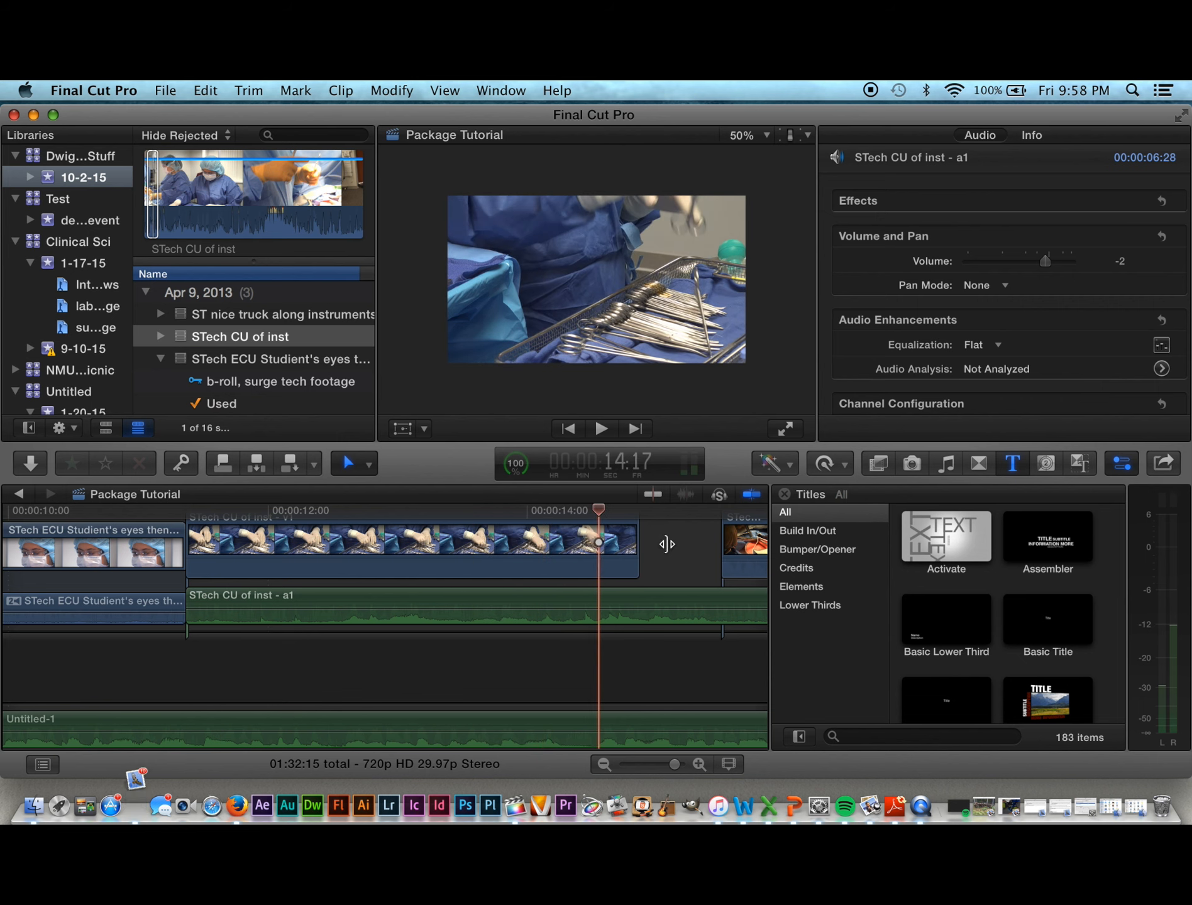
{"action": "left_click", "coordinate": [569, 566]}
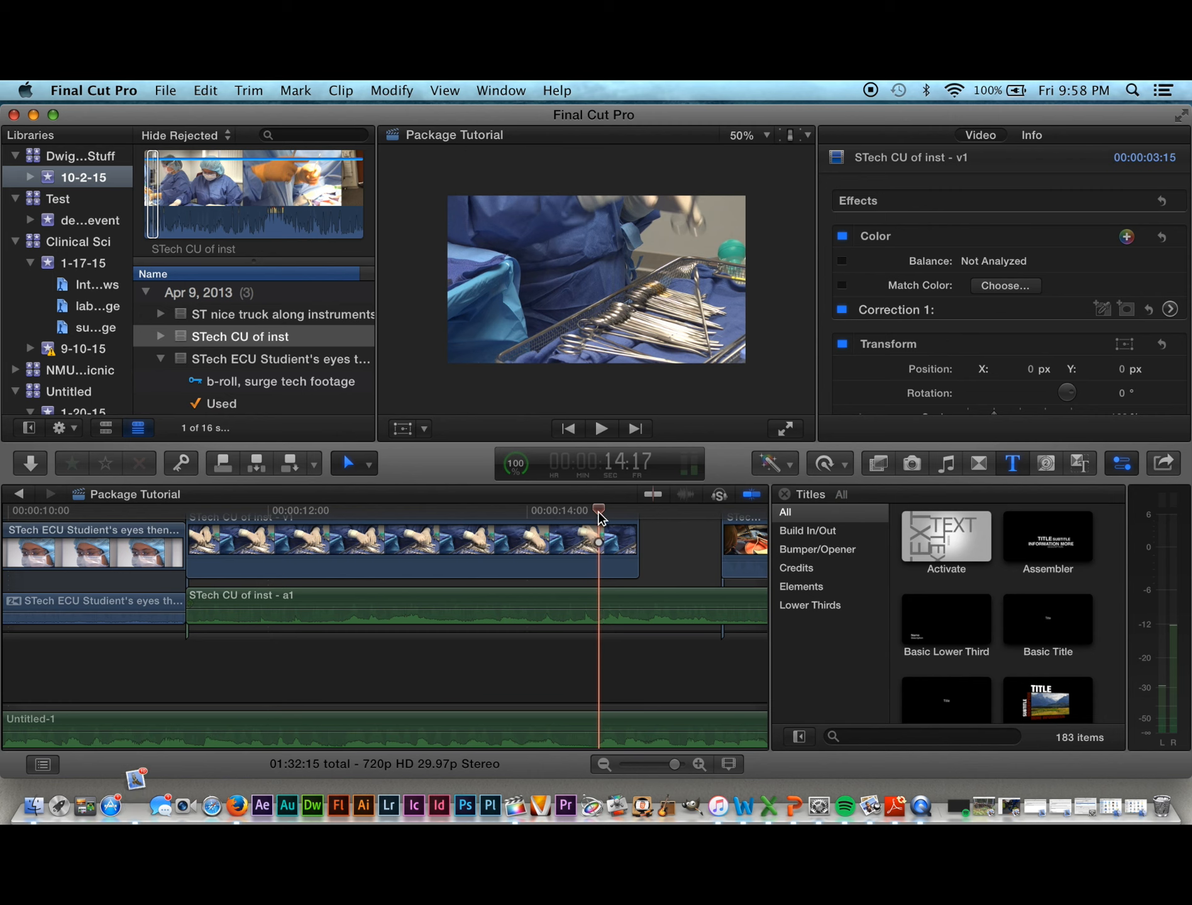
{"action": "left_click_drag", "start_coordinate": [600, 514], "coordinate": [318, 538]}
{"action": "left_click_drag", "start_coordinate": [423, 529], "coordinate": [350, 540]}
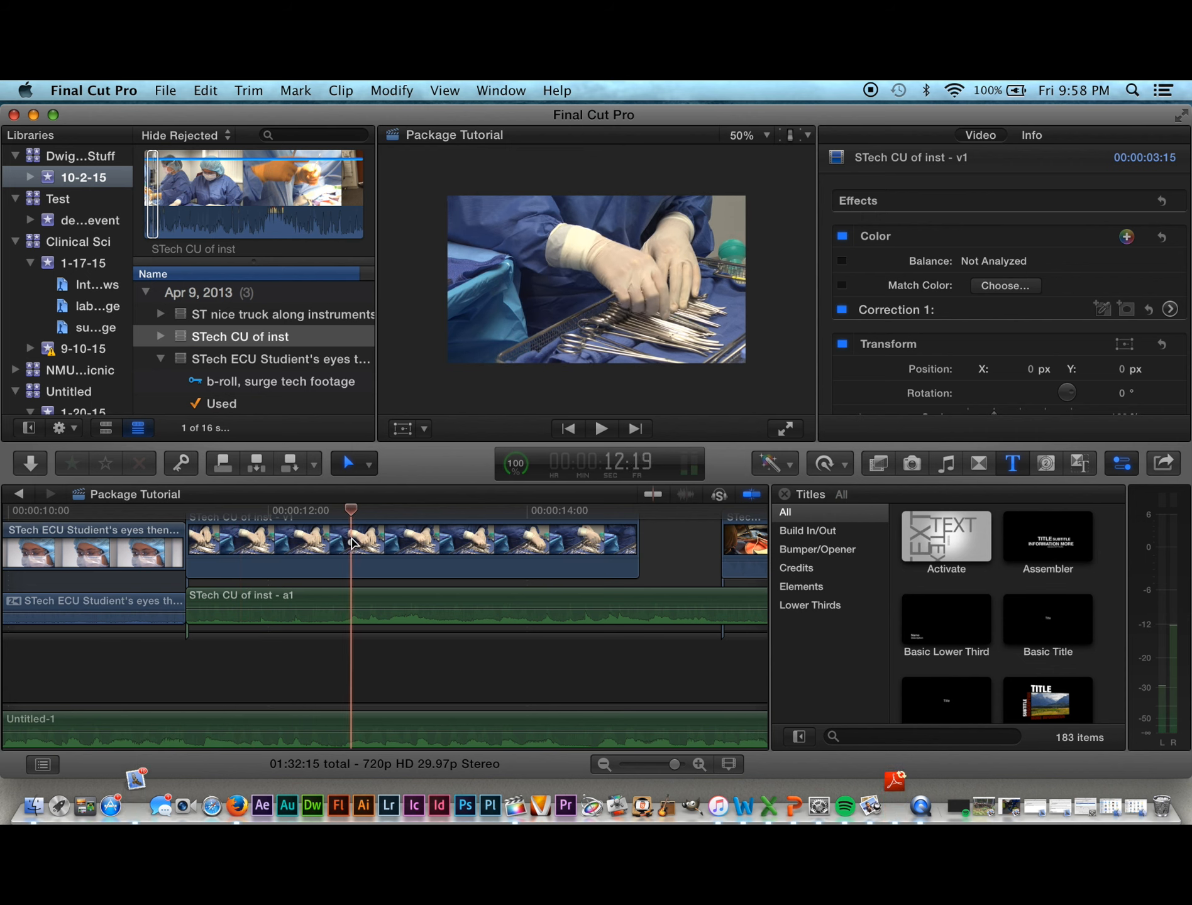
{"action": "key", "text": "space"}
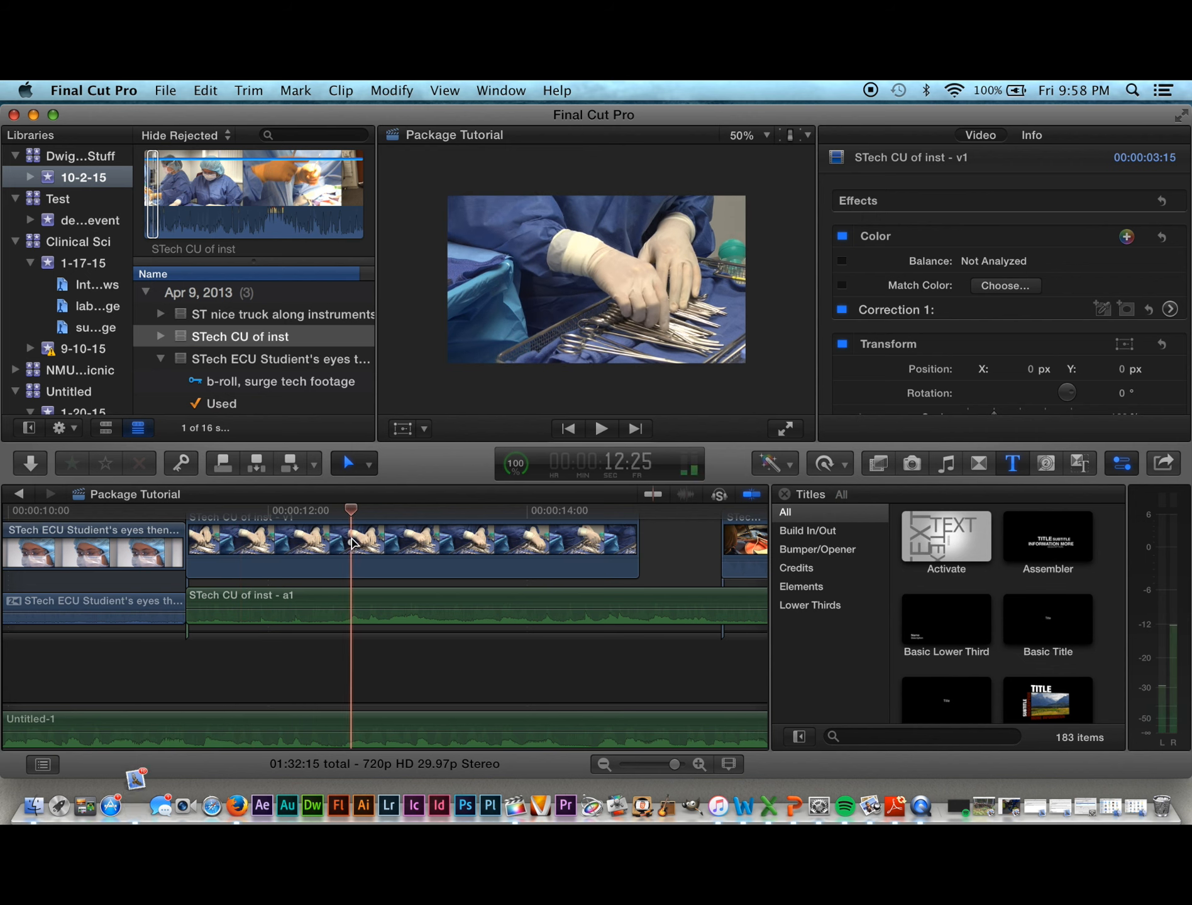
{"action": "key", "text": "space"}
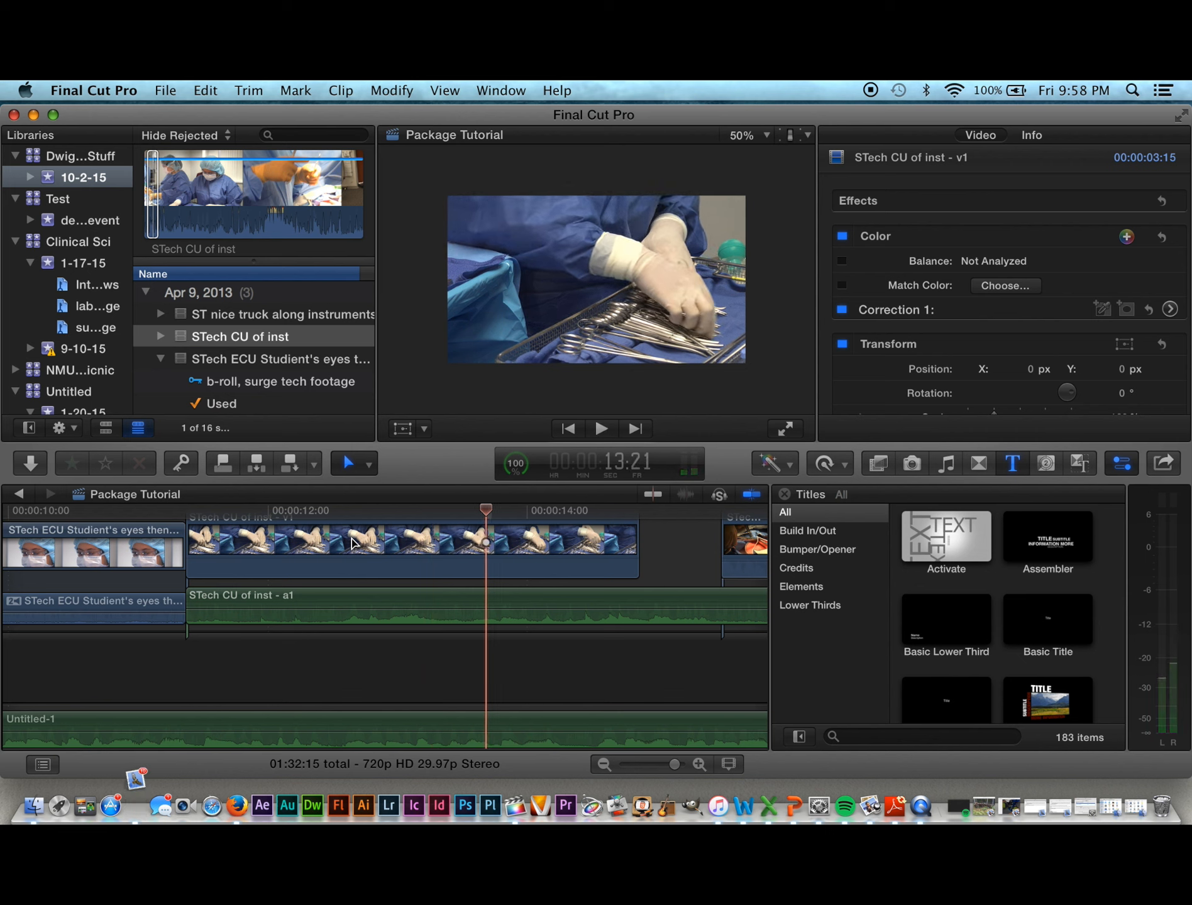
{"action": "left_click_drag", "start_coordinate": [403, 608], "coordinate": [321, 608]}
{"action": "left_click_drag", "start_coordinate": [208, 607], "coordinate": [207, 614]}
Step: Add five volume keyframes to the STech CU of inst audio and pull the middle ones down
{"action": "left_click", "coordinate": [209, 615]}
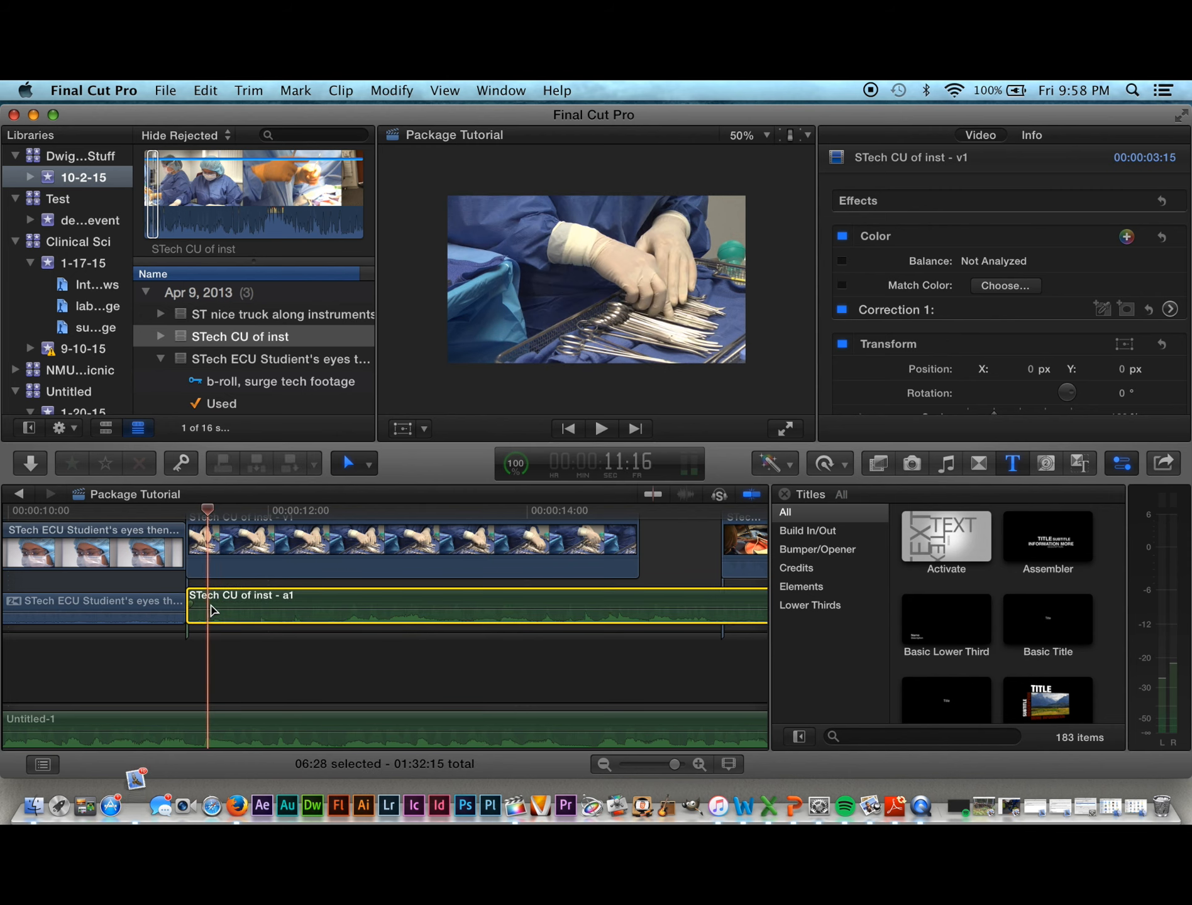
{"action": "left_click_drag", "start_coordinate": [209, 609], "coordinate": [210, 609]}
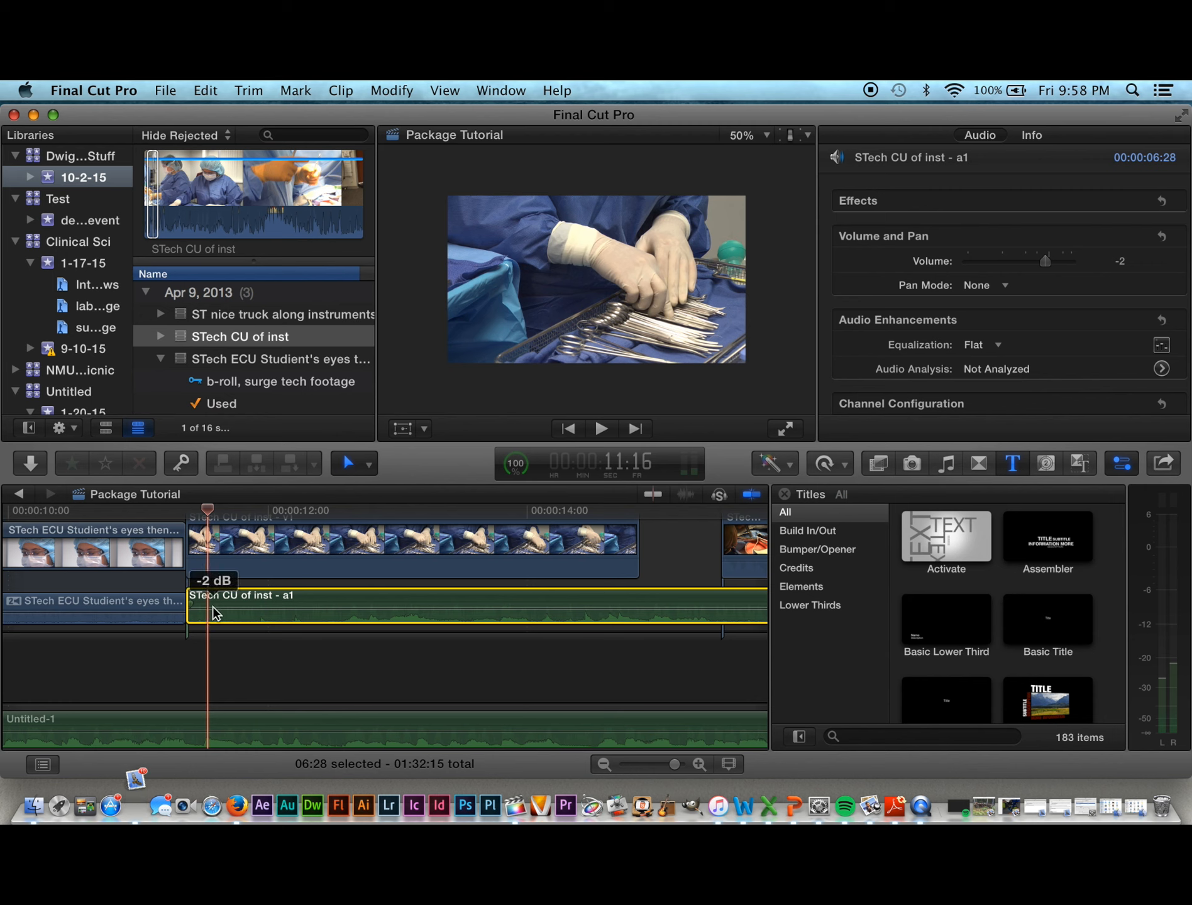
{"action": "left_click", "coordinate": [213, 608], "text": "alt"}
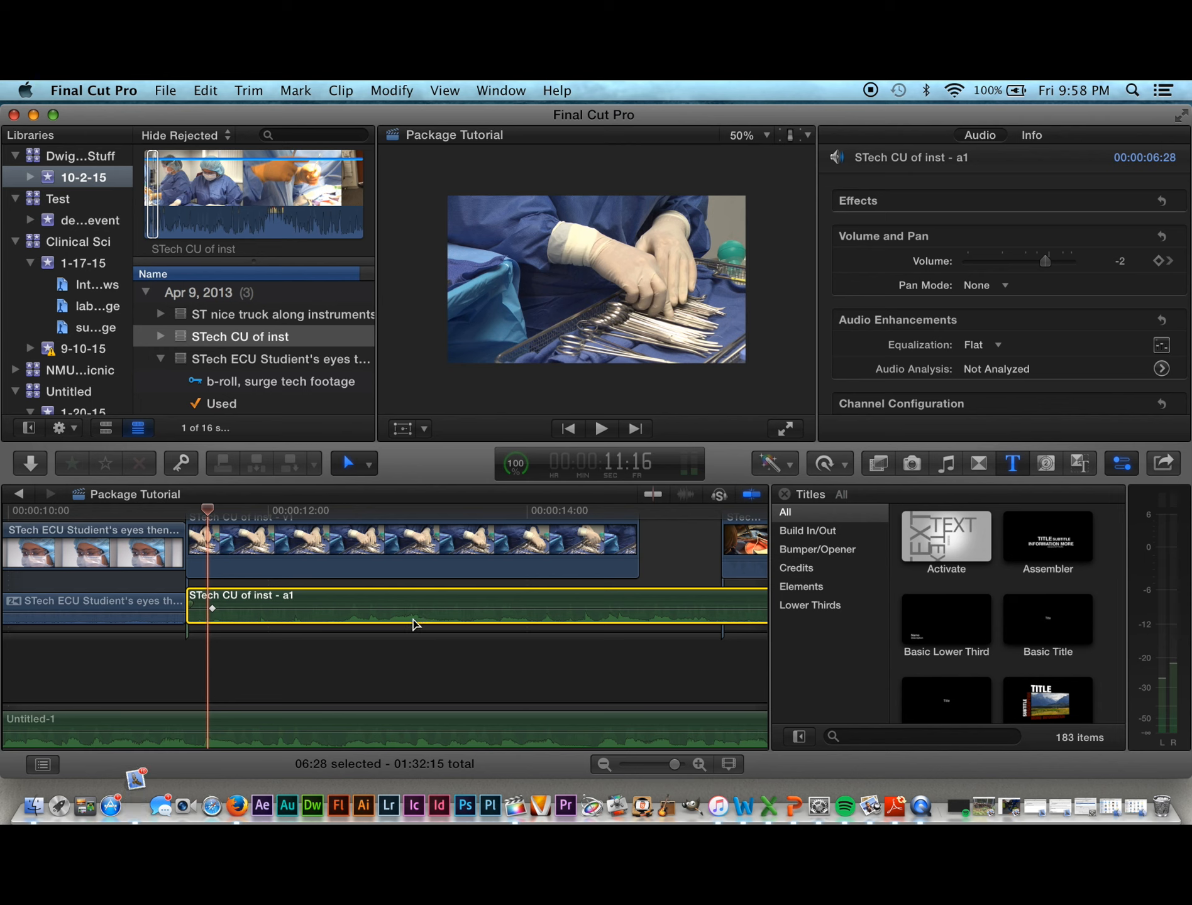
{"action": "left_click", "coordinate": [345, 608], "text": "alt"}
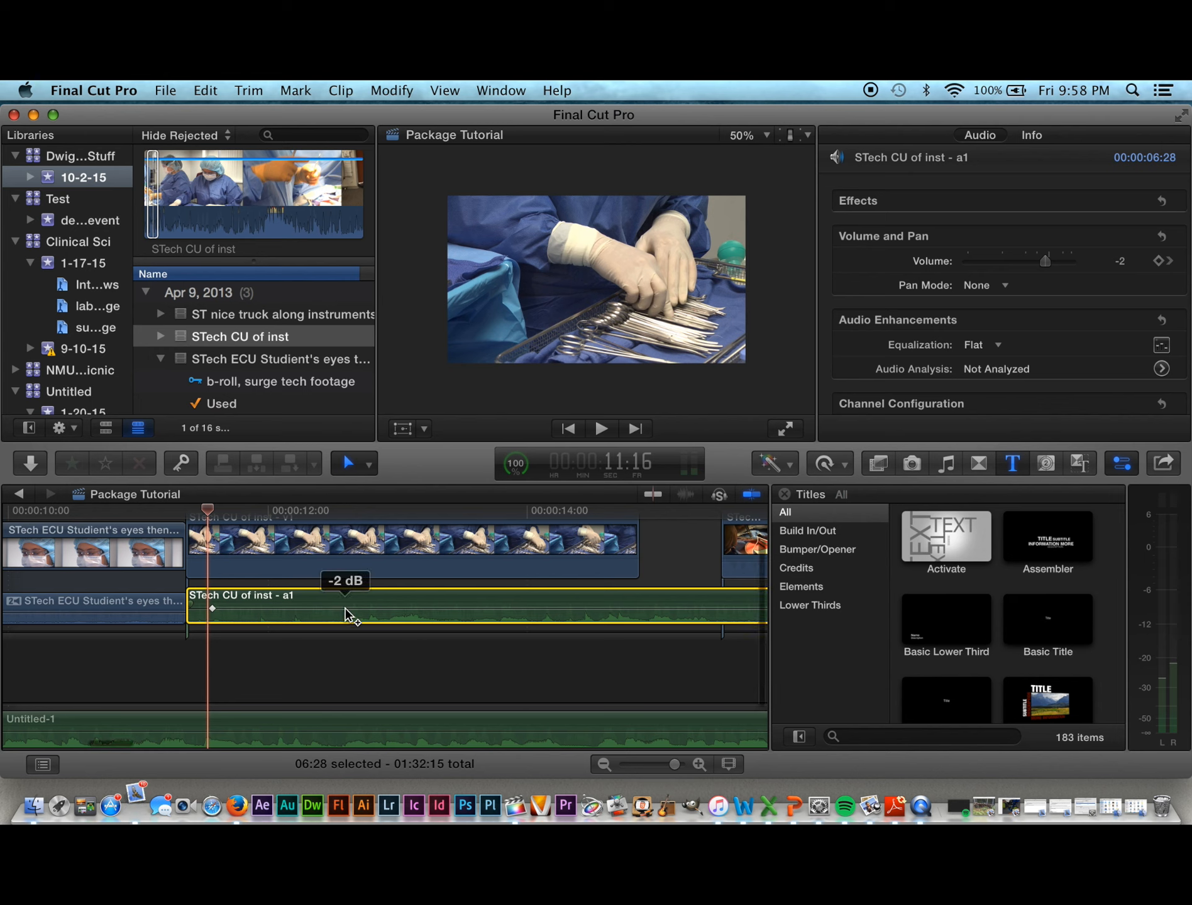
{"action": "left_click", "coordinate": [440, 609], "text": "alt"}
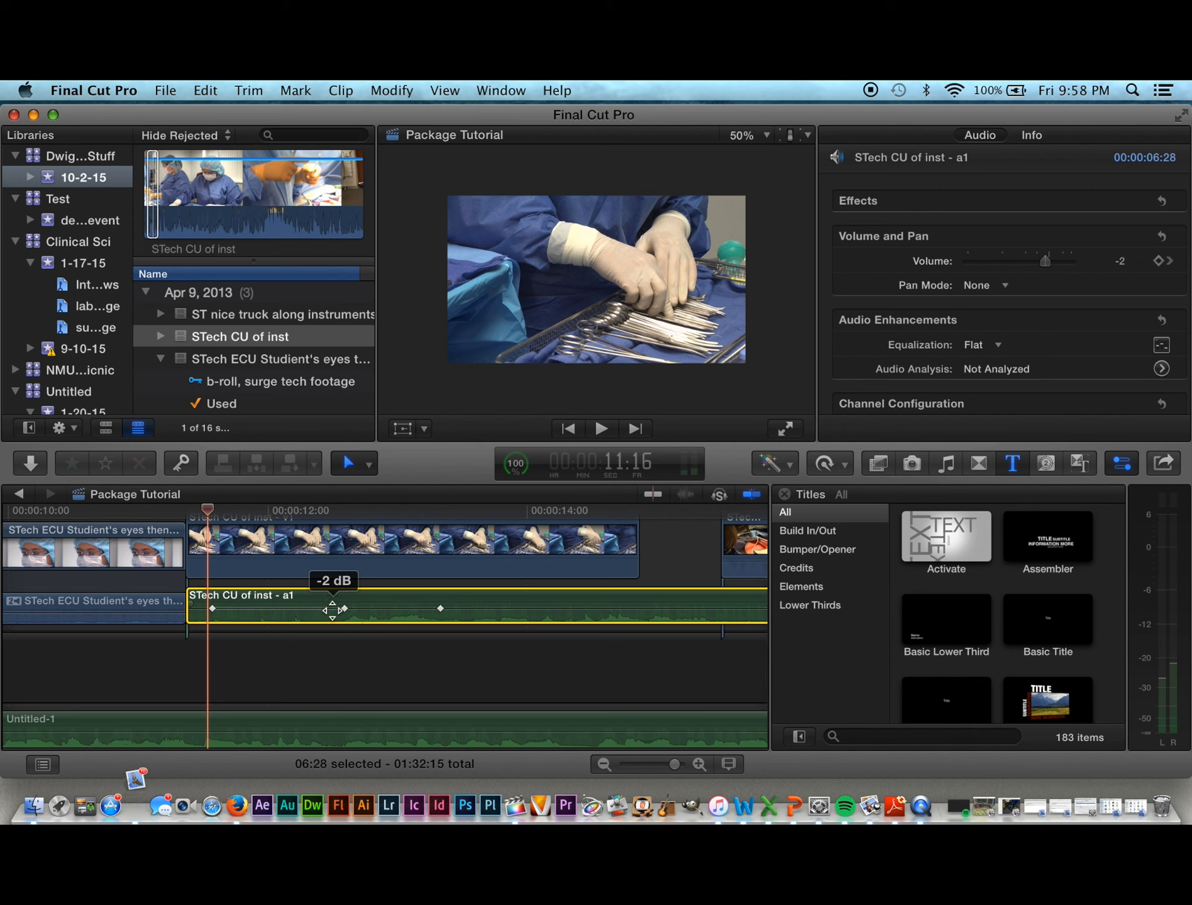
{"action": "left_click", "coordinate": [333, 608], "text": "alt"}
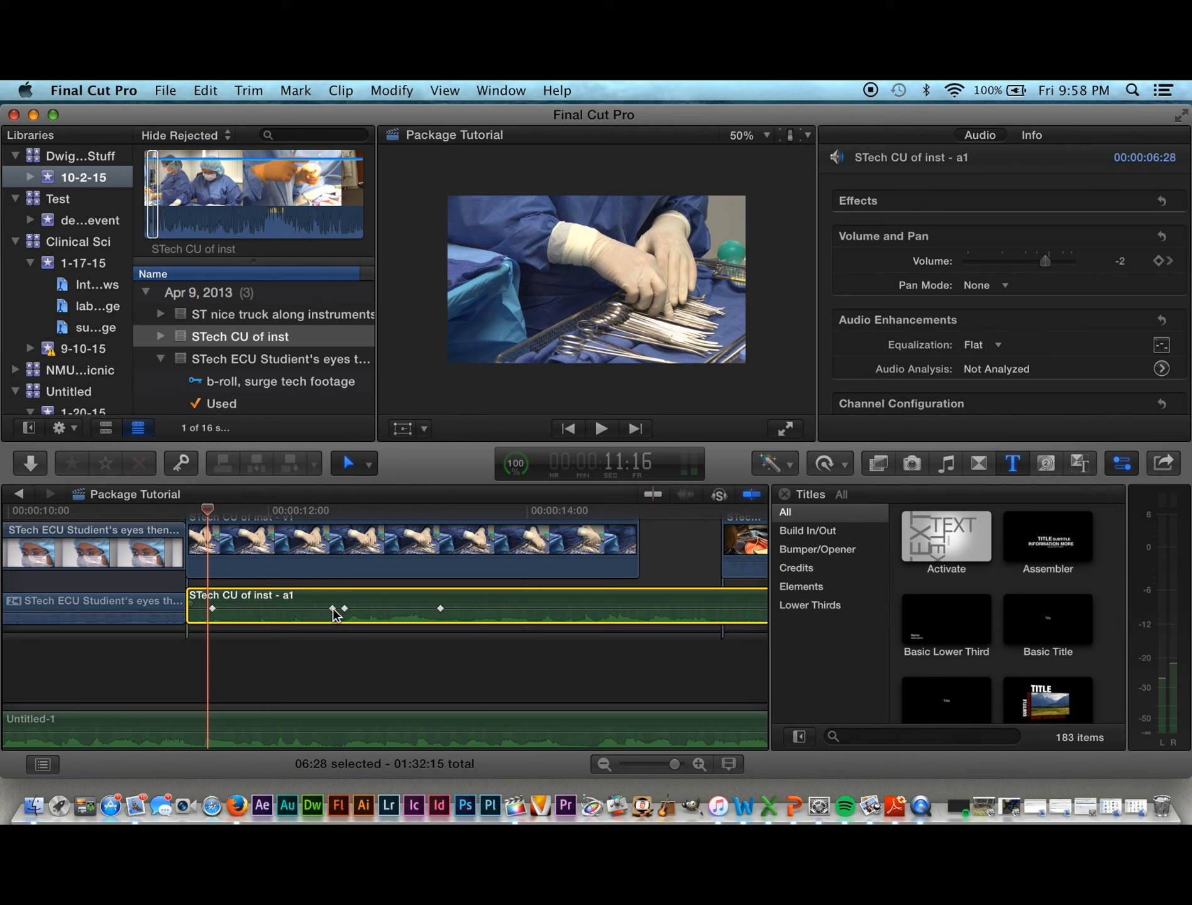
{"action": "left_click", "coordinate": [453, 608], "text": "alt"}
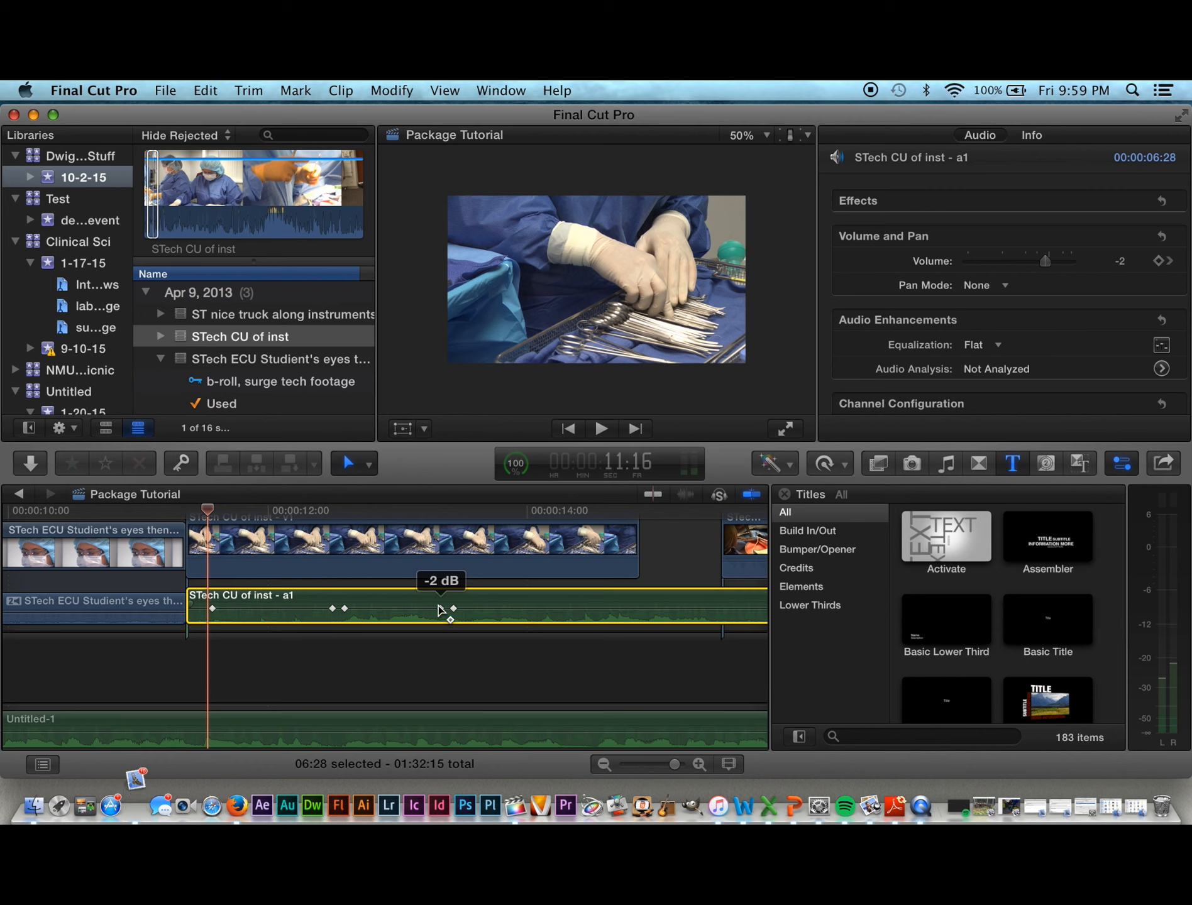
{"action": "left_click_drag", "start_coordinate": [440, 610], "coordinate": [440, 614]}
{"action": "left_click_drag", "start_coordinate": [352, 608], "coordinate": [343, 615]}
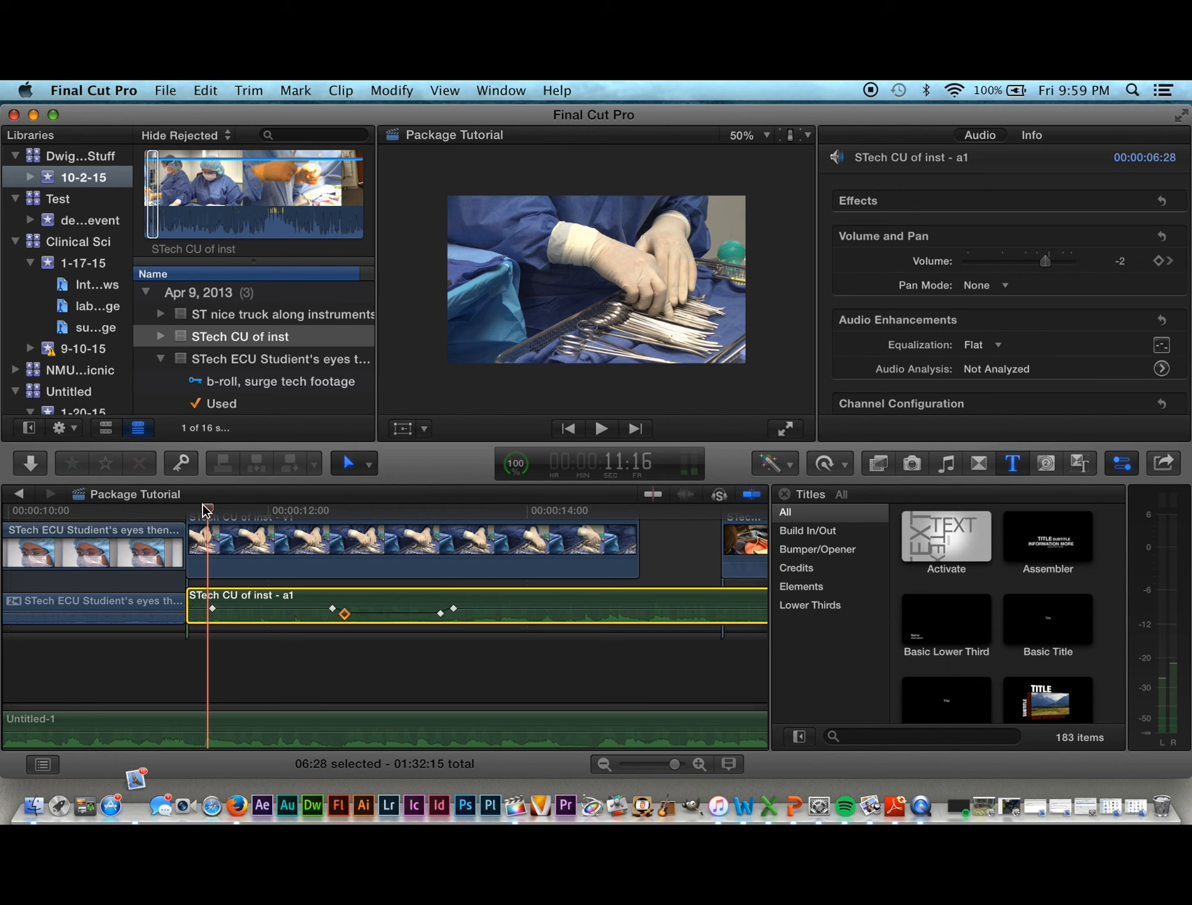
Step: Play back the volume dip, then set the level after the last keyframe to -8 dB
{"action": "left_click_drag", "start_coordinate": [207, 515], "coordinate": [230, 533]}
{"action": "key", "text": "space"}
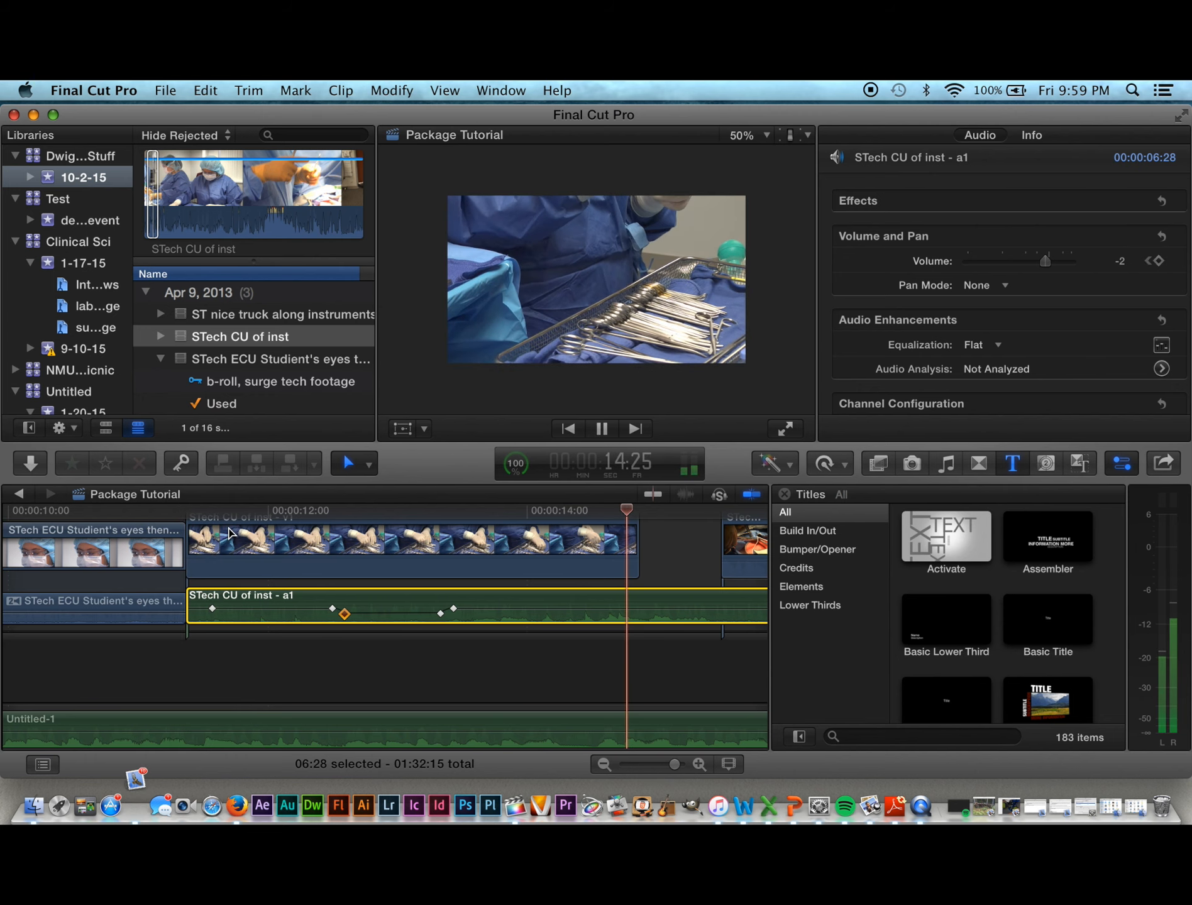
{"action": "key", "text": "space"}
{"action": "left_click_drag", "start_coordinate": [471, 612], "coordinate": [488, 613]}
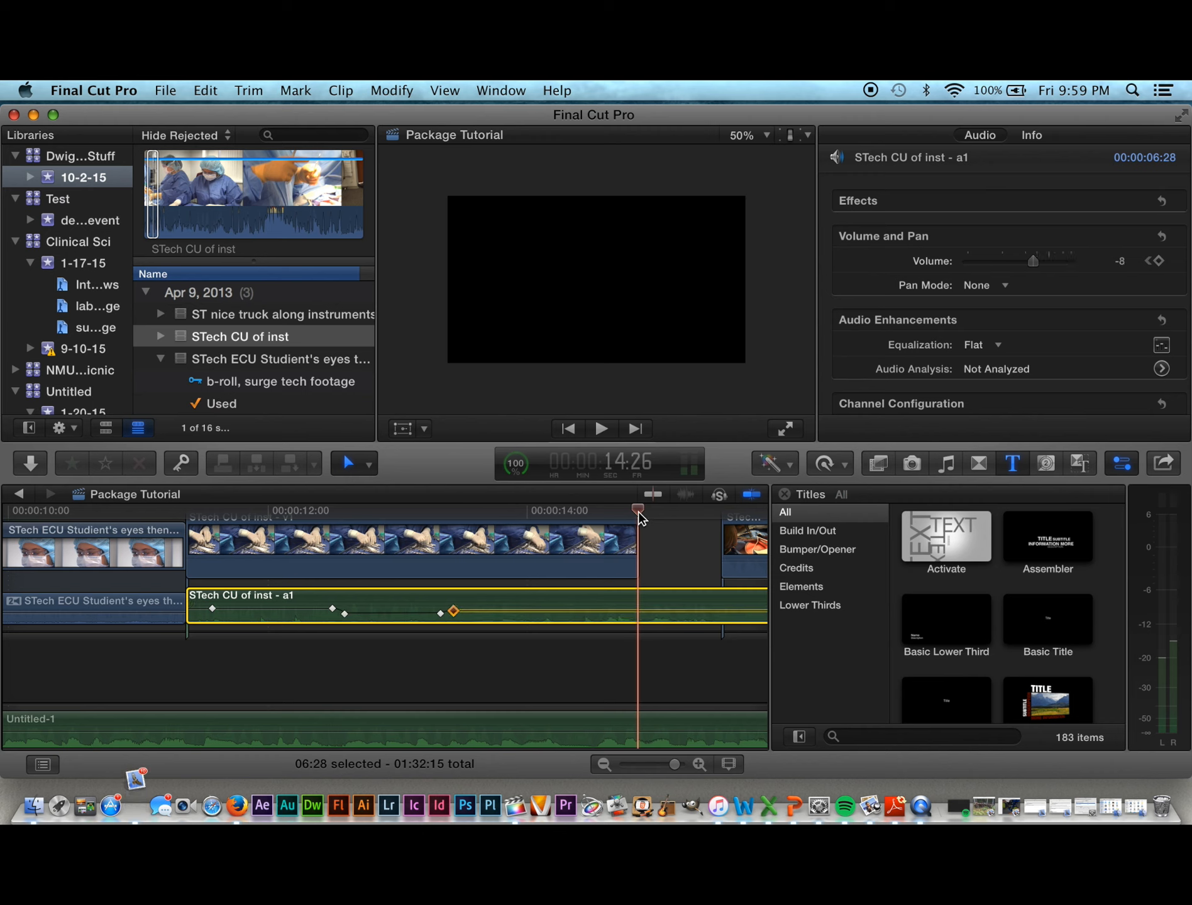
{"action": "left_click_drag", "start_coordinate": [637, 510], "coordinate": [407, 518]}
{"action": "key", "text": "space"}
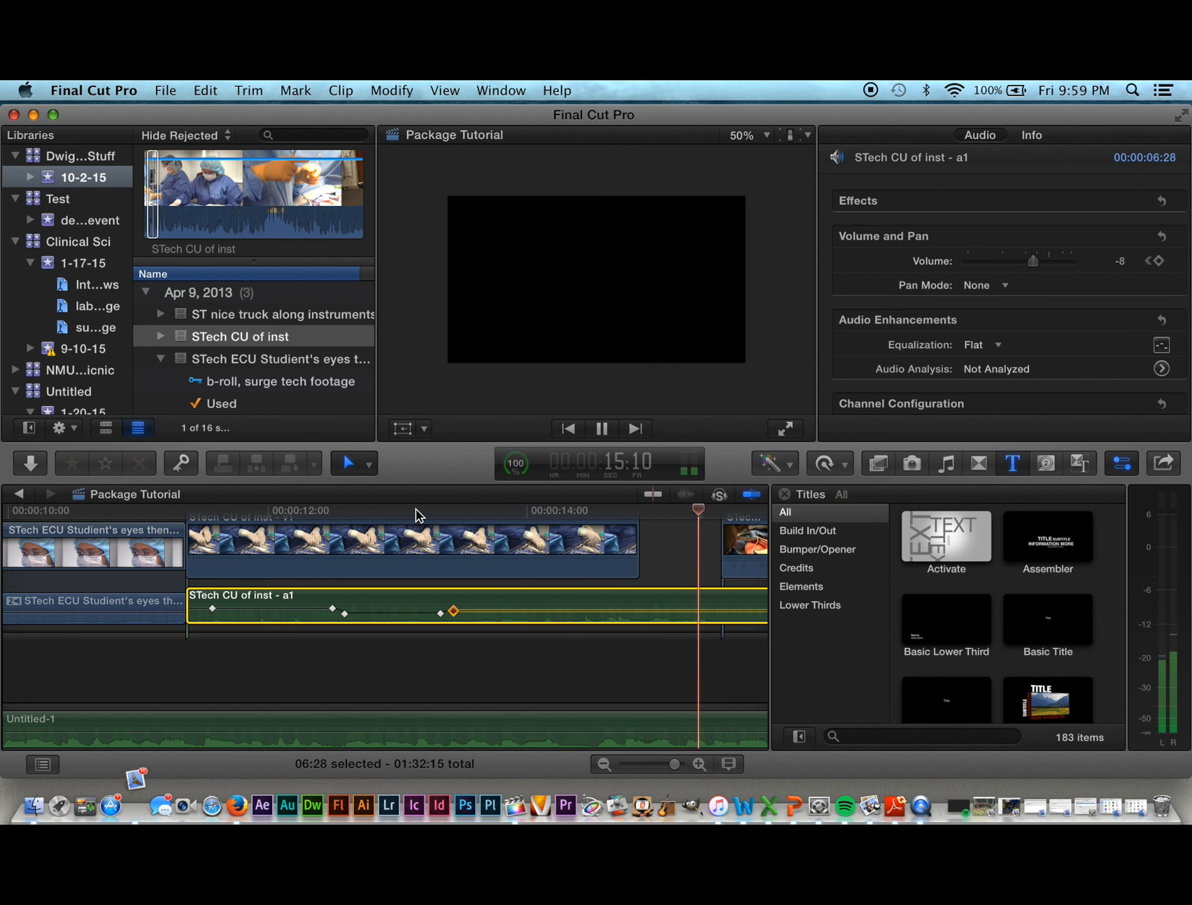
{"action": "key", "text": "space"}
Step: Drop the instrument audio's ending level further to -19 dB and play it back
{"action": "scroll", "coordinate": [572, 593], "scroll_direction": "right", "scroll_amount": 5}
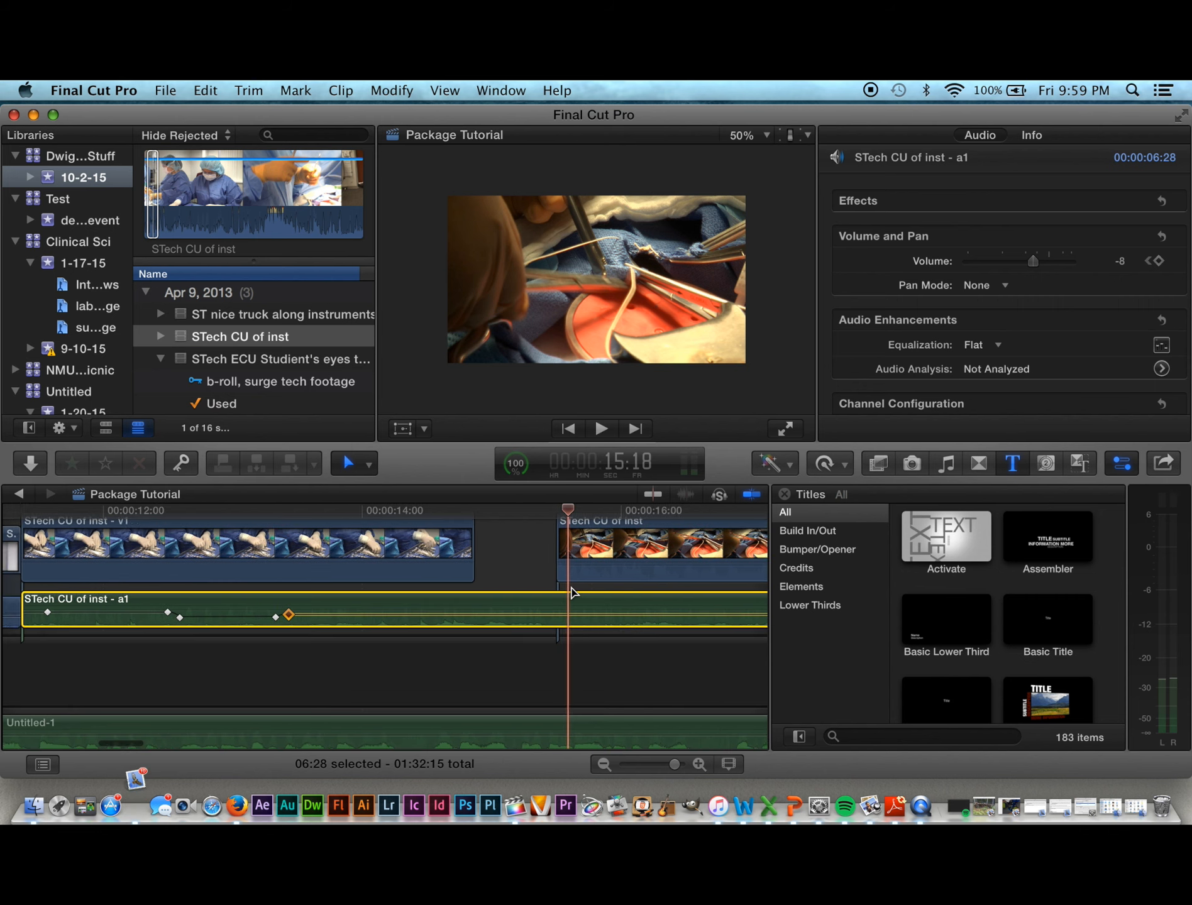
{"action": "mouse_move", "coordinate": [524, 617]}
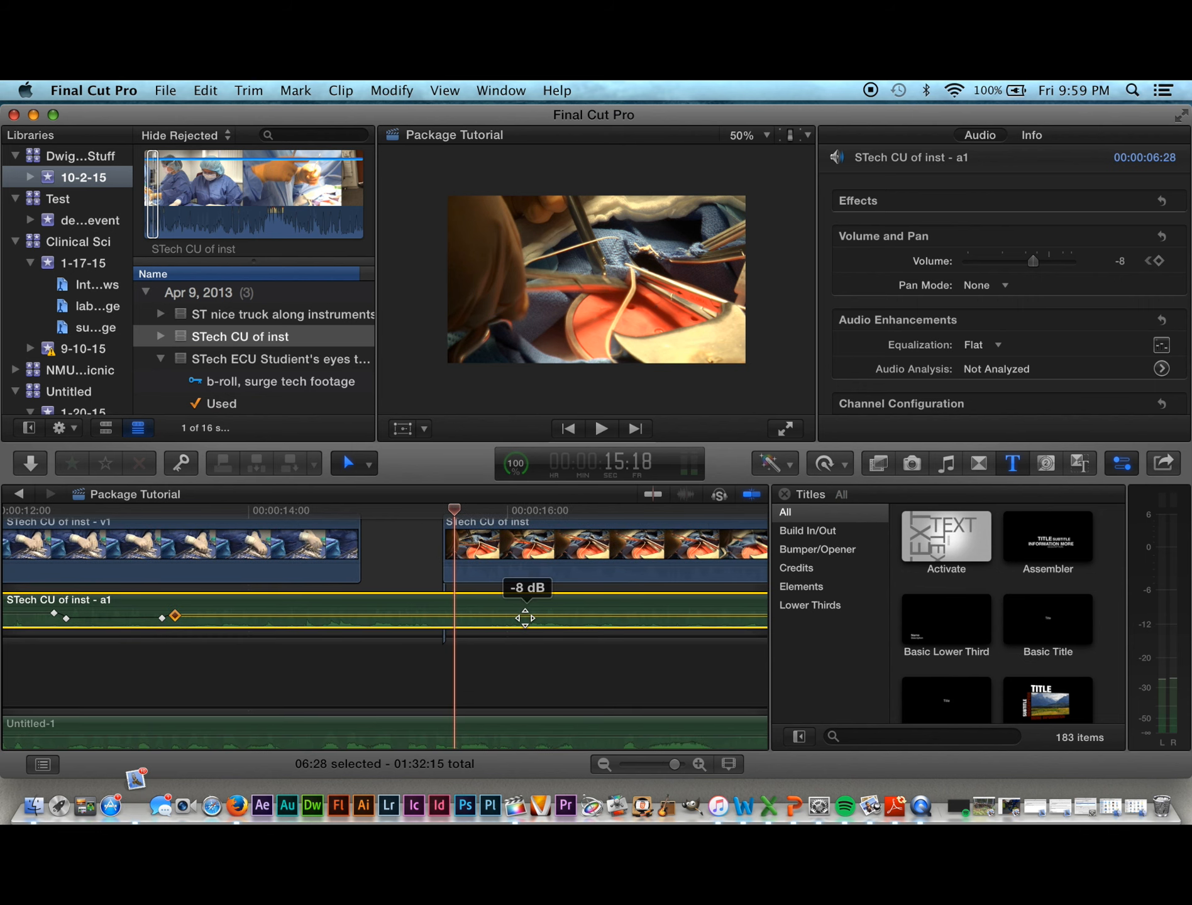
{"action": "left_click_drag", "start_coordinate": [525, 617], "coordinate": [525, 622]}
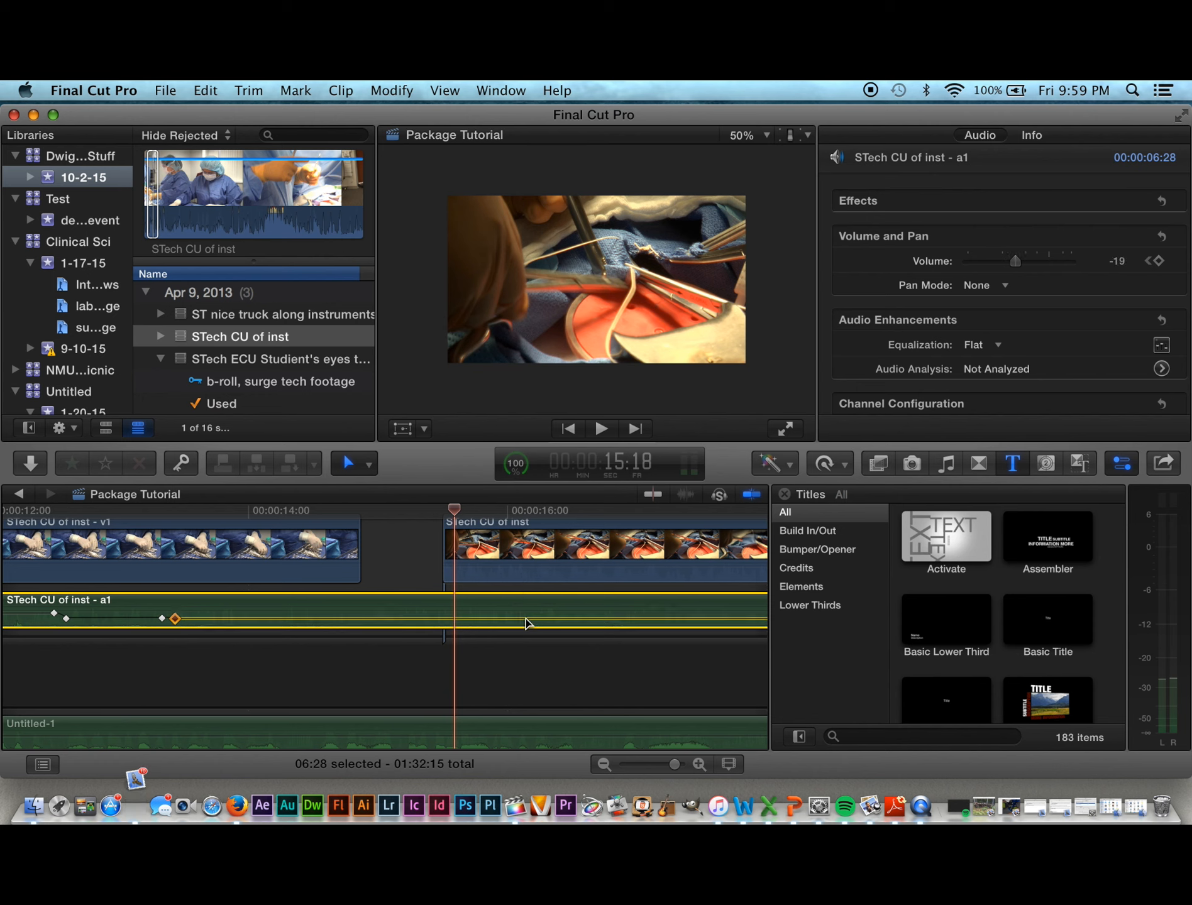
{"action": "key", "text": "space"}
{"action": "key", "text": "space"}
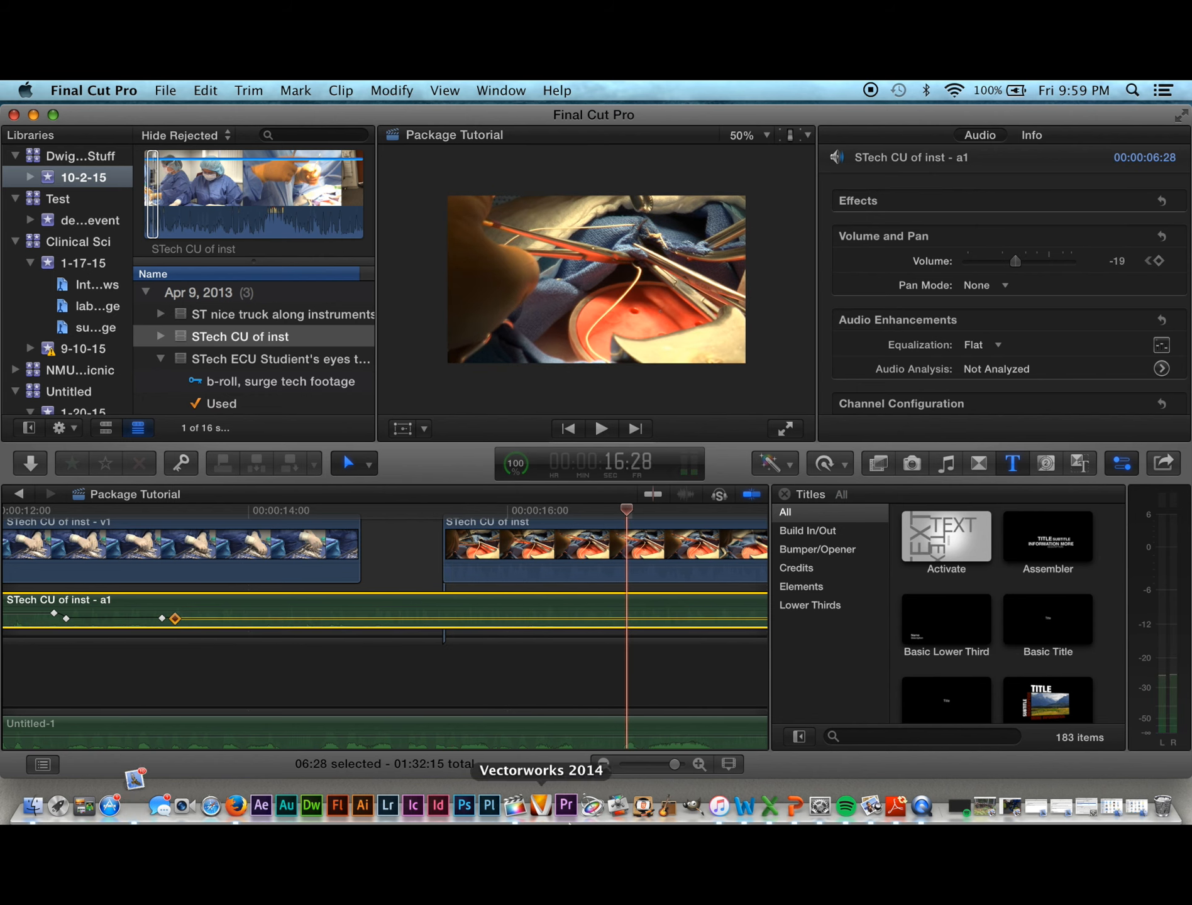
Step: Raise the Untitled-1 music volume and replay from about 14 seconds through the gap
{"action": "left_click_drag", "start_coordinate": [513, 737], "coordinate": [511, 732]}
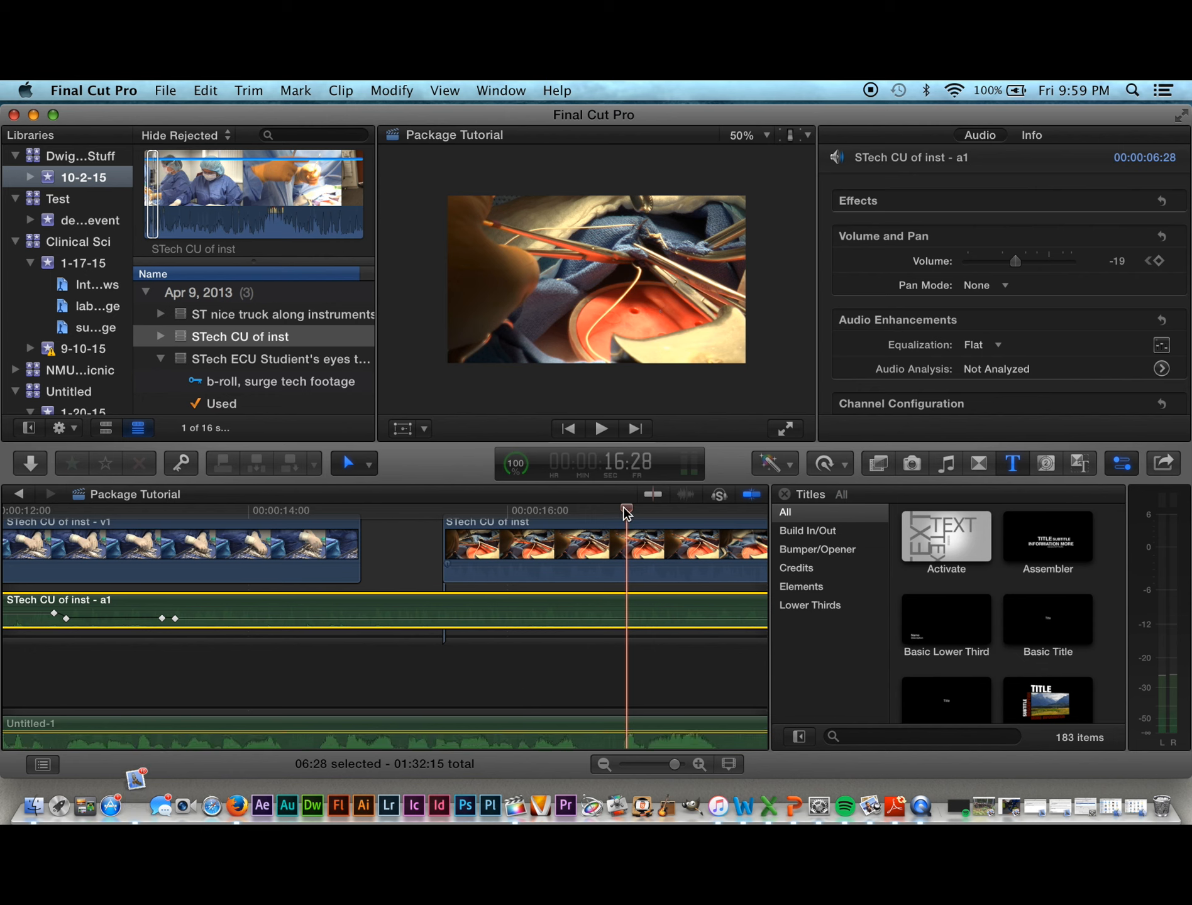
{"action": "left_click_drag", "start_coordinate": [627, 513], "coordinate": [331, 512]}
{"action": "key", "text": "space"}
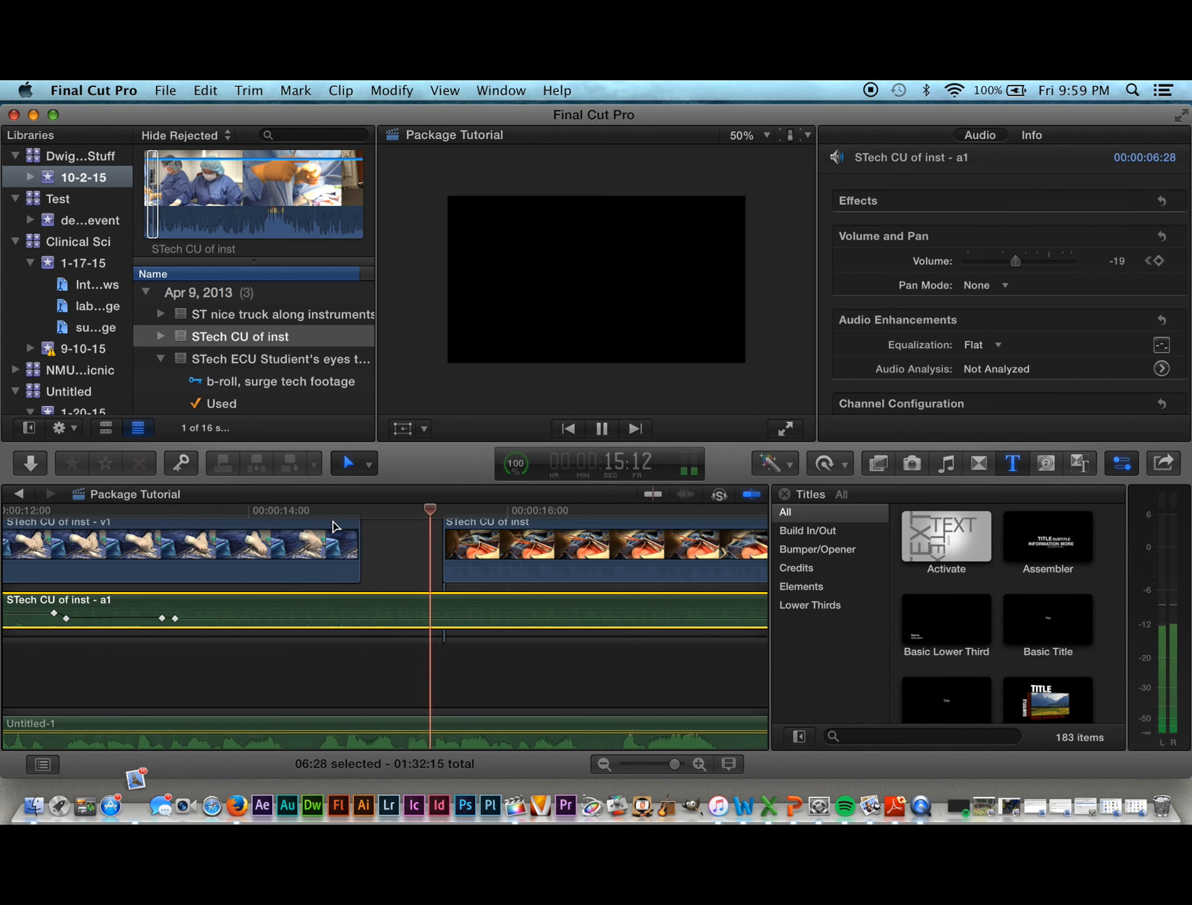
{"action": "key", "text": "space"}
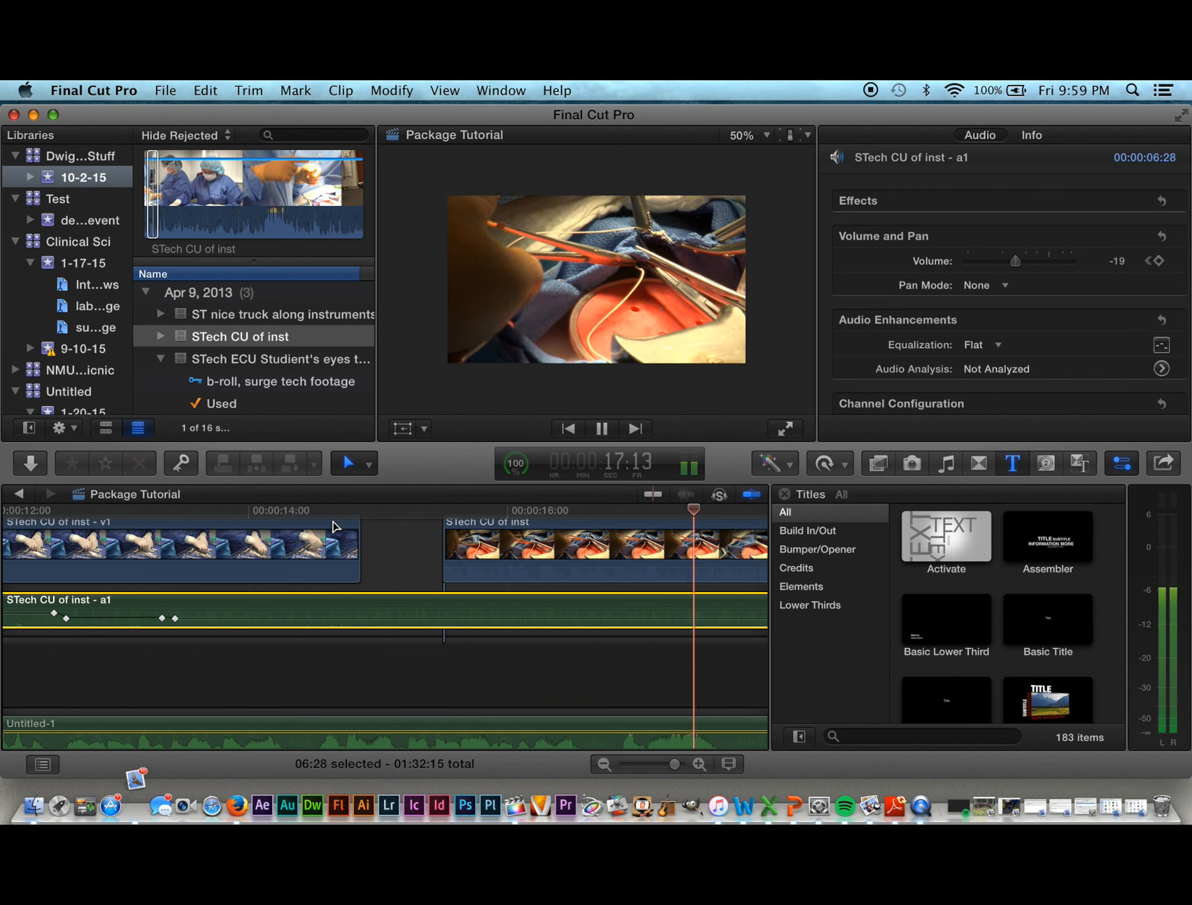
{"action": "left_click", "coordinate": [476, 576]}
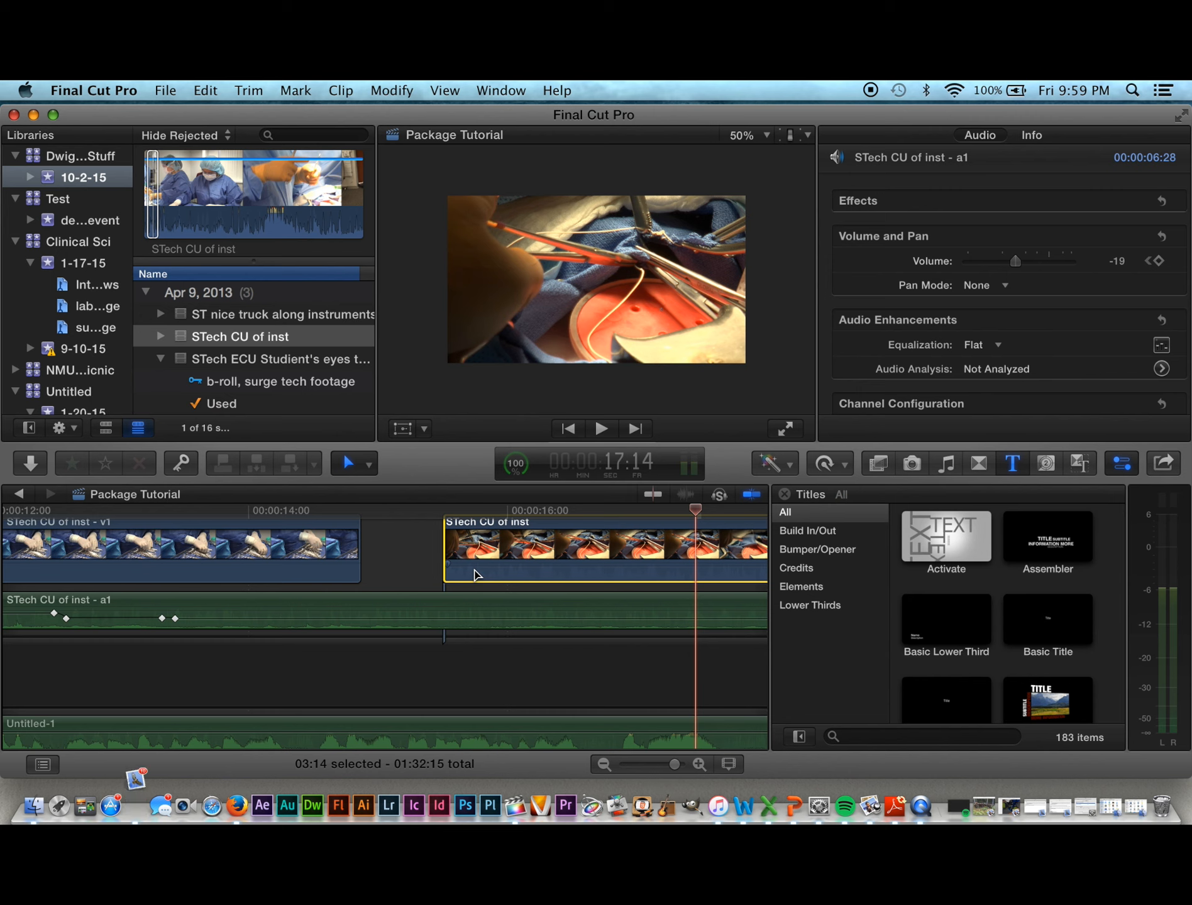
Step: Move the second STech CU of inst clip to sit right after the first, connecting it at 14:20
{"action": "left_click_drag", "start_coordinate": [529, 508], "coordinate": [558, 529]}
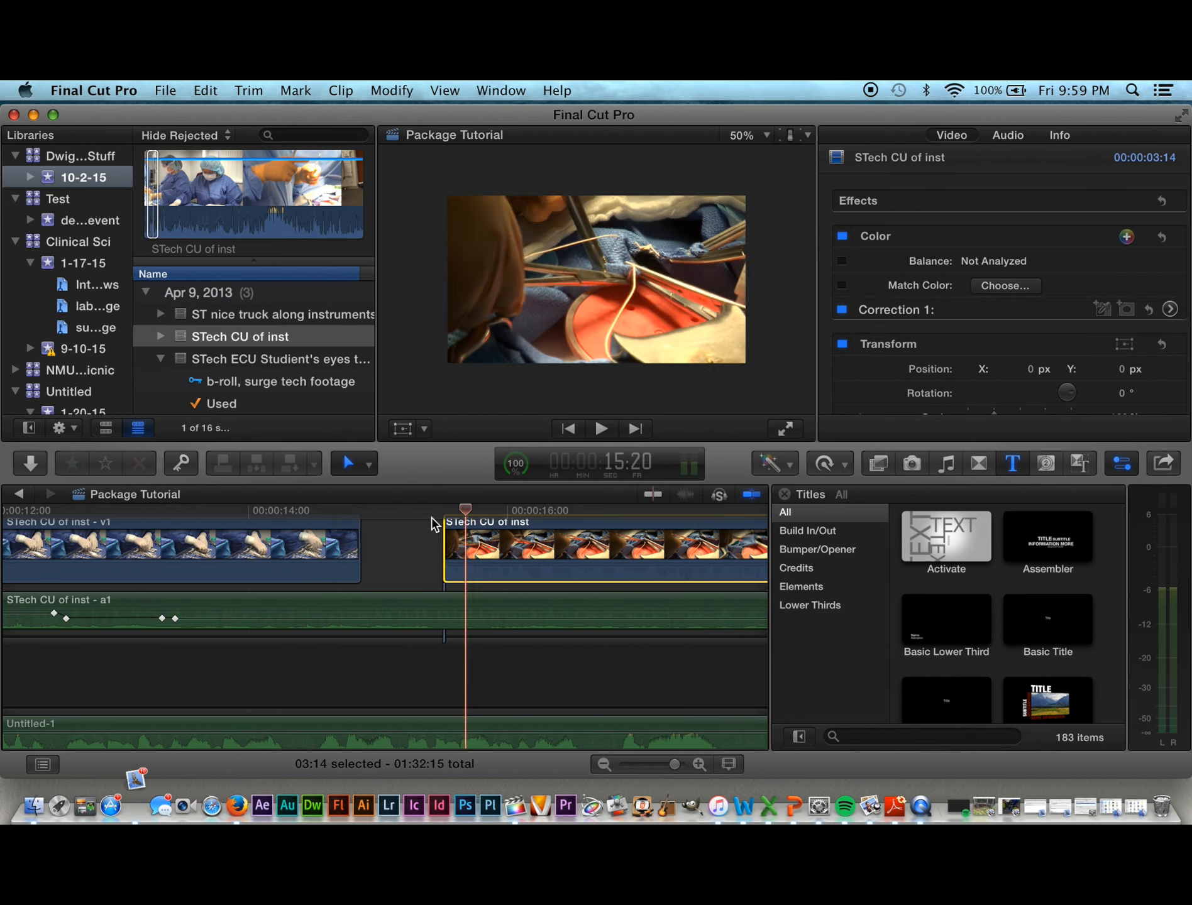
{"action": "left_click_drag", "start_coordinate": [360, 510], "coordinate": [338, 511]}
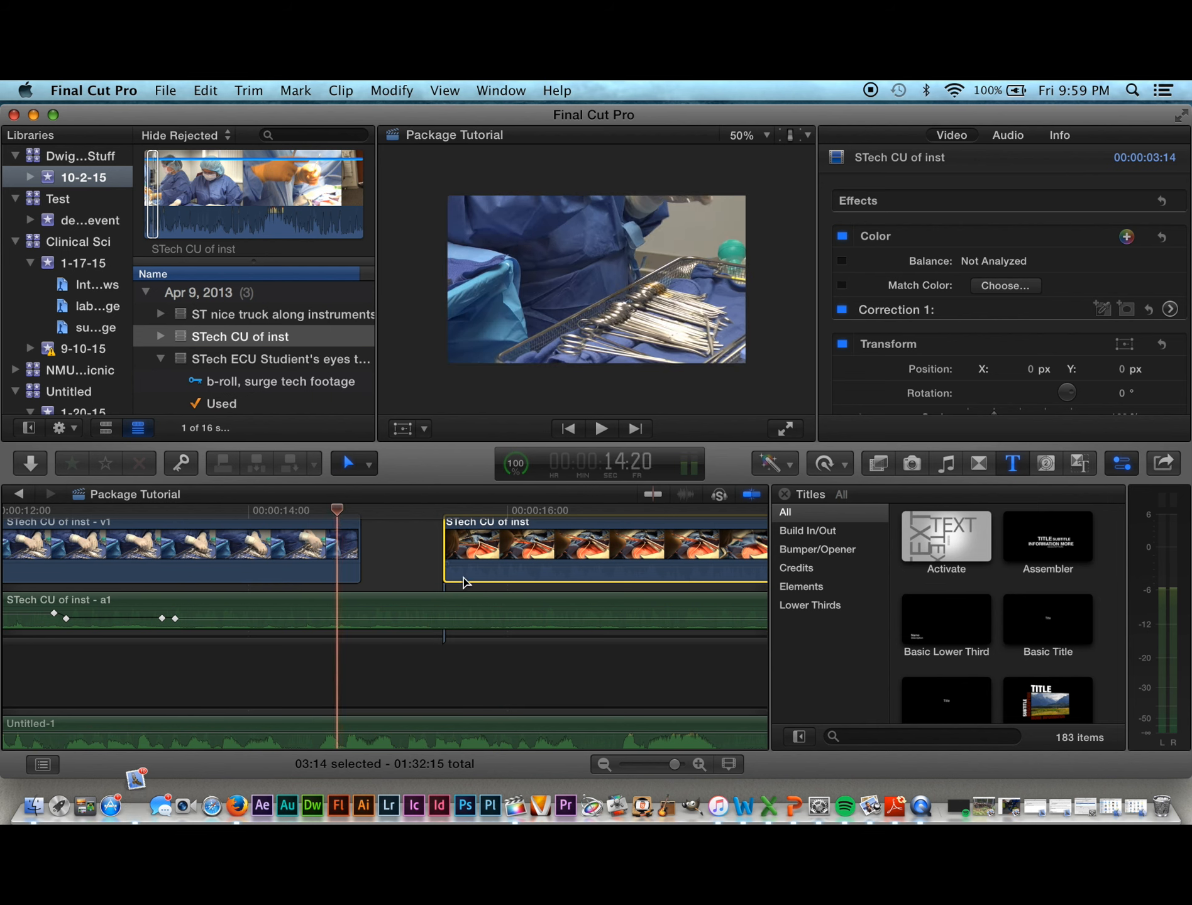
{"action": "left_click_drag", "start_coordinate": [464, 575], "coordinate": [341, 533]}
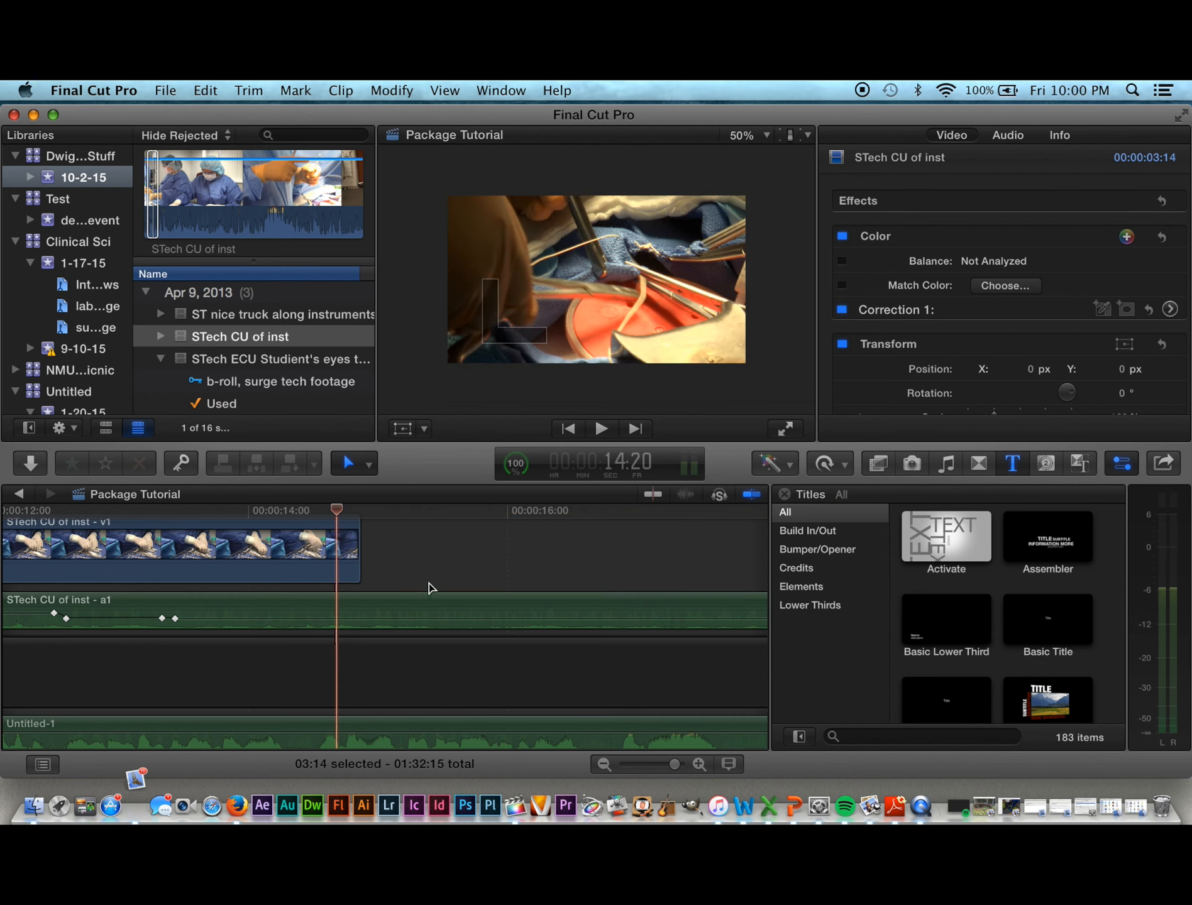
{"action": "key", "text": "q"}
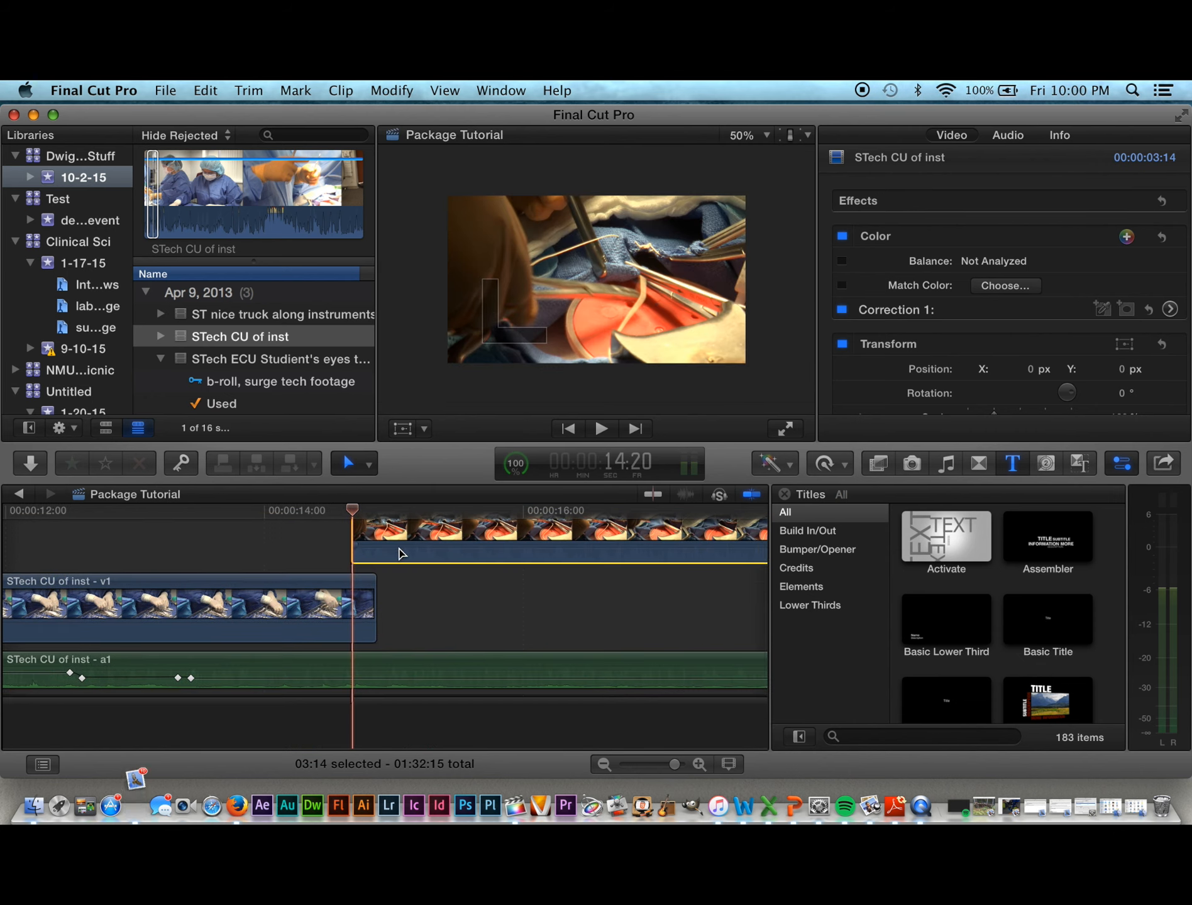
{"action": "left_click_drag", "start_coordinate": [394, 556], "coordinate": [416, 636]}
{"action": "left_click_drag", "start_coordinate": [352, 513], "coordinate": [394, 531]}
Step: Play the sequence from 15:17, then zoom the timeline out to see more clips
{"action": "left_click", "coordinate": [470, 541]}
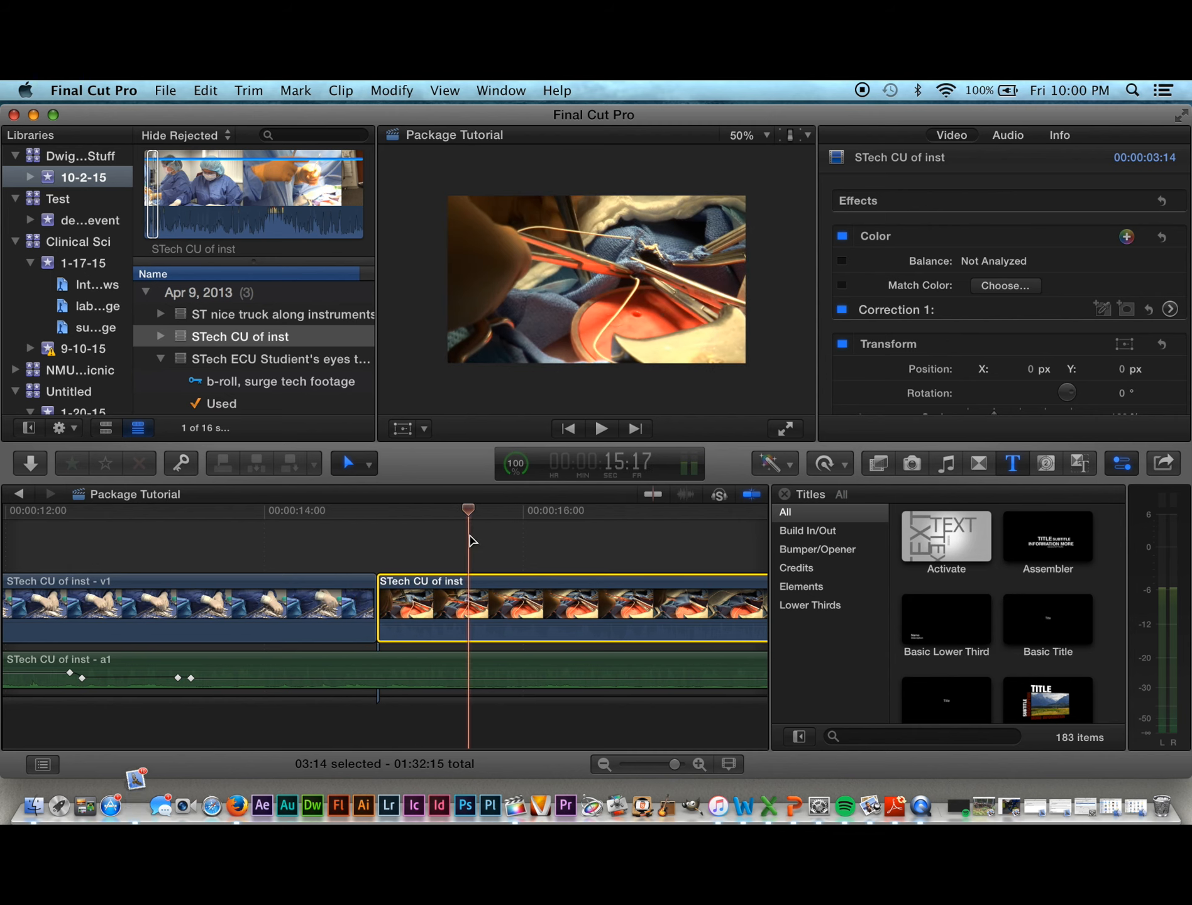
{"action": "key", "text": "space"}
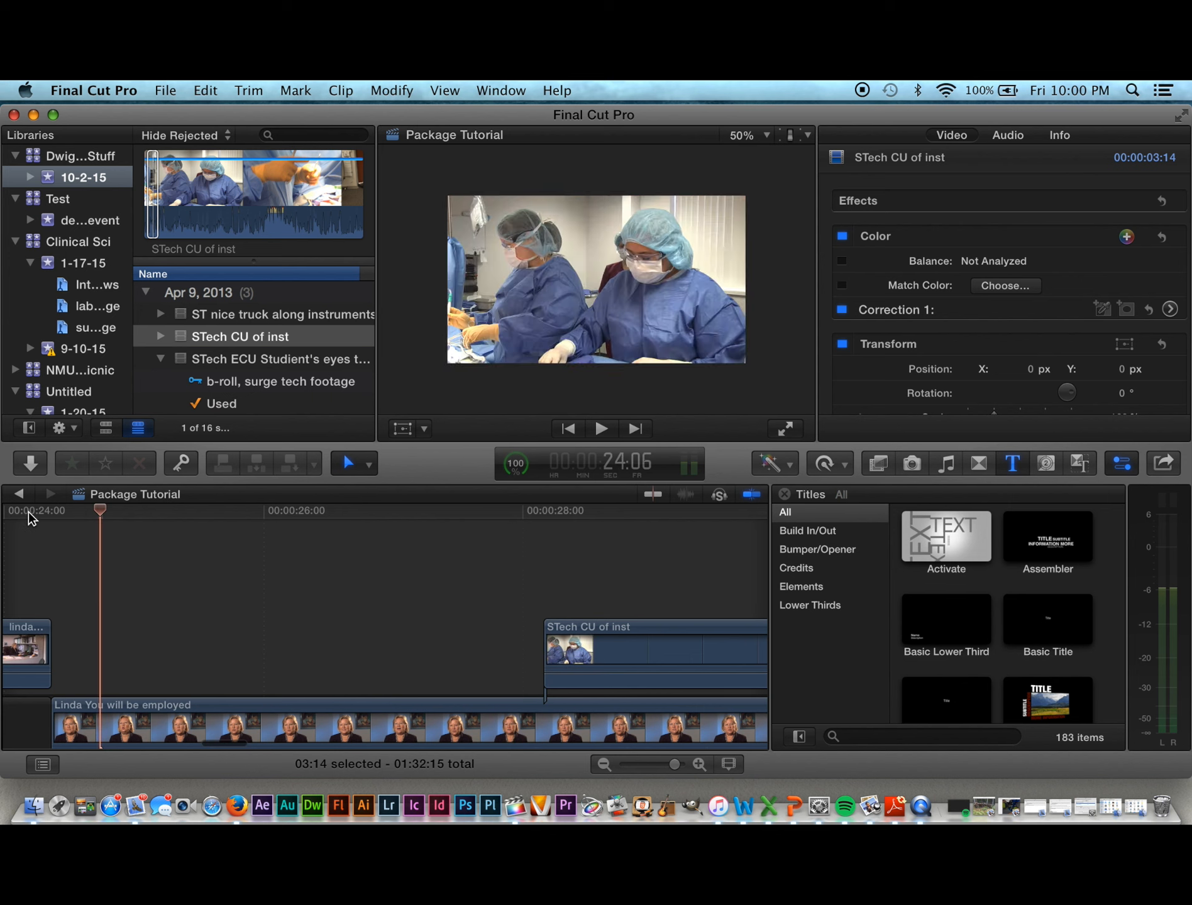
{"action": "left_click_drag", "start_coordinate": [30, 519], "coordinate": [189, 528]}
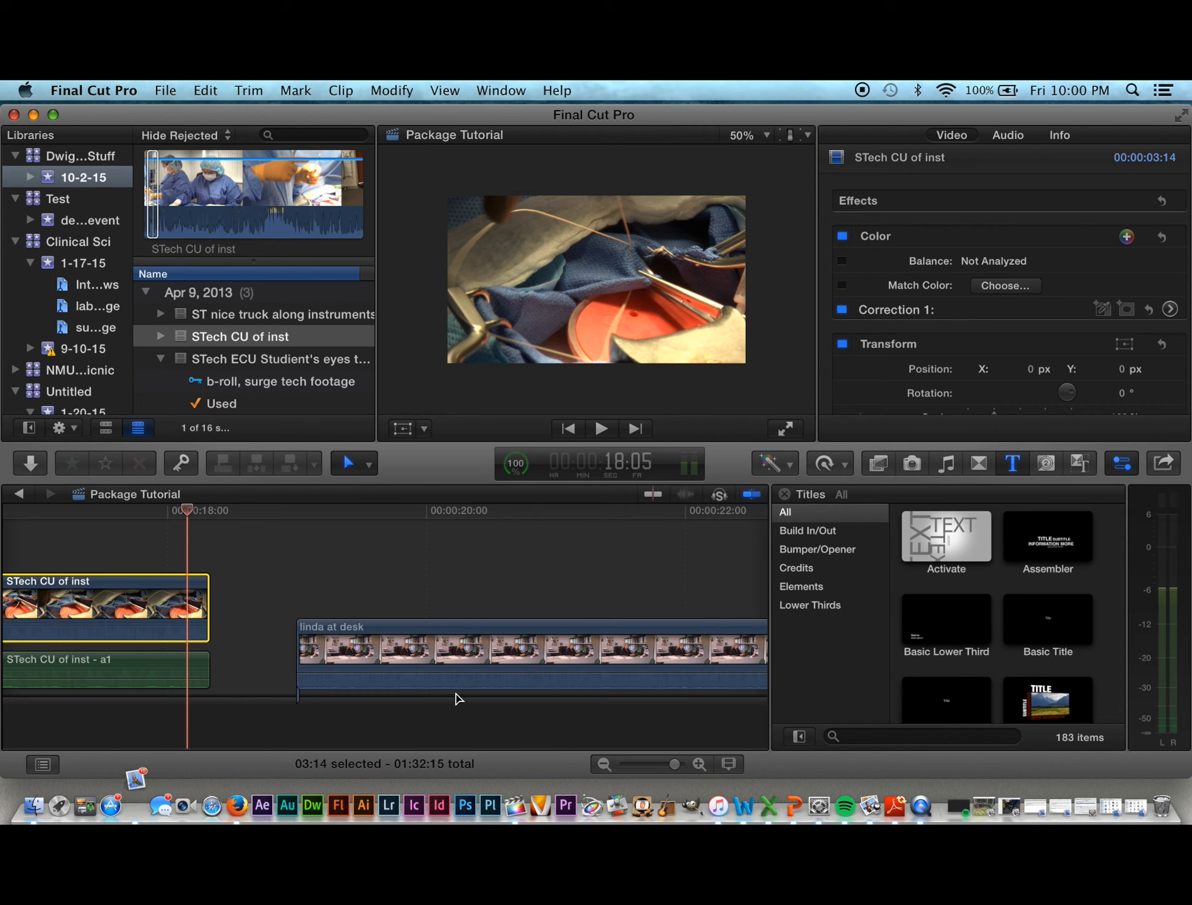
{"action": "key", "text": "super+minus"}
{"action": "key", "text": "super+minus"}
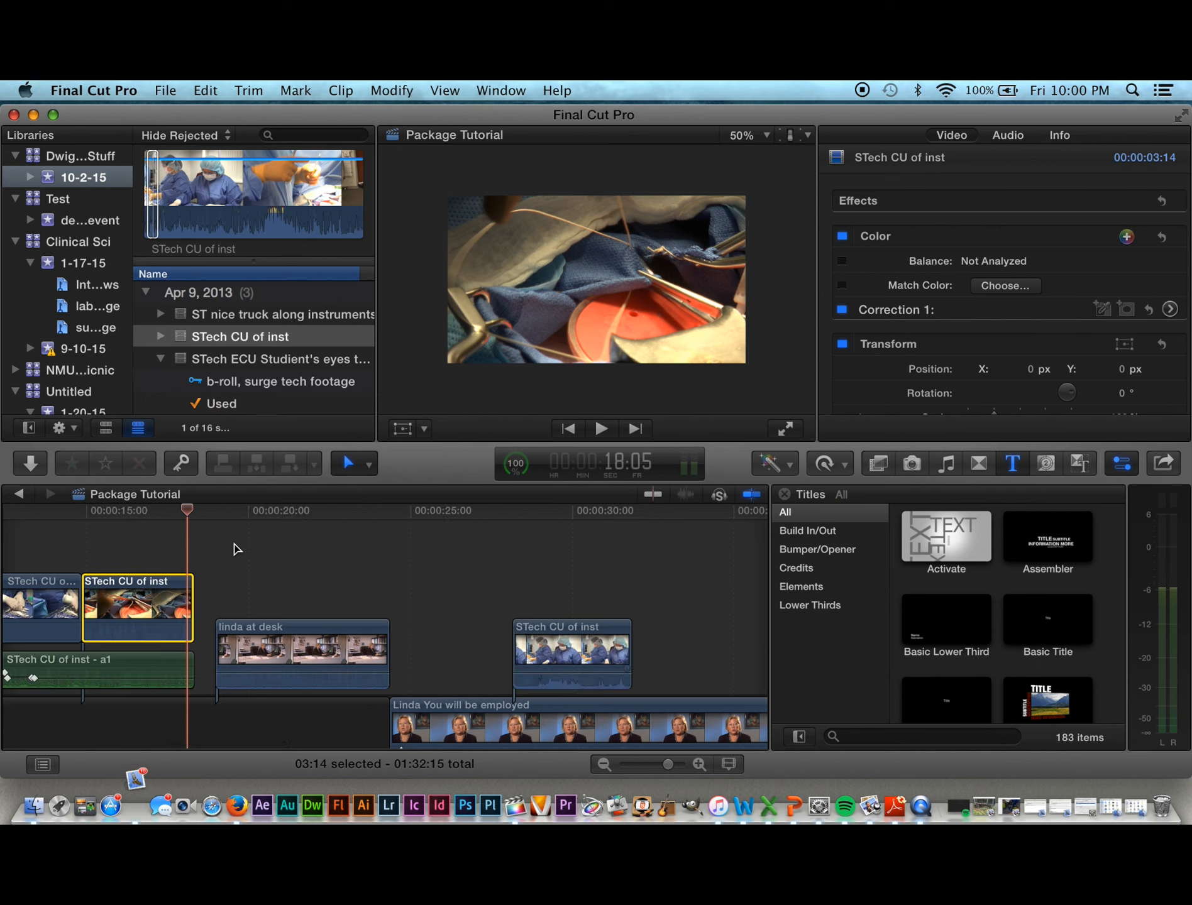
Step: Review from the surgery close-up and start dragging linda at desk 21 frames earlier
{"action": "left_click_drag", "start_coordinate": [191, 509], "coordinate": [363, 569]}
{"action": "left_click", "coordinate": [303, 564]}
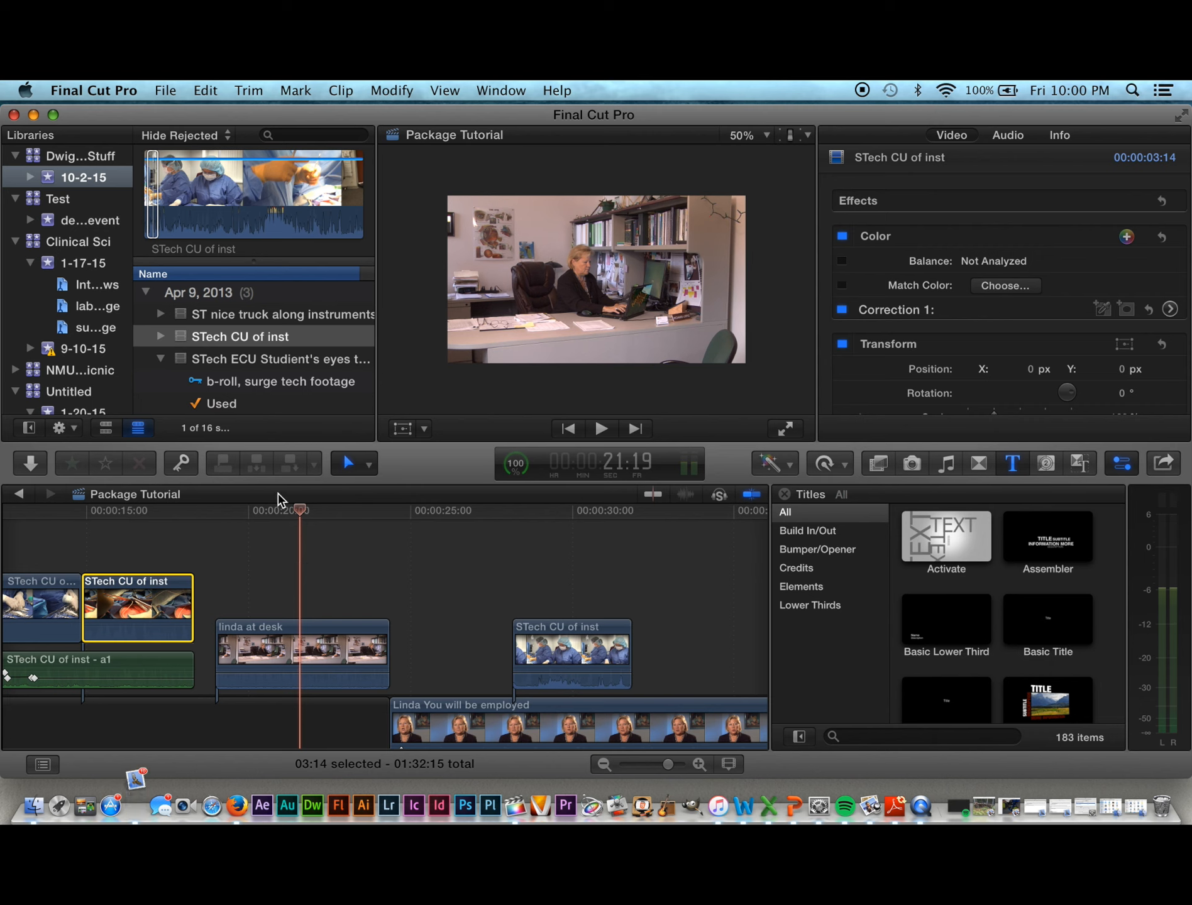
{"action": "left_click_drag", "start_coordinate": [301, 510], "coordinate": [102, 517]}
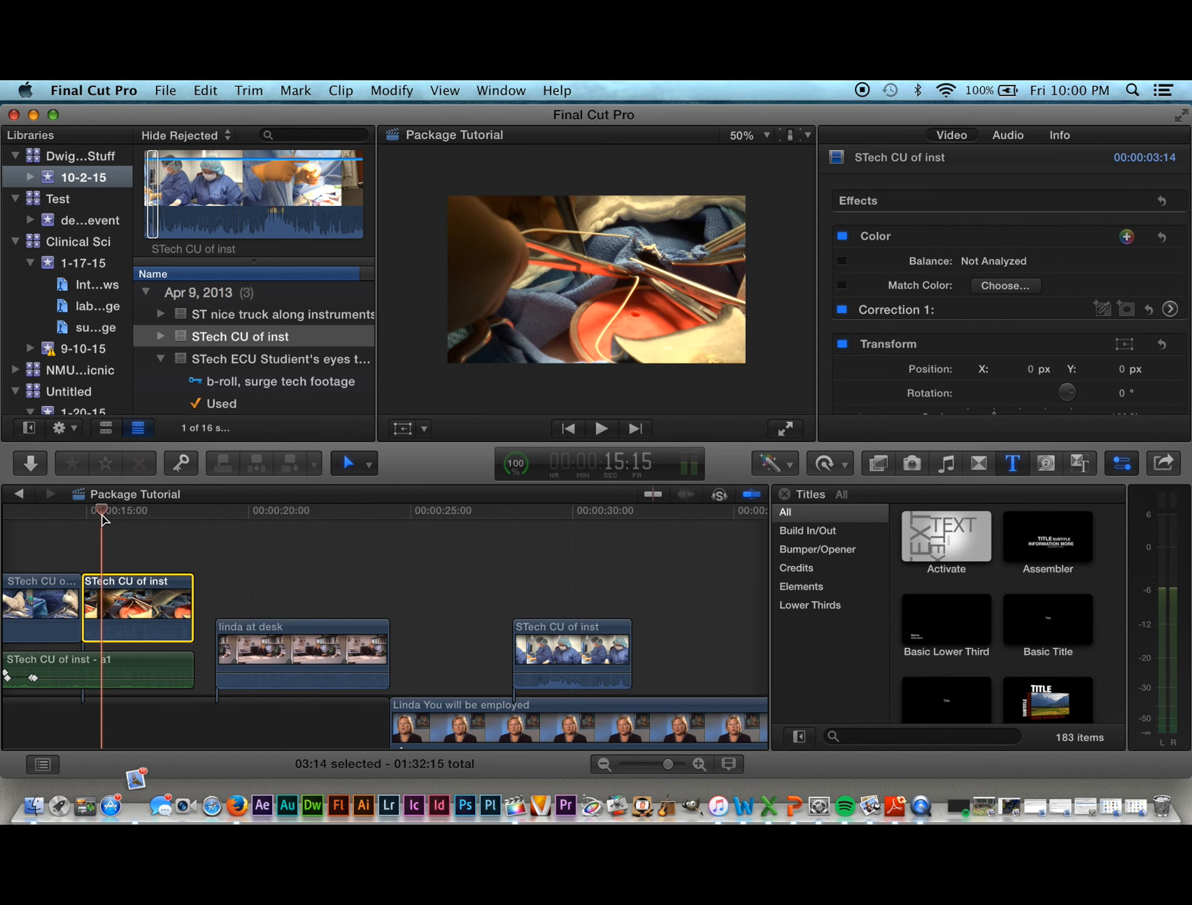
{"action": "key", "text": "space"}
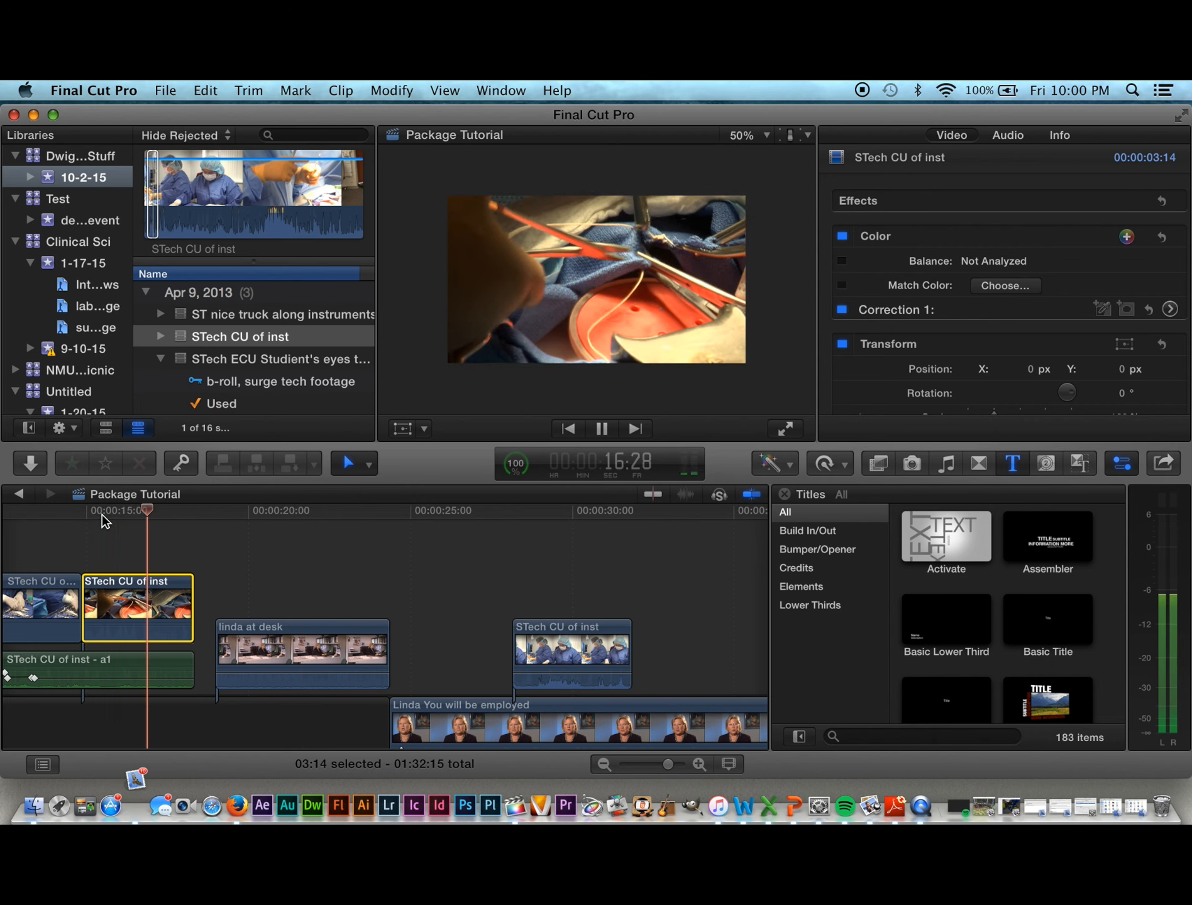
{"action": "key", "text": "space"}
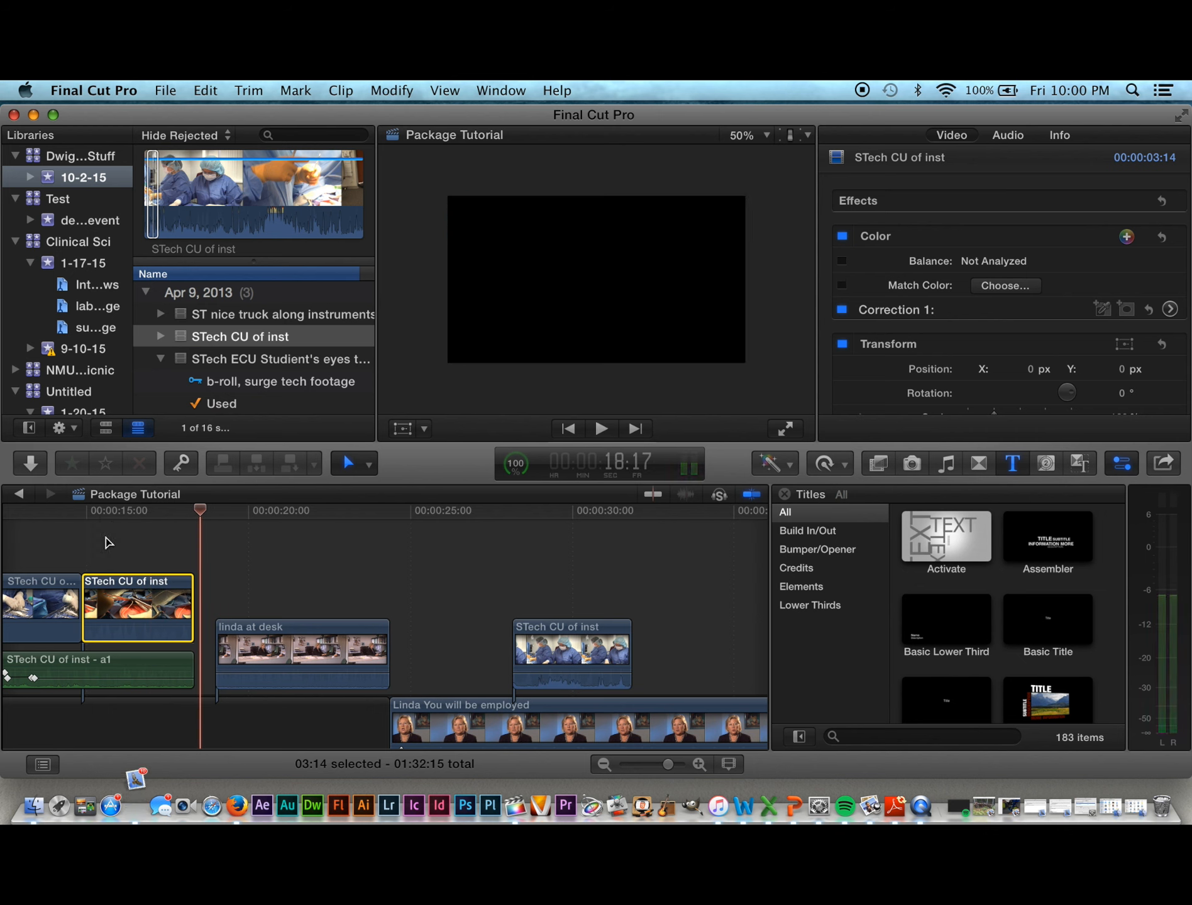
{"action": "mouse_move", "coordinate": [269, 636]}
{"action": "left_mouse_down"}
{"action": "mouse_move", "coordinate": [238, 635]}
{"action": "mouse_move", "coordinate": [248, 636]}
{"action": "left_mouse_up"}
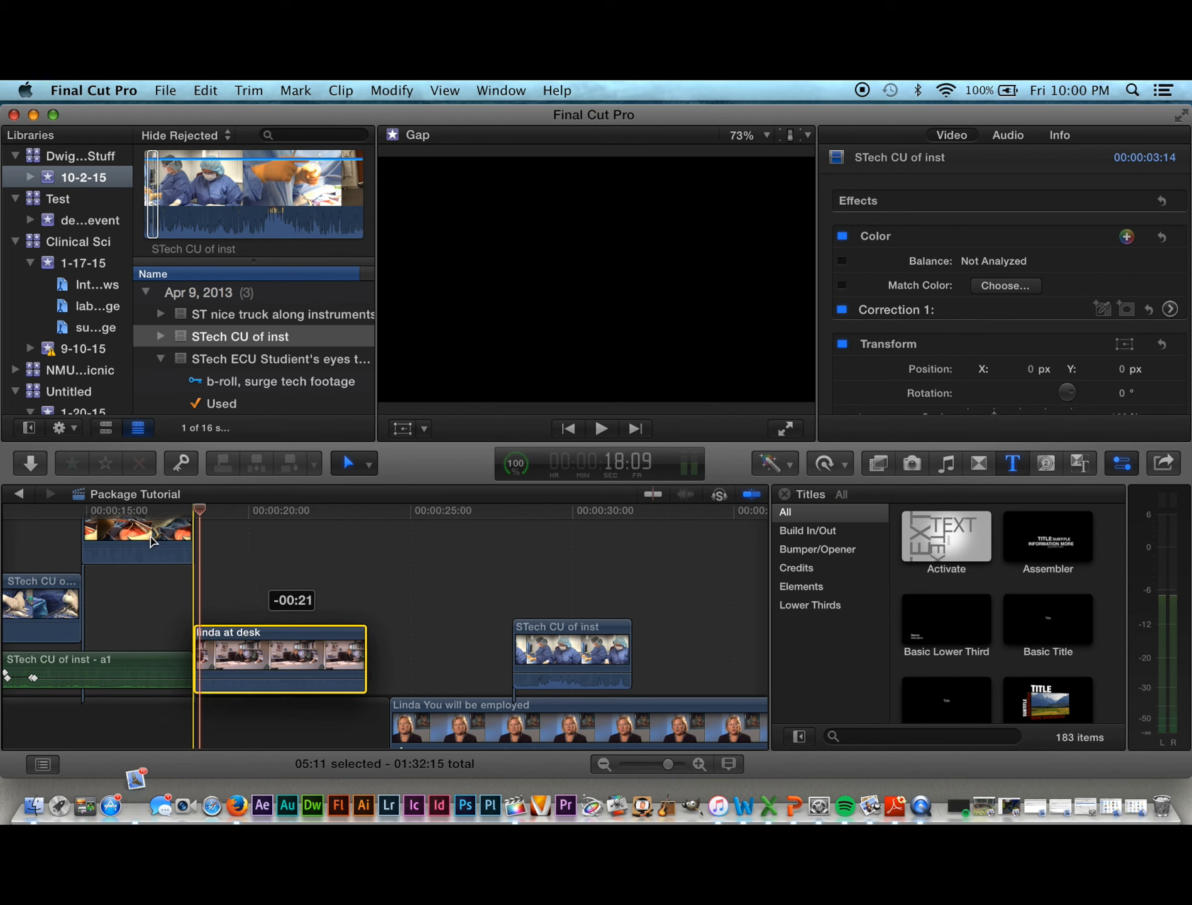
Step: Drop linda at desk right after the first STech CU of inst clip and play it back
{"action": "left_click_drag", "start_coordinate": [152, 540], "coordinate": [182, 522]}
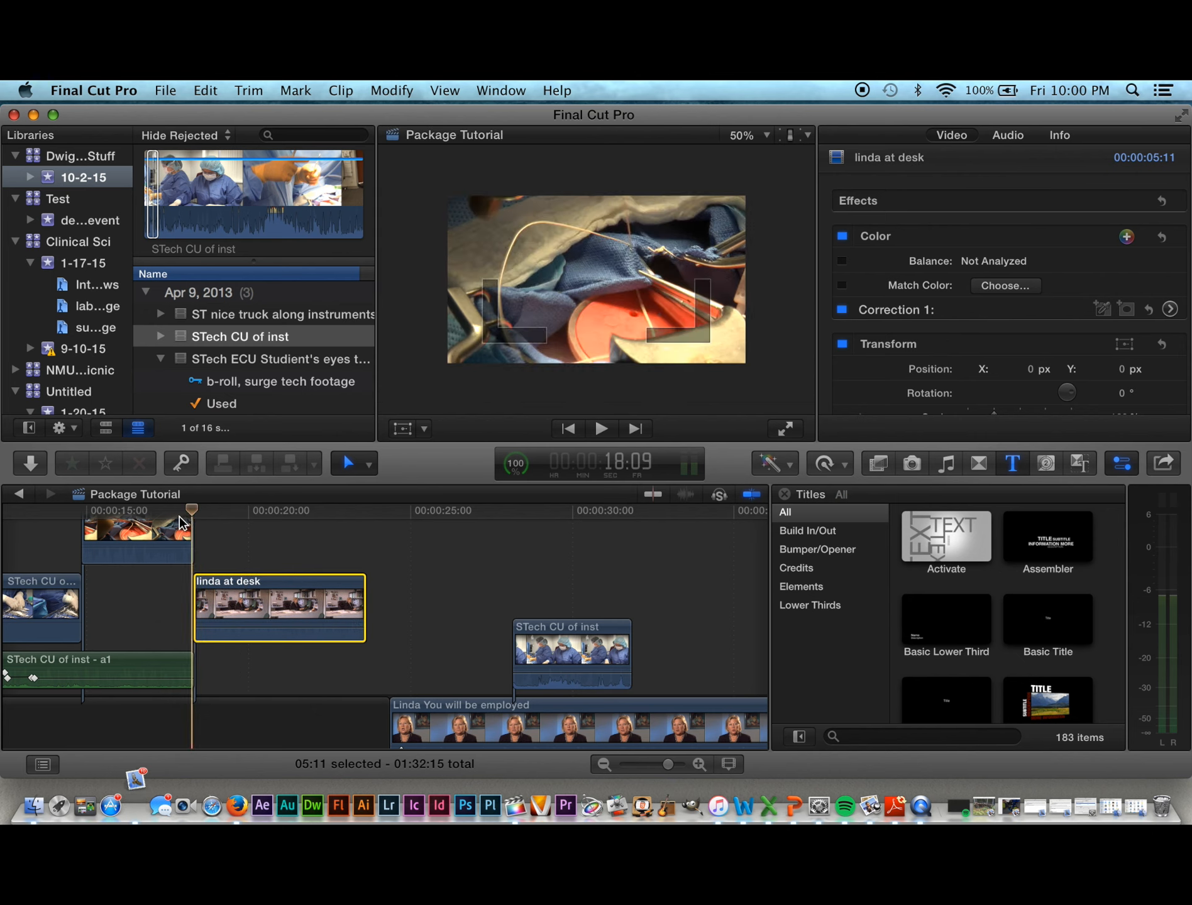
{"action": "key", "text": "space"}
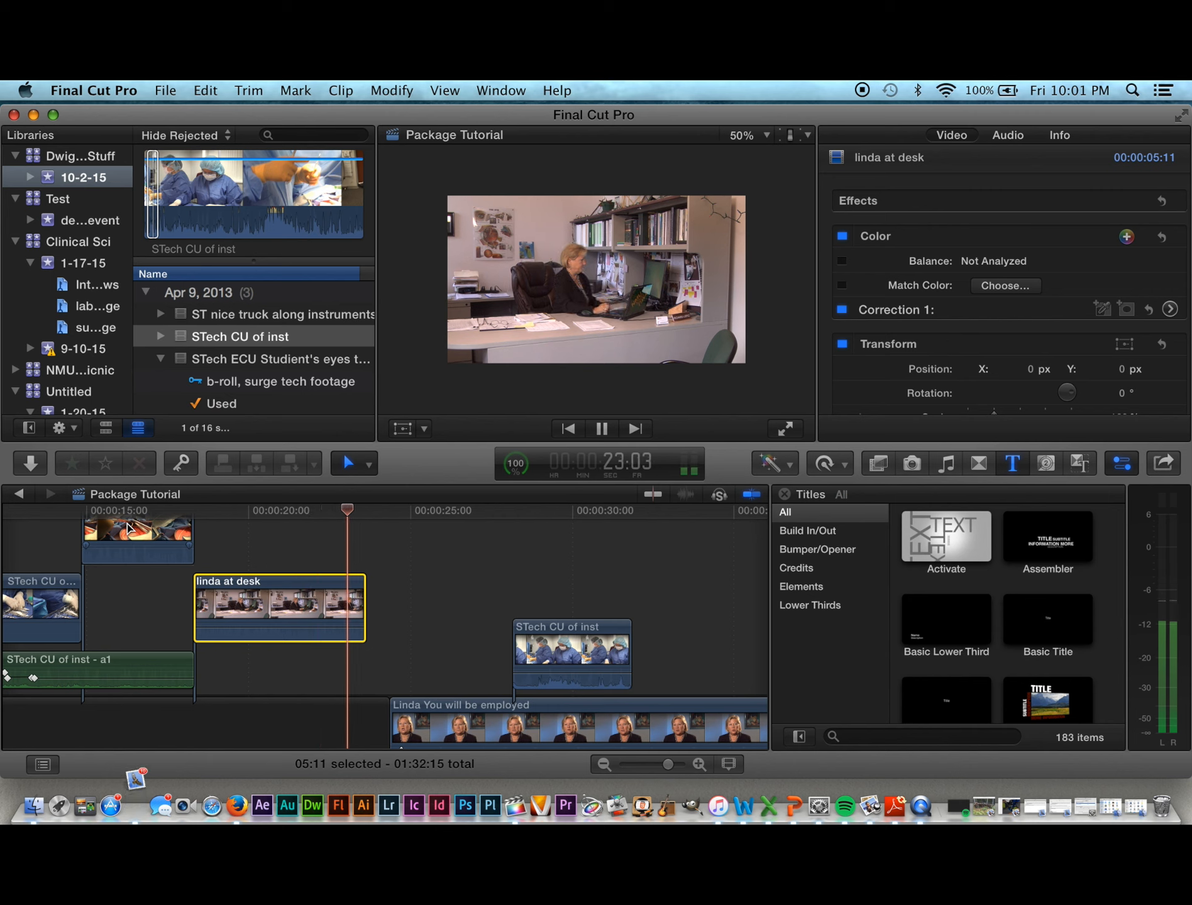
{"action": "key", "text": "space"}
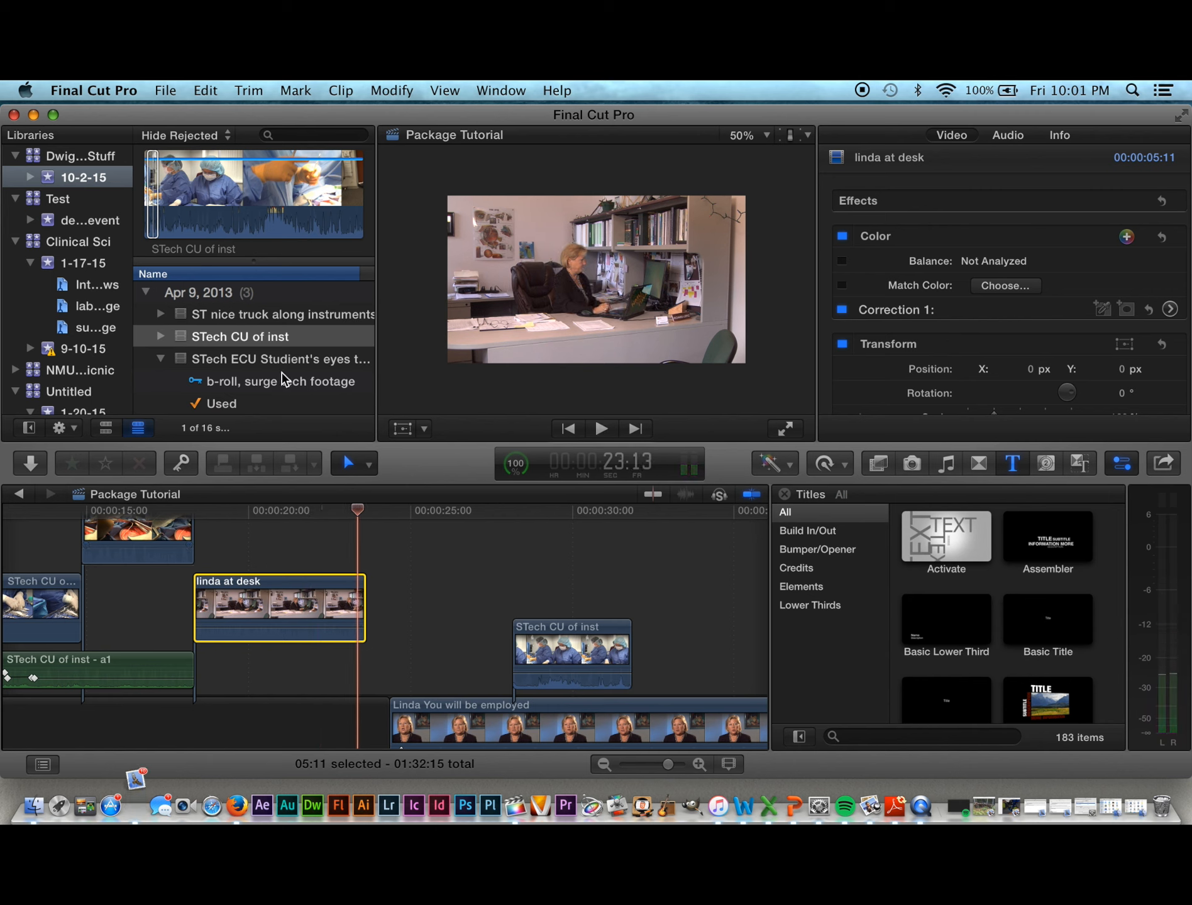
Step: Move the later STech CU of inst cutaway 3 frames earlier
{"action": "left_click", "coordinate": [547, 628]}
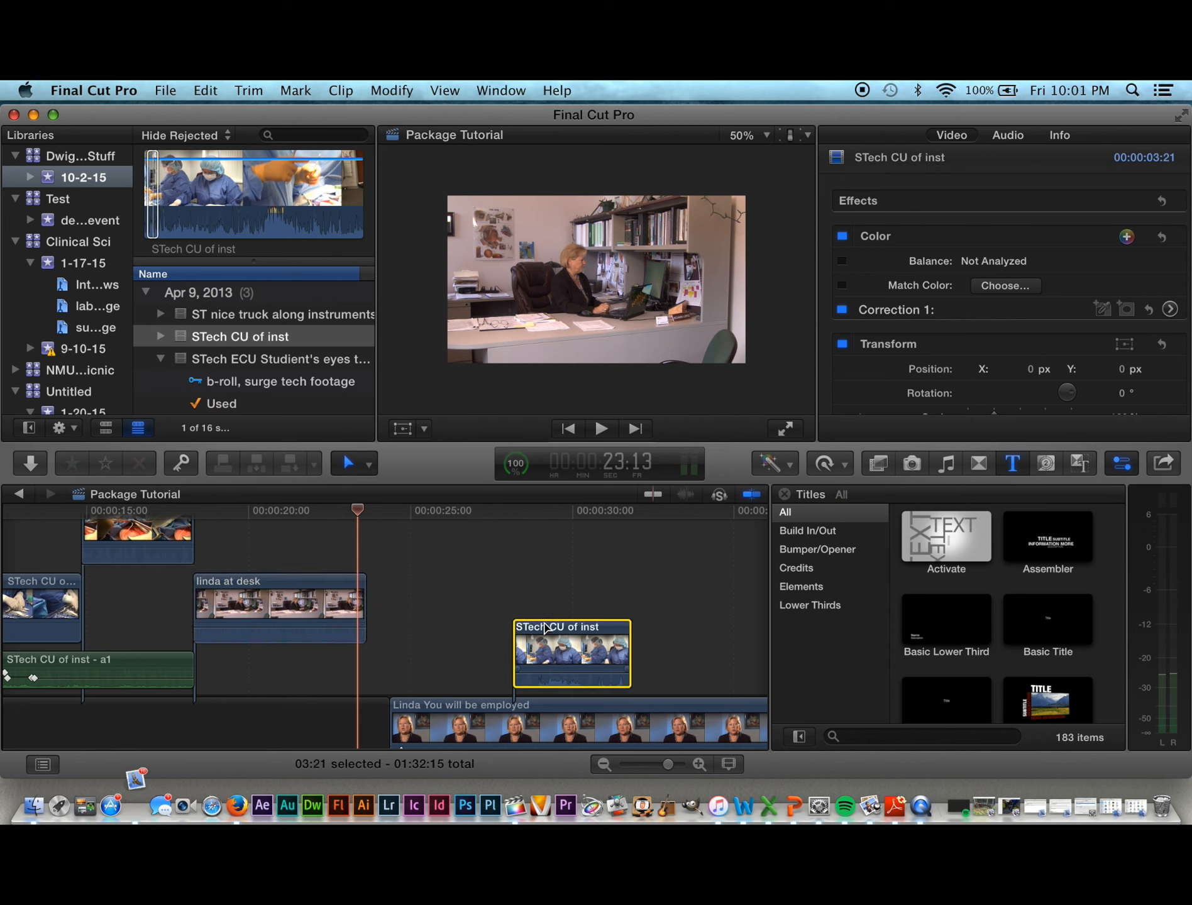
{"action": "left_click_drag", "start_coordinate": [545, 626], "coordinate": [544, 624]}
{"action": "left_click_drag", "start_coordinate": [544, 626], "coordinate": [545, 627]}
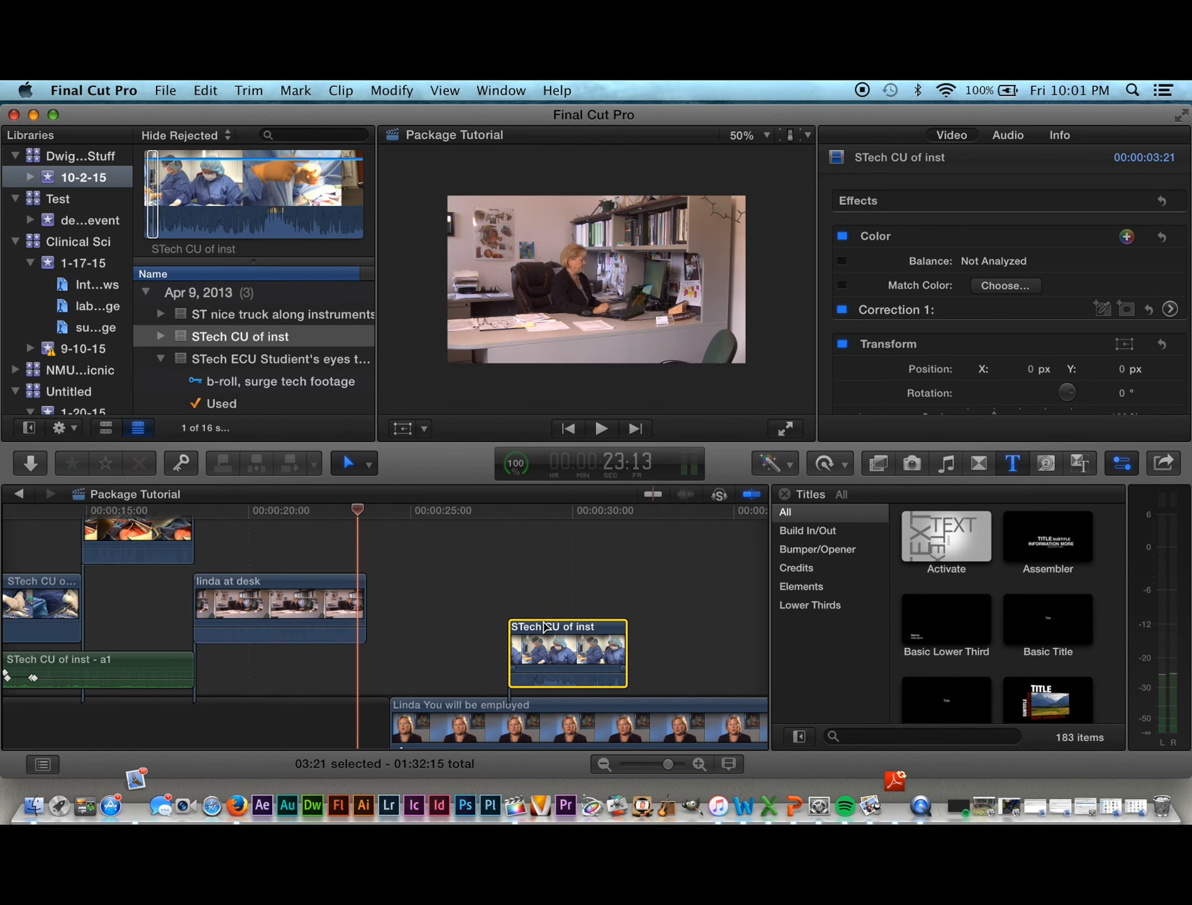
Step: Delete the STech CU of inst cutaway, then review the Linda interview around 22–31 seconds
{"action": "key", "text": "Delete"}
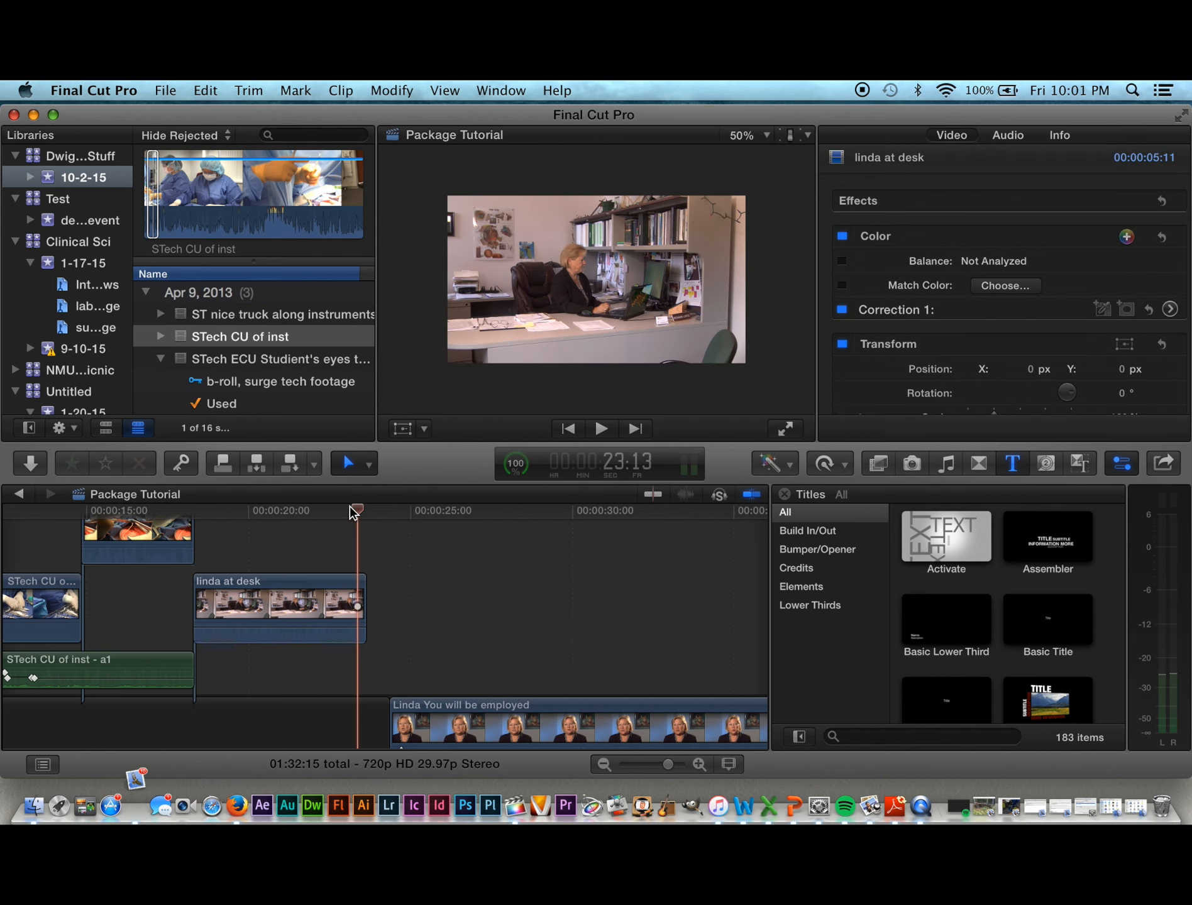
{"action": "left_click_drag", "start_coordinate": [335, 506], "coordinate": [325, 517]}
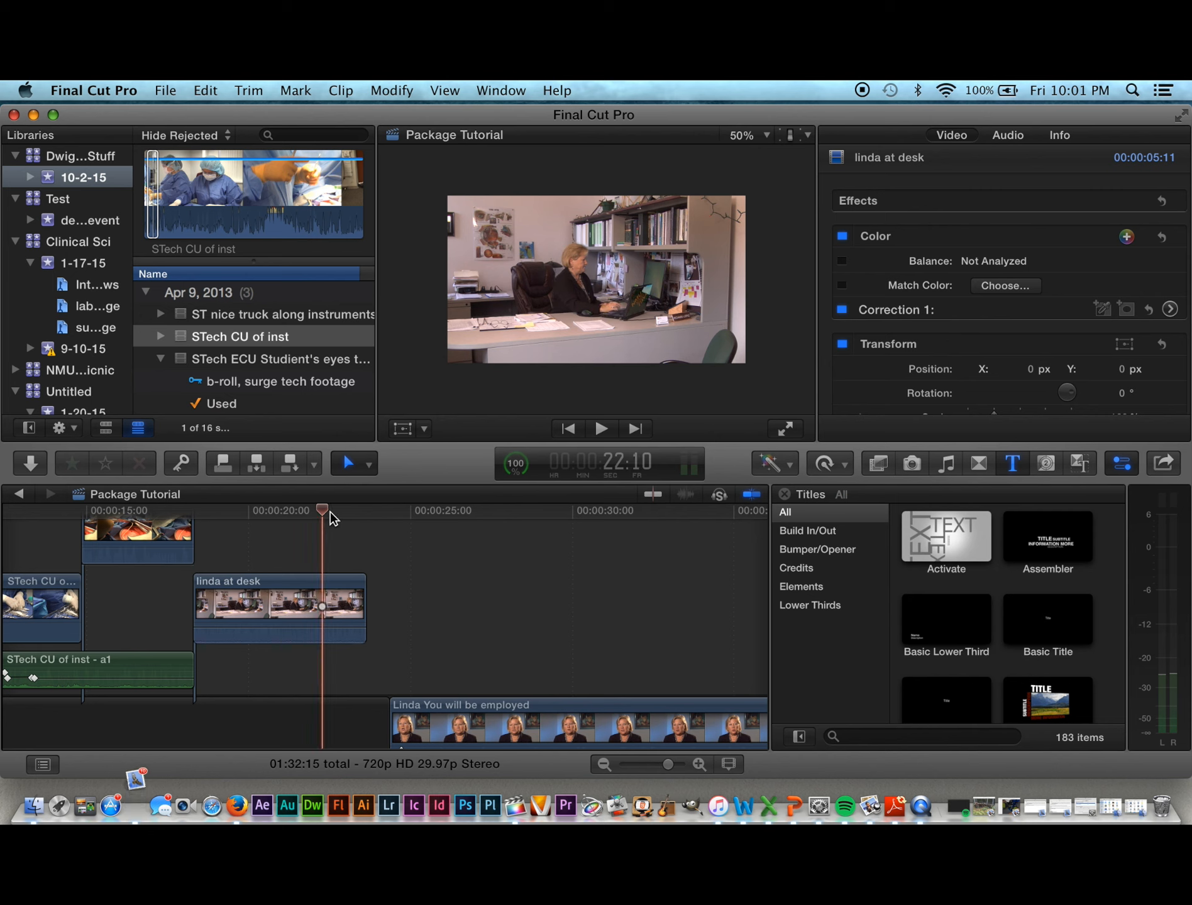
{"action": "left_click", "coordinate": [390, 523]}
{"action": "key", "text": "space"}
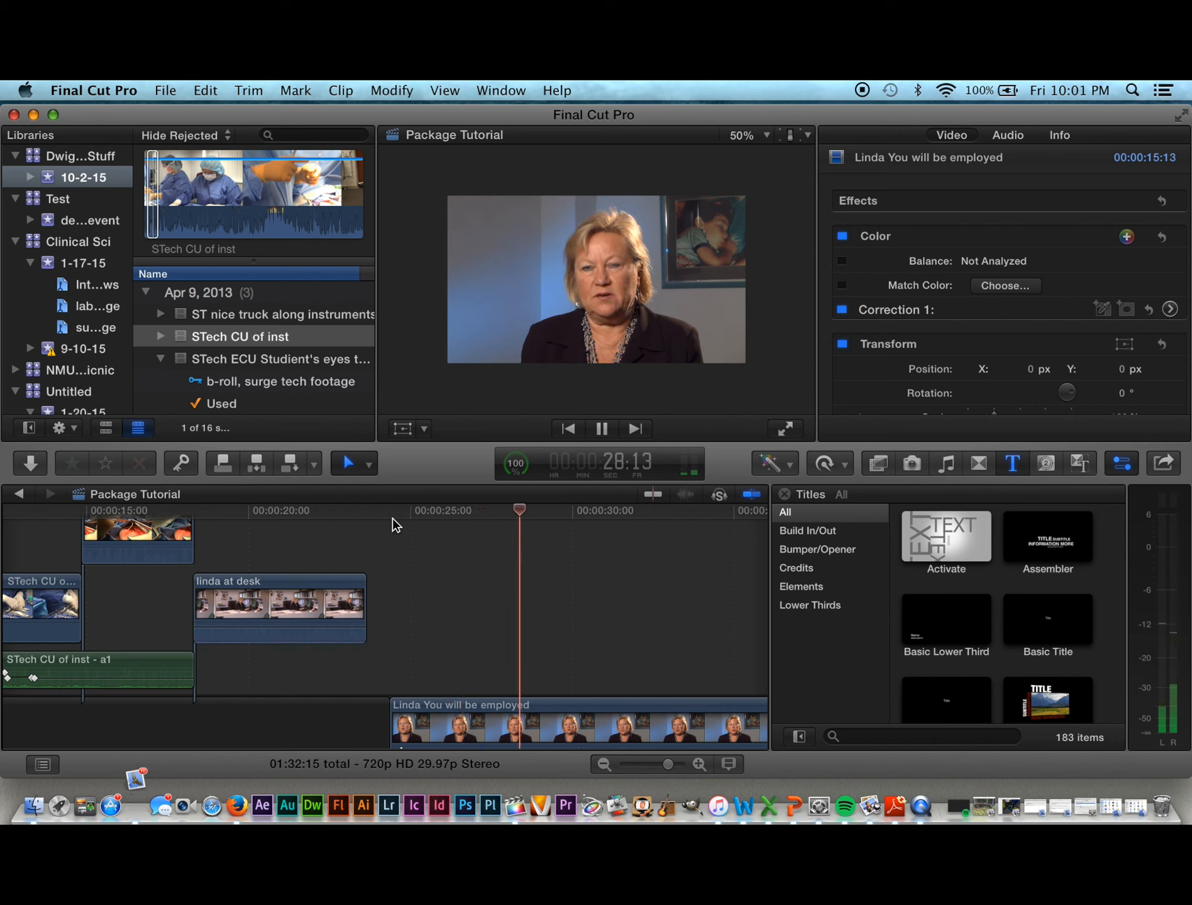
{"action": "key", "text": "space"}
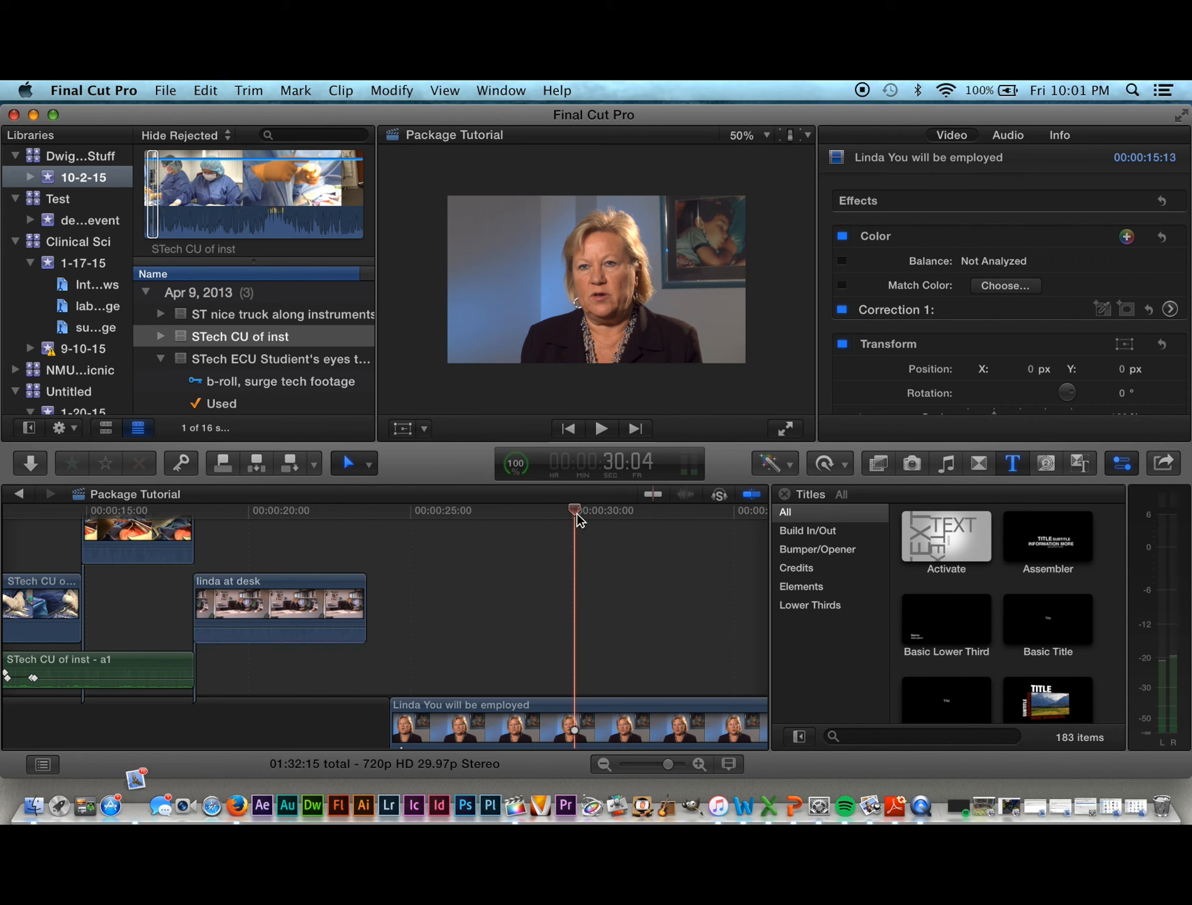
{"action": "left_click_drag", "start_coordinate": [577, 510], "coordinate": [588, 541]}
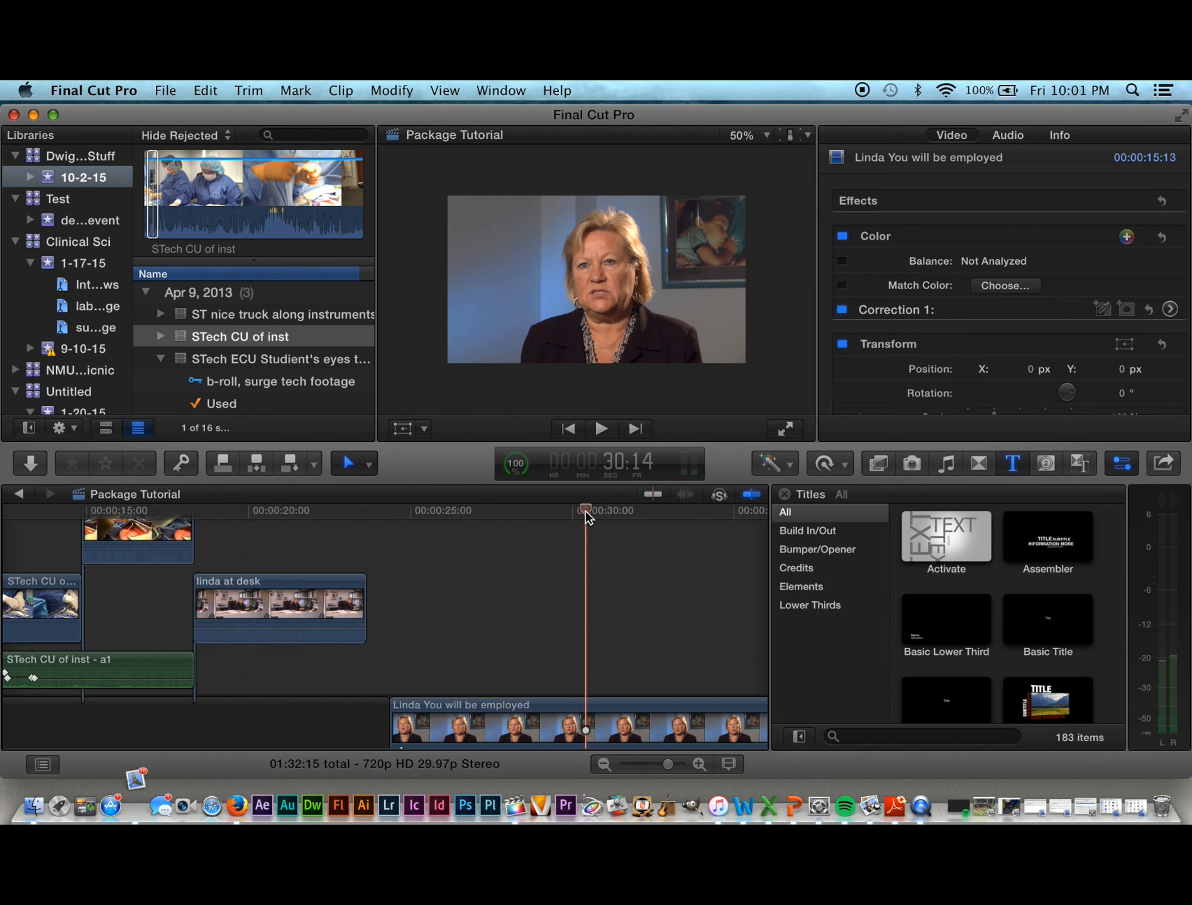
{"action": "left_click_drag", "start_coordinate": [585, 516], "coordinate": [615, 525]}
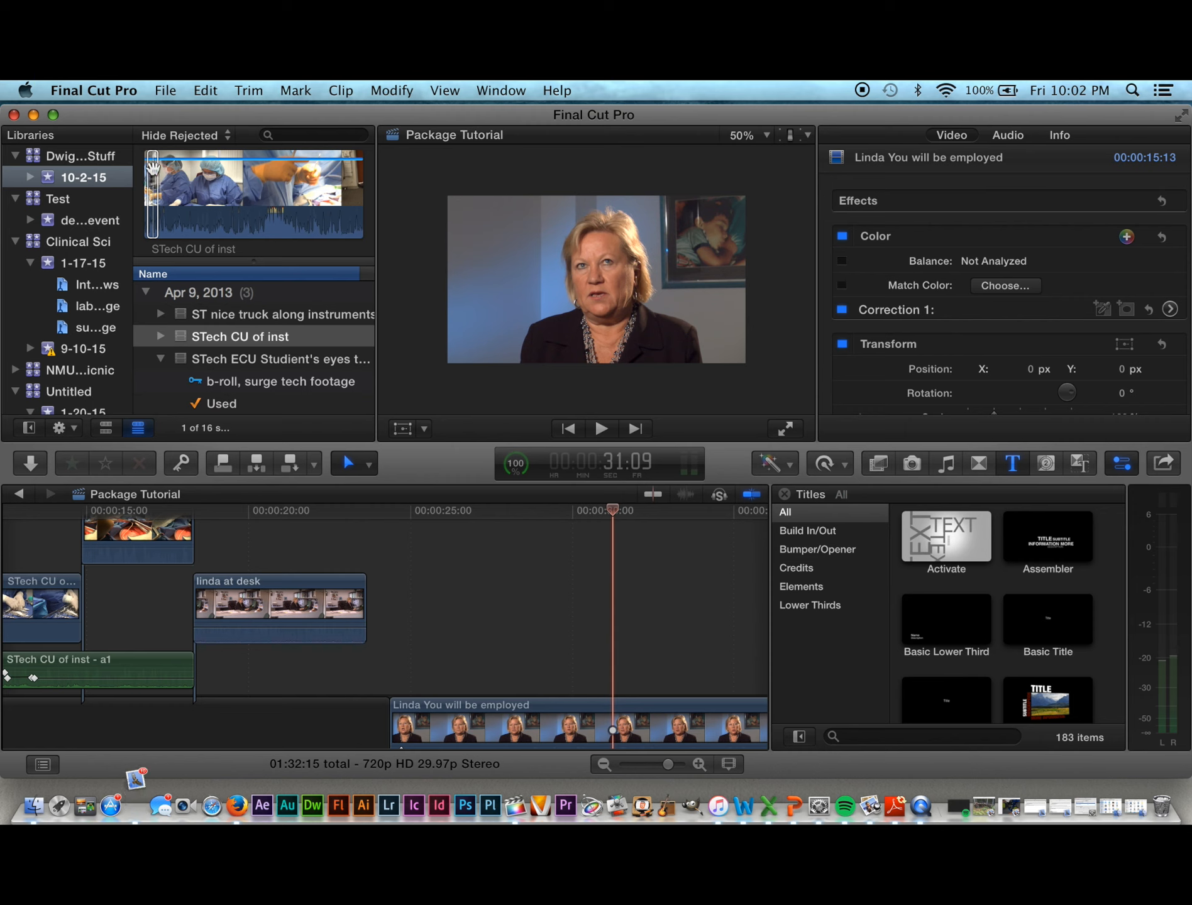
Step: With the Position tool, connect STech CU of inst above the Linda interview near 29 seconds
{"action": "left_click", "coordinate": [370, 466]}
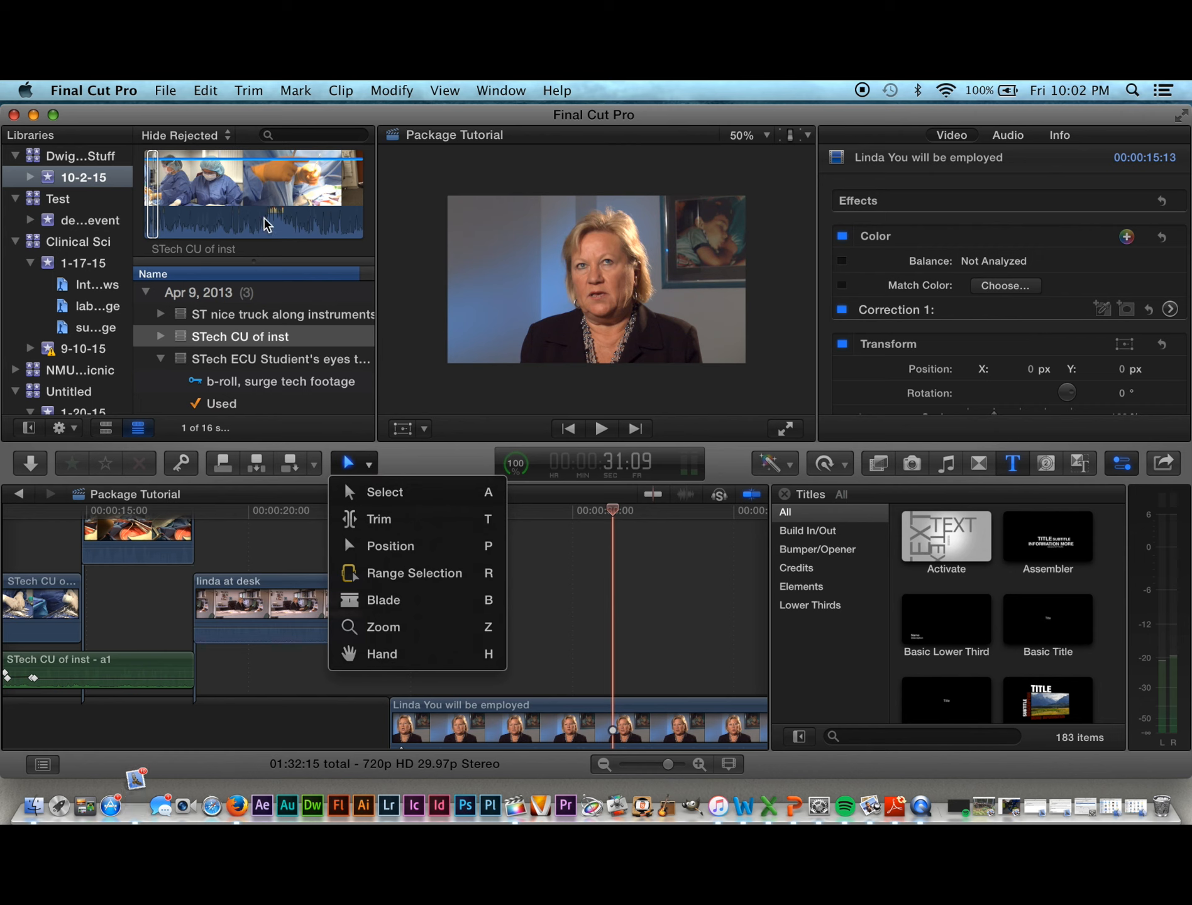
{"action": "left_click", "coordinate": [375, 555]}
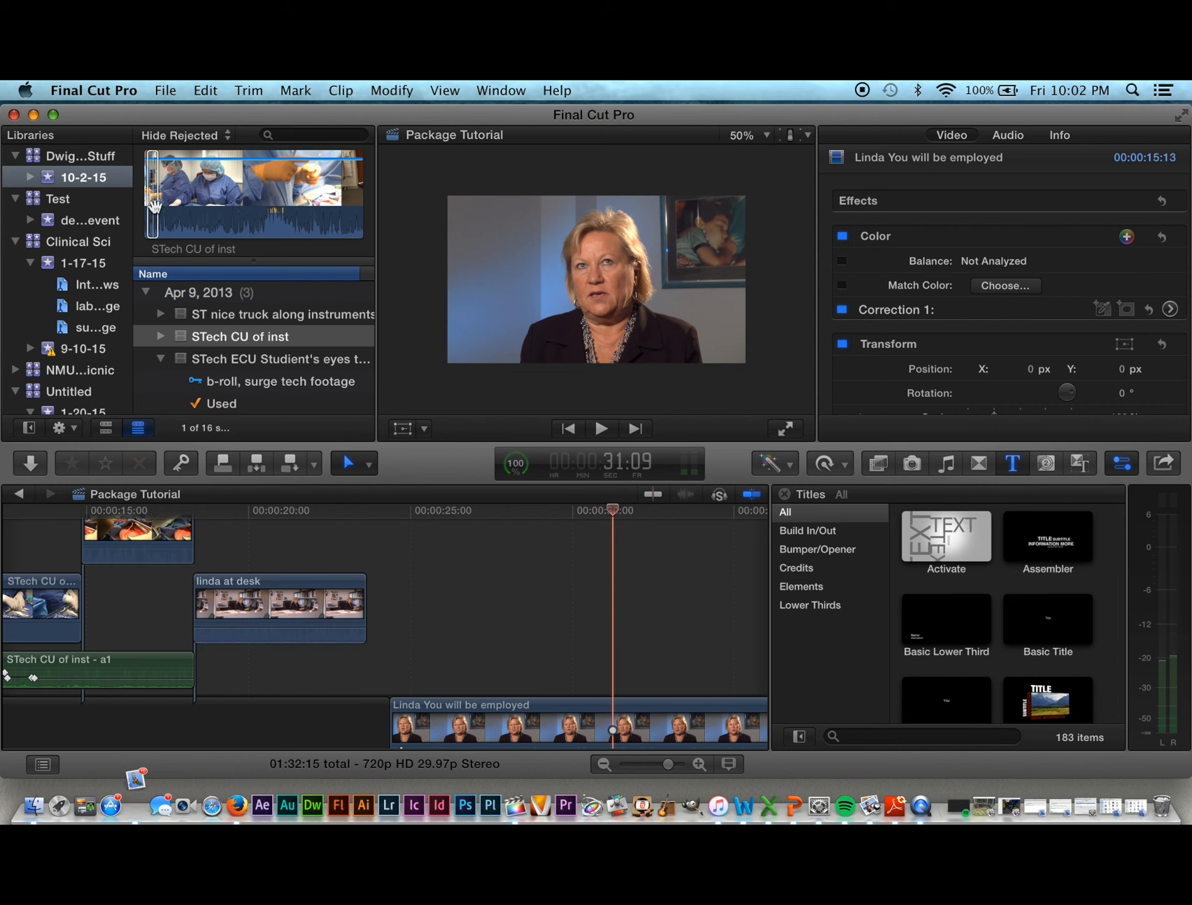
{"action": "left_click", "coordinate": [152, 203]}
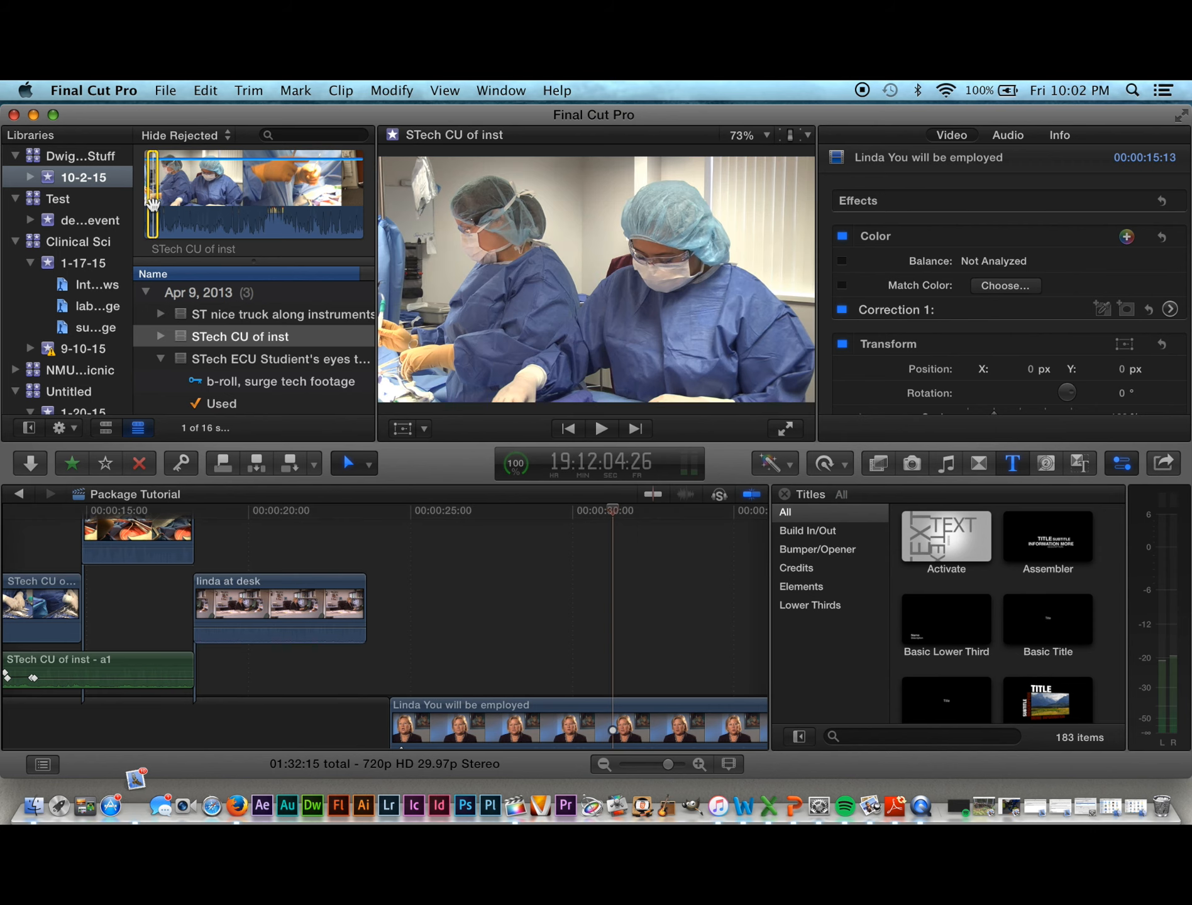
{"action": "left_click_drag", "start_coordinate": [152, 202], "coordinate": [550, 638]}
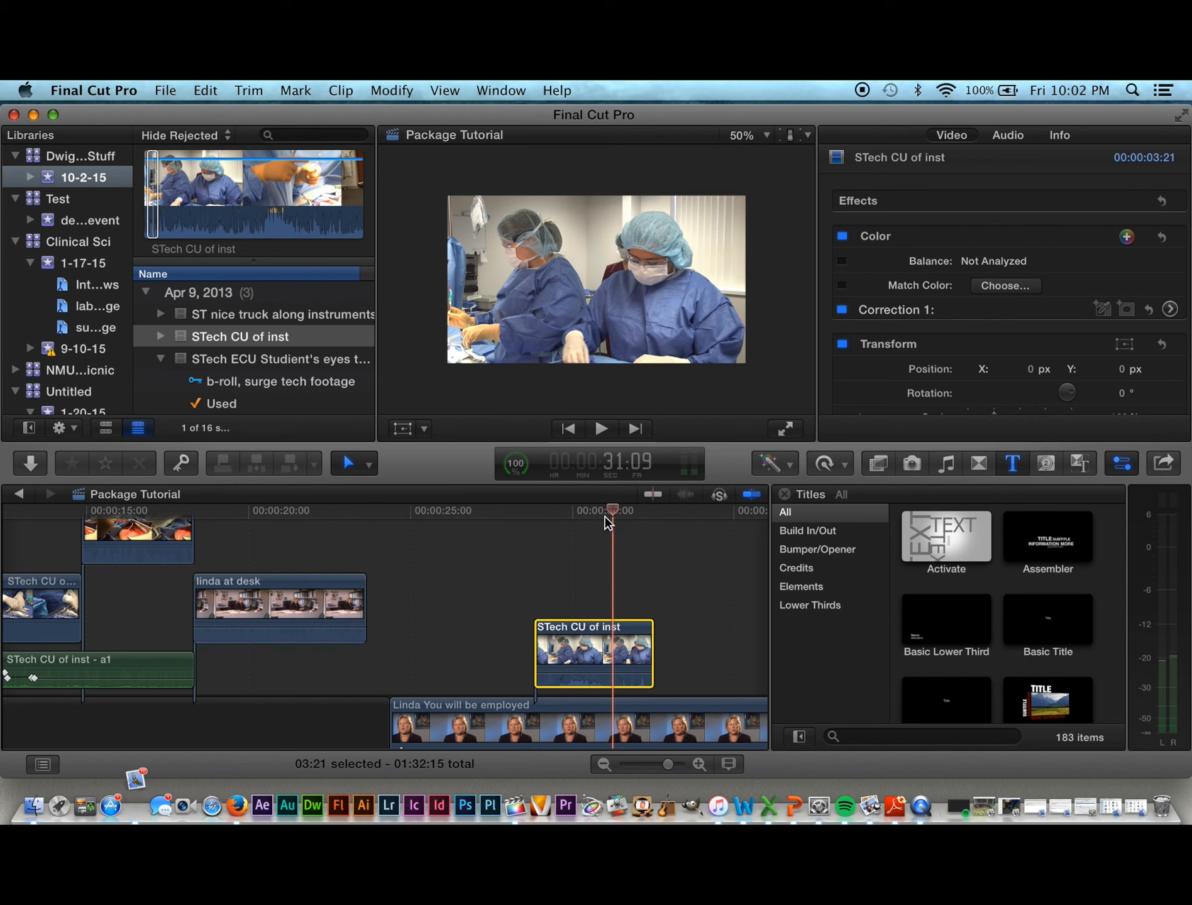
Step: Shift the STech CU of inst cutaway a few frames earlier, replaying the cut each time
{"action": "left_click_drag", "start_coordinate": [615, 512], "coordinate": [463, 512]}
{"action": "key", "text": "space"}
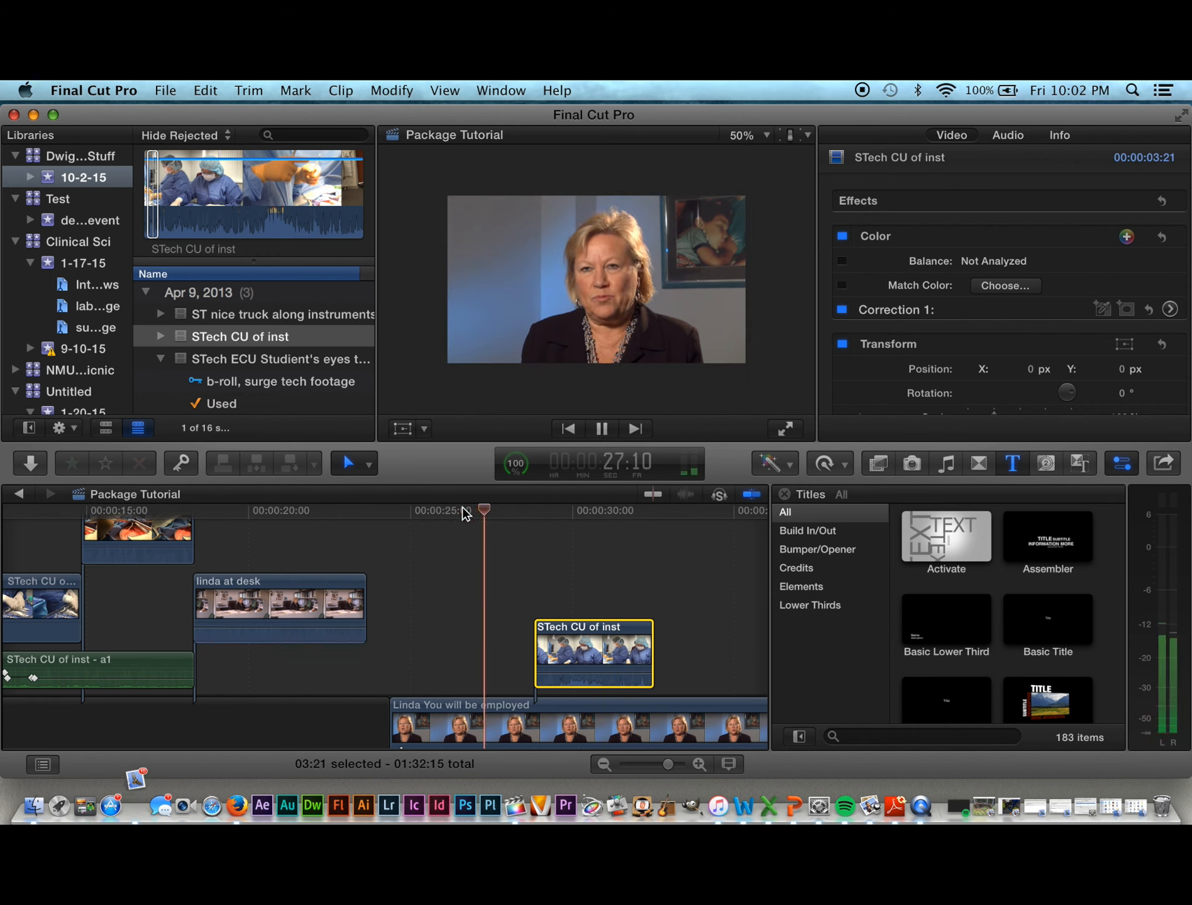
{"action": "key", "text": "space"}
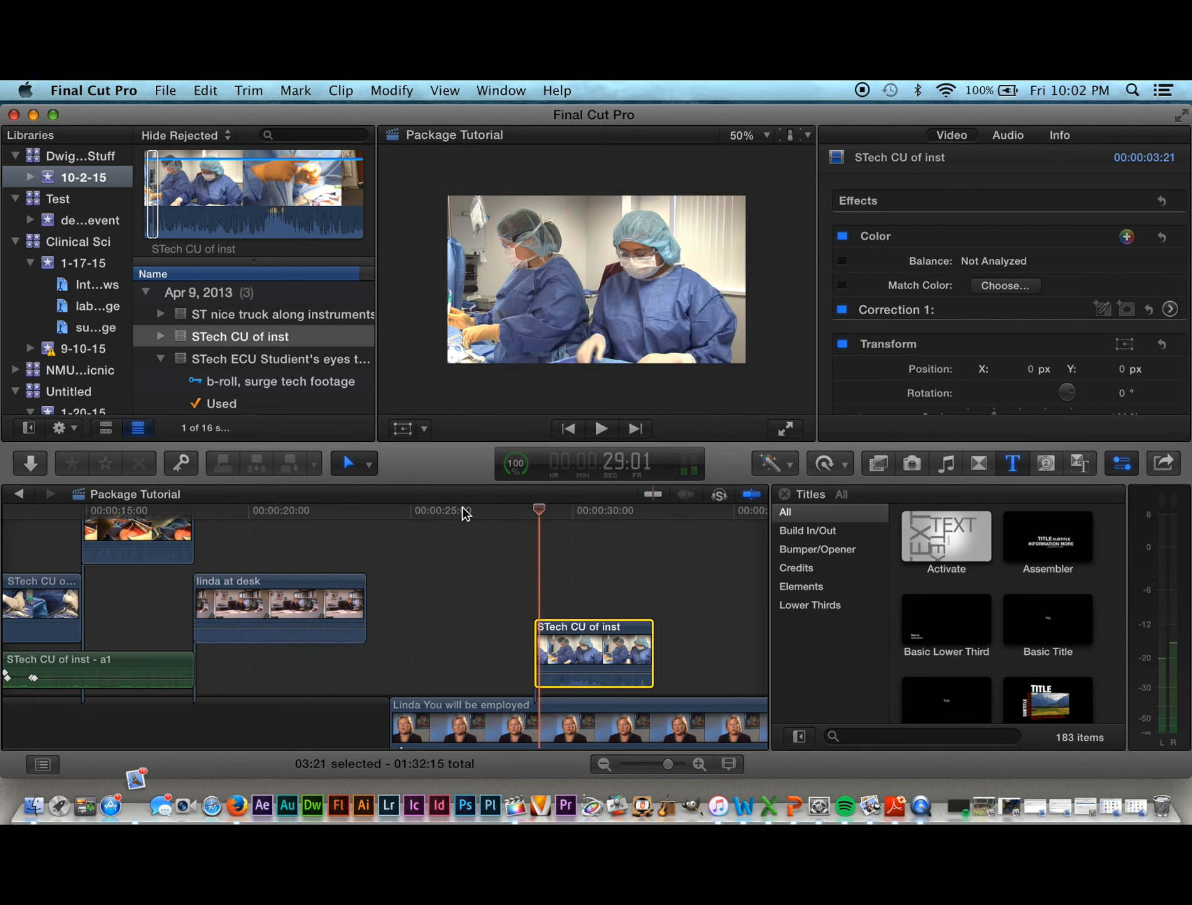
{"action": "left_click_drag", "start_coordinate": [581, 632], "coordinate": [573, 632]}
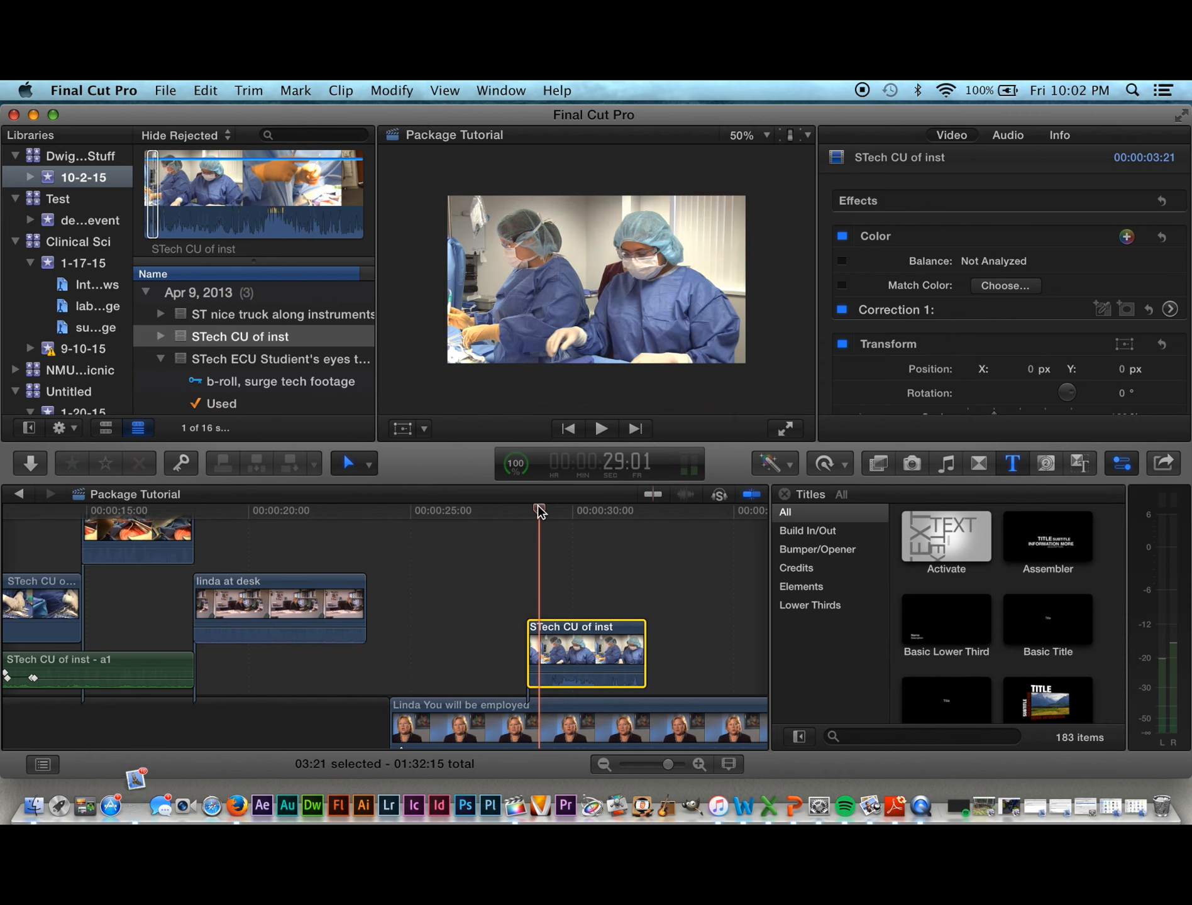
{"action": "left_click", "coordinate": [507, 506]}
{"action": "key", "text": "space"}
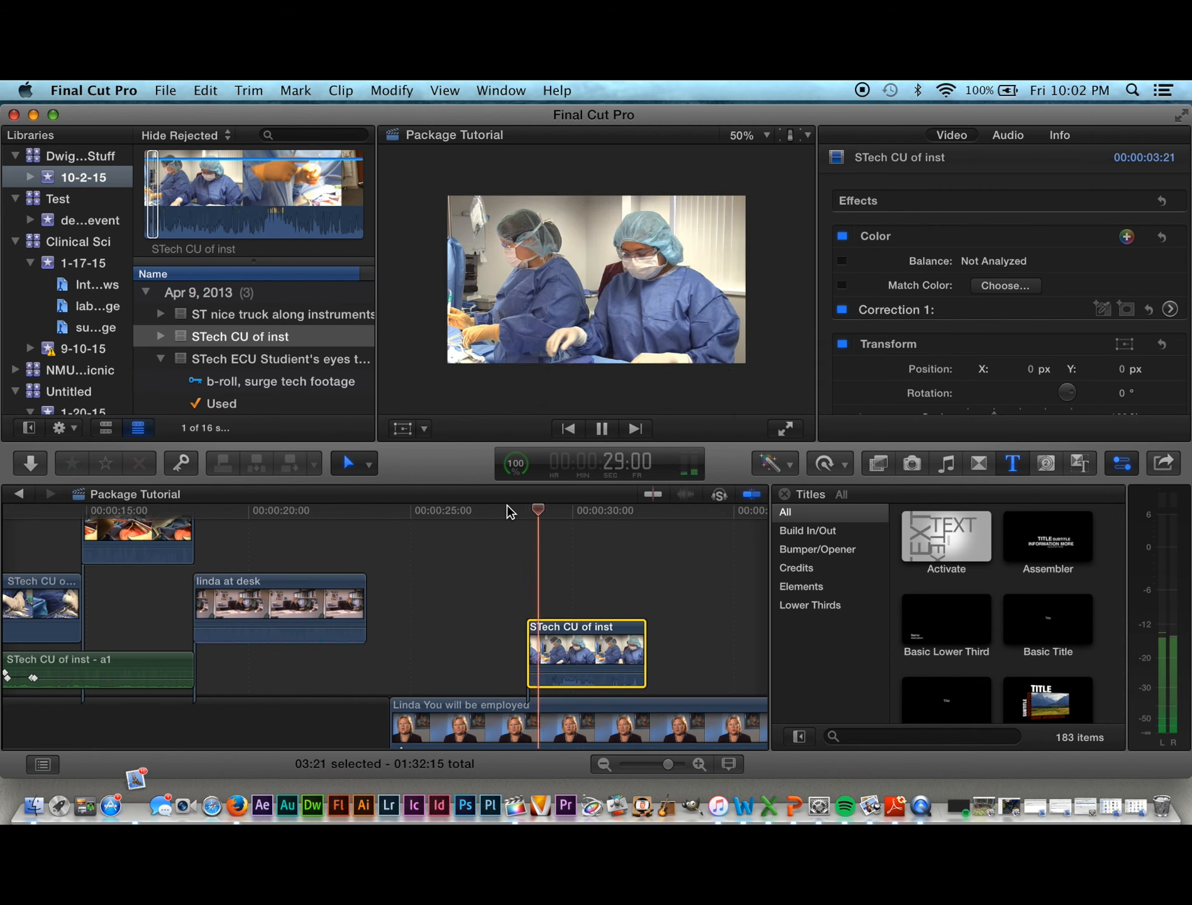
{"action": "key", "text": "space"}
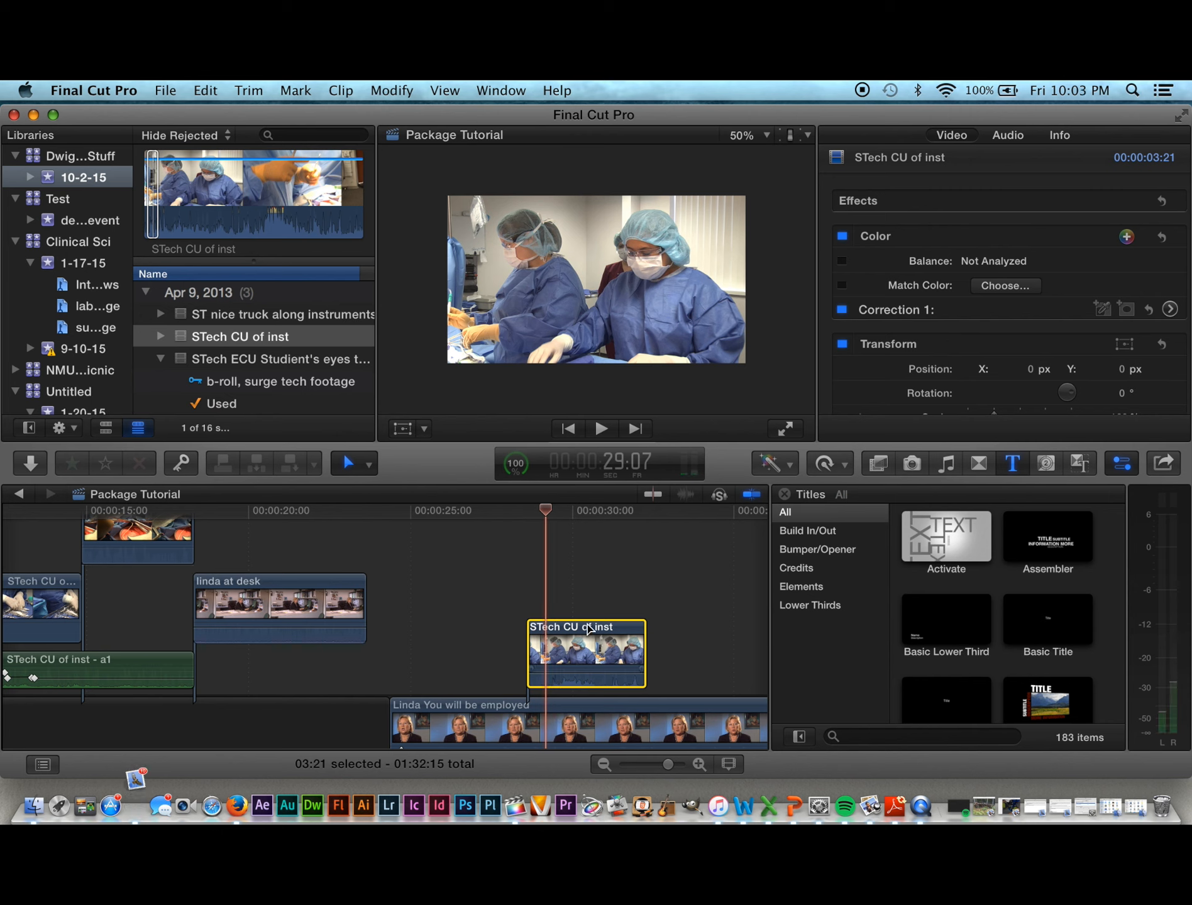
{"action": "left_click_drag", "start_coordinate": [588, 628], "coordinate": [584, 629]}
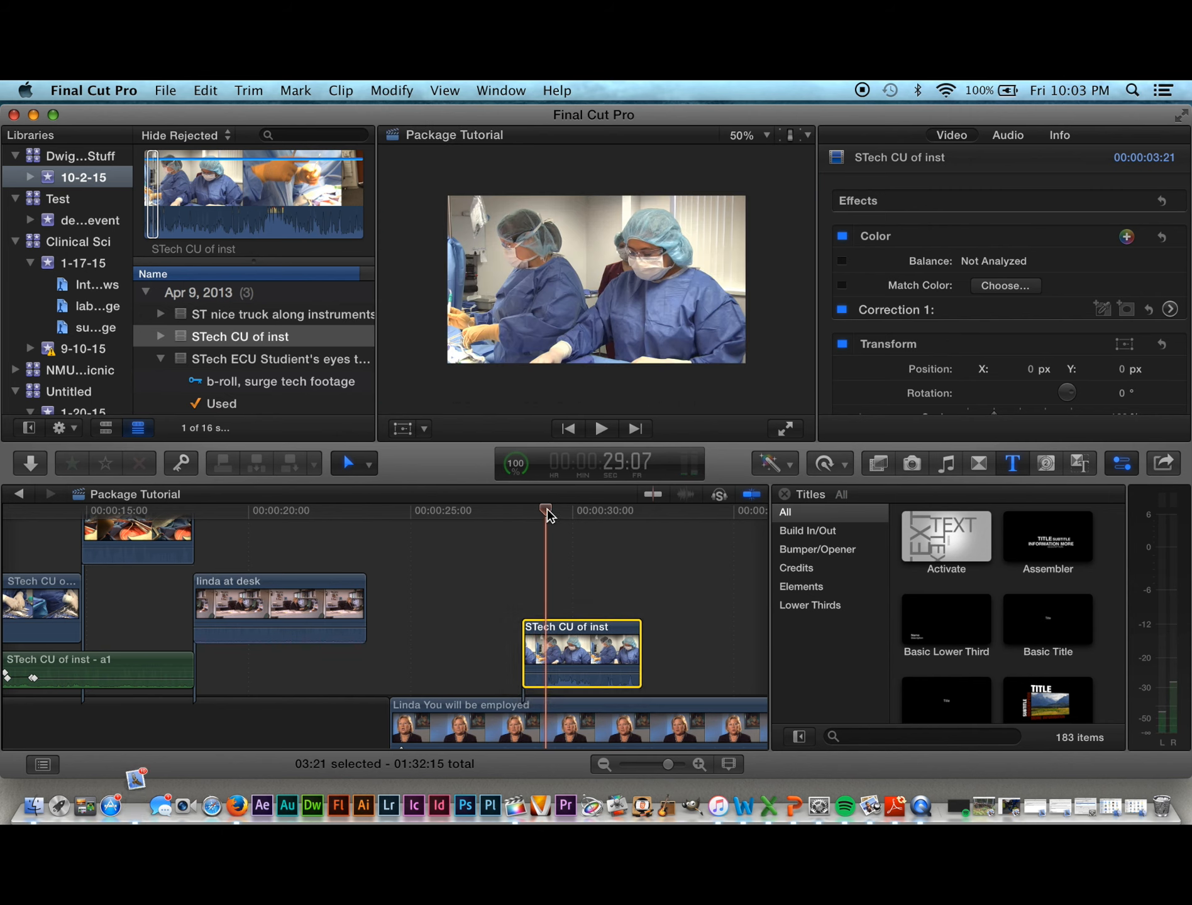
{"action": "left_click", "coordinate": [485, 509]}
{"action": "key", "text": "space"}
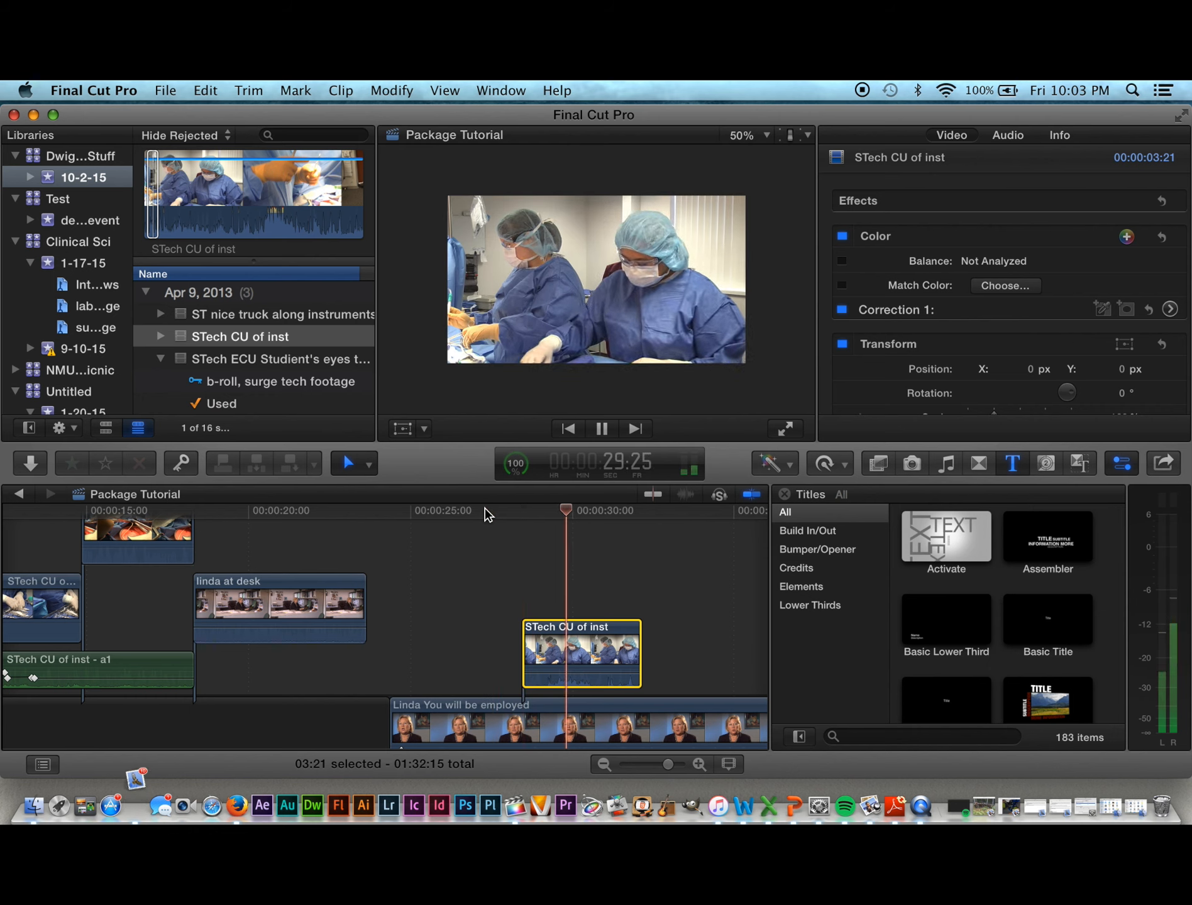
{"action": "key", "text": "space"}
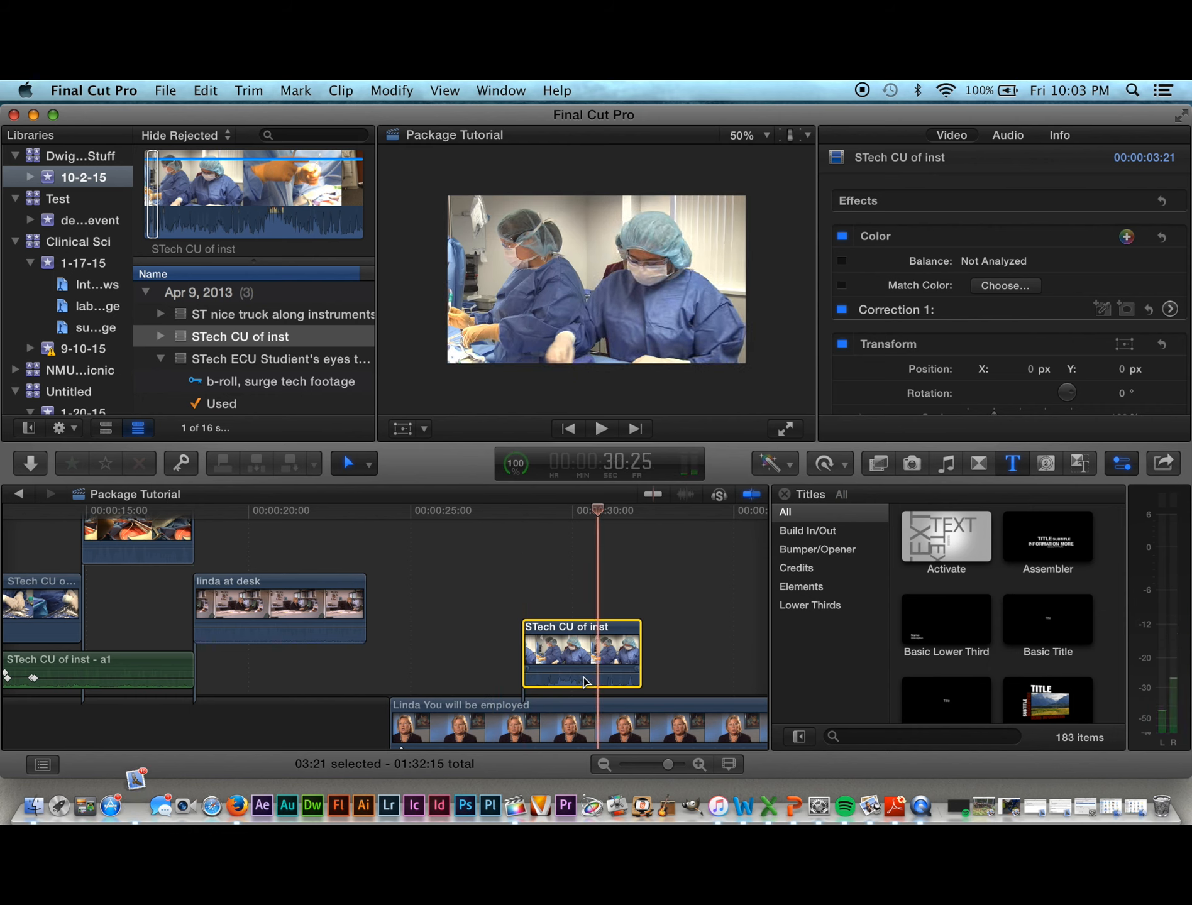
Step: Lower the cutaway's audio volume to -19 dB
{"action": "left_click", "coordinate": [583, 674]}
{"action": "left_click_drag", "start_coordinate": [584, 674], "coordinate": [581, 680]}
{"action": "left_click_drag", "start_coordinate": [575, 680], "coordinate": [536, 670]}
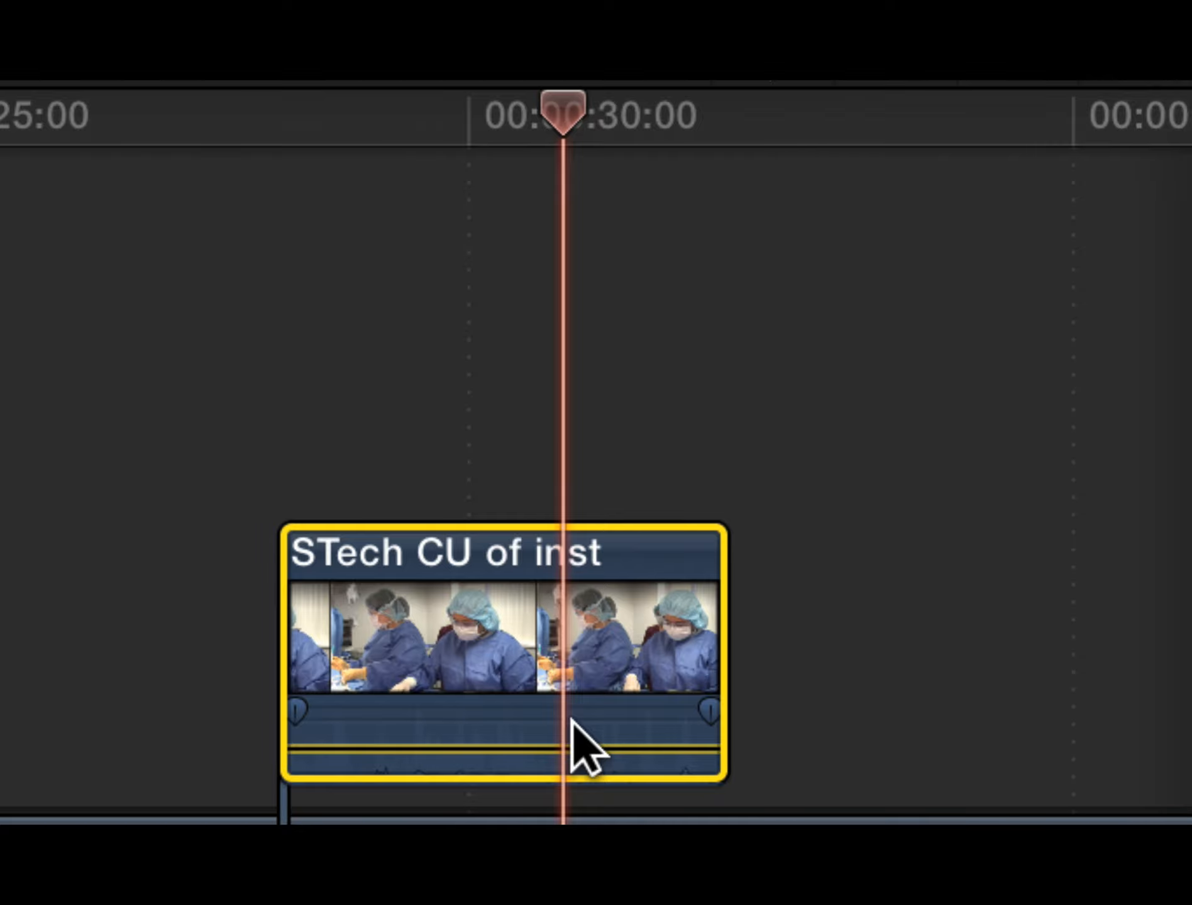
Step: Set the STech clip's audio to -19 dB and keyframe a fade-out at its end
{"action": "key", "text": "super+equal"}
{"action": "key", "text": "super+equal"}
{"action": "key", "text": "super+minus"}
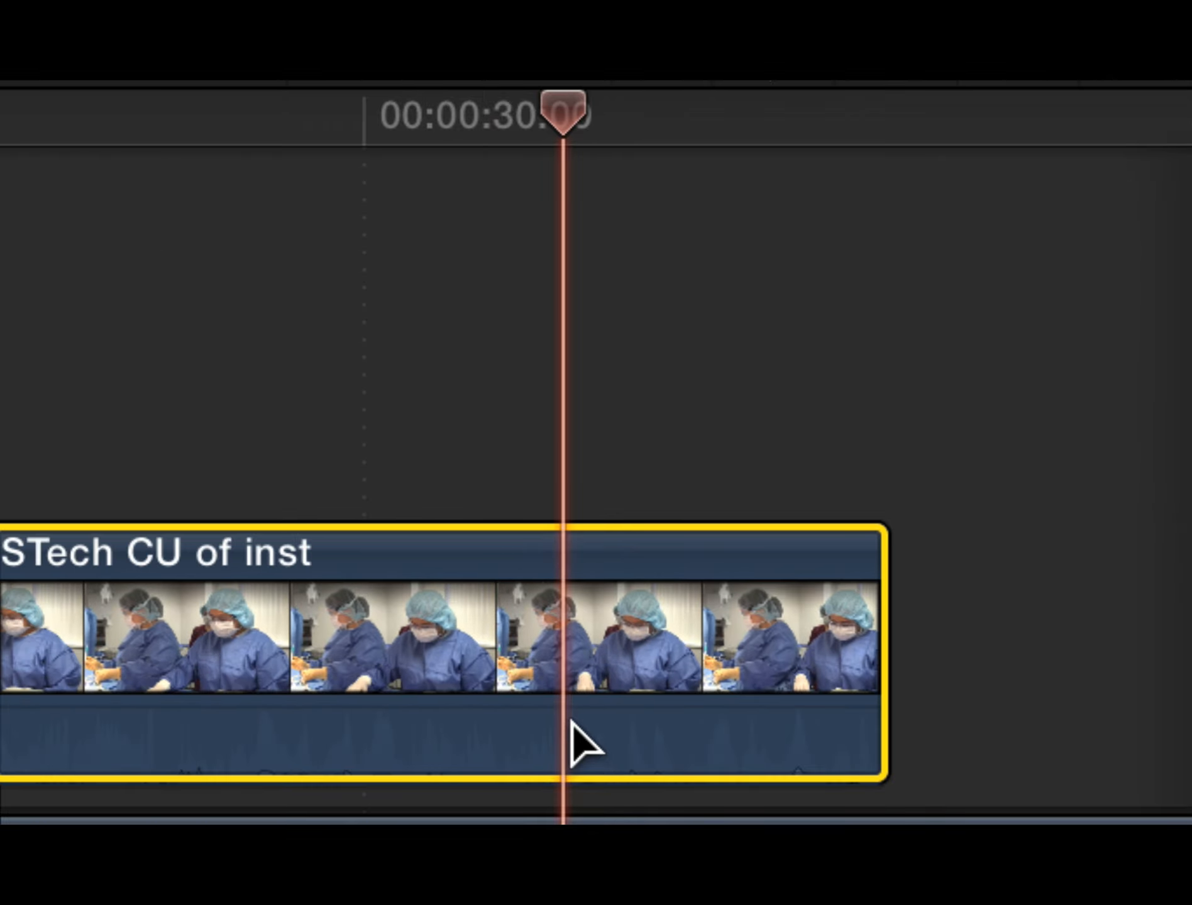
{"action": "left_click_drag", "start_coordinate": [828, 714], "coordinate": [829, 752]}
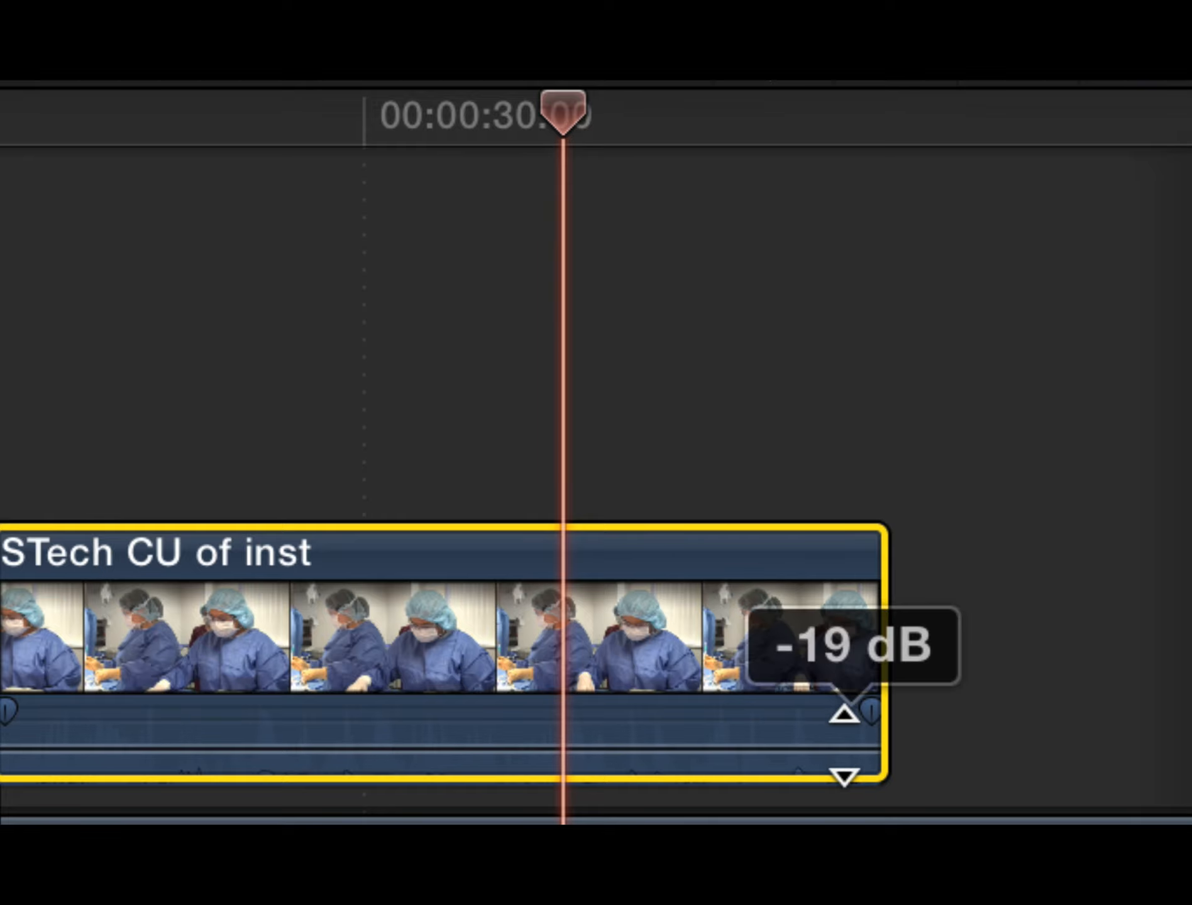
{"action": "left_click", "coordinate": [823, 750], "text": "alt"}
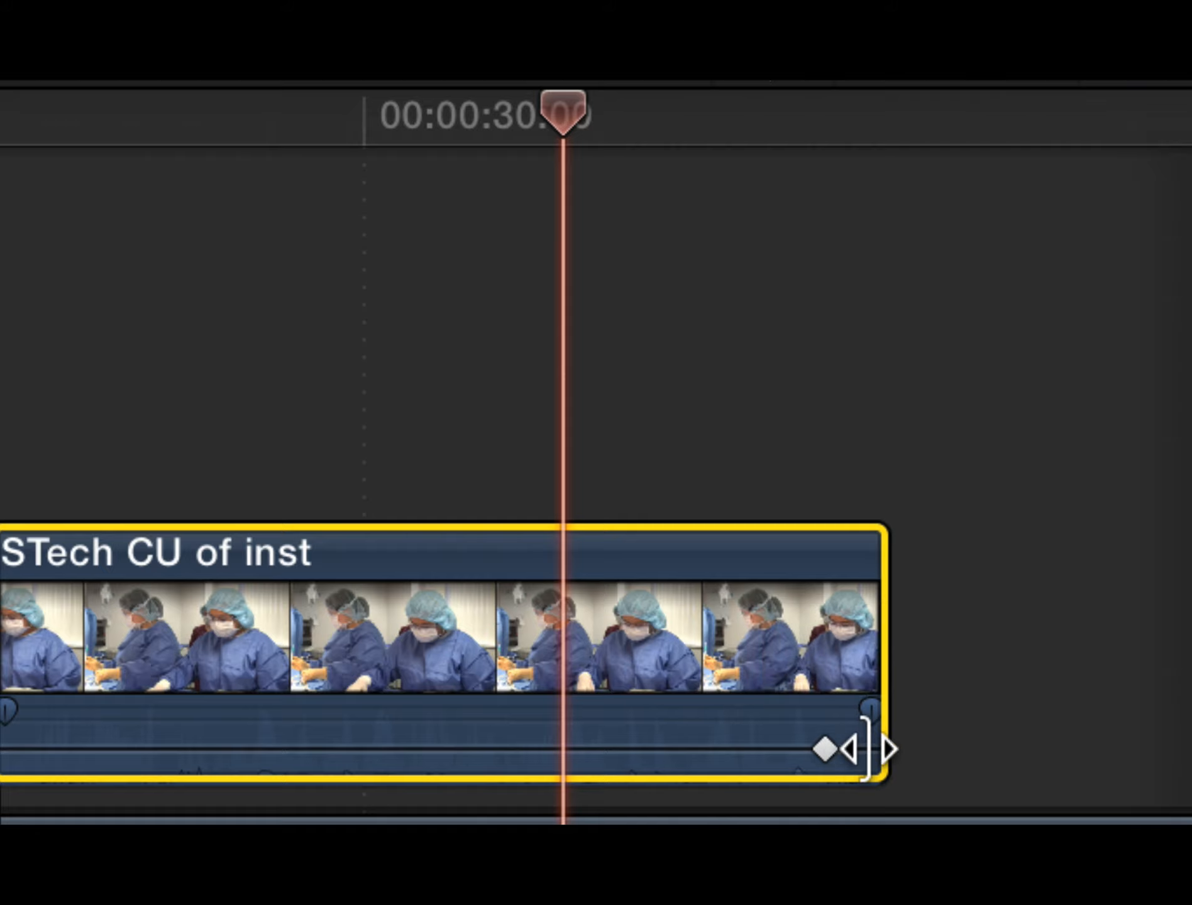
{"action": "left_click", "coordinate": [786, 750], "text": "alt"}
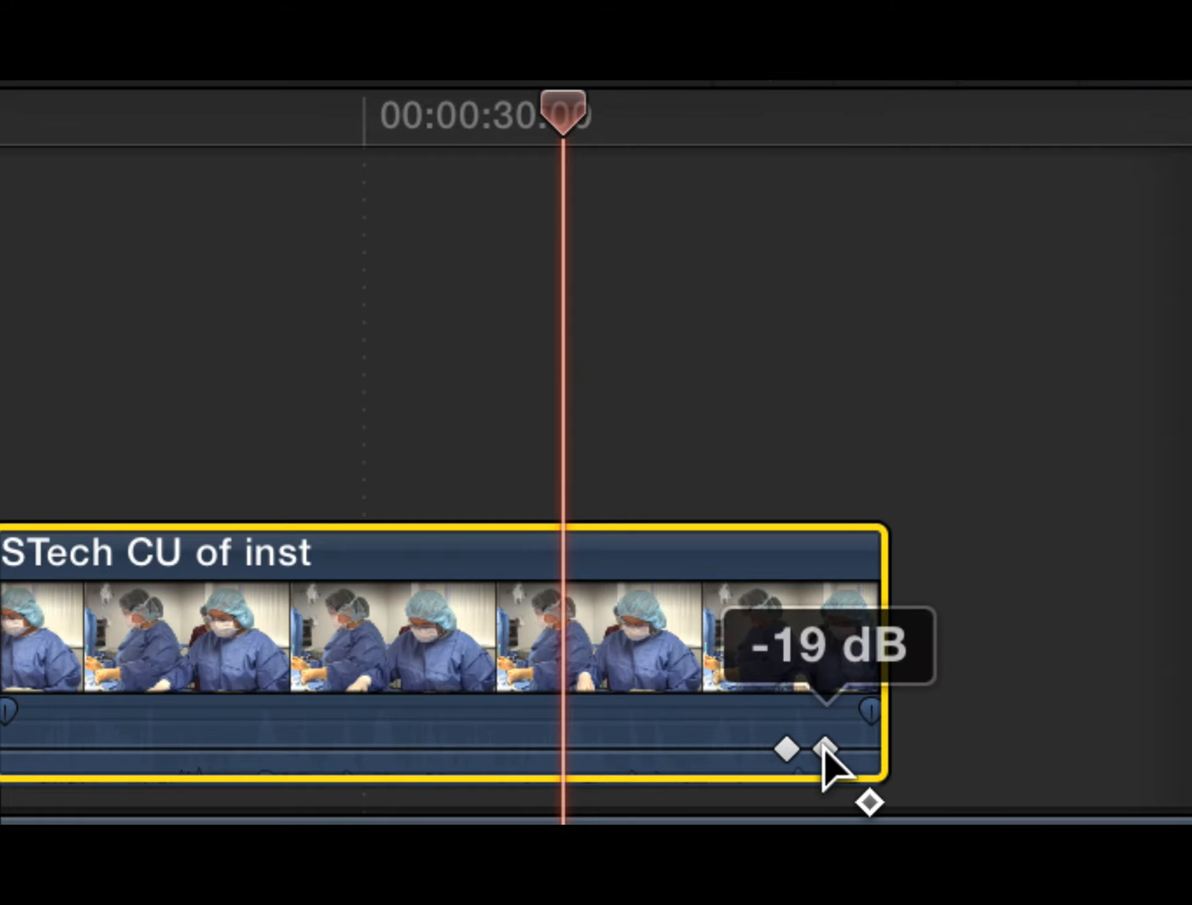
{"action": "mouse_move", "coordinate": [825, 750]}
{"action": "left_mouse_down"}
{"action": "mouse_move", "coordinate": [830, 779]}
{"action": "mouse_move", "coordinate": [826, 760]}
{"action": "left_mouse_up"}
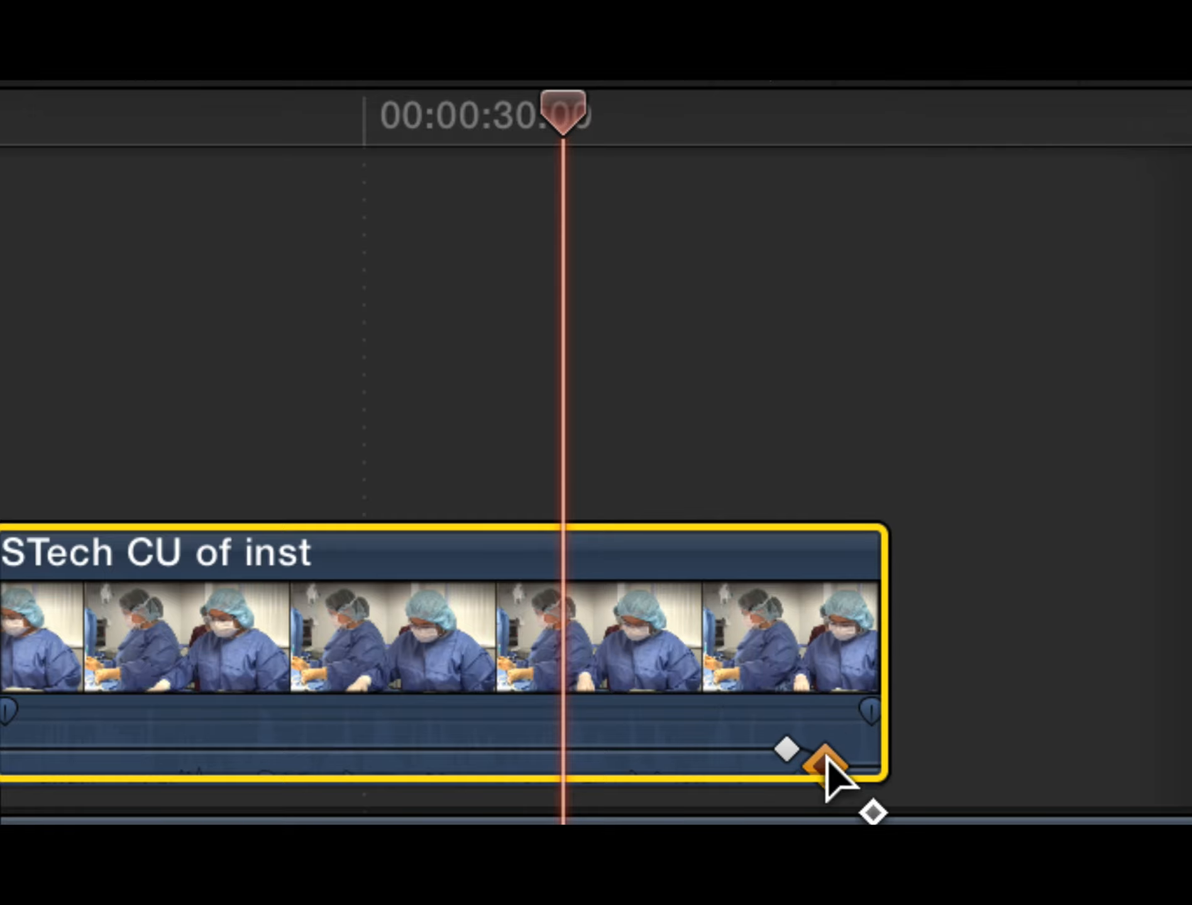
Step: Add keyframes at the clip's start and pull the first down to silence for a fade-in
{"action": "scroll", "coordinate": [432, 707], "scroll_direction": "left", "scroll_amount": 10}
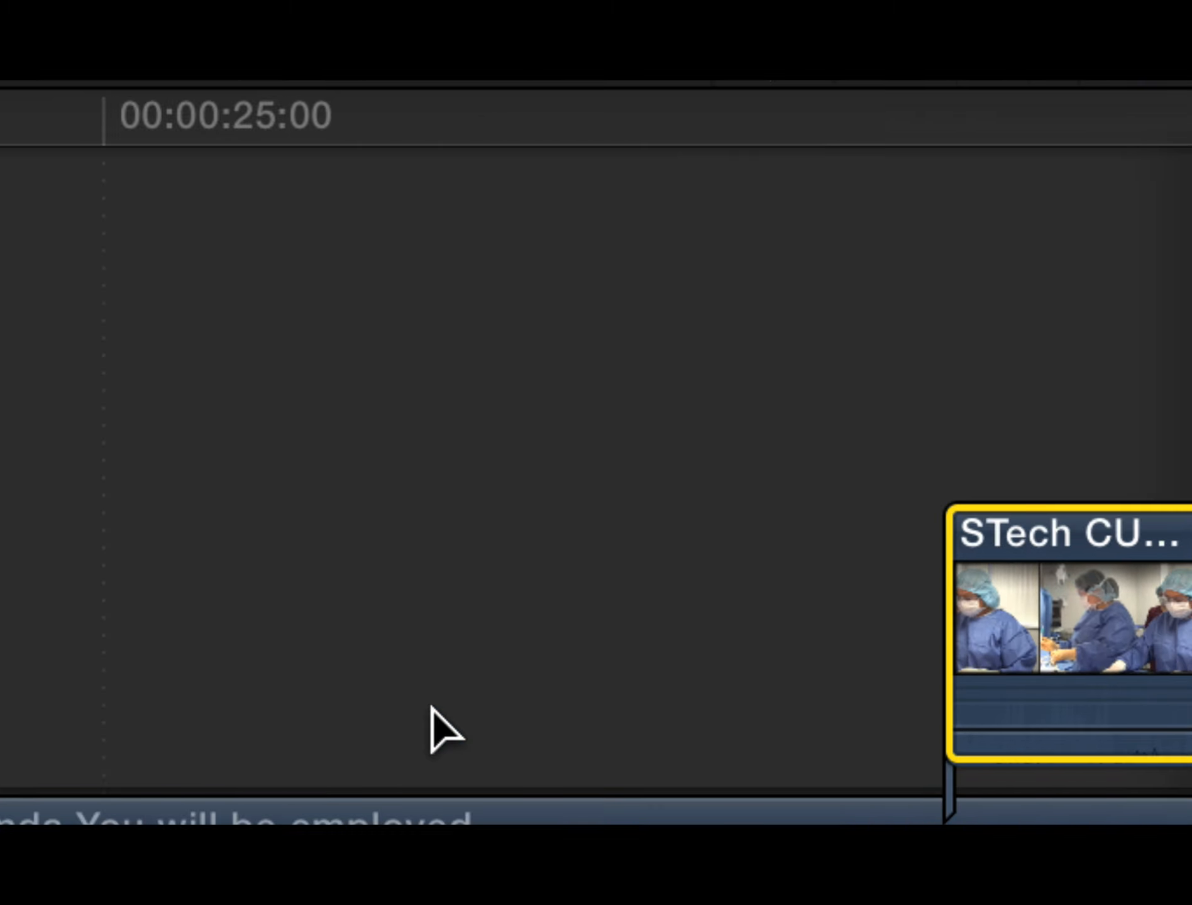
{"action": "scroll", "coordinate": [411, 698], "scroll_direction": "right", "scroll_amount": 10}
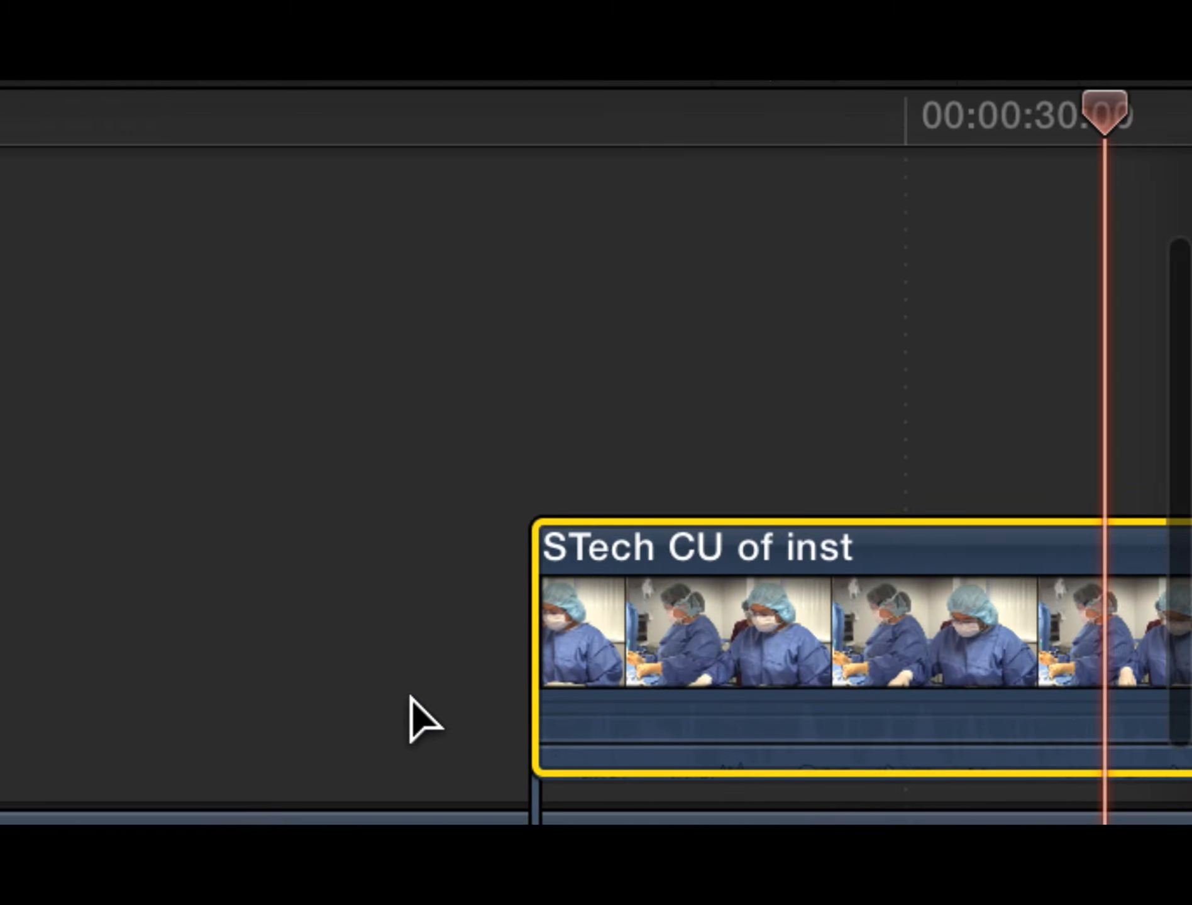
{"action": "left_click", "coordinate": [322, 733]}
{"action": "left_click_drag", "start_coordinate": [322, 733], "coordinate": [351, 726]}
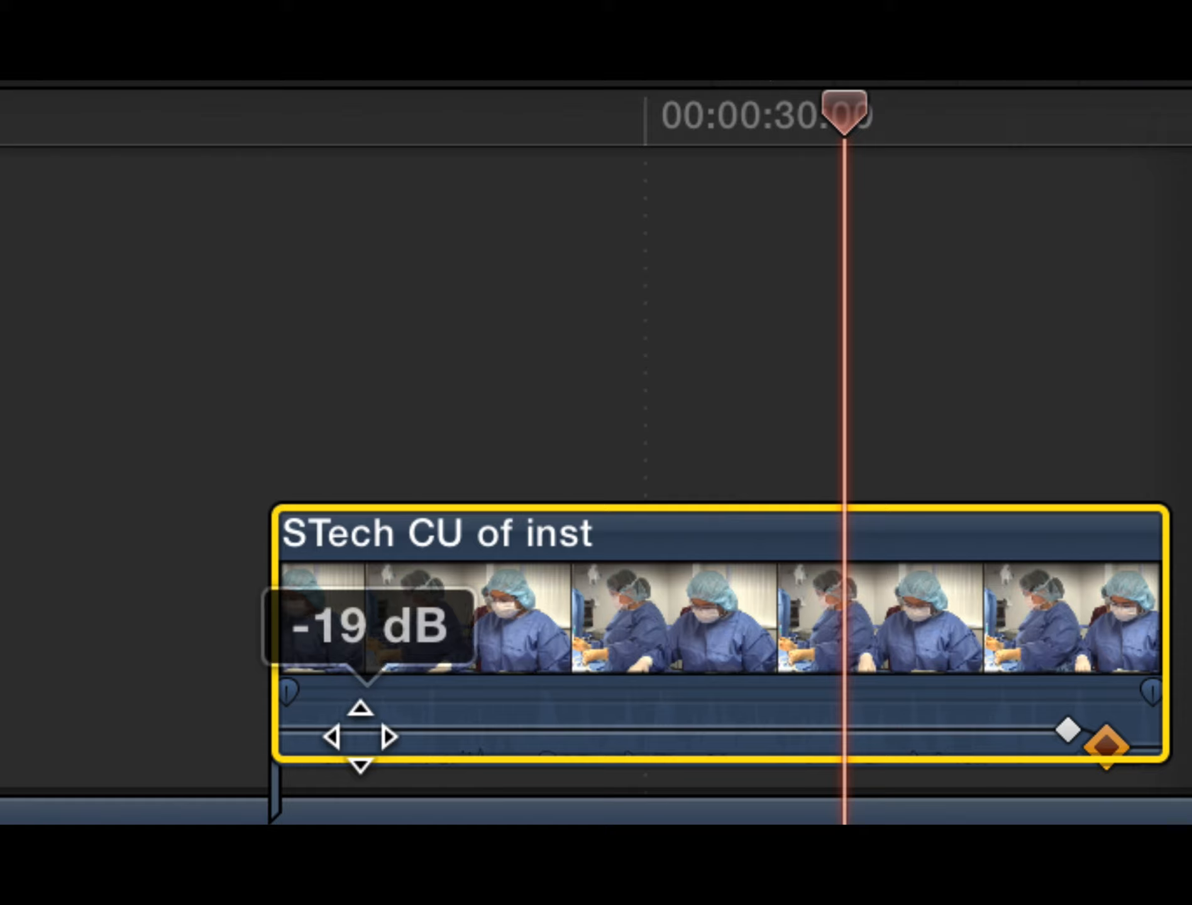
{"action": "left_click", "coordinate": [355, 730], "text": "alt"}
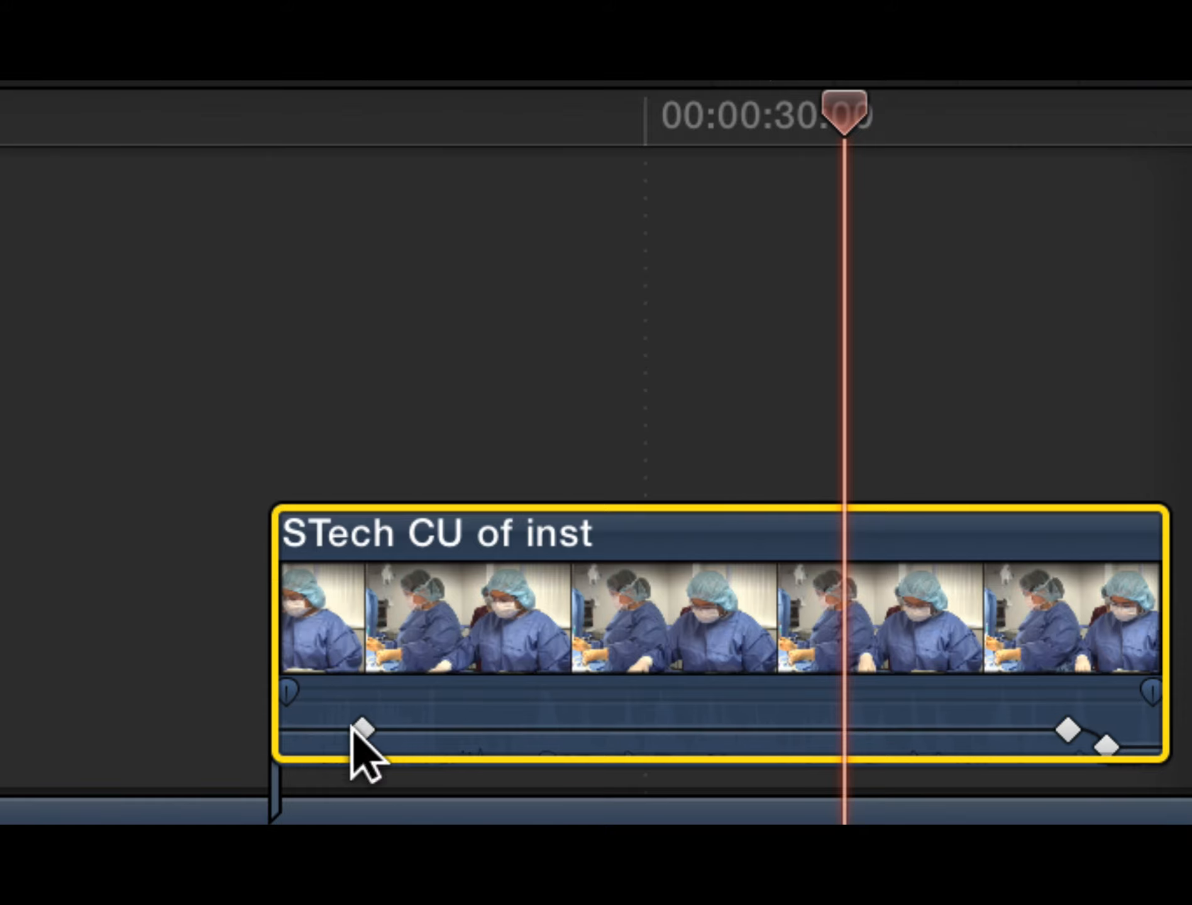
{"action": "left_click", "coordinate": [301, 726]}
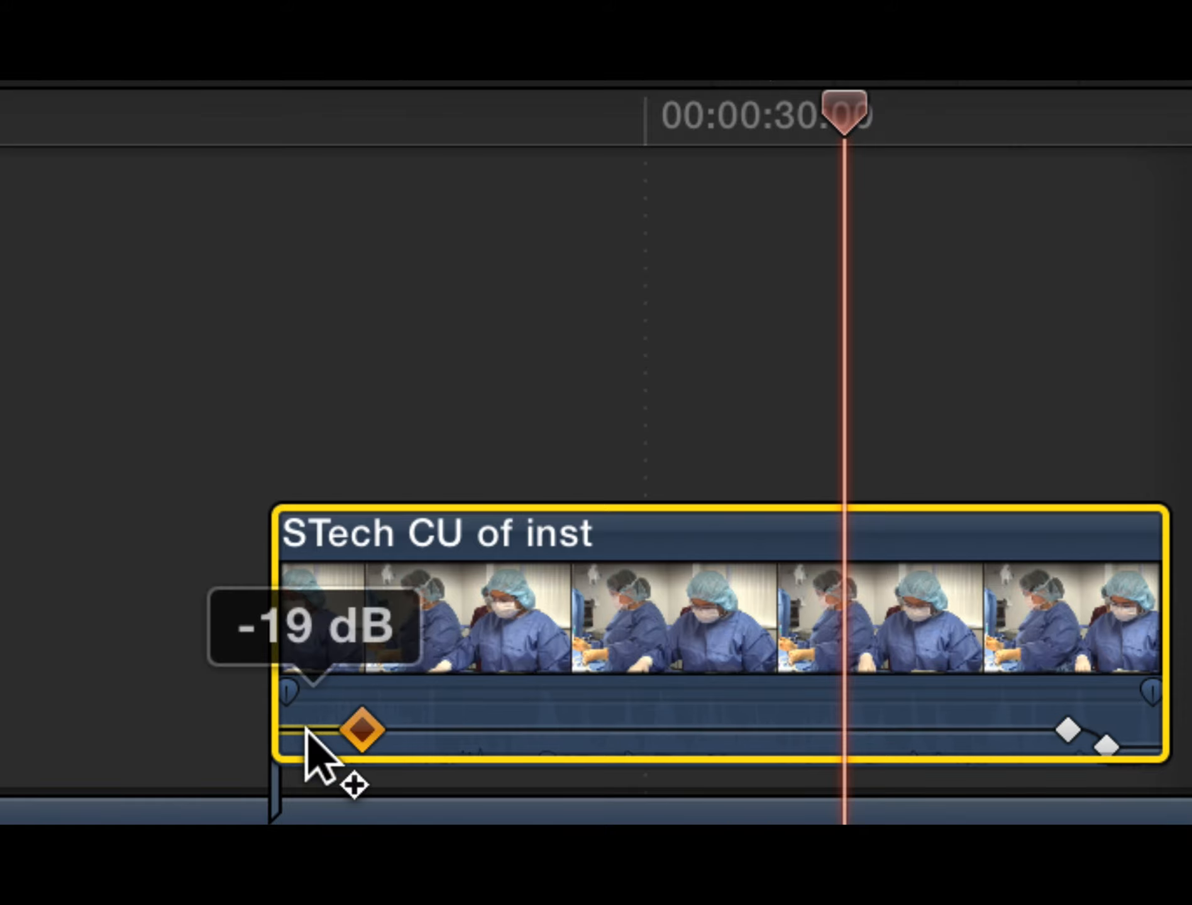
{"action": "left_click", "coordinate": [309, 729], "text": "alt"}
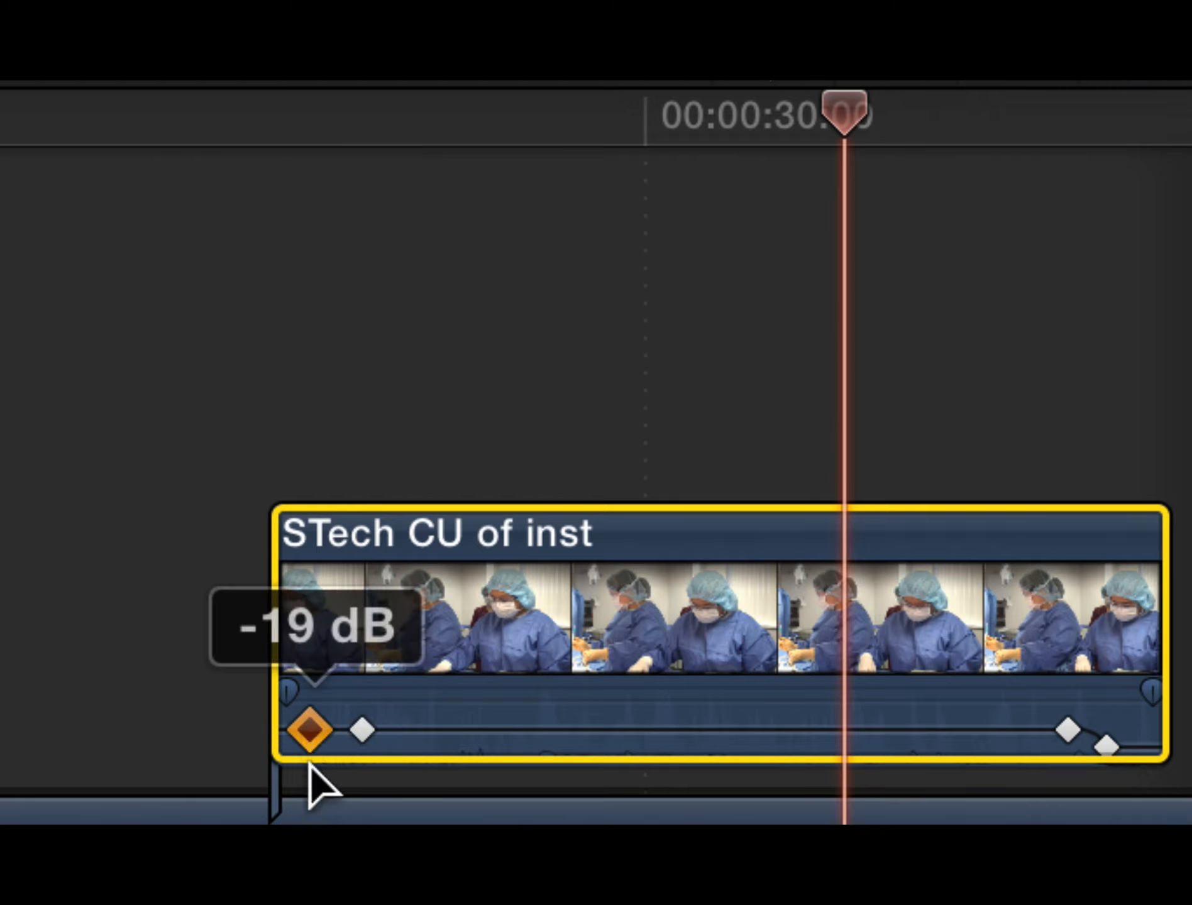
{"action": "left_click_drag", "start_coordinate": [310, 766], "coordinate": [309, 742]}
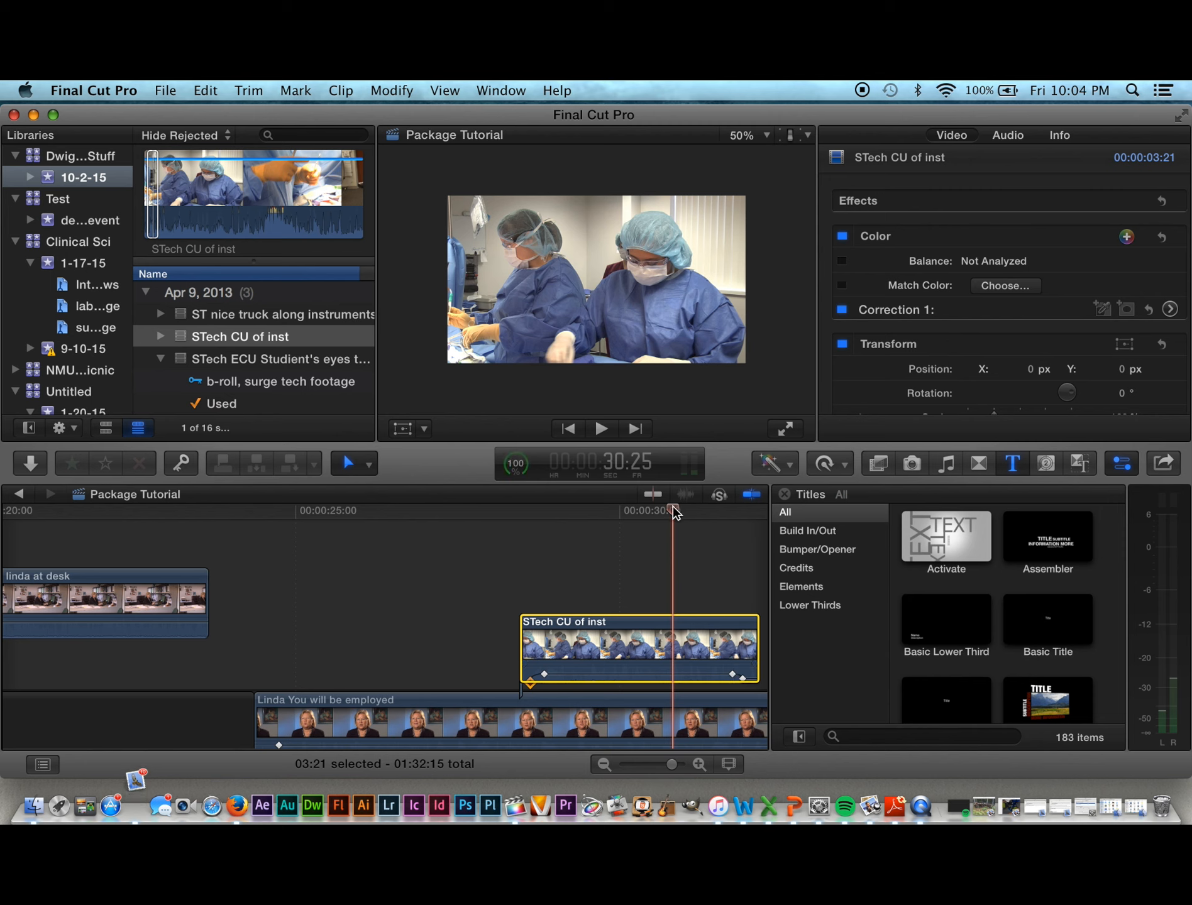
{"action": "left_click_drag", "start_coordinate": [685, 506], "coordinate": [528, 540]}
{"action": "key", "text": "space"}
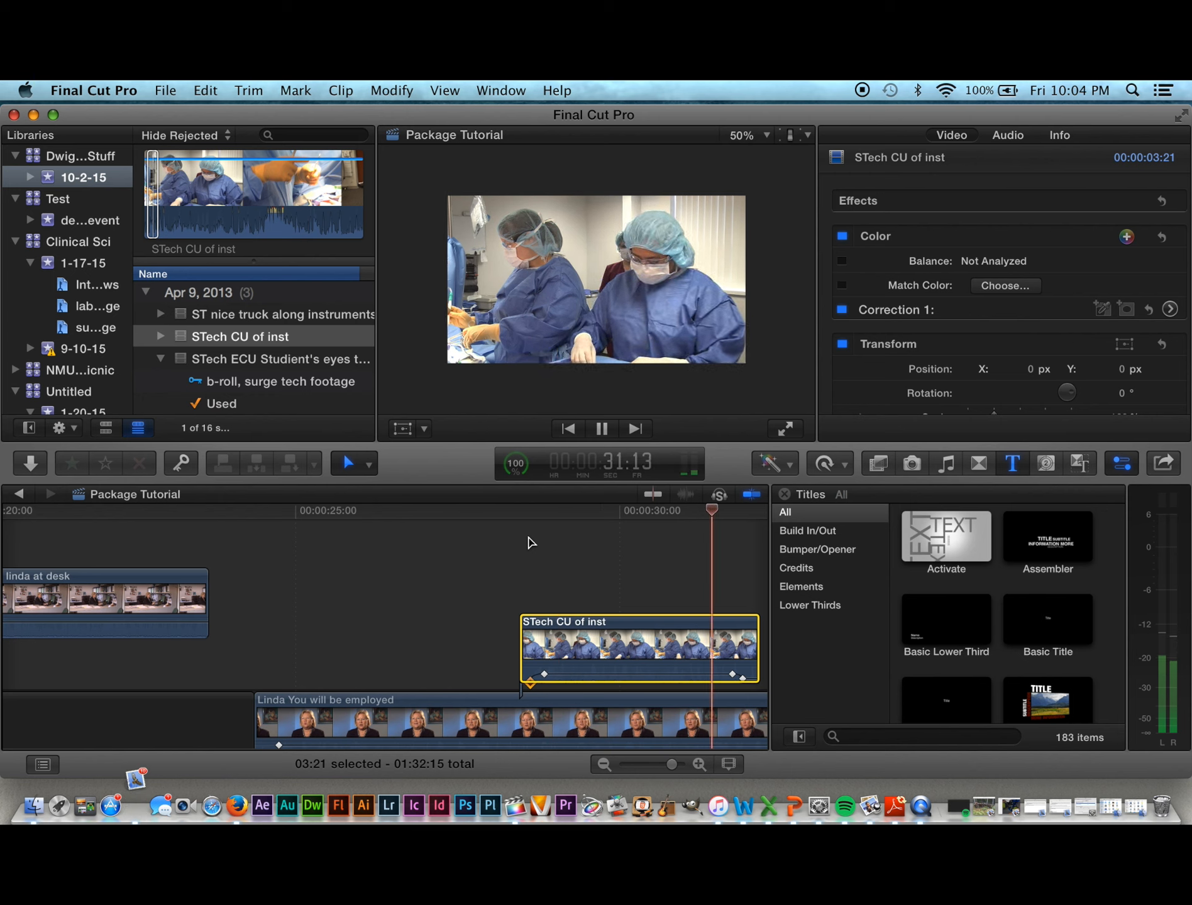
{"action": "key", "text": "space"}
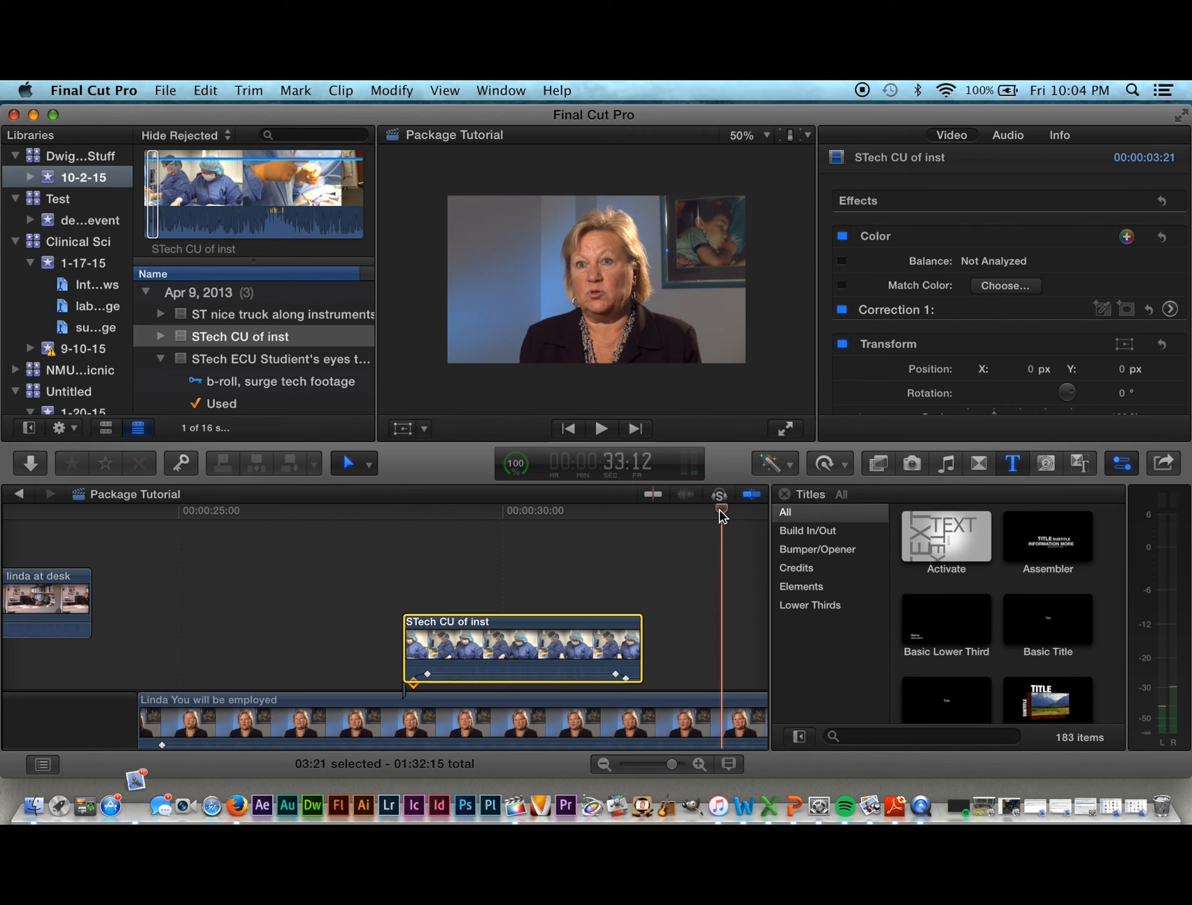
{"action": "left_click_drag", "start_coordinate": [720, 509], "coordinate": [625, 556]}
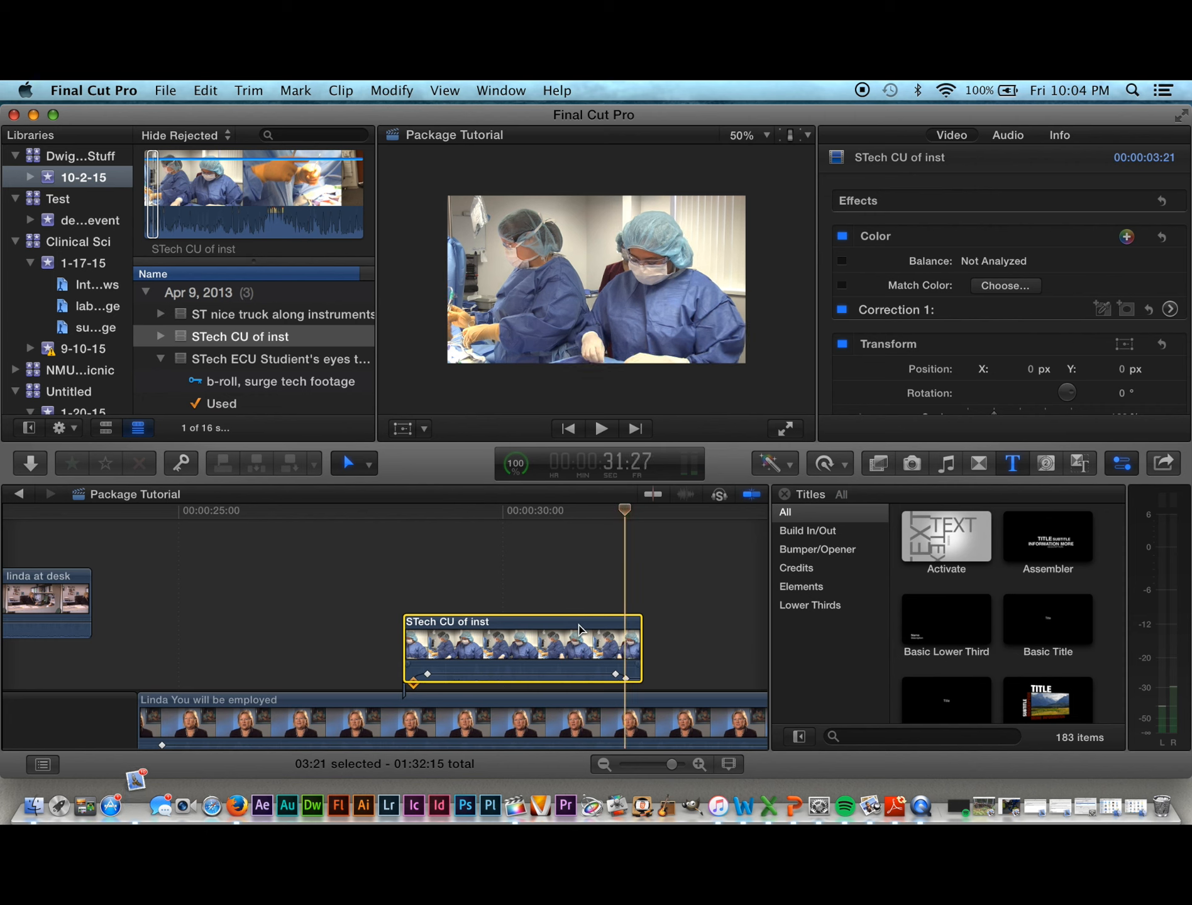
{"action": "left_click_drag", "start_coordinate": [627, 514], "coordinate": [524, 523]}
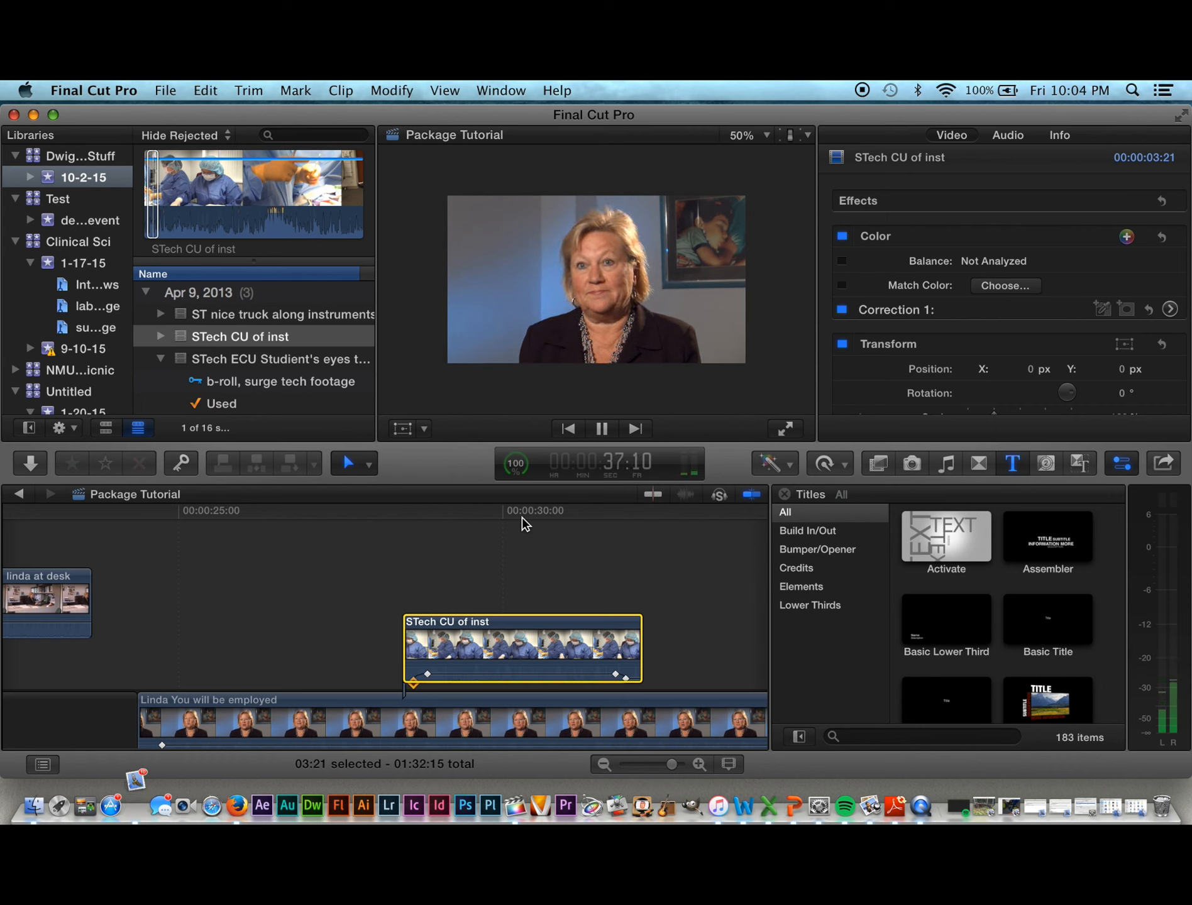
{"action": "key", "text": "space"}
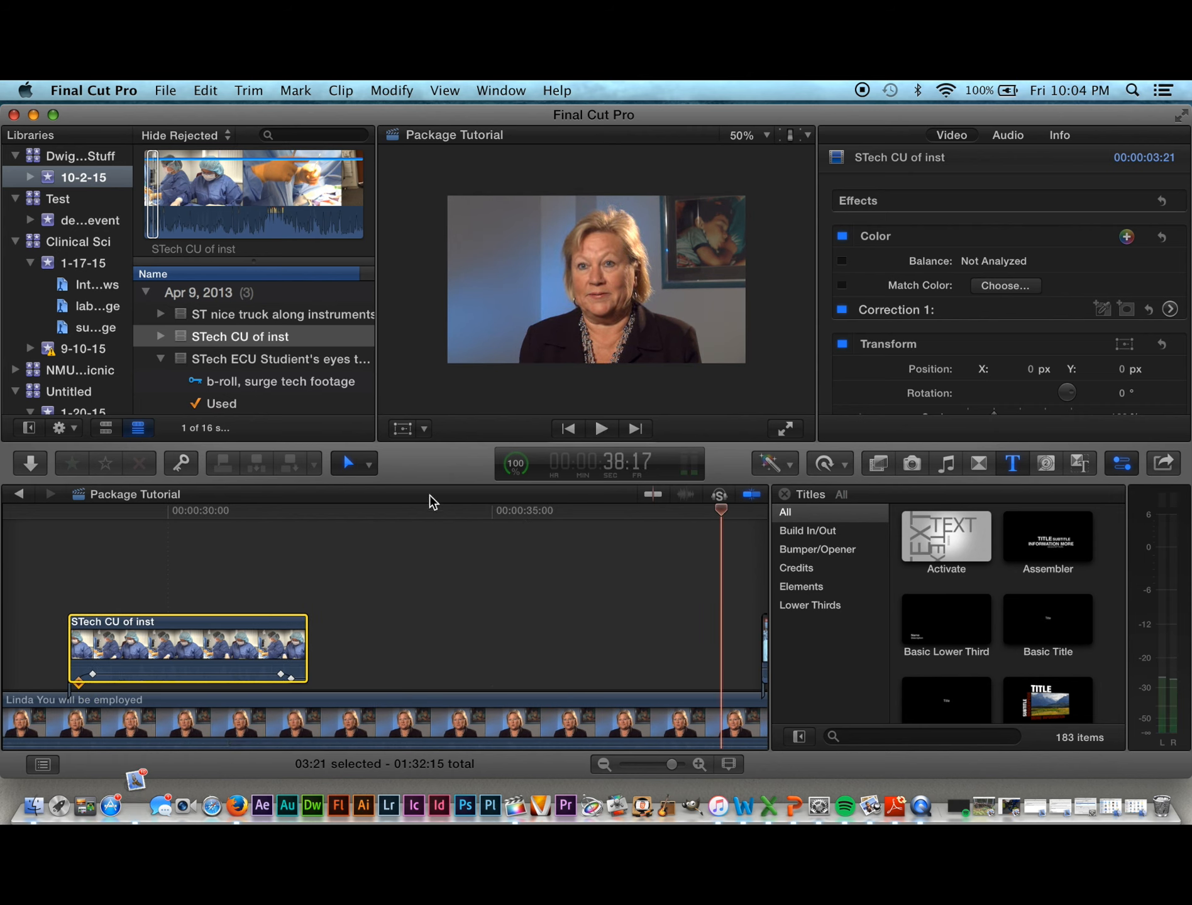
{"action": "left_click_drag", "start_coordinate": [722, 516], "coordinate": [282, 568]}
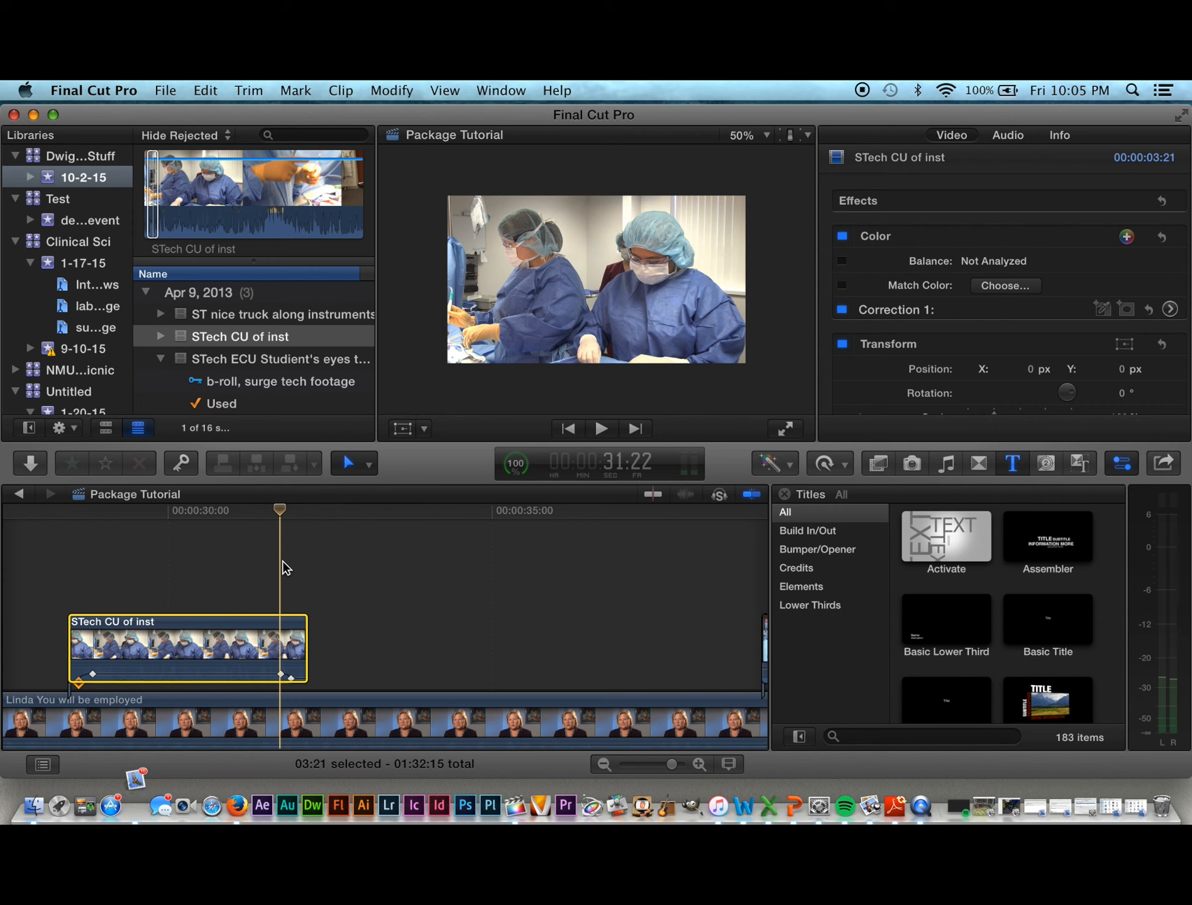
{"action": "left_click_drag", "start_coordinate": [268, 566], "coordinate": [574, 567]}
{"action": "left_click_drag", "start_coordinate": [579, 508], "coordinate": [378, 613]}
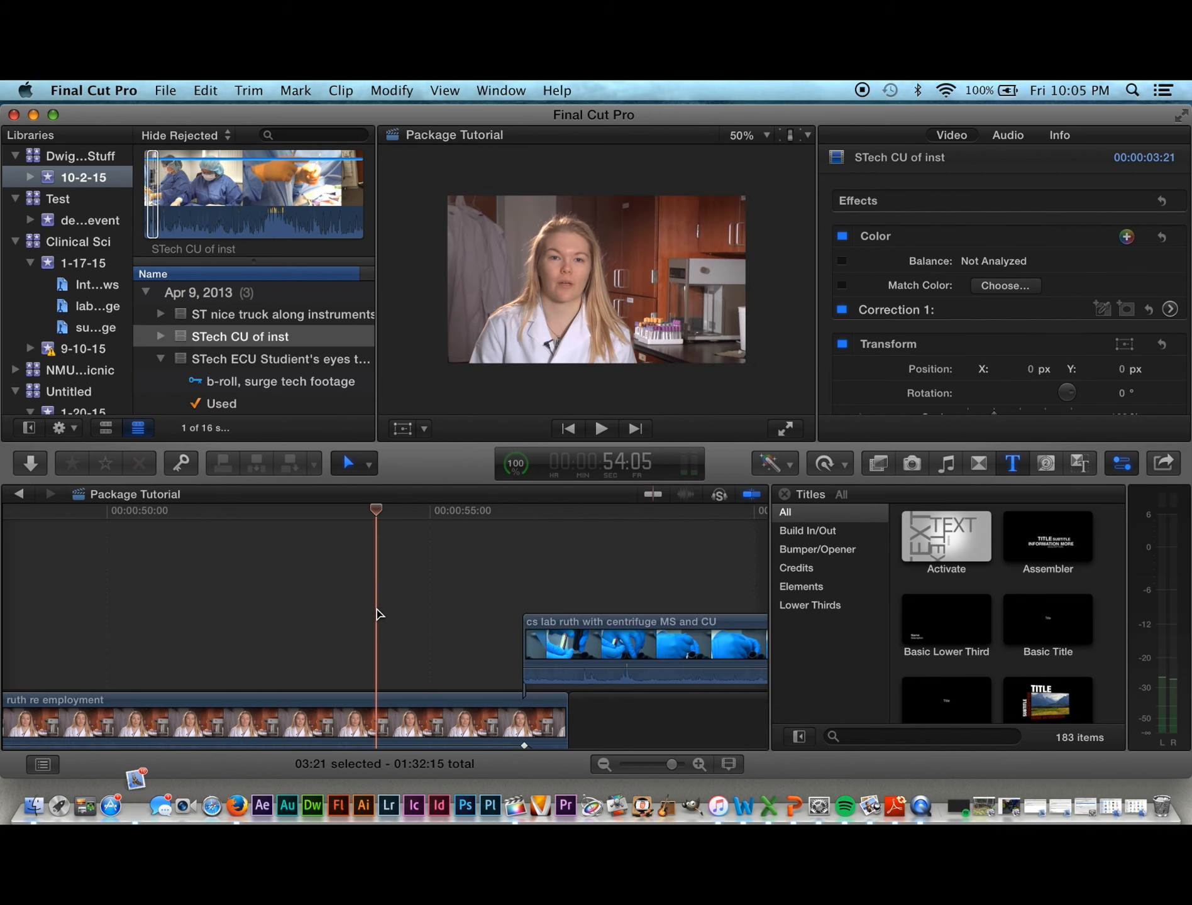
{"action": "left_click_drag", "start_coordinate": [374, 517], "coordinate": [215, 542]}
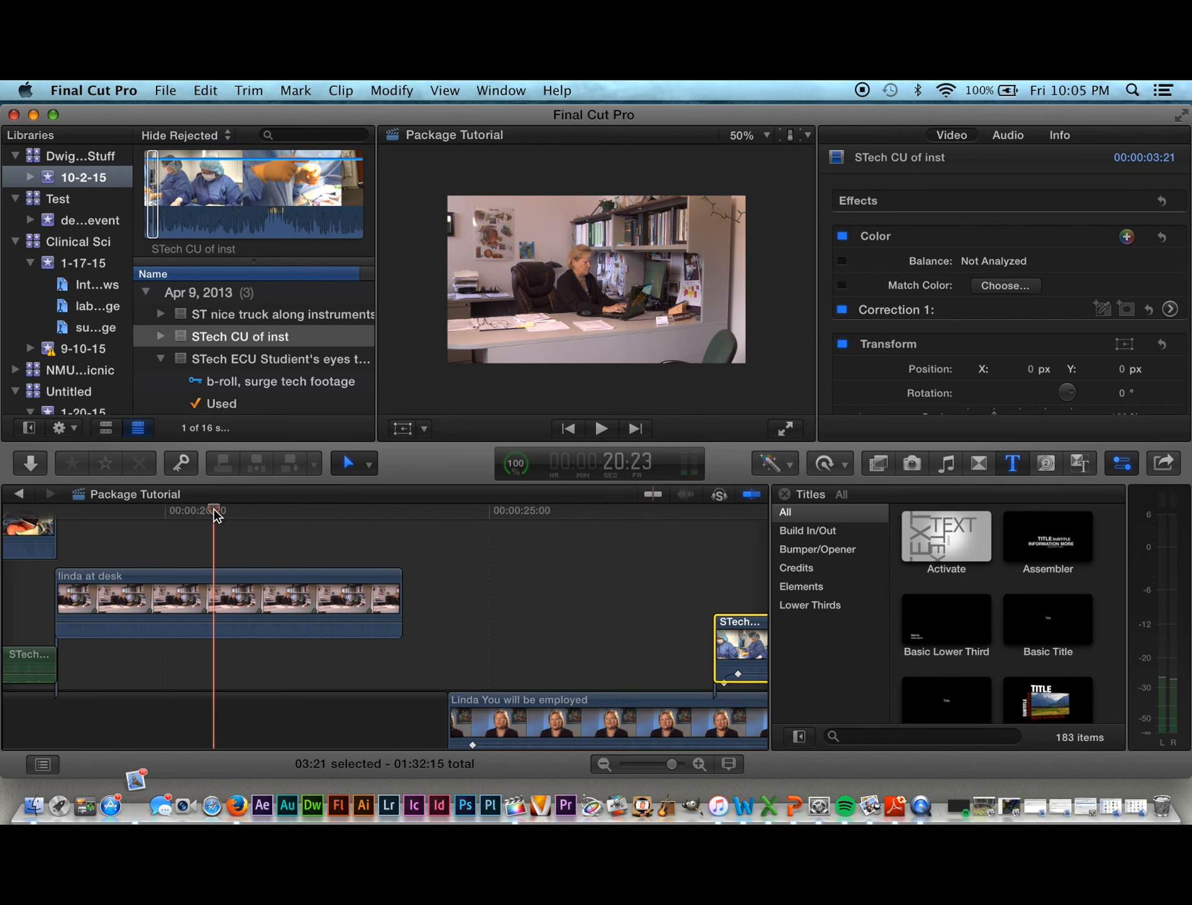
{"action": "left_click_drag", "start_coordinate": [239, 512], "coordinate": [734, 588]}
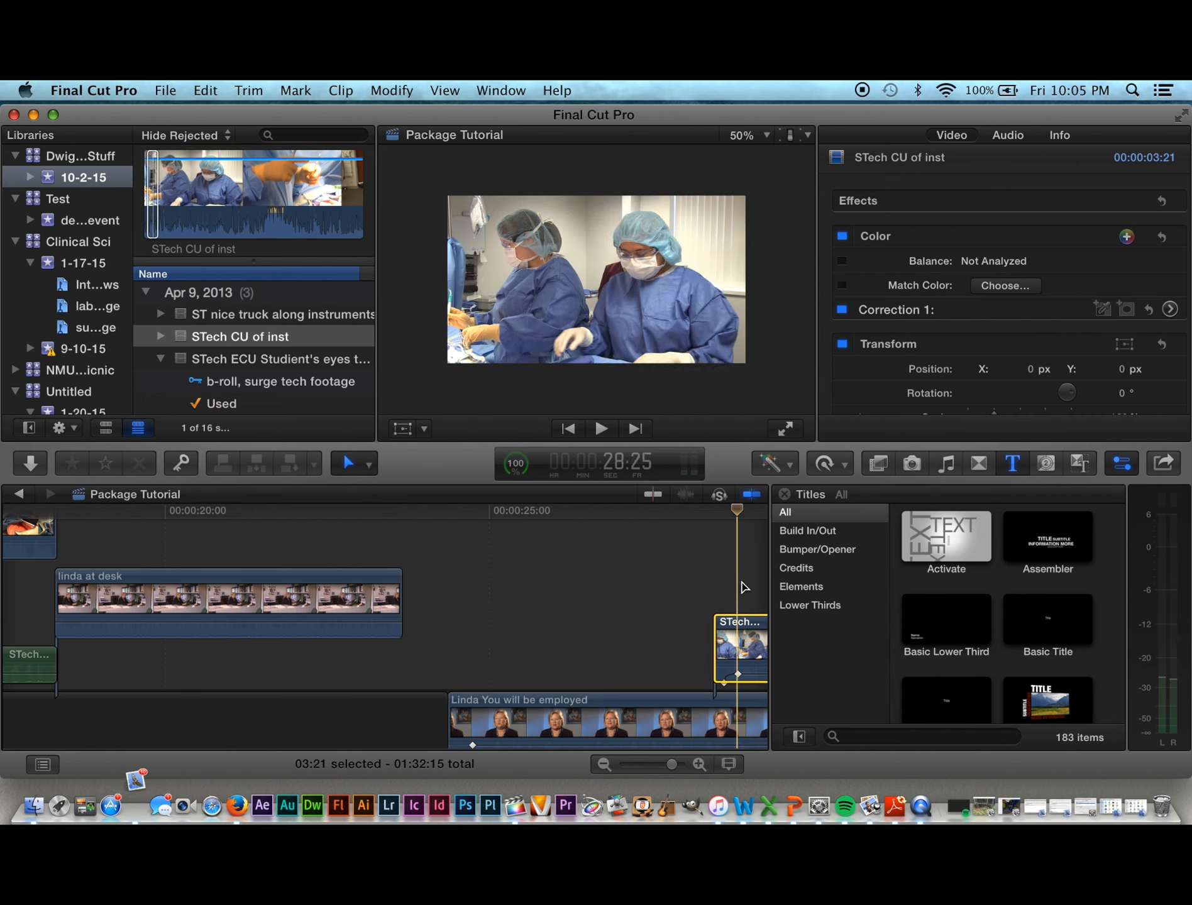
{"action": "key", "text": "space"}
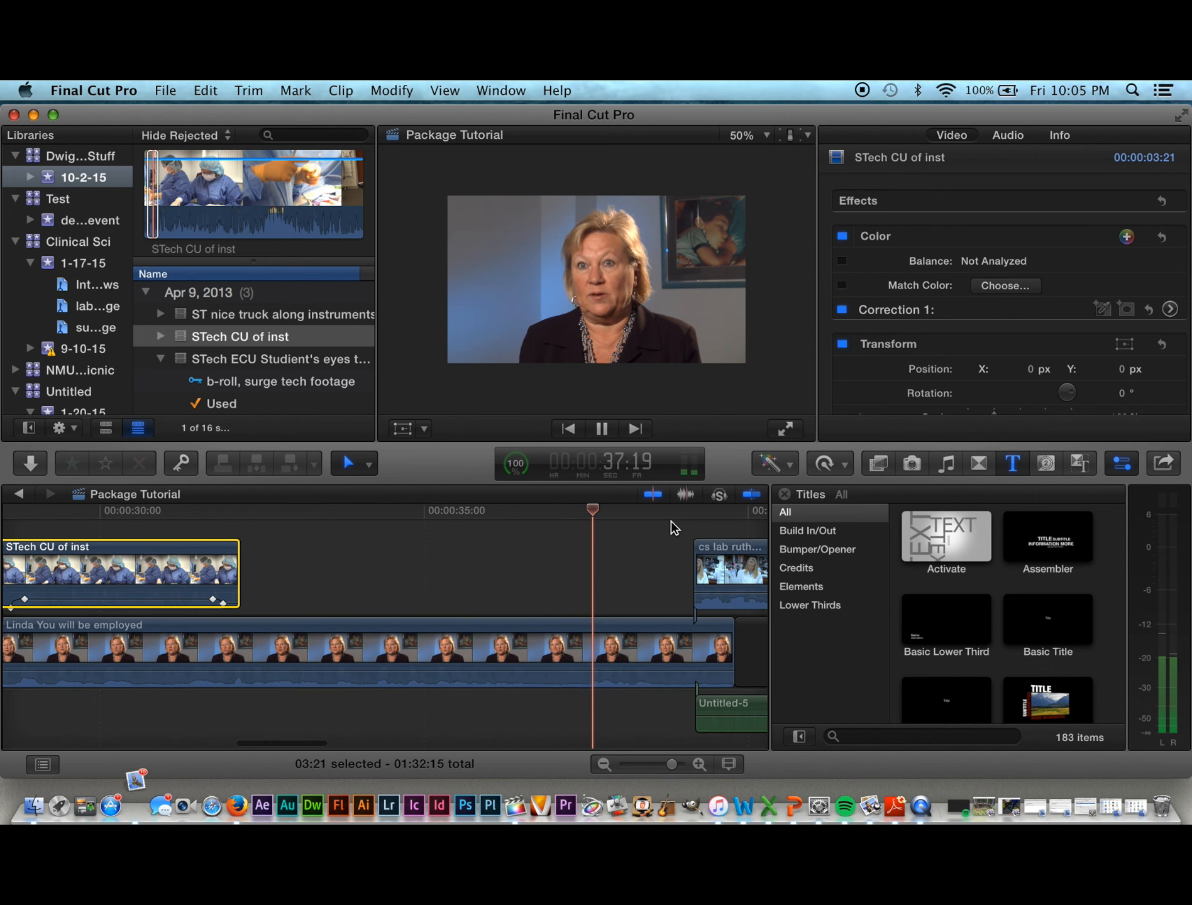
{"action": "left_click_drag", "start_coordinate": [699, 510], "coordinate": [369, 566]}
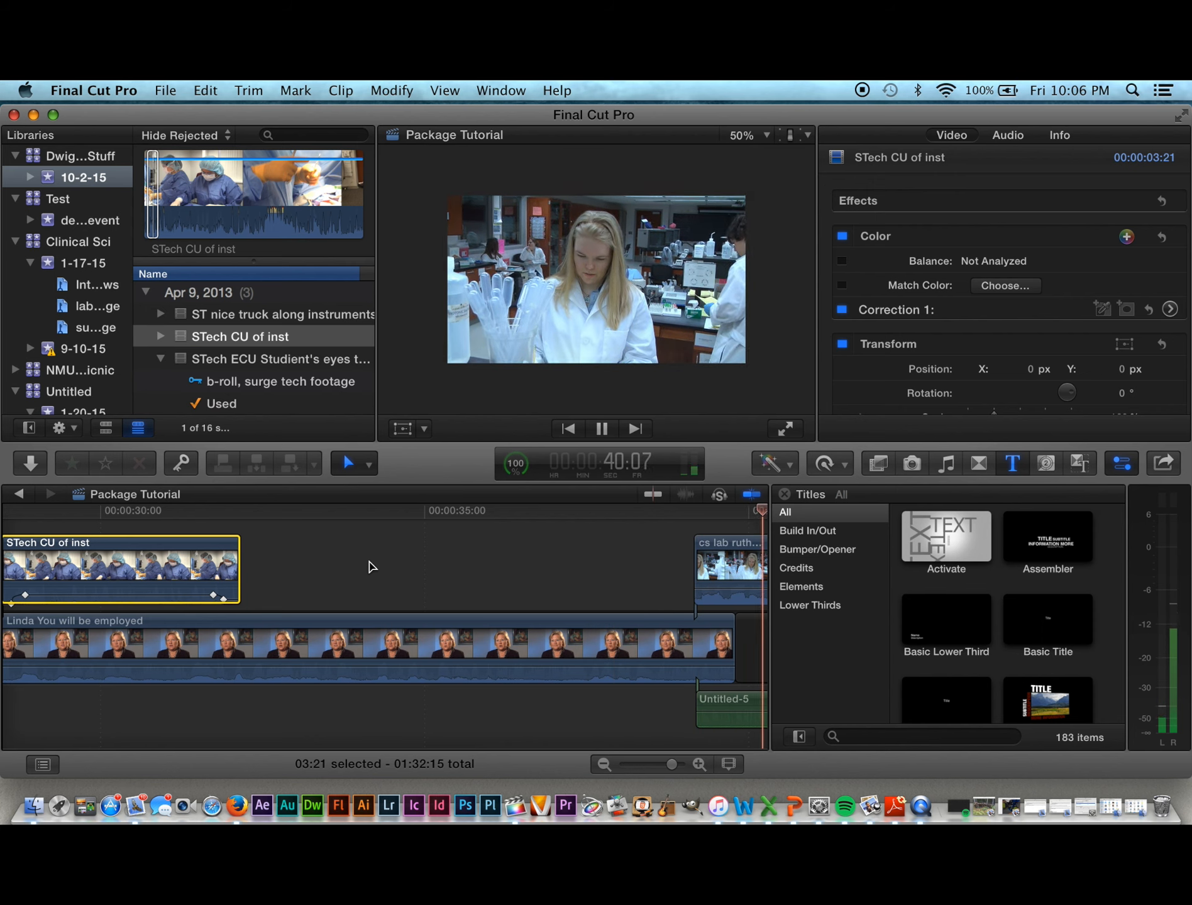
{"action": "key", "text": "space"}
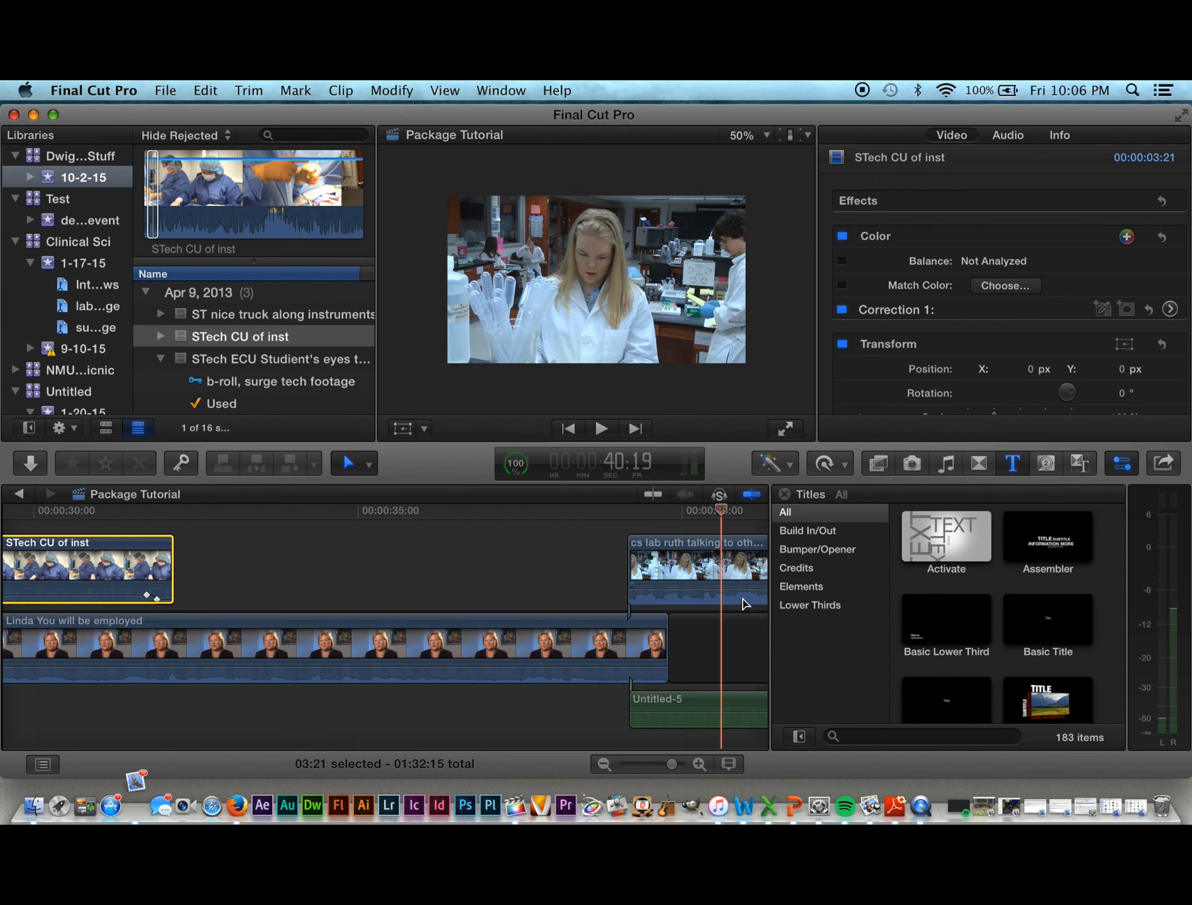
Step: Play through the section from the Linda interview over the lab clip to about 45 seconds
{"action": "scroll", "coordinate": [622, 651], "scroll_direction": "up", "scroll_amount": 1}
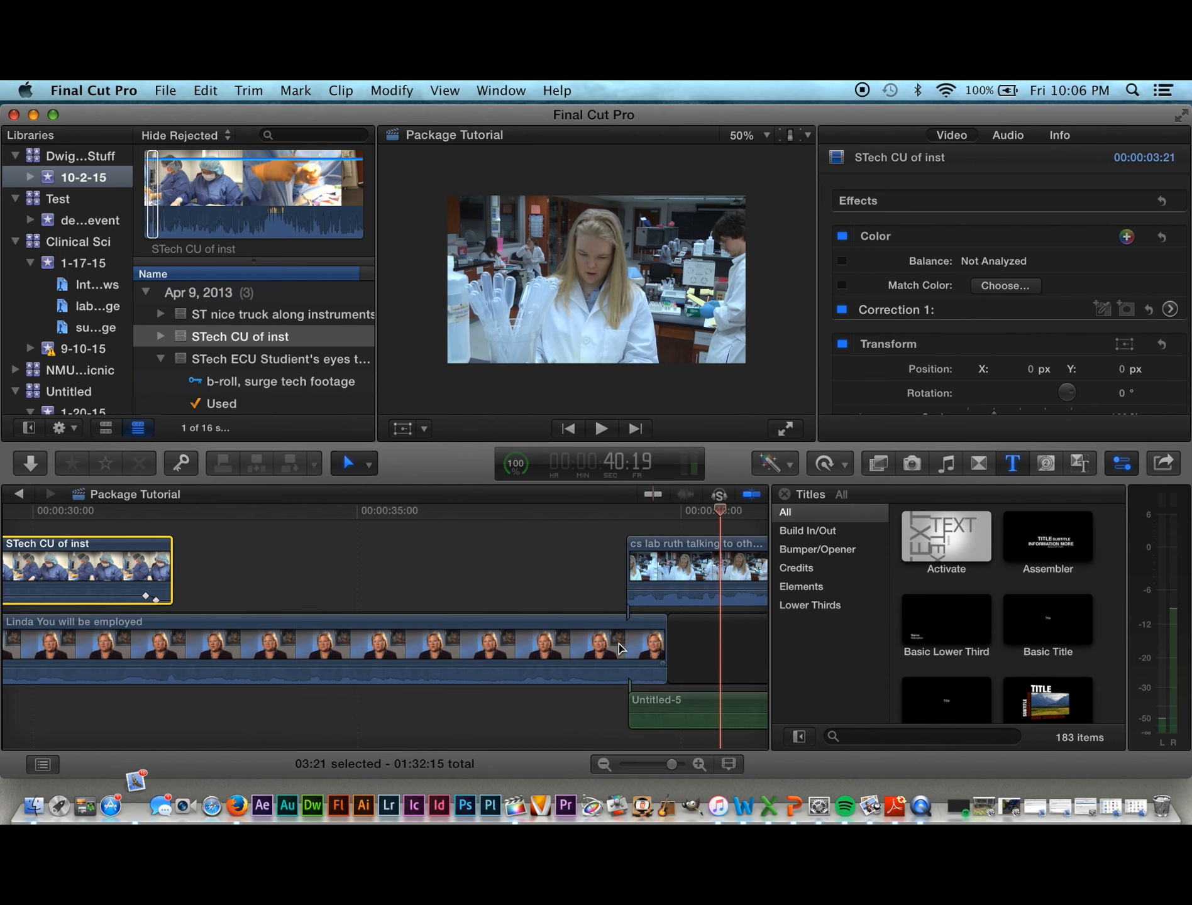
{"action": "scroll", "coordinate": [684, 656], "scroll_direction": "right", "scroll_amount": 5}
{"action": "scroll", "coordinate": [685, 657], "scroll_direction": "right", "scroll_amount": 5}
{"action": "scroll", "coordinate": [685, 657], "scroll_direction": "down", "scroll_amount": 1}
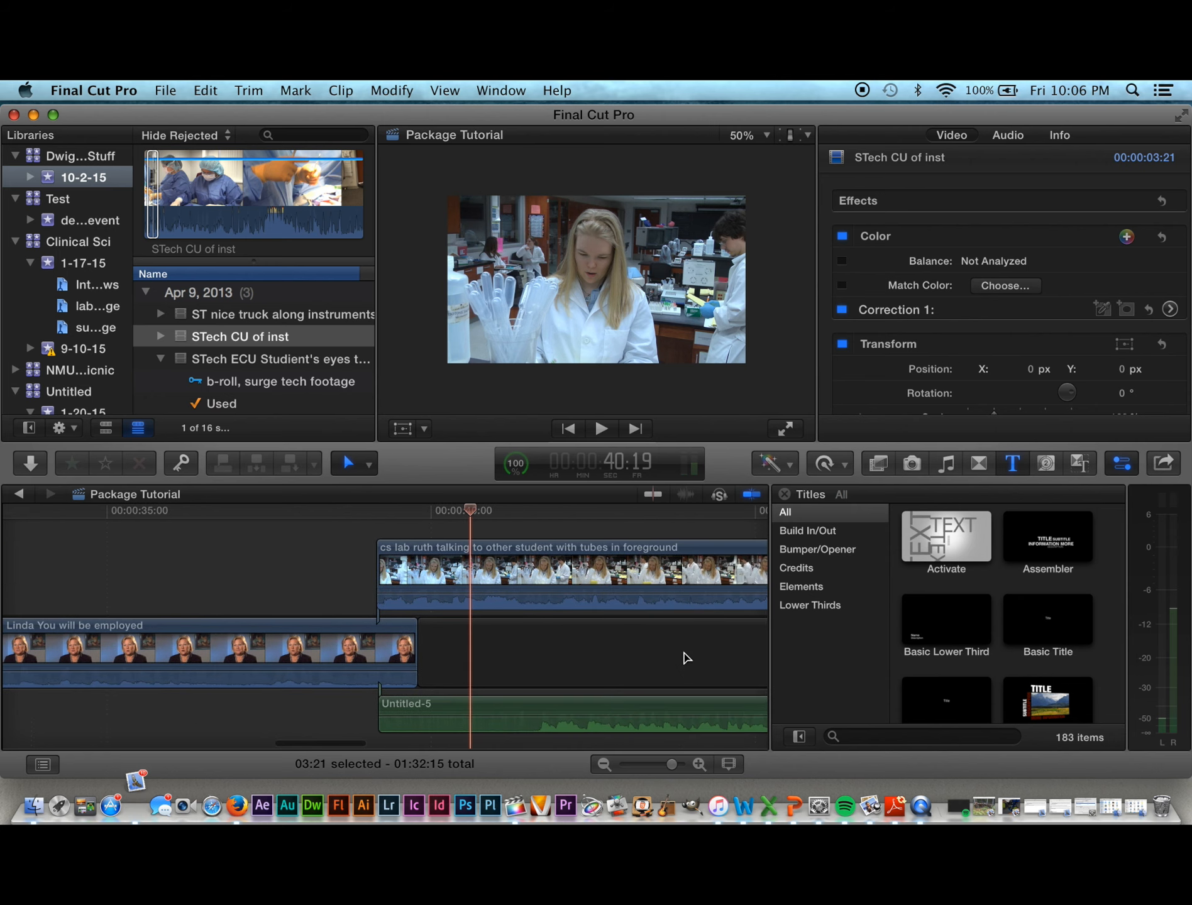
{"action": "scroll", "coordinate": [629, 641], "scroll_direction": "right", "scroll_amount": 2}
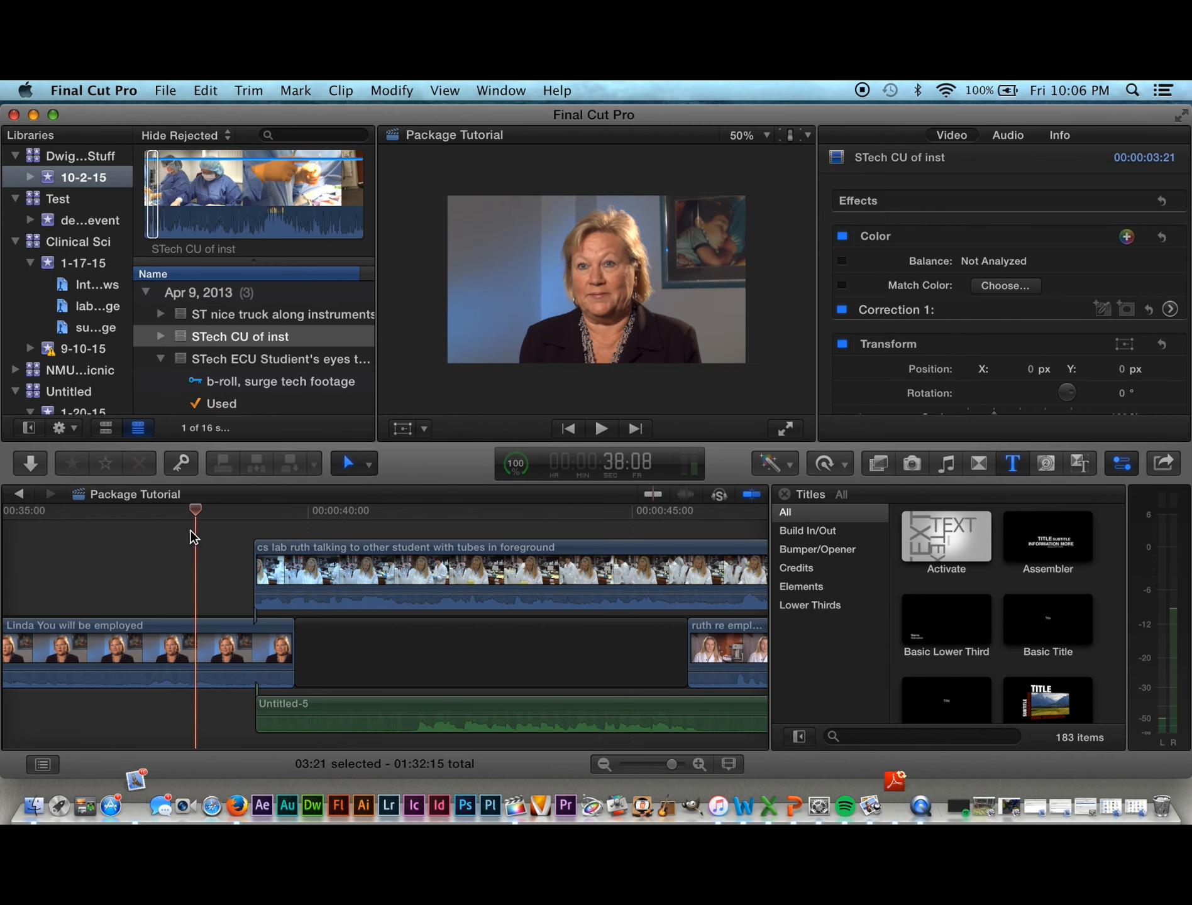
{"action": "key", "text": "space"}
{"action": "key", "text": "space"}
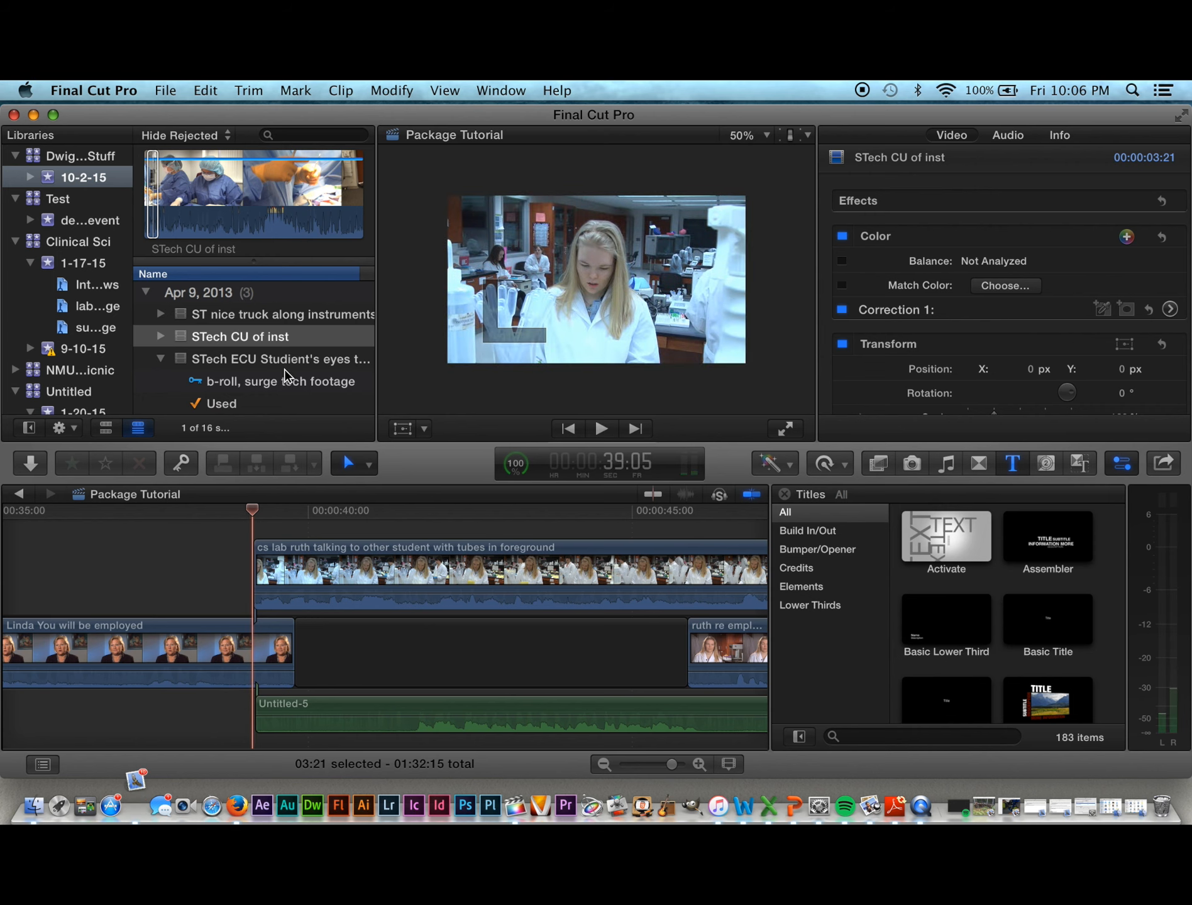
{"action": "key", "text": "space"}
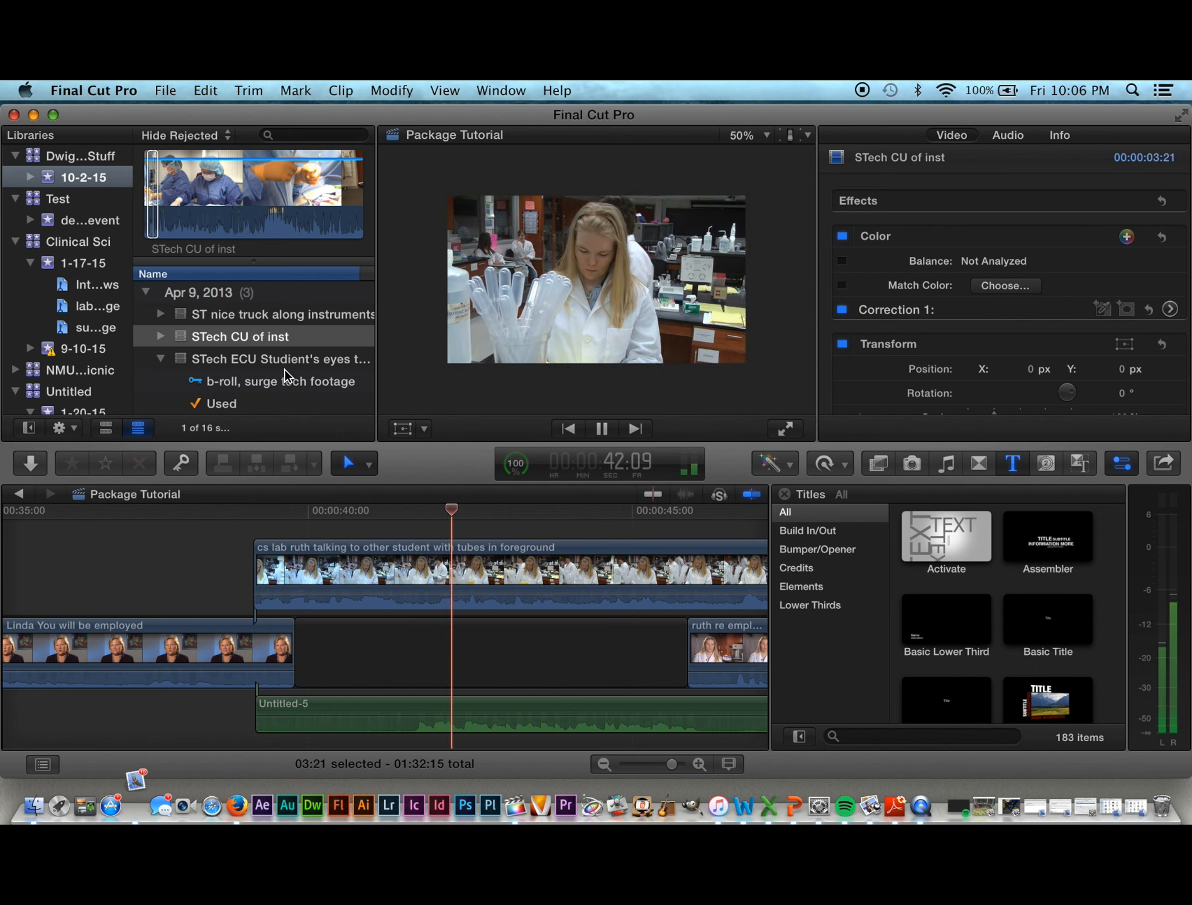
{"action": "key", "text": "space"}
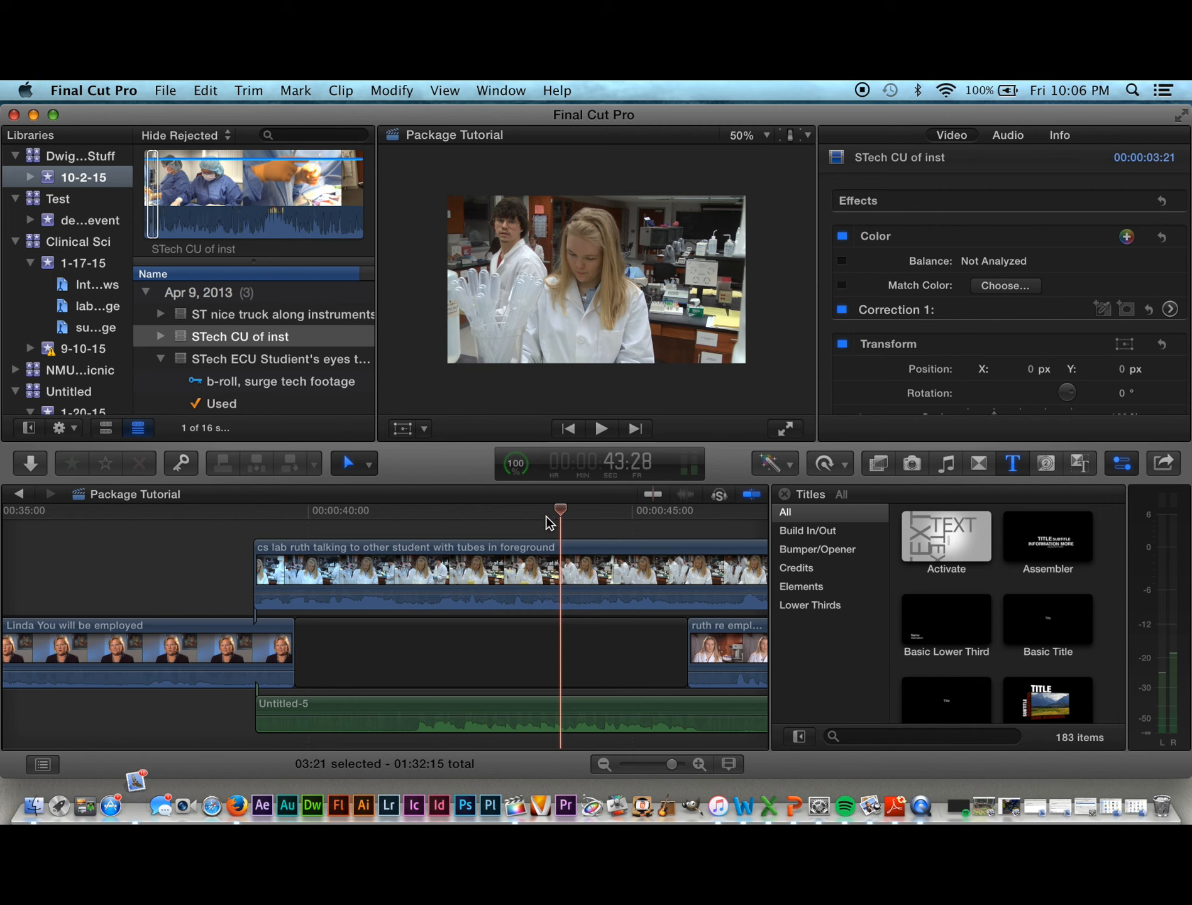
{"action": "key", "text": "space"}
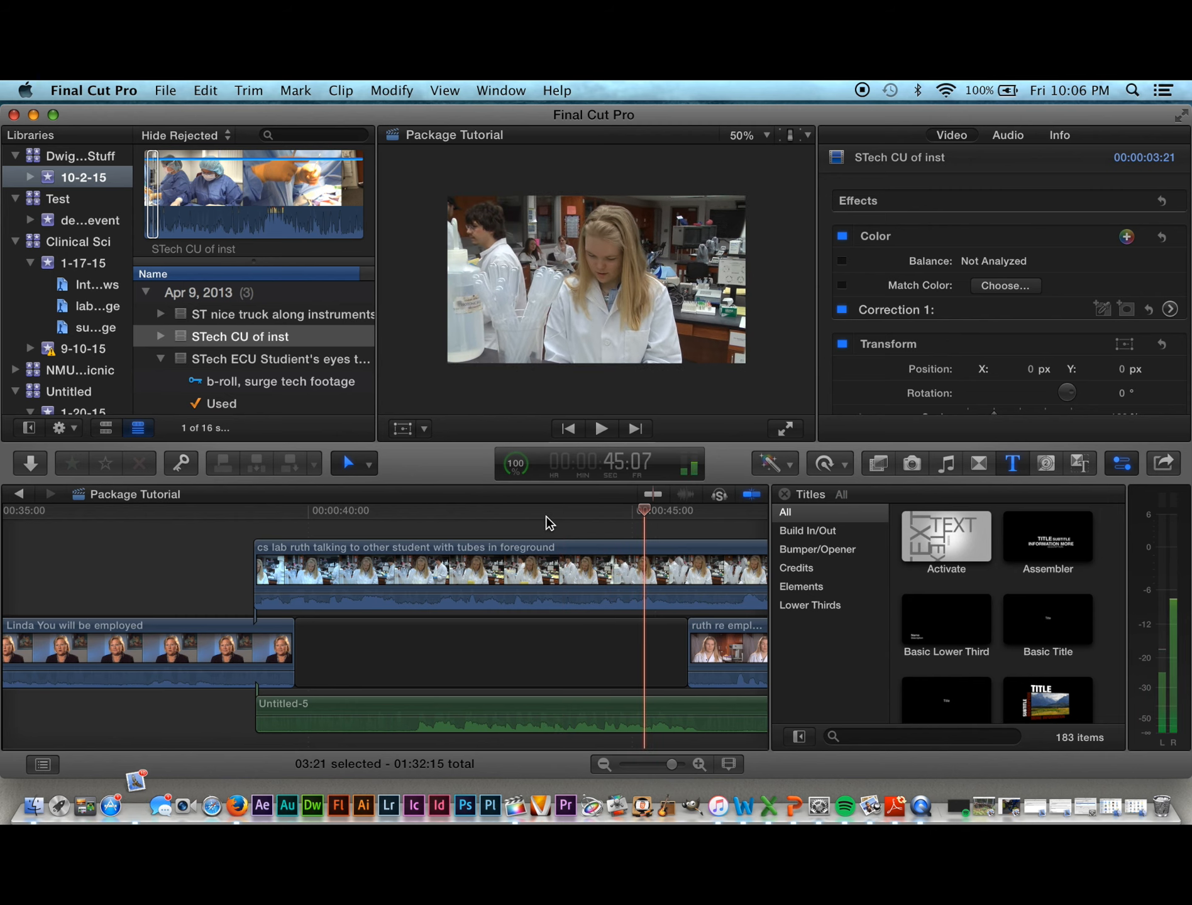
{"action": "key", "text": "space"}
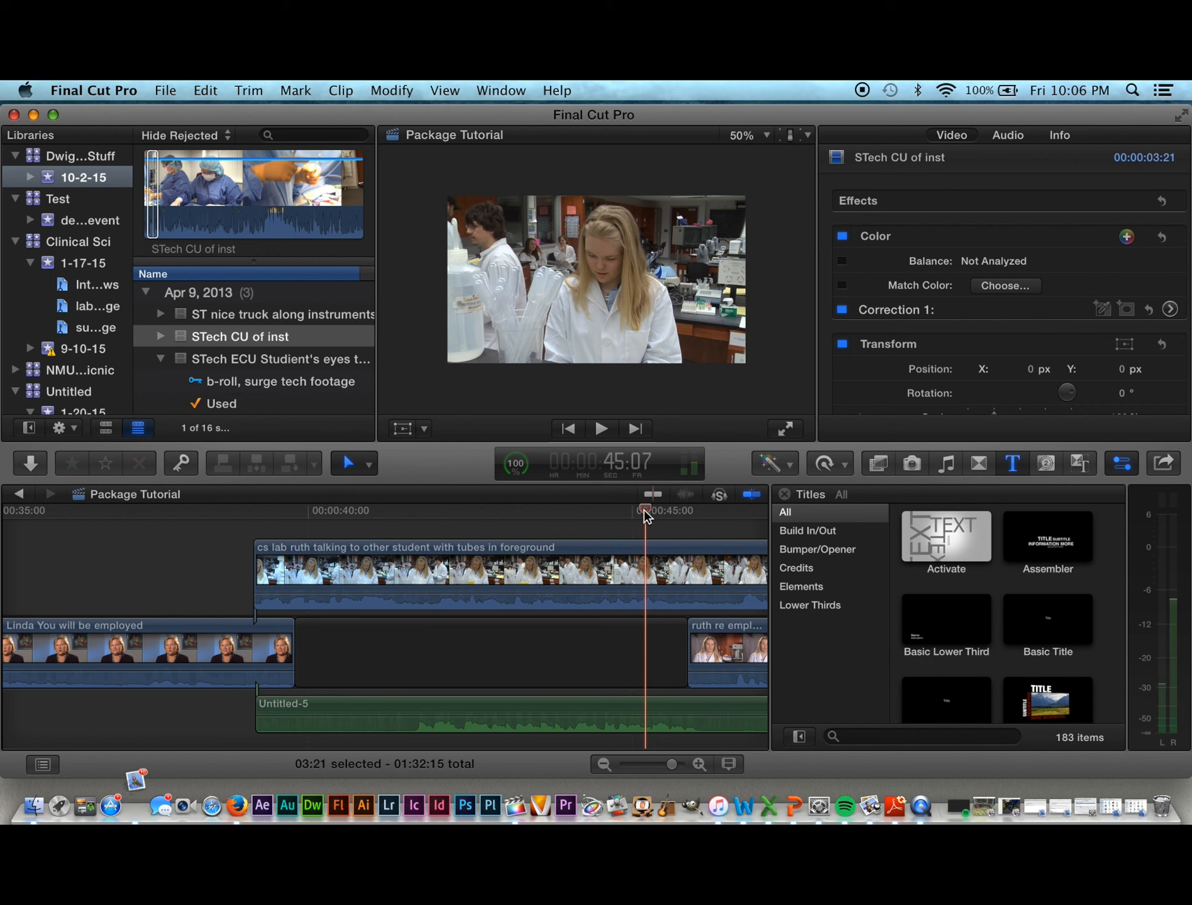
Step: Raise the Untitled-5 music volume to 12 dB and return the playhead to 39:18
{"action": "left_click_drag", "start_coordinate": [645, 510], "coordinate": [380, 577]}
{"action": "left_click_drag", "start_coordinate": [471, 716], "coordinate": [470, 709]}
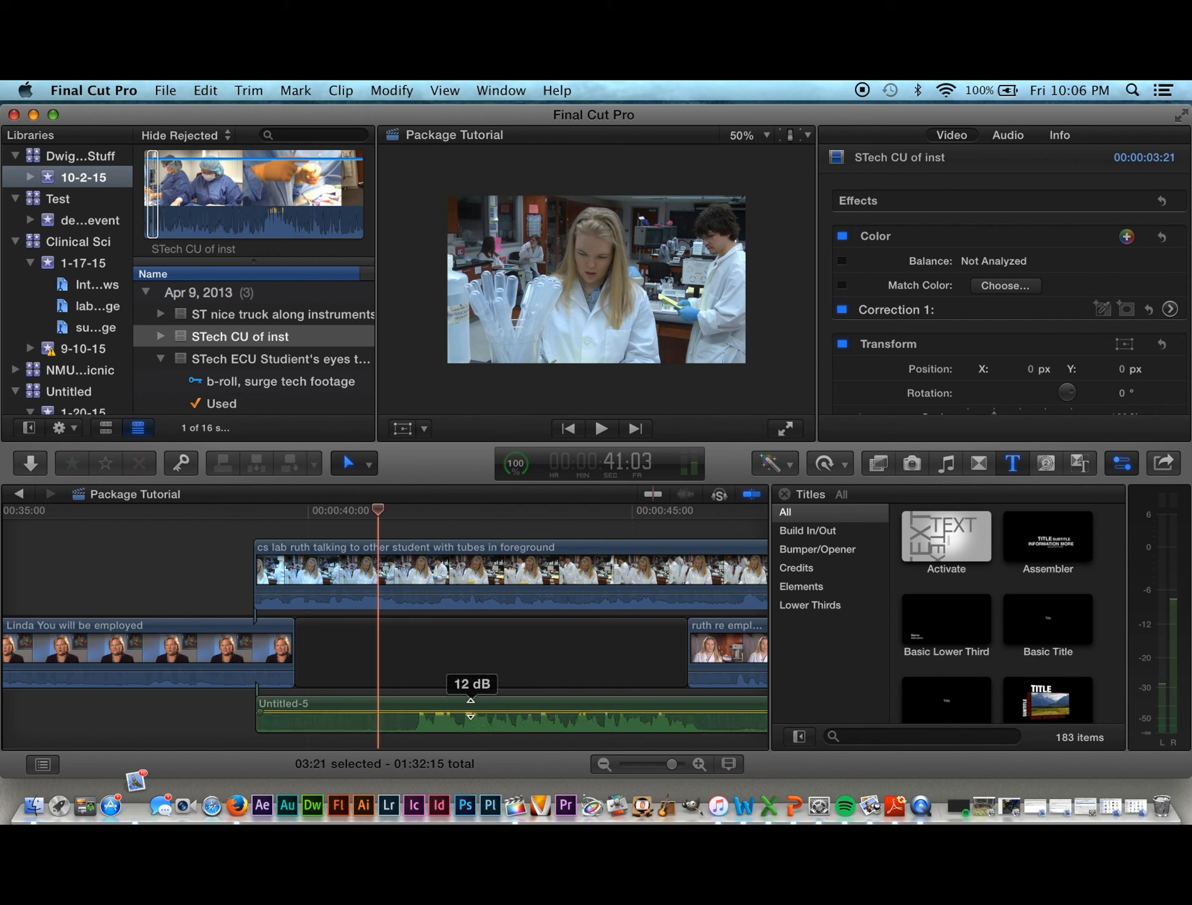
{"action": "left_click_drag", "start_coordinate": [377, 517], "coordinate": [284, 525]}
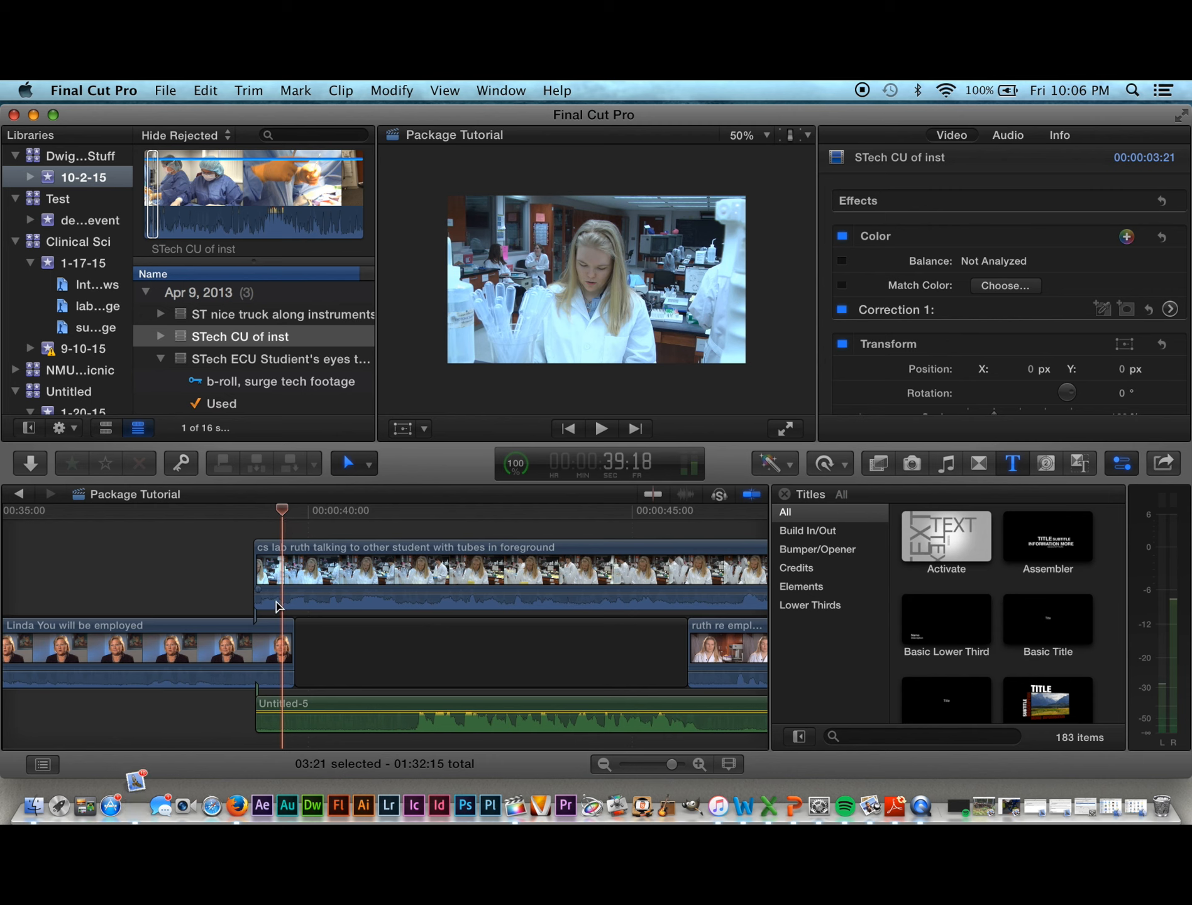
Step: Set the lab clip's audio to -17 dB, add a dipped keyframe, and boost Untitled-5 to 12 dB
{"action": "left_click", "coordinate": [308, 593]}
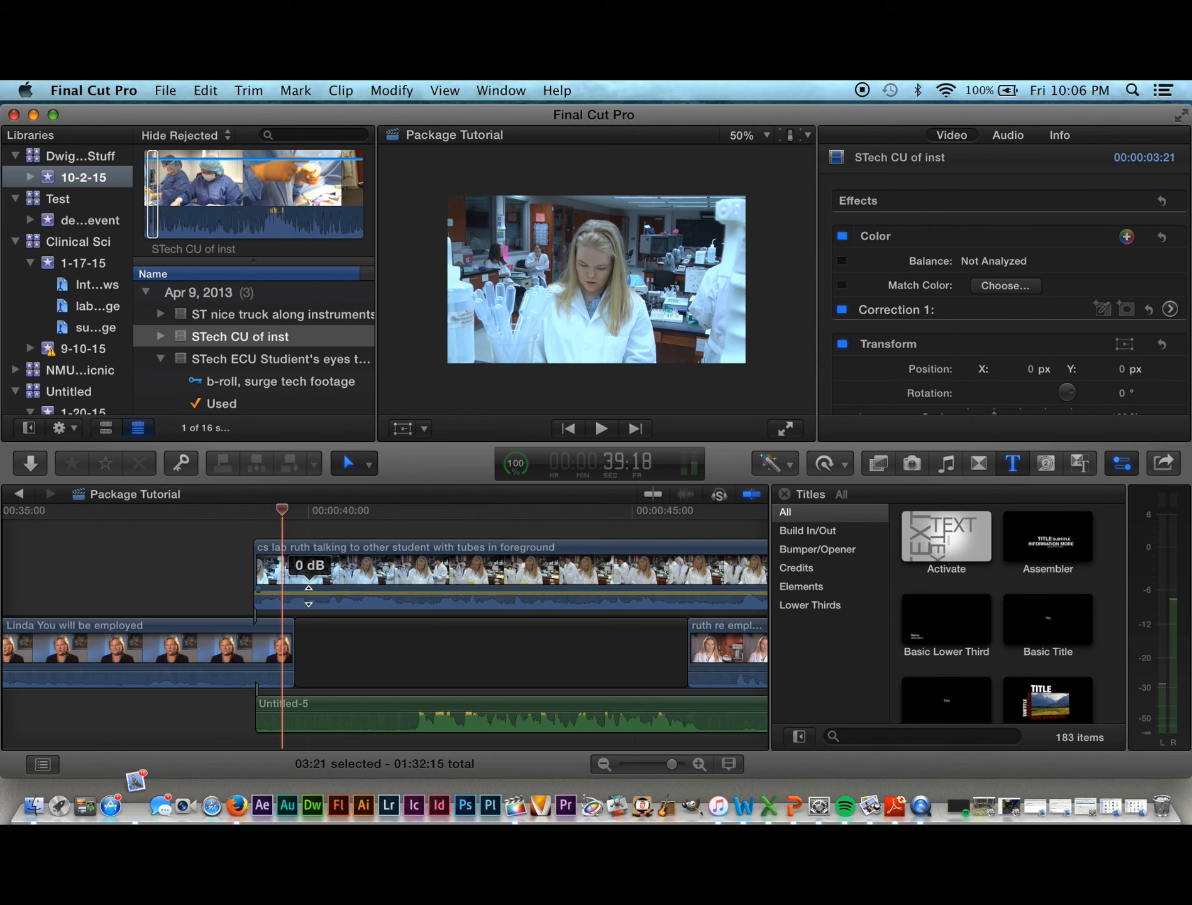
{"action": "left_click_drag", "start_coordinate": [308, 596], "coordinate": [308, 600]}
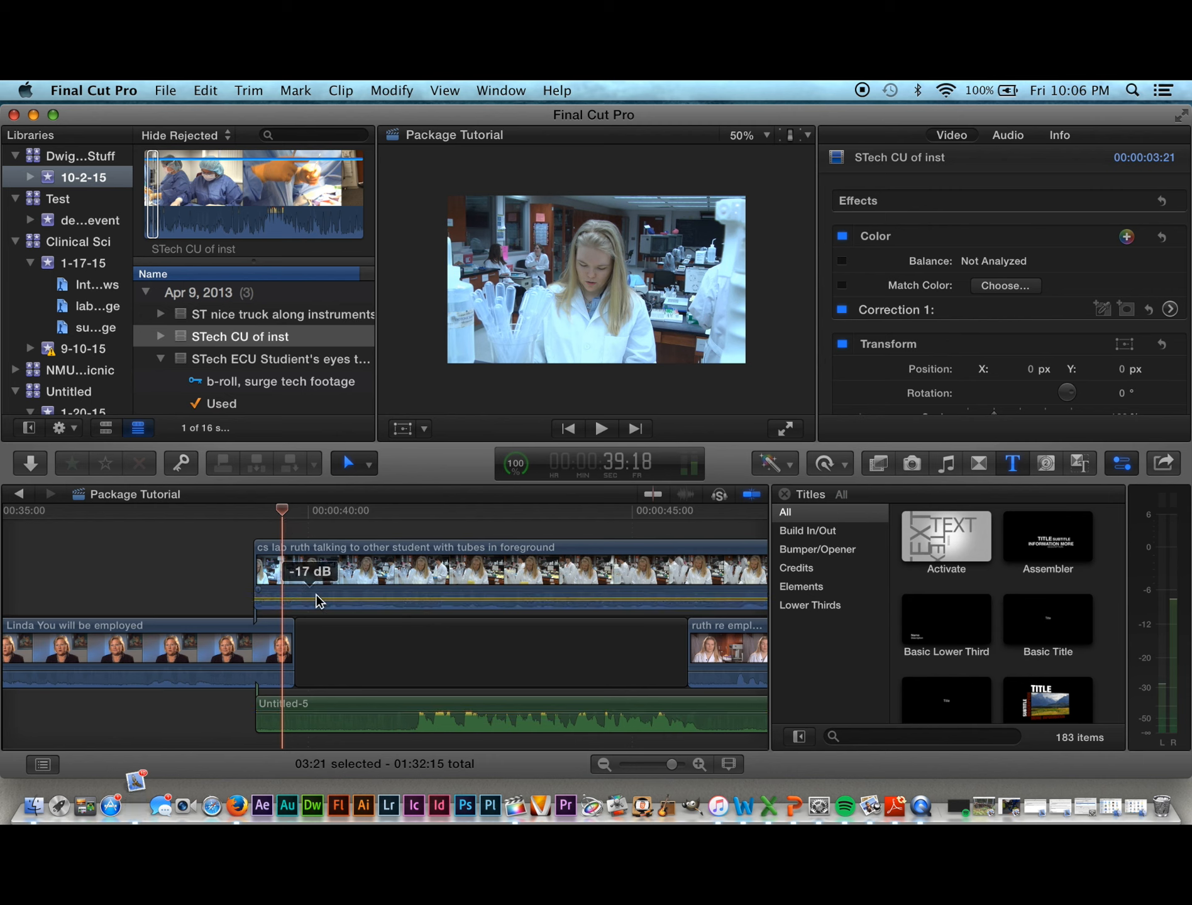
{"action": "scroll", "coordinate": [314, 598], "scroll_direction": "left", "scroll_amount": 2}
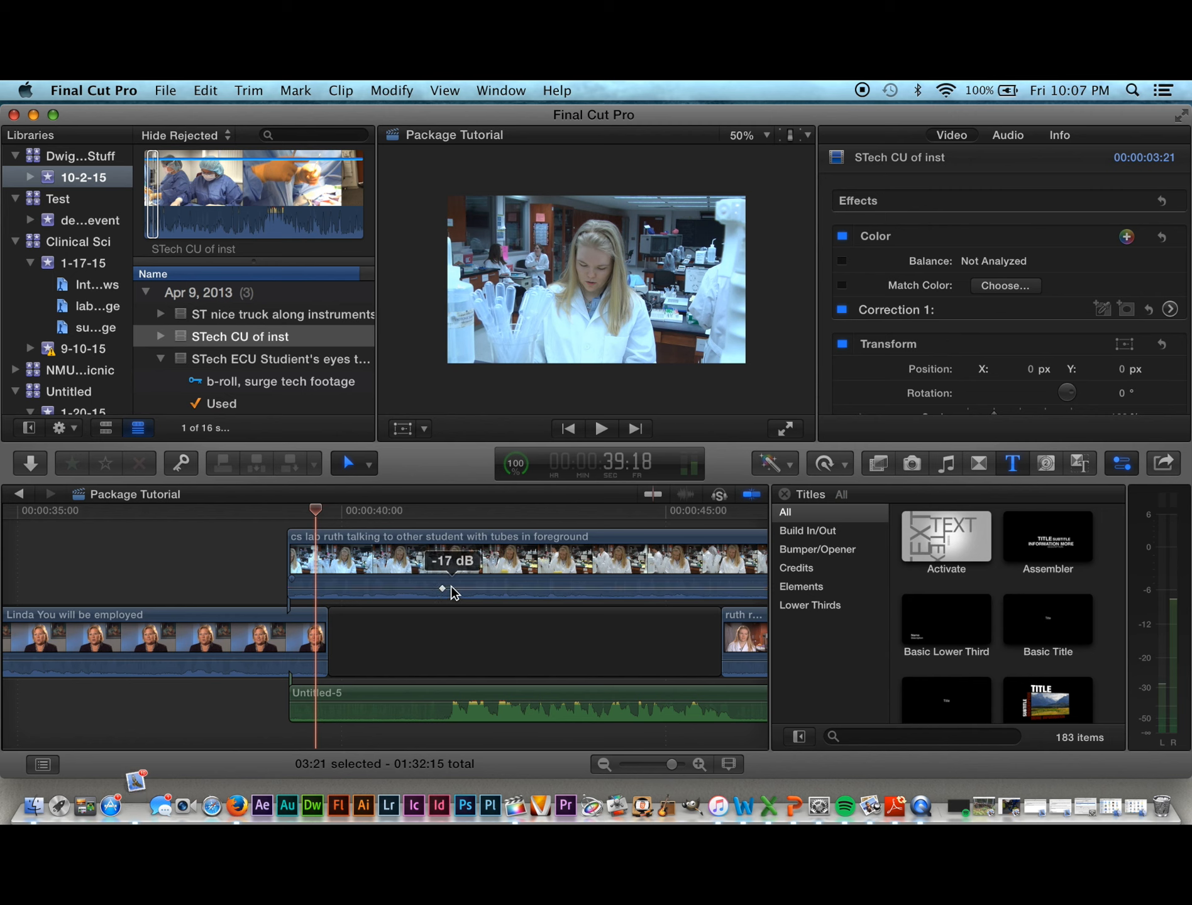
{"action": "left_click", "coordinate": [451, 588], "text": "alt"}
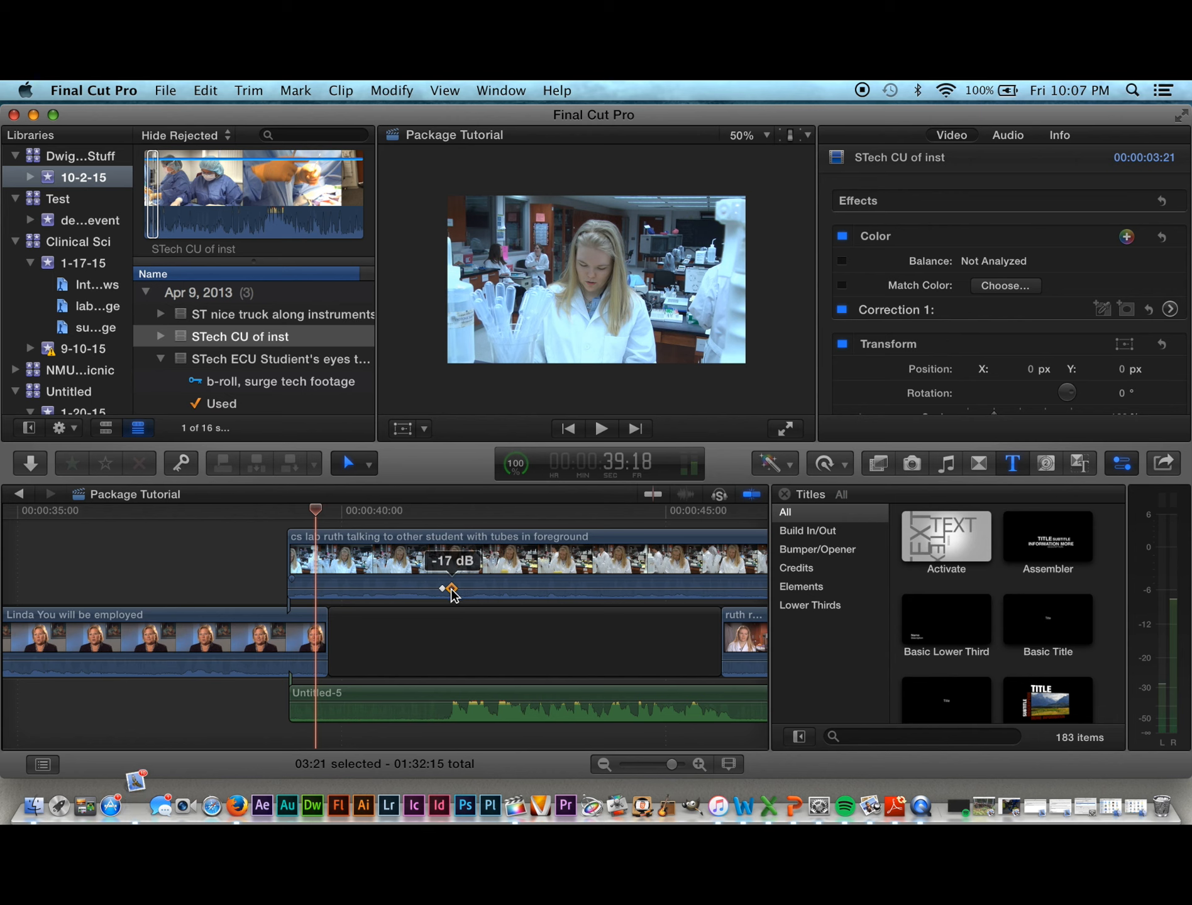
{"action": "left_click_drag", "start_coordinate": [451, 589], "coordinate": [451, 594]}
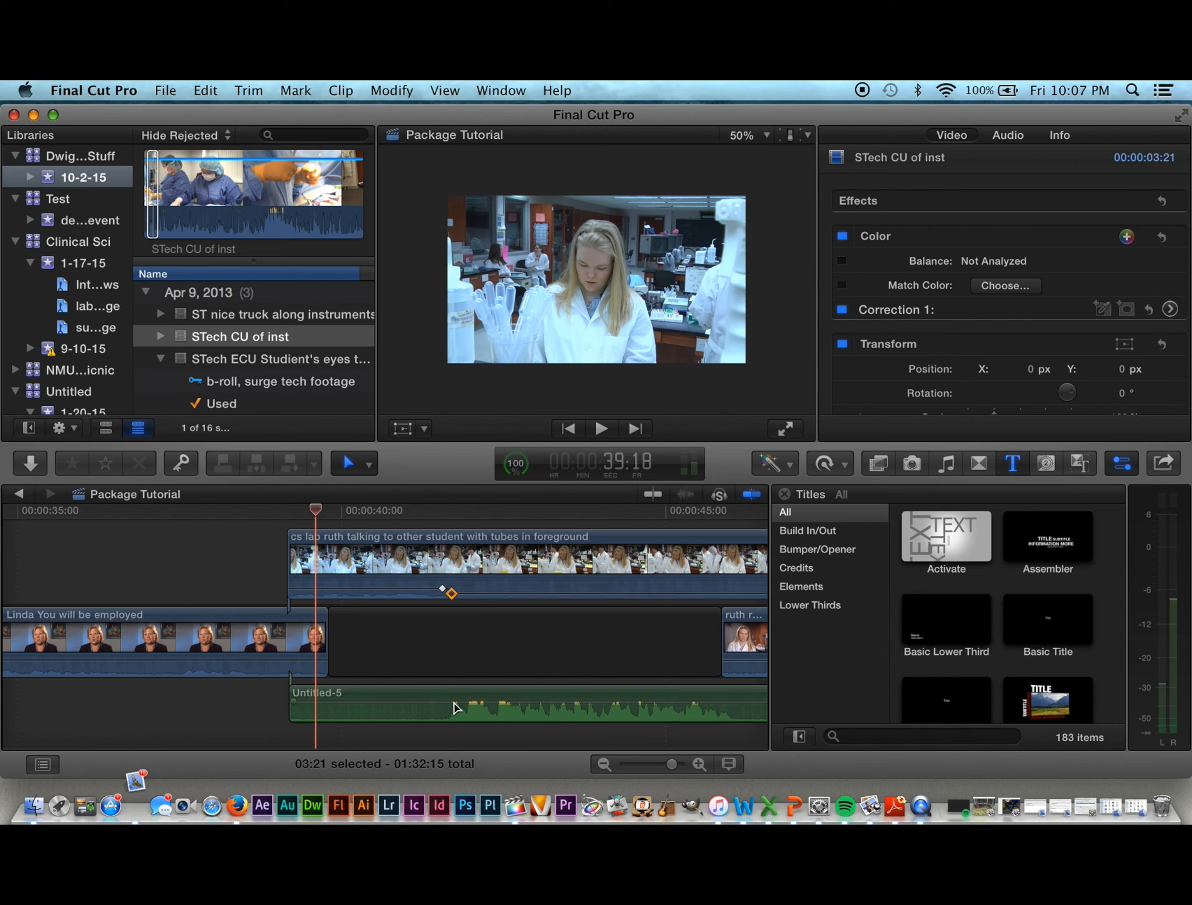
{"action": "left_click_drag", "start_coordinate": [454, 707], "coordinate": [458, 688]}
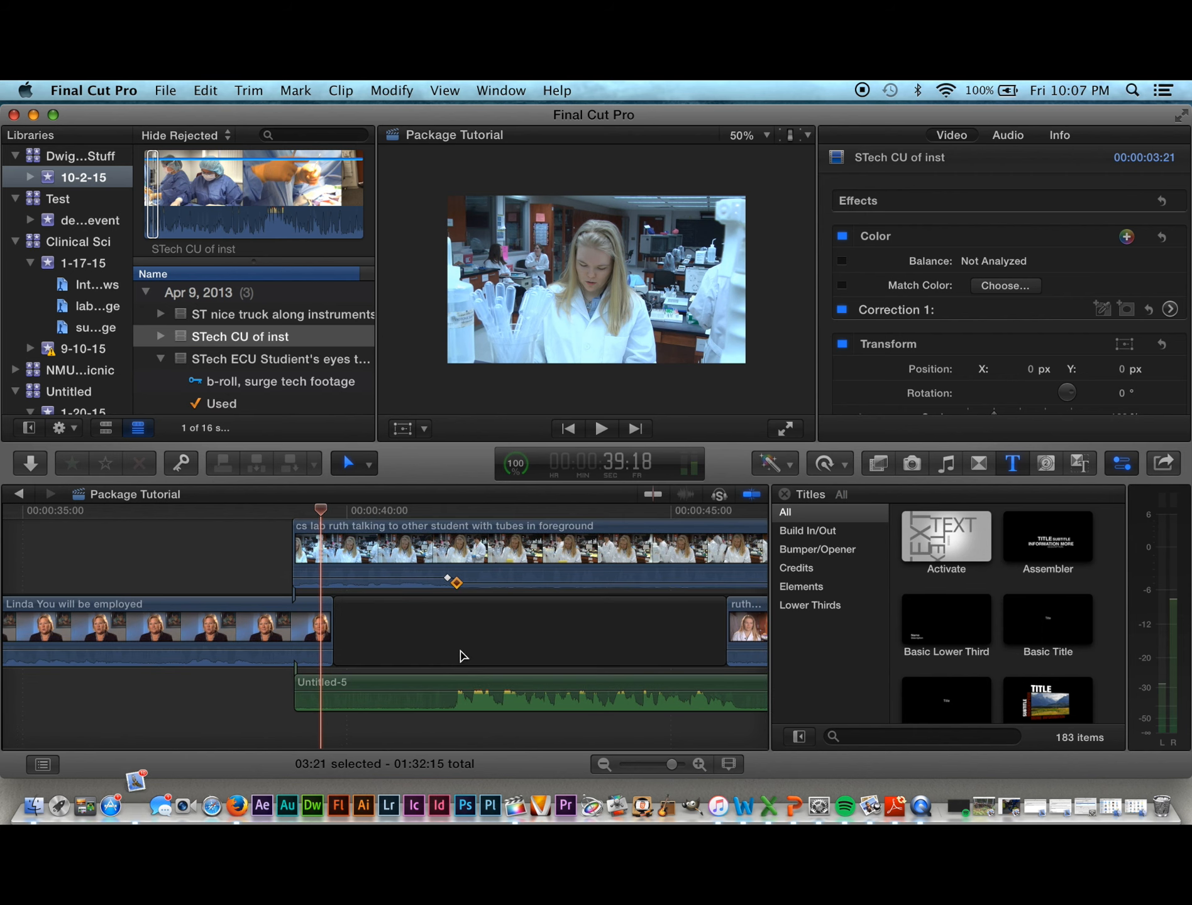
Step: Replay the audio mix from the start of the lab clip
{"action": "key", "text": "space"}
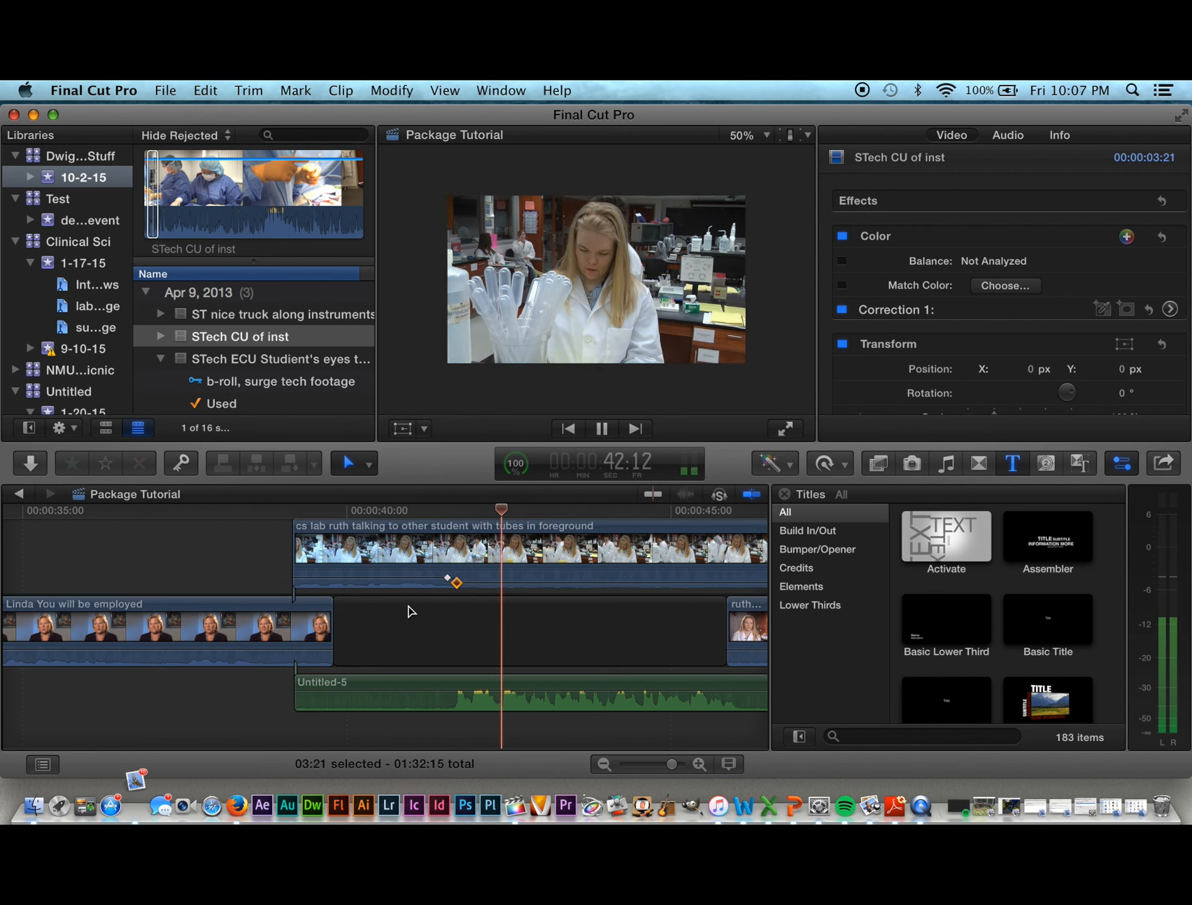
{"action": "key", "text": "space"}
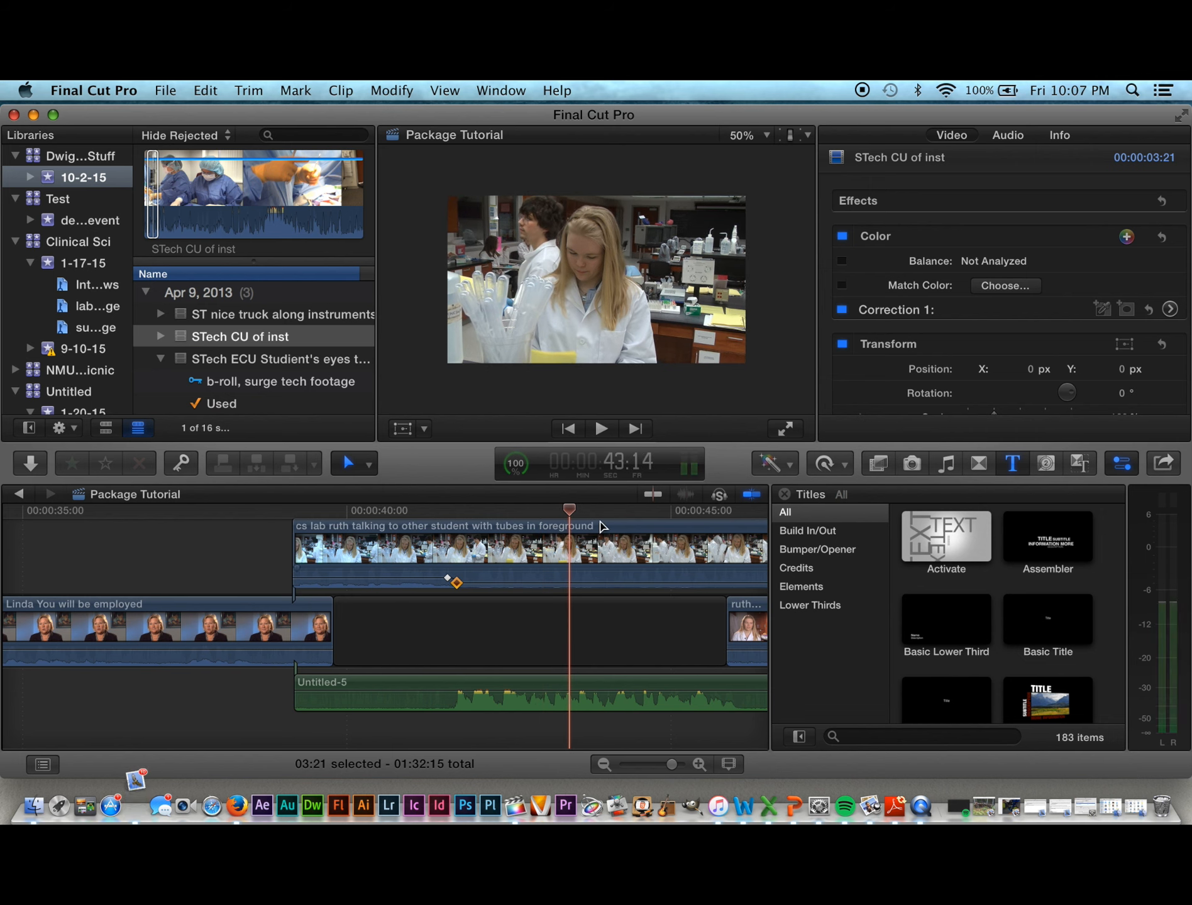
{"action": "left_click", "coordinate": [293, 511]}
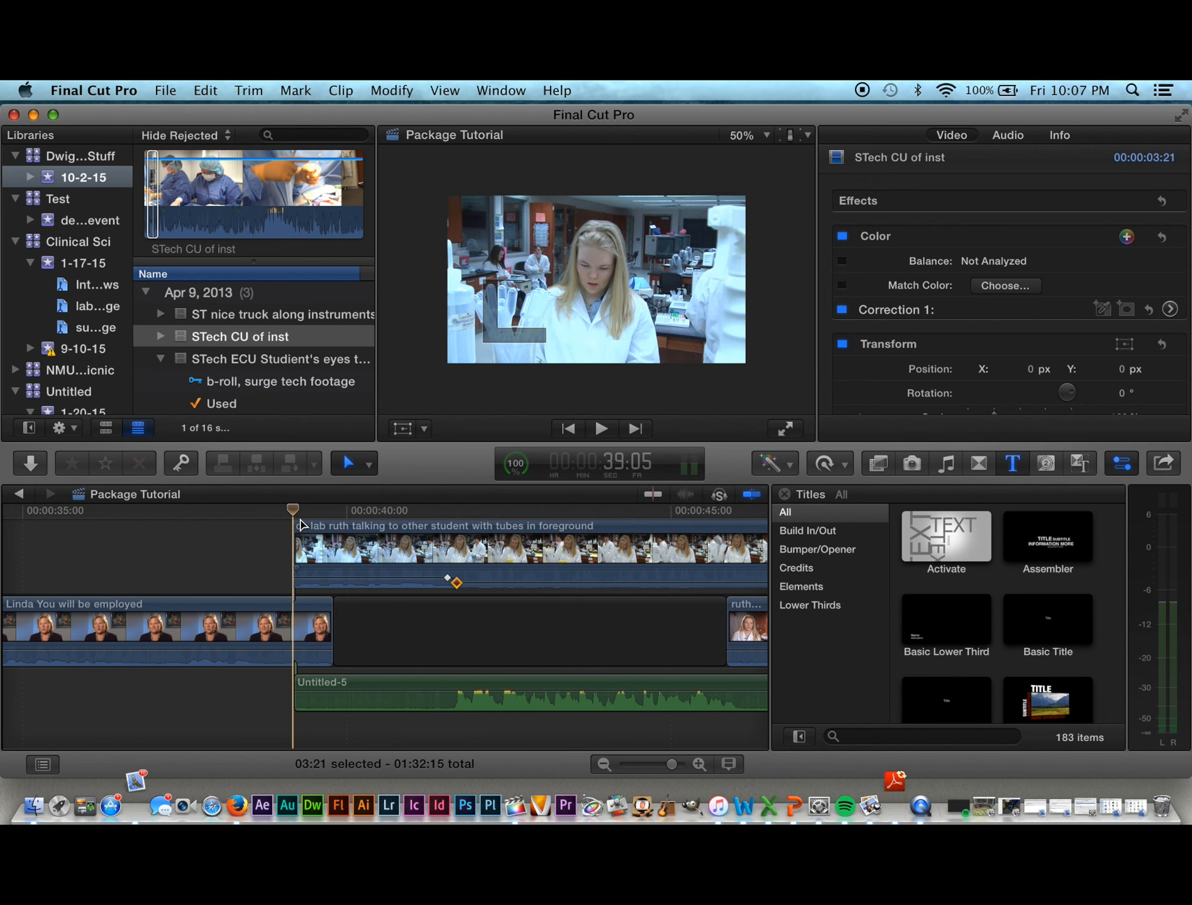
{"action": "key", "text": "space"}
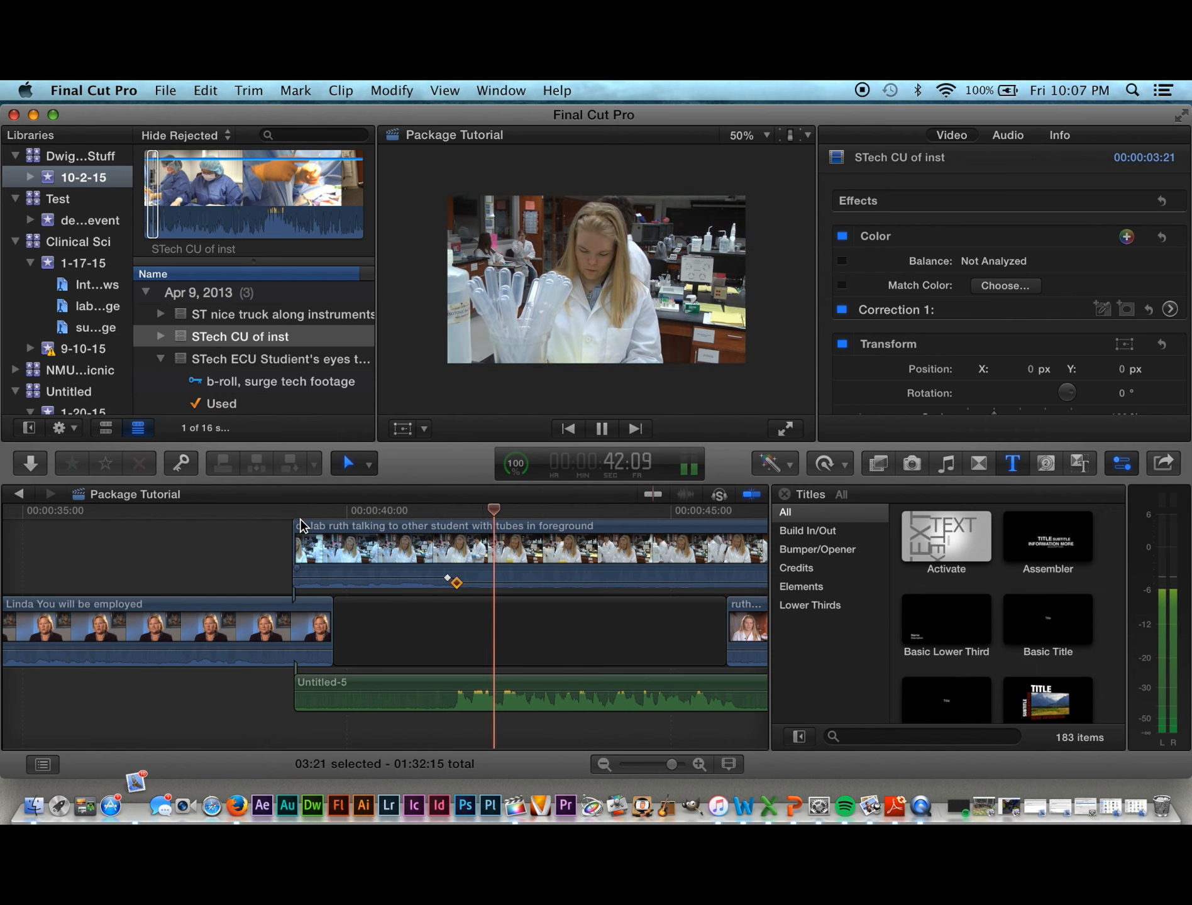
{"action": "key", "text": "space"}
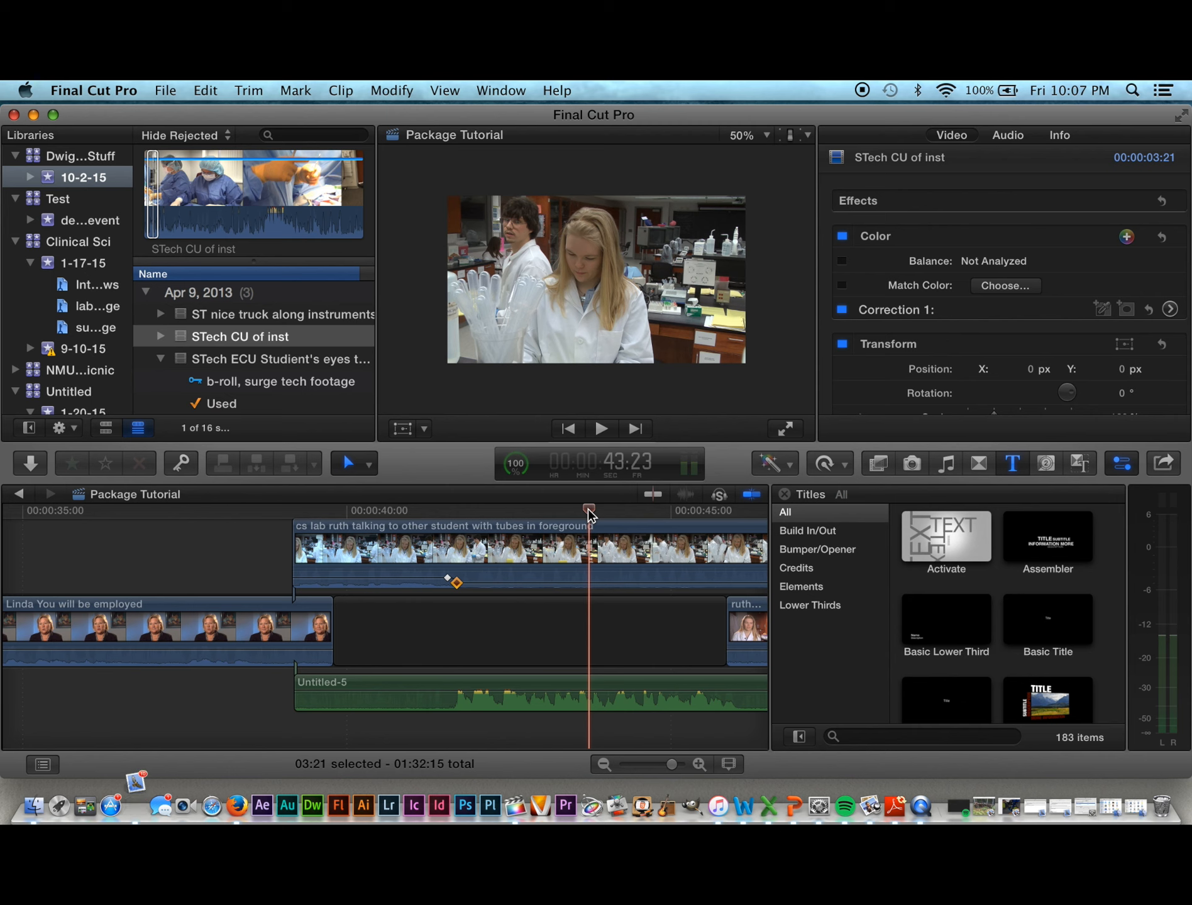
Step: Play the interview into the lab clip and set its level before the keyframe to -17 dB
{"action": "left_click_drag", "start_coordinate": [588, 509], "coordinate": [156, 521]}
{"action": "key", "text": "space"}
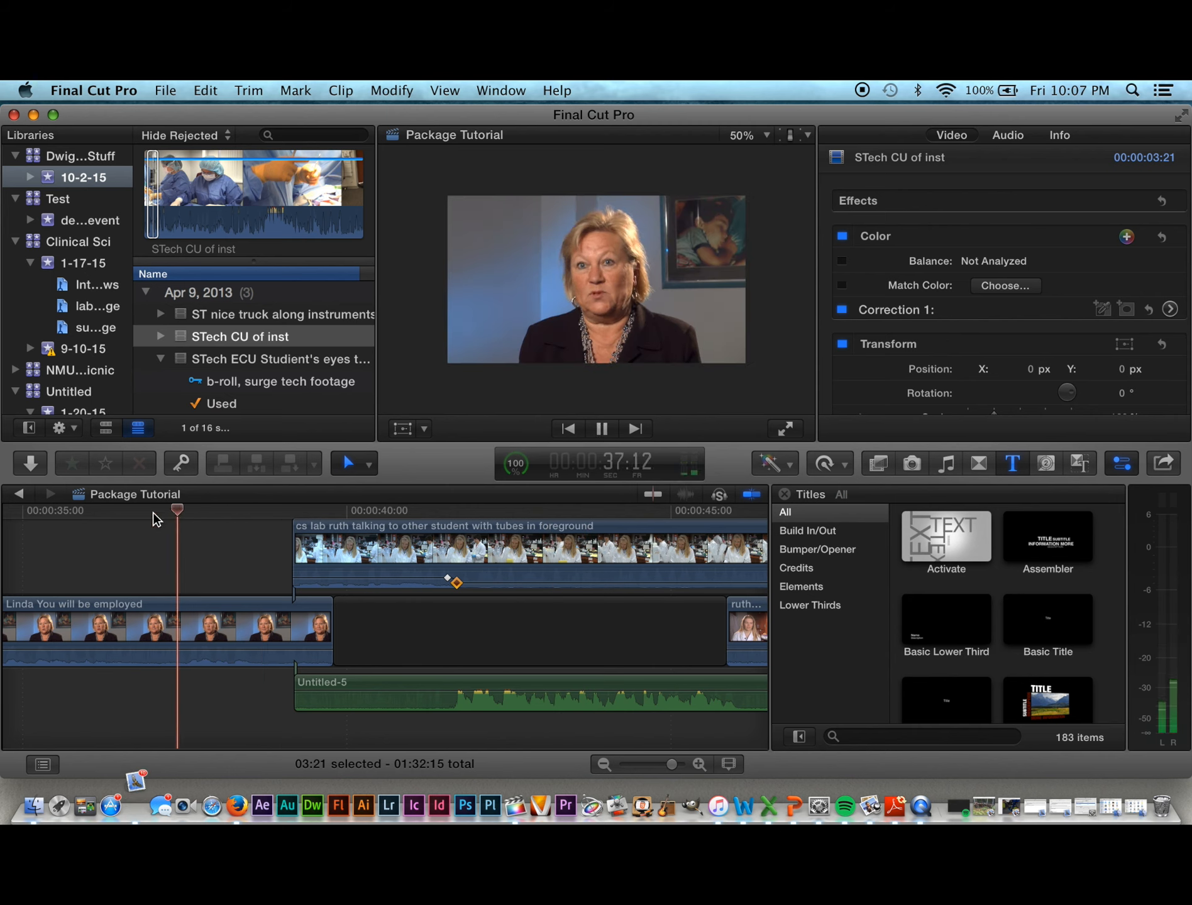
{"action": "key", "text": "space"}
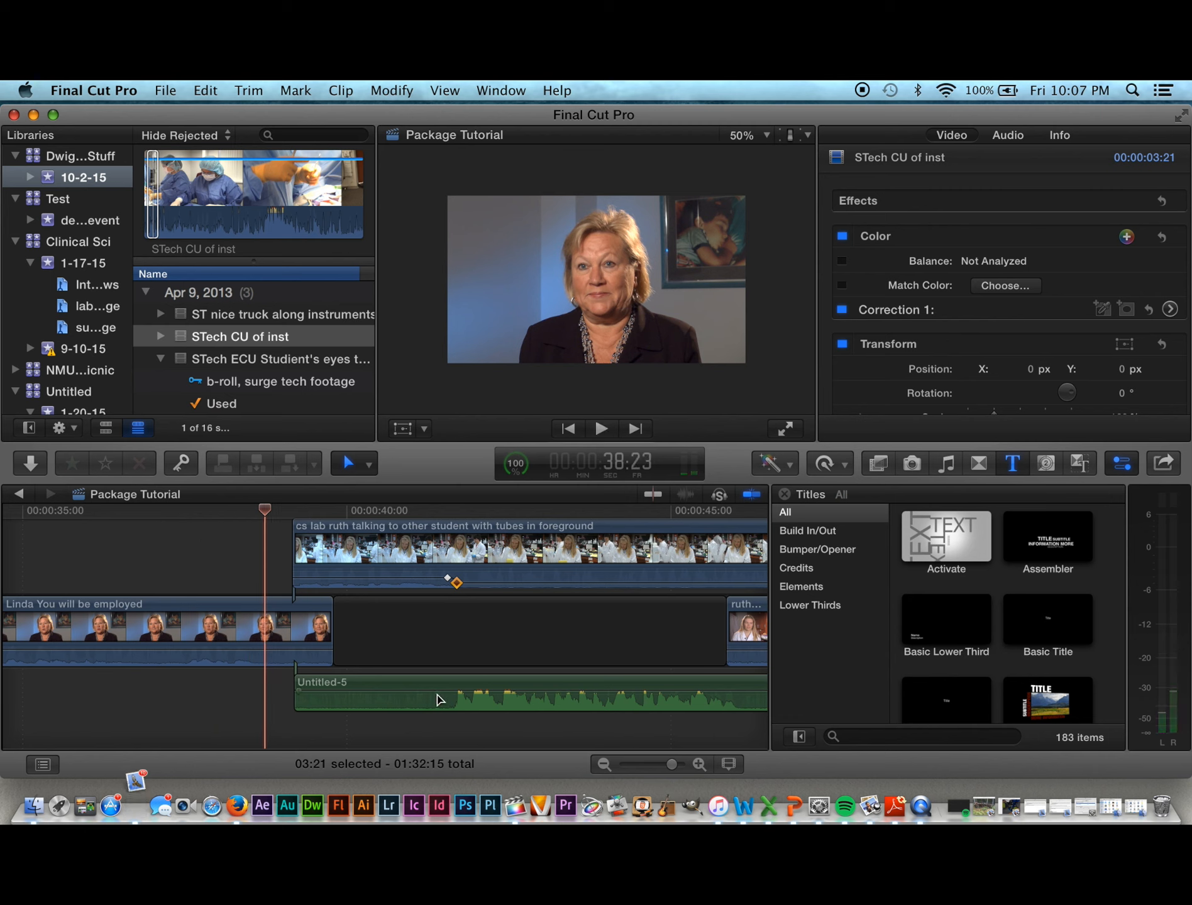
{"action": "left_click_drag", "start_coordinate": [437, 692], "coordinate": [437, 692]}
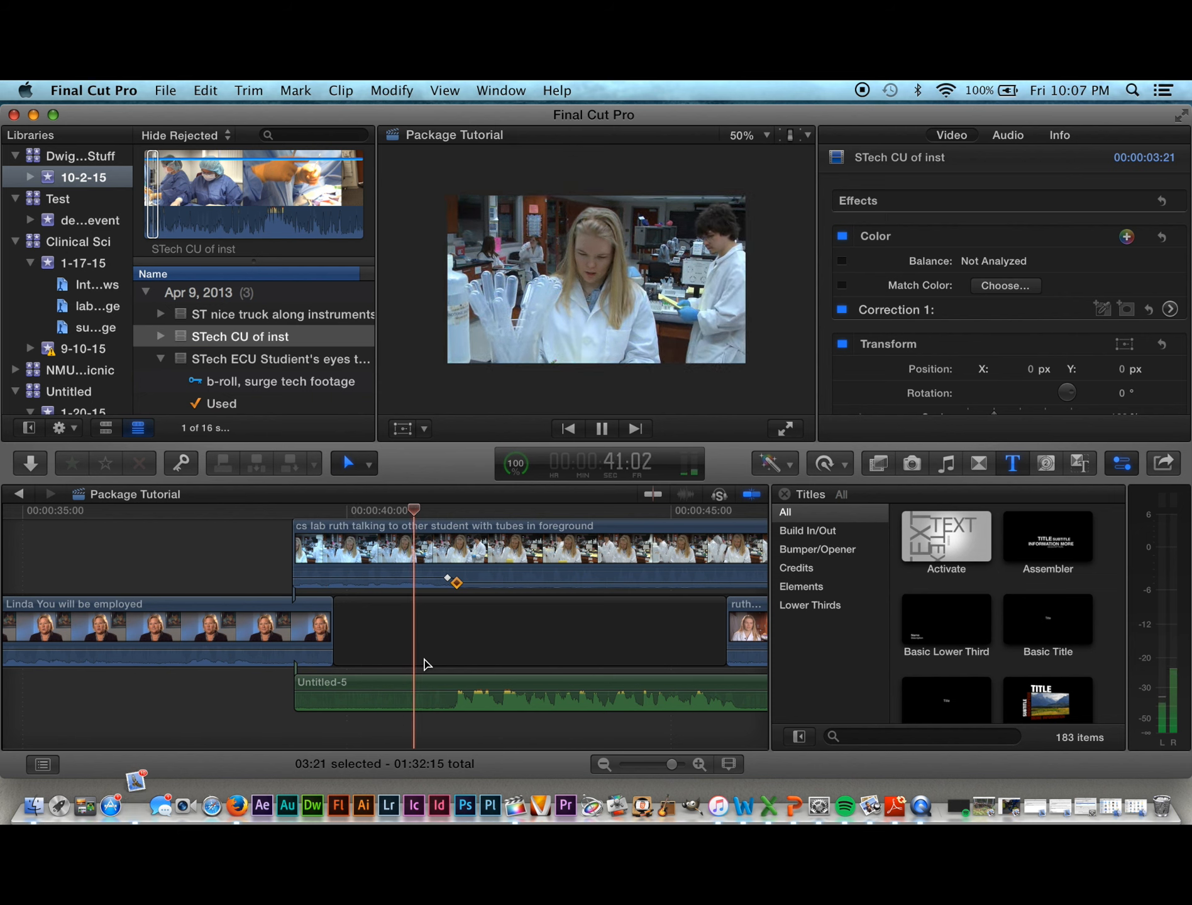
{"action": "key", "text": "space"}
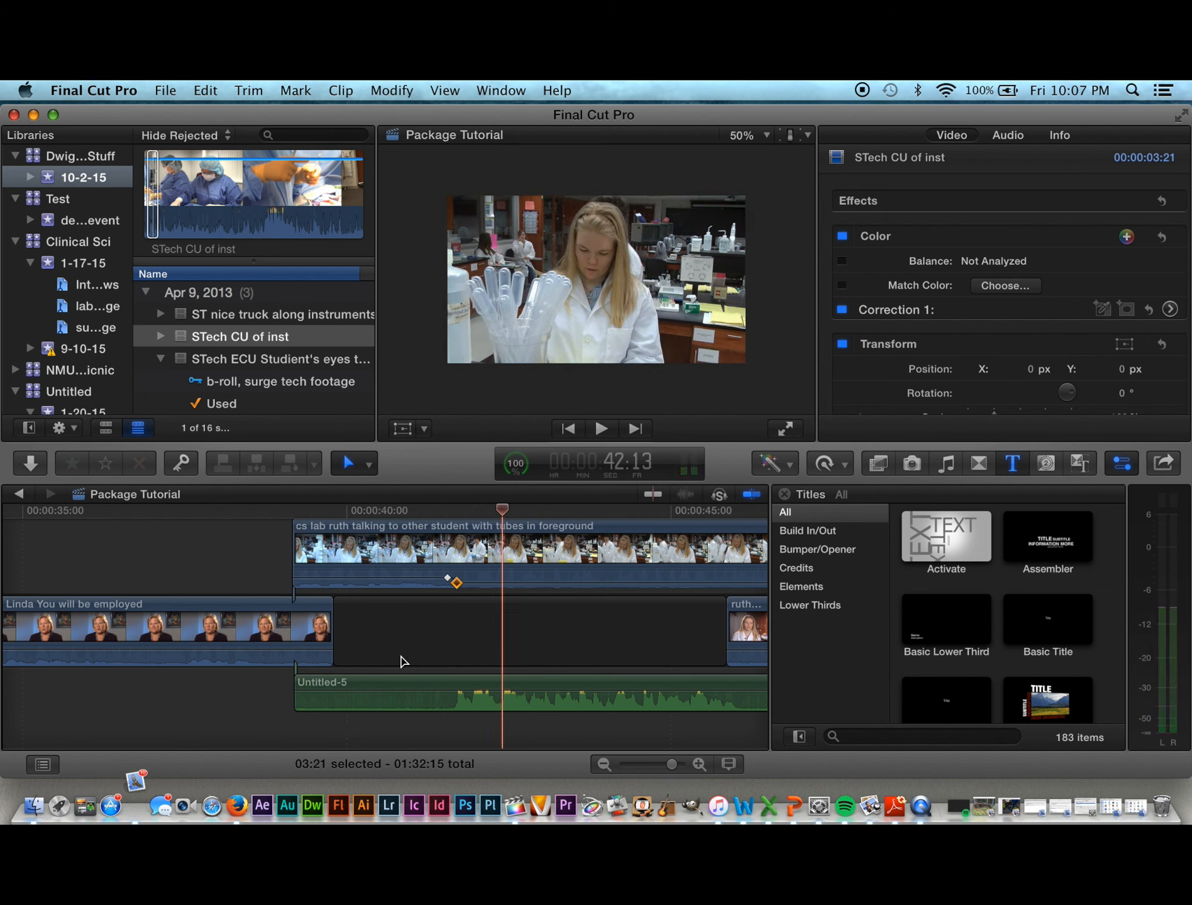
{"action": "mouse_move", "coordinate": [362, 570]}
{"action": "left_mouse_down"}
{"action": "mouse_move", "coordinate": [362, 582]}
{"action": "mouse_move", "coordinate": [364, 571]}
{"action": "left_mouse_up"}
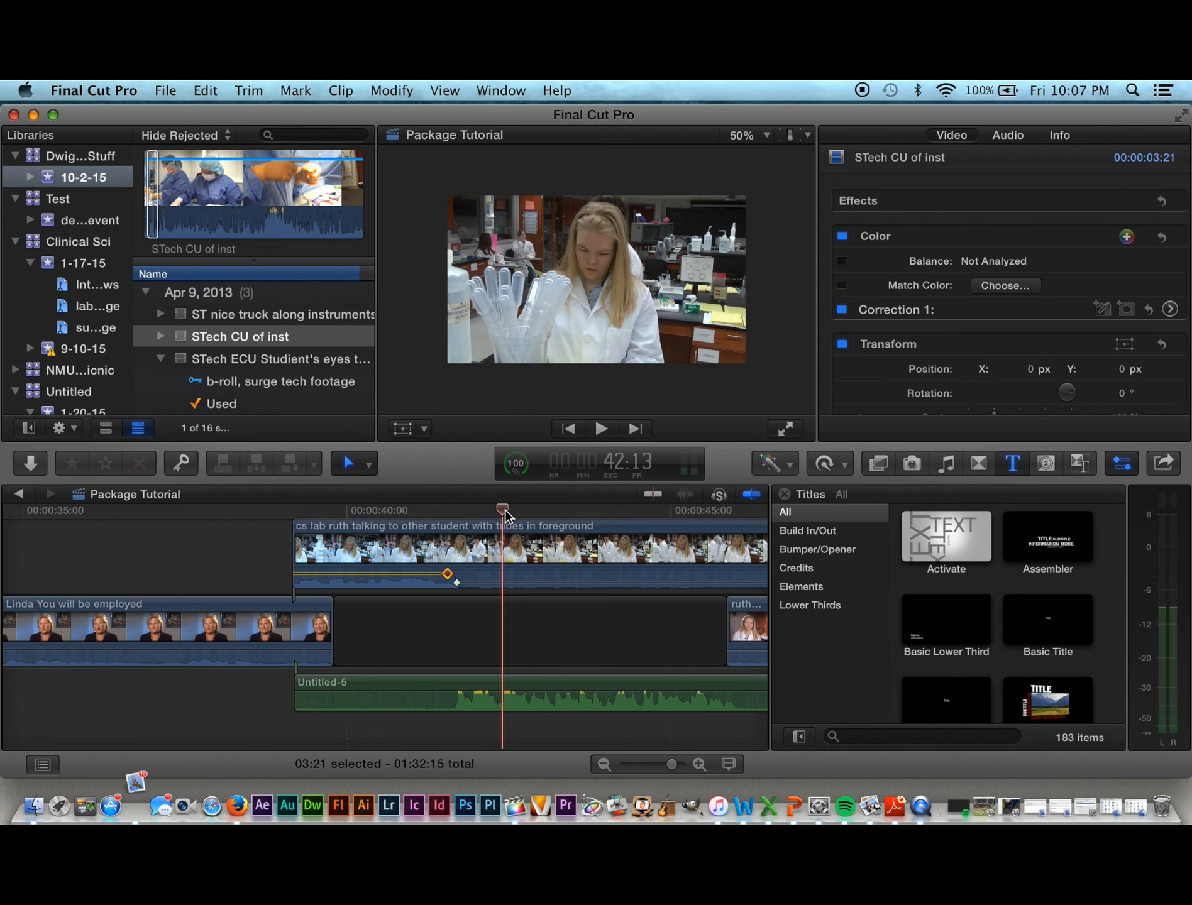
{"action": "left_click", "coordinate": [433, 691]}
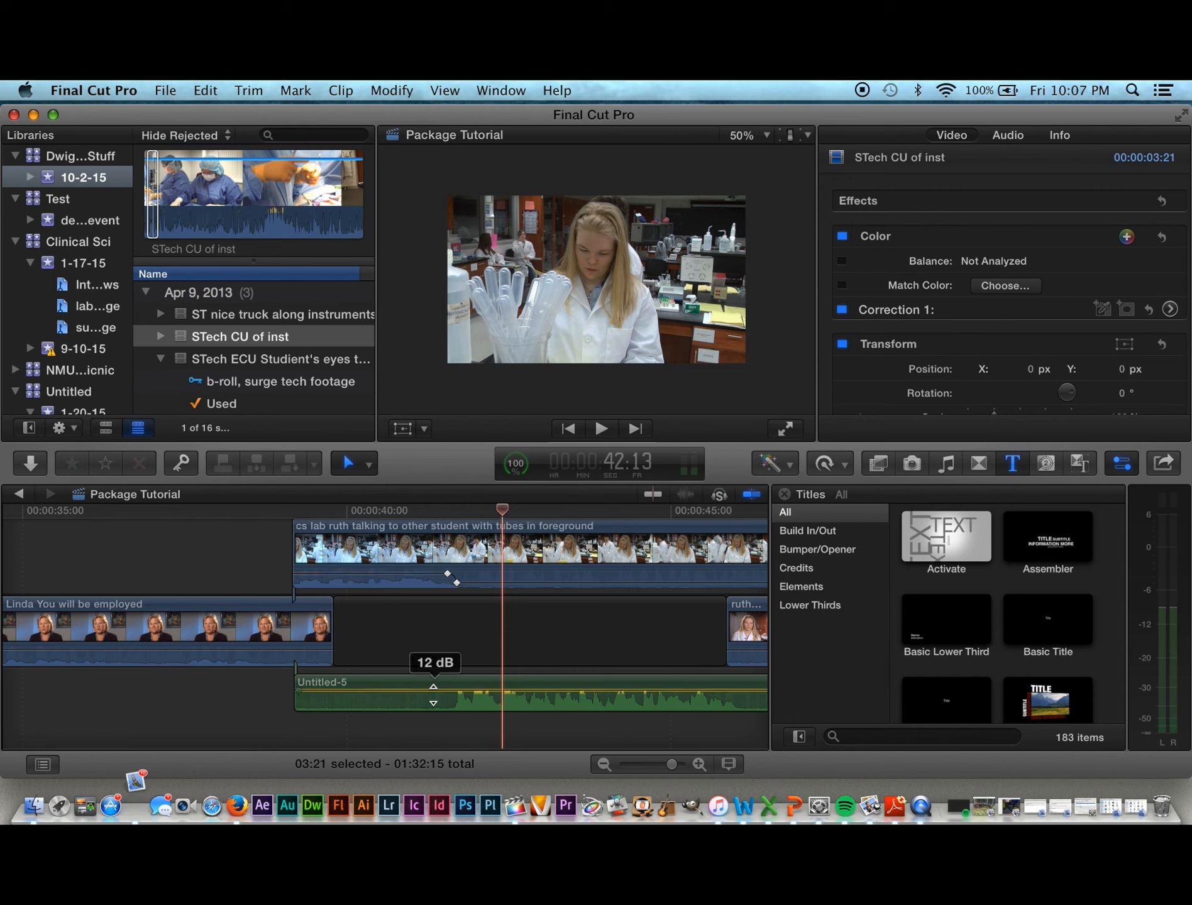
{"action": "left_click_drag", "start_coordinate": [433, 694], "coordinate": [433, 696]}
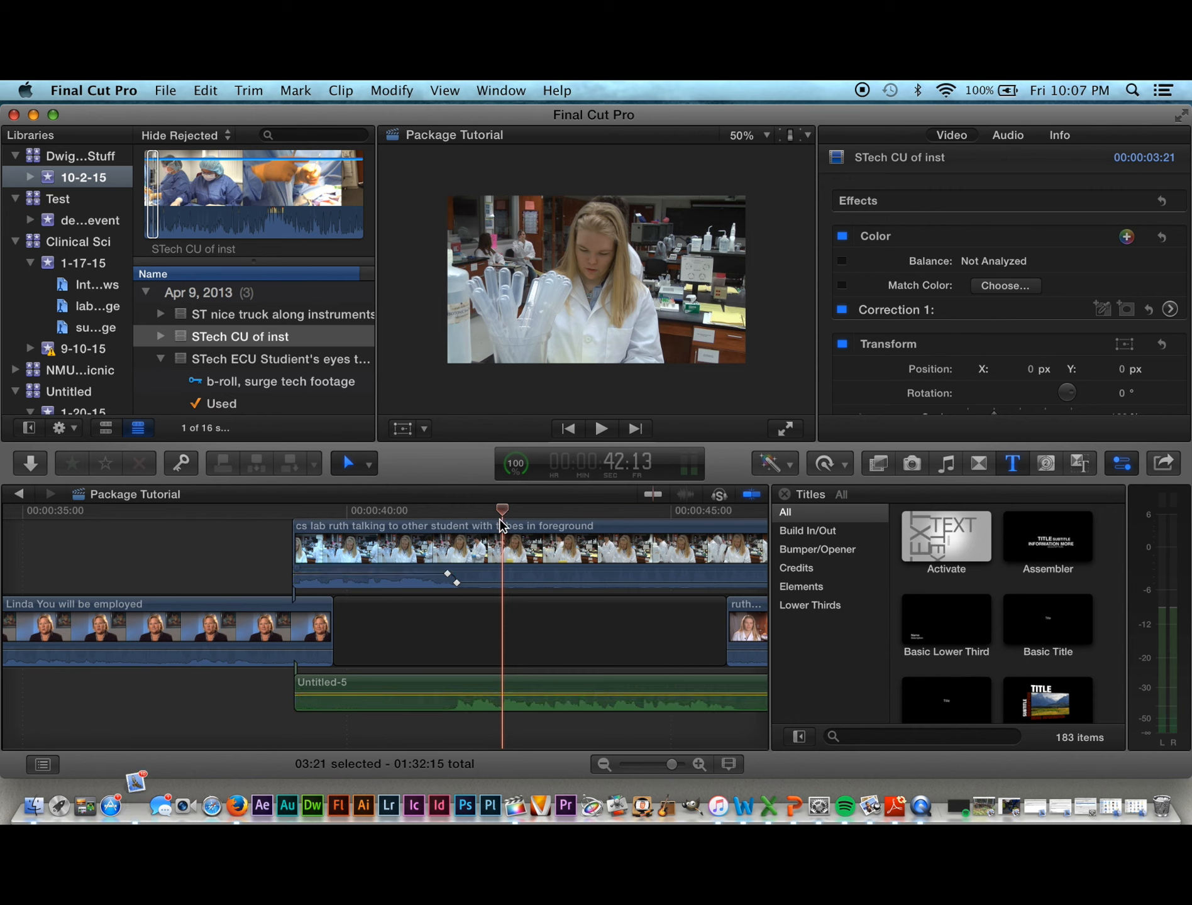
{"action": "left_click_drag", "start_coordinate": [503, 516], "coordinate": [199, 539]}
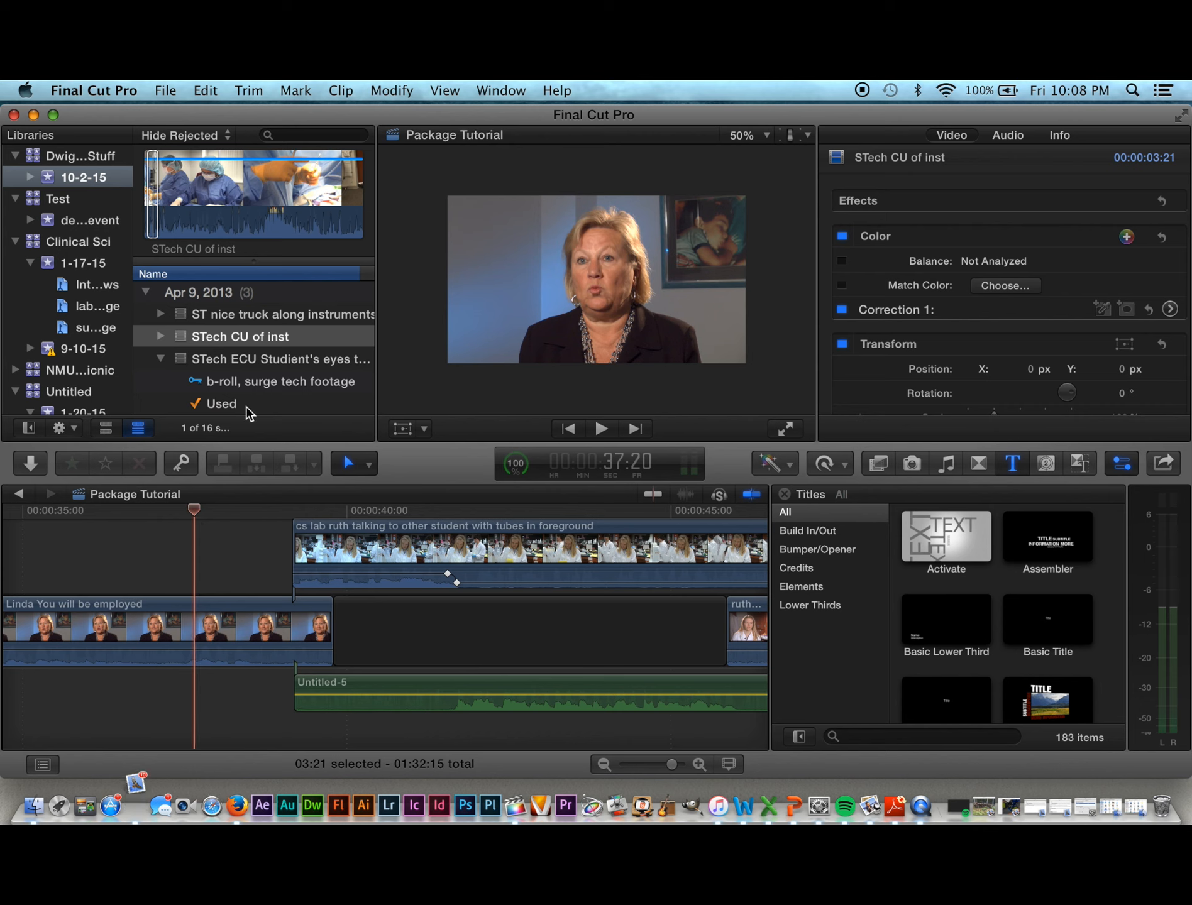
{"action": "key", "text": "space"}
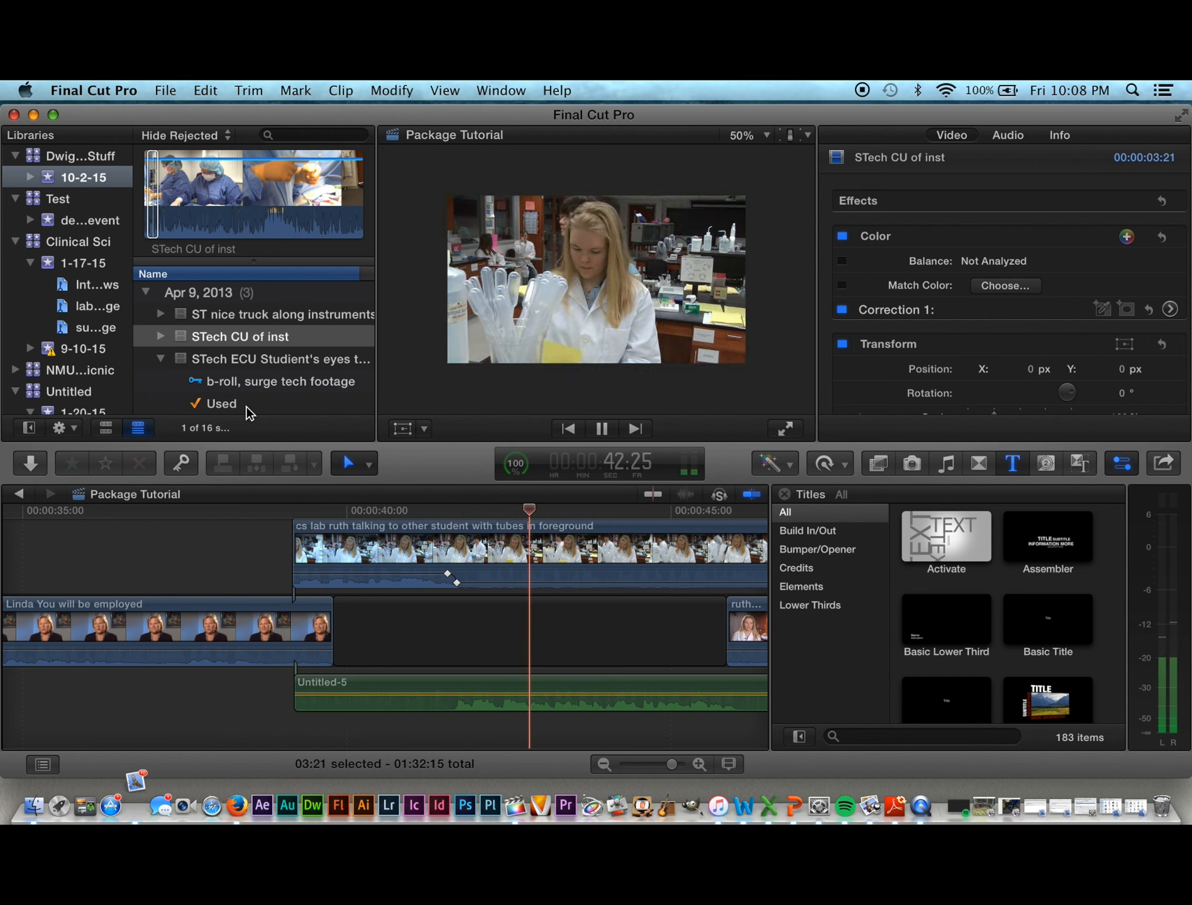
{"action": "key", "text": "space"}
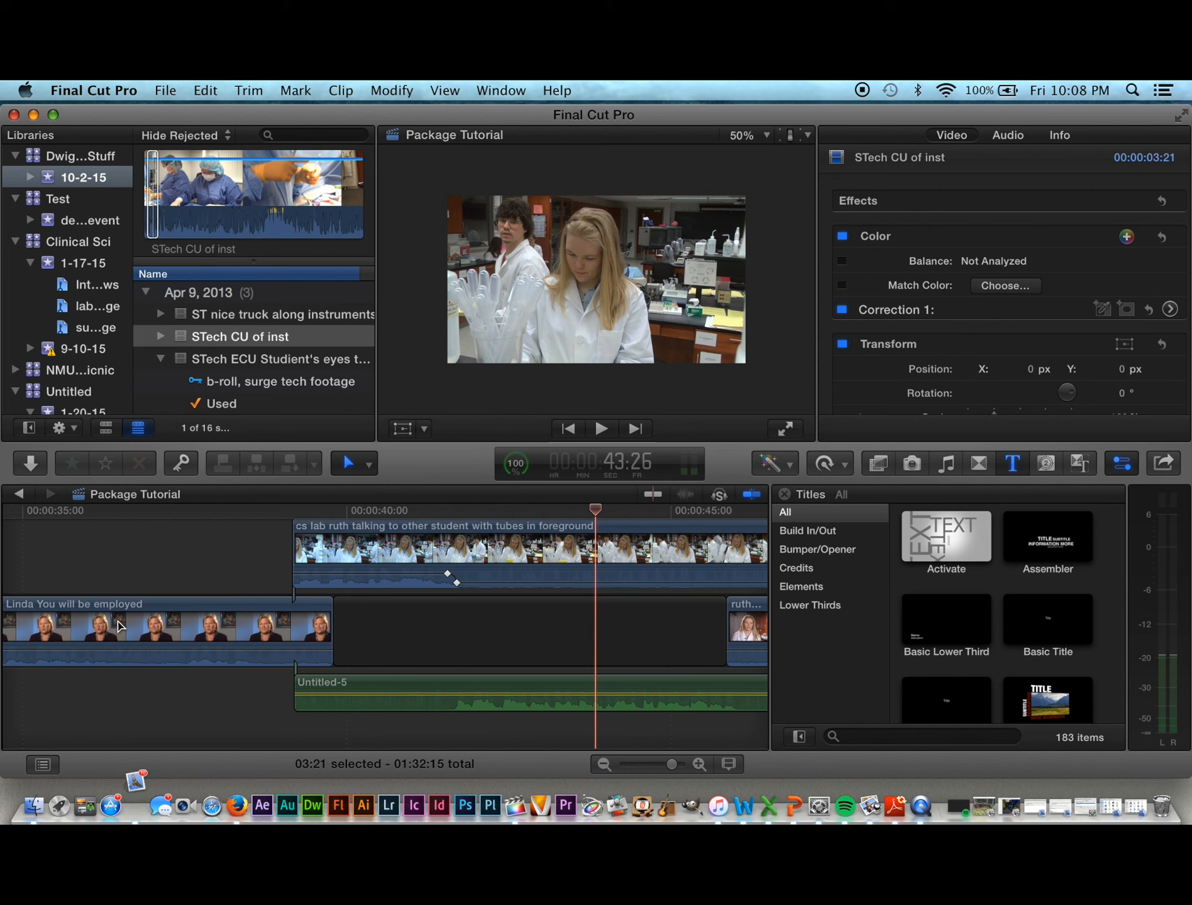
{"action": "left_click_drag", "start_coordinate": [123, 658], "coordinate": [128, 647]}
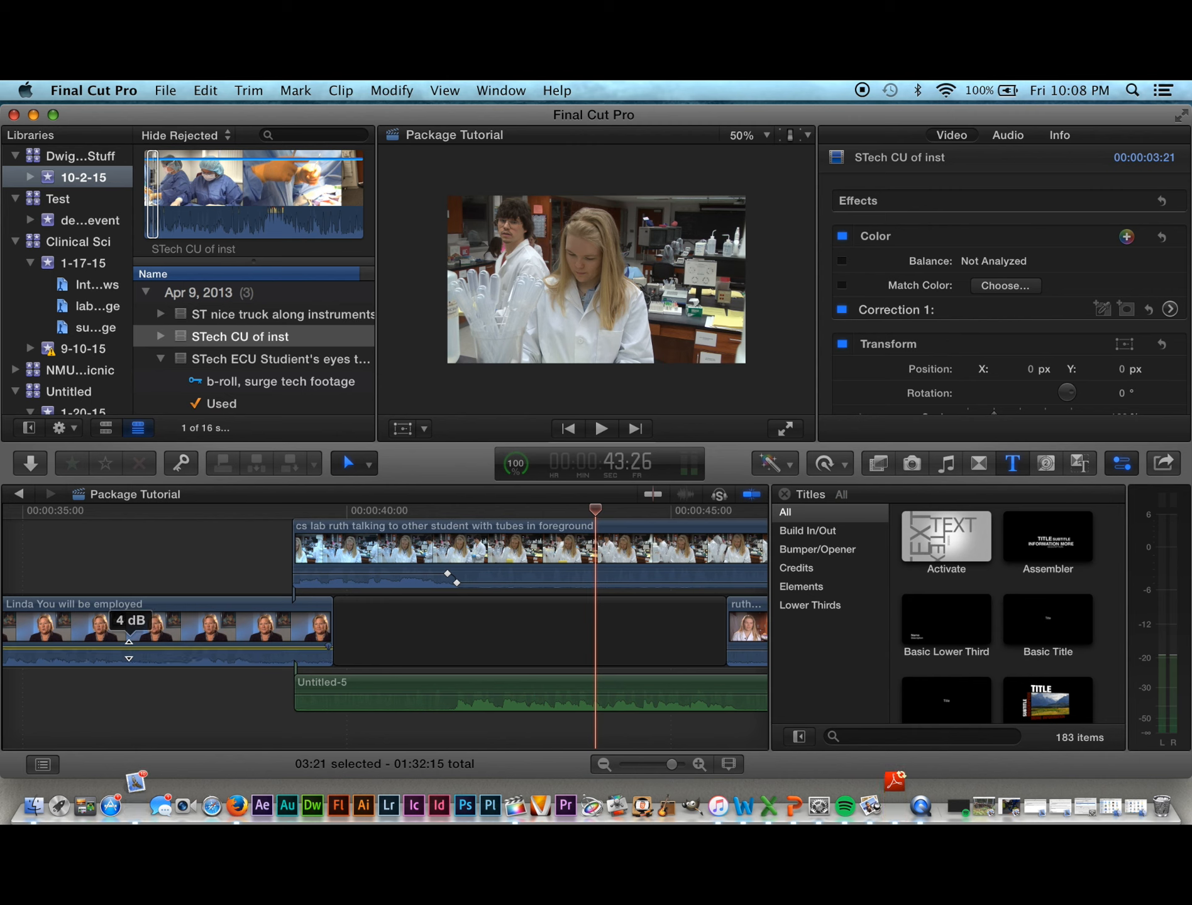
{"action": "left_click_drag", "start_coordinate": [129, 648], "coordinate": [129, 649]}
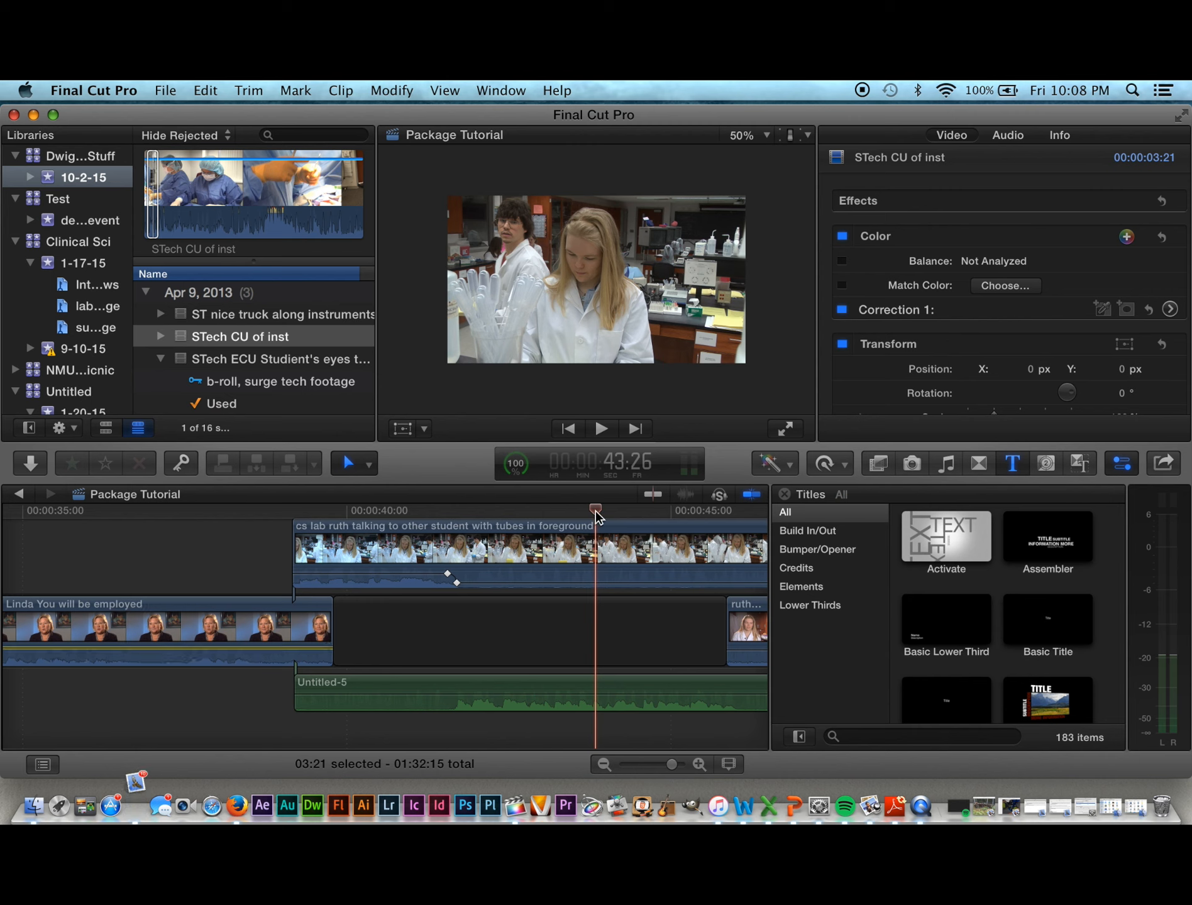
{"action": "left_click_drag", "start_coordinate": [594, 513], "coordinate": [526, 557]}
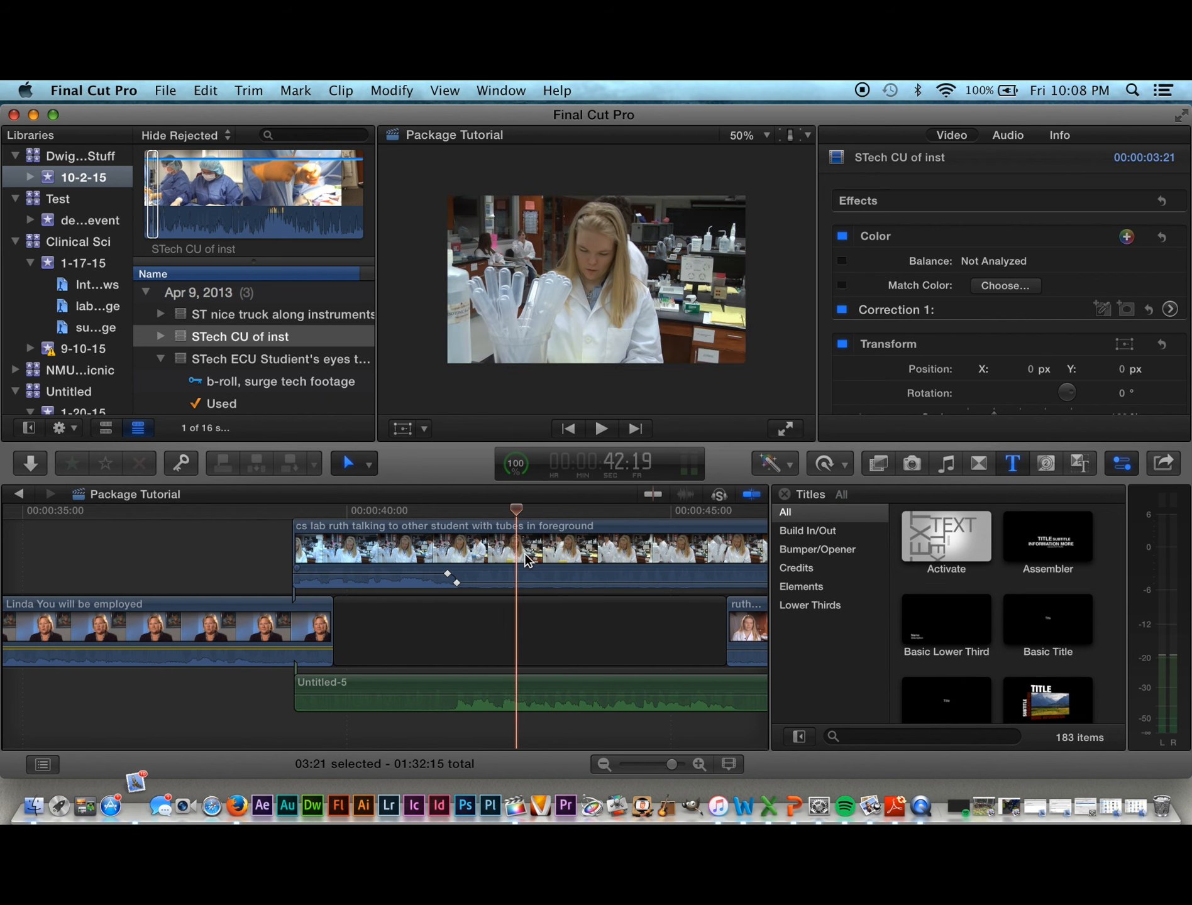
{"action": "key", "text": "space"}
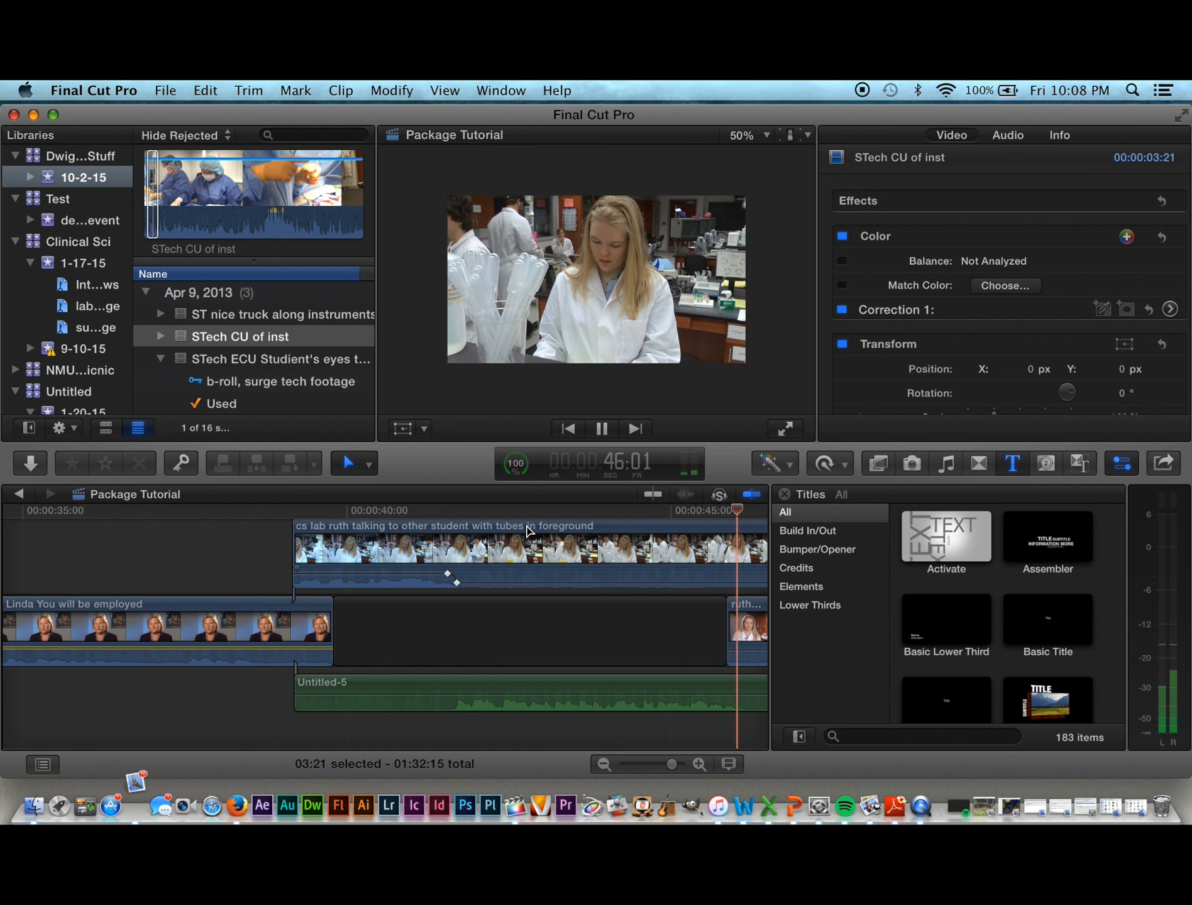
{"action": "key", "text": "space"}
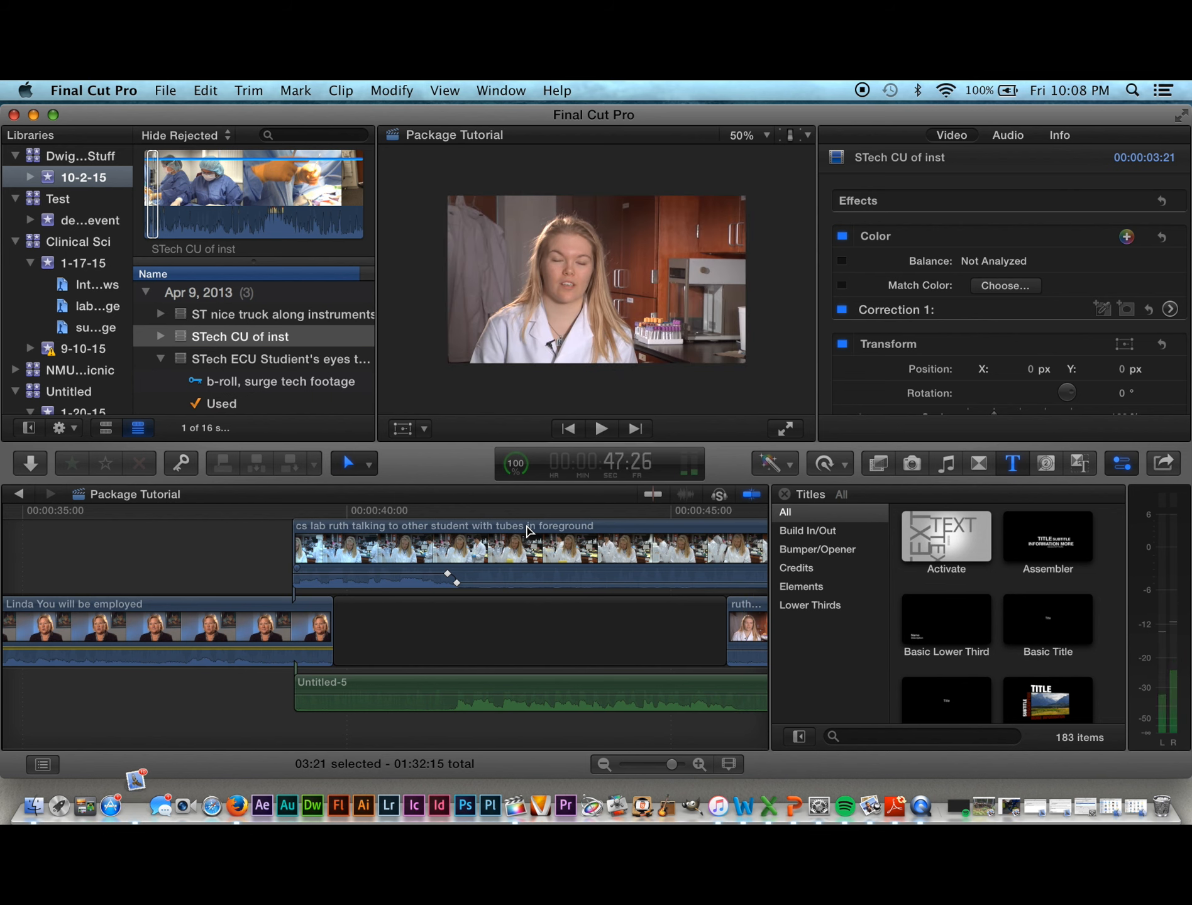
{"action": "scroll", "coordinate": [521, 537], "scroll_direction": "right", "scroll_amount": 10}
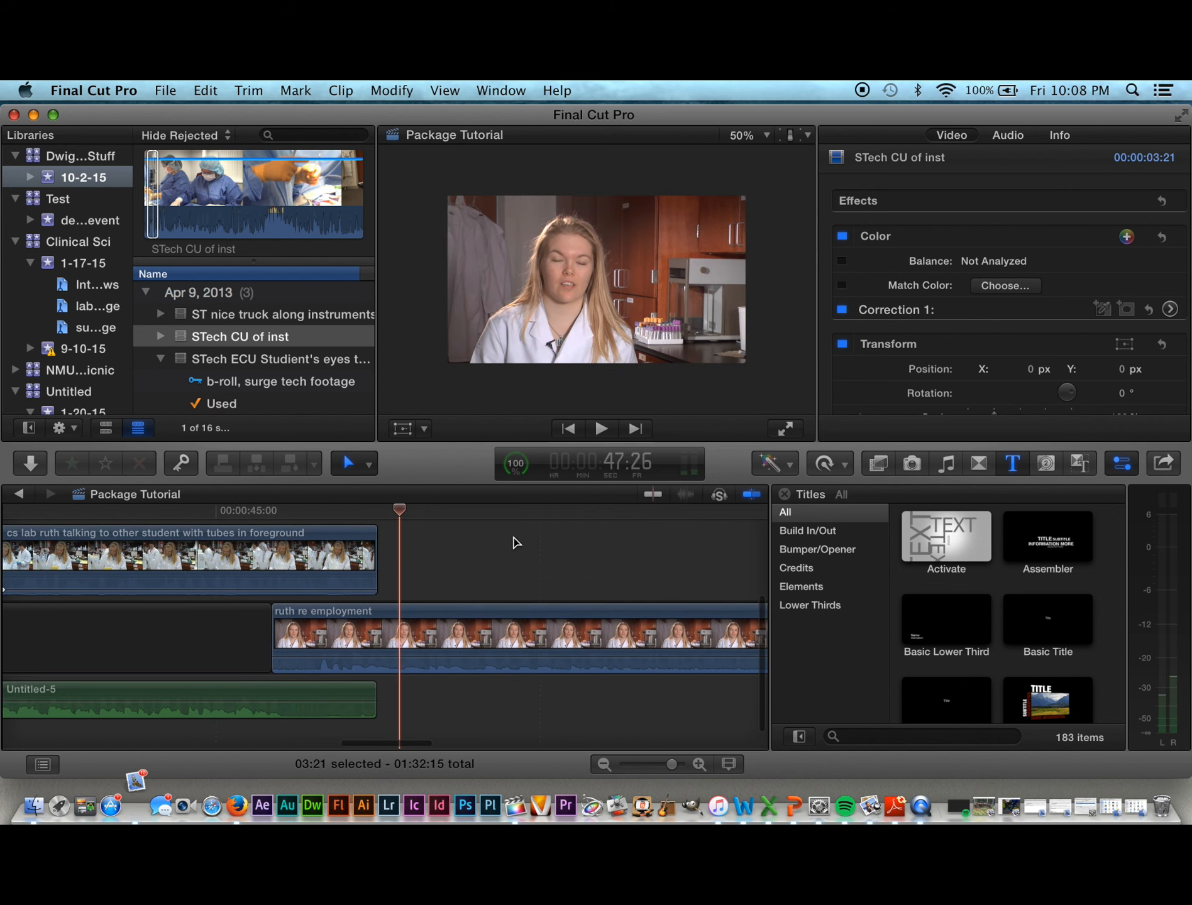
{"action": "scroll", "coordinate": [514, 542], "scroll_direction": "right", "scroll_amount": 1}
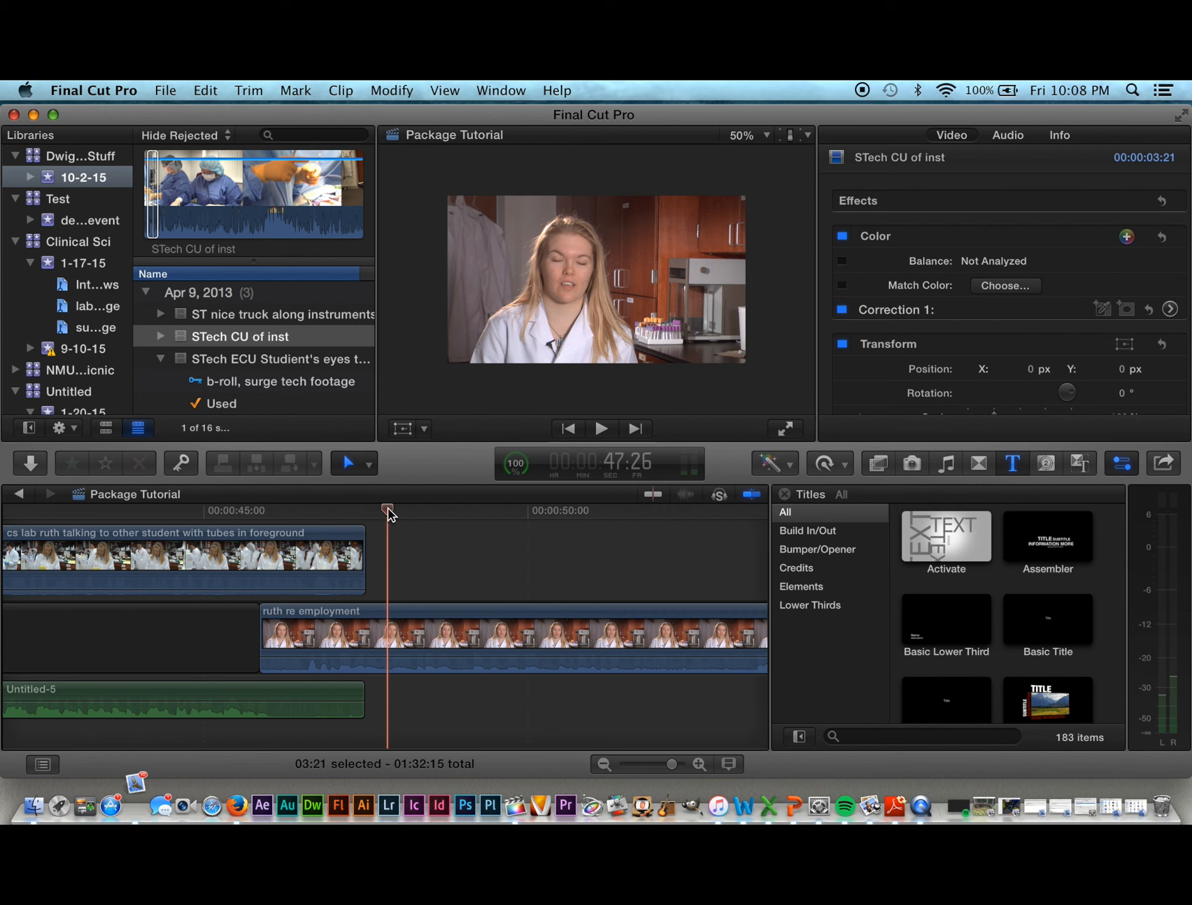
{"action": "left_click_drag", "start_coordinate": [388, 513], "coordinate": [256, 516]}
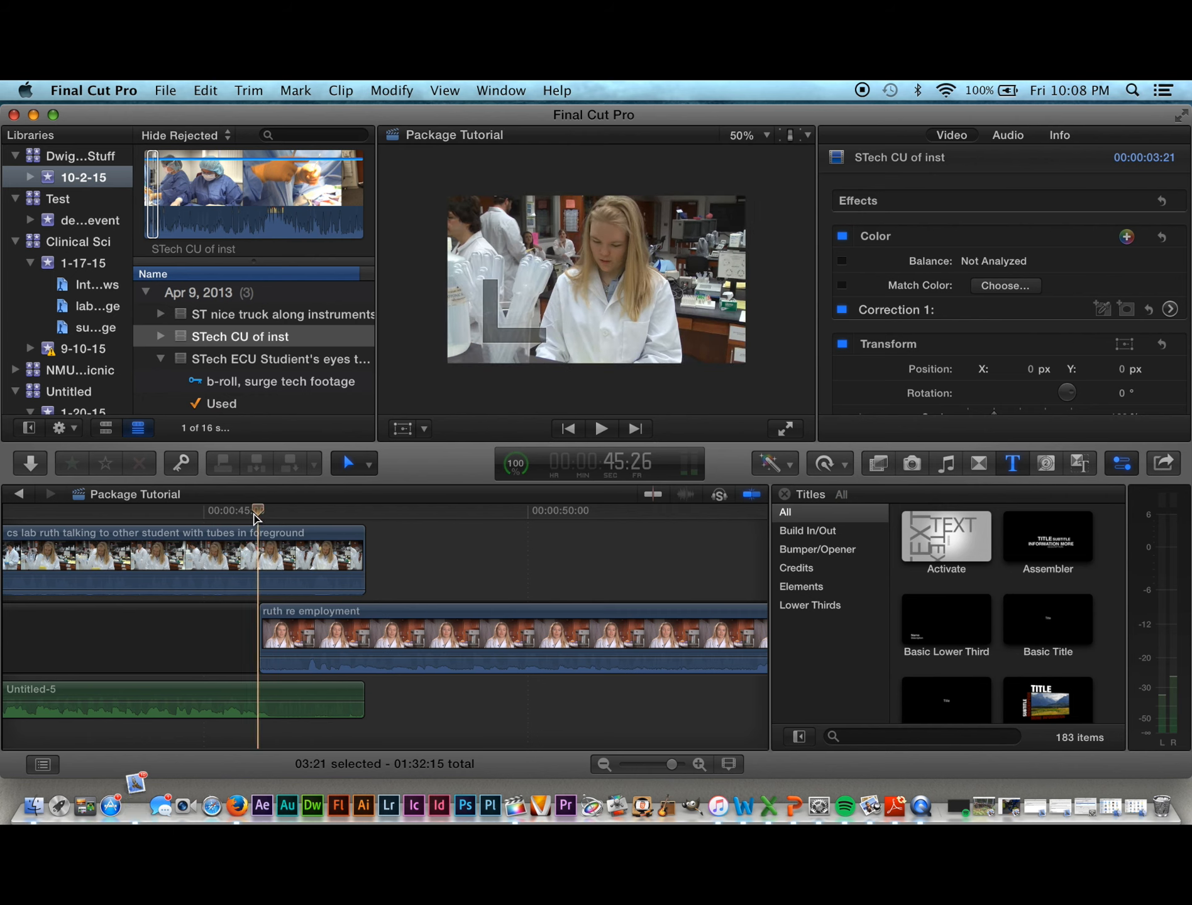
{"action": "key", "text": "space"}
{"action": "key", "text": "space"}
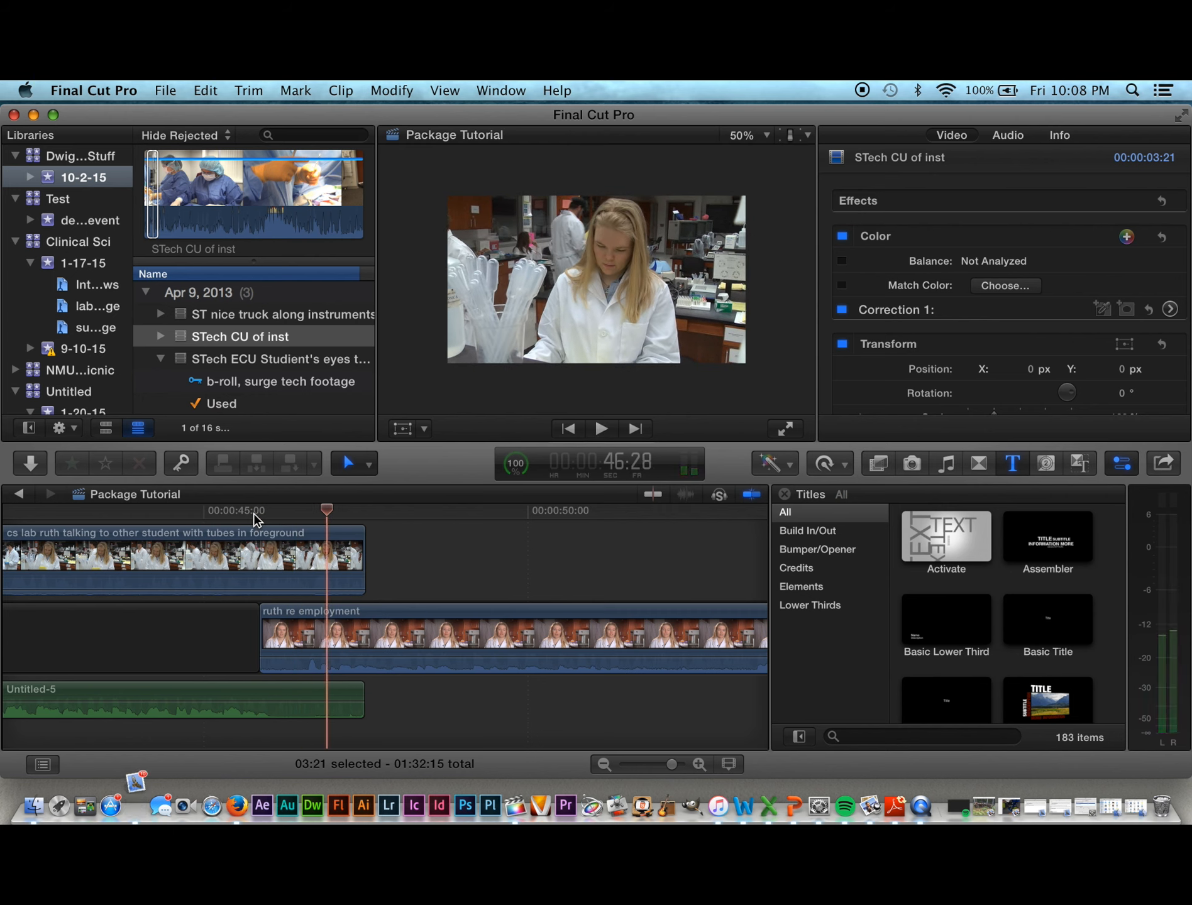
{"action": "key", "text": "space"}
{"action": "key", "text": "space"}
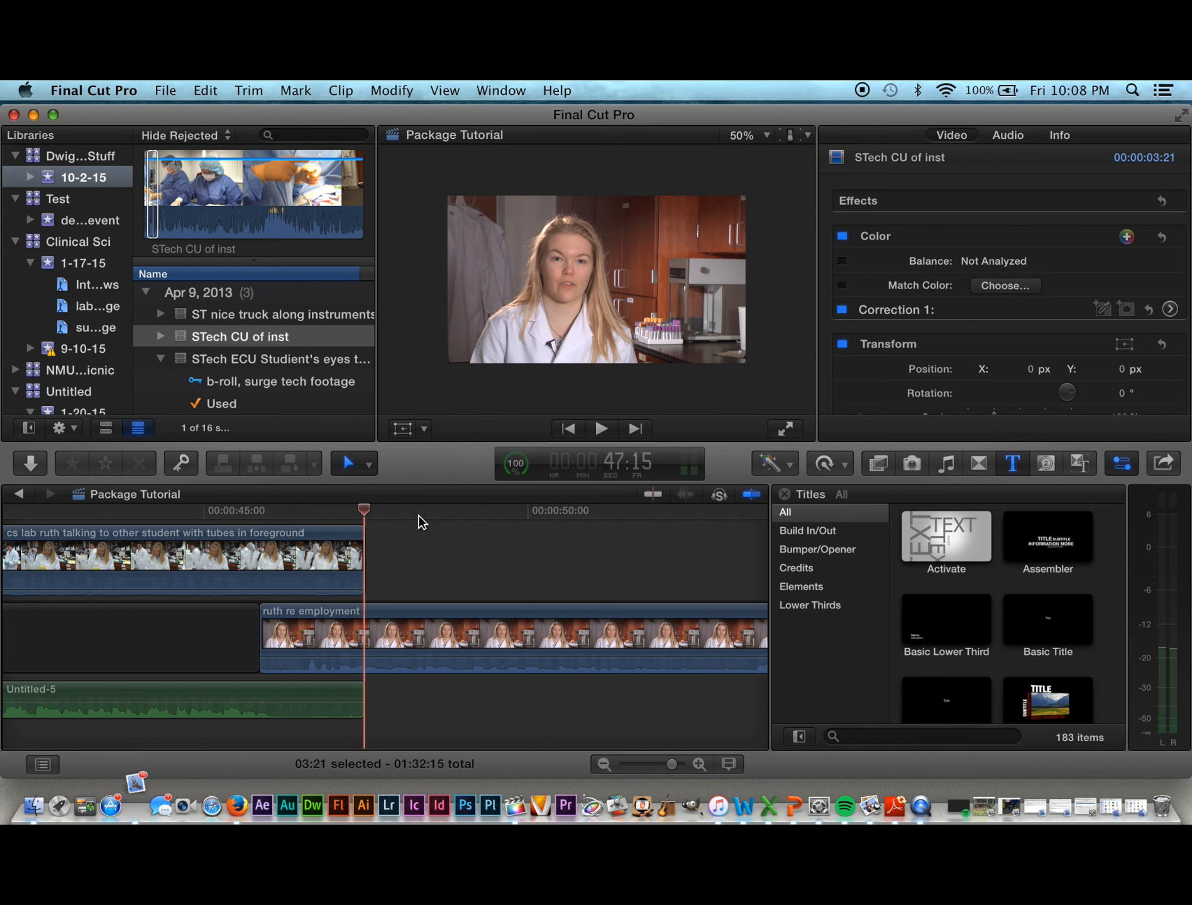
{"action": "left_click", "coordinate": [404, 511]}
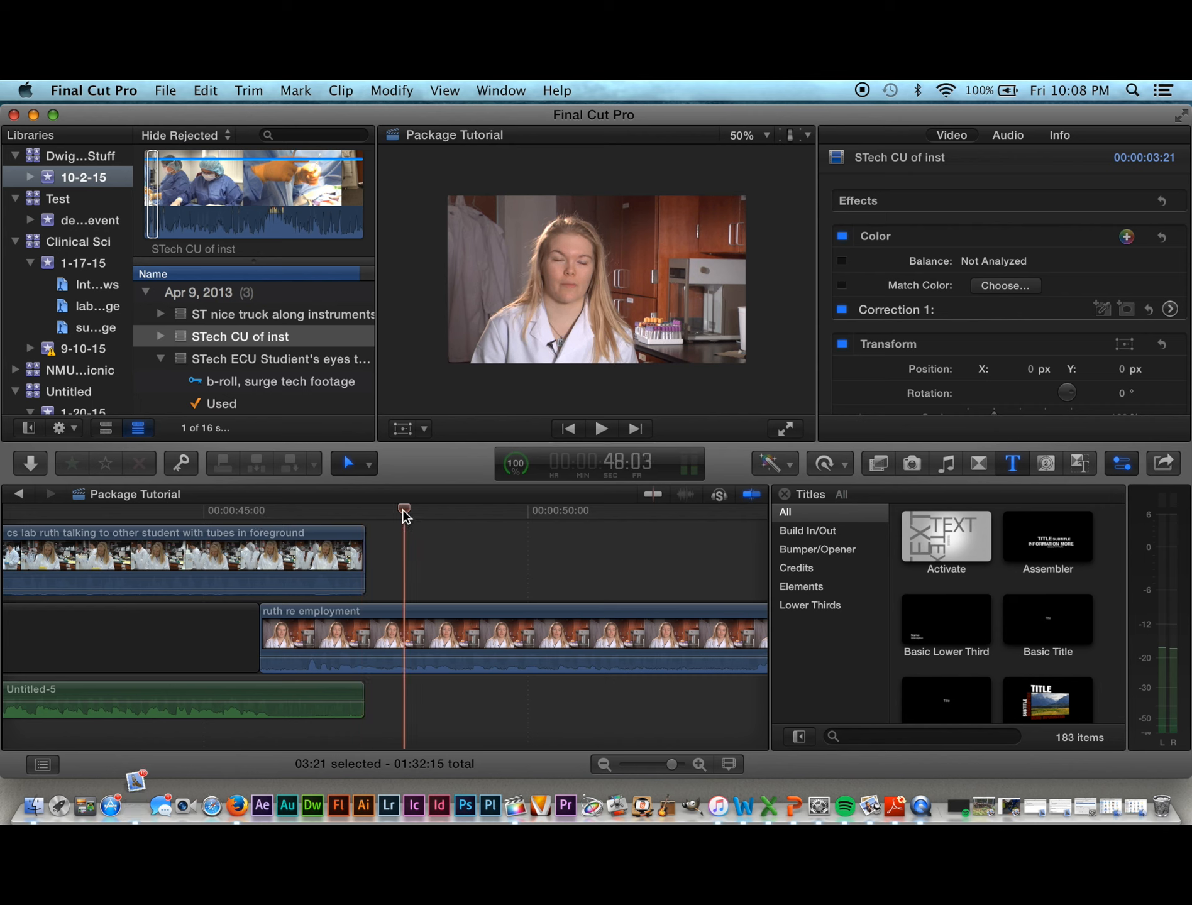
{"action": "key", "text": "space"}
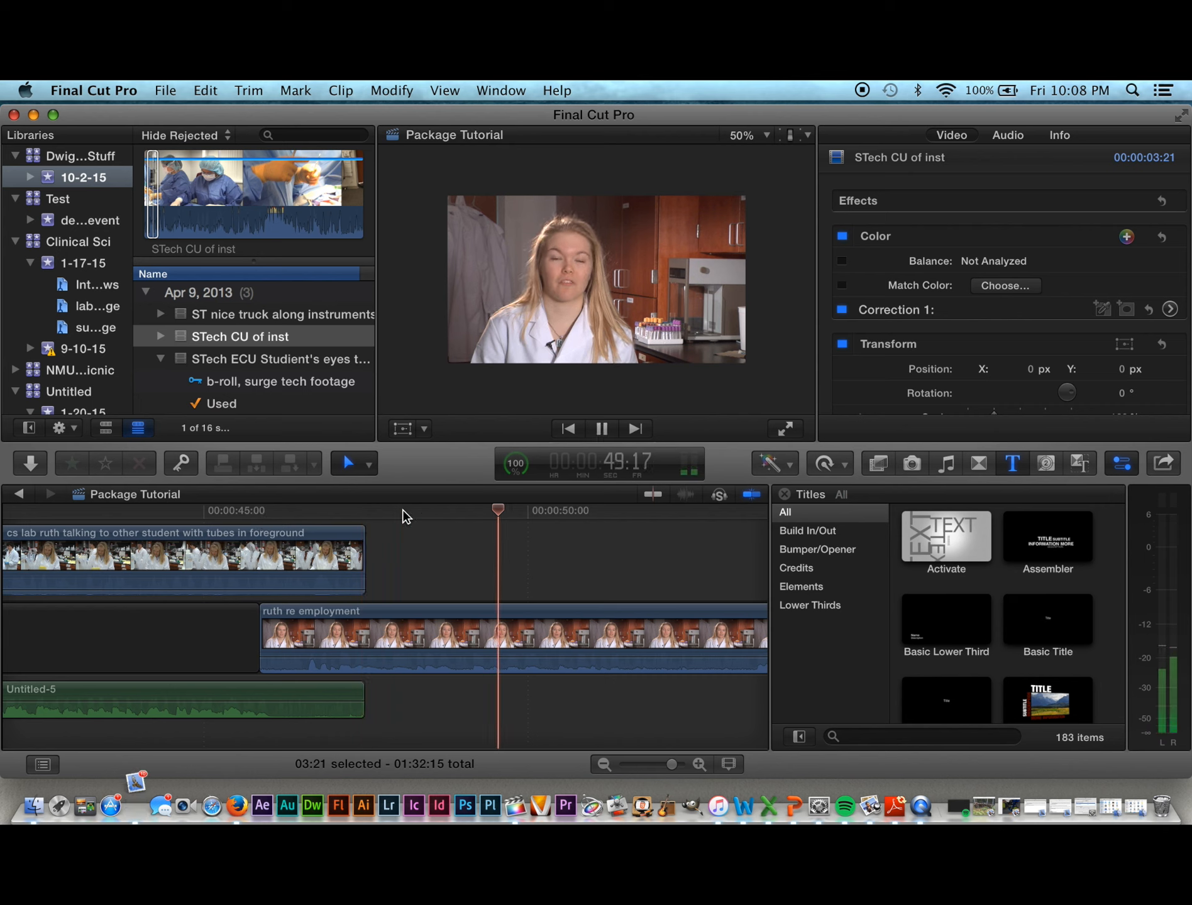
{"action": "key", "text": "space"}
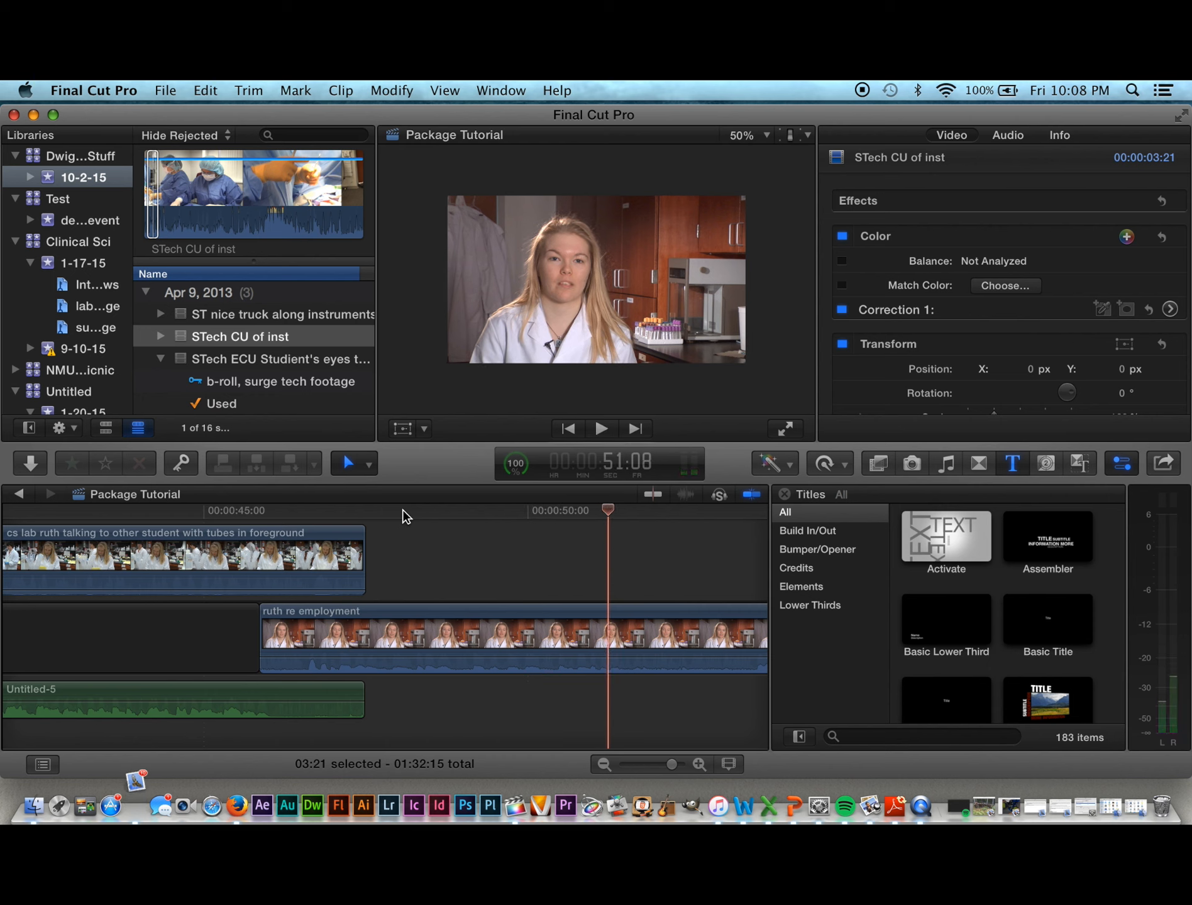
{"action": "left_click_drag", "start_coordinate": [611, 516], "coordinate": [288, 514]}
{"action": "left_click", "coordinate": [231, 518]}
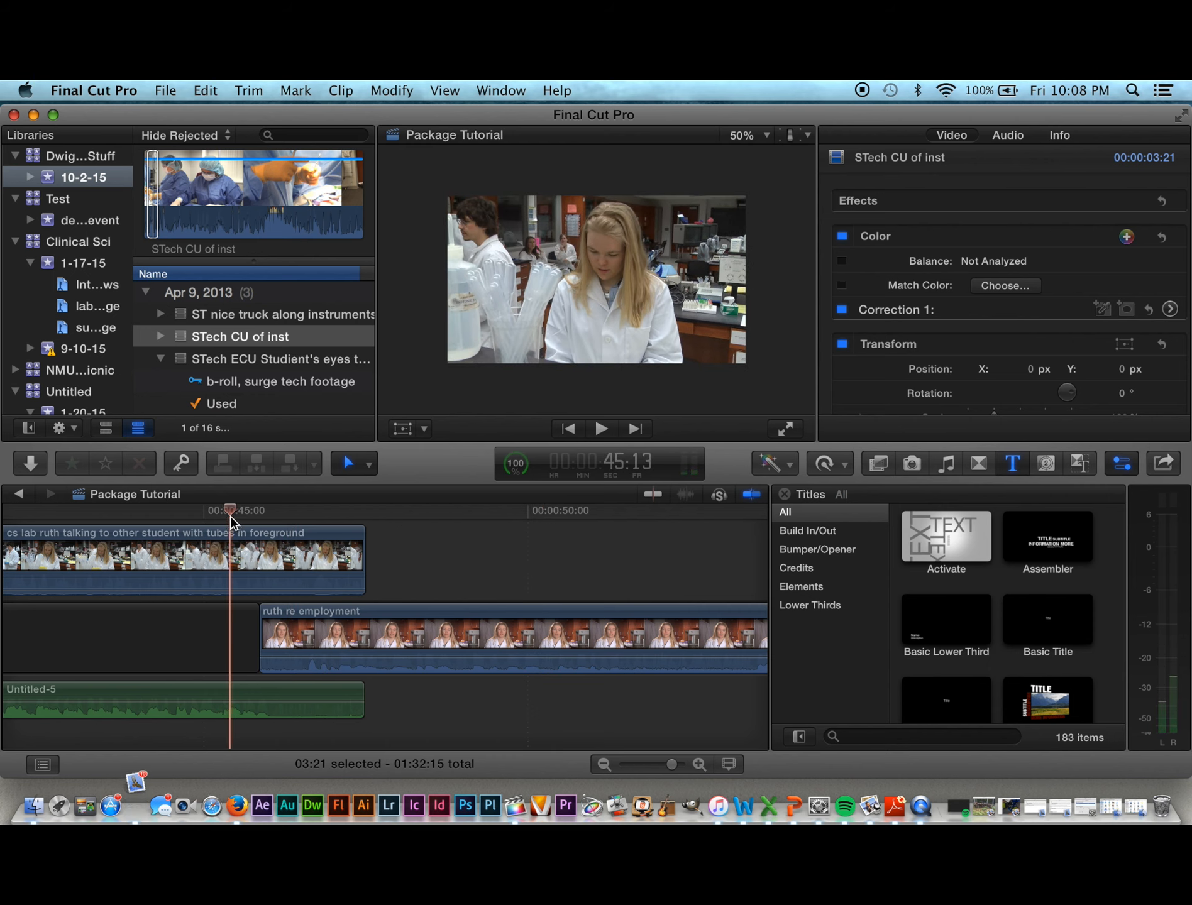
{"action": "key", "text": "space"}
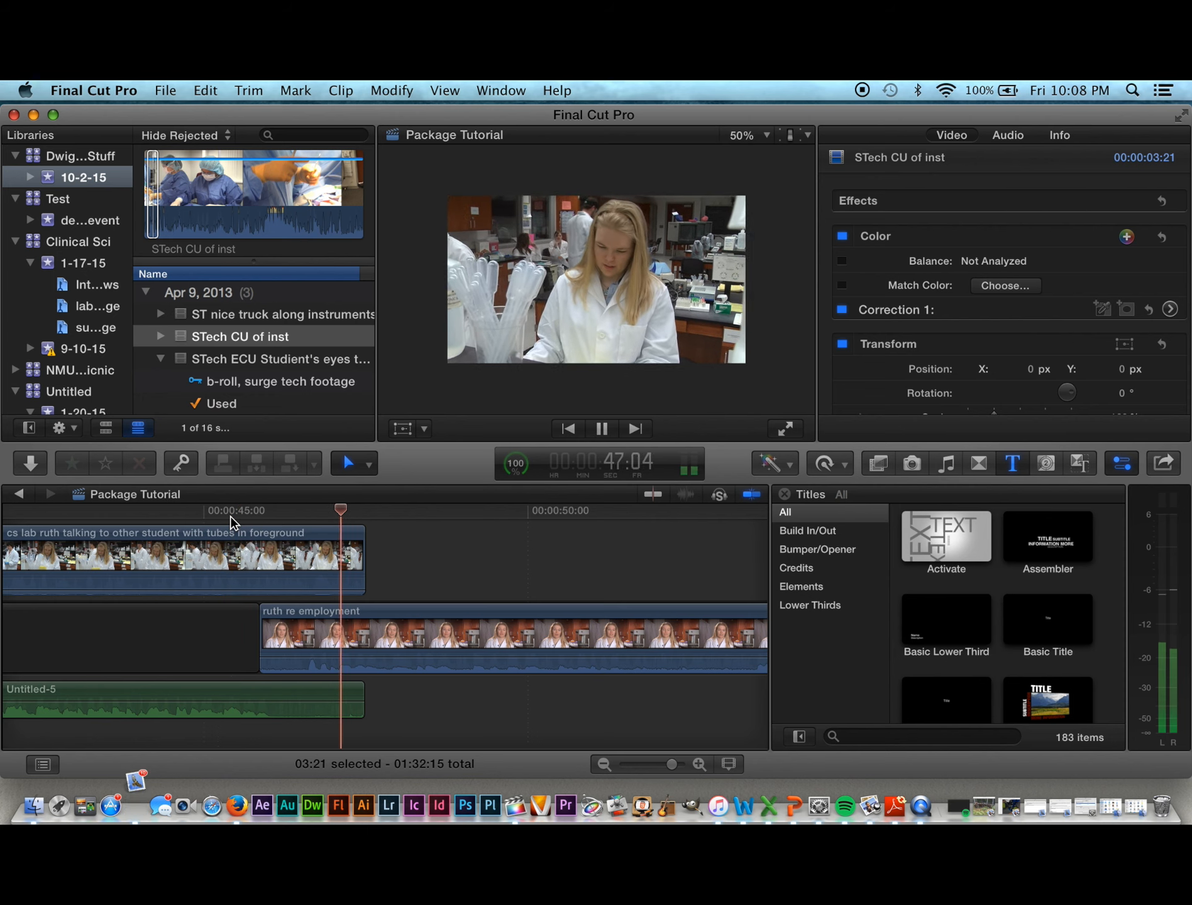
{"action": "key", "text": "space"}
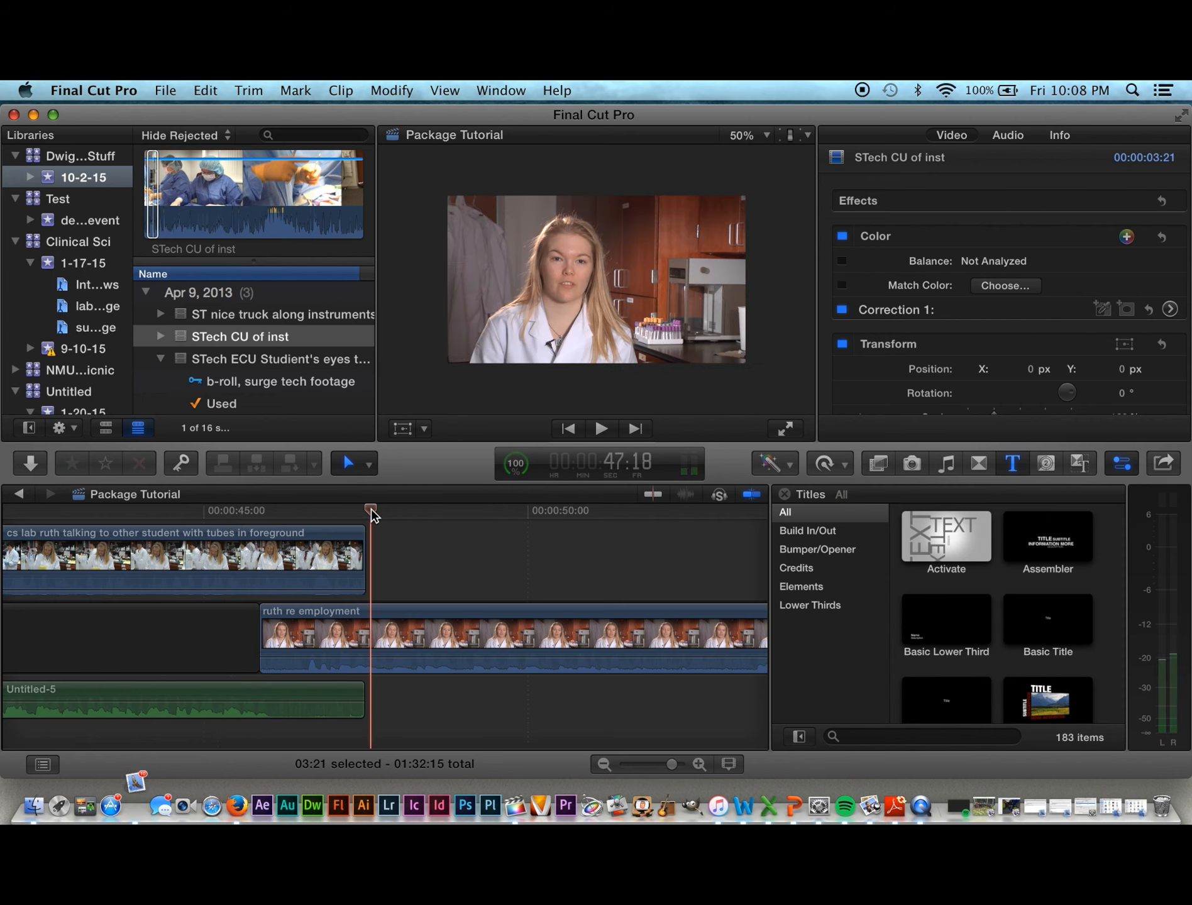
{"action": "left_click_drag", "start_coordinate": [371, 510], "coordinate": [343, 545]}
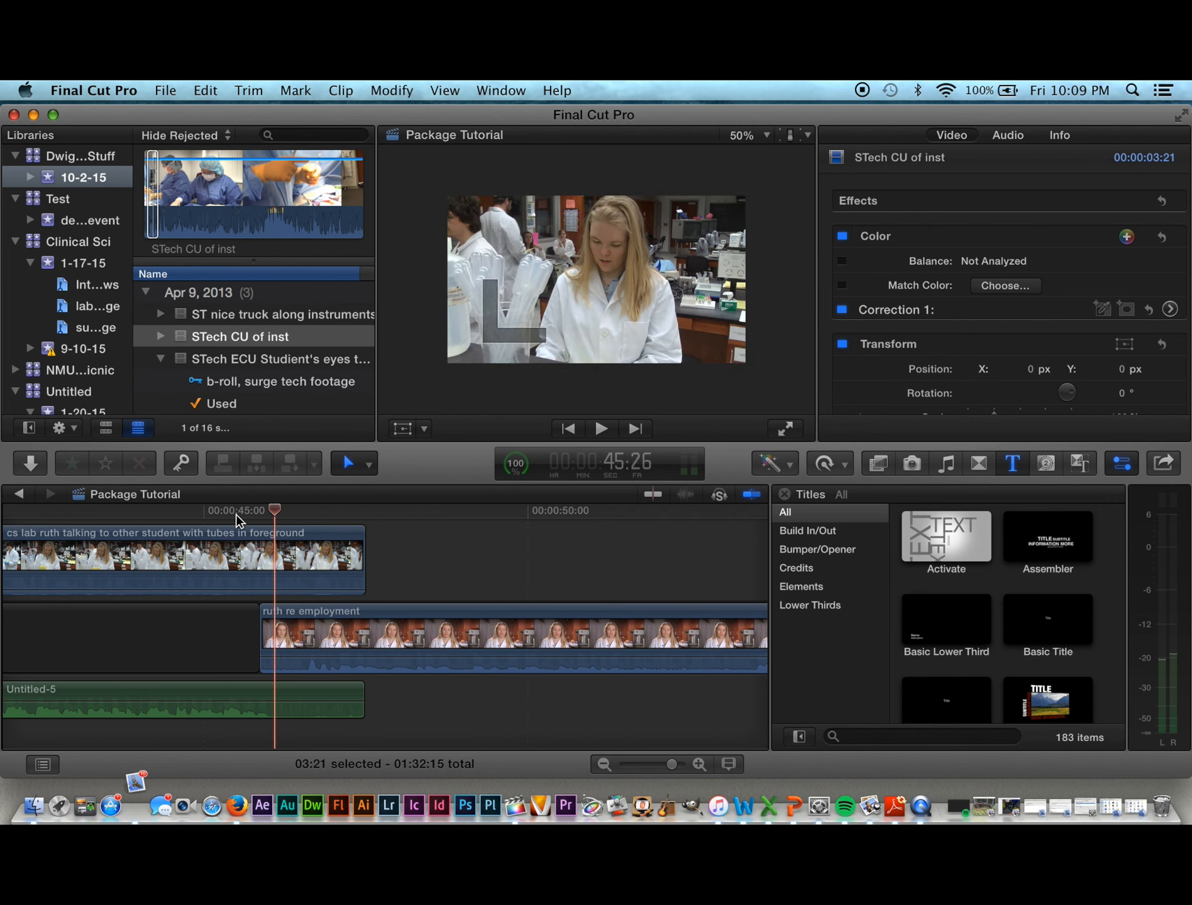
{"action": "left_click_drag", "start_coordinate": [390, 552], "coordinate": [255, 540]}
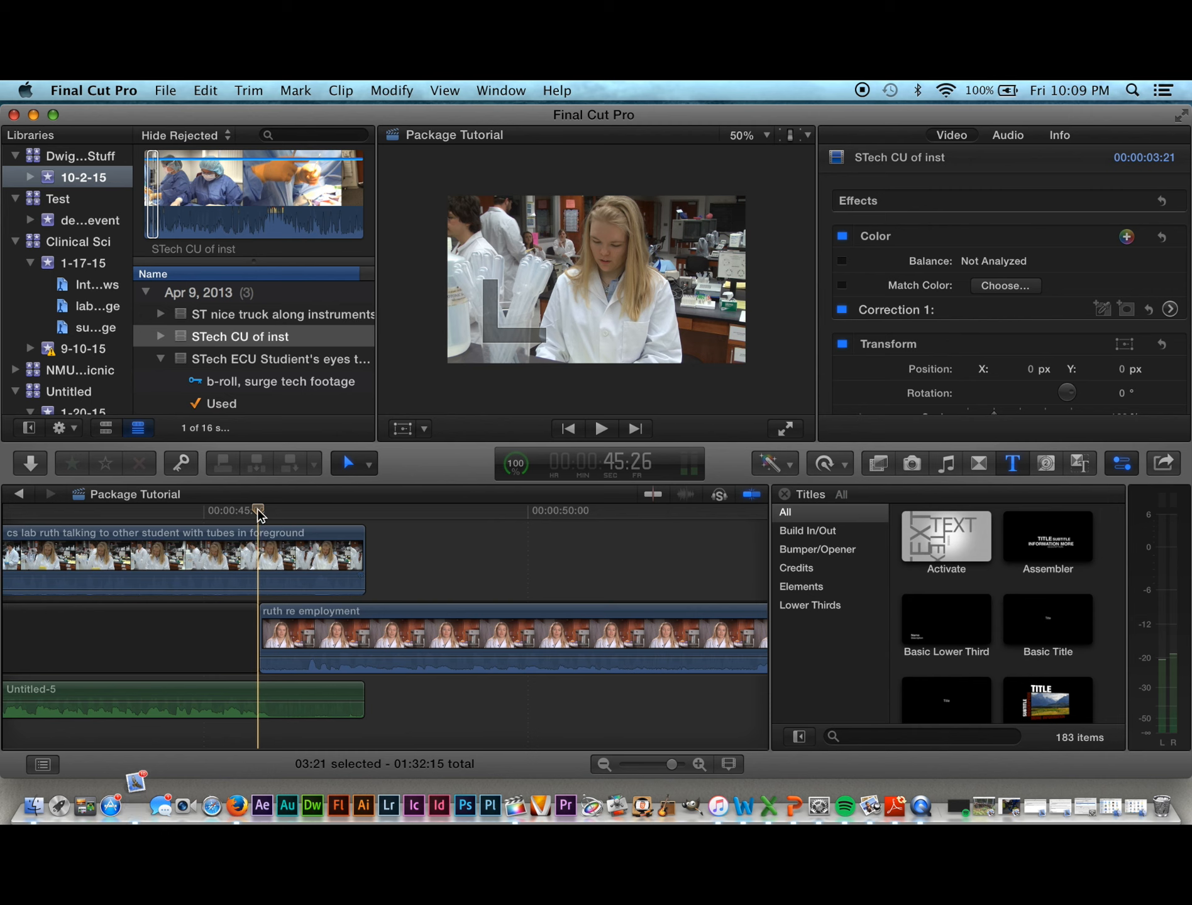
{"action": "left_click_drag", "start_coordinate": [265, 515], "coordinate": [351, 534]}
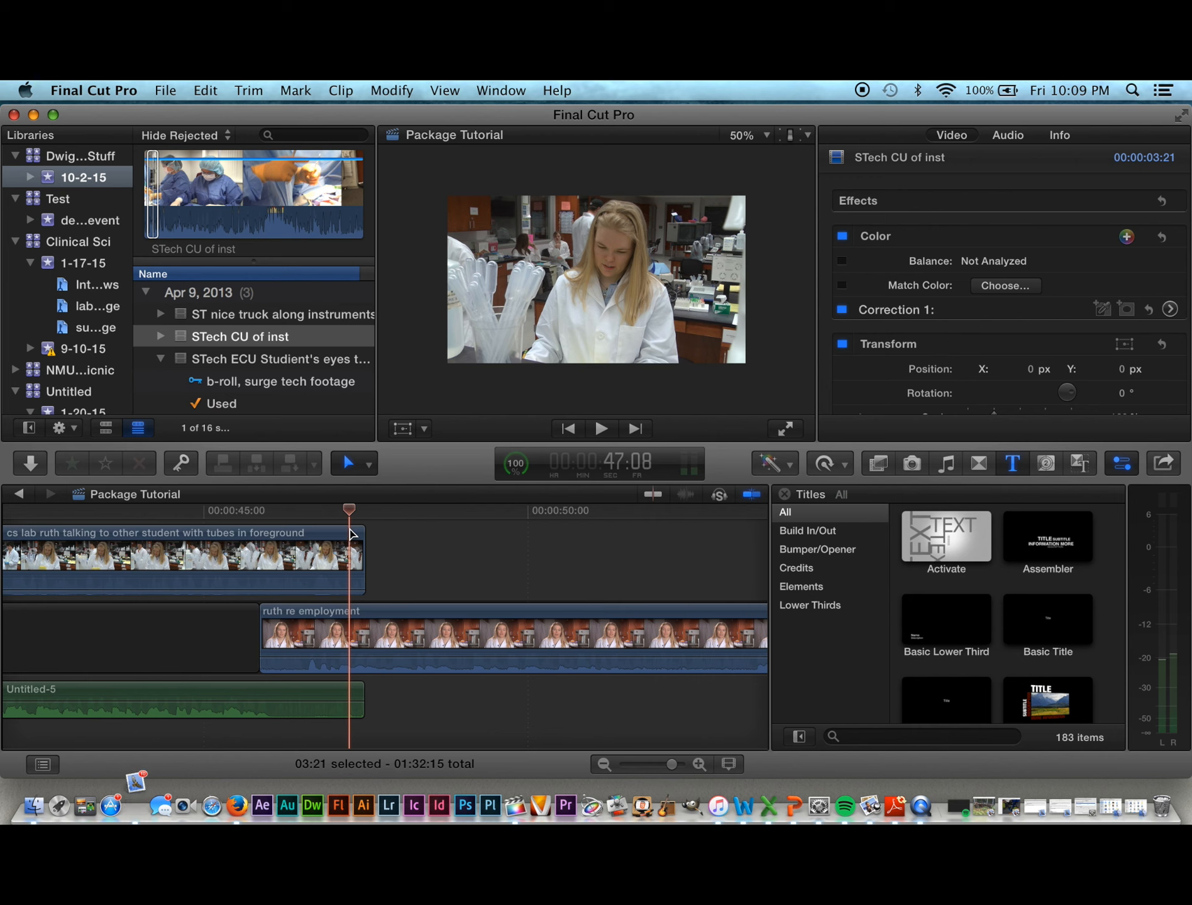
{"action": "key", "text": "space"}
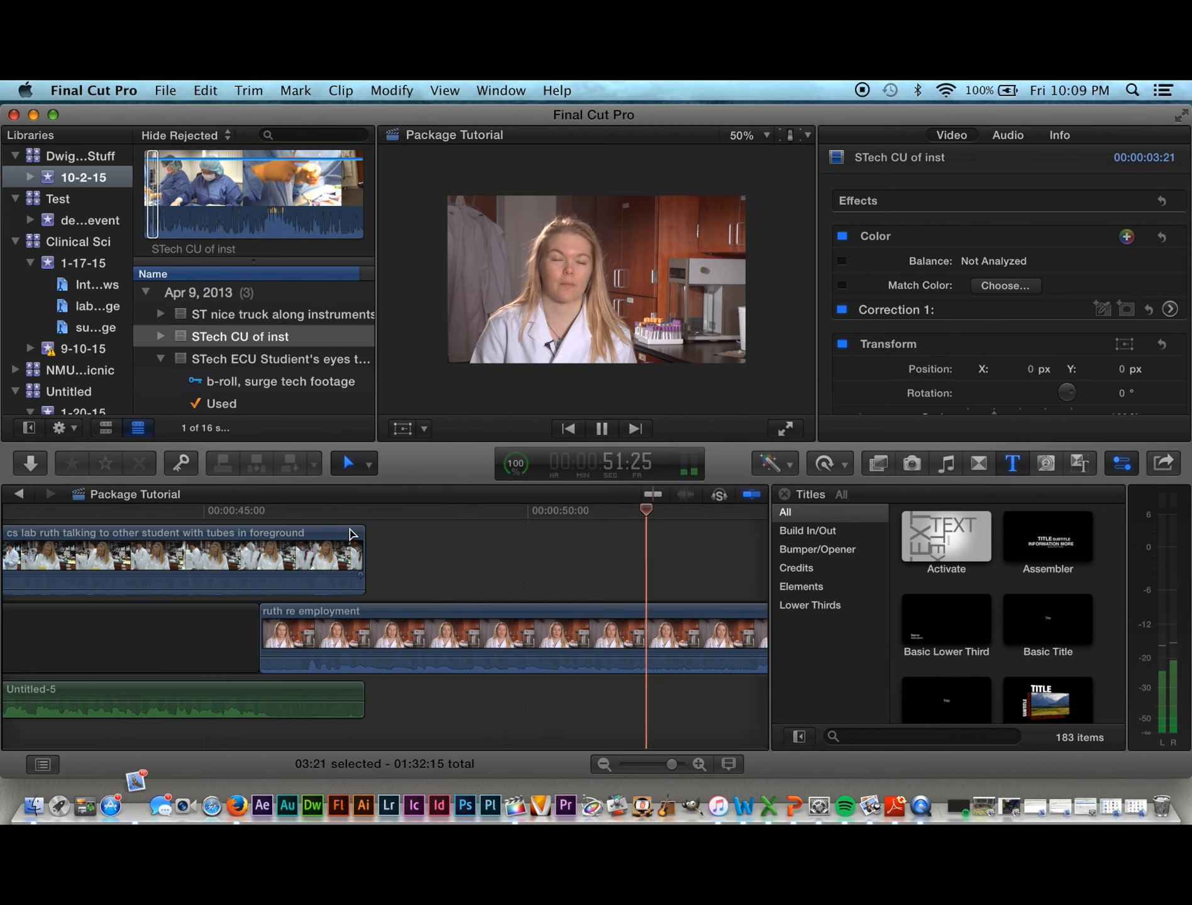
{"action": "key", "text": "space"}
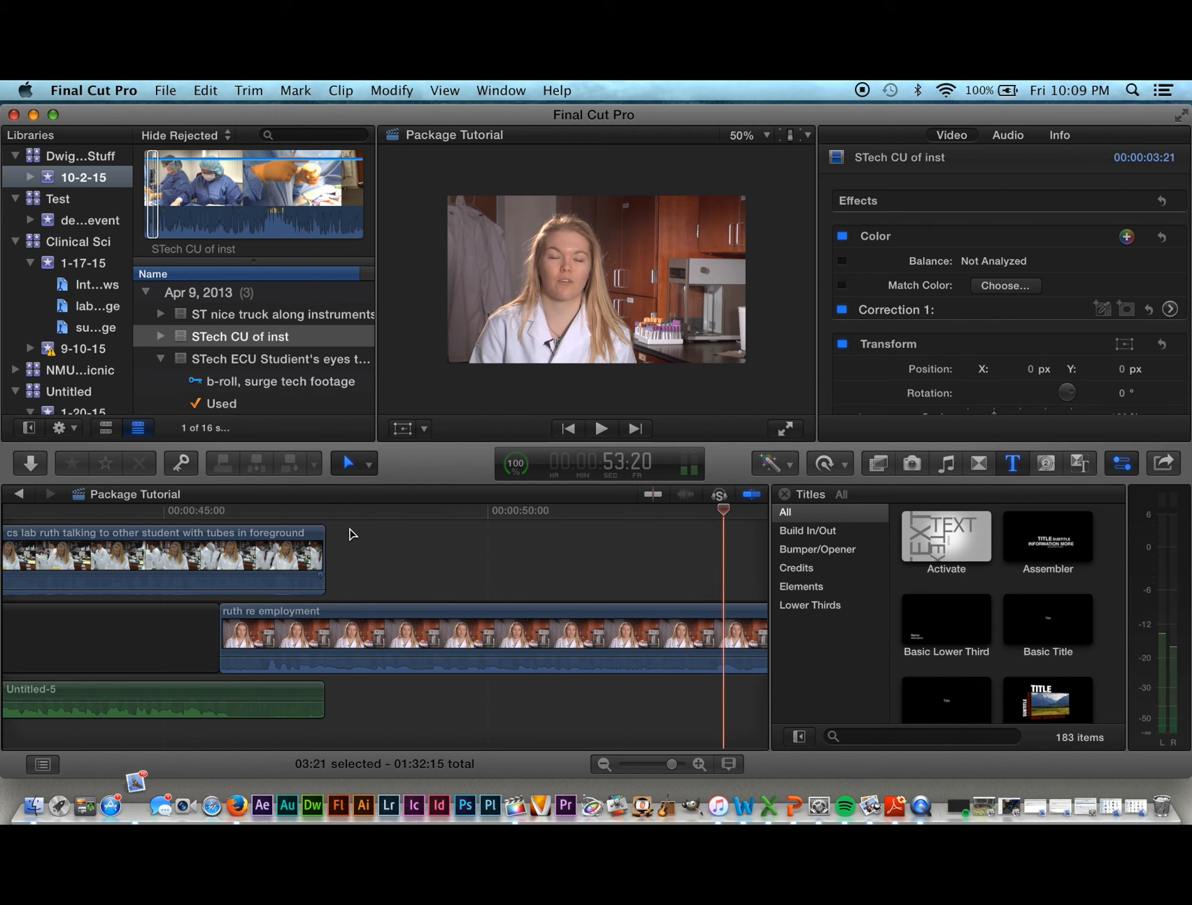
{"action": "left_click_drag", "start_coordinate": [723, 510], "coordinate": [654, 585]}
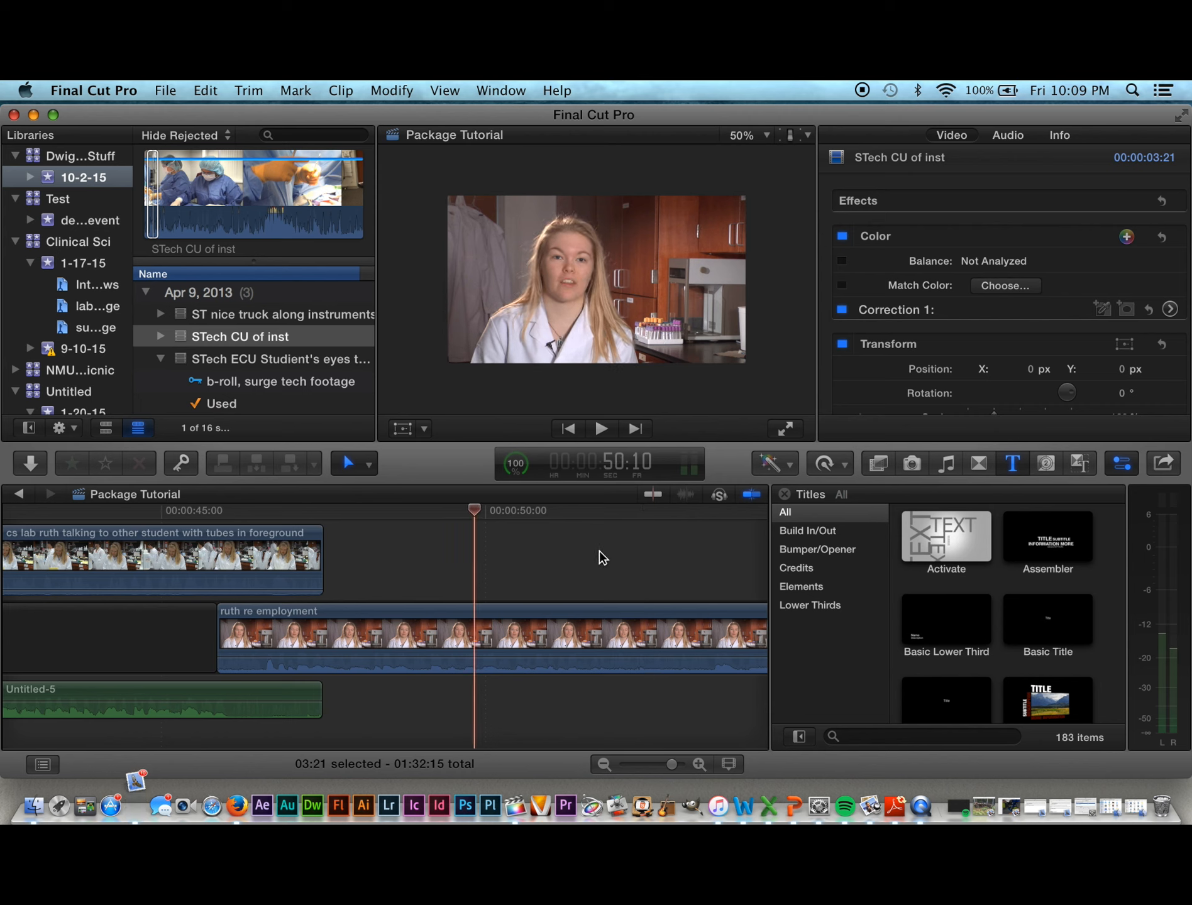
Step: Lower the centrifuge clip's volume to -12 dB and play it back
{"action": "key", "text": "End"}
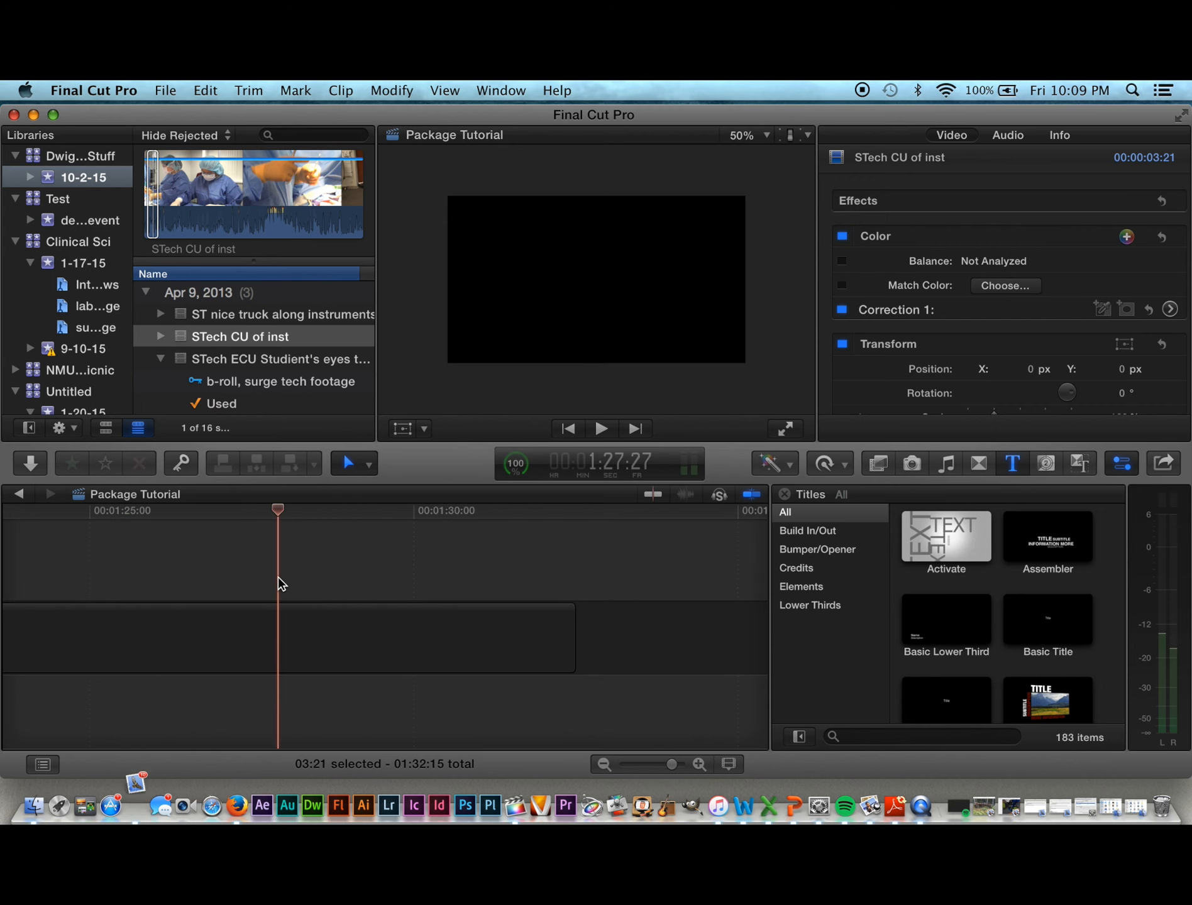
{"action": "scroll", "coordinate": [3, 578], "scroll_direction": "left", "scroll_amount": 10}
{"action": "scroll", "coordinate": [3, 577], "scroll_direction": "left", "scroll_amount": 8}
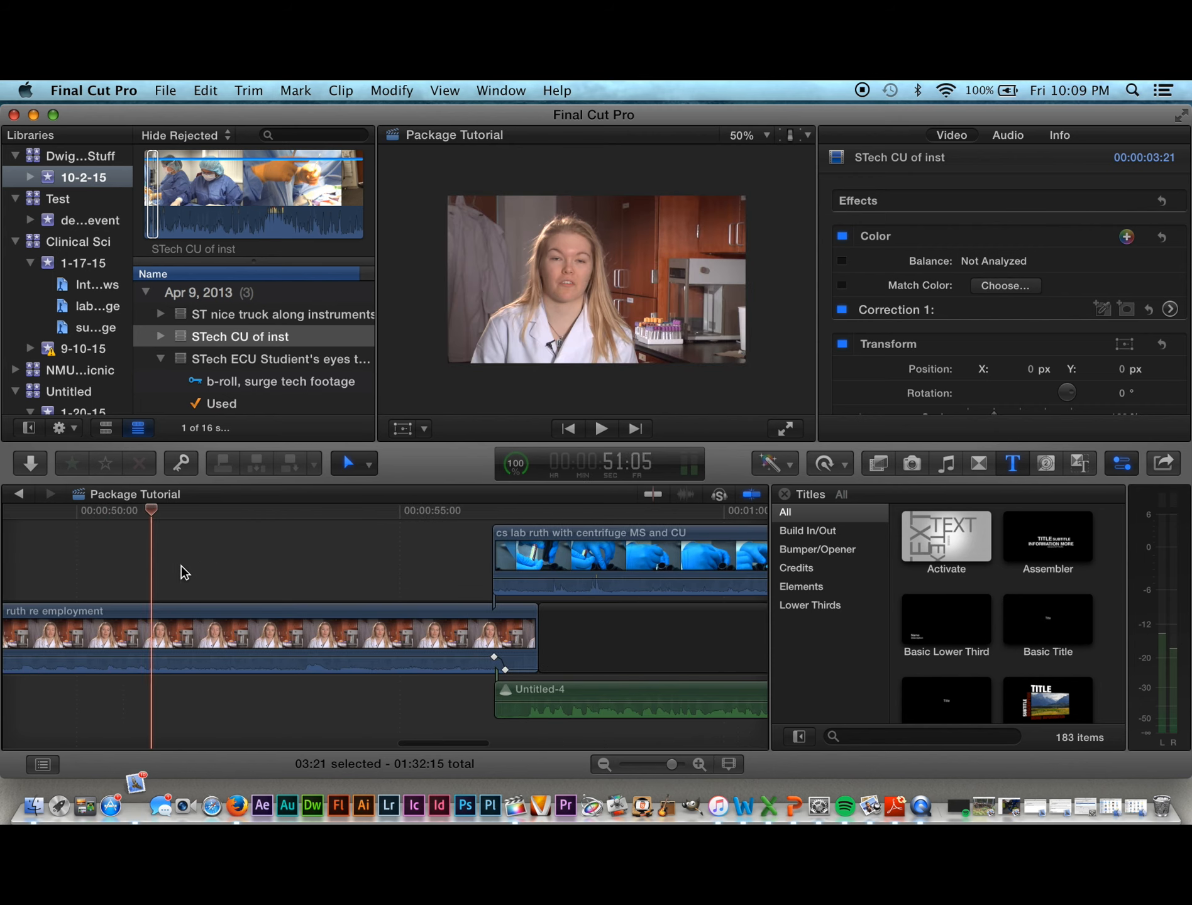
{"action": "key", "text": "space"}
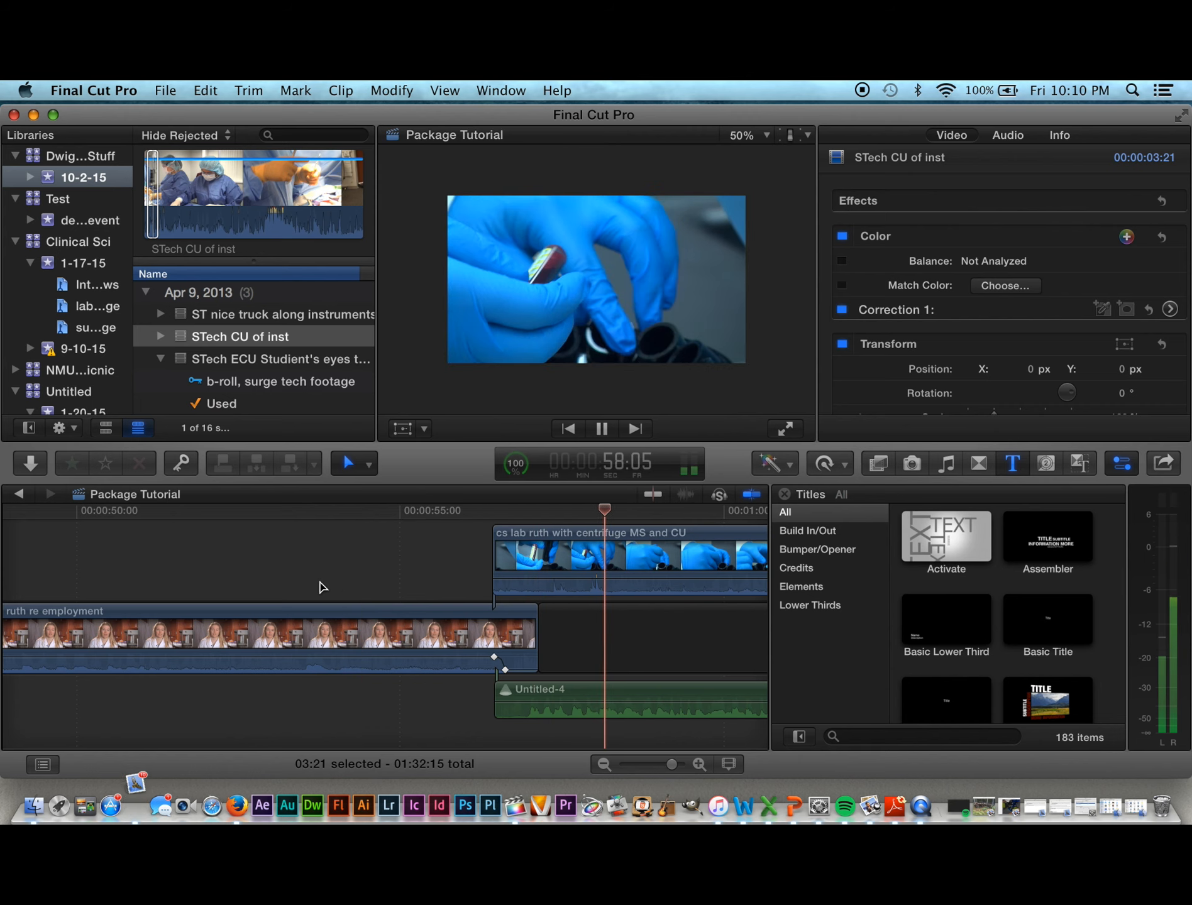
{"action": "key", "text": "space"}
{"action": "left_click", "coordinate": [647, 575]}
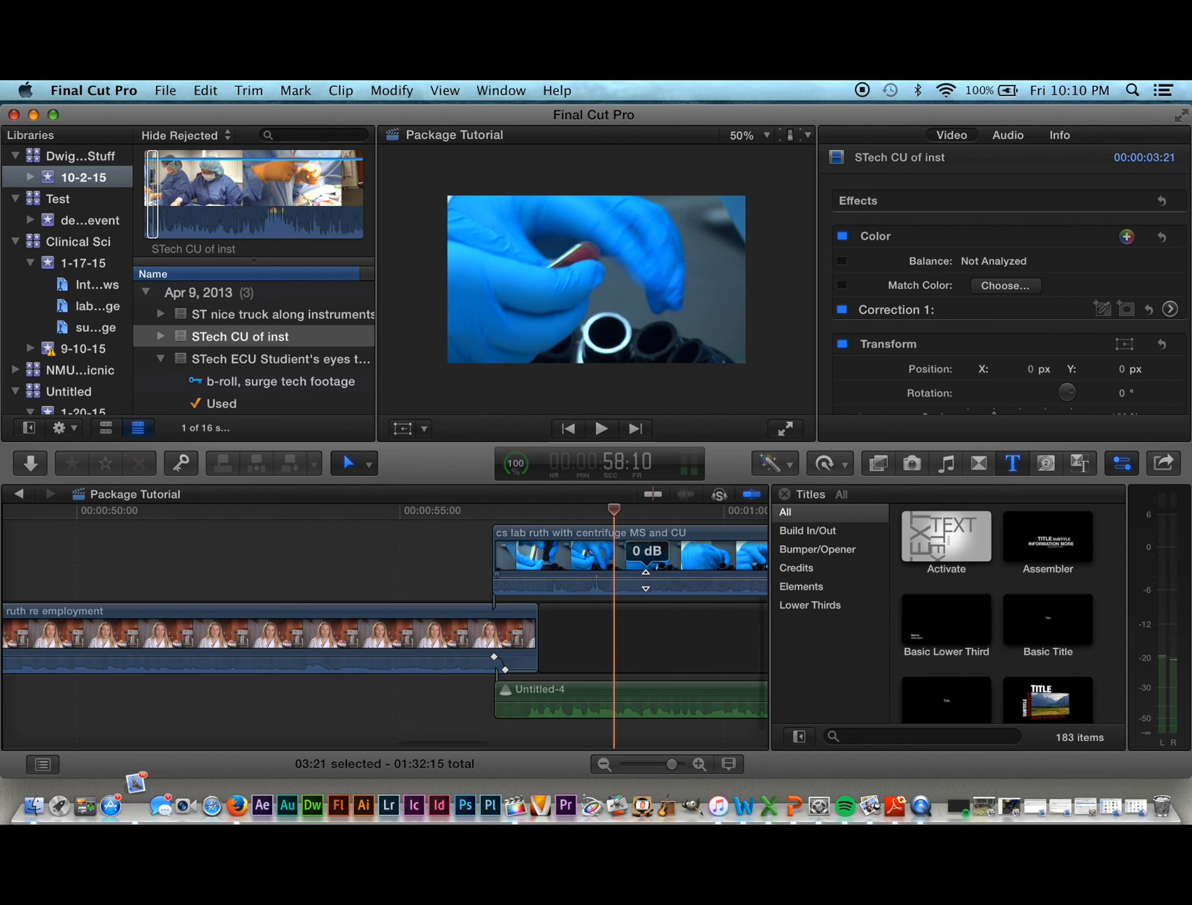
{"action": "left_click_drag", "start_coordinate": [645, 581], "coordinate": [646, 585]}
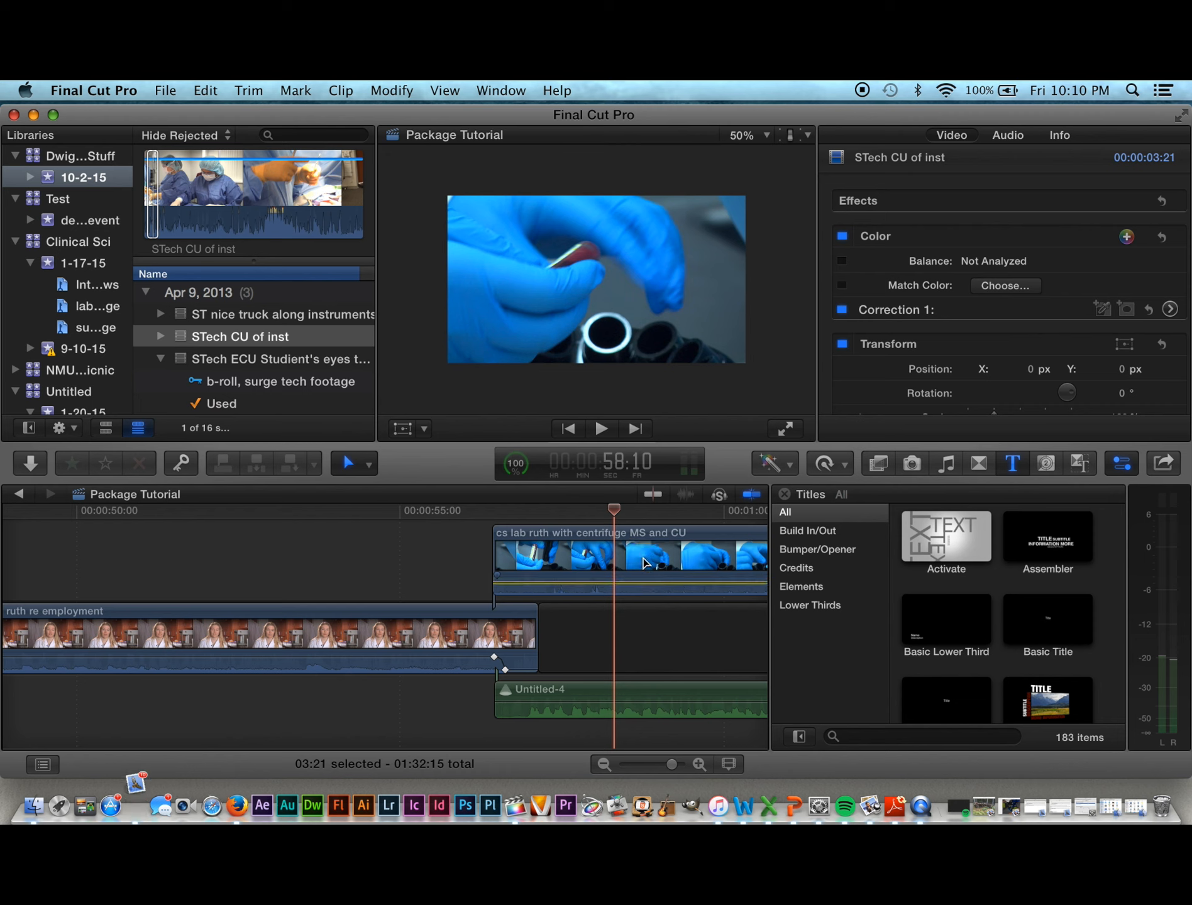
{"action": "key", "text": "space"}
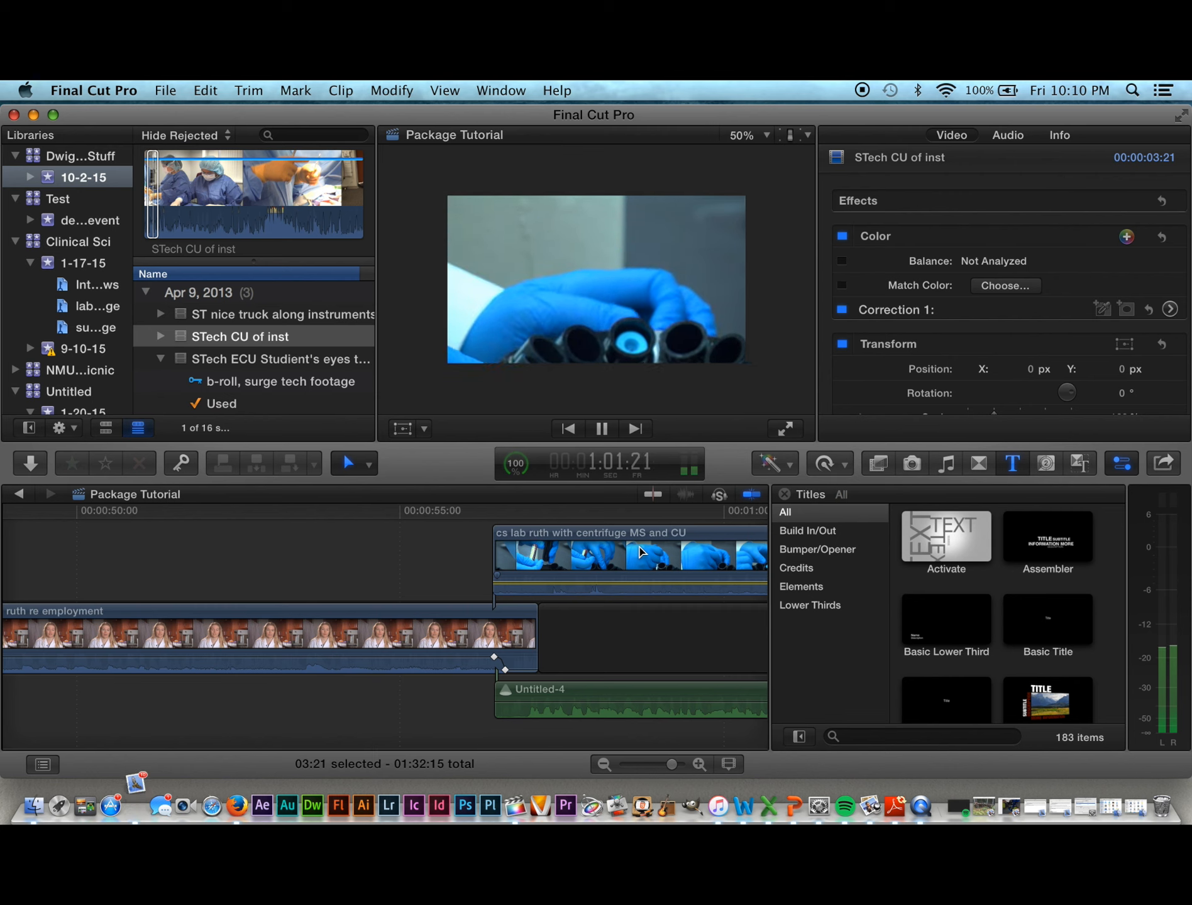
{"action": "key", "text": "space"}
Step: Trim the end of the centrifuge clip back to about 1:01:08
{"action": "scroll", "coordinate": [635, 552], "scroll_direction": "right", "scroll_amount": 5}
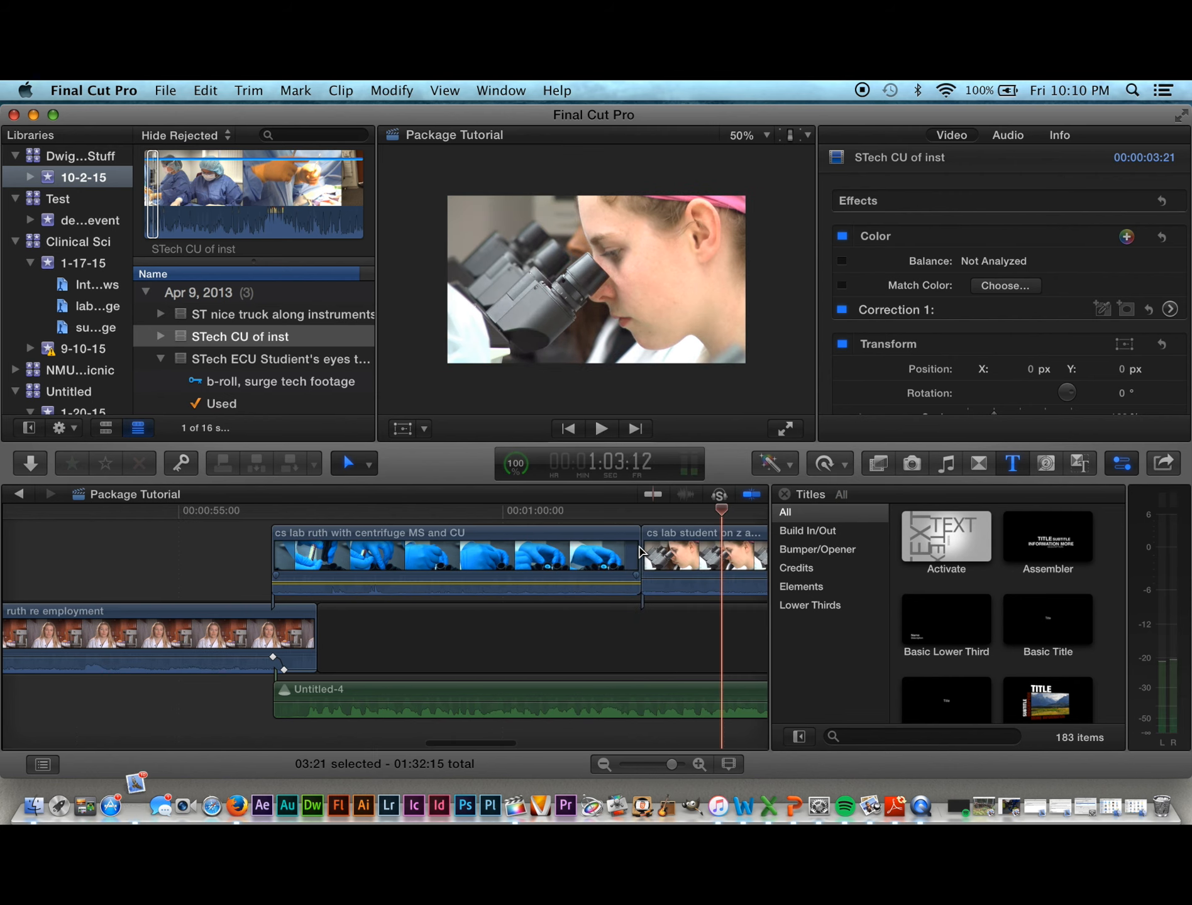
{"action": "scroll", "coordinate": [619, 551], "scroll_direction": "right", "scroll_amount": 2}
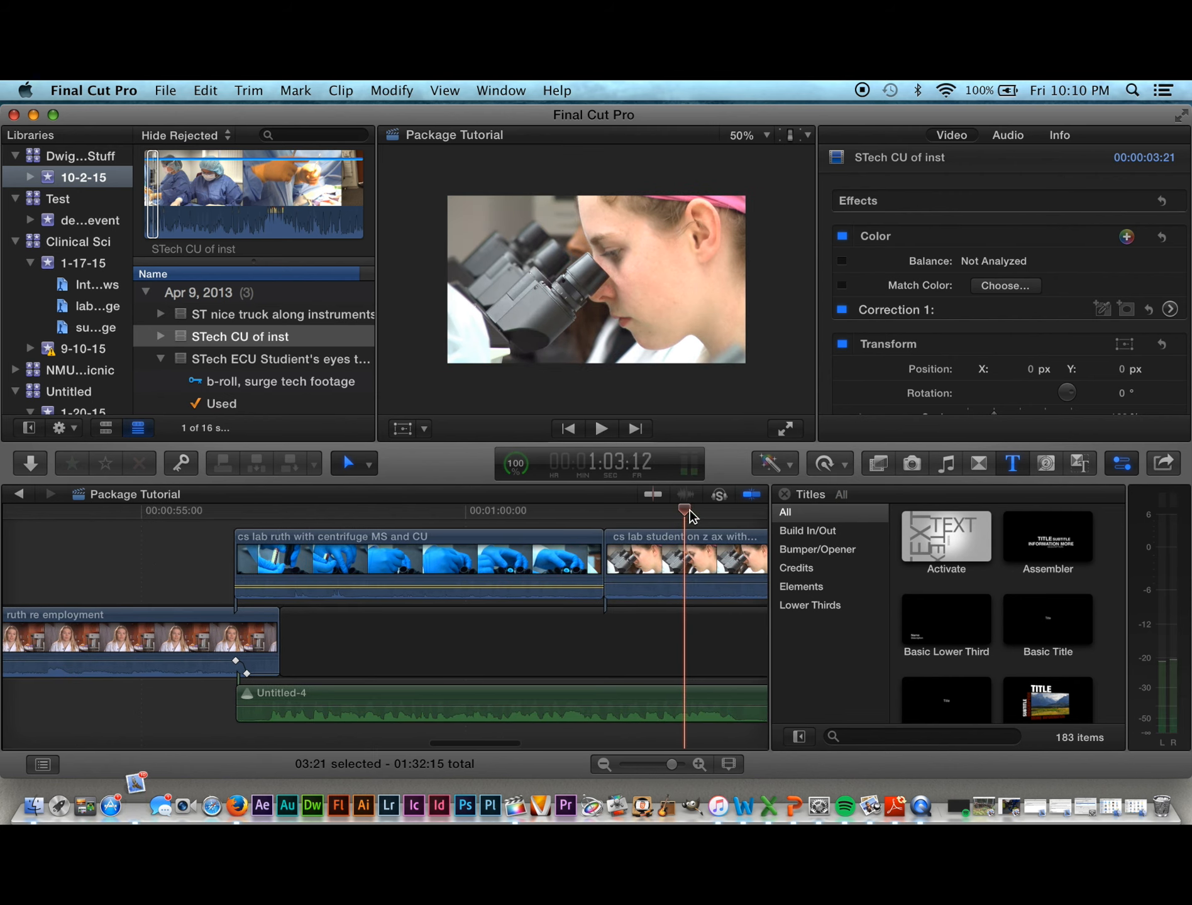
{"action": "left_click_drag", "start_coordinate": [594, 510], "coordinate": [517, 517]}
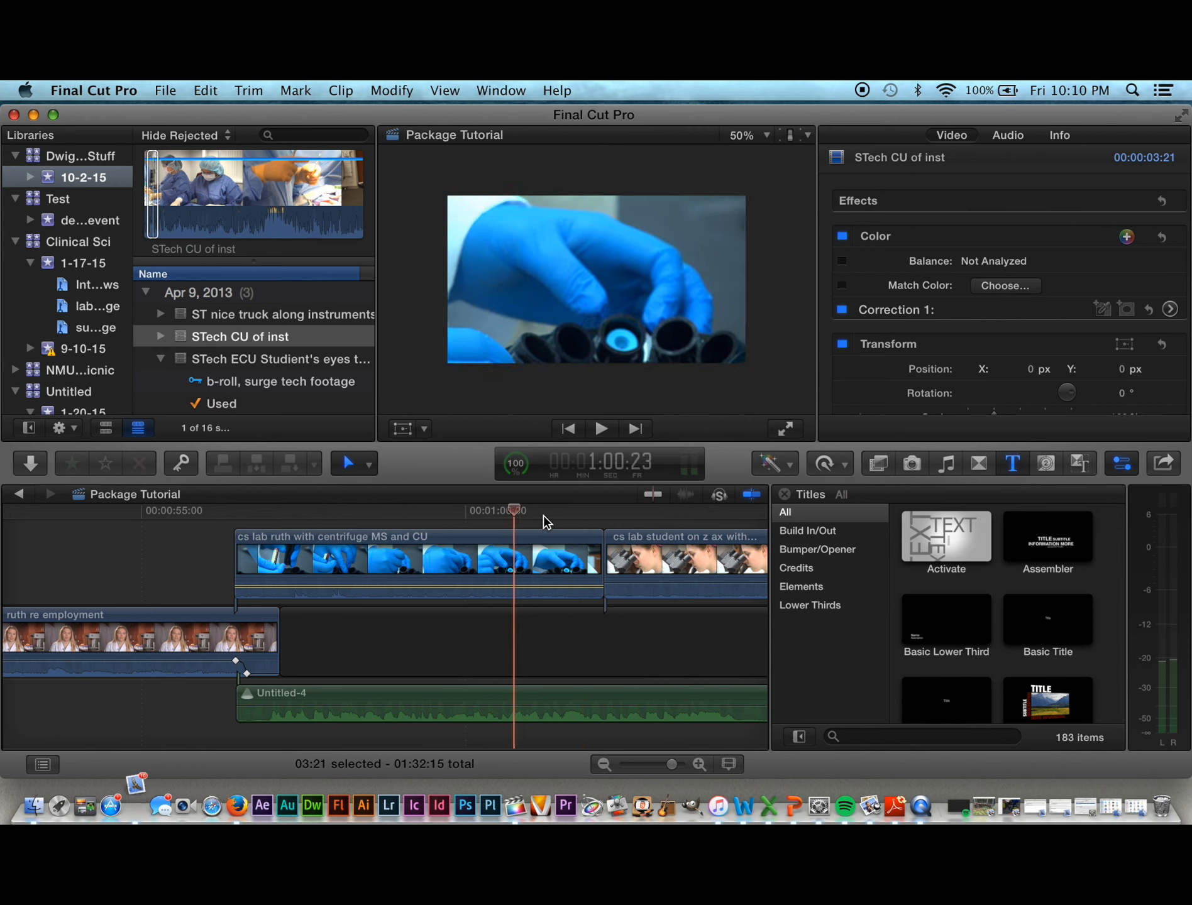
{"action": "left_click_drag", "start_coordinate": [596, 564], "coordinate": [514, 564]}
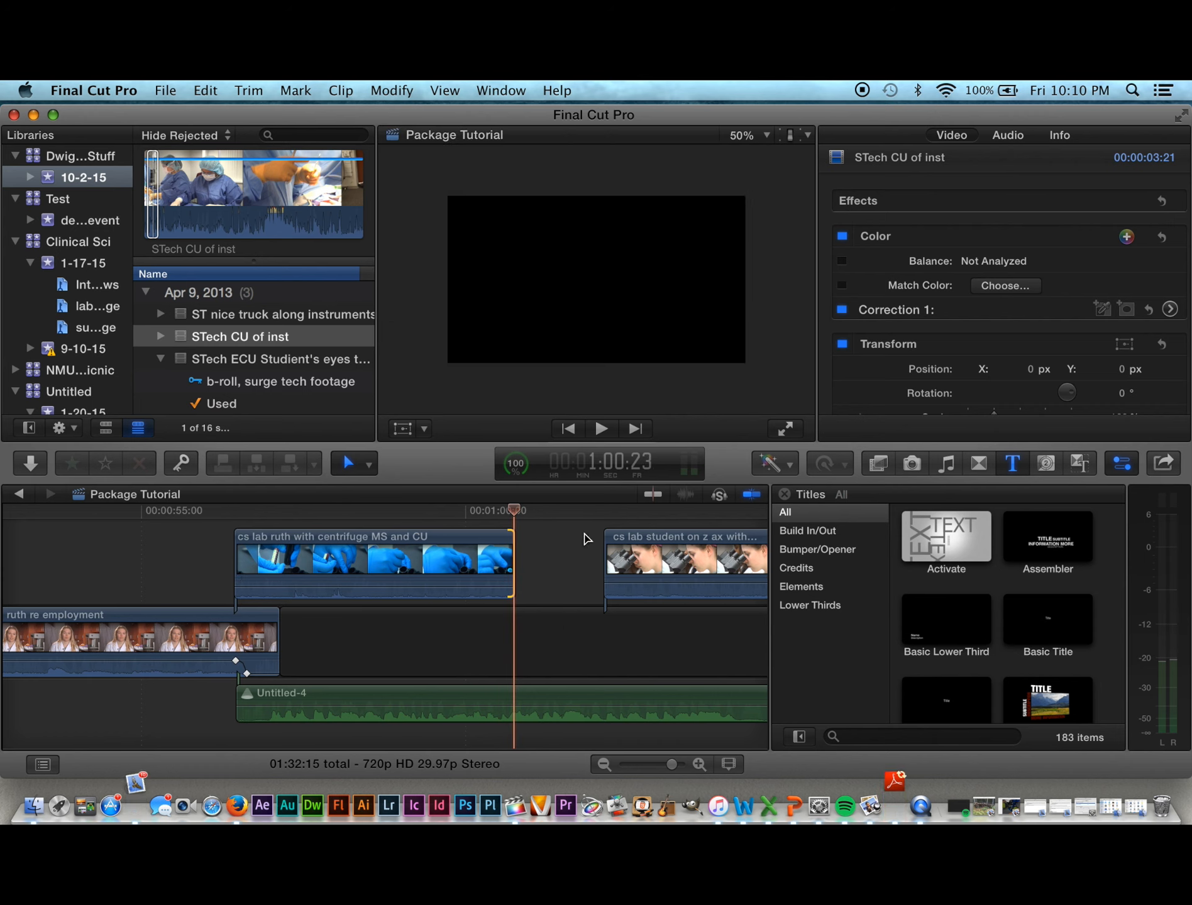
Step: Butt the microscope student clip against the centrifuge clip and preview the cut
{"action": "left_click", "coordinate": [561, 542]}
{"action": "key", "text": "Delete"}
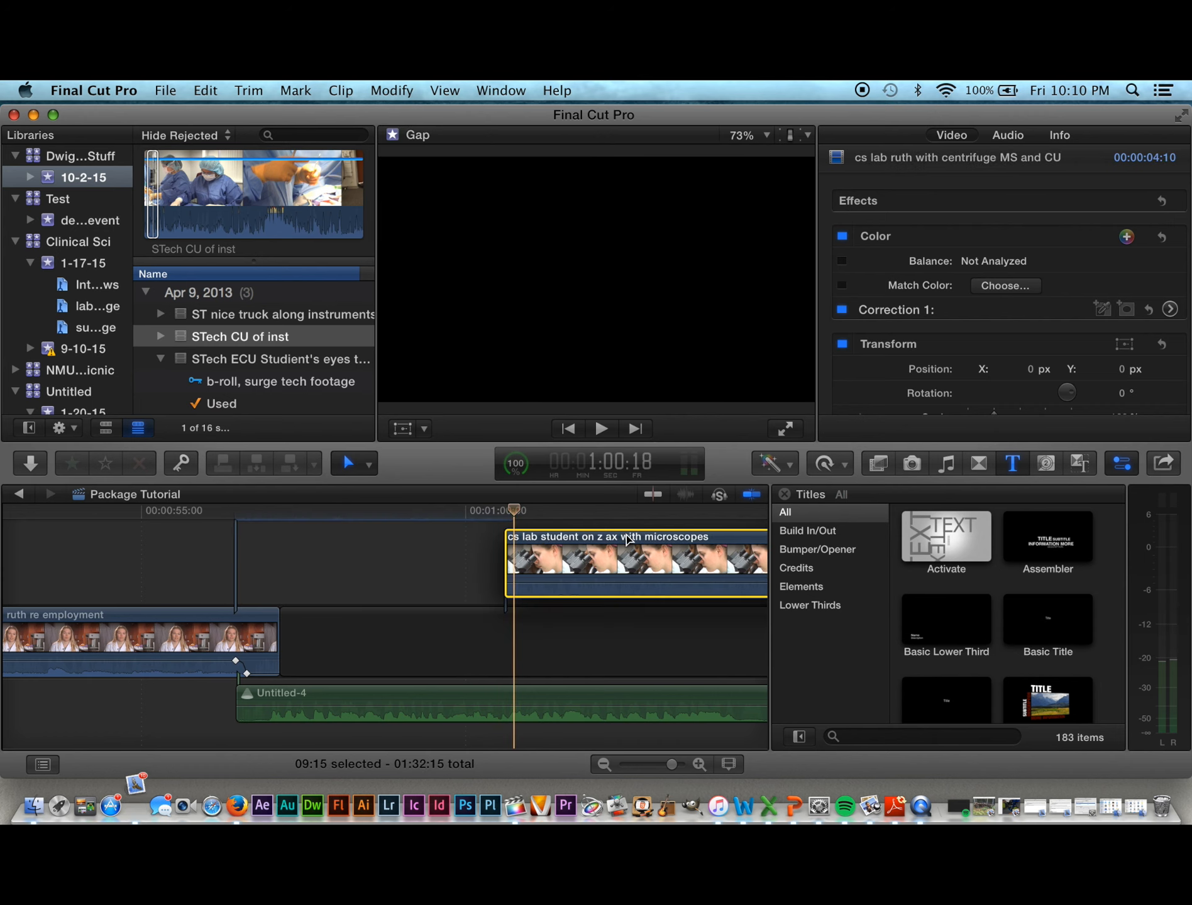
{"action": "left_click_drag", "start_coordinate": [666, 539], "coordinate": [633, 541]}
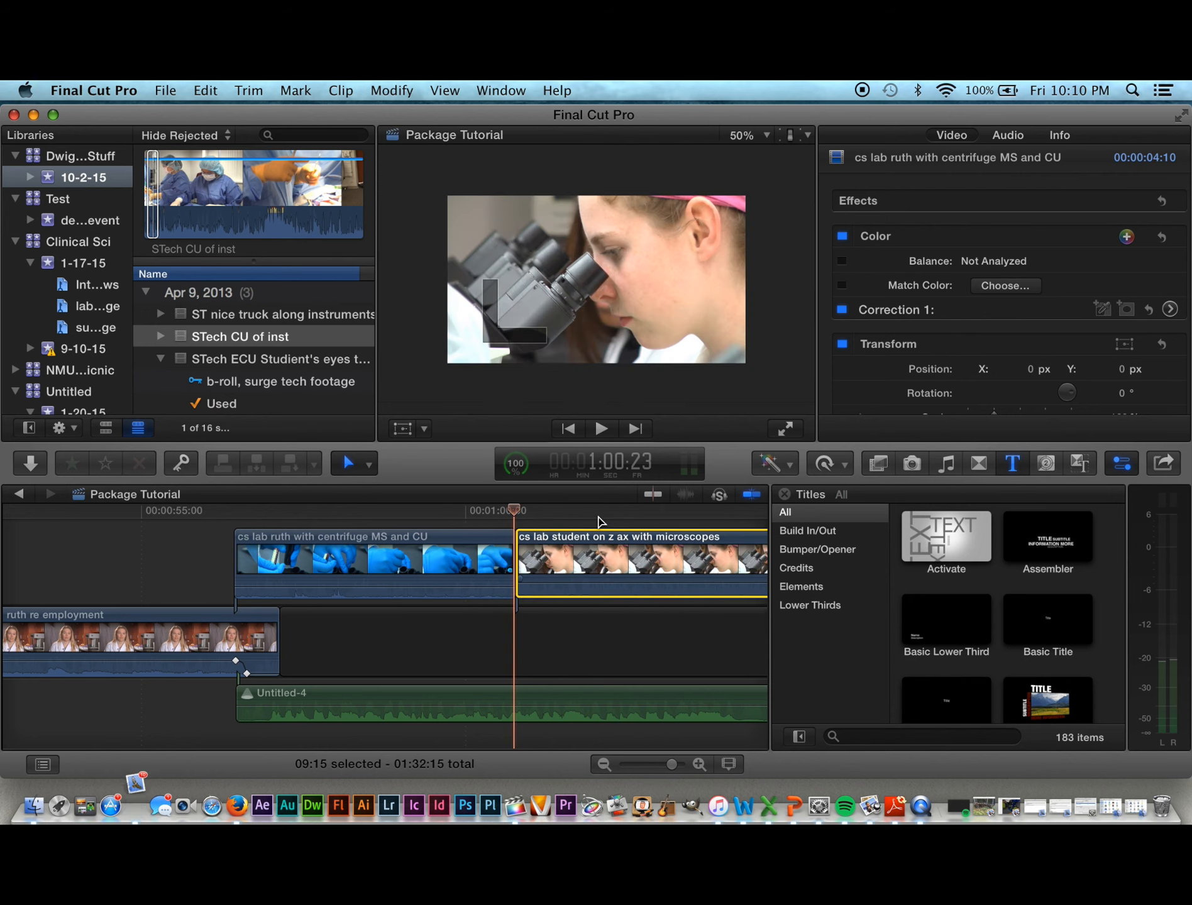
{"action": "left_click_drag", "start_coordinate": [514, 512], "coordinate": [557, 515]}
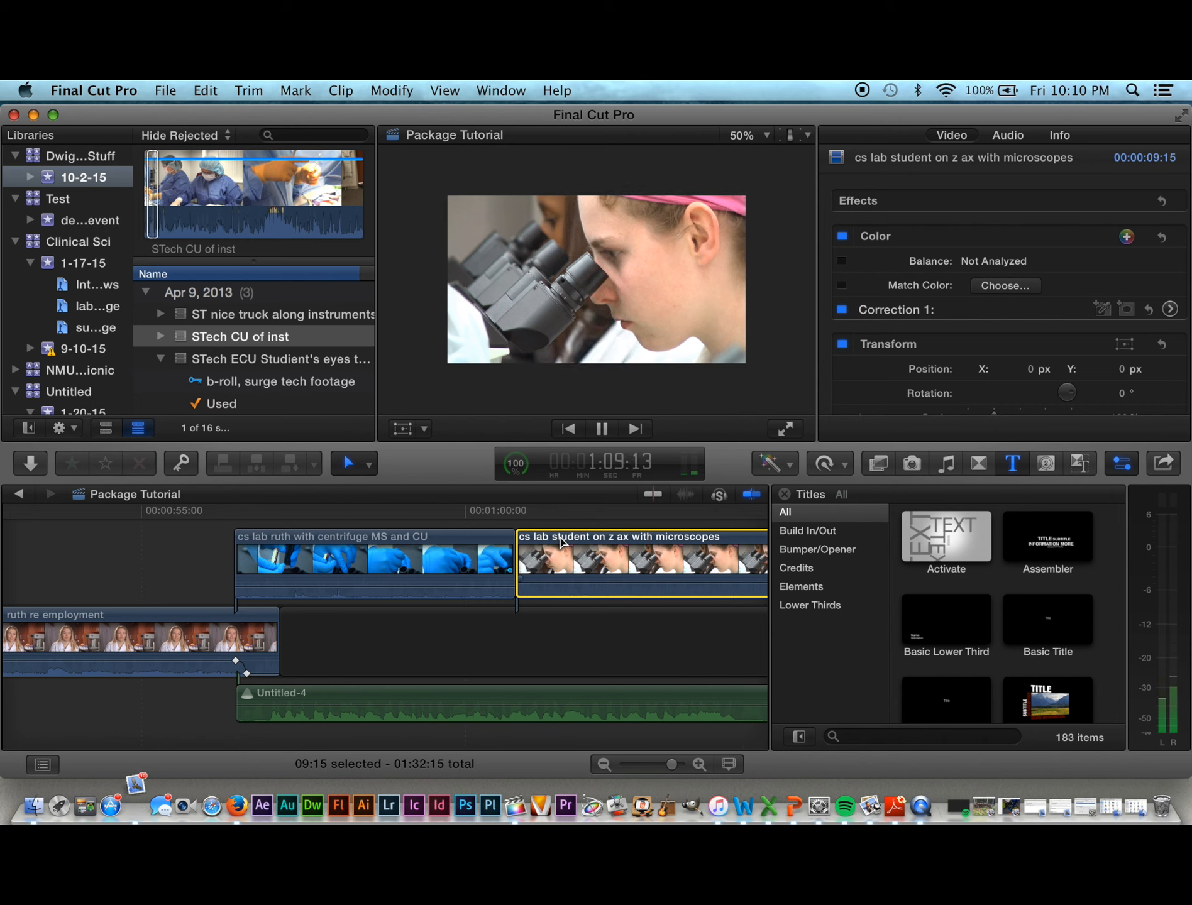
{"action": "key", "text": "space"}
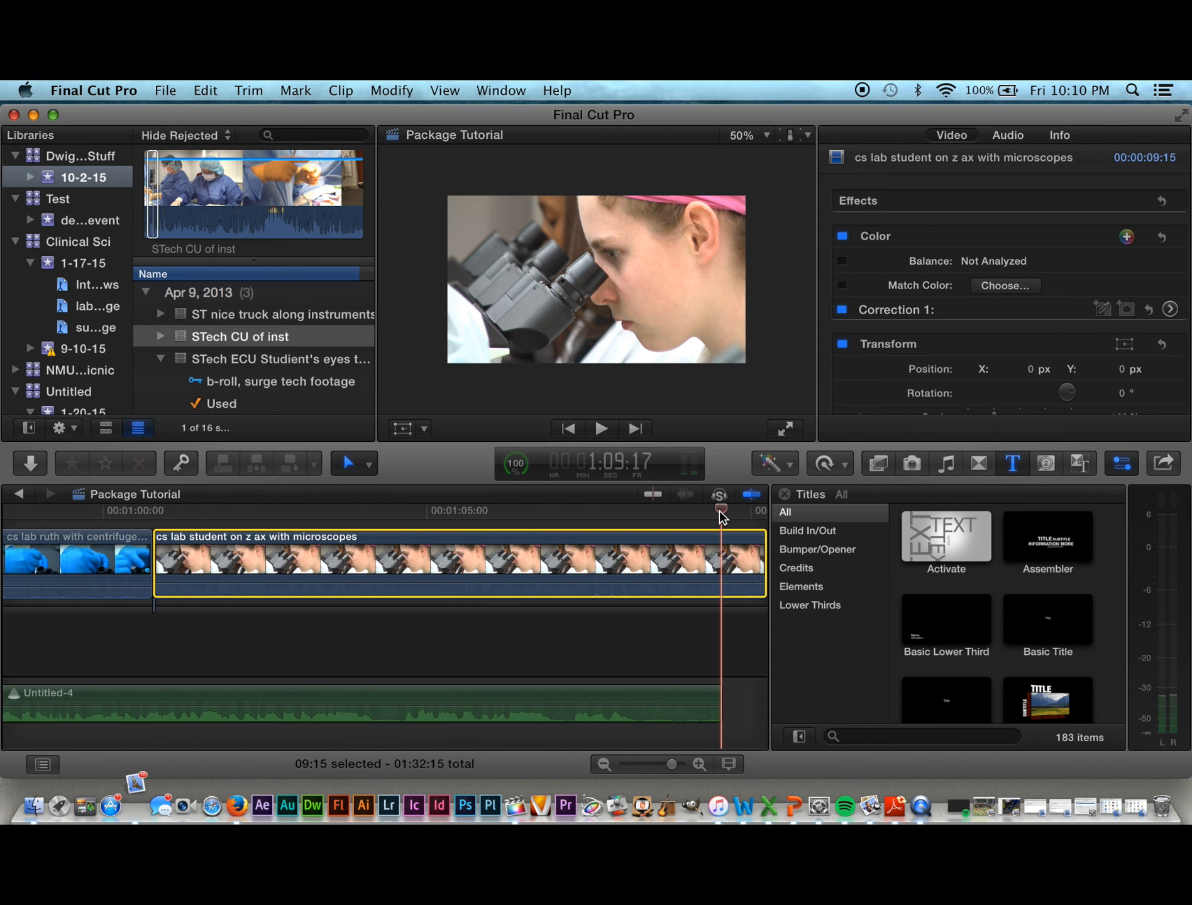
{"action": "left_click_drag", "start_coordinate": [721, 511], "coordinate": [338, 553]}
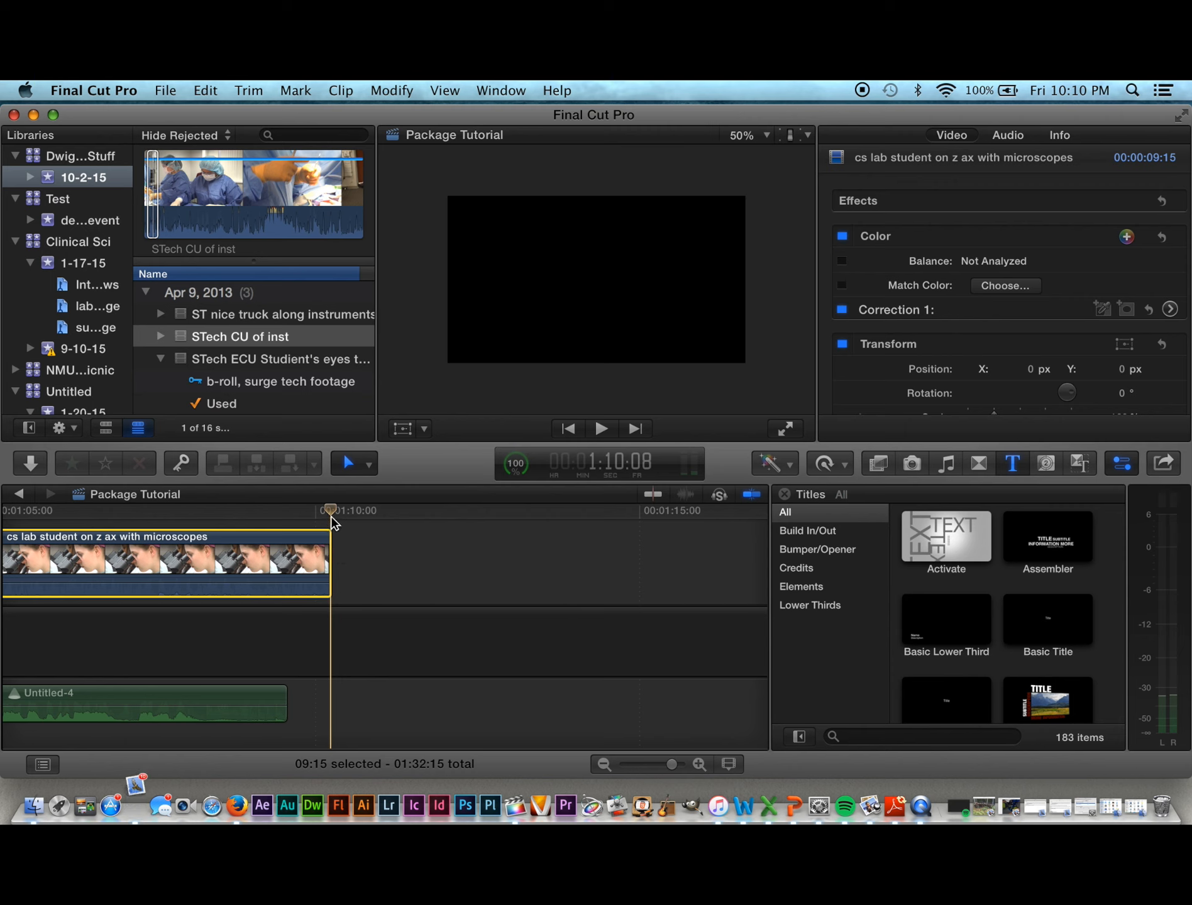
{"action": "left_click_drag", "start_coordinate": [331, 513], "coordinate": [137, 536]}
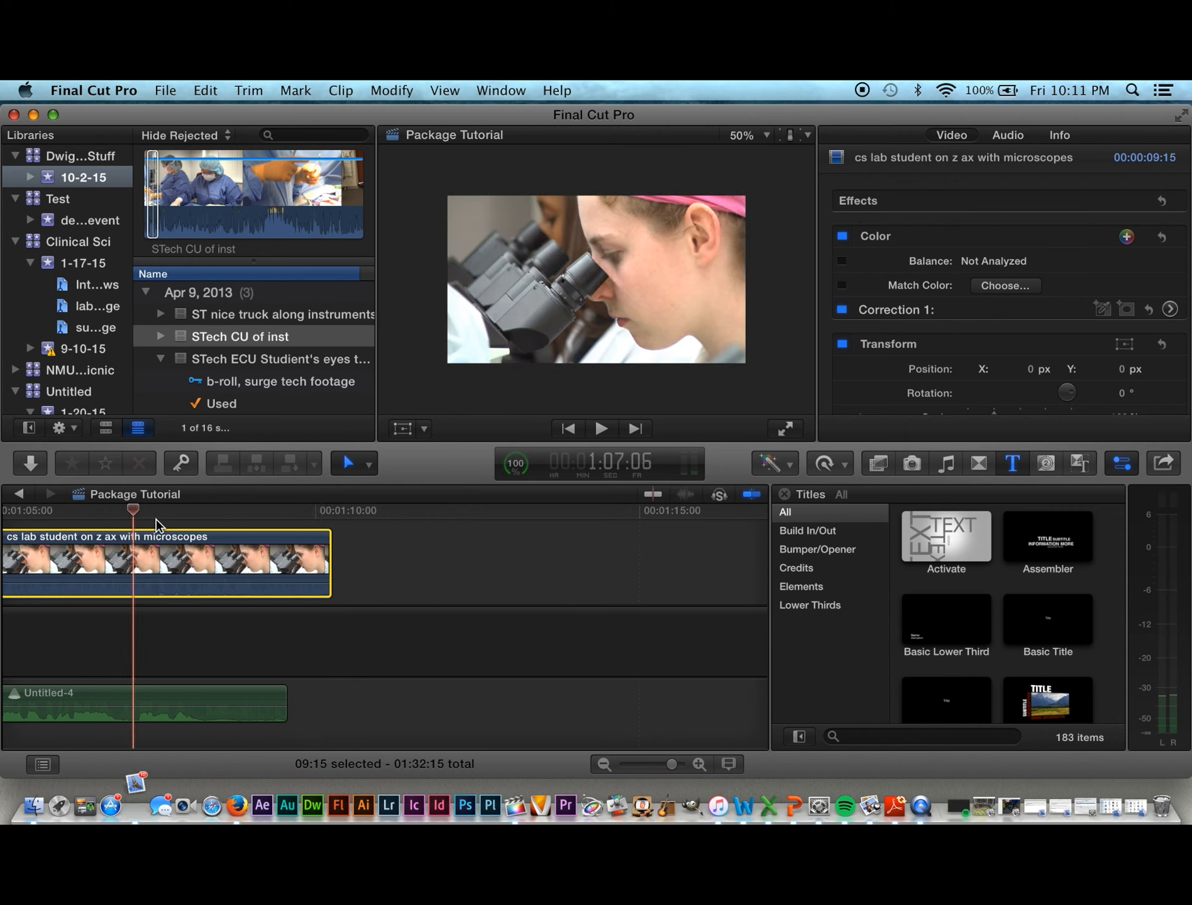
{"action": "key", "text": "space"}
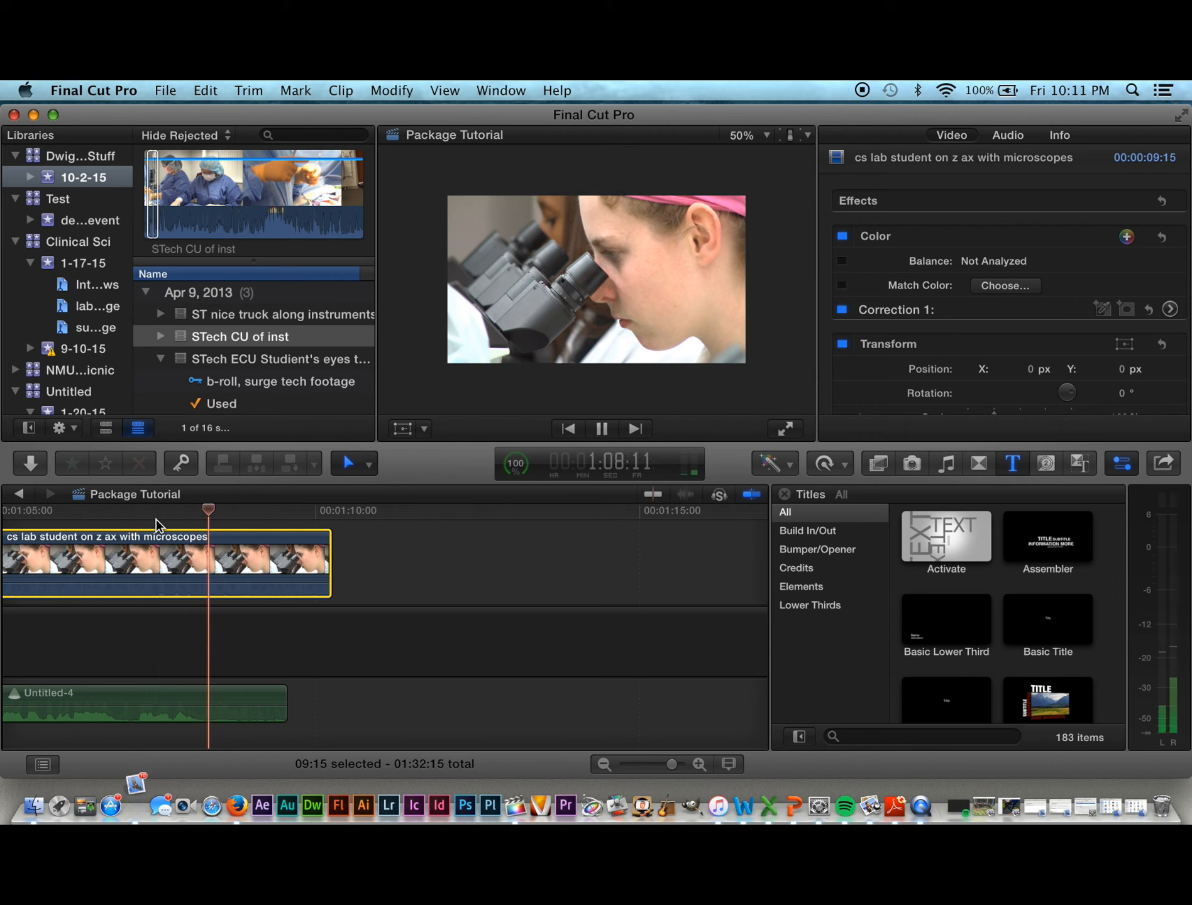
{"action": "key", "text": "space"}
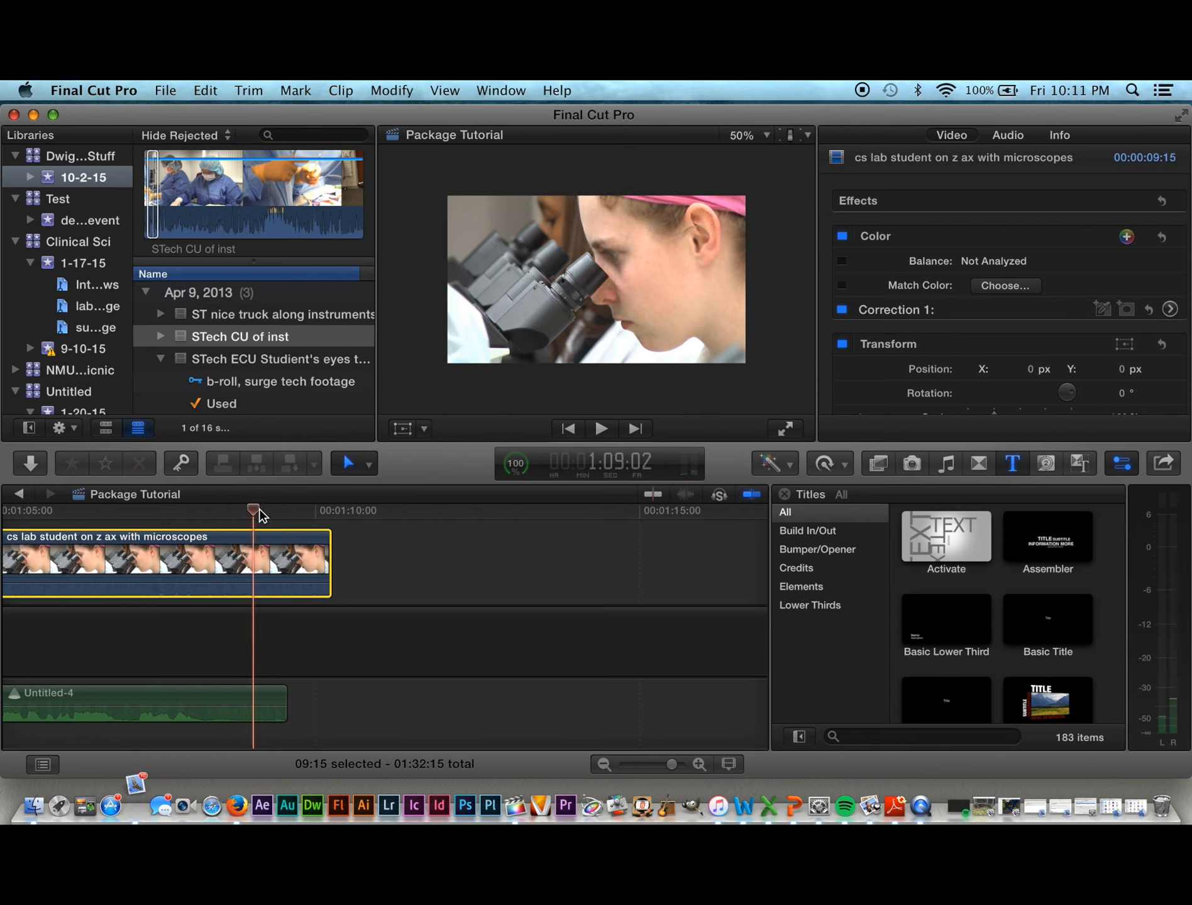
{"action": "left_click_drag", "start_coordinate": [256, 508], "coordinate": [11, 580]}
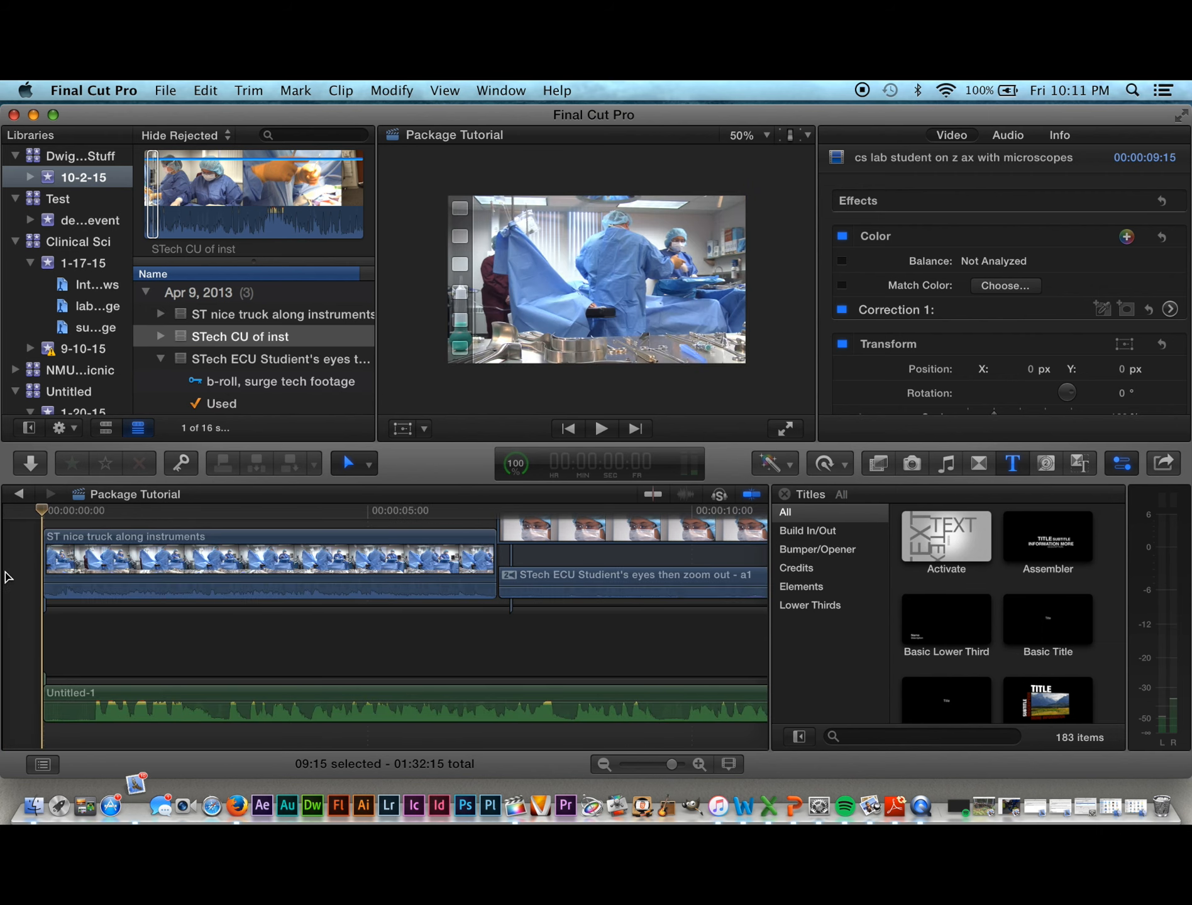
{"action": "key", "text": "space"}
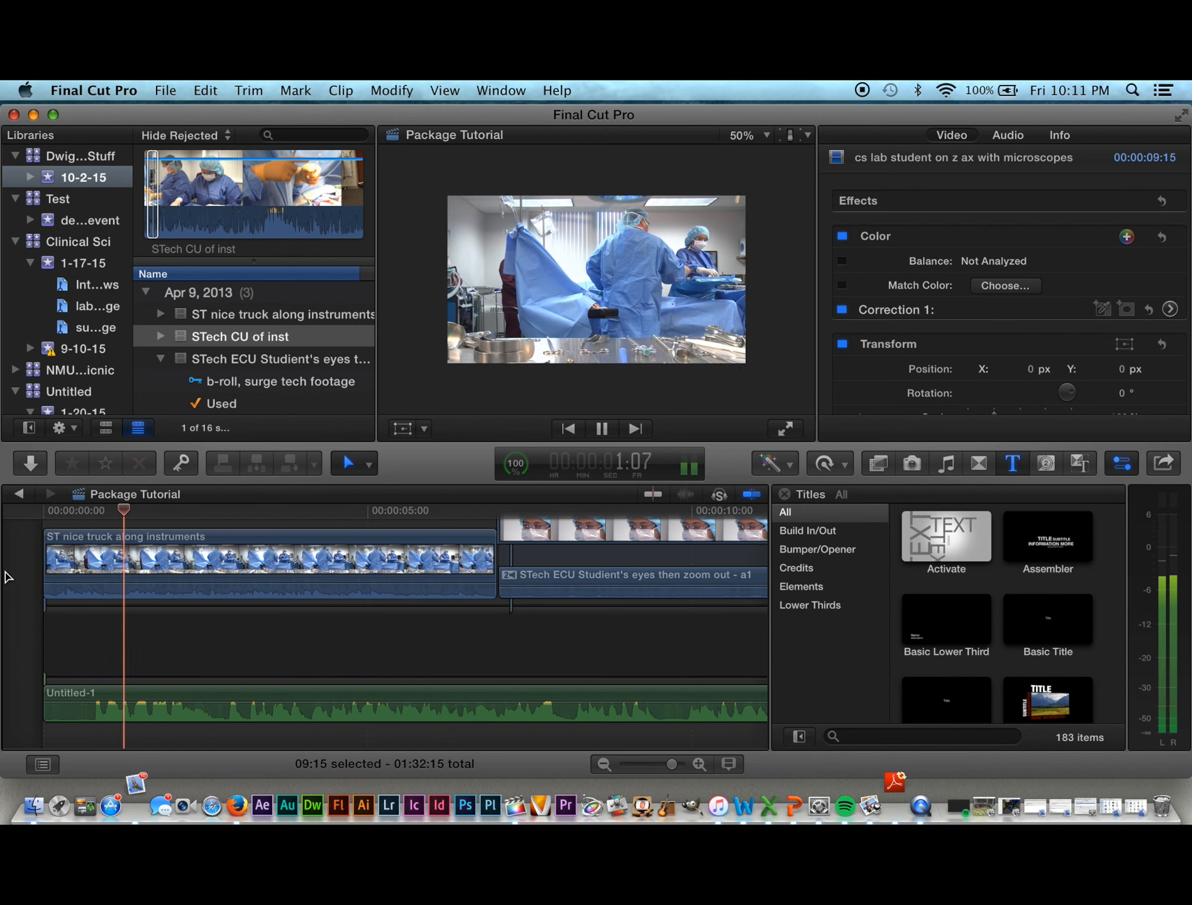
{"action": "key", "text": "space"}
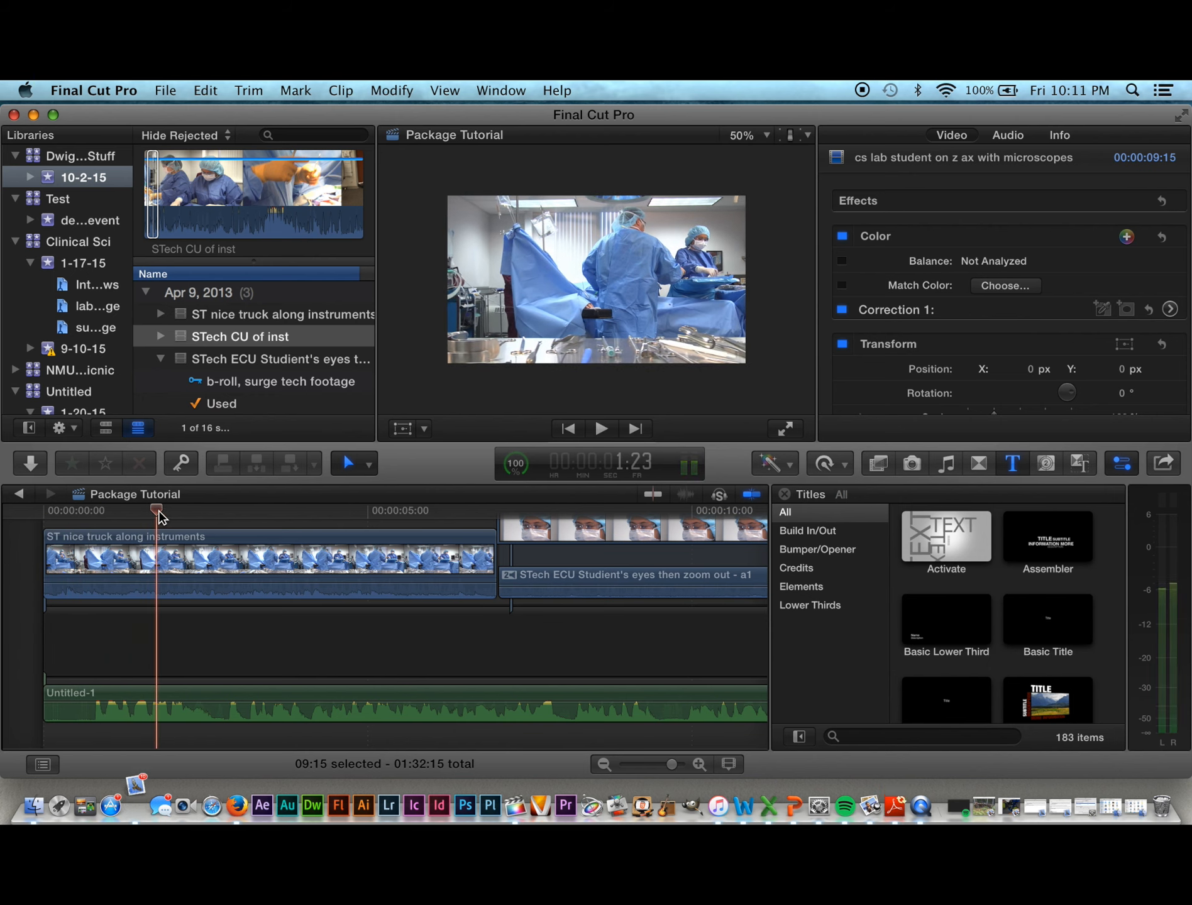
{"action": "left_click_drag", "start_coordinate": [149, 521], "coordinate": [2, 511]}
{"action": "key", "text": "space"}
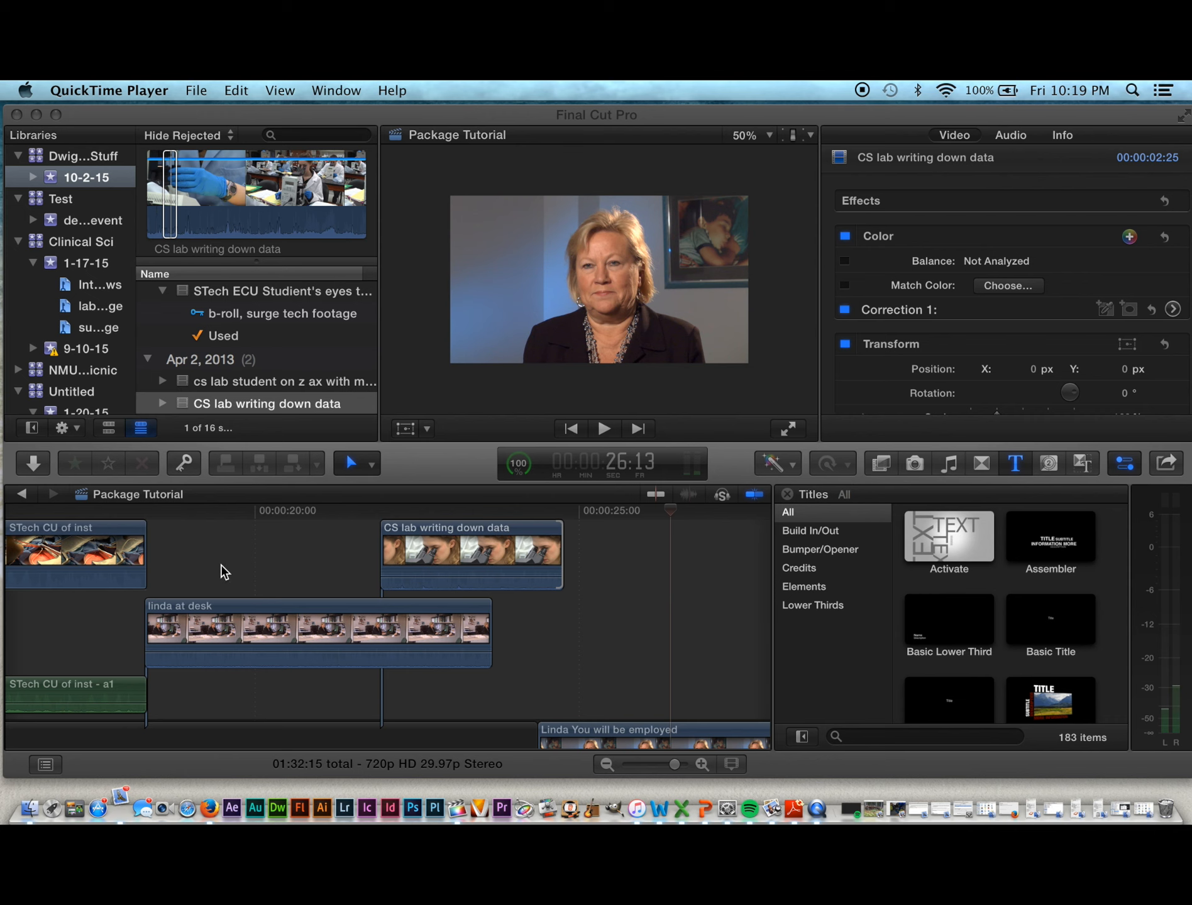
{"action": "scroll", "coordinate": [207, 572], "scroll_direction": "left", "scroll_amount": 5}
{"action": "scroll", "coordinate": [208, 573], "scroll_direction": "left", "scroll_amount": 15}
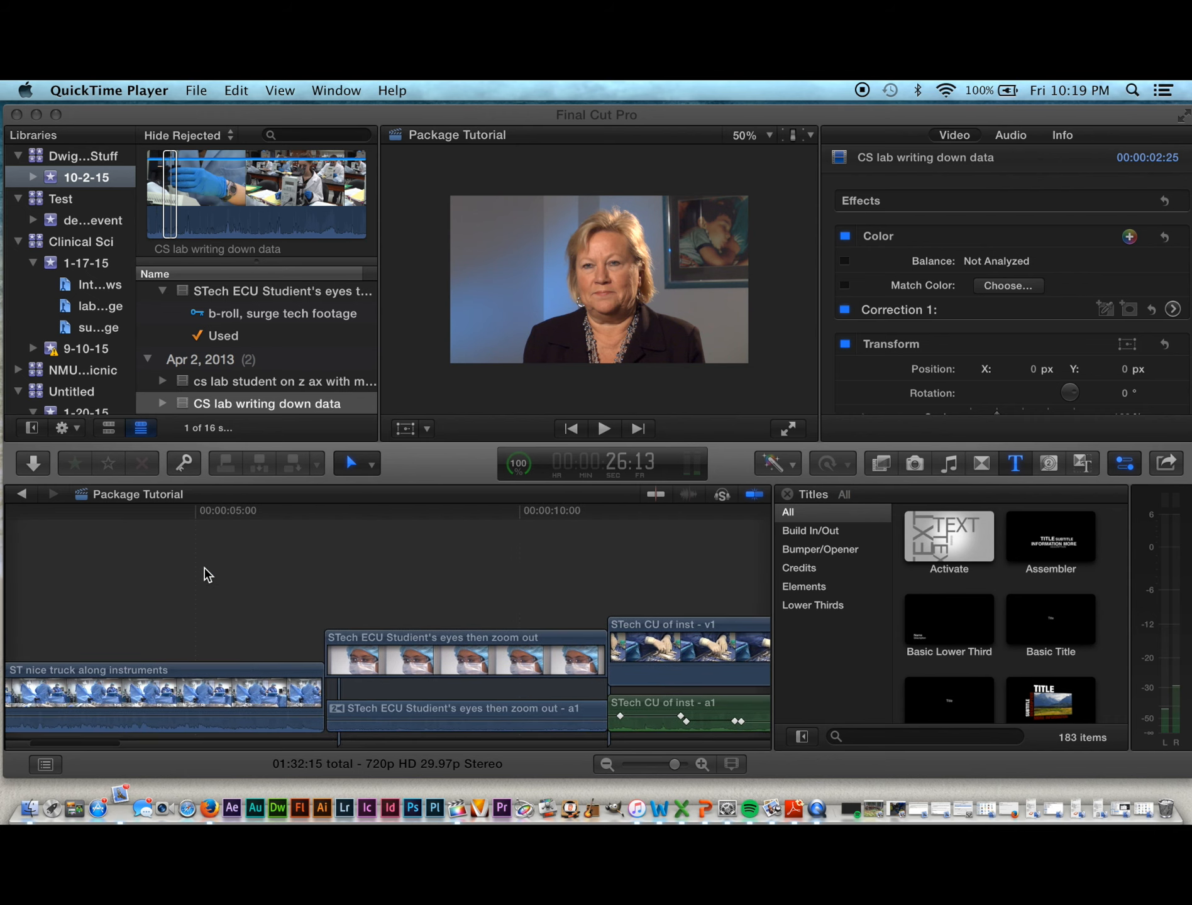
{"action": "scroll", "coordinate": [207, 575], "scroll_direction": "right", "scroll_amount": 8}
{"action": "scroll", "coordinate": [207, 575], "scroll_direction": "right", "scroll_amount": 5}
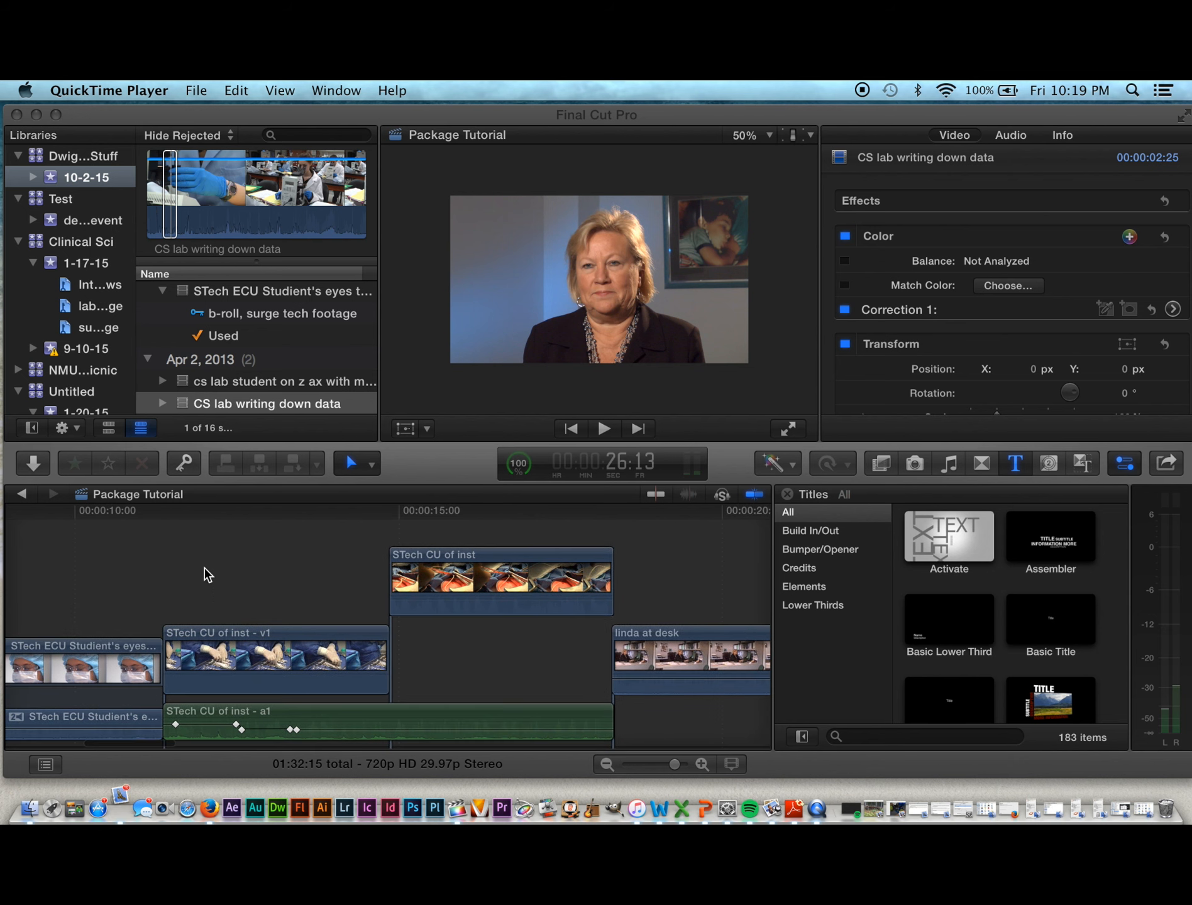
{"action": "scroll", "coordinate": [208, 575], "scroll_direction": "right", "scroll_amount": 7}
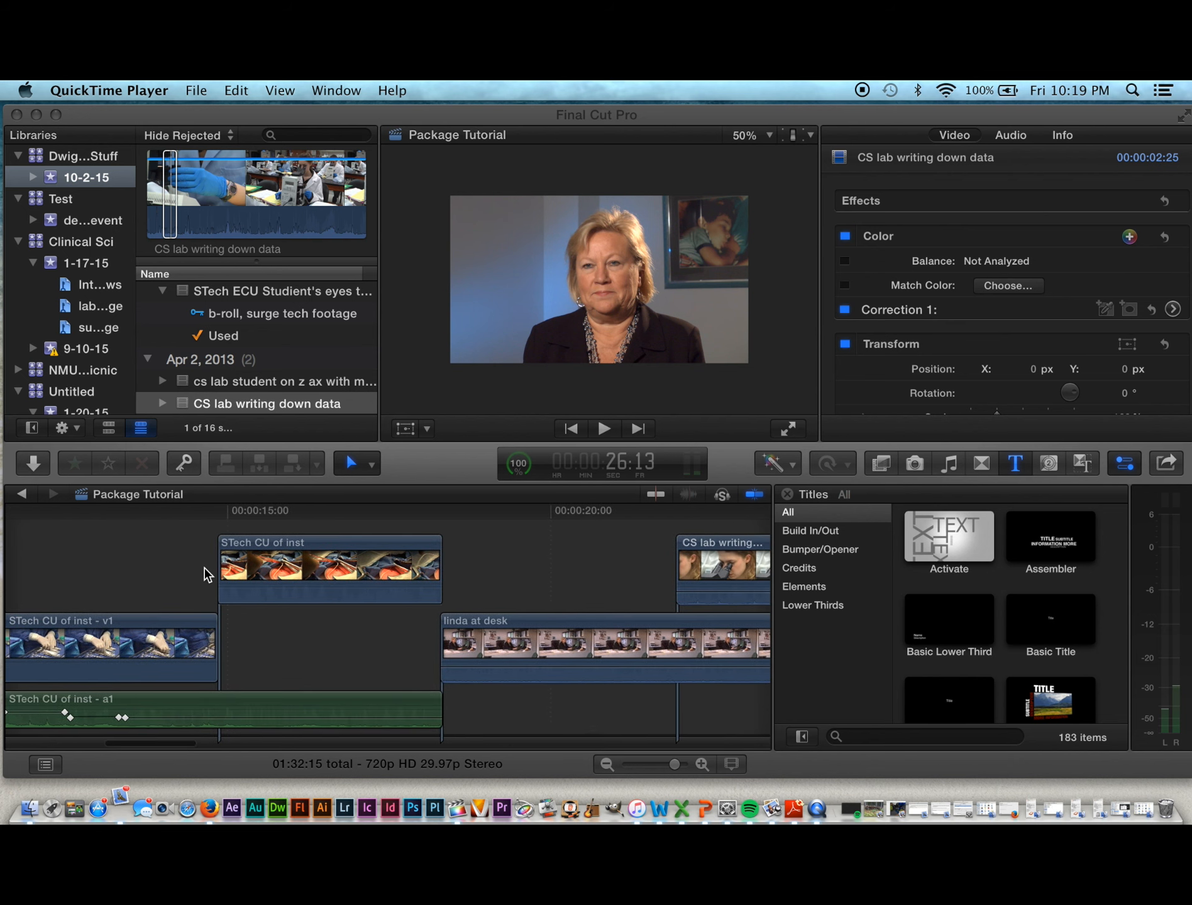
{"action": "scroll", "coordinate": [204, 573], "scroll_direction": "right", "scroll_amount": 3}
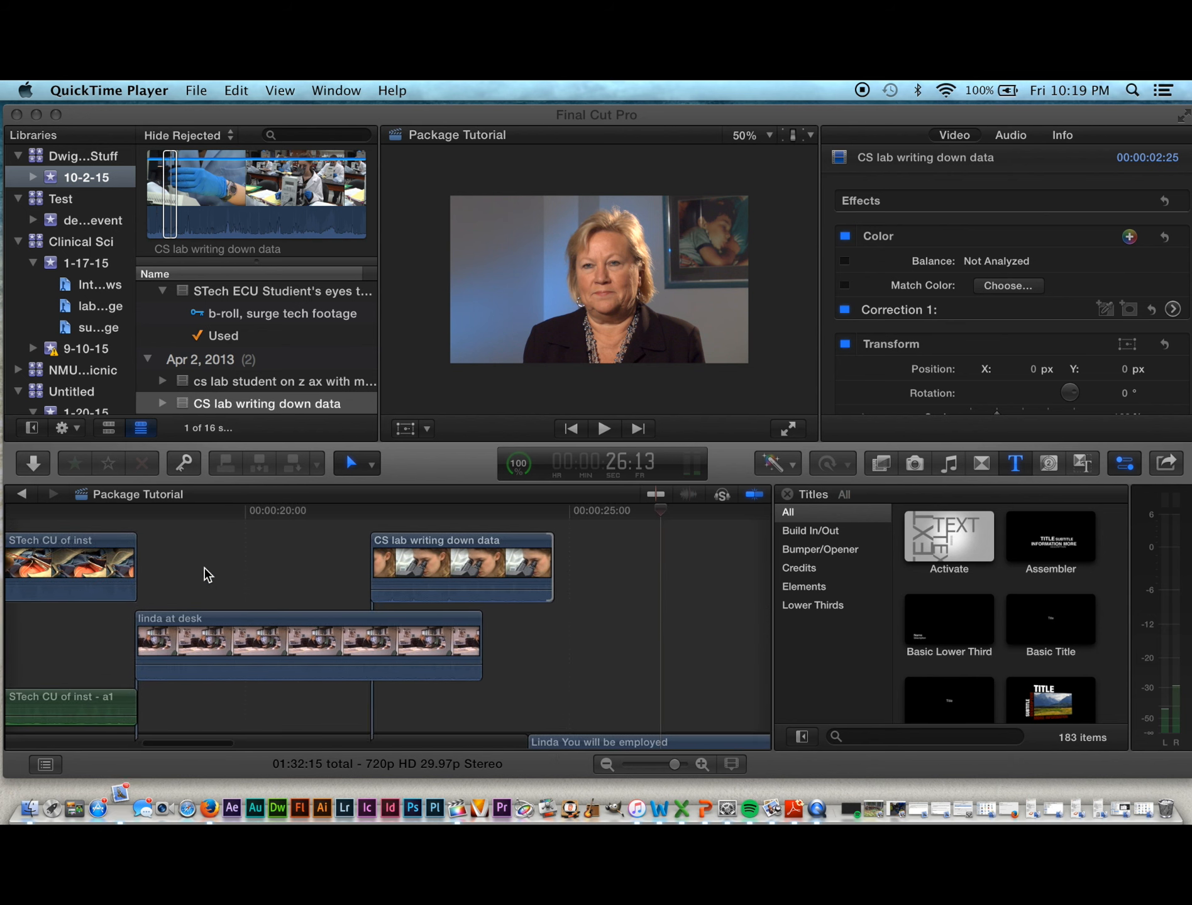
{"action": "left_click", "coordinate": [283, 522]}
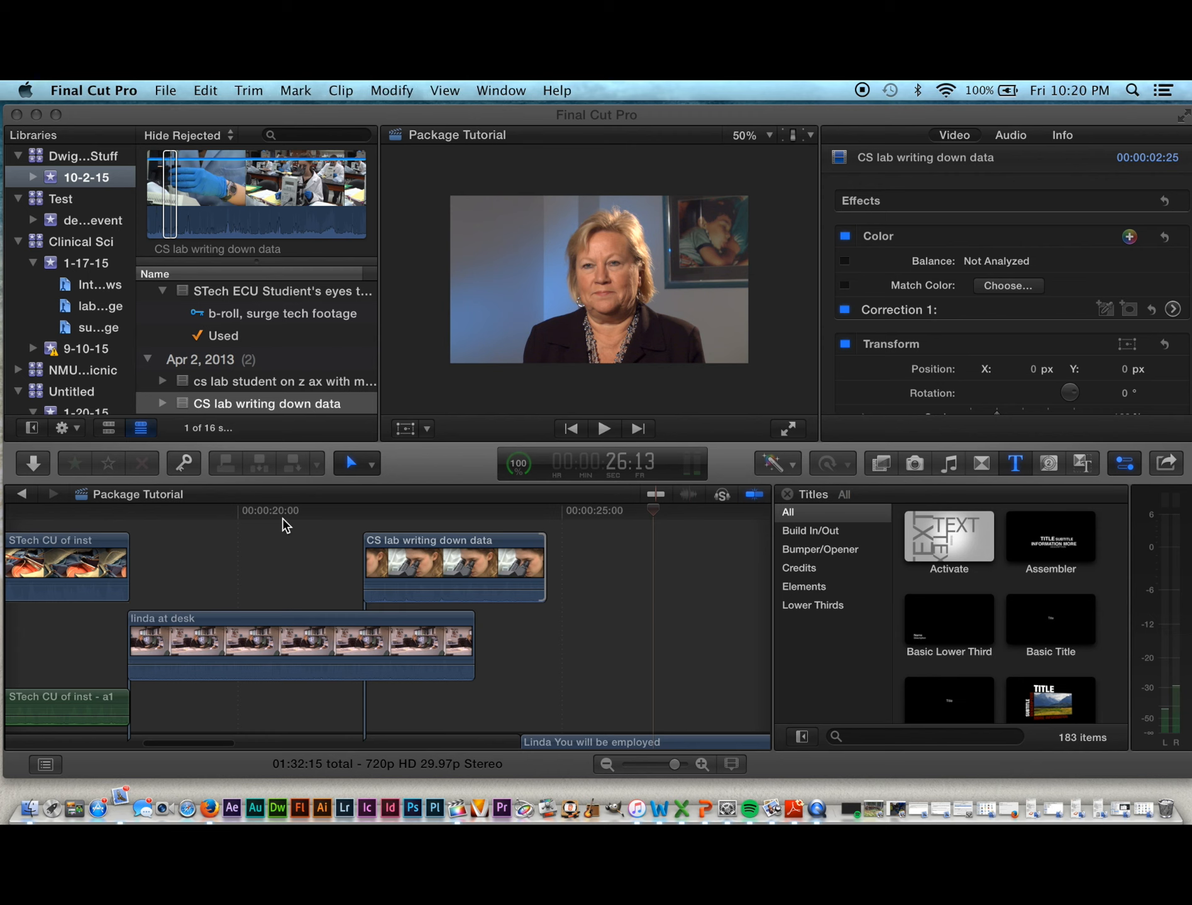
{"action": "left_click_drag", "start_coordinate": [654, 512], "coordinate": [562, 500]}
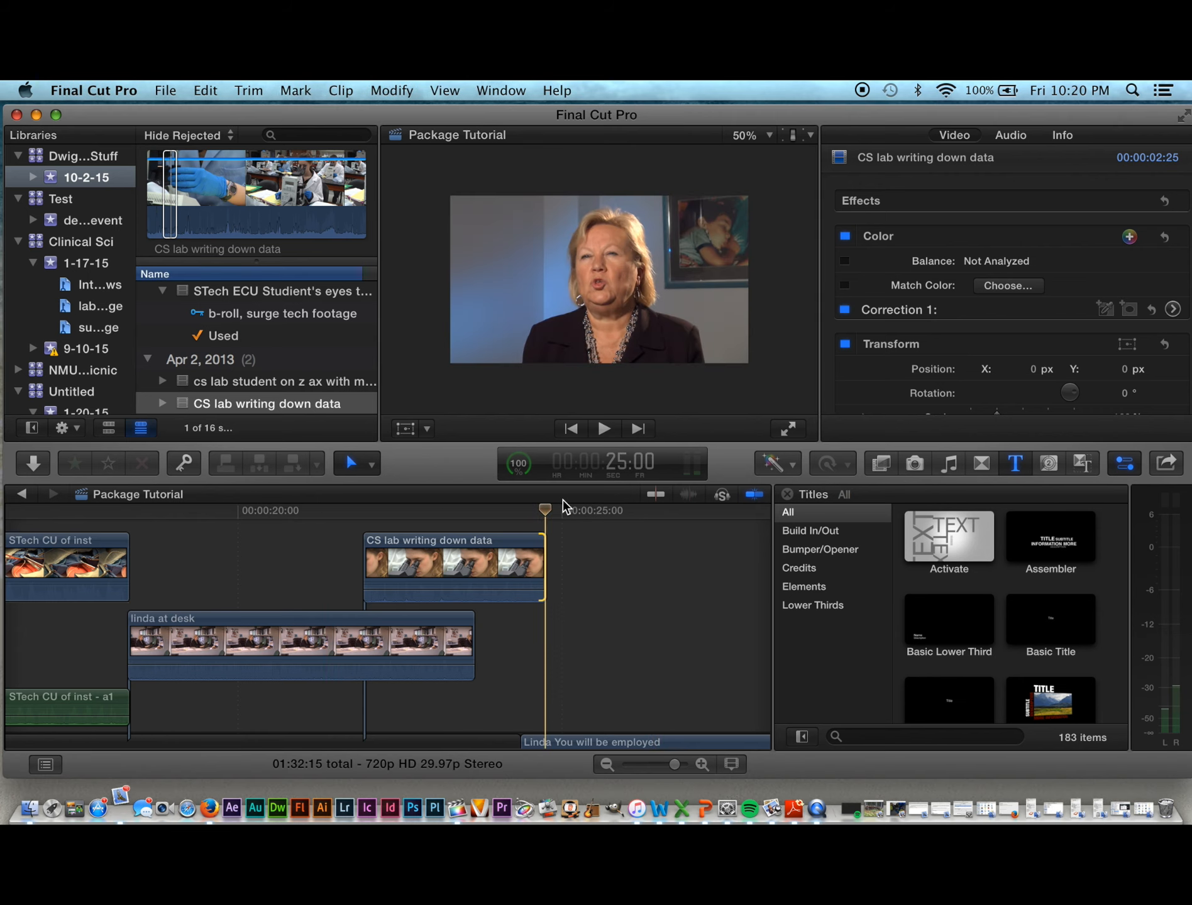
{"action": "key", "text": "space"}
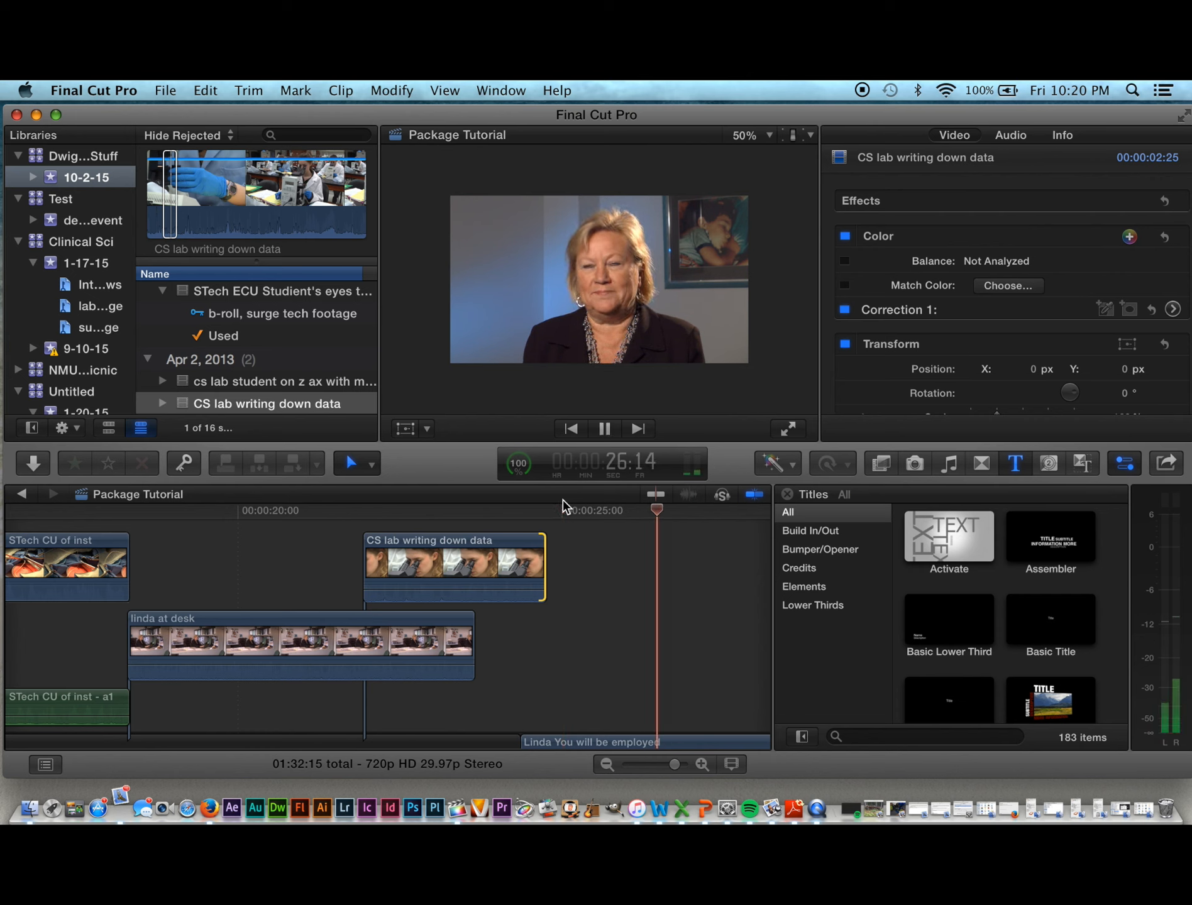
{"action": "key", "text": "space"}
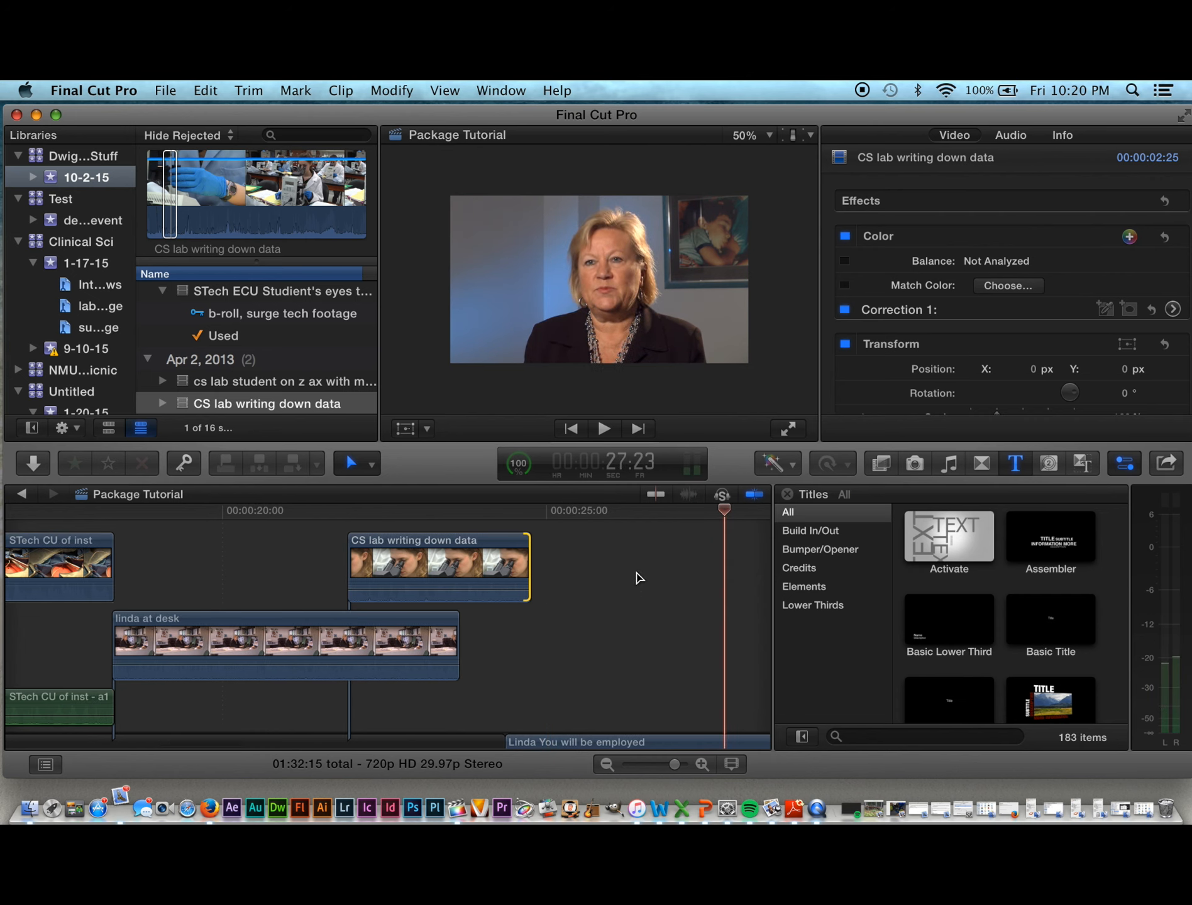
{"action": "scroll", "coordinate": [638, 577], "scroll_direction": "right", "scroll_amount": 10}
{"action": "scroll", "coordinate": [638, 577], "scroll_direction": "right", "scroll_amount": 8}
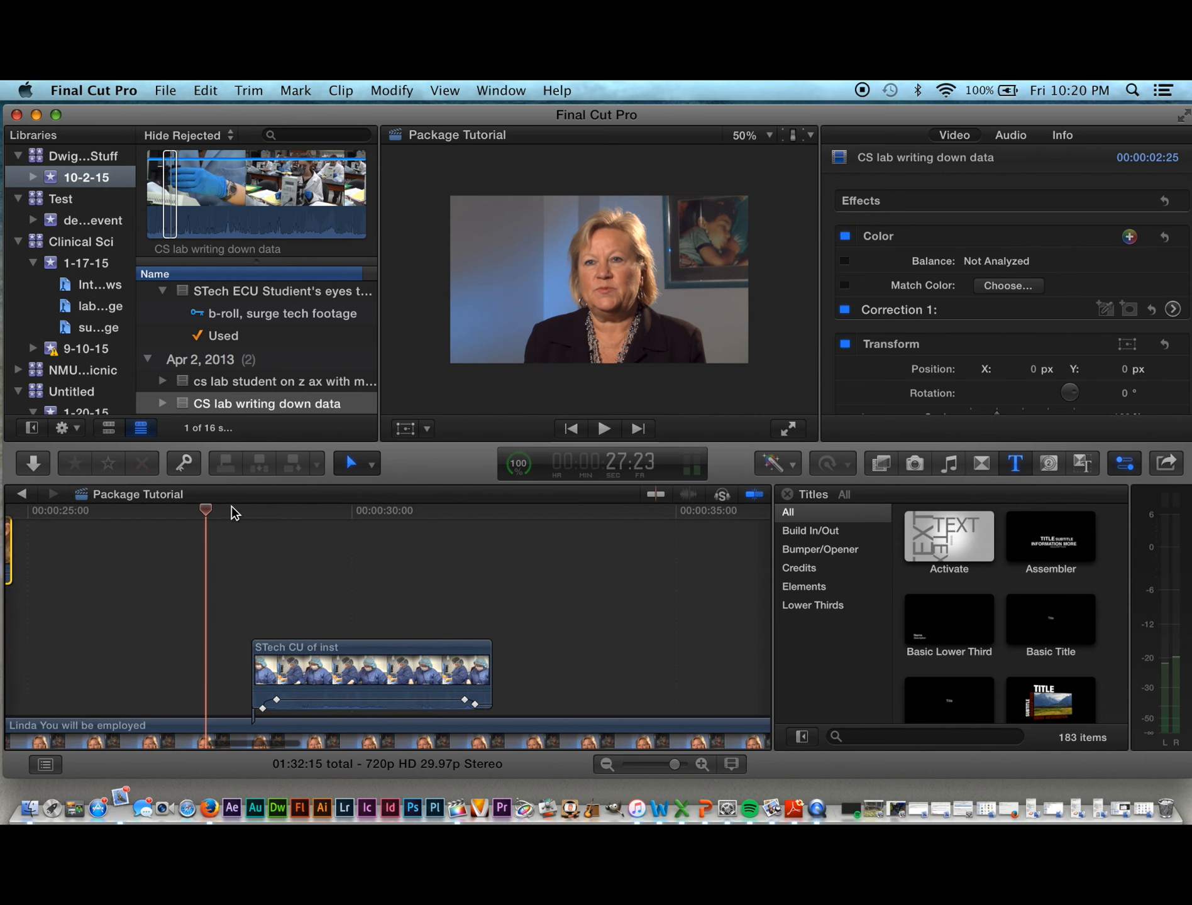
{"action": "left_click_drag", "start_coordinate": [206, 508], "coordinate": [450, 528]}
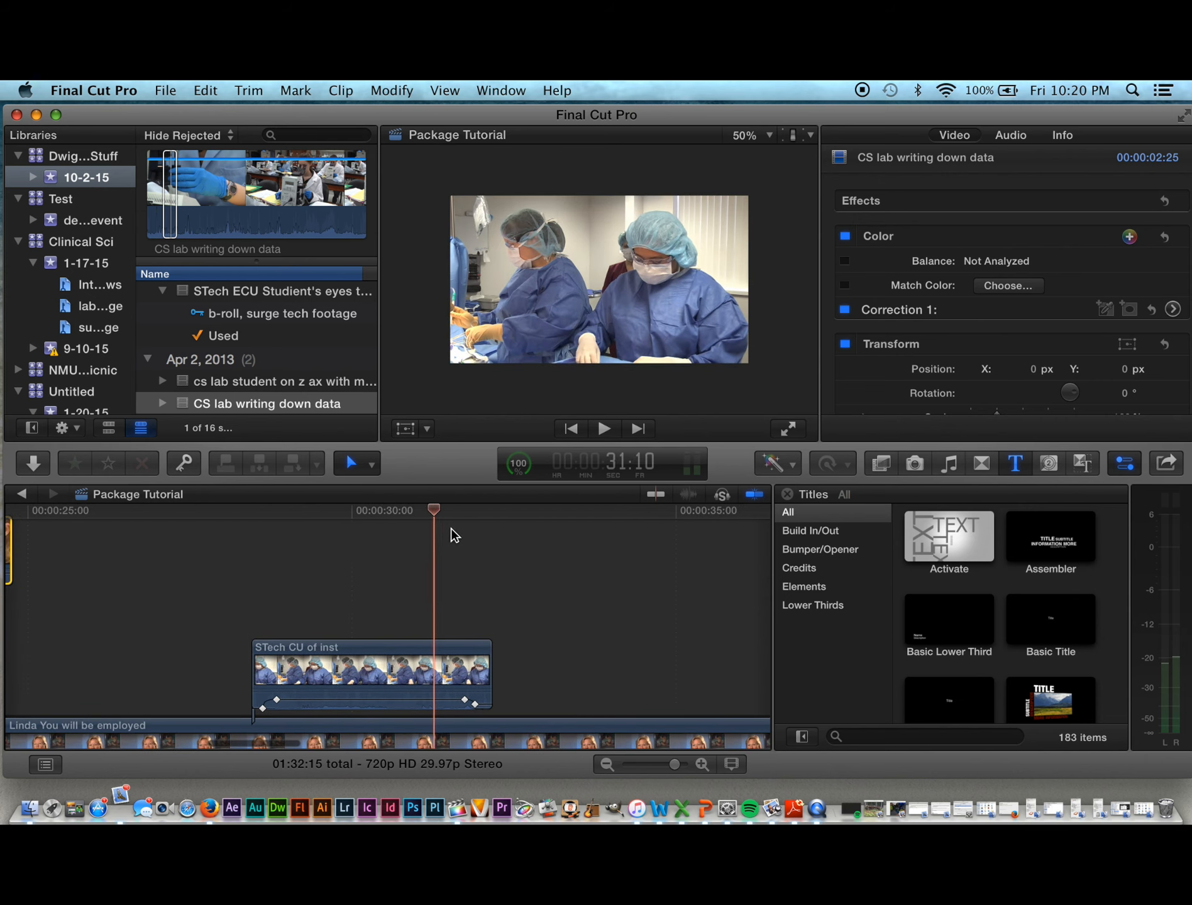
{"action": "key", "text": "space"}
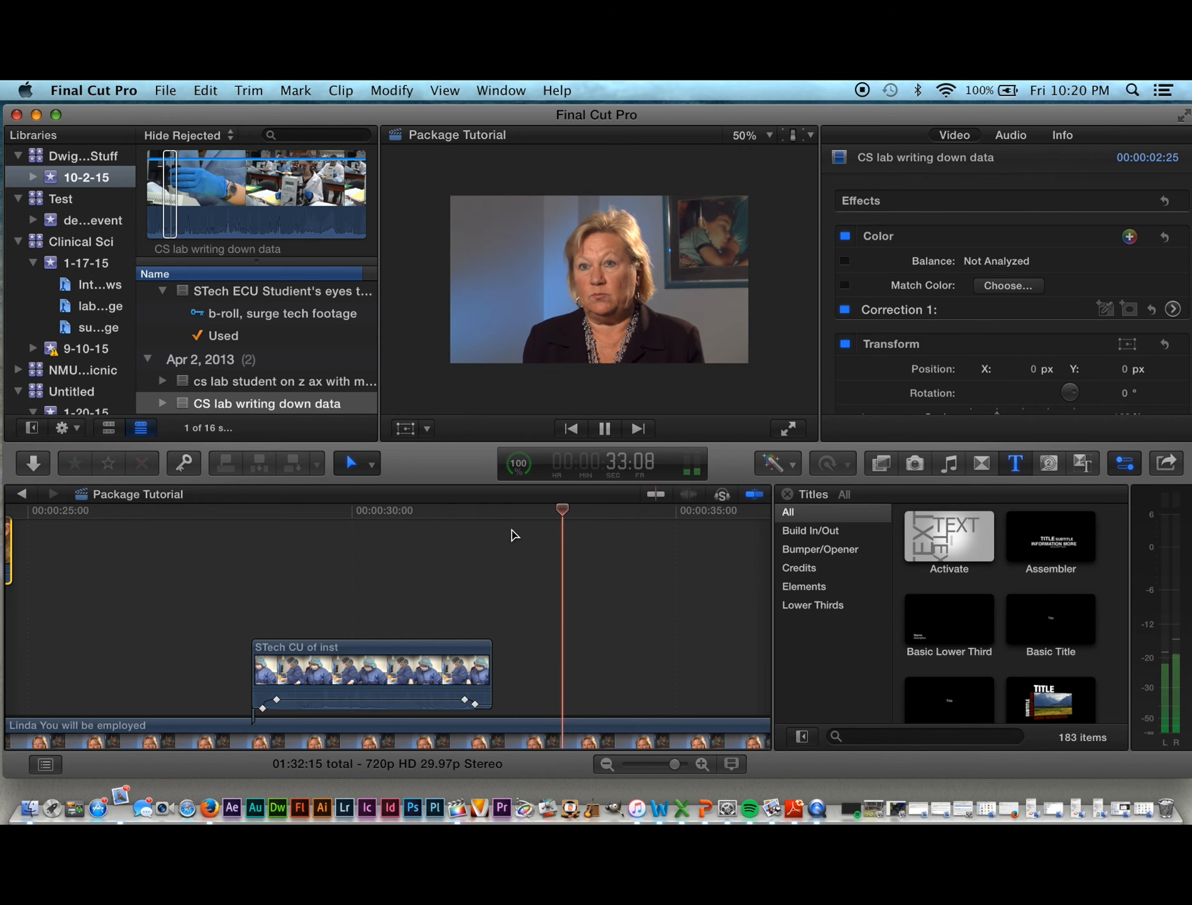
{"action": "key", "text": "space"}
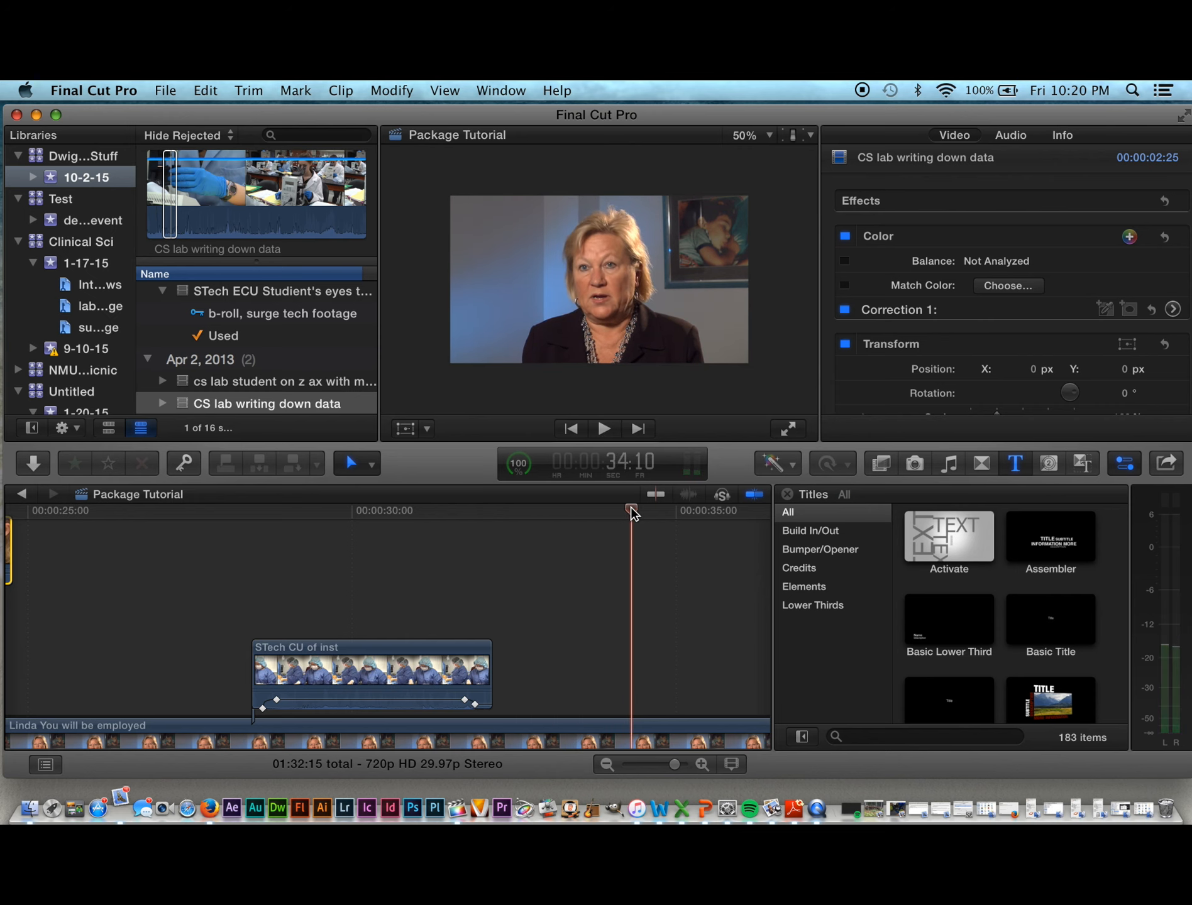
{"action": "left_click_drag", "start_coordinate": [630, 507], "coordinate": [747, 519]}
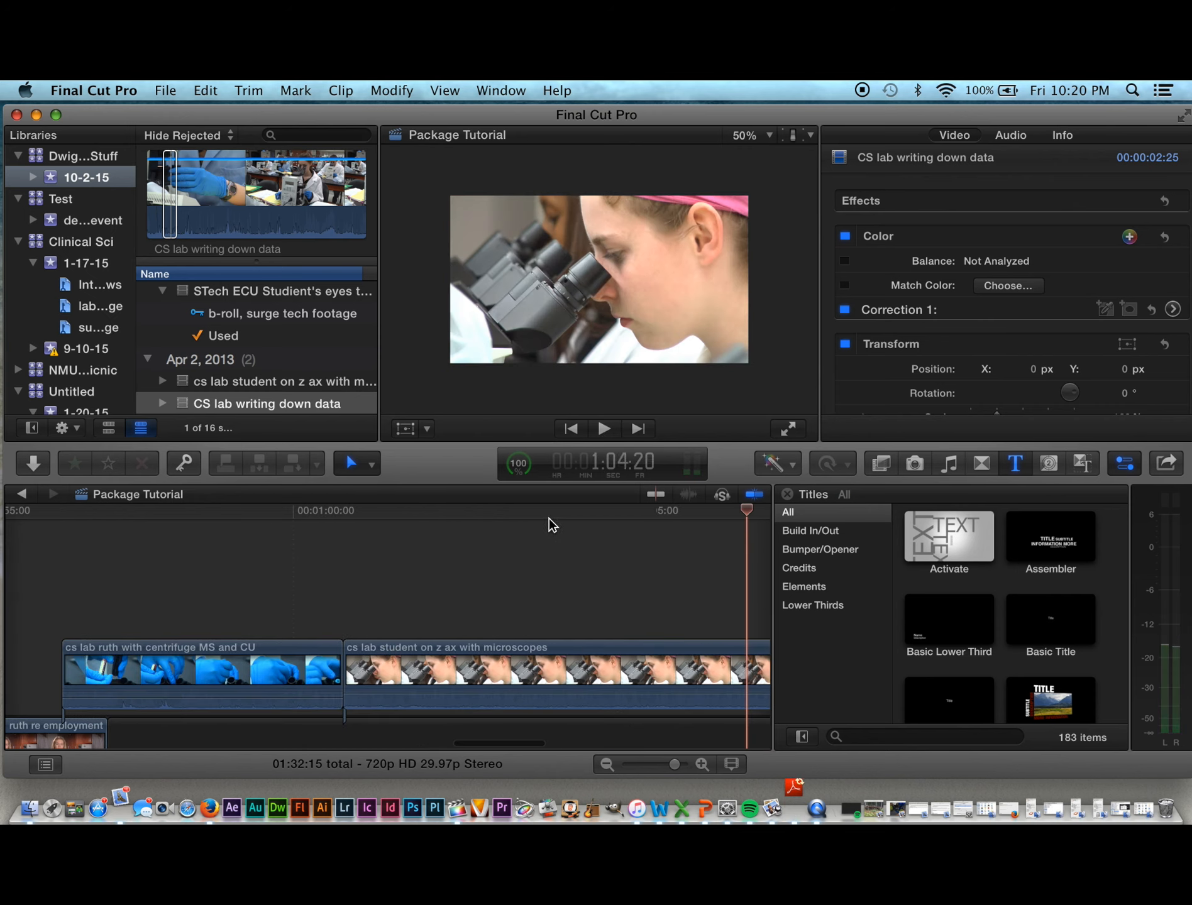
{"action": "left_click_drag", "start_coordinate": [549, 518], "coordinate": [381, 531]}
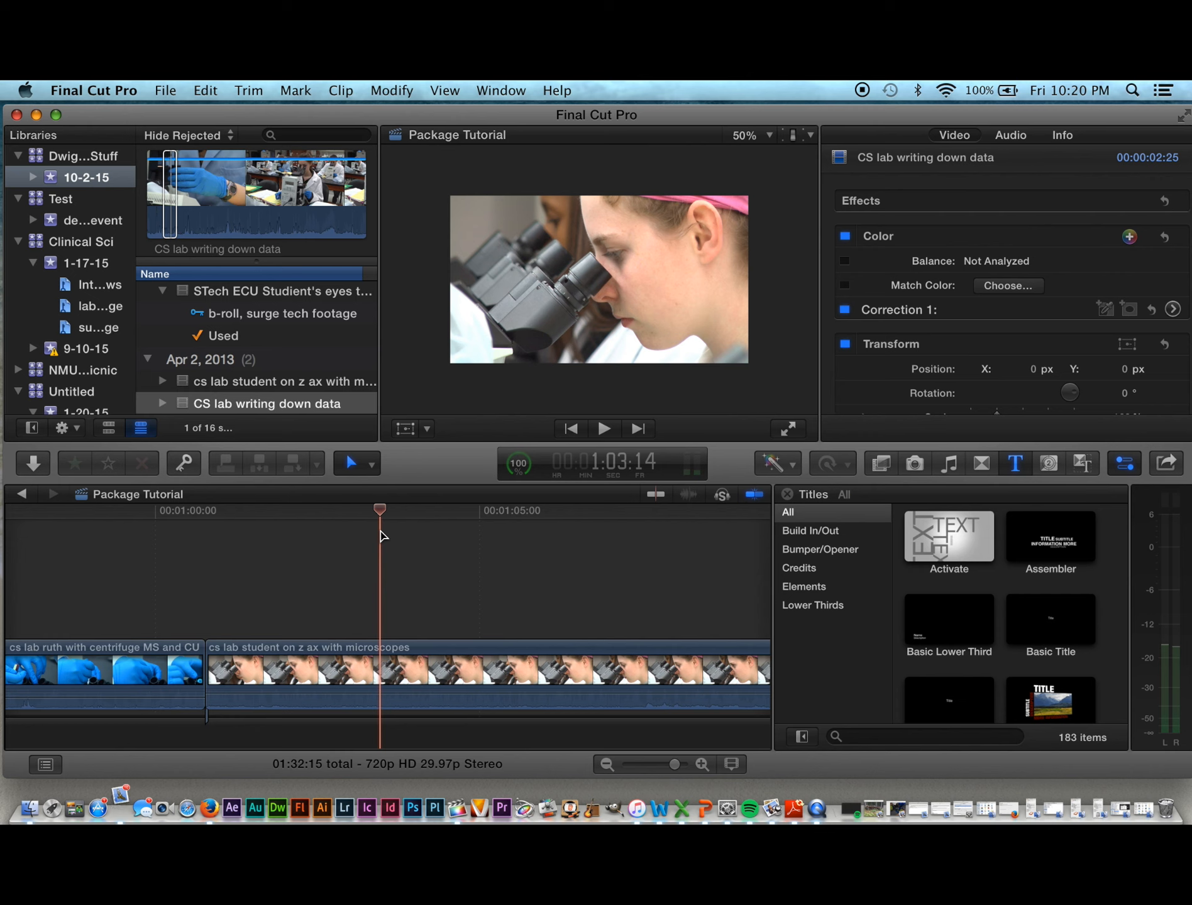
{"action": "key", "text": "super+minus"}
{"action": "key", "text": "super+minus"}
{"action": "key", "text": "super+minus"}
{"action": "key", "text": "super+minus"}
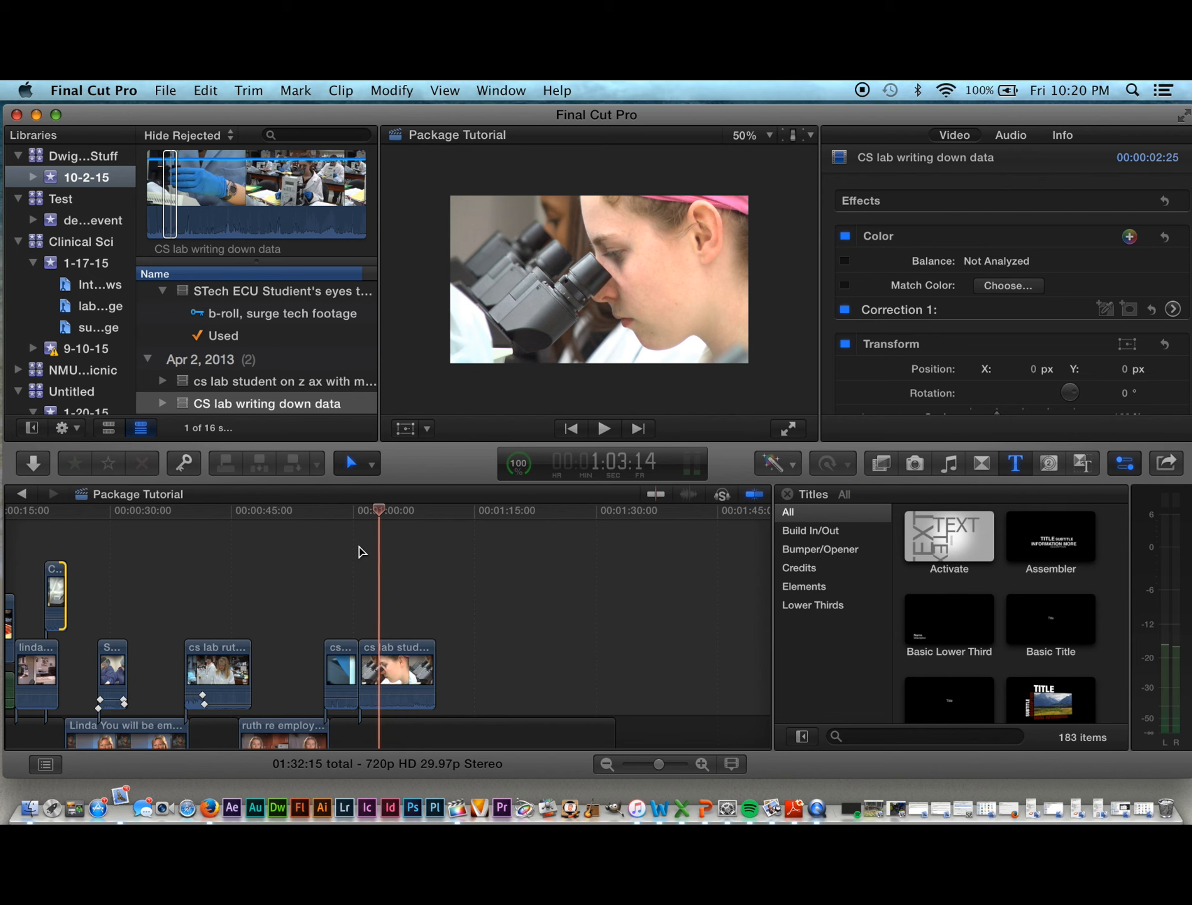
{"action": "scroll", "coordinate": [361, 551], "scroll_direction": "left", "scroll_amount": 3}
{"action": "scroll", "coordinate": [362, 551], "scroll_direction": "left", "scroll_amount": 5}
{"action": "scroll", "coordinate": [362, 550], "scroll_direction": "down", "scroll_amount": 2}
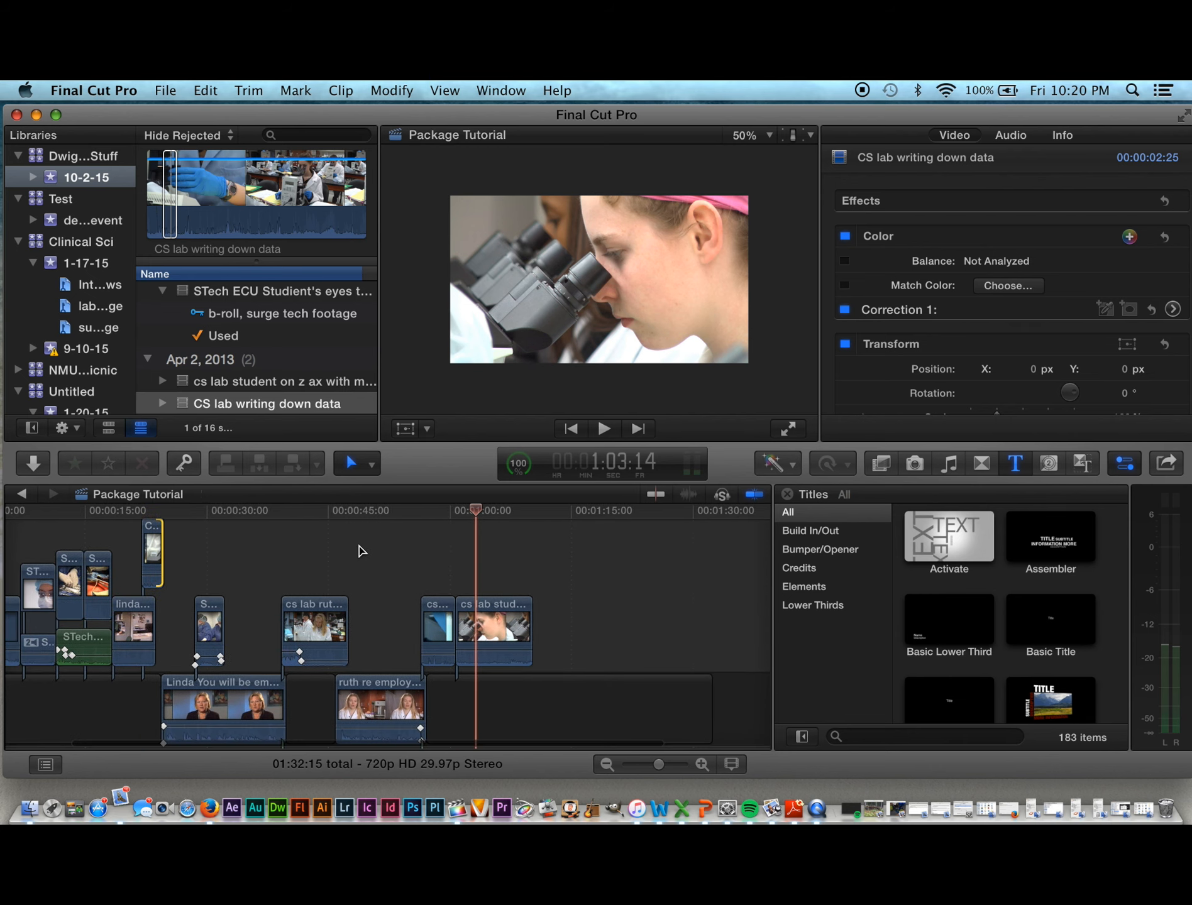
{"action": "scroll", "coordinate": [359, 551], "scroll_direction": "right", "scroll_amount": 2}
{"action": "scroll", "coordinate": [358, 551], "scroll_direction": "down", "scroll_amount": 1}
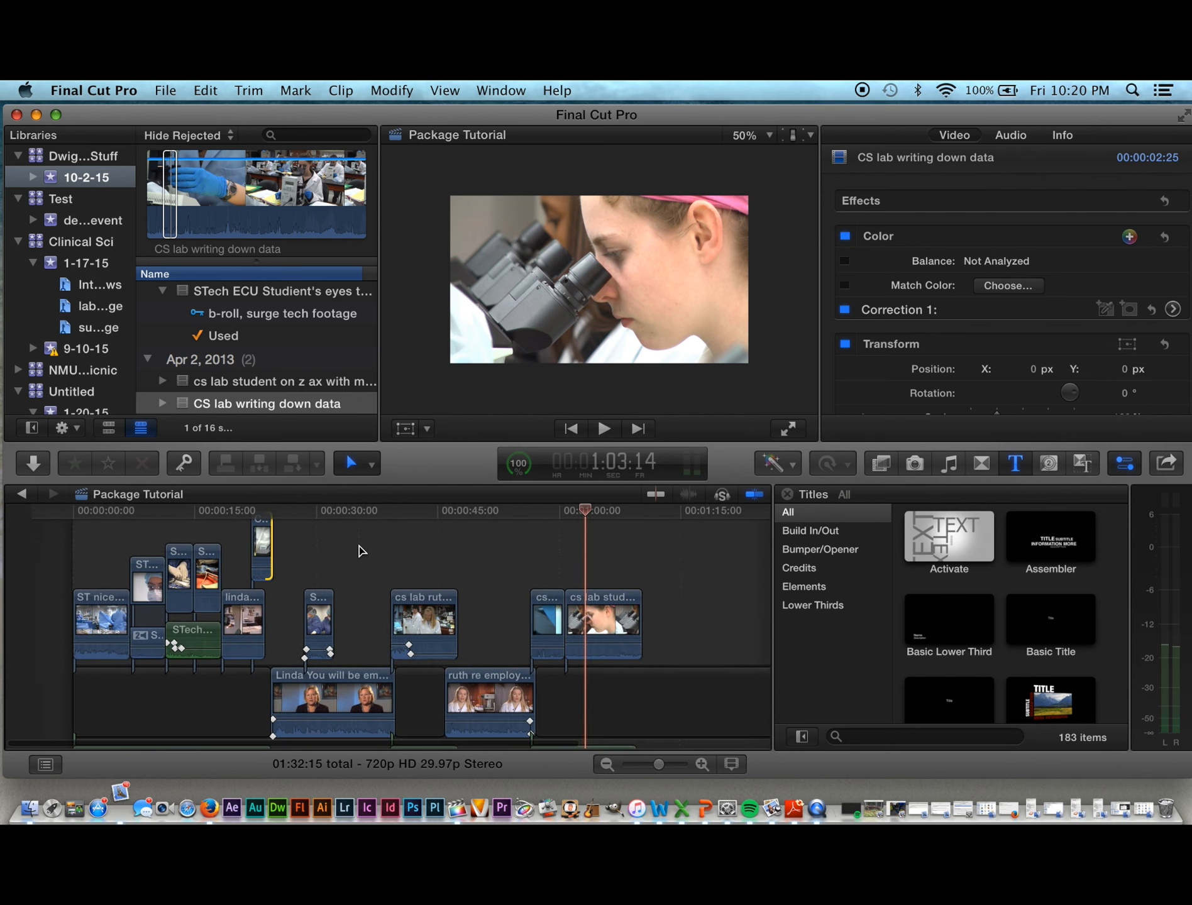
{"action": "left_click_drag", "start_coordinate": [562, 512], "coordinate": [363, 602]}
{"action": "left_click_drag", "start_coordinate": [368, 511], "coordinate": [590, 527]}
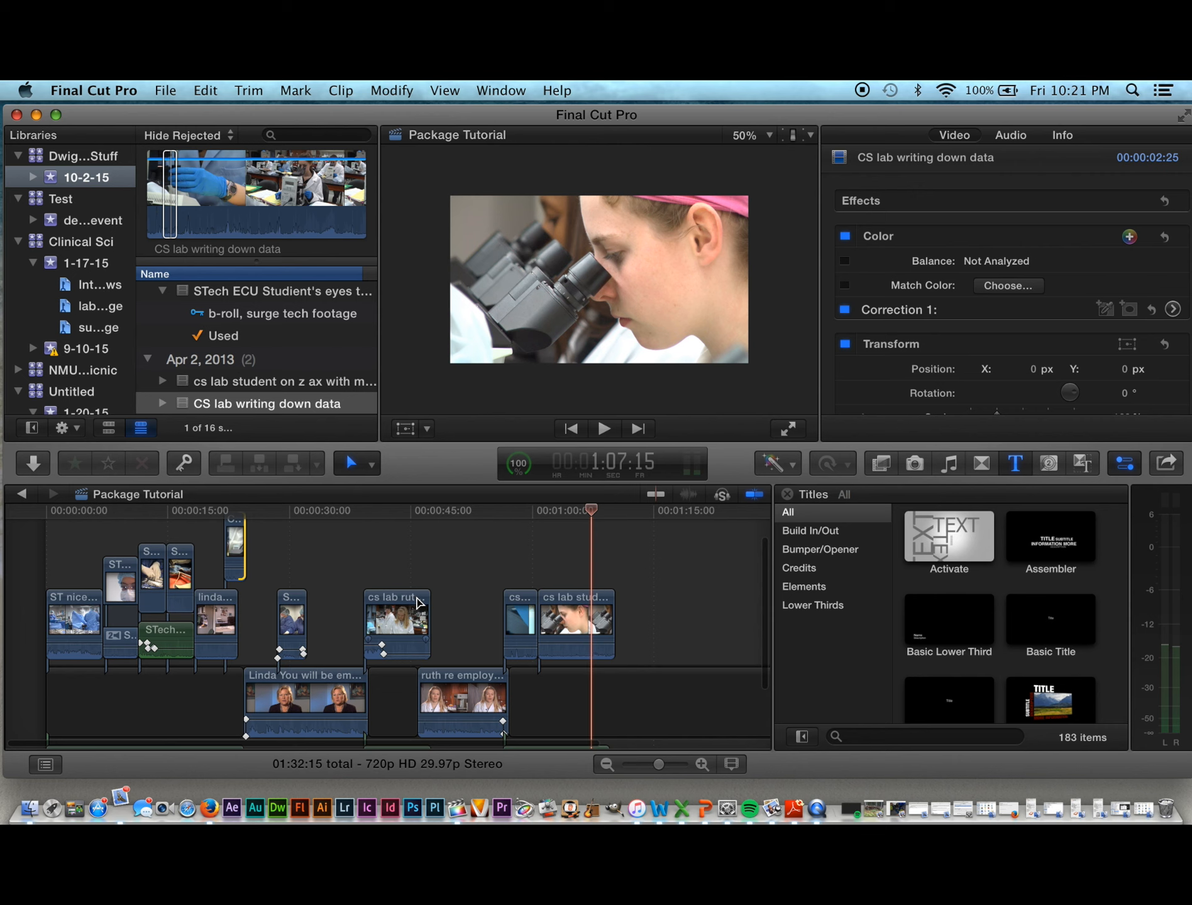
{"action": "scroll", "coordinate": [381, 731], "scroll_direction": "down", "scroll_amount": 3}
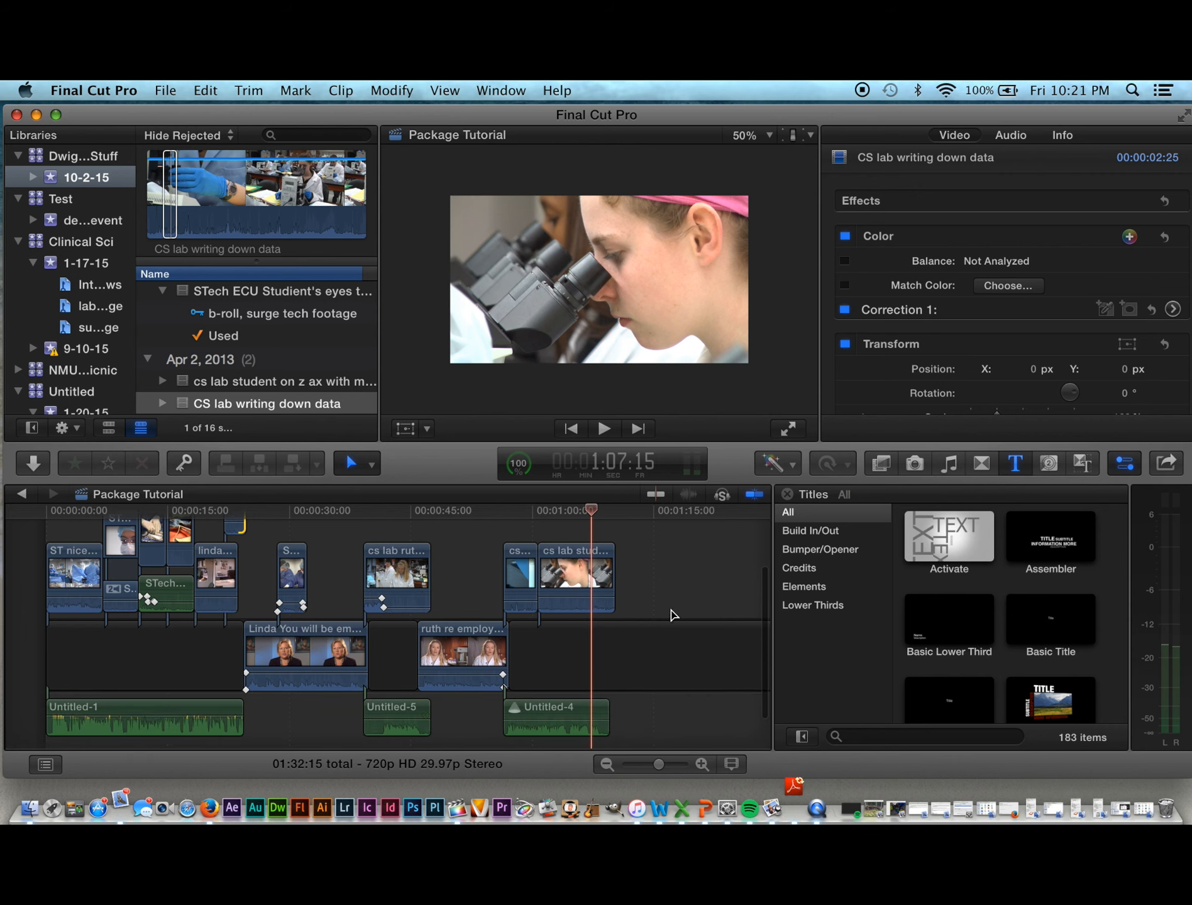
{"action": "scroll", "coordinate": [672, 615], "scroll_direction": "up", "scroll_amount": 4}
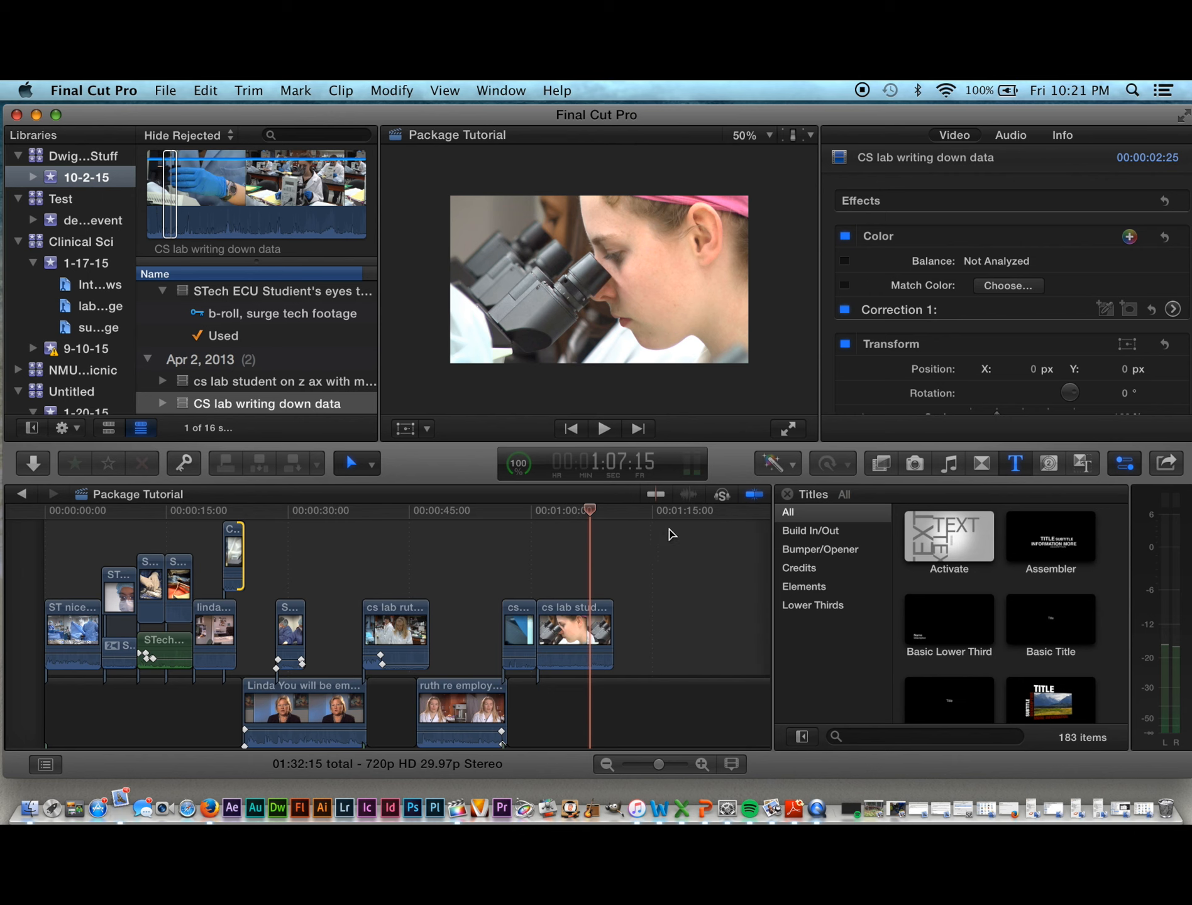
{"action": "scroll", "coordinate": [625, 593], "scroll_direction": "down", "scroll_amount": 2}
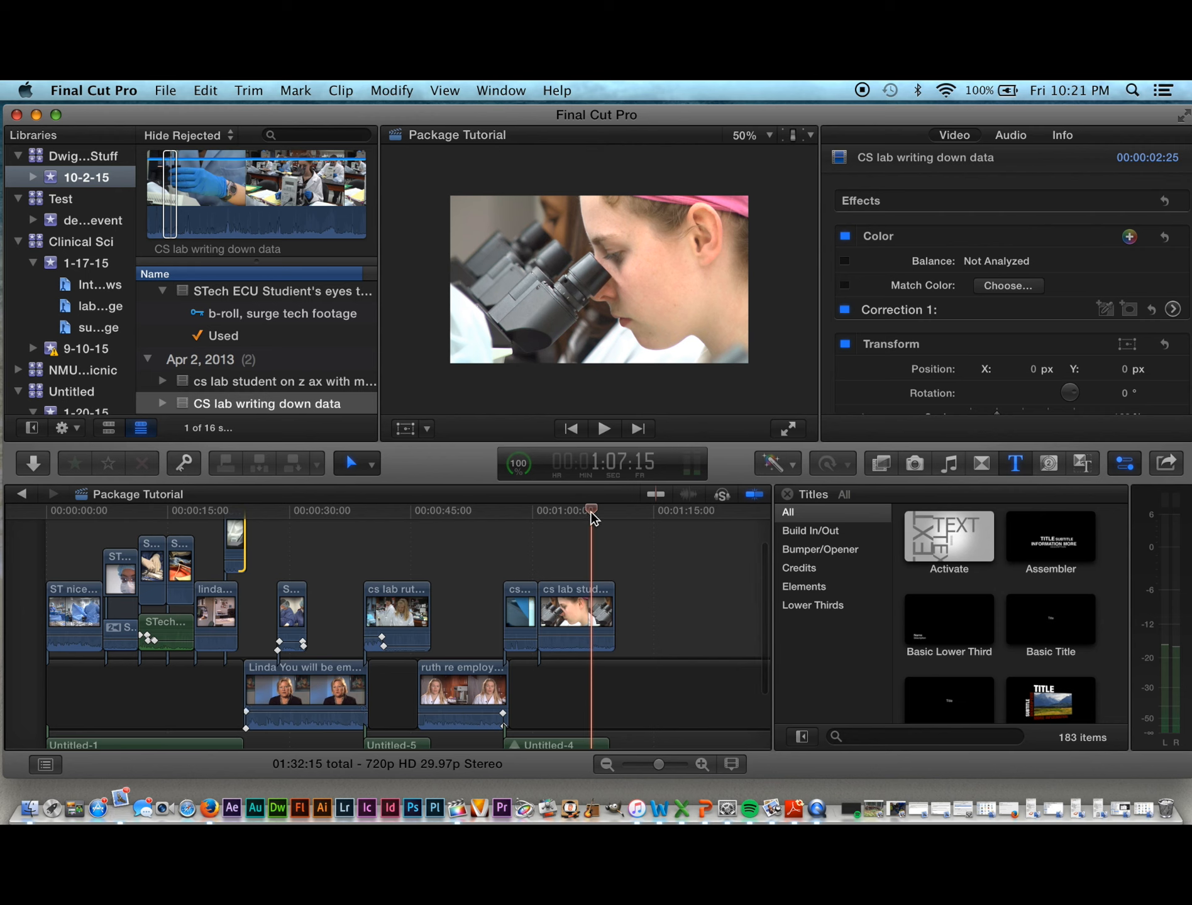
{"action": "left_click", "coordinate": [99, 534]}
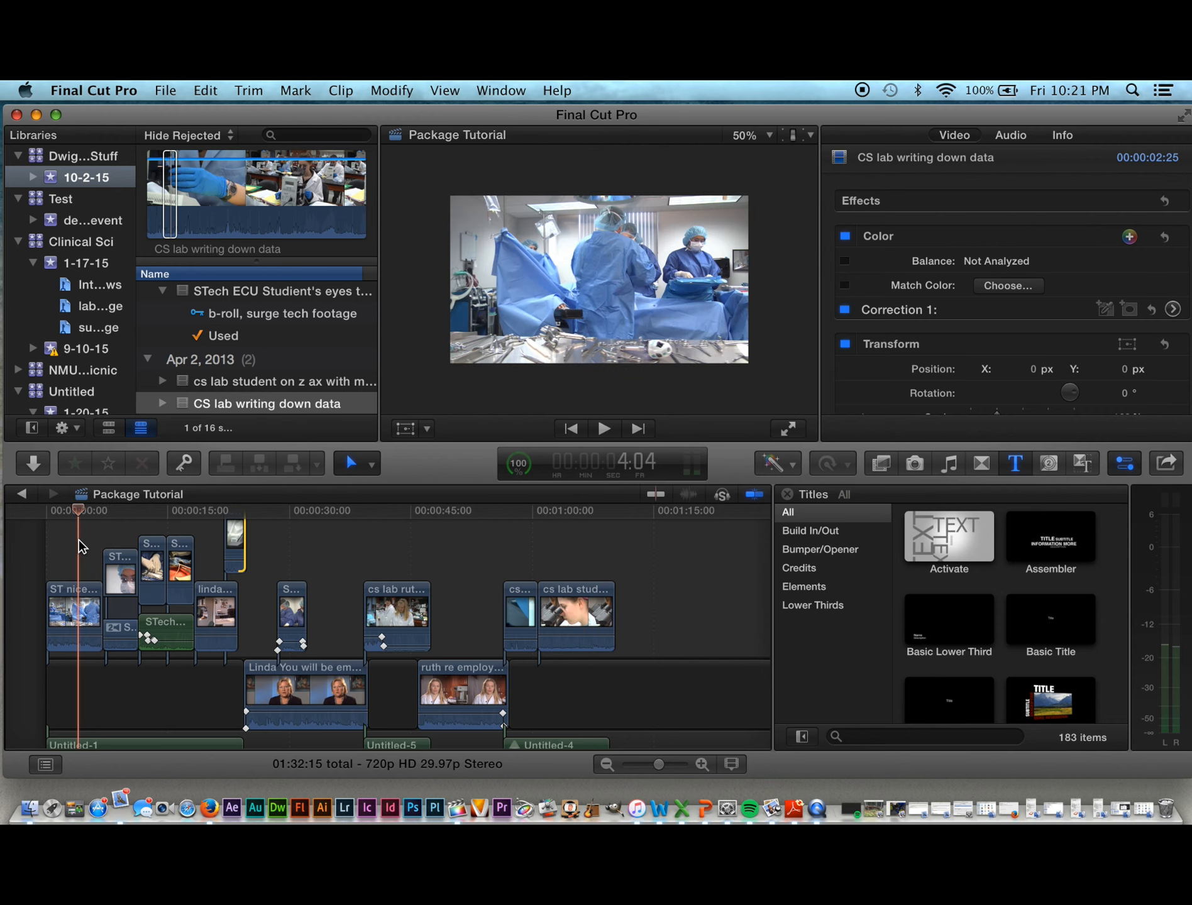
{"action": "left_click_drag", "start_coordinate": [78, 540], "coordinate": [321, 544]}
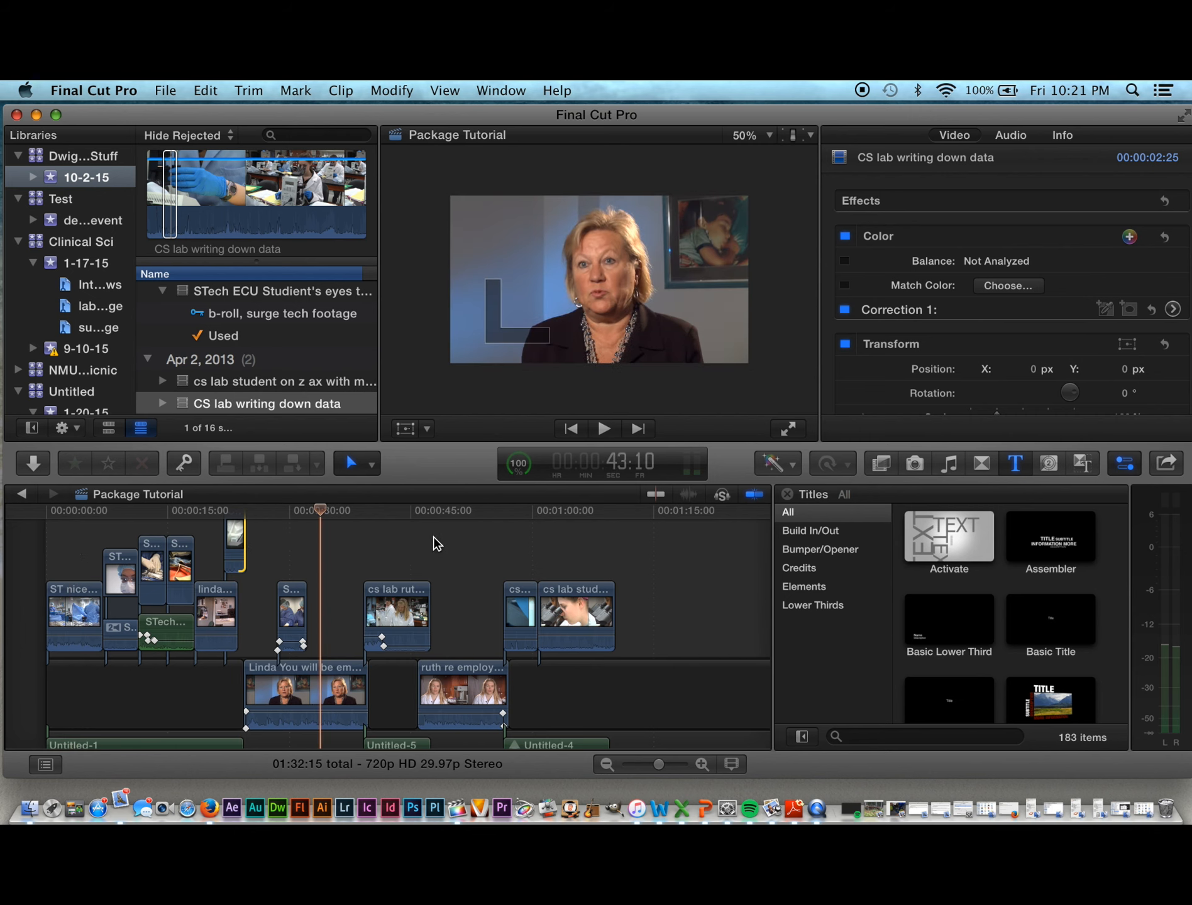
{"action": "left_click", "coordinate": [495, 536]}
{"action": "left_click", "coordinate": [521, 542]}
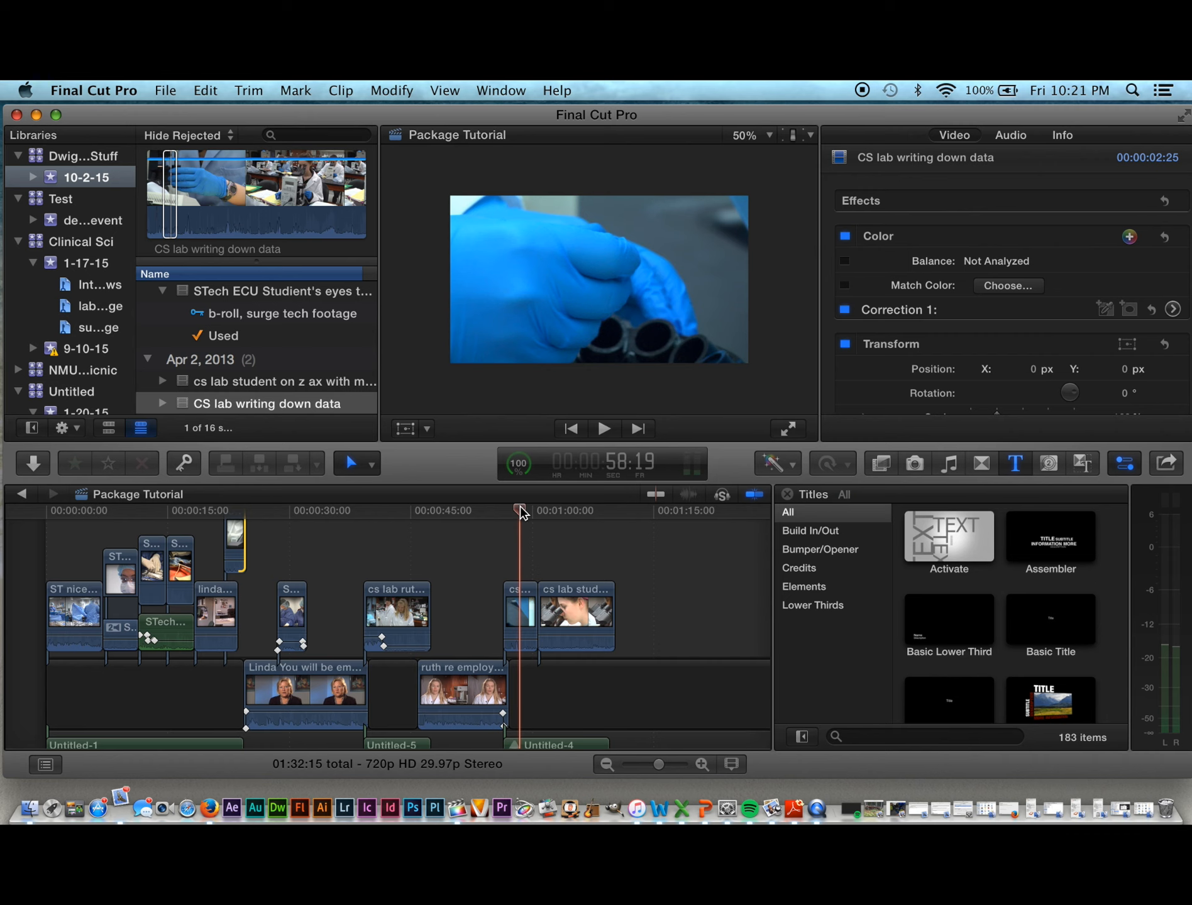
Step: Reopen the Titles browser and connect two Basic Lower Third titles at the playhead
{"action": "left_click", "coordinate": [1017, 465]}
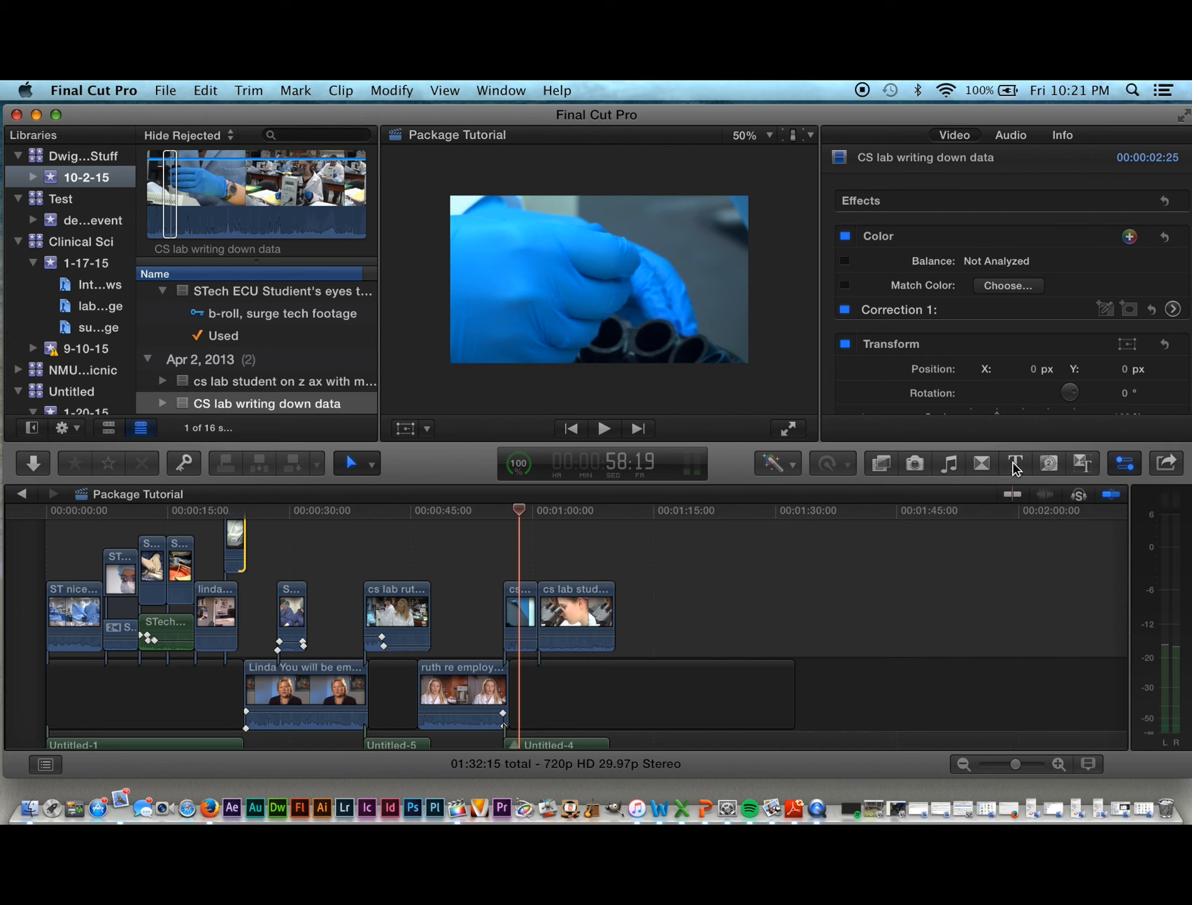
{"action": "scroll", "coordinate": [976, 352], "scroll_direction": "down", "scroll_amount": 1}
{"action": "left_click", "coordinate": [1016, 463]}
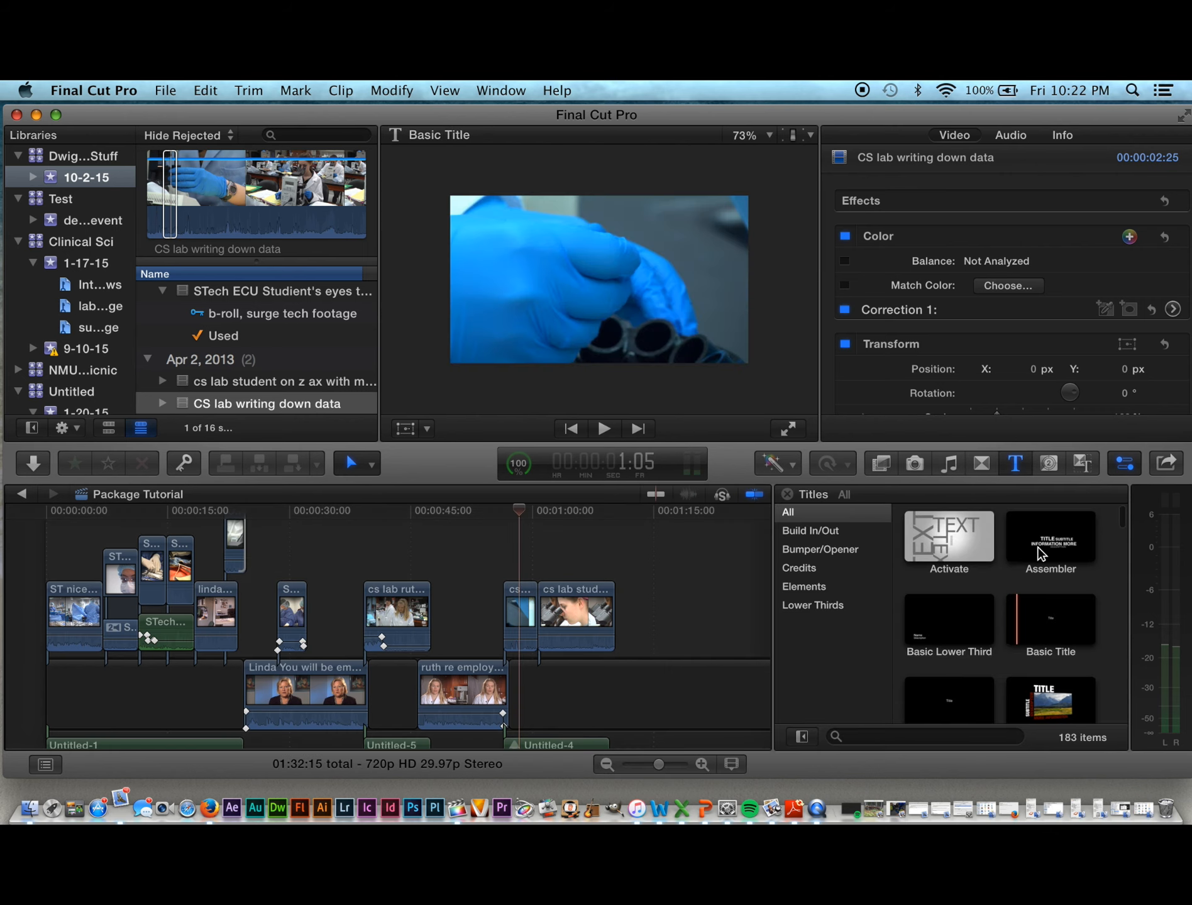
{"action": "scroll", "coordinate": [1030, 711], "scroll_direction": "down", "scroll_amount": 2}
{"action": "scroll", "coordinate": [1015, 694], "scroll_direction": "up", "scroll_amount": 2}
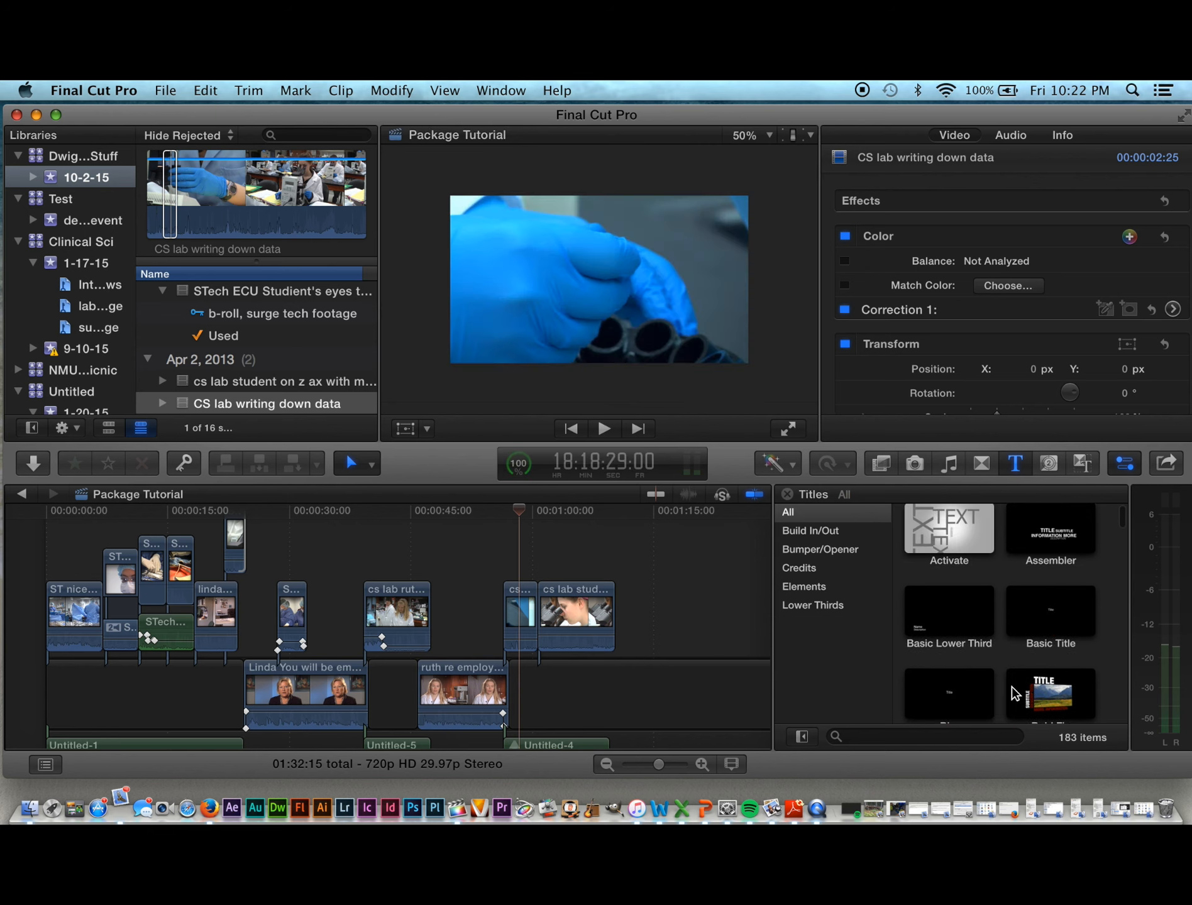
{"action": "left_click", "coordinate": [931, 637]}
{"action": "key", "text": "q"}
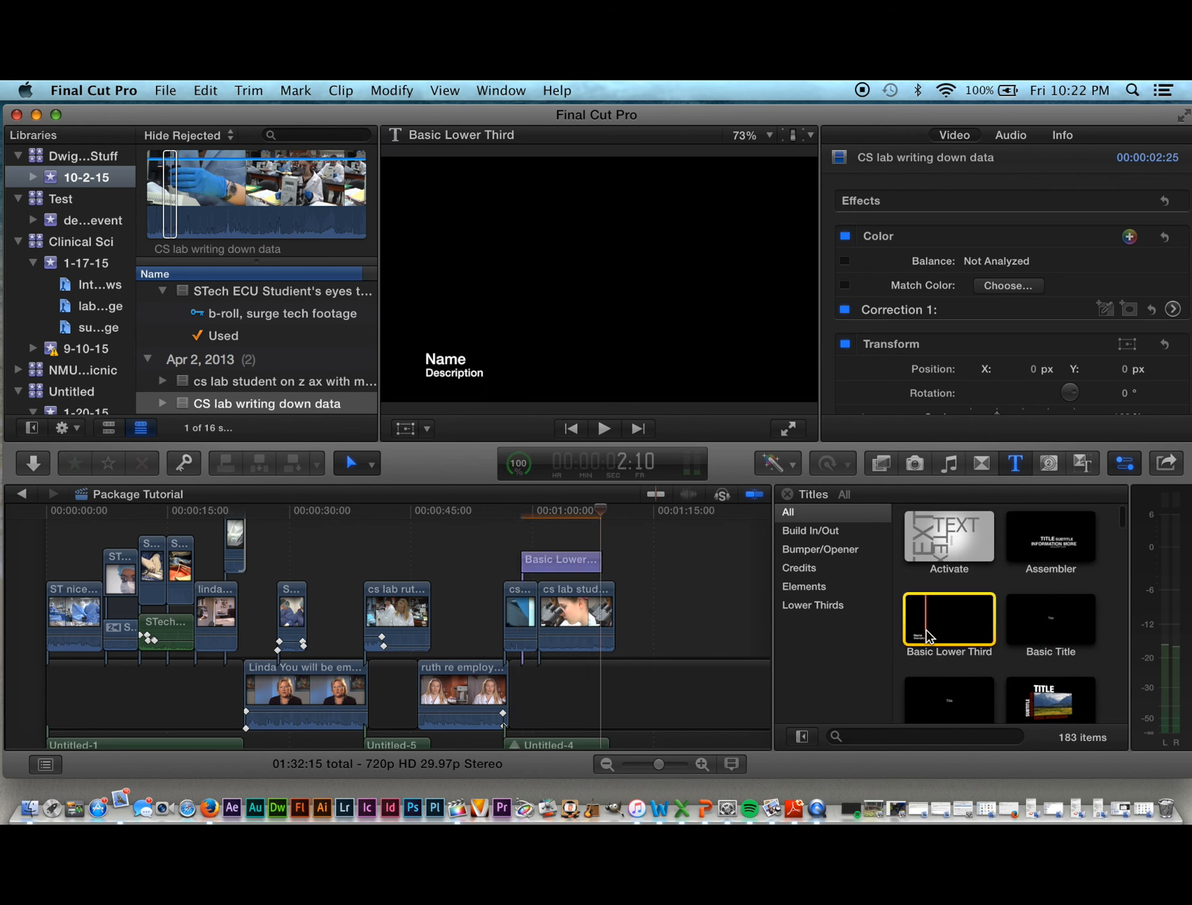
{"action": "key", "text": "q"}
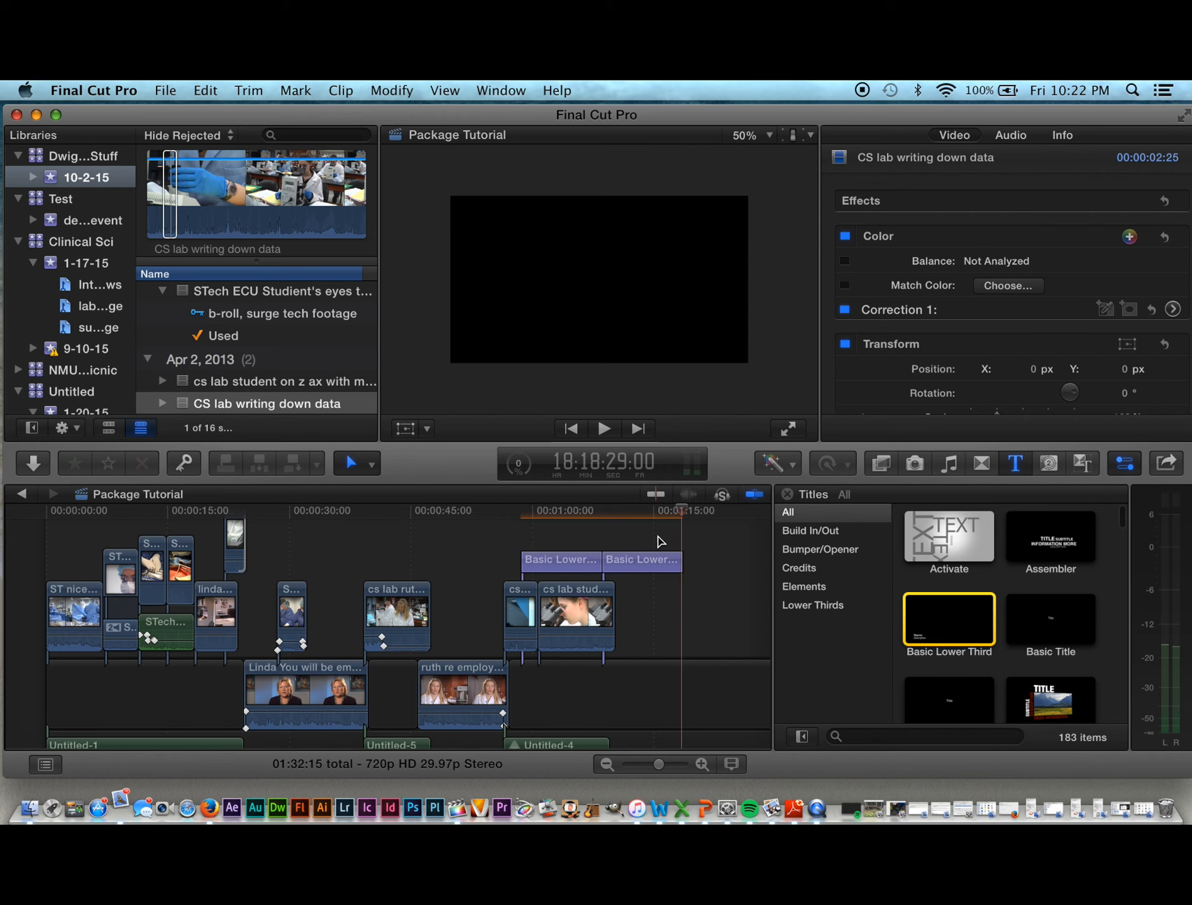
Step: With the standard Select tool active, delete the extra second lower-third title
{"action": "left_click", "coordinate": [648, 559]}
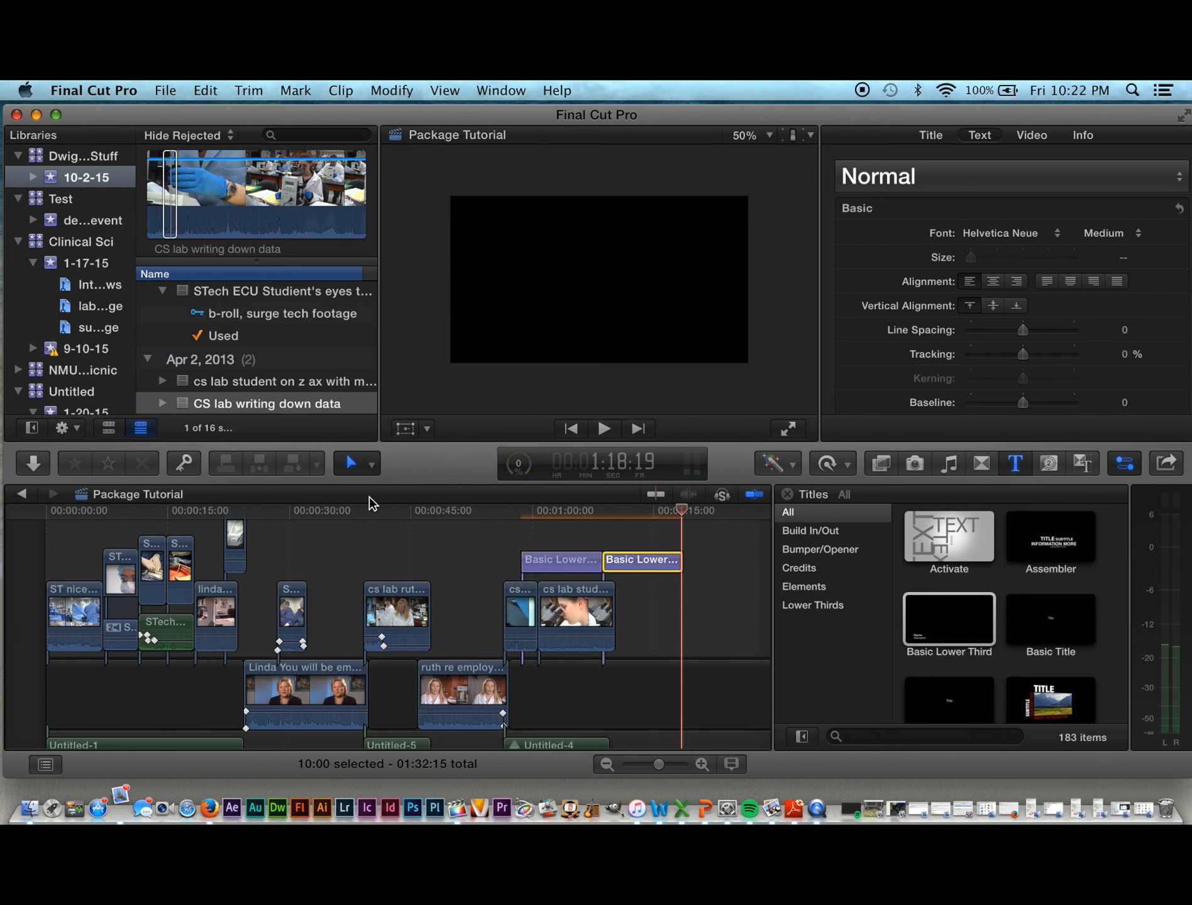
{"action": "left_click", "coordinate": [371, 466]}
{"action": "left_click", "coordinate": [369, 492]}
{"action": "key", "text": "Delete"}
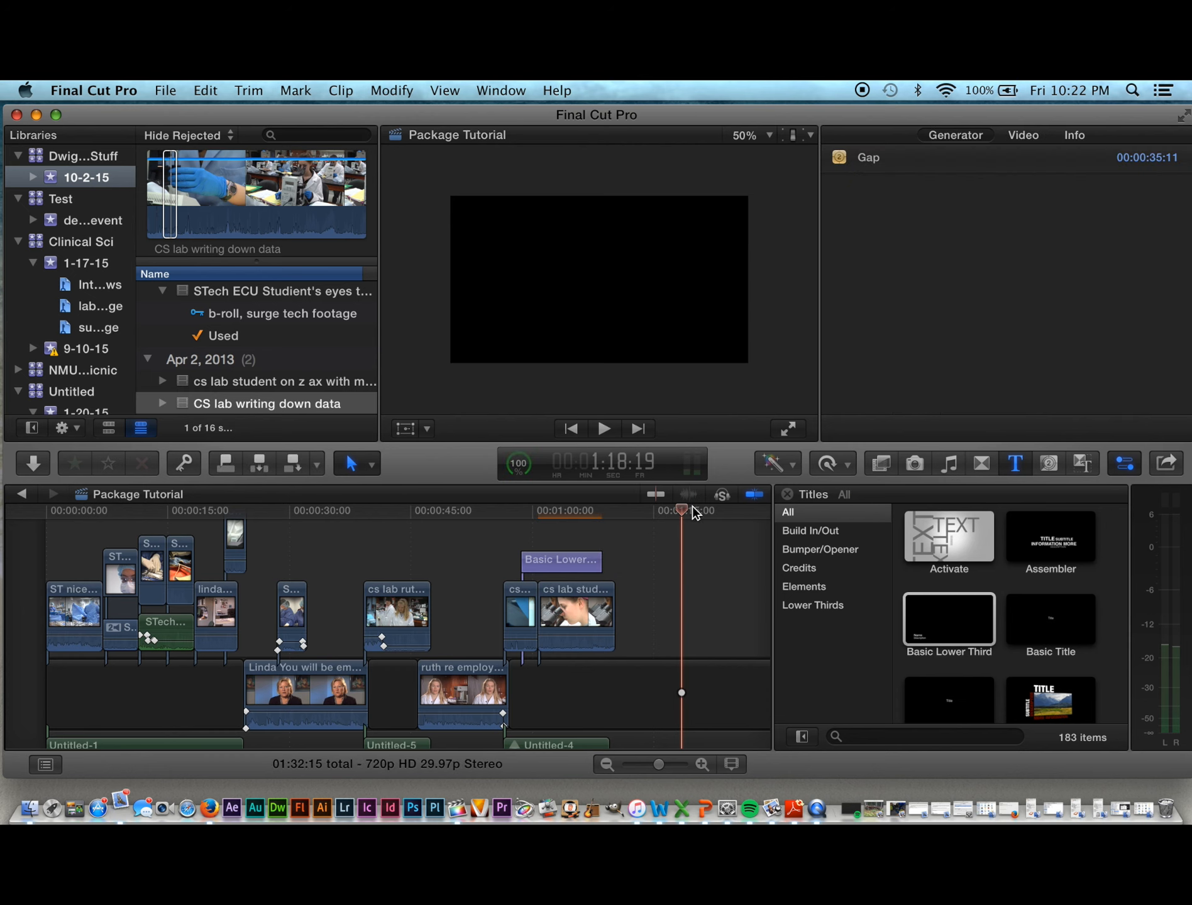
Step: Move the Basic Lower Third about 11 seconds earlier onto the interview clip
{"action": "left_click_drag", "start_coordinate": [679, 510], "coordinate": [567, 525]}
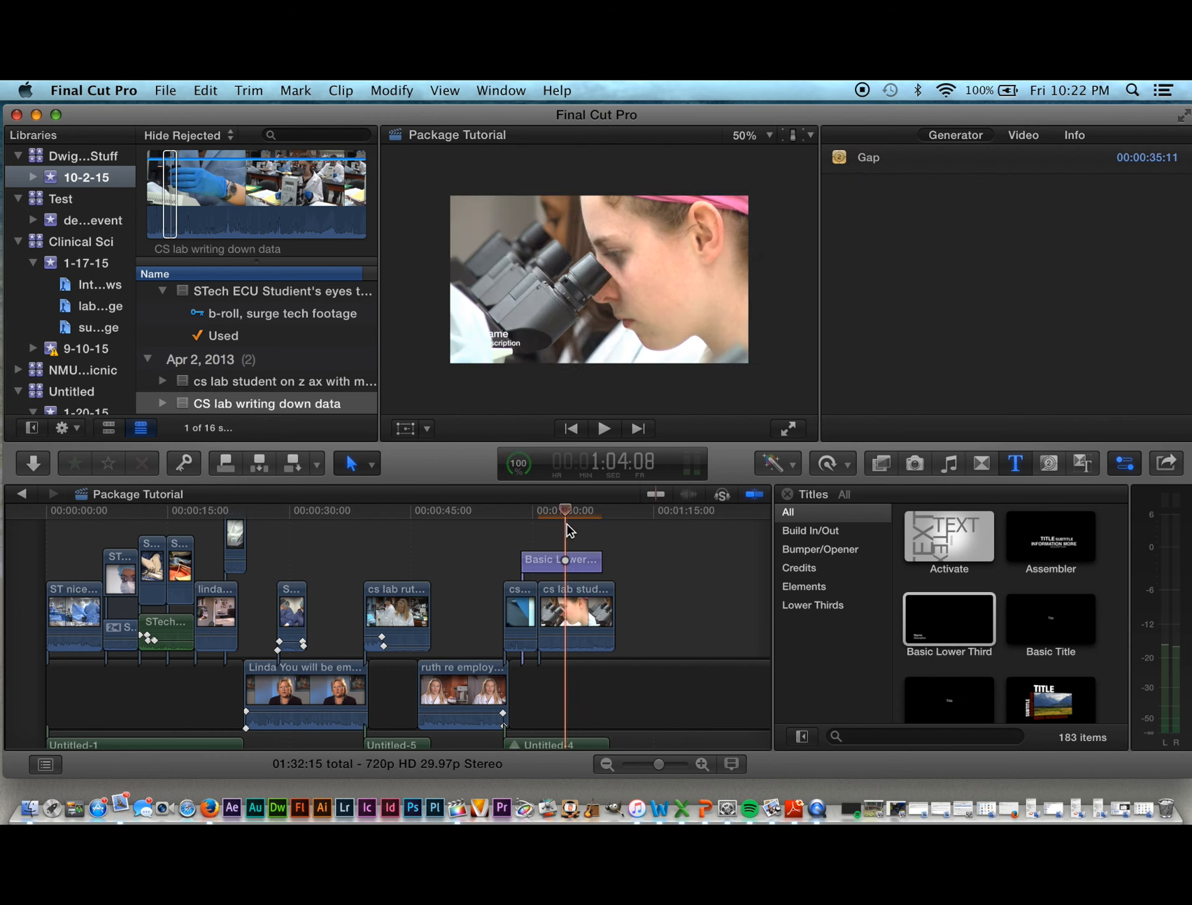
{"action": "left_click", "coordinate": [549, 569]}
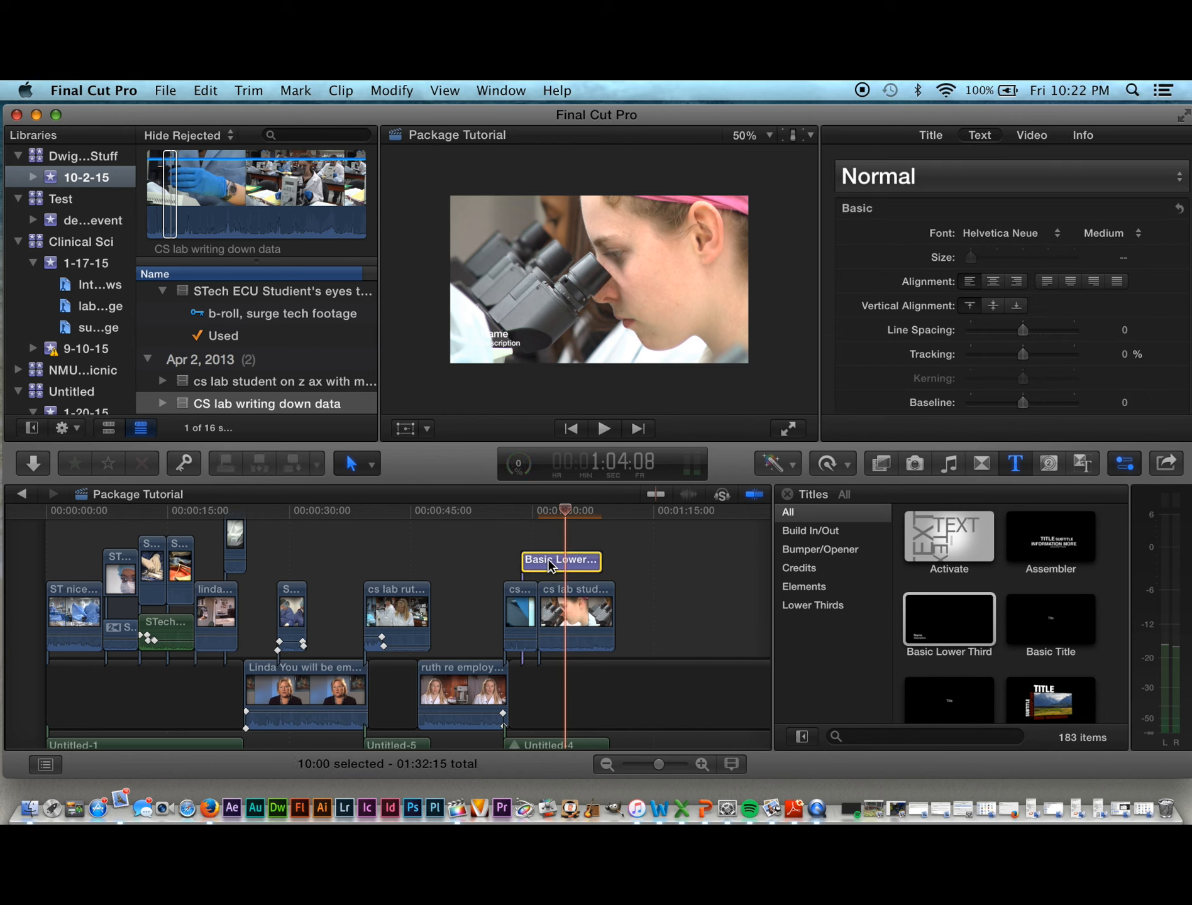
{"action": "left_click_drag", "start_coordinate": [549, 564], "coordinate": [456, 564]}
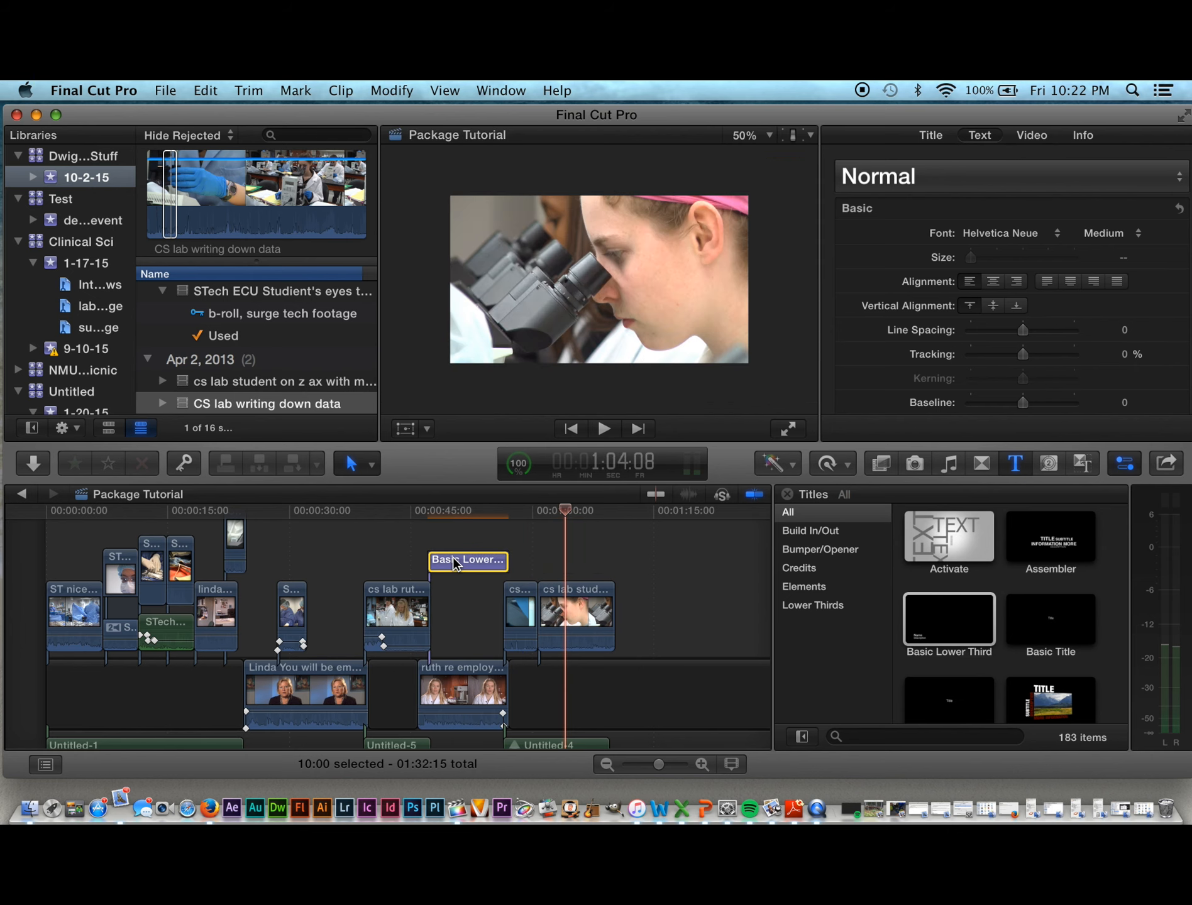
{"action": "left_click_drag", "start_coordinate": [567, 513], "coordinate": [448, 561]}
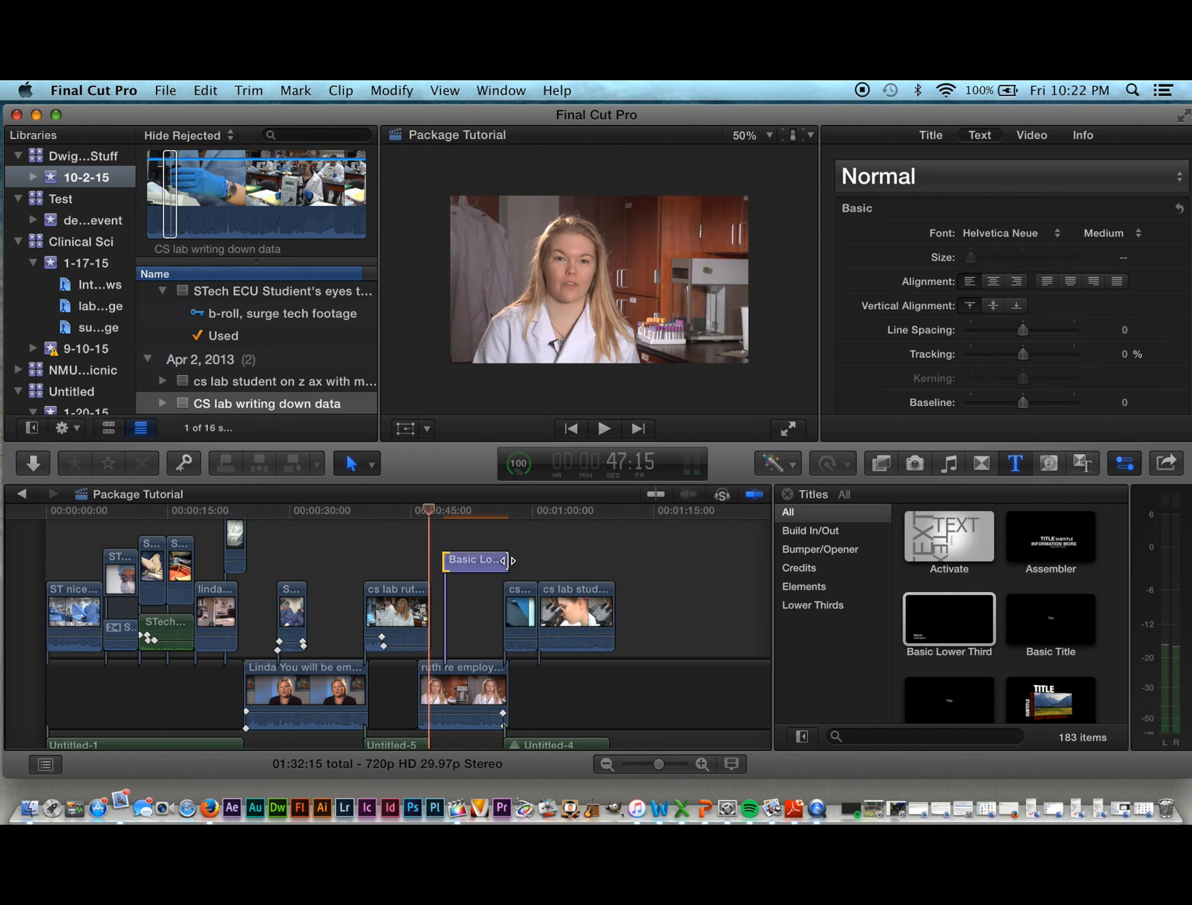
Step: Trim the title to about 5:29 and slide it over the interview near 48 seconds
{"action": "left_click_drag", "start_coordinate": [508, 560], "coordinate": [502, 560]}
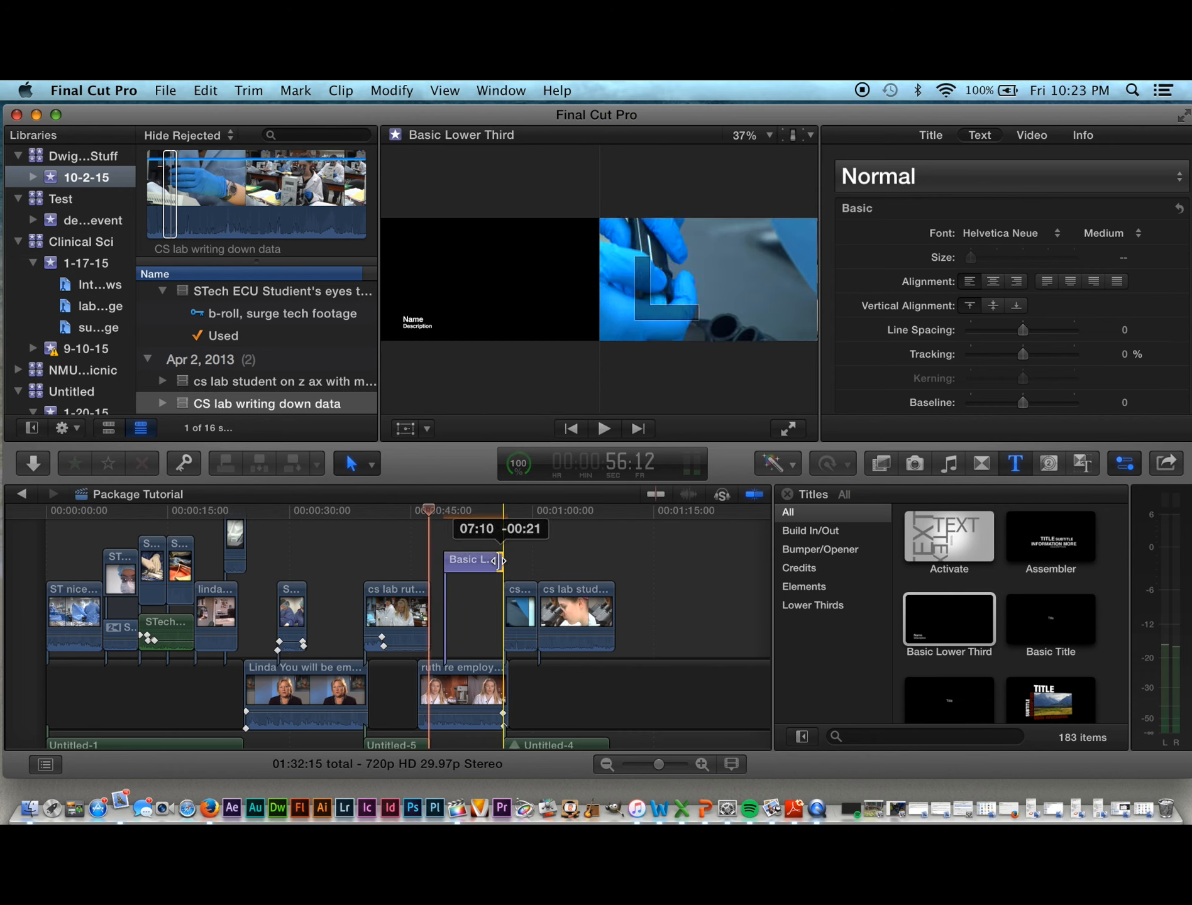
{"action": "left_click_drag", "start_coordinate": [494, 561], "coordinate": [494, 562]}
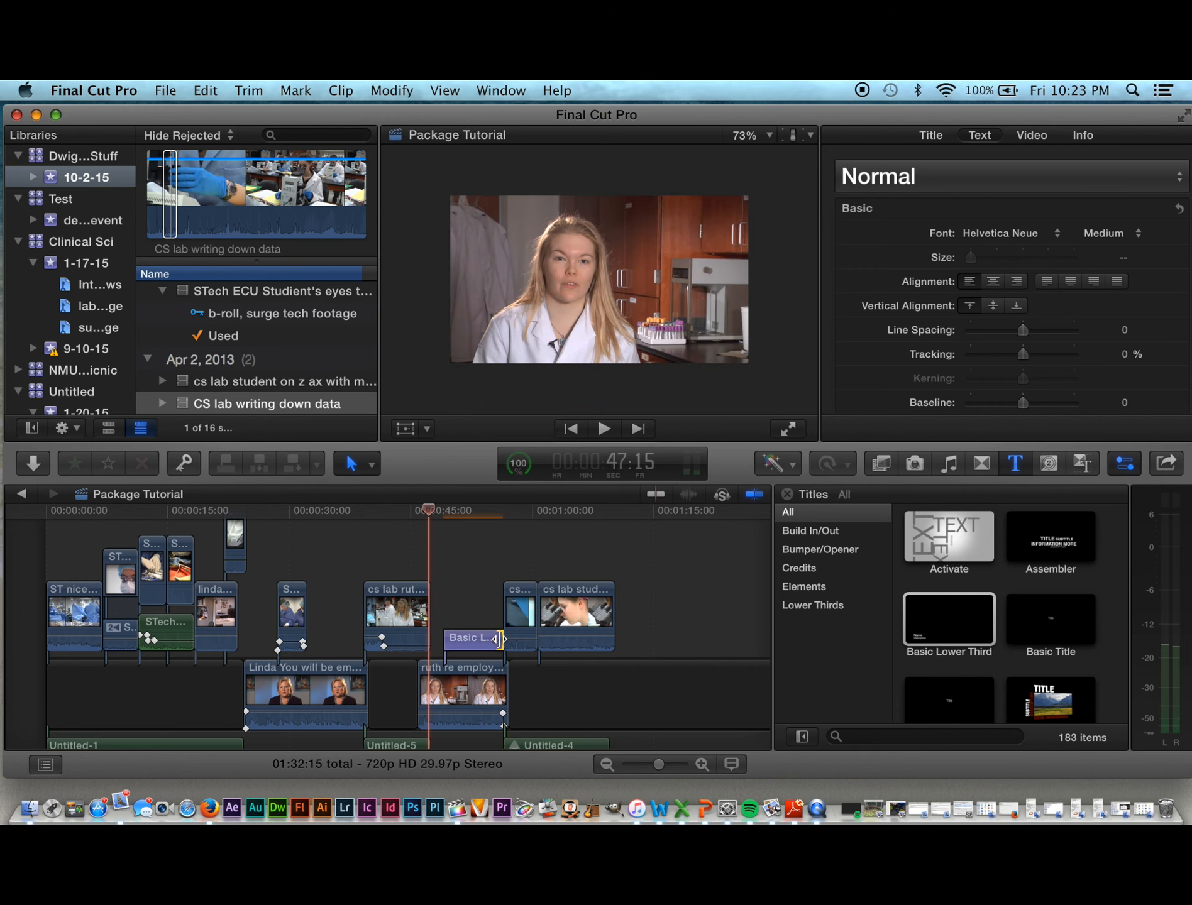
{"action": "left_click_drag", "start_coordinate": [498, 639], "coordinate": [463, 643]}
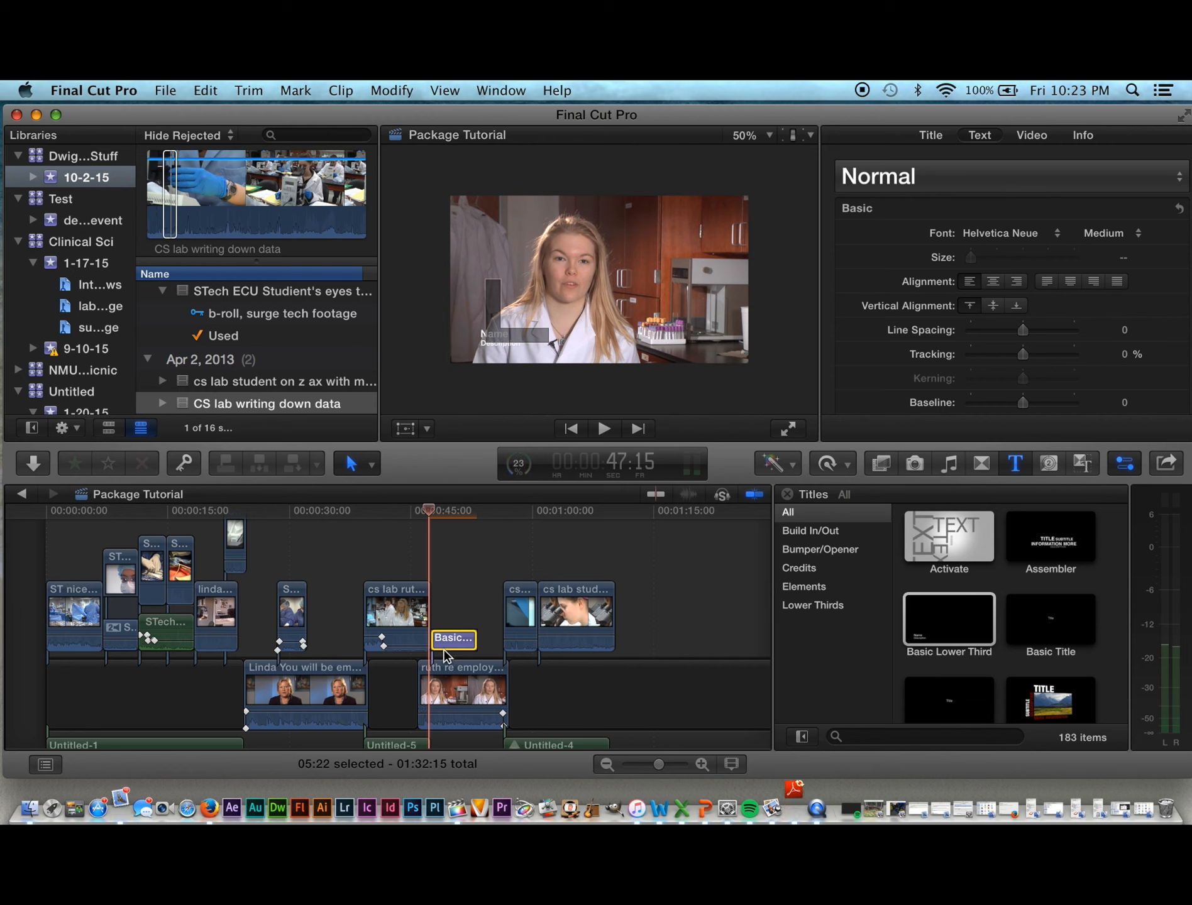
{"action": "key", "text": "super+equal"}
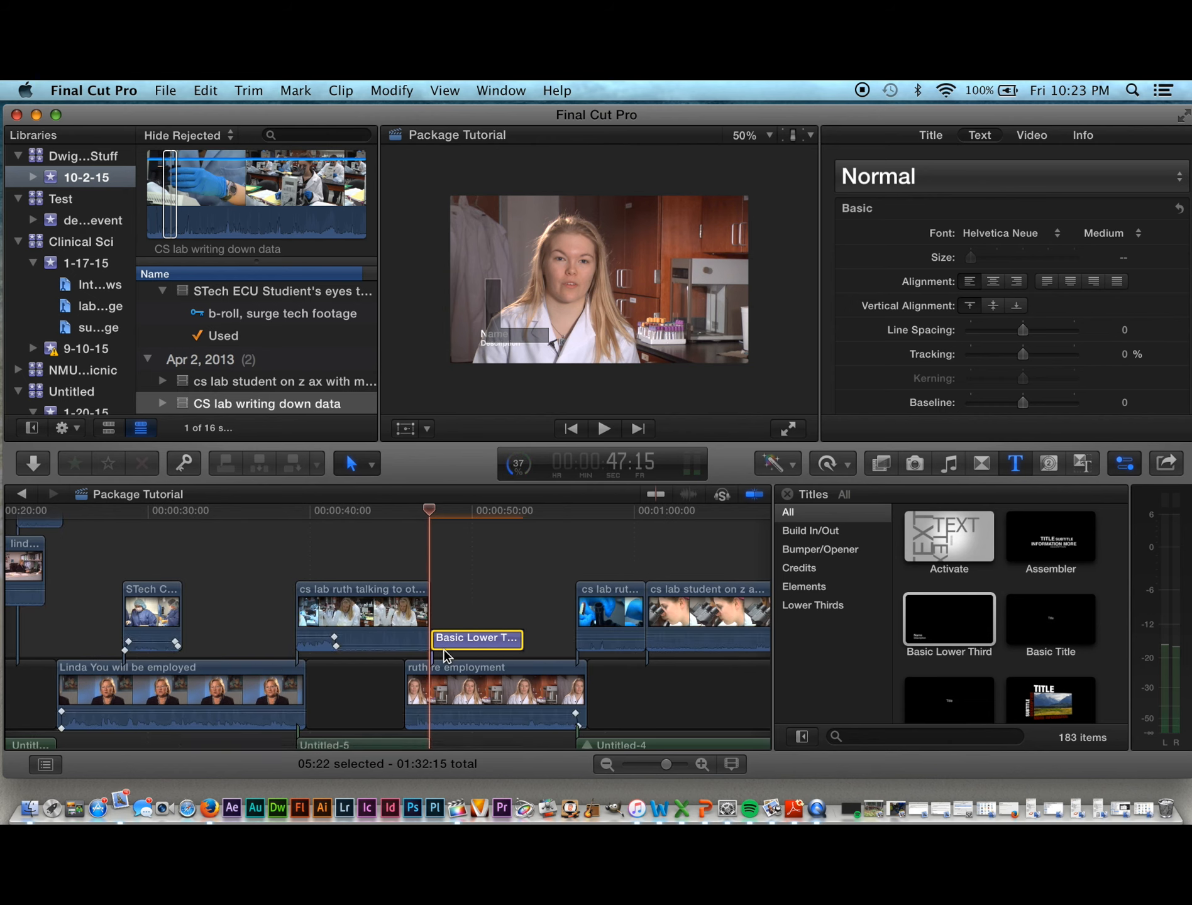
{"action": "left_click_drag", "start_coordinate": [452, 644], "coordinate": [467, 641]}
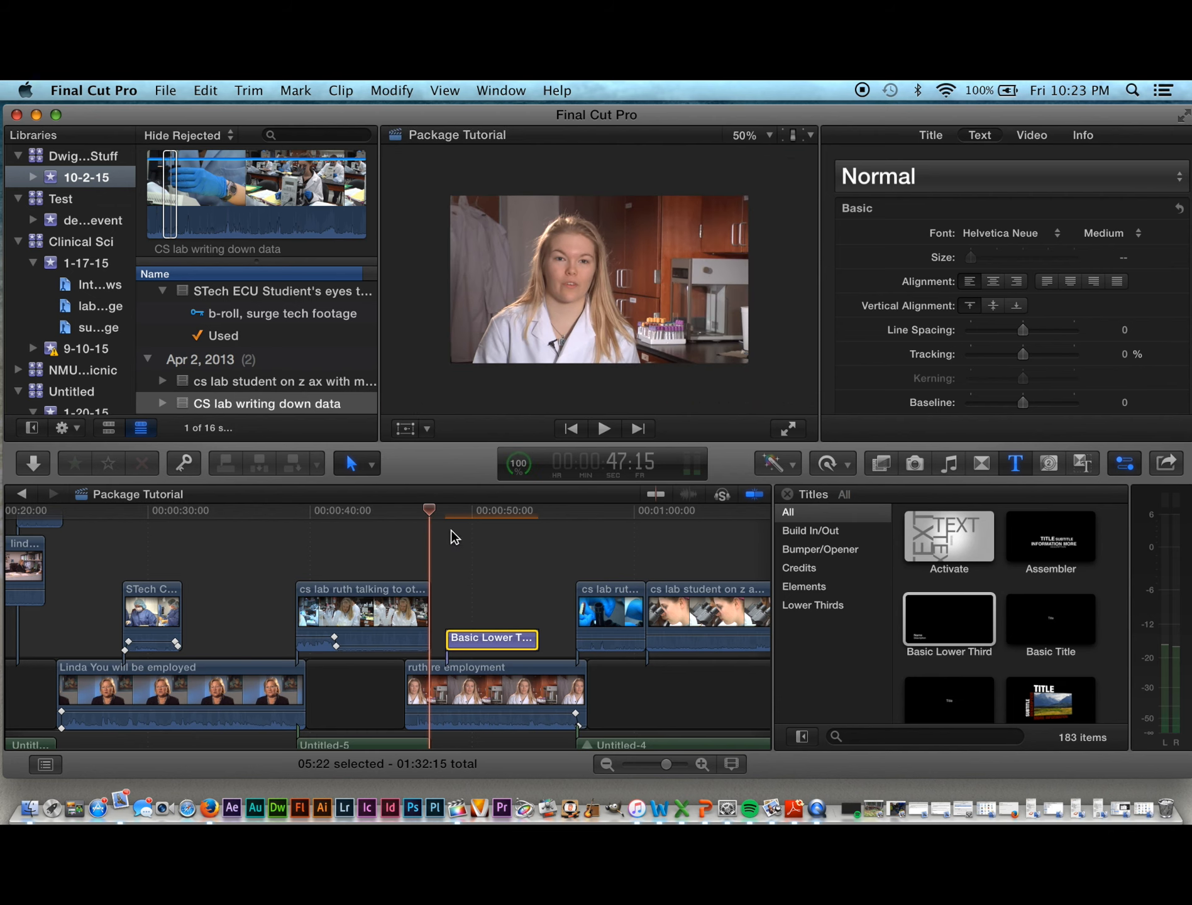
{"action": "mouse_move", "coordinate": [430, 511]}
{"action": "left_mouse_down"}
{"action": "mouse_move", "coordinate": [533, 512]}
{"action": "mouse_move", "coordinate": [455, 512]}
{"action": "mouse_move", "coordinate": [492, 522]}
{"action": "mouse_move", "coordinate": [443, 525]}
{"action": "left_mouse_up"}
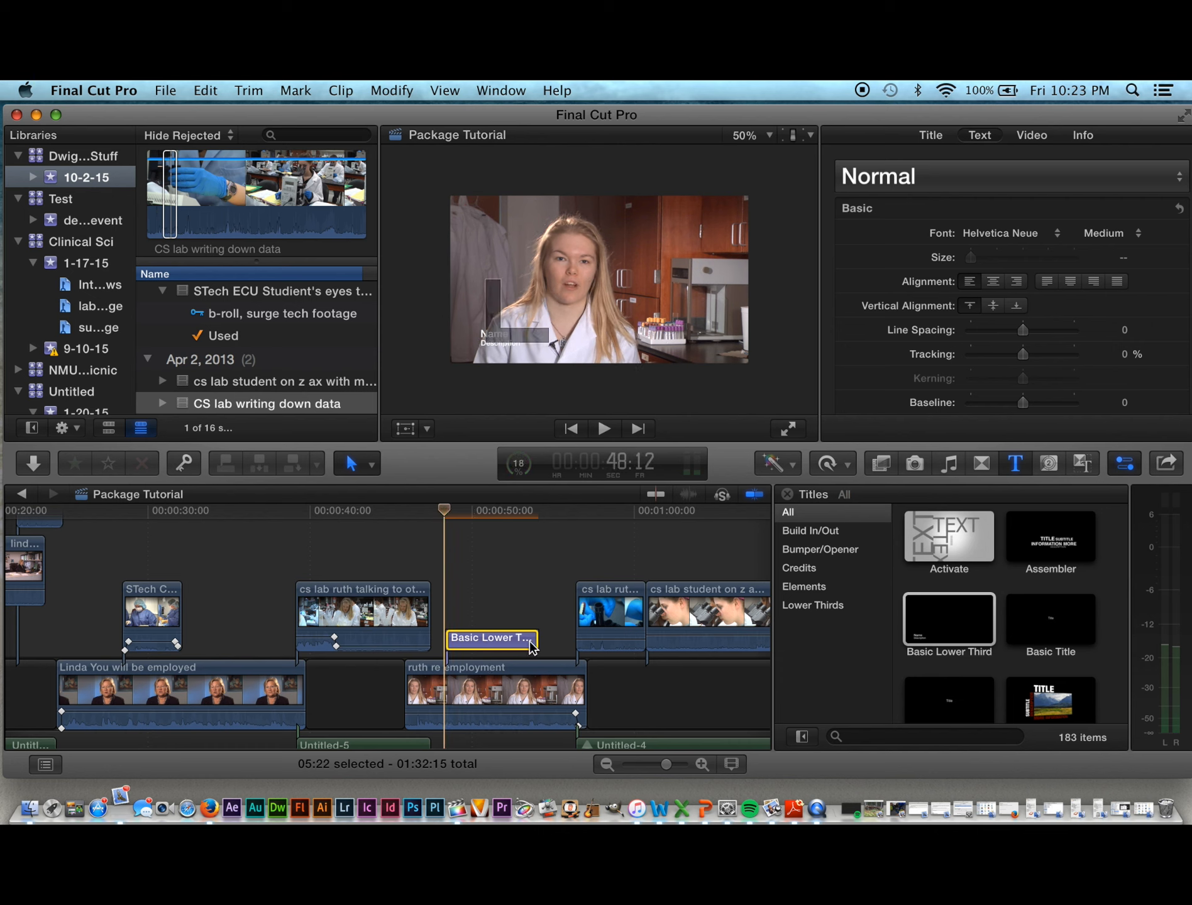
{"action": "left_click_drag", "start_coordinate": [538, 640], "coordinate": [543, 639]}
{"action": "left_click", "coordinate": [489, 640]}
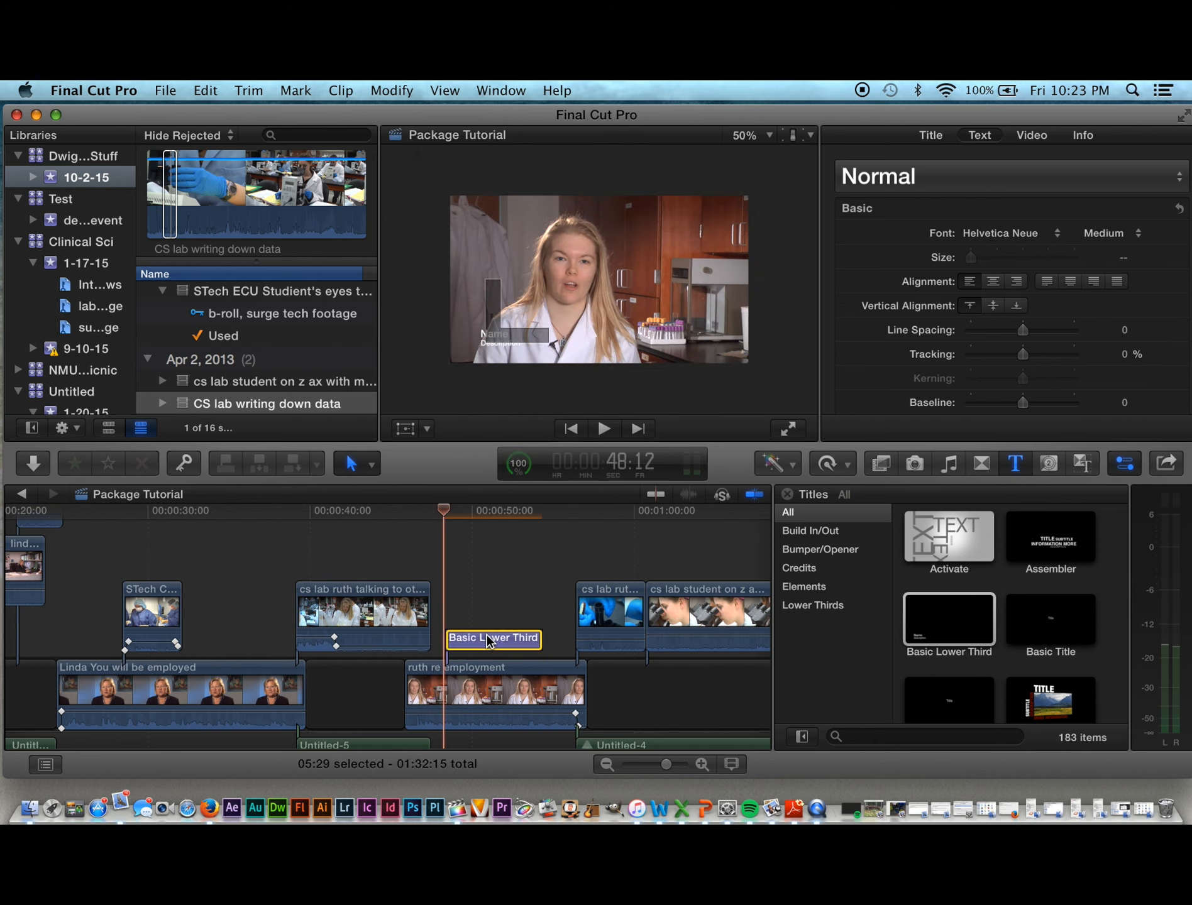
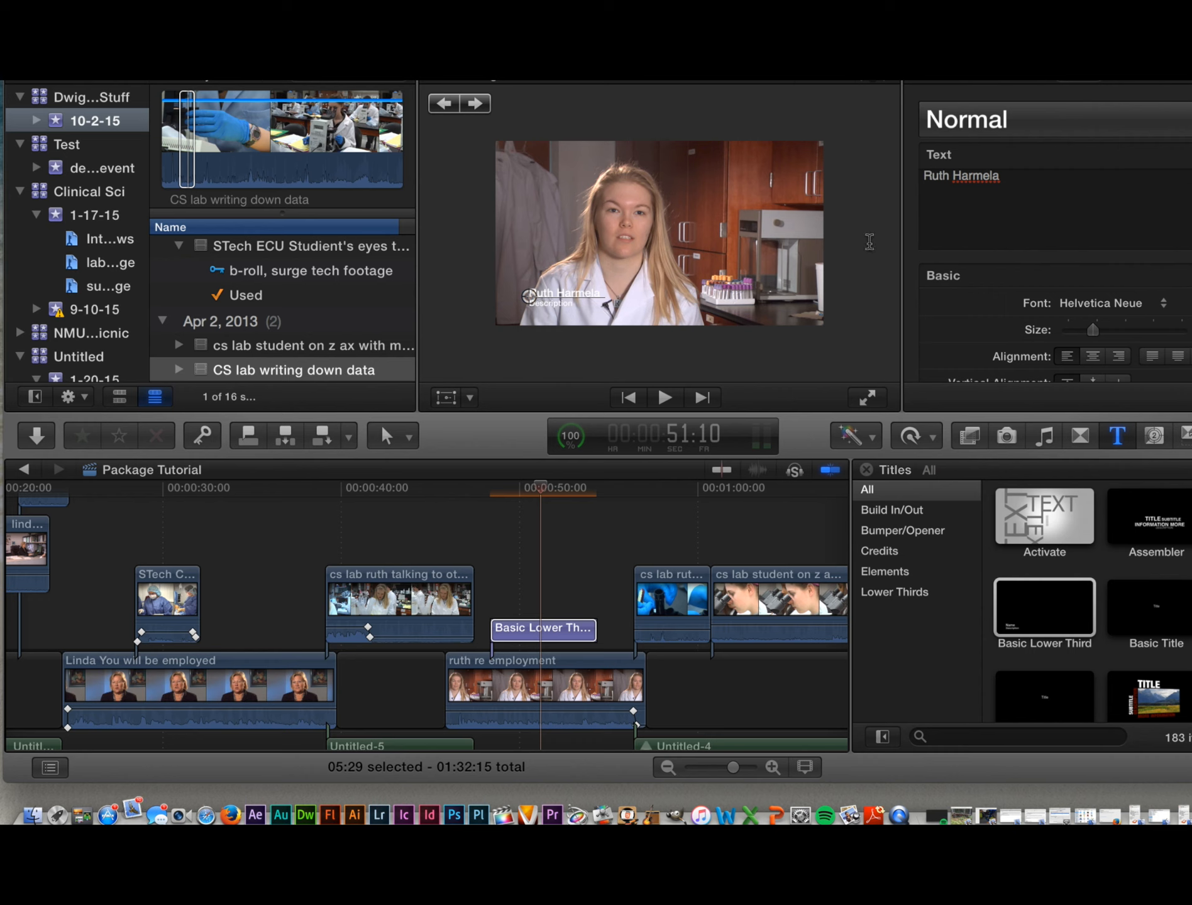
Step: Enter the interviewee's full name on the title's top name line
{"action": "right_click", "coordinate": [534, 306]}
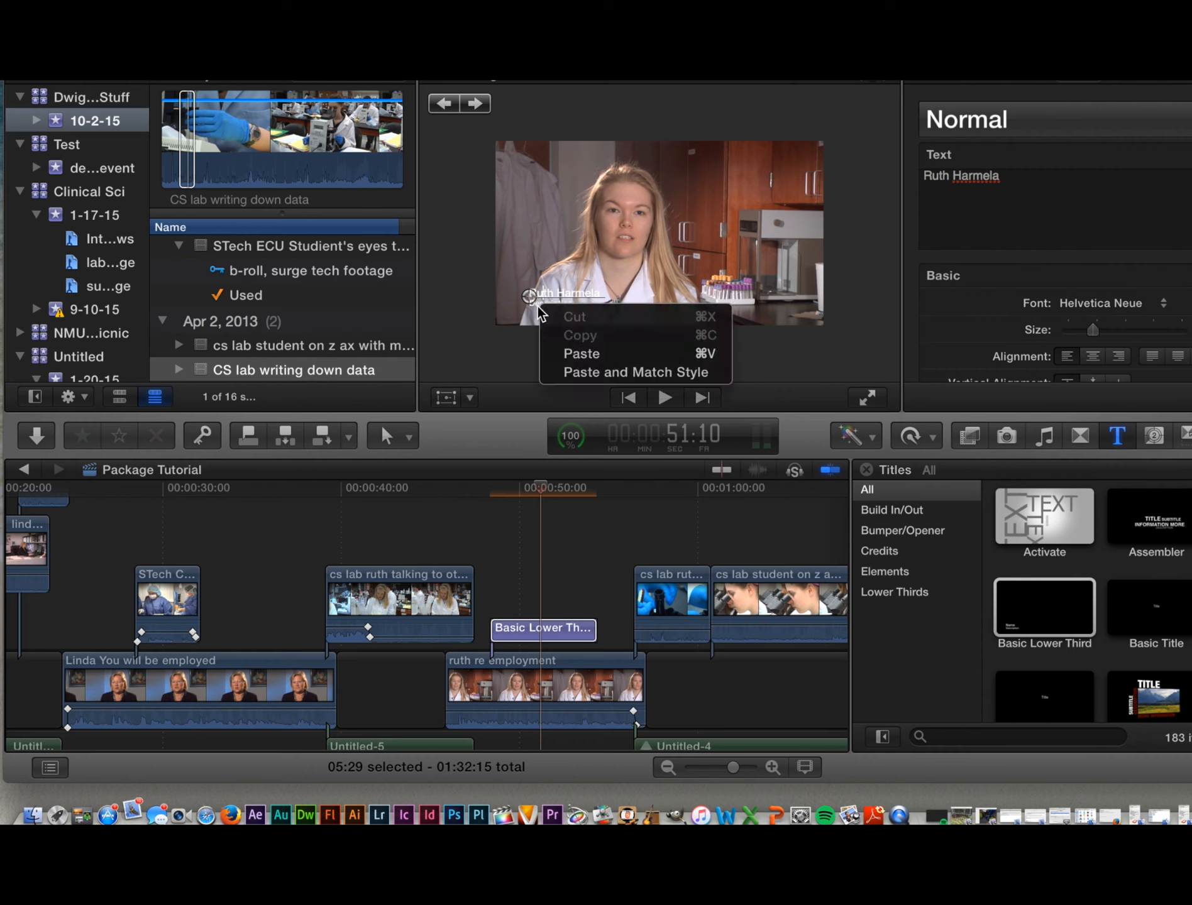
{"action": "left_click", "coordinate": [534, 307]}
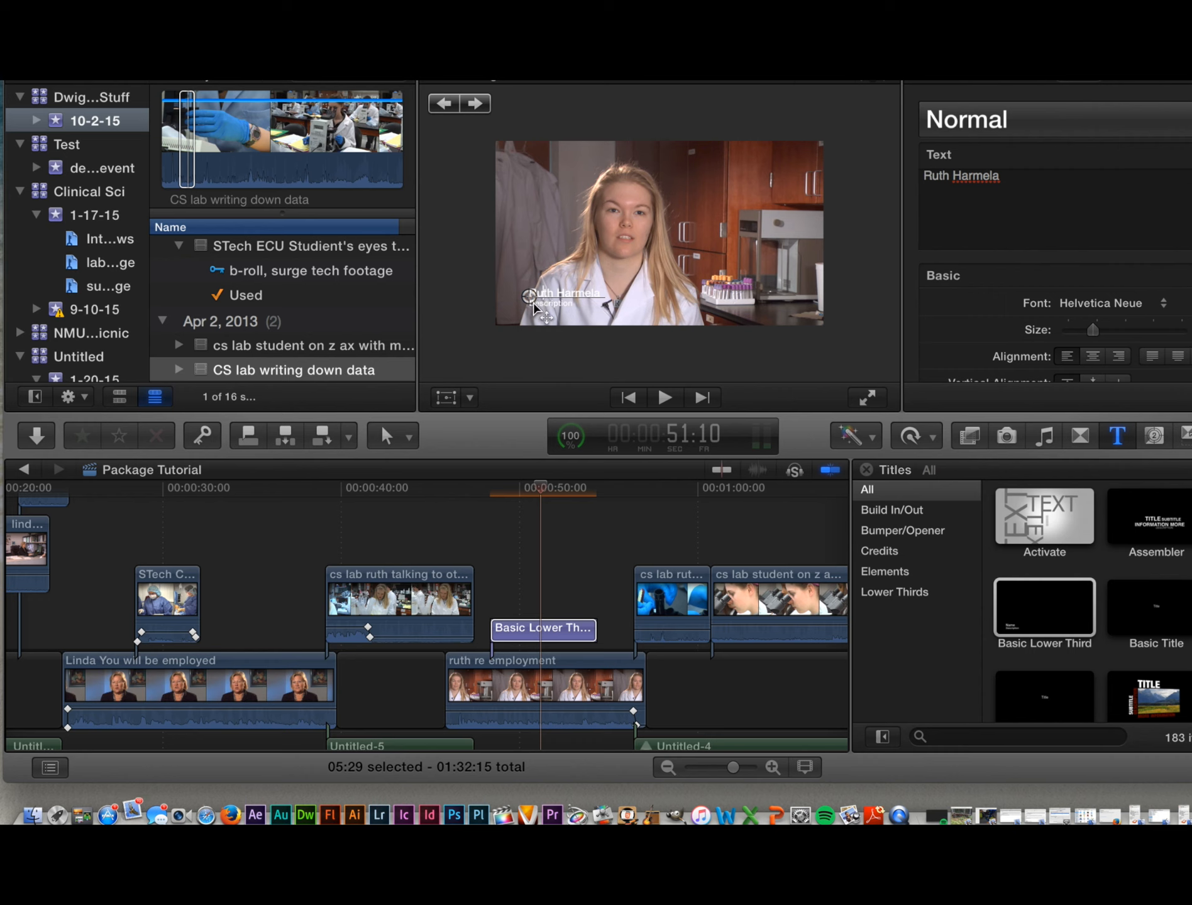
{"action": "double_click", "coordinate": [539, 308]}
Step: Replace the Description placeholder line with 'NMU Student'
{"action": "left_click", "coordinate": [547, 303]}
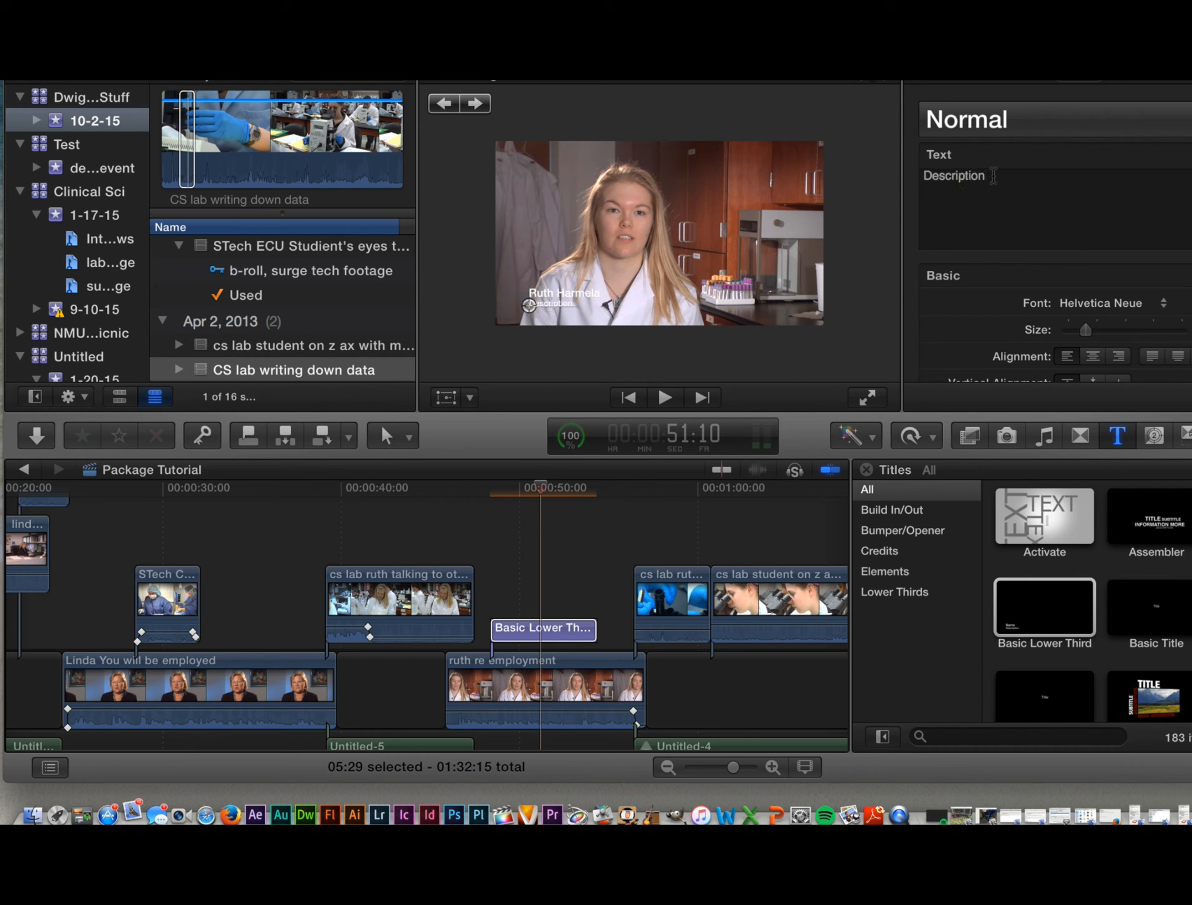
{"action": "left_click_drag", "start_coordinate": [994, 176], "coordinate": [919, 172]}
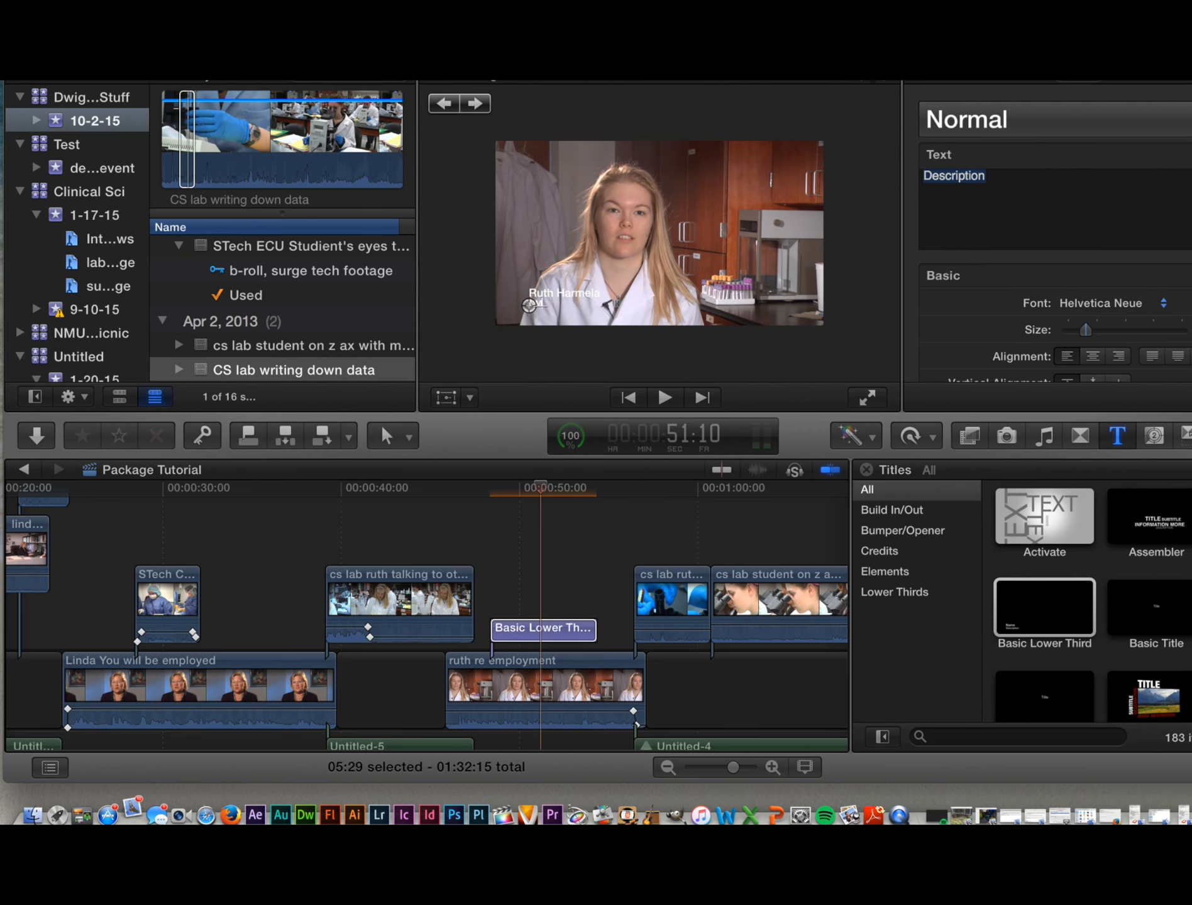
{"action": "type", "text": "NMU Student"}
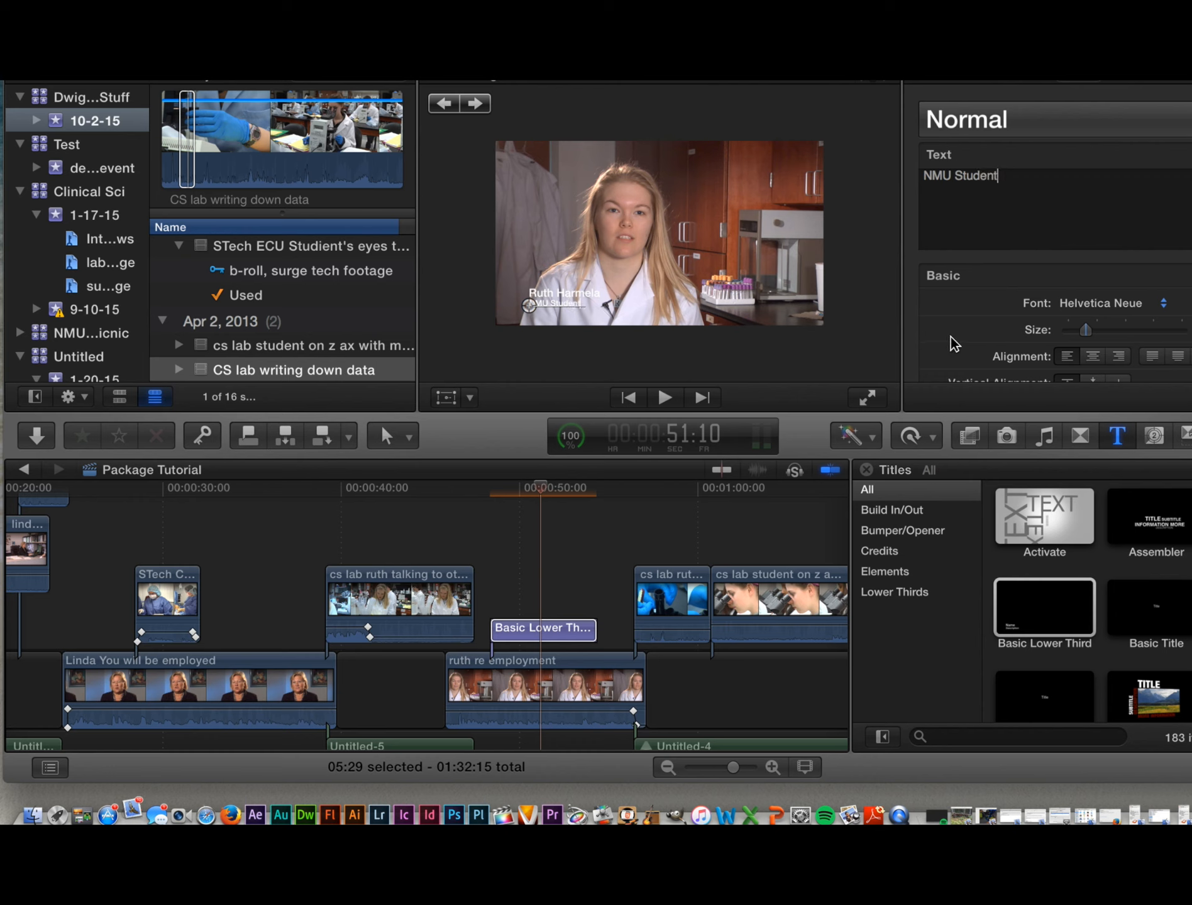
{"action": "scroll", "coordinate": [949, 340], "scroll_direction": "down", "scroll_amount": 3}
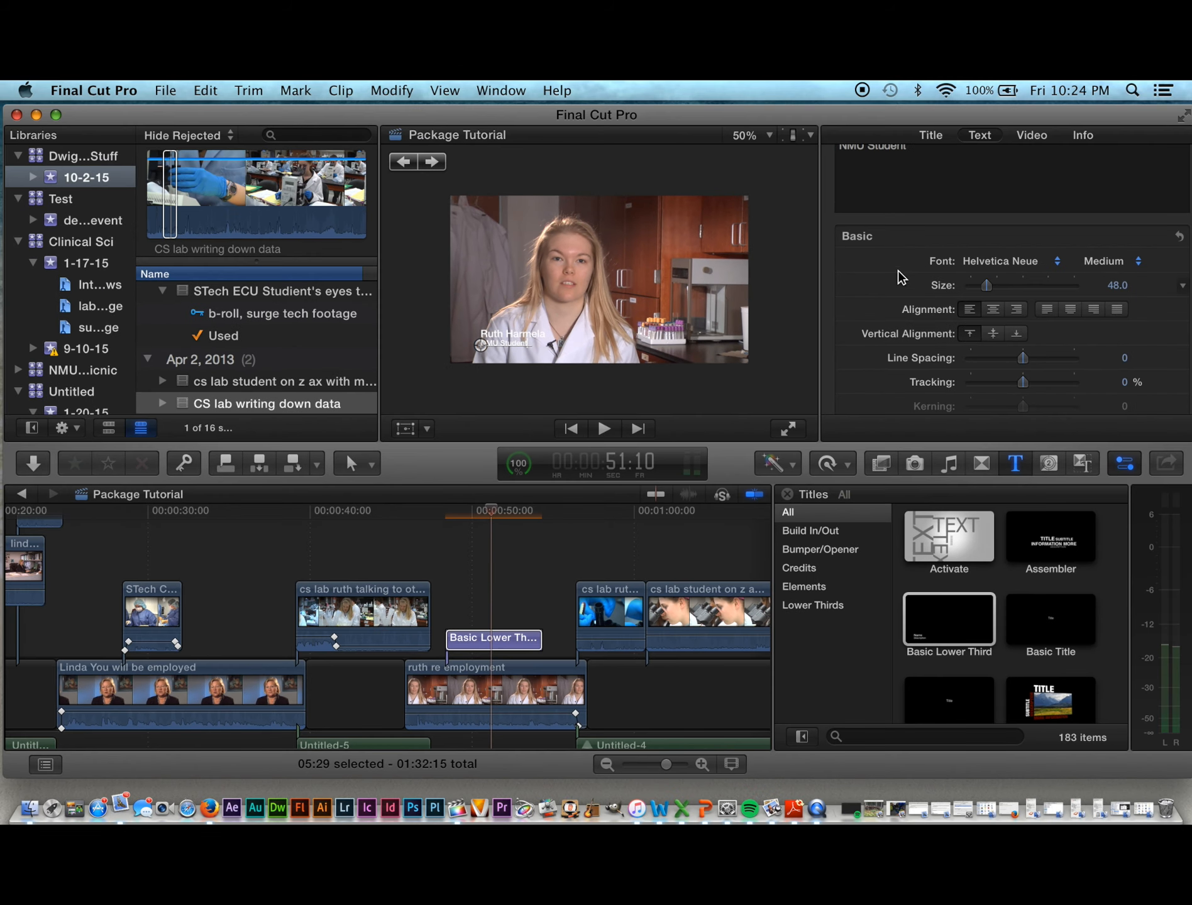
Step: Widen the NMU Student line's tracking to 5.93%
{"action": "scroll", "coordinate": [923, 230], "scroll_direction": "up", "scroll_amount": 1}
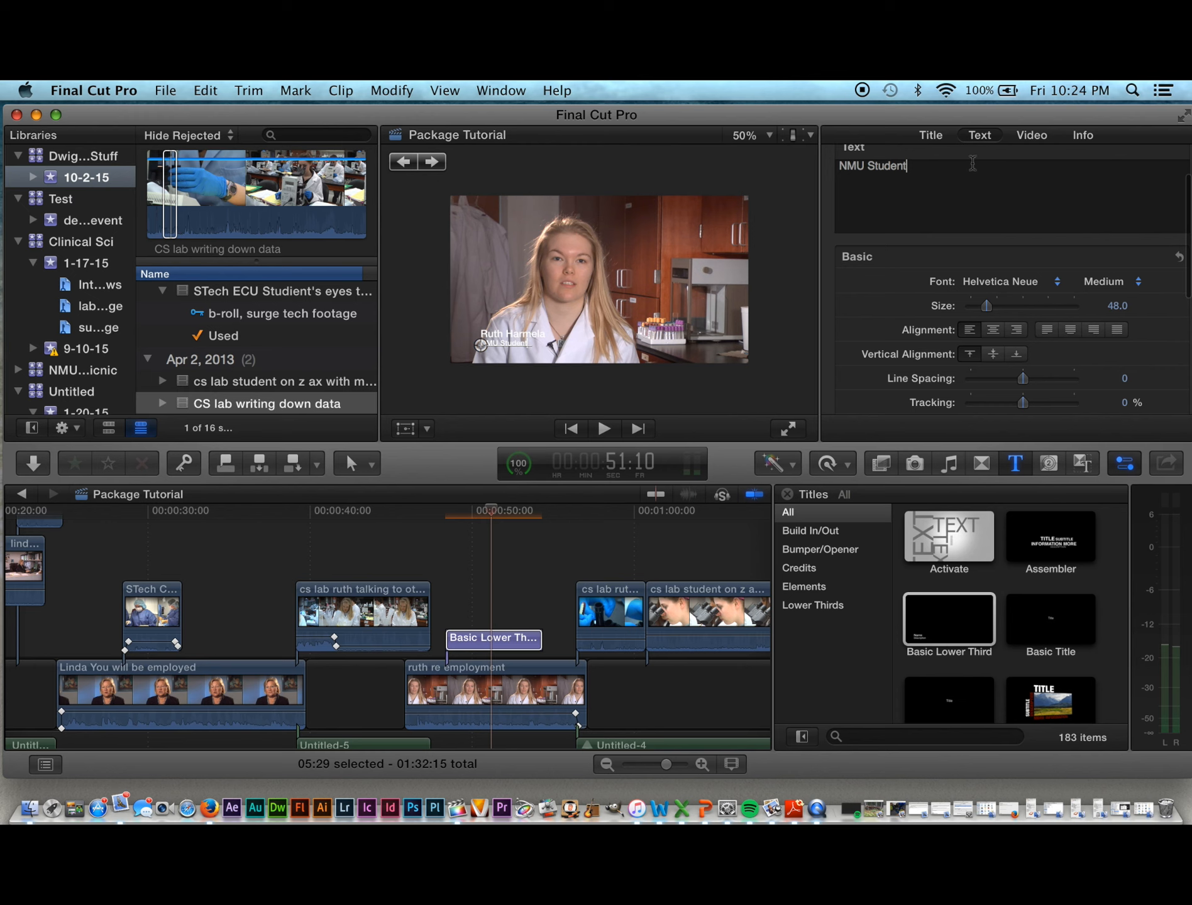
{"action": "left_click", "coordinate": [1031, 194]}
{"action": "left_click_drag", "start_coordinate": [1023, 411], "coordinate": [1028, 410]}
Step: Expand Drop Shadow and raise its opacity from 75% to about 88%
{"action": "scroll", "coordinate": [886, 346], "scroll_direction": "down", "scroll_amount": 3}
{"action": "scroll", "coordinate": [887, 346], "scroll_direction": "down", "scroll_amount": 3}
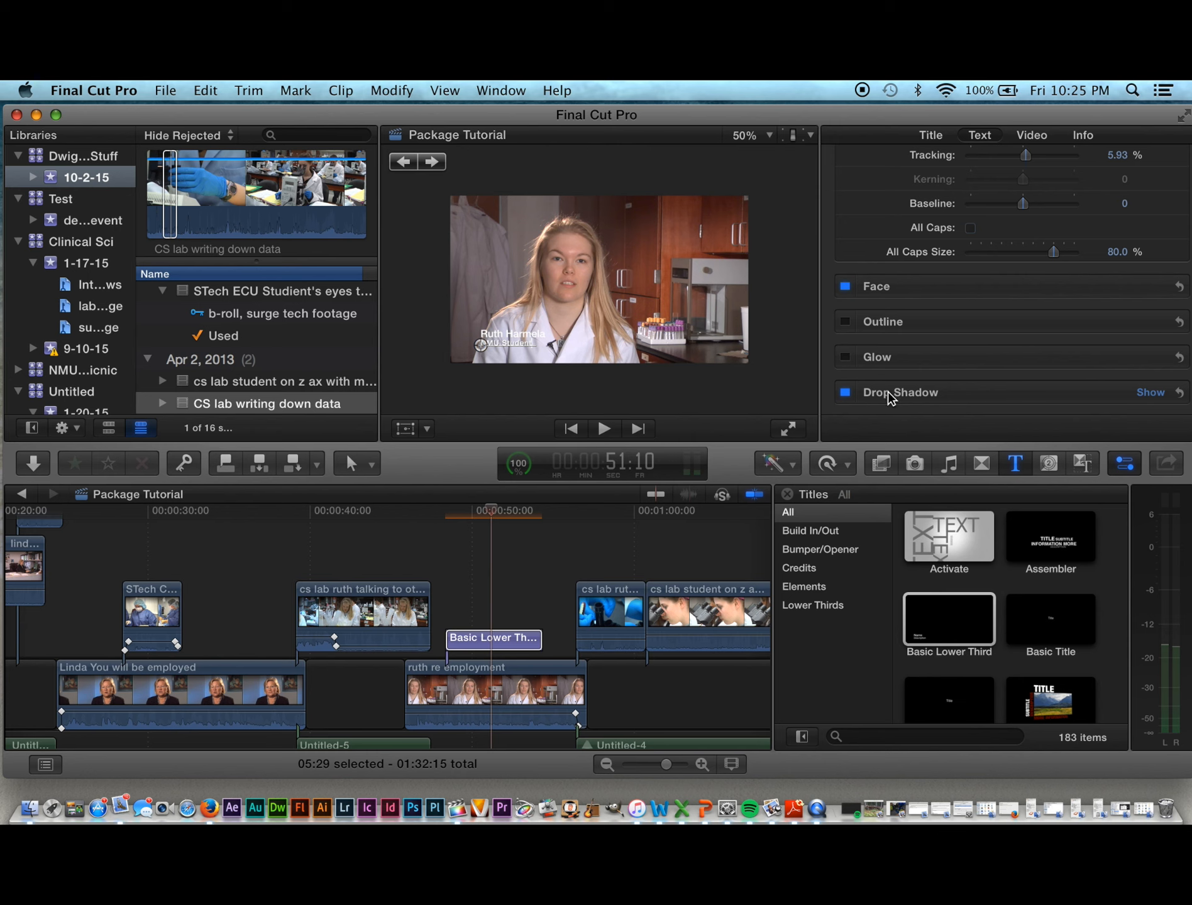
{"action": "left_click", "coordinate": [856, 395]}
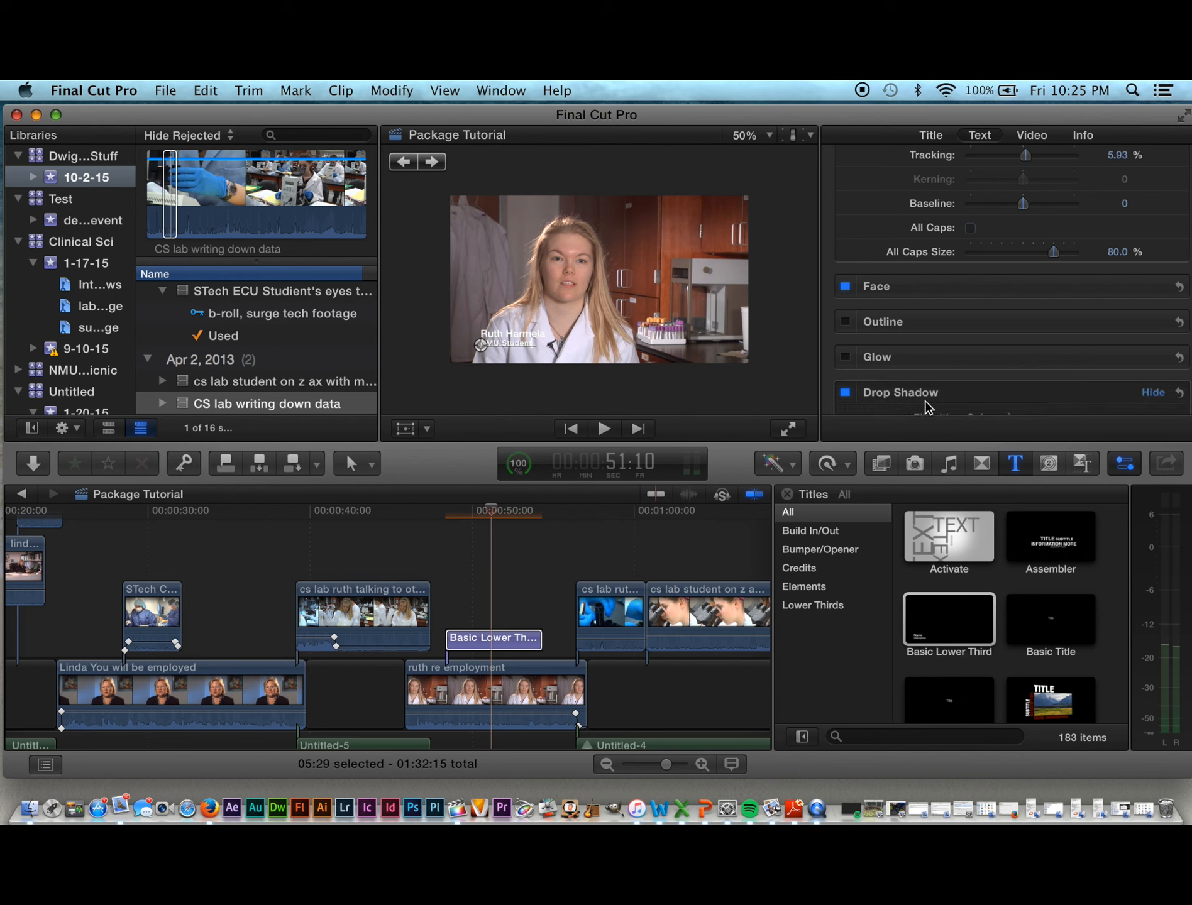
{"action": "scroll", "coordinate": [926, 403], "scroll_direction": "down", "scroll_amount": 5}
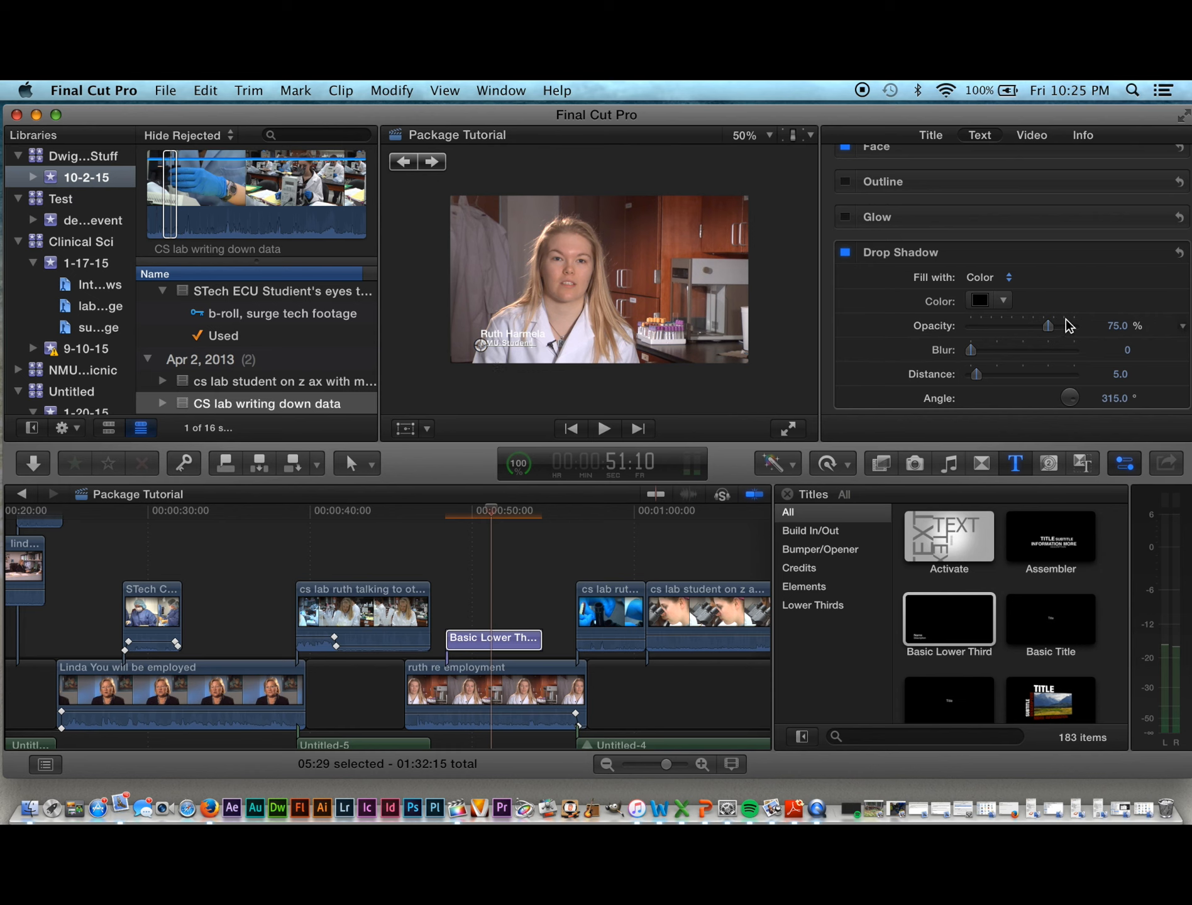
{"action": "left_click_drag", "start_coordinate": [1054, 332], "coordinate": [1066, 328]}
Step: Zoom the viewer to 150%, then settle on 100% to inspect the lower third
{"action": "left_click", "coordinate": [752, 115]}
{"action": "left_click", "coordinate": [745, 240]}
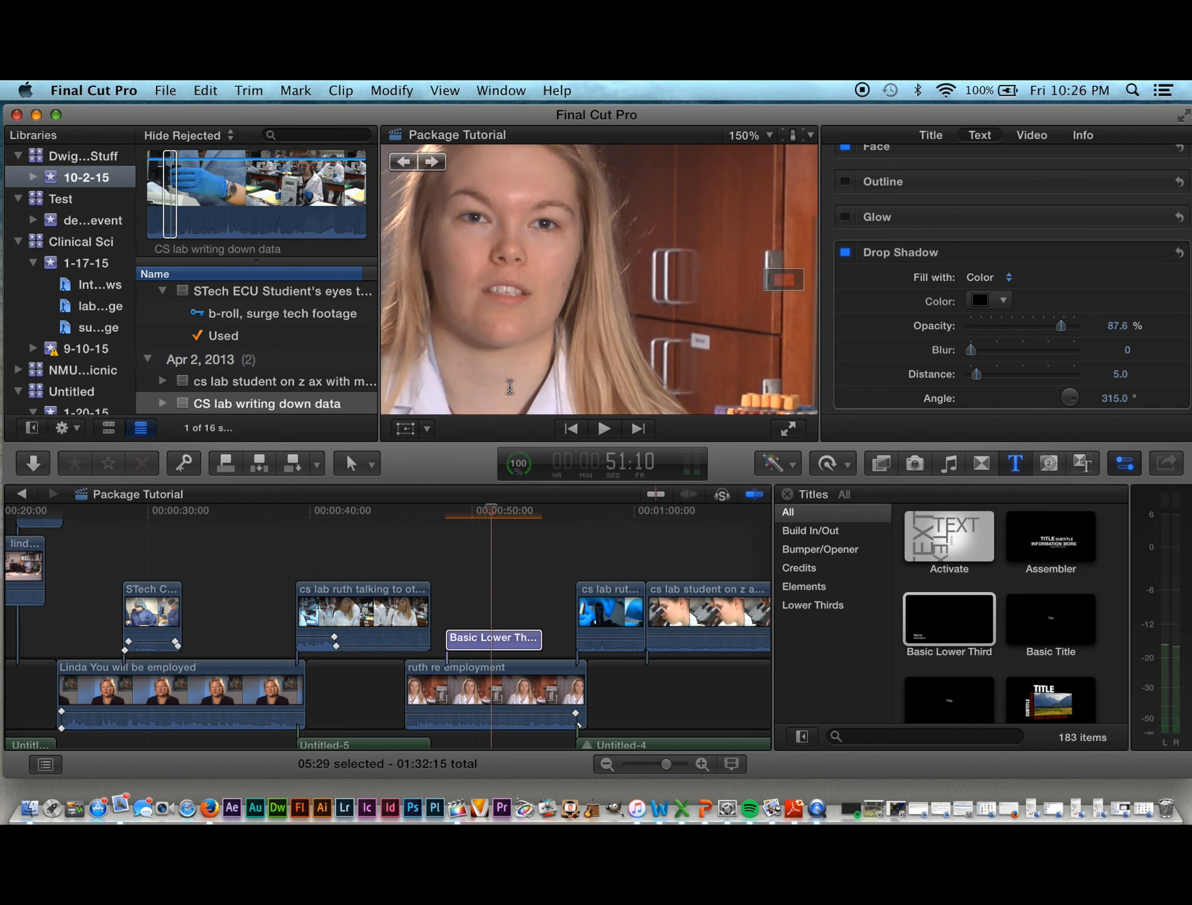
{"action": "left_click", "coordinate": [768, 135]}
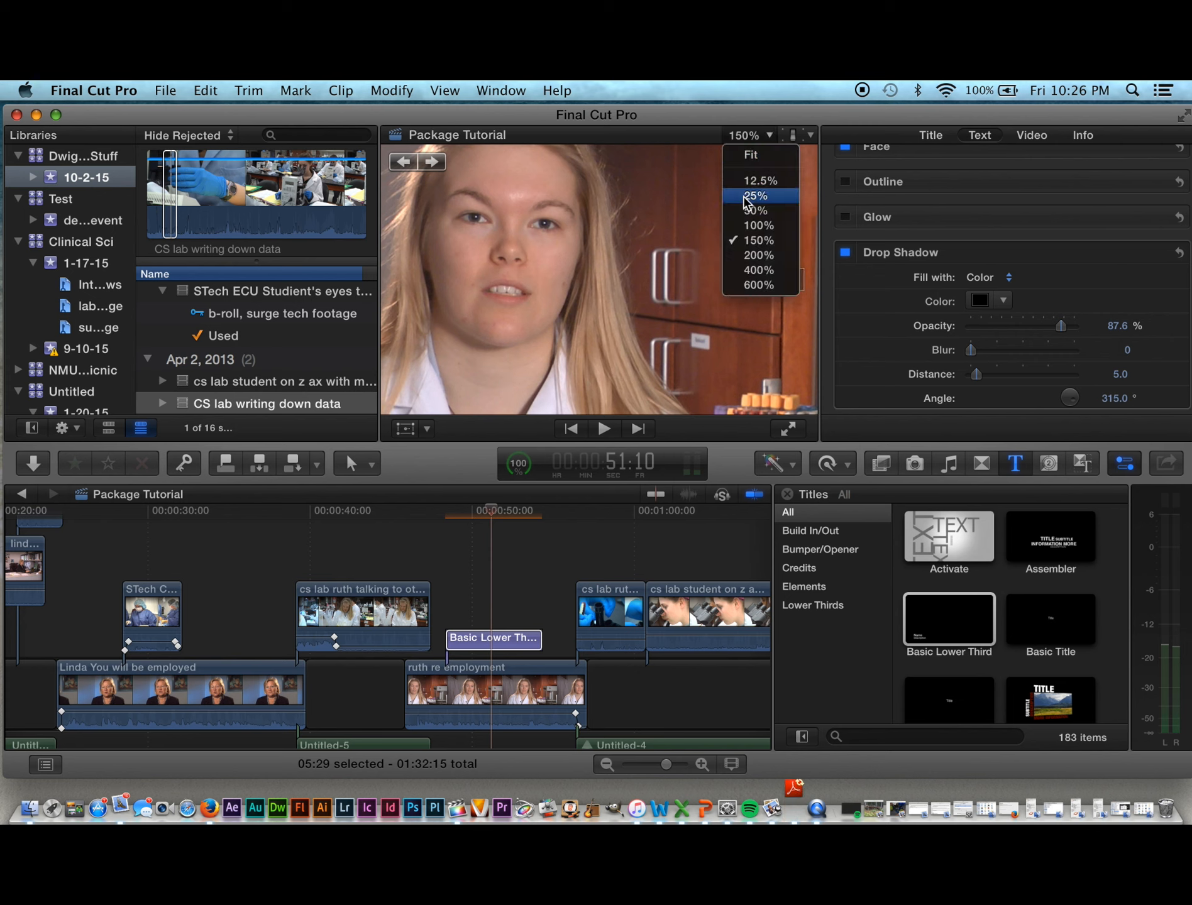
{"action": "left_click", "coordinate": [746, 225]}
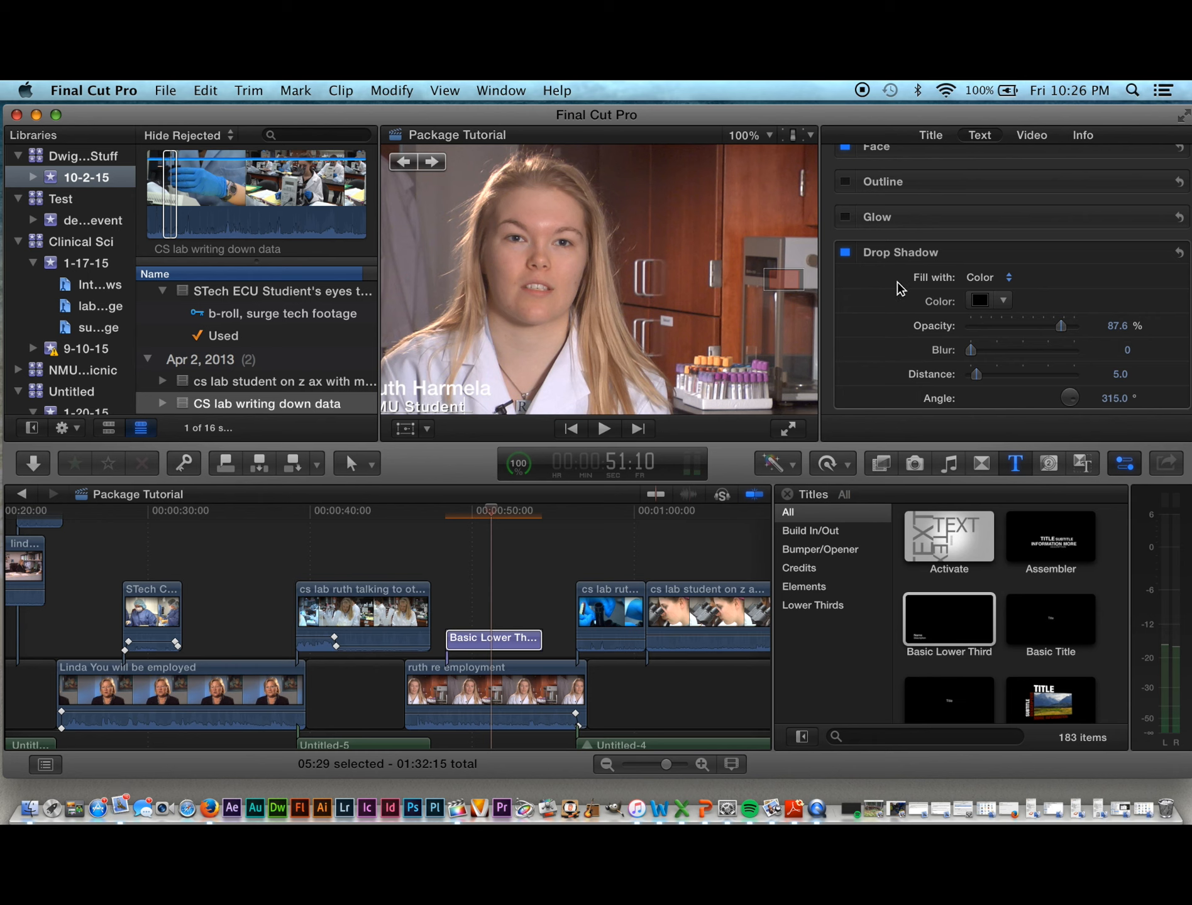
{"action": "scroll", "coordinate": [869, 353], "scroll_direction": "up", "scroll_amount": 5}
{"action": "scroll", "coordinate": [870, 352], "scroll_direction": "up", "scroll_amount": 10}
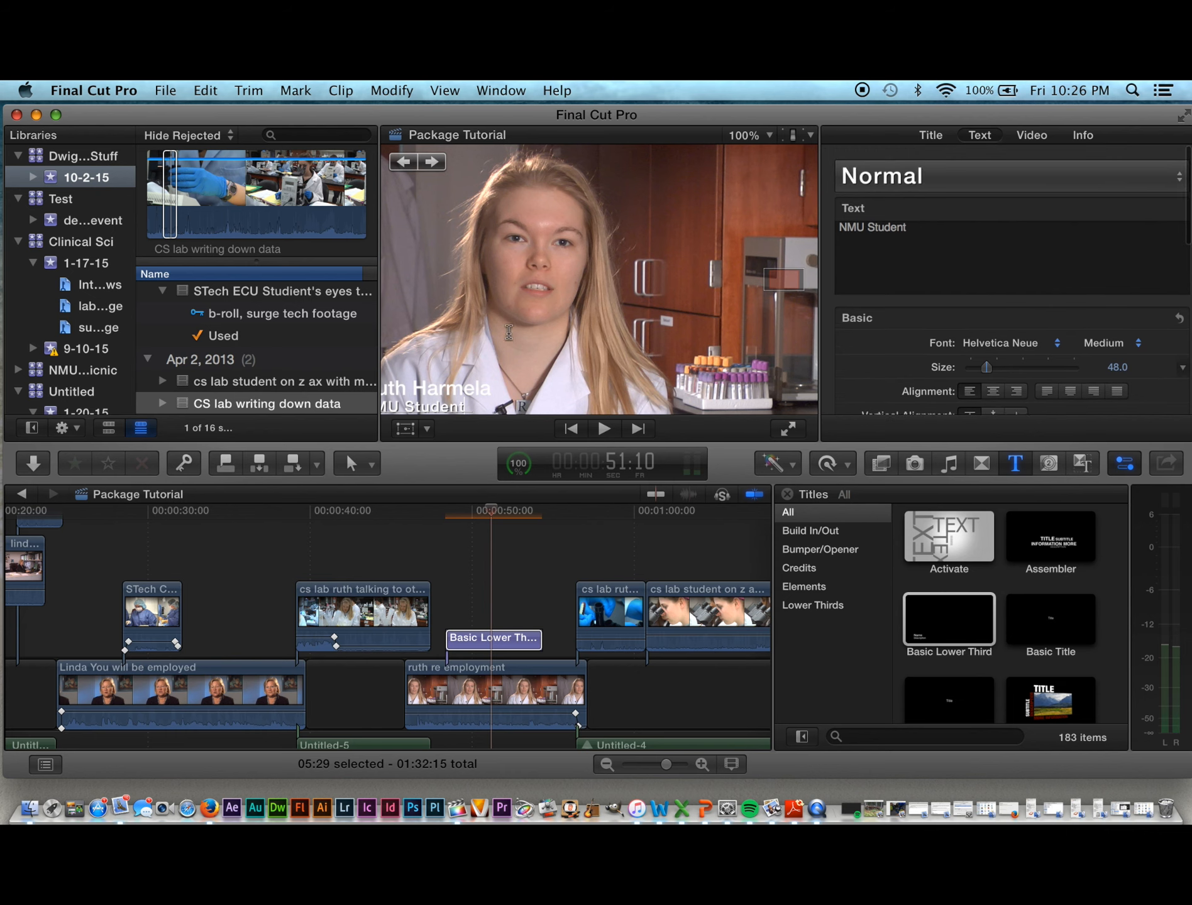
Step: Select the name line and expand its Face fill settings, leaving the fill enabled
{"action": "left_click", "coordinate": [440, 385]}
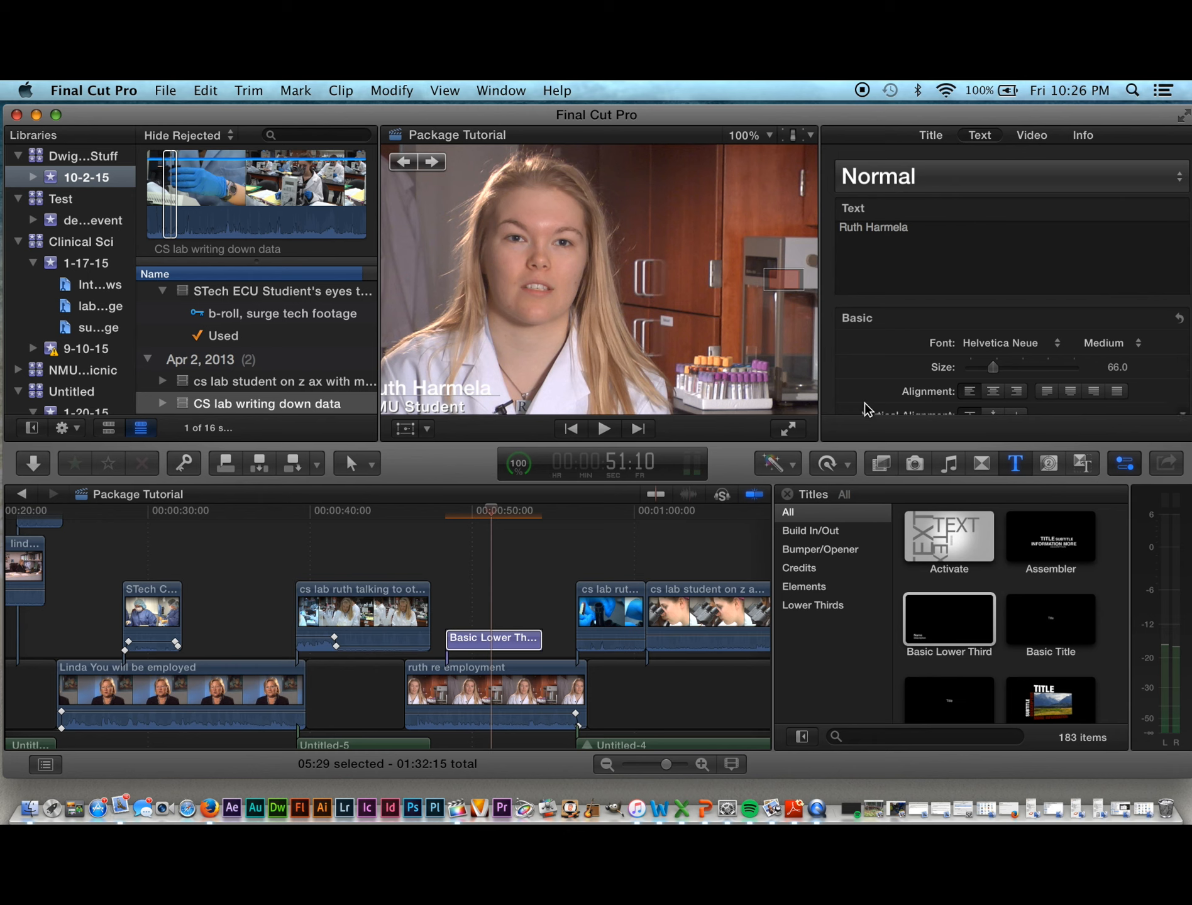
{"action": "scroll", "coordinate": [864, 406], "scroll_direction": "down", "scroll_amount": 3}
{"action": "scroll", "coordinate": [864, 402], "scroll_direction": "down", "scroll_amount": 6}
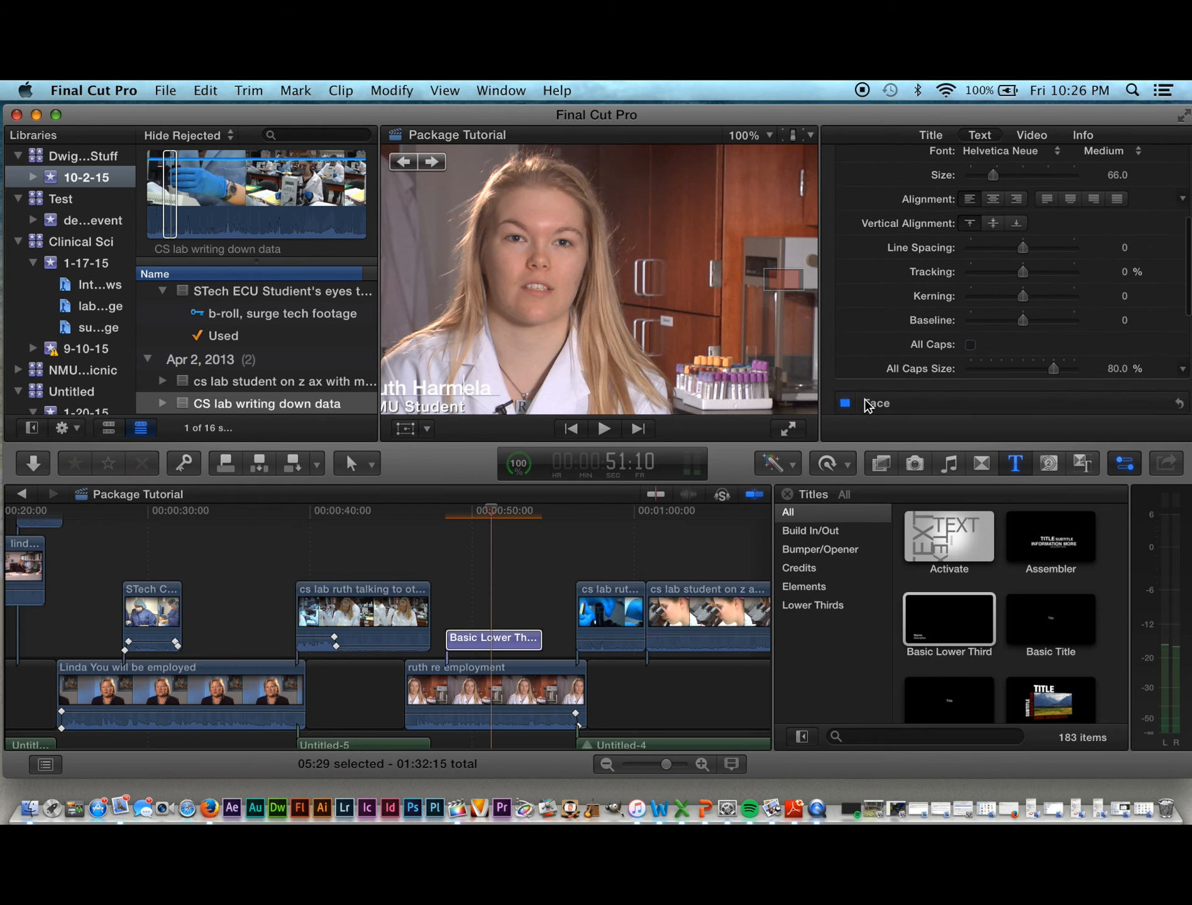
{"action": "scroll", "coordinate": [865, 399], "scroll_direction": "down", "scroll_amount": 3}
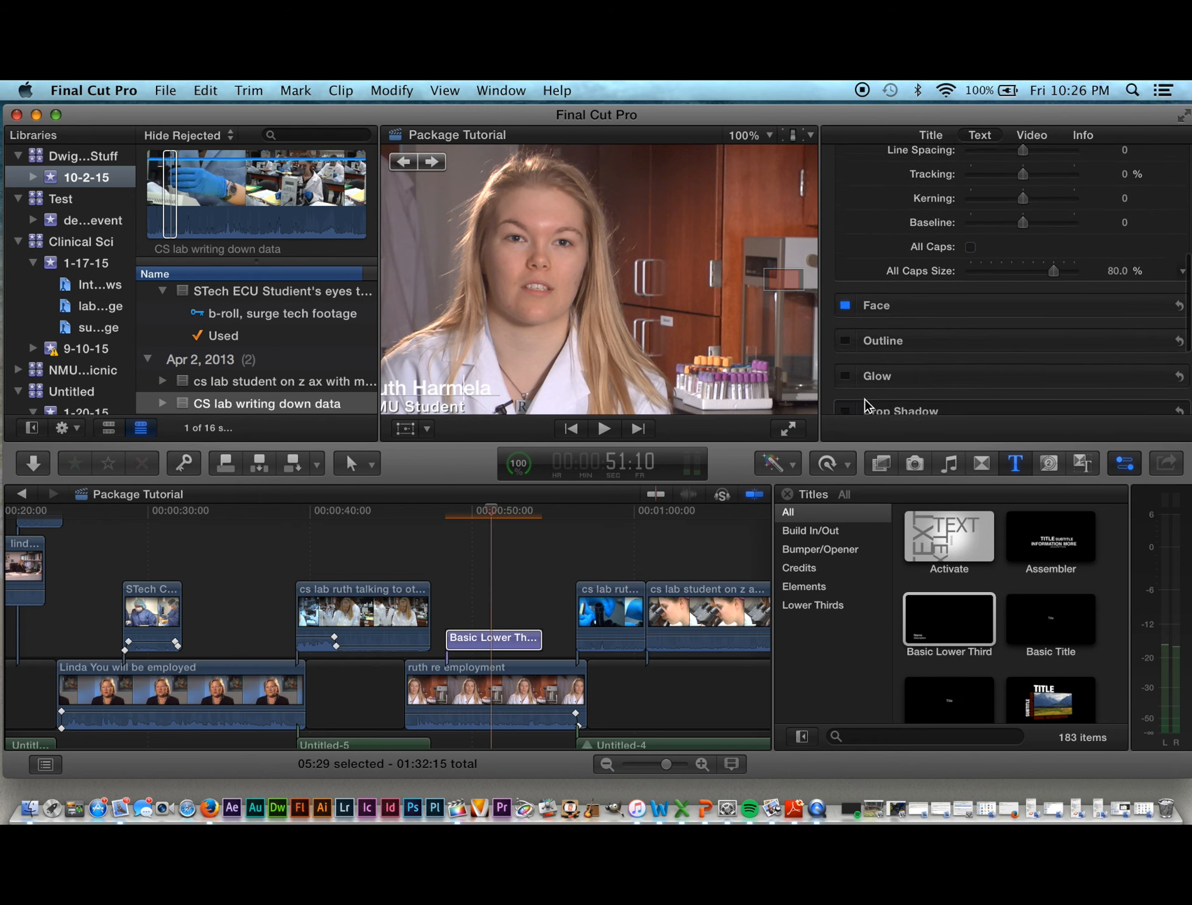
{"action": "left_click", "coordinate": [845, 295]}
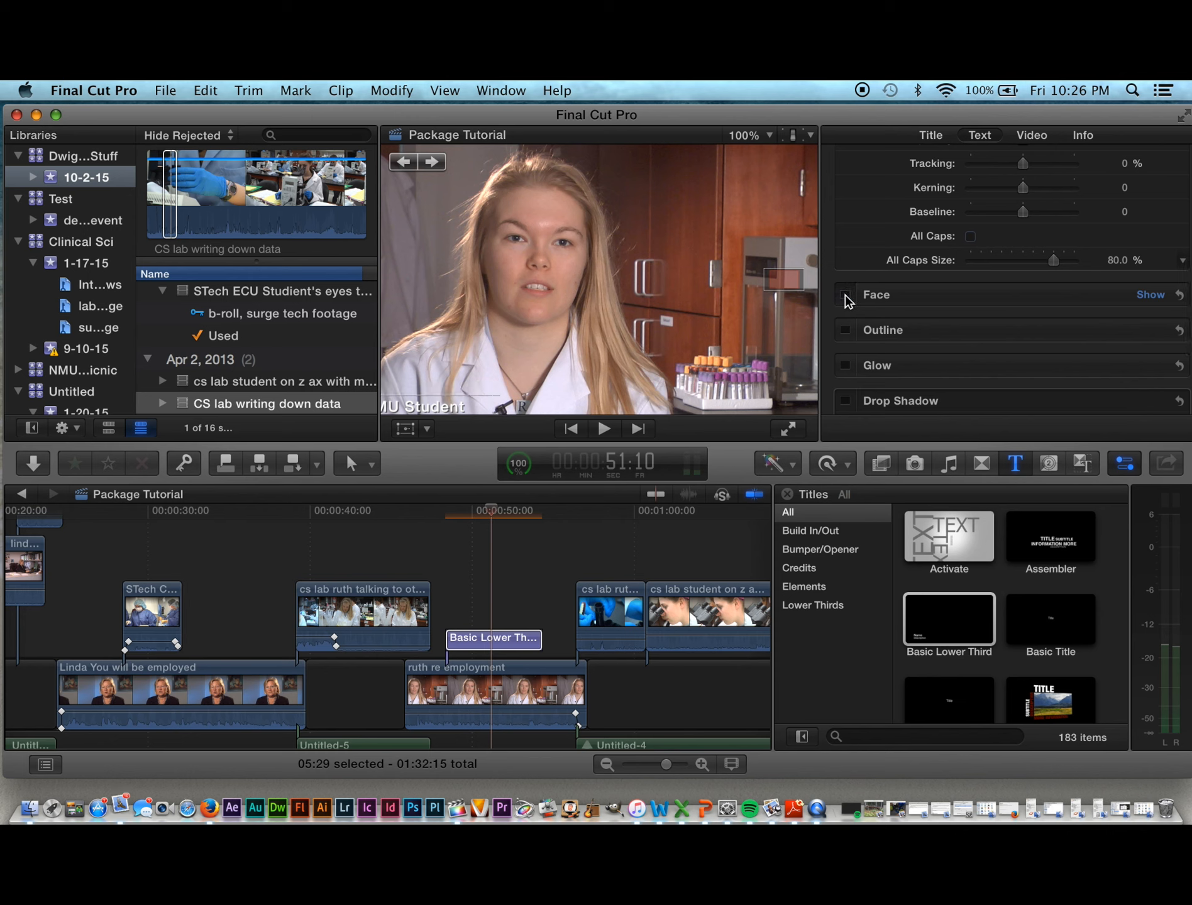
{"action": "left_click", "coordinate": [845, 295]}
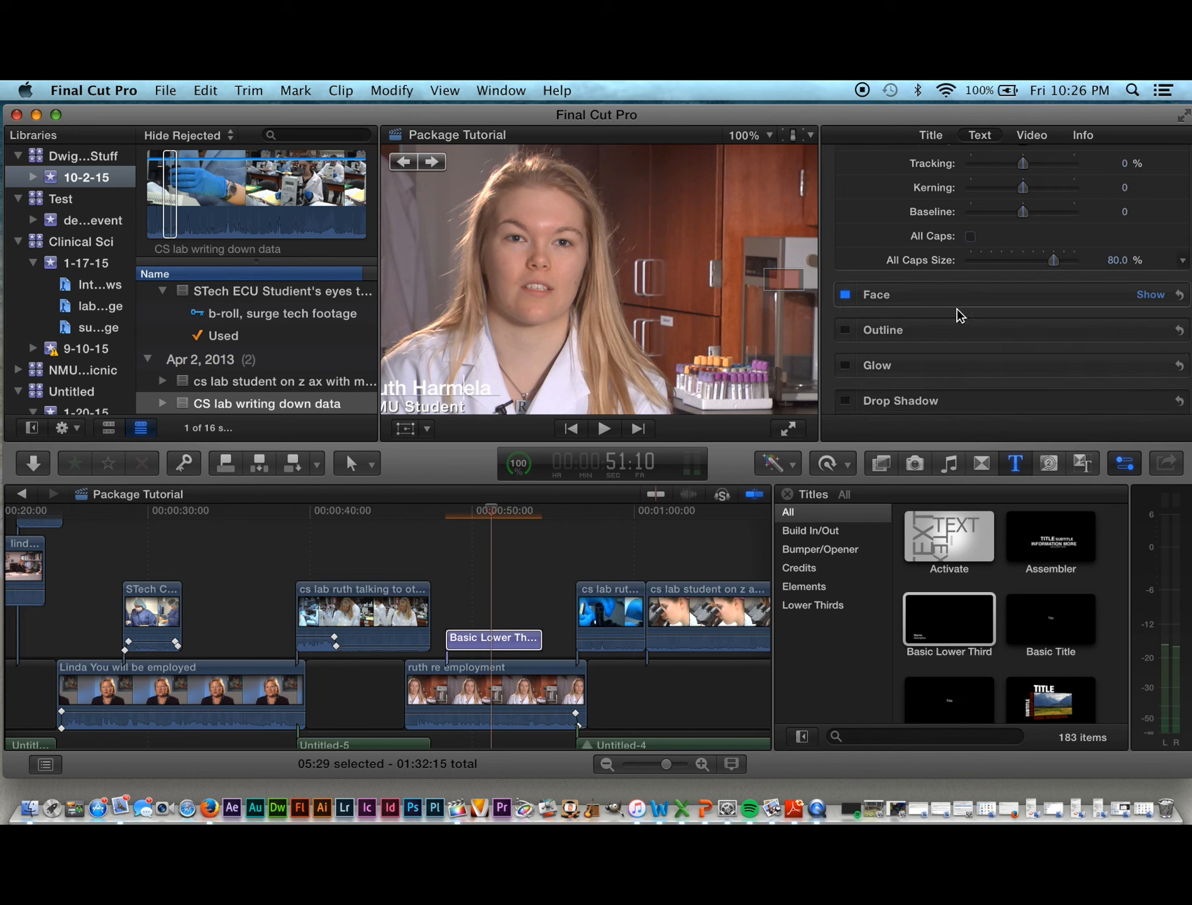
{"action": "left_click", "coordinate": [937, 290]}
Step: Change the name's face colour to pale yellow after briefly trying orange
{"action": "scroll", "coordinate": [935, 264], "scroll_direction": "up", "scroll_amount": 5}
{"action": "scroll", "coordinate": [935, 264], "scroll_direction": "down", "scroll_amount": 5}
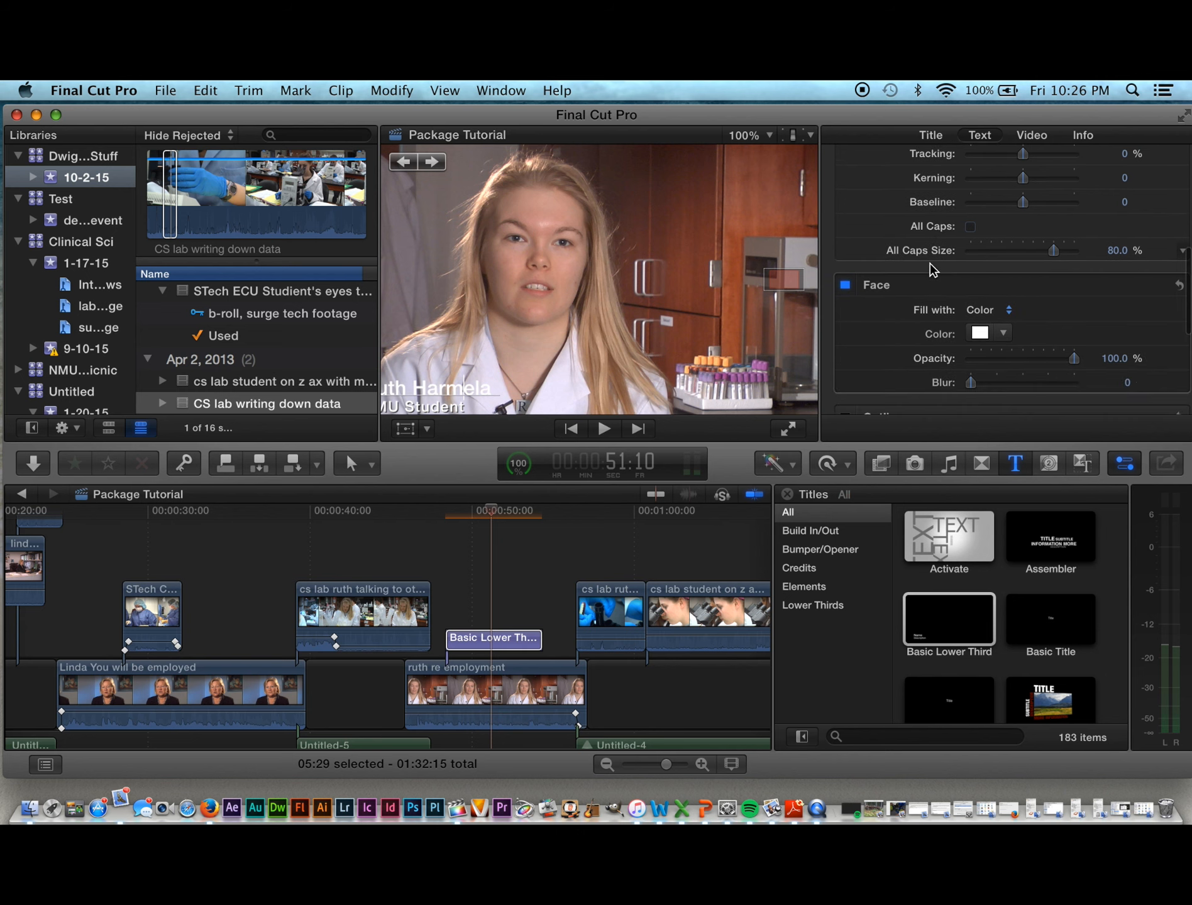
{"action": "scroll", "coordinate": [931, 269], "scroll_direction": "down", "scroll_amount": 1}
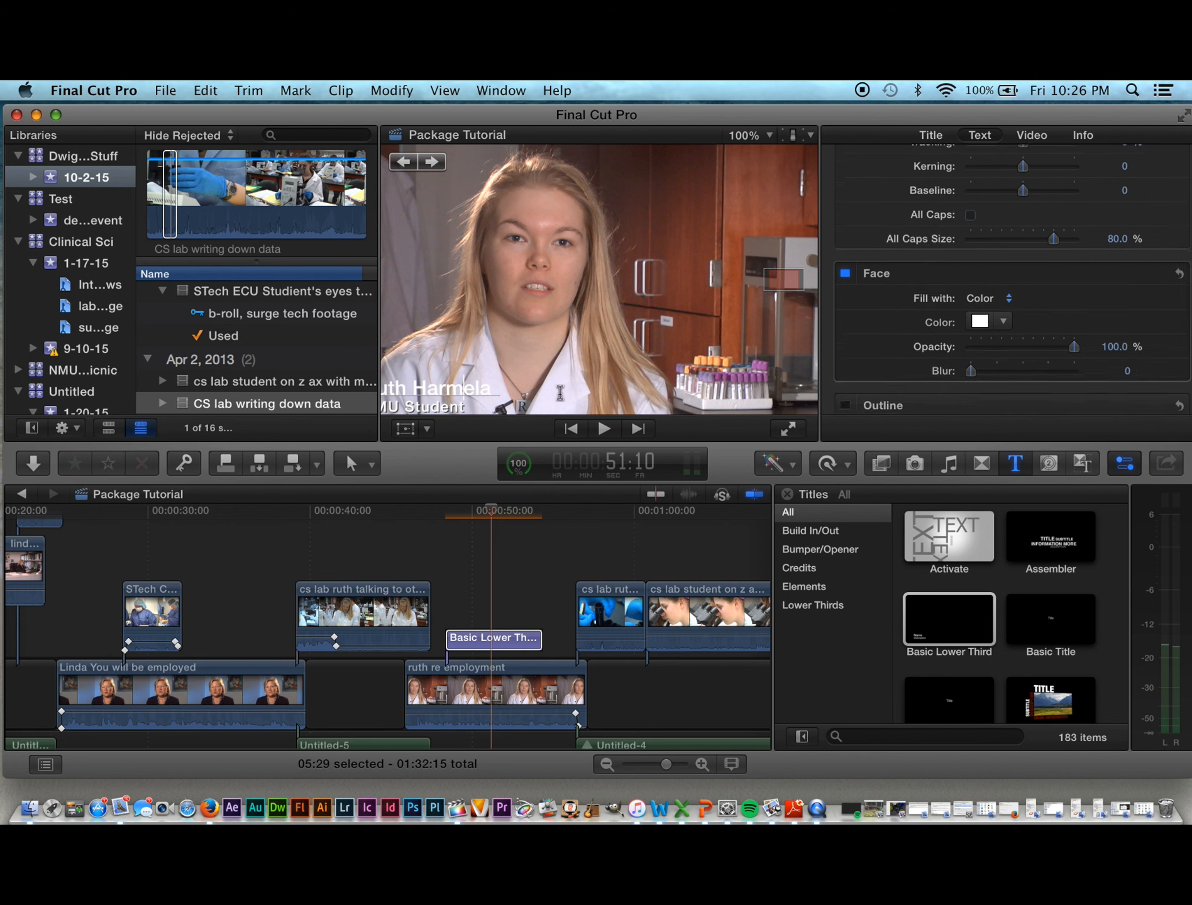
{"action": "left_click", "coordinate": [1004, 323]}
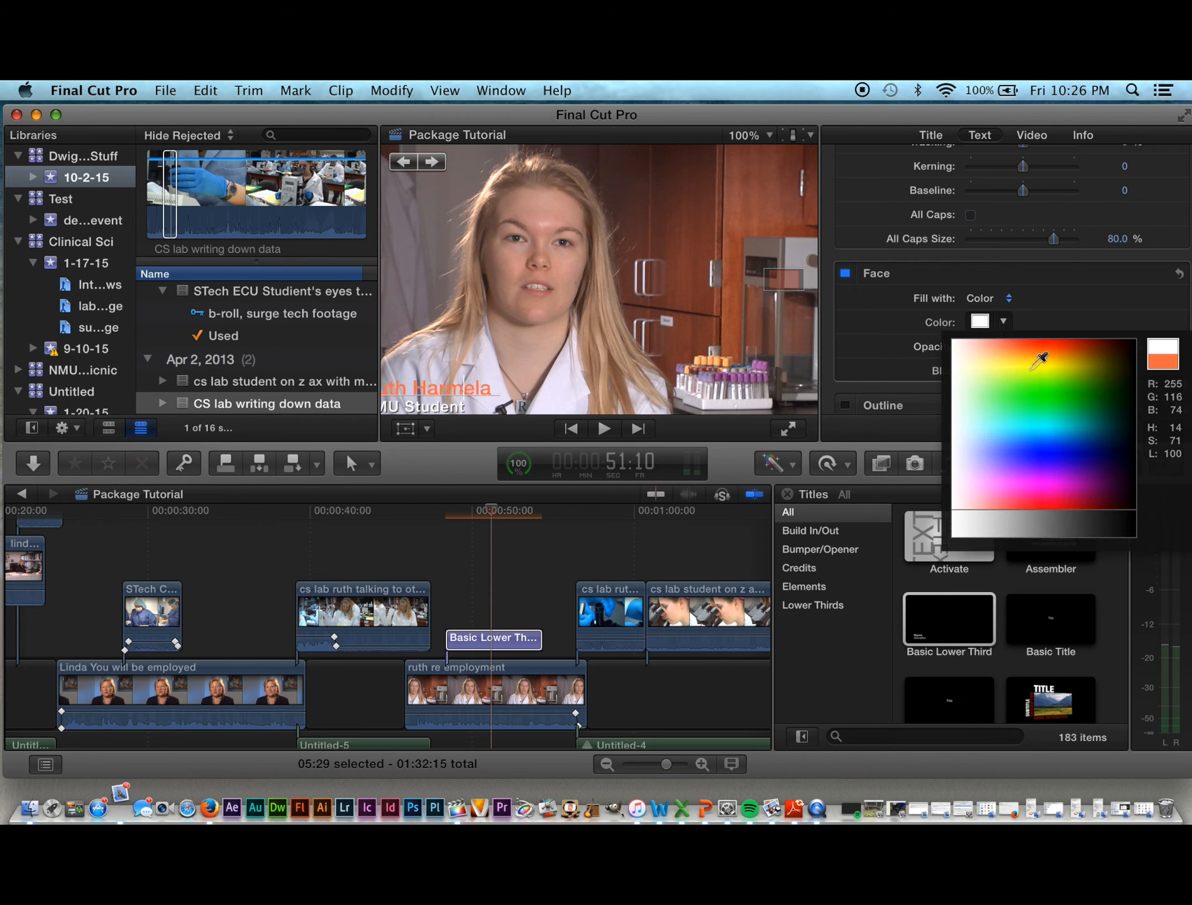
{"action": "left_click_drag", "start_coordinate": [1040, 354], "coordinate": [990, 371]}
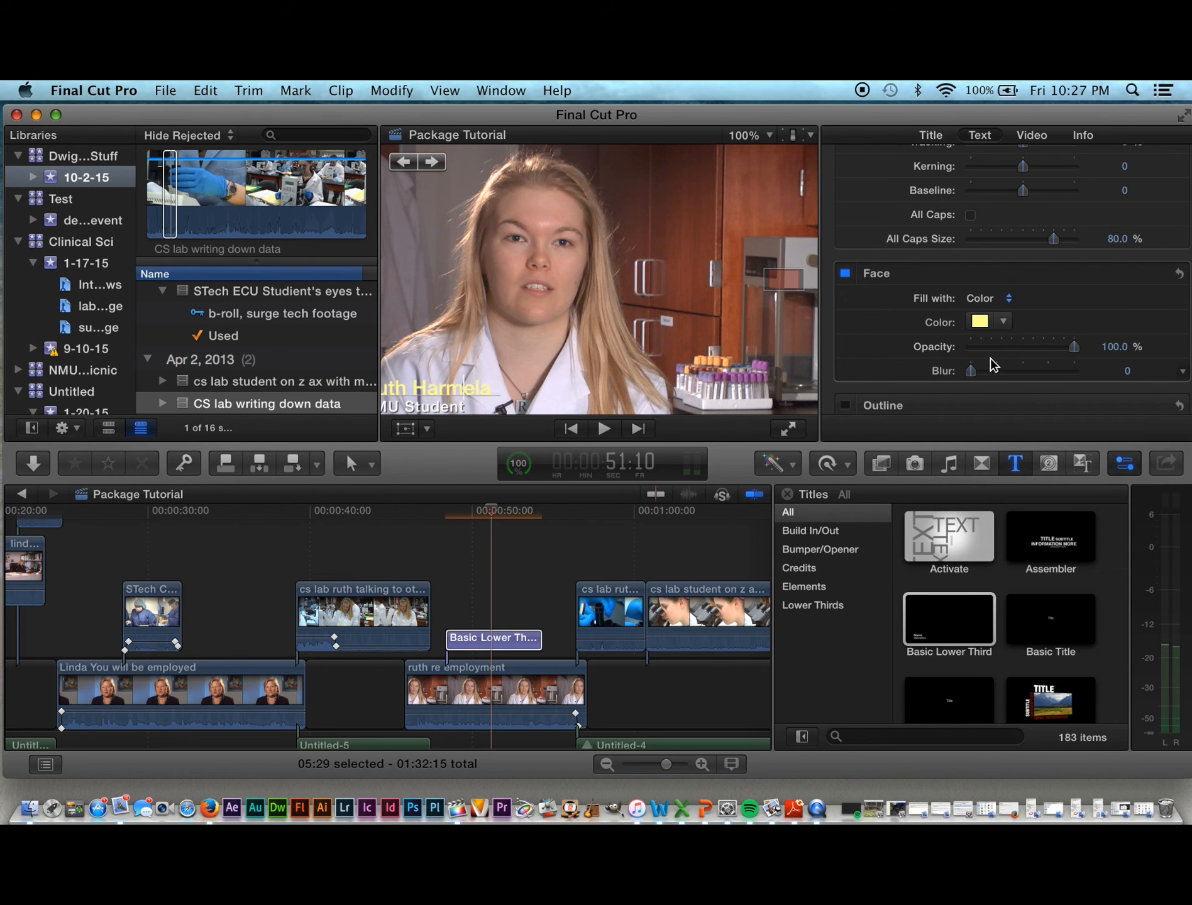
{"action": "left_click", "coordinate": [1005, 323]}
{"action": "left_click_drag", "start_coordinate": [1003, 323], "coordinate": [967, 240]}
Step: Set the name's tracking to 2.79% and deepen its fill to a richer yellow-orange
{"action": "scroll", "coordinate": [979, 245], "scroll_direction": "up", "scroll_amount": 3}
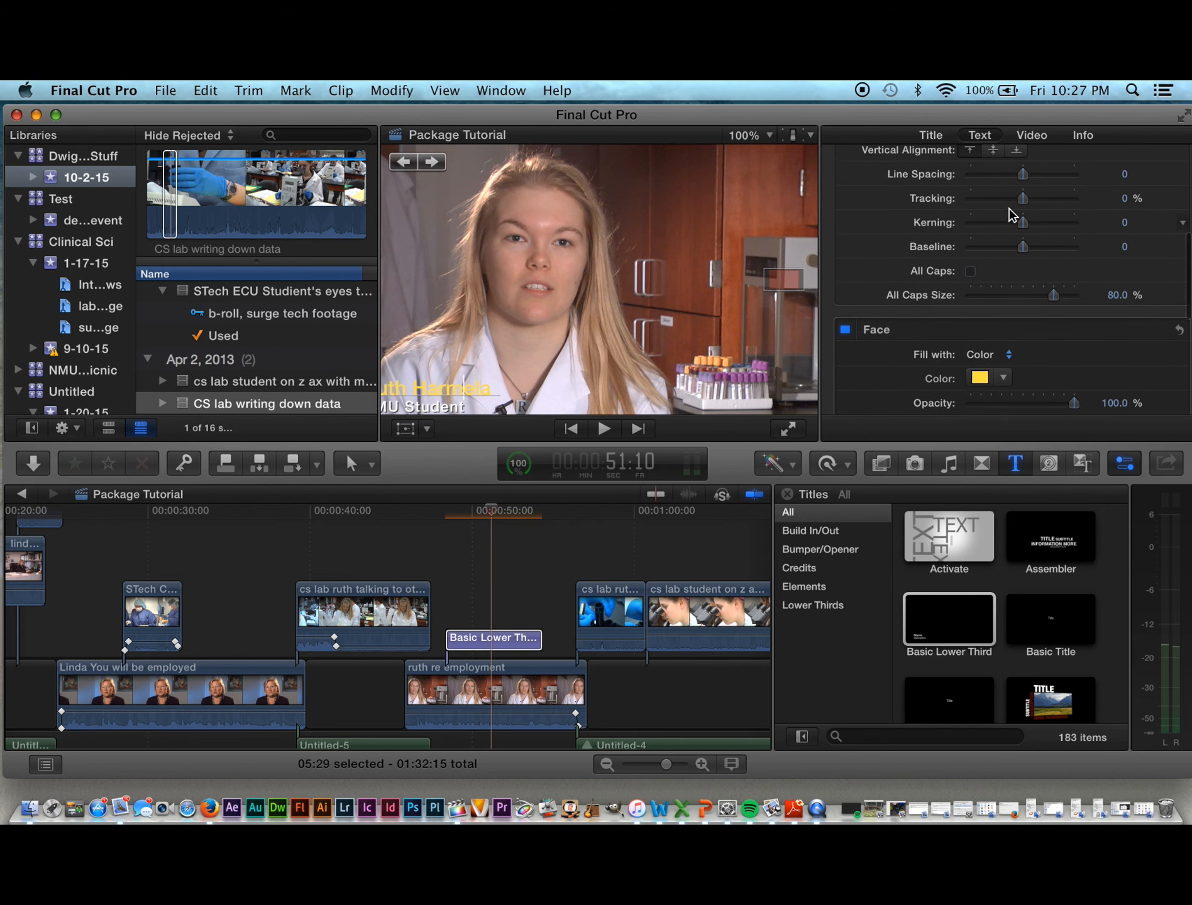
{"action": "left_click_drag", "start_coordinate": [1024, 202], "coordinate": [1026, 202]}
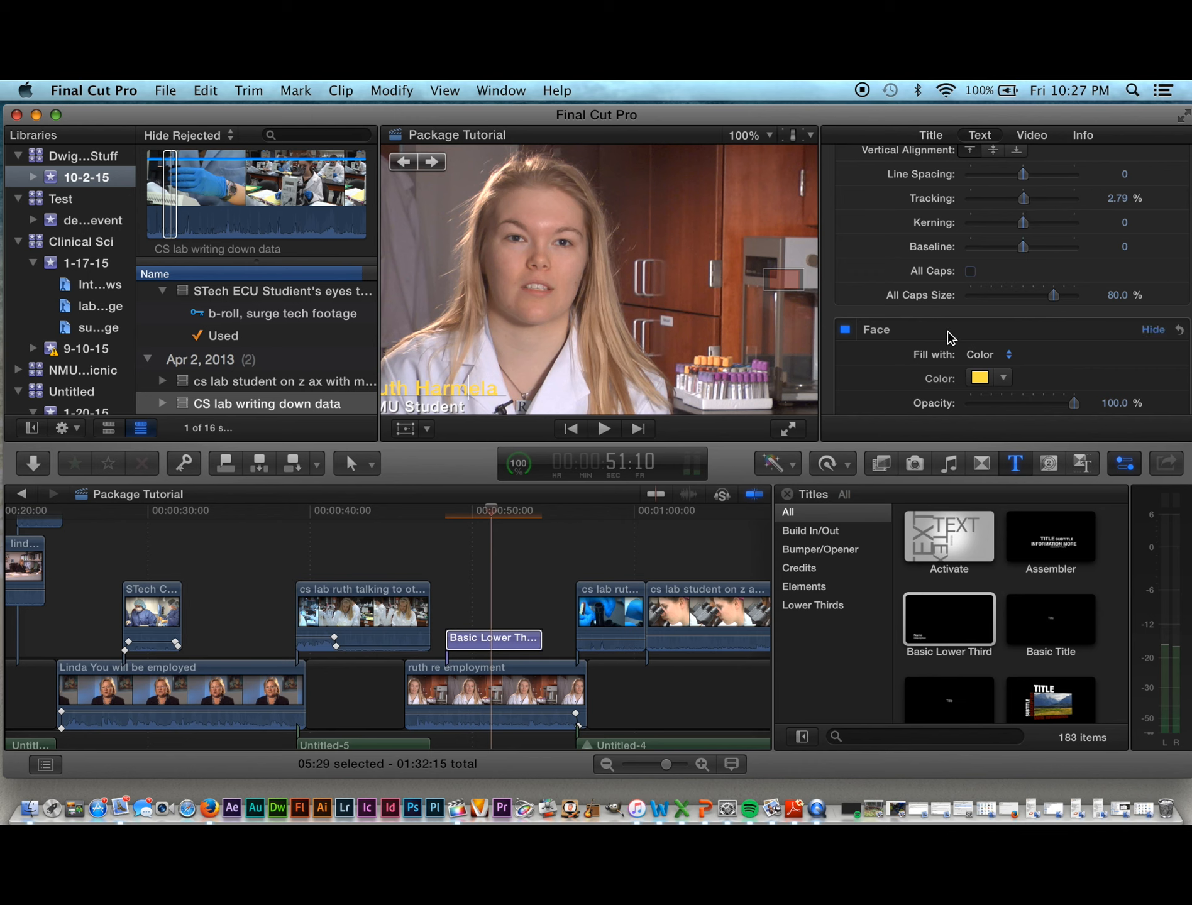
{"action": "scroll", "coordinate": [924, 376], "scroll_direction": "down", "scroll_amount": 10}
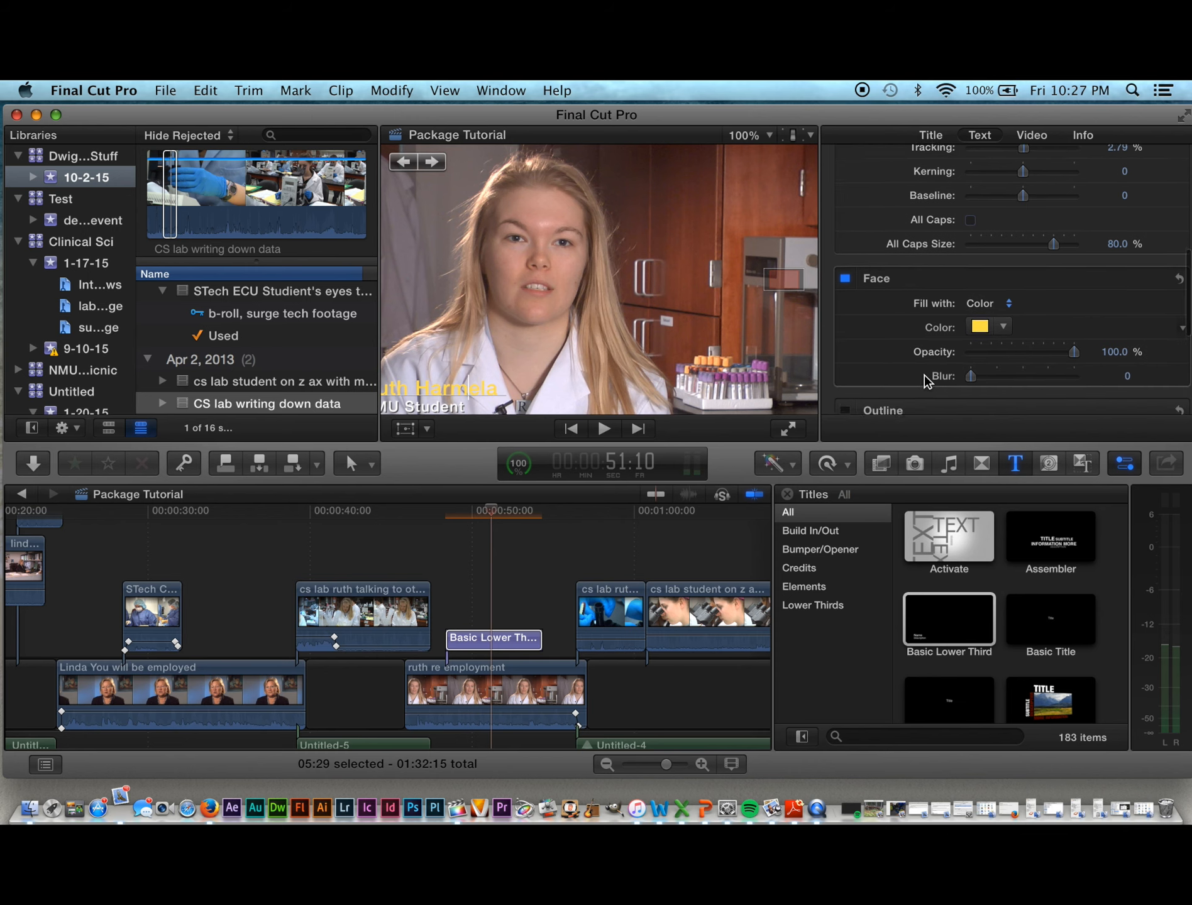
{"action": "scroll", "coordinate": [924, 374], "scroll_direction": "up", "scroll_amount": 2}
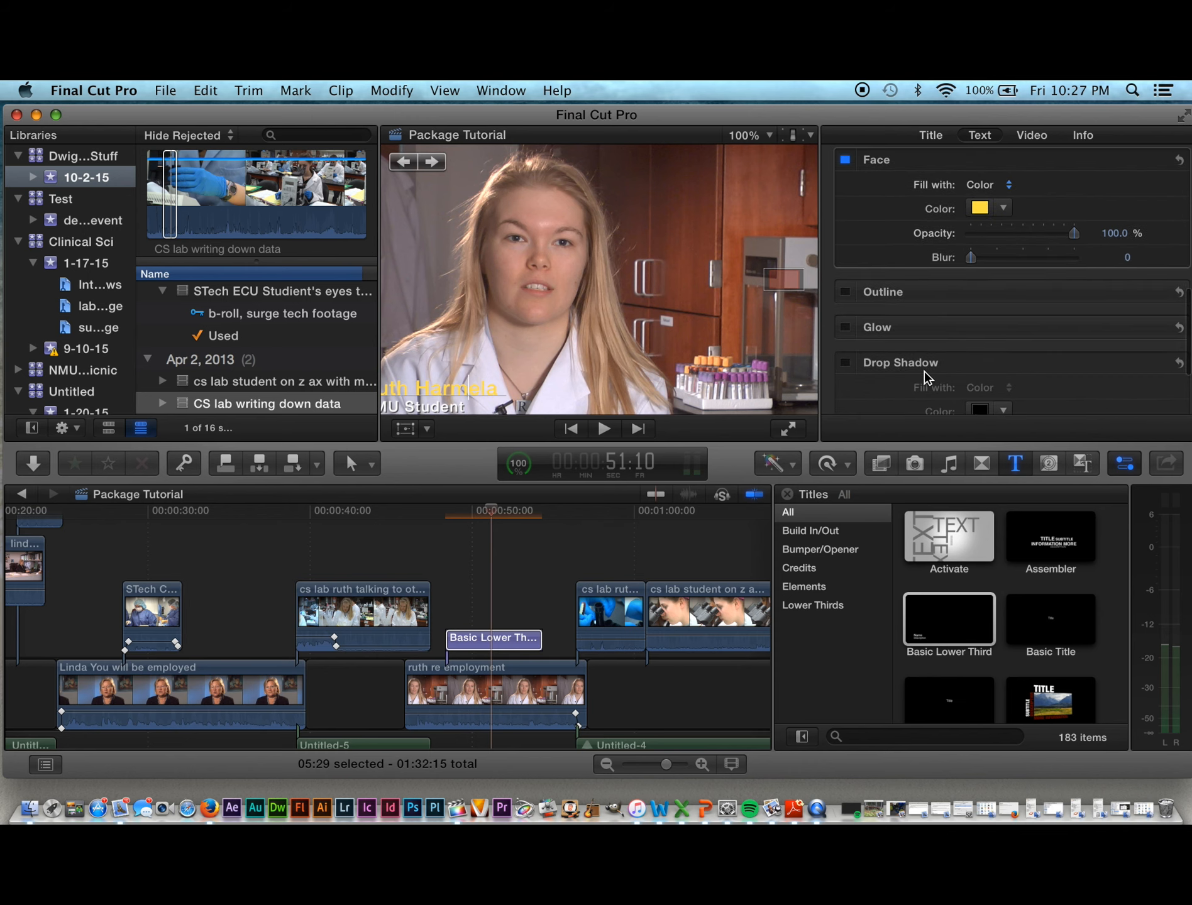
{"action": "left_click", "coordinate": [1004, 210]}
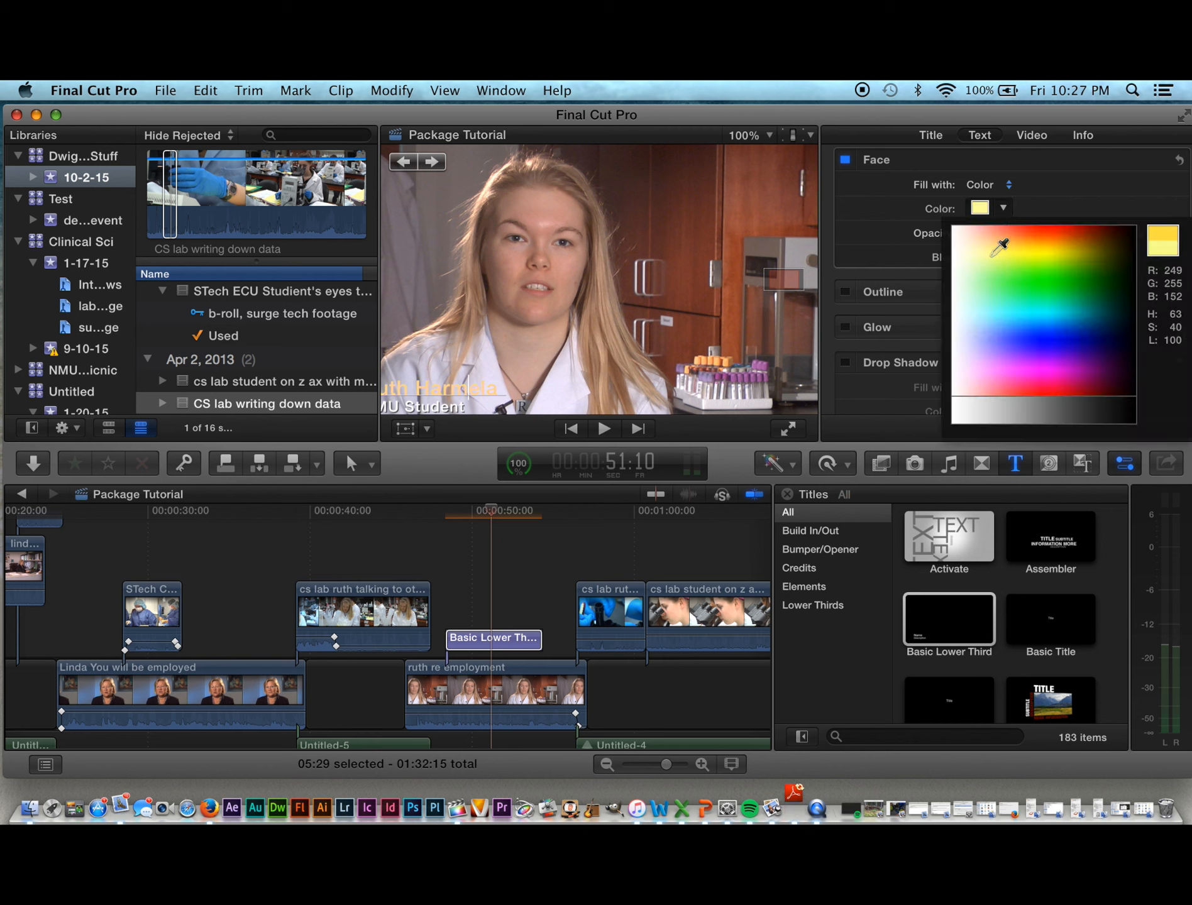
{"action": "left_click_drag", "start_coordinate": [1055, 239], "coordinate": [1023, 237]}
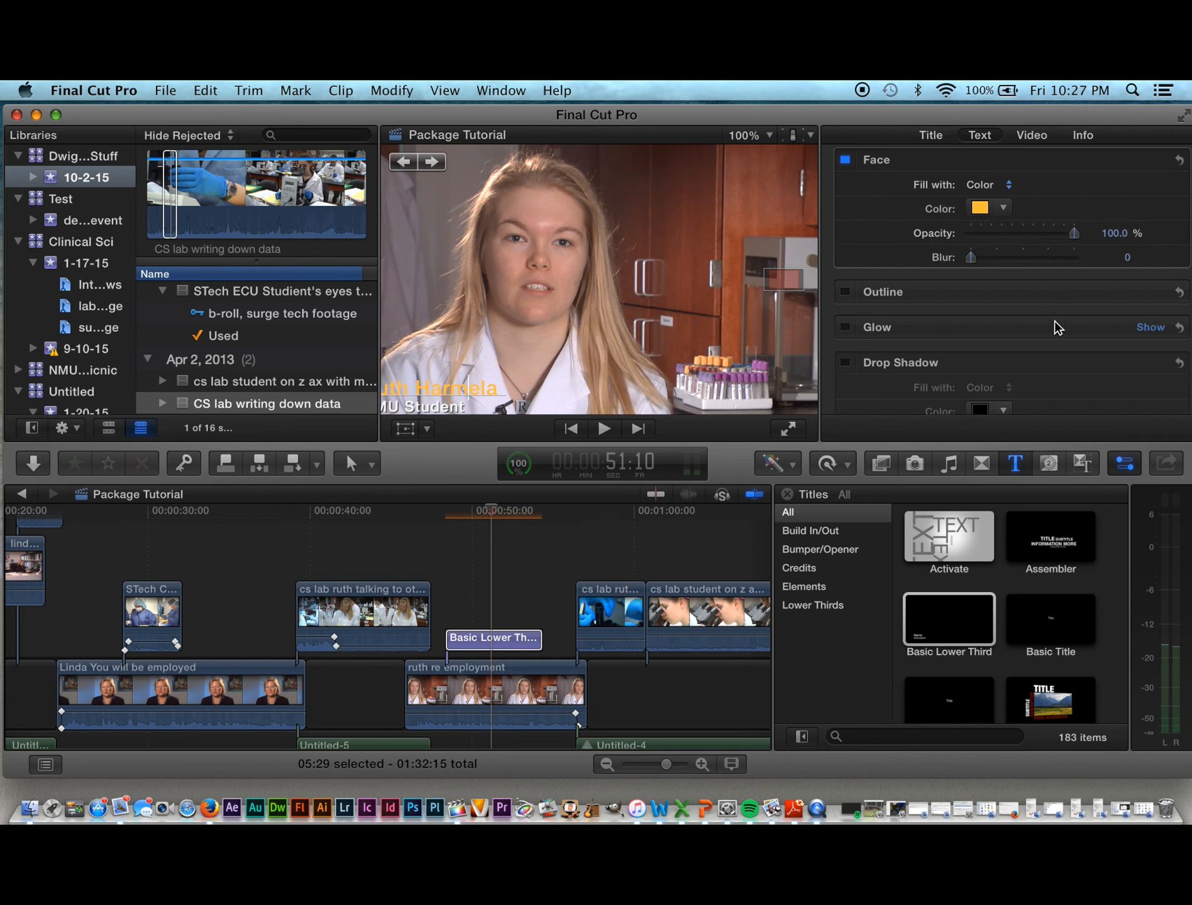
Step: Enable a drop shadow on the name and raise its opacity to 85.4%
{"action": "scroll", "coordinate": [1027, 376], "scroll_direction": "down", "scroll_amount": 1}
{"action": "scroll", "coordinate": [1028, 376], "scroll_direction": "down", "scroll_amount": 5}
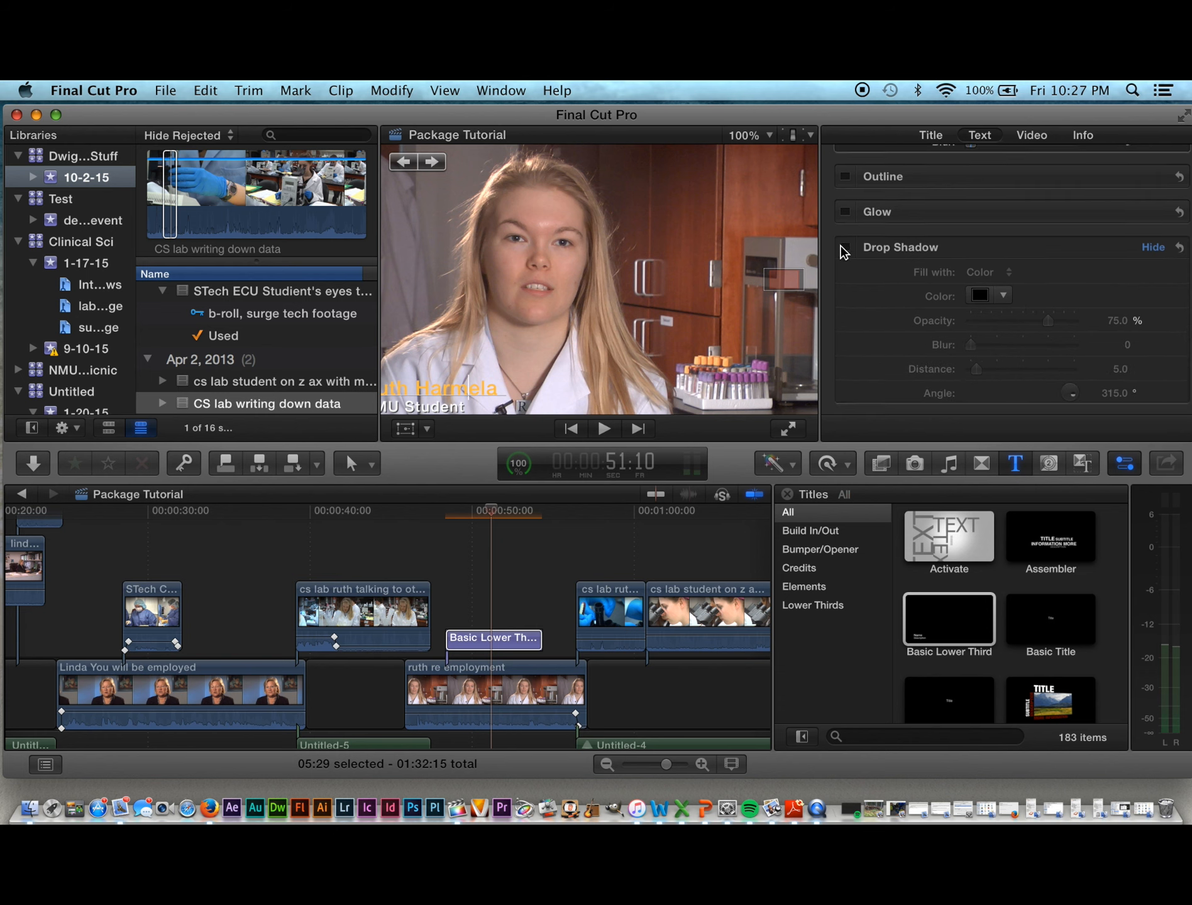
{"action": "left_click", "coordinate": [844, 248]}
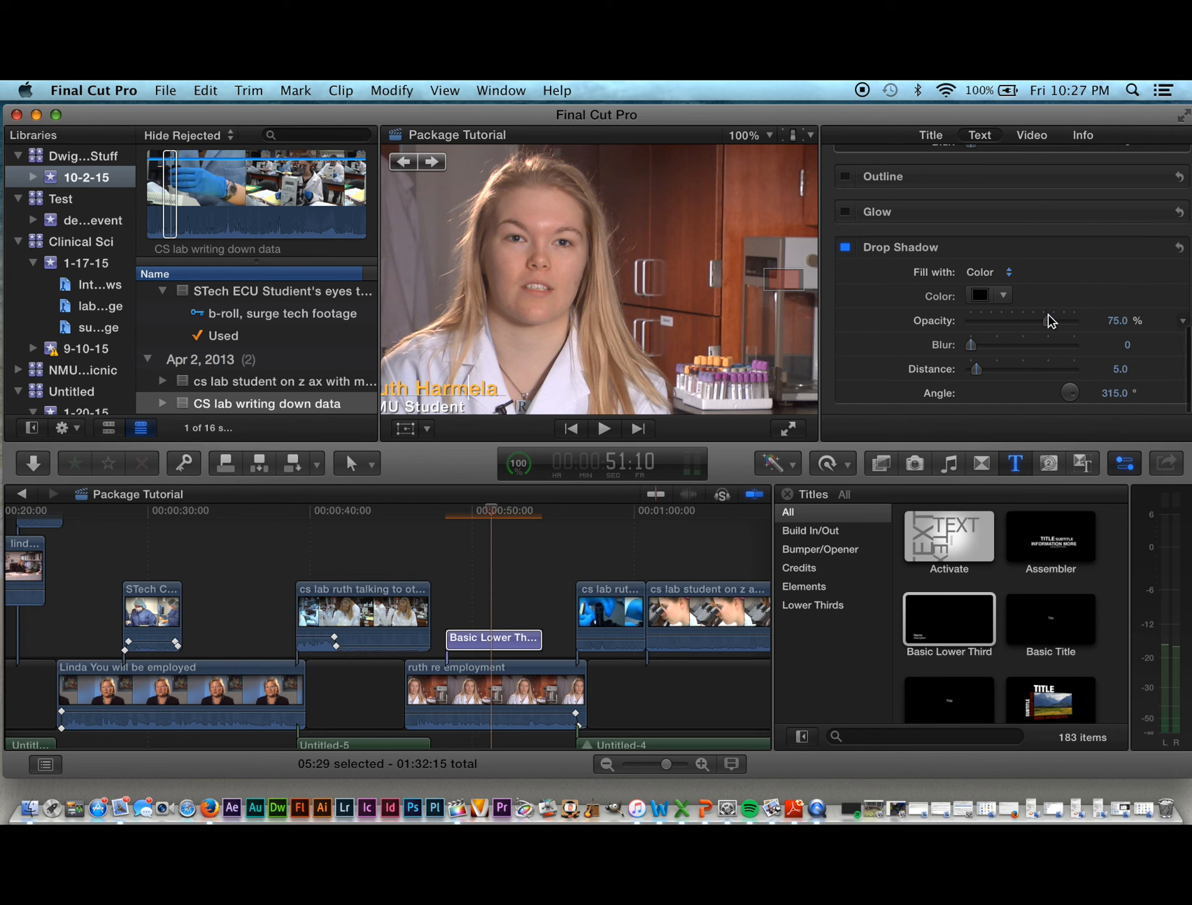
{"action": "left_click_drag", "start_coordinate": [1046, 321], "coordinate": [1062, 323]}
{"action": "scroll", "coordinate": [918, 361], "scroll_direction": "up", "scroll_amount": 3}
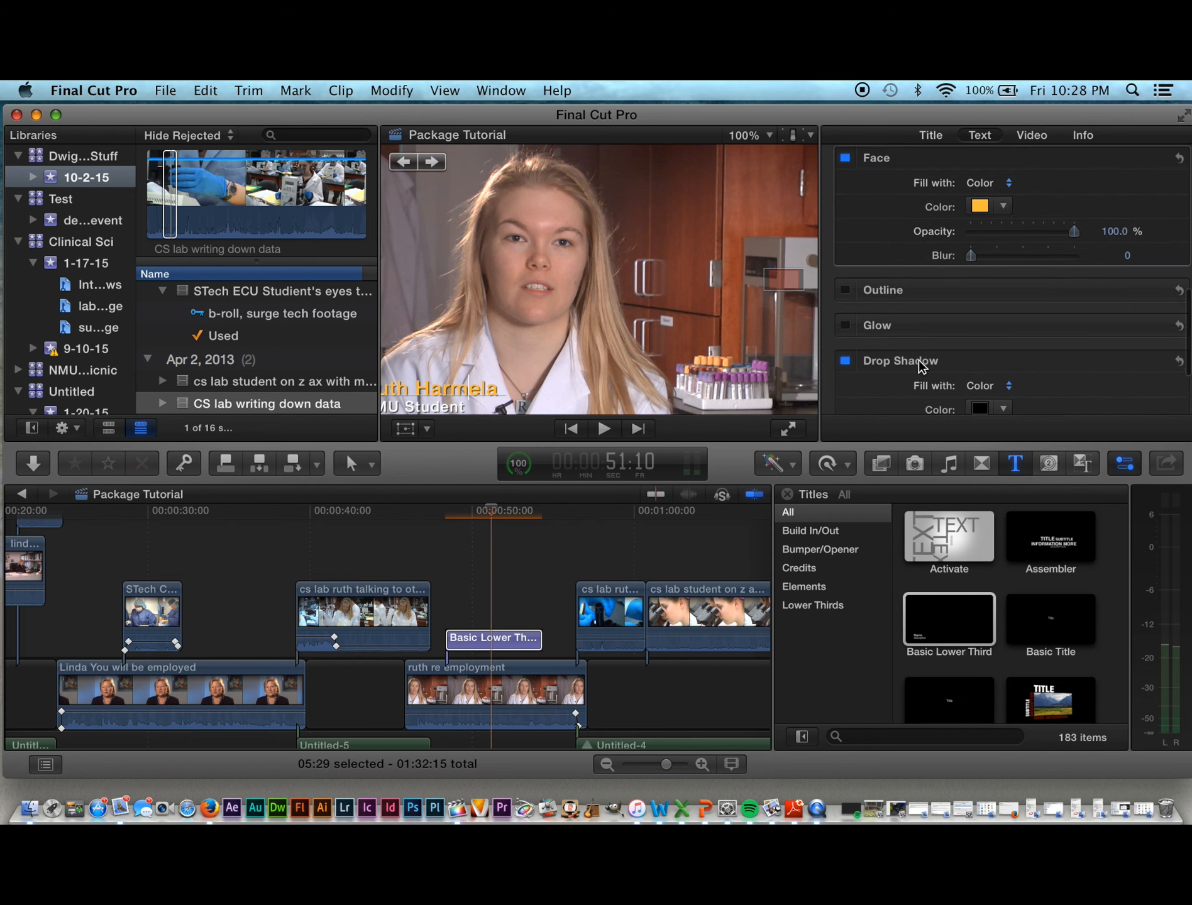
{"action": "scroll", "coordinate": [918, 360], "scroll_direction": "down", "scroll_amount": 5}
{"action": "scroll", "coordinate": [918, 366], "scroll_direction": "up", "scroll_amount": 8}
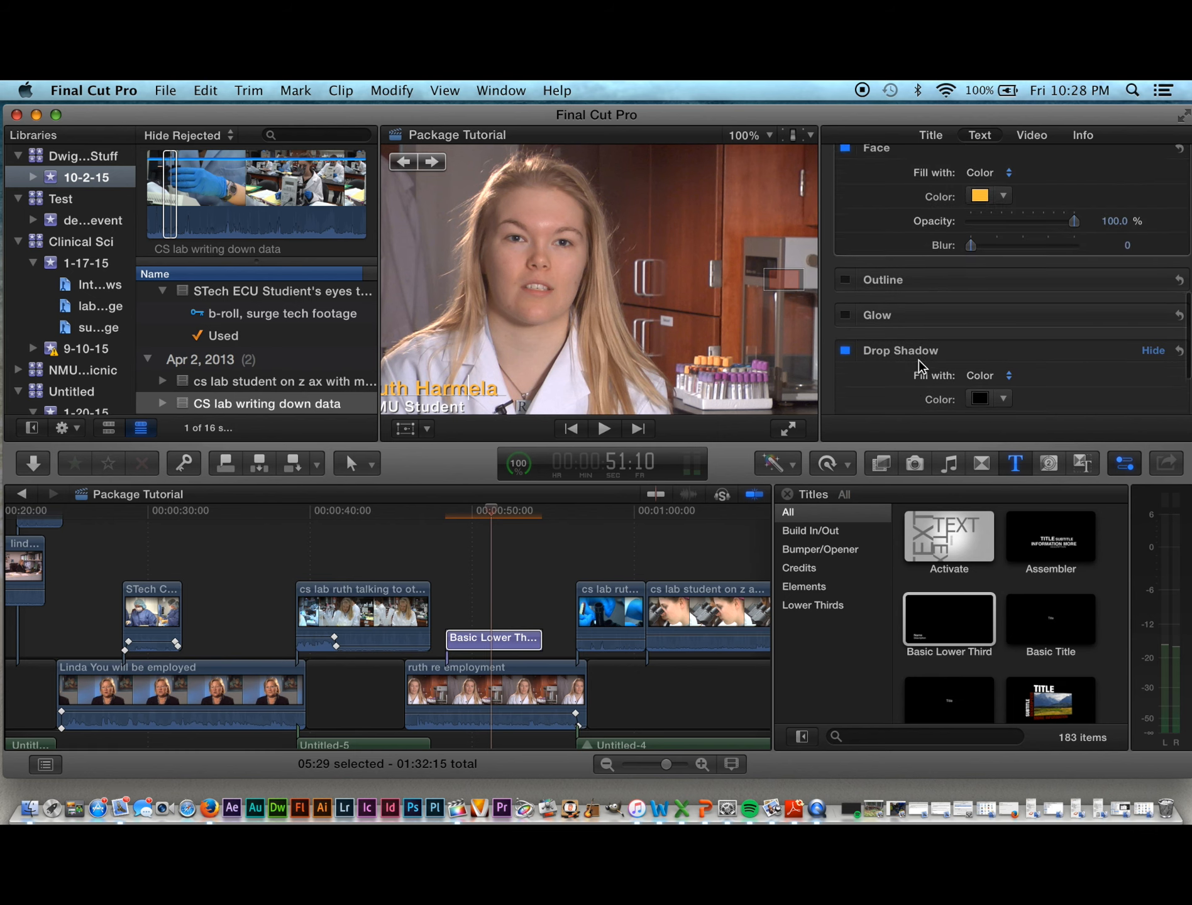
{"action": "scroll", "coordinate": [919, 364], "scroll_direction": "up", "scroll_amount": 2}
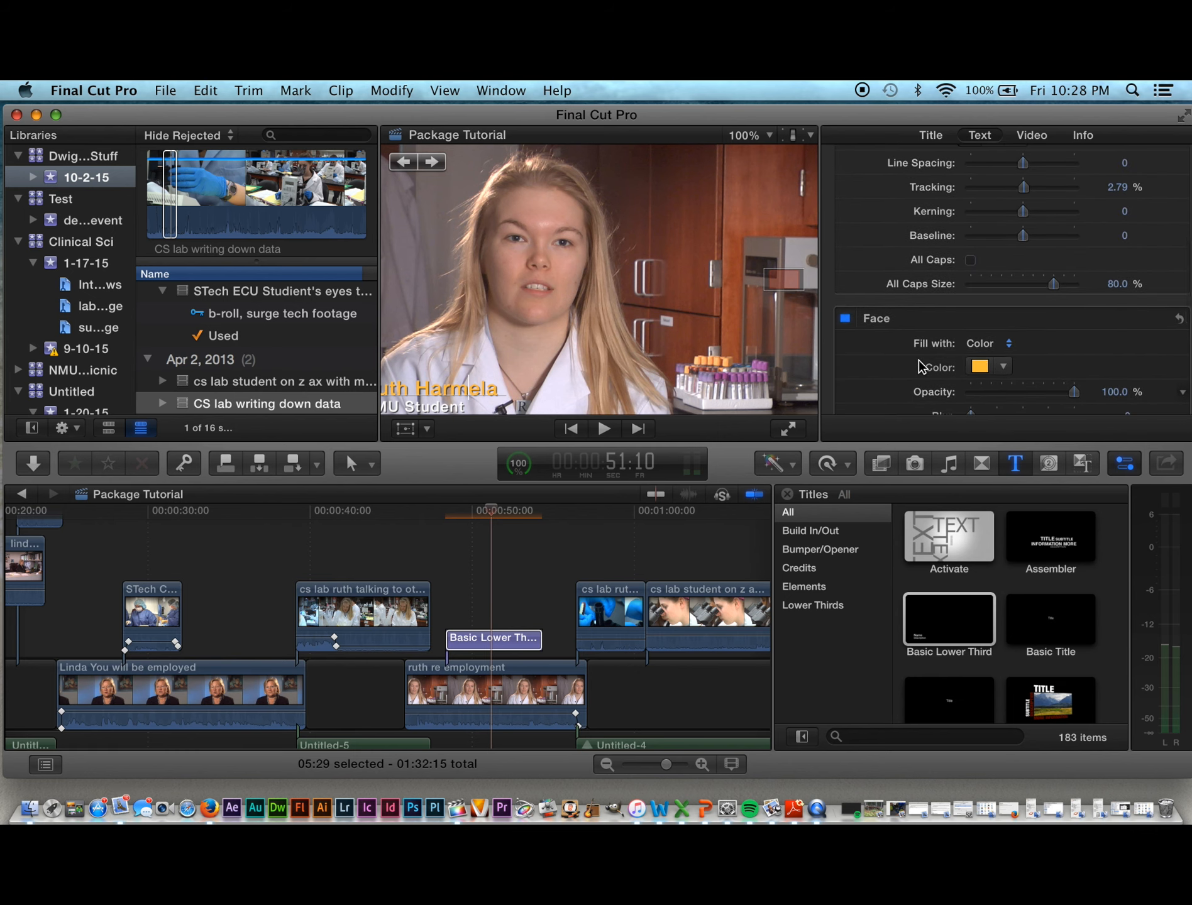
{"action": "scroll", "coordinate": [918, 363], "scroll_direction": "down", "scroll_amount": 4}
{"action": "scroll", "coordinate": [918, 364], "scroll_direction": "up", "scroll_amount": 1}
{"action": "scroll", "coordinate": [919, 362], "scroll_direction": "down", "scroll_amount": 6}
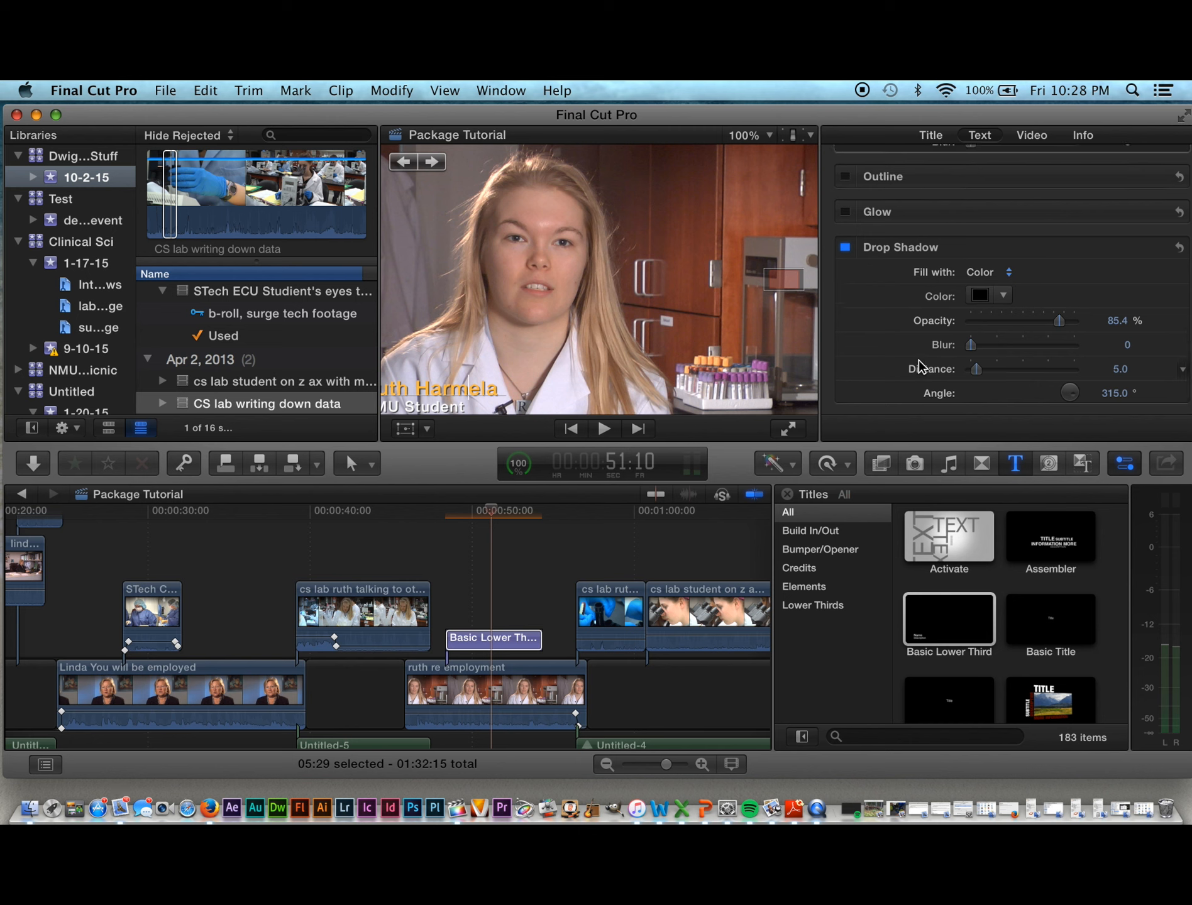
{"action": "scroll", "coordinate": [918, 366], "scroll_direction": "up", "scroll_amount": 3}
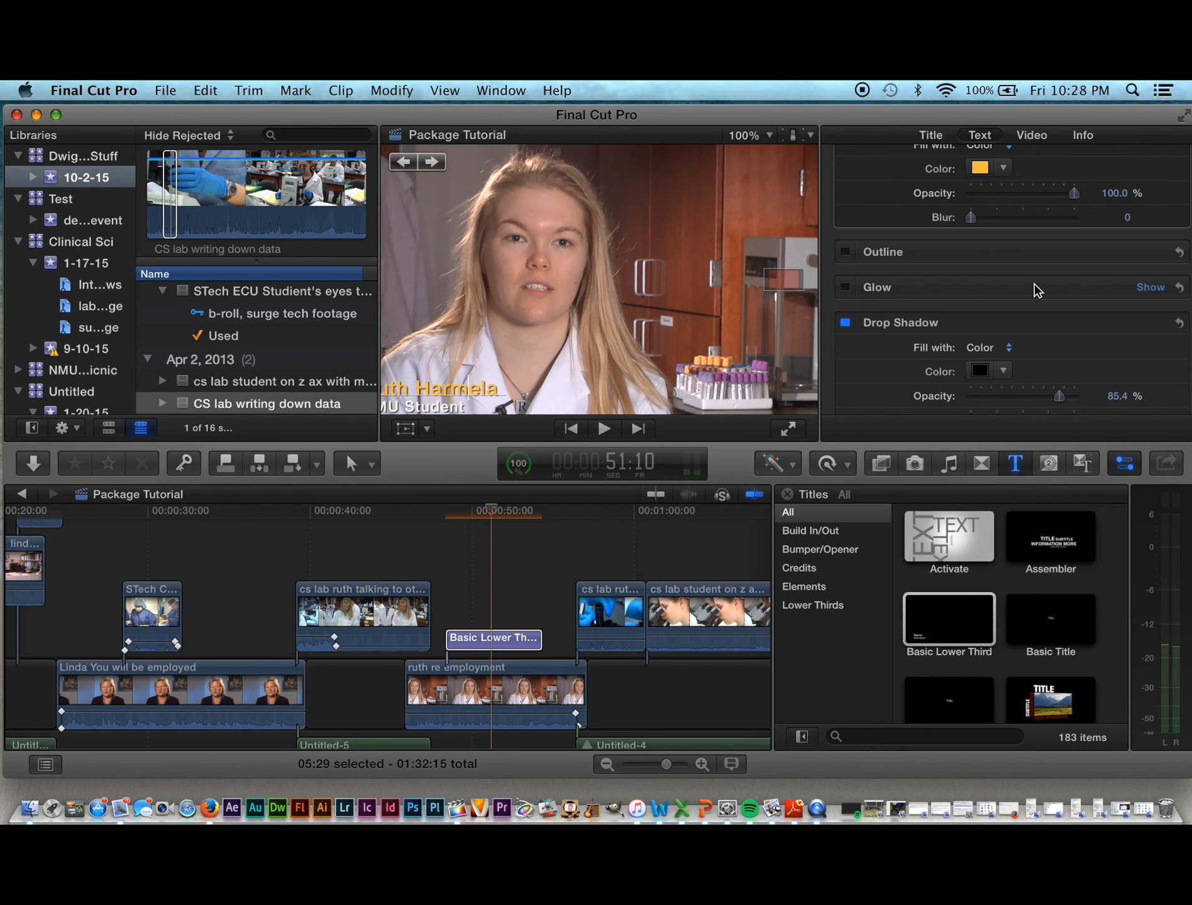
{"action": "scroll", "coordinate": [1031, 270], "scroll_direction": "up", "scroll_amount": 6}
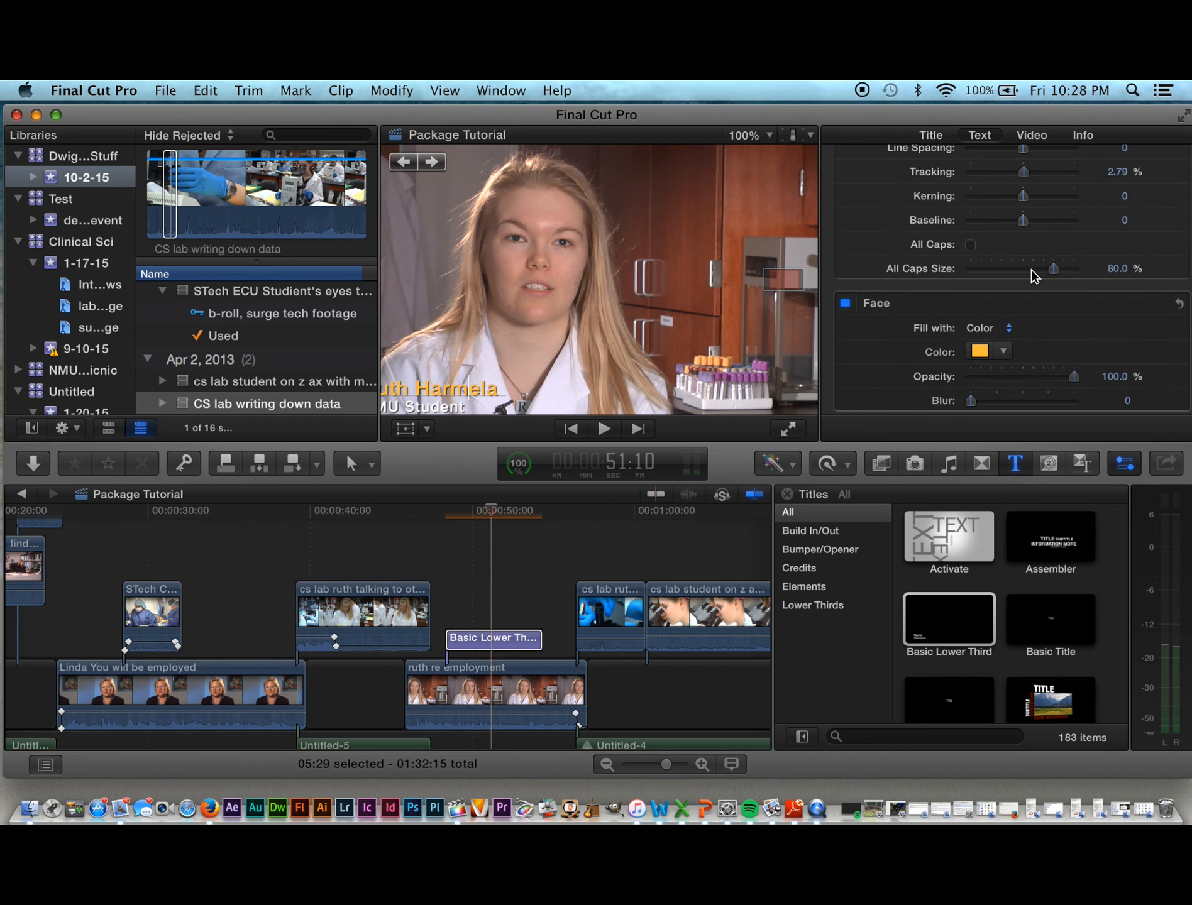
{"action": "scroll", "coordinate": [1031, 269], "scroll_direction": "up", "scroll_amount": 5}
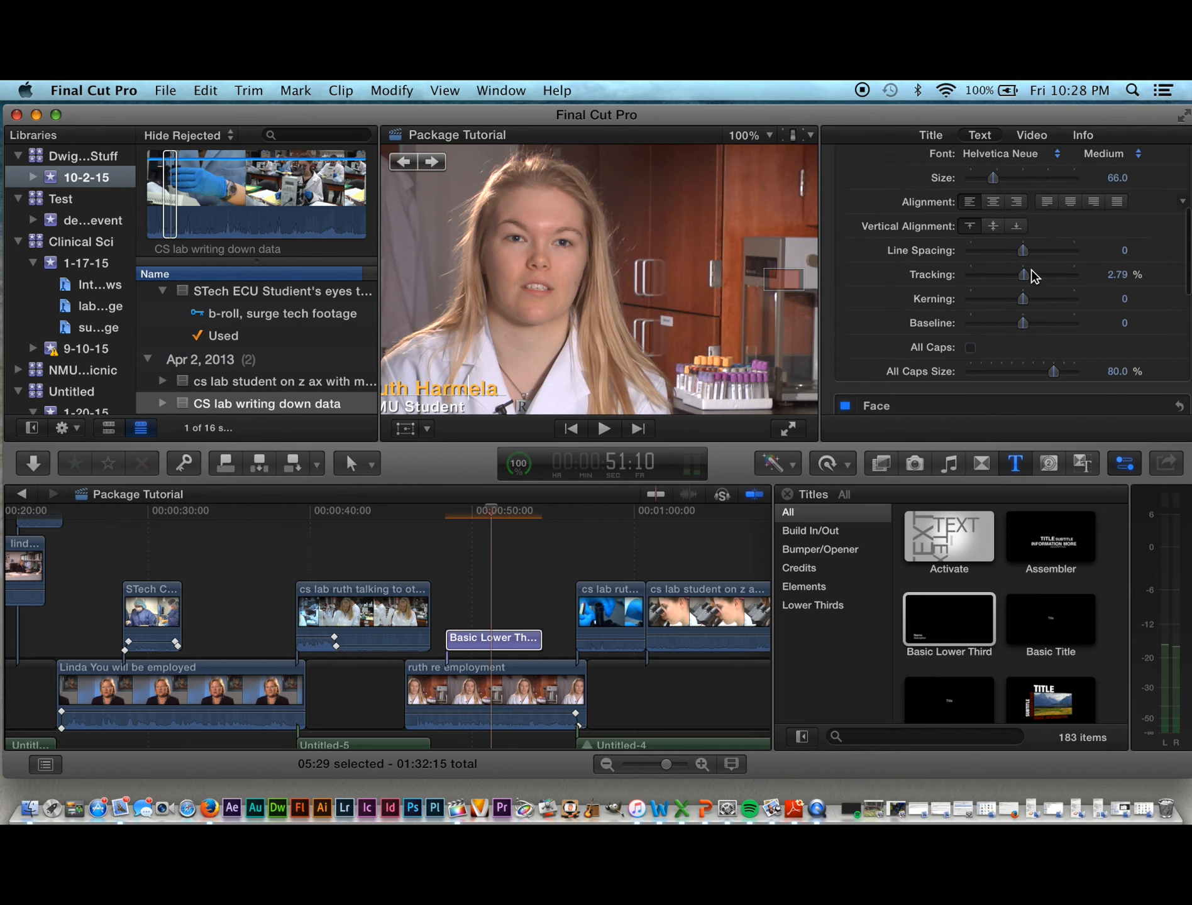